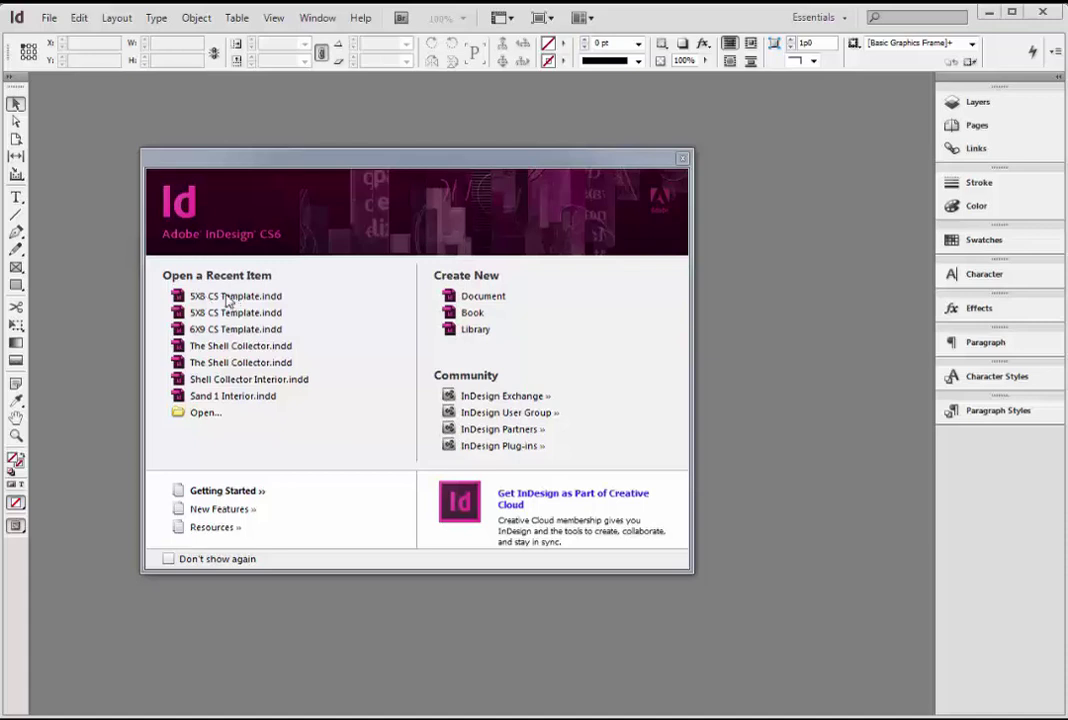
Step: Open the recent file 5X8 CS Template.indd and save it as an InDesign CS6 document named The Shell Collector
click(235, 297)
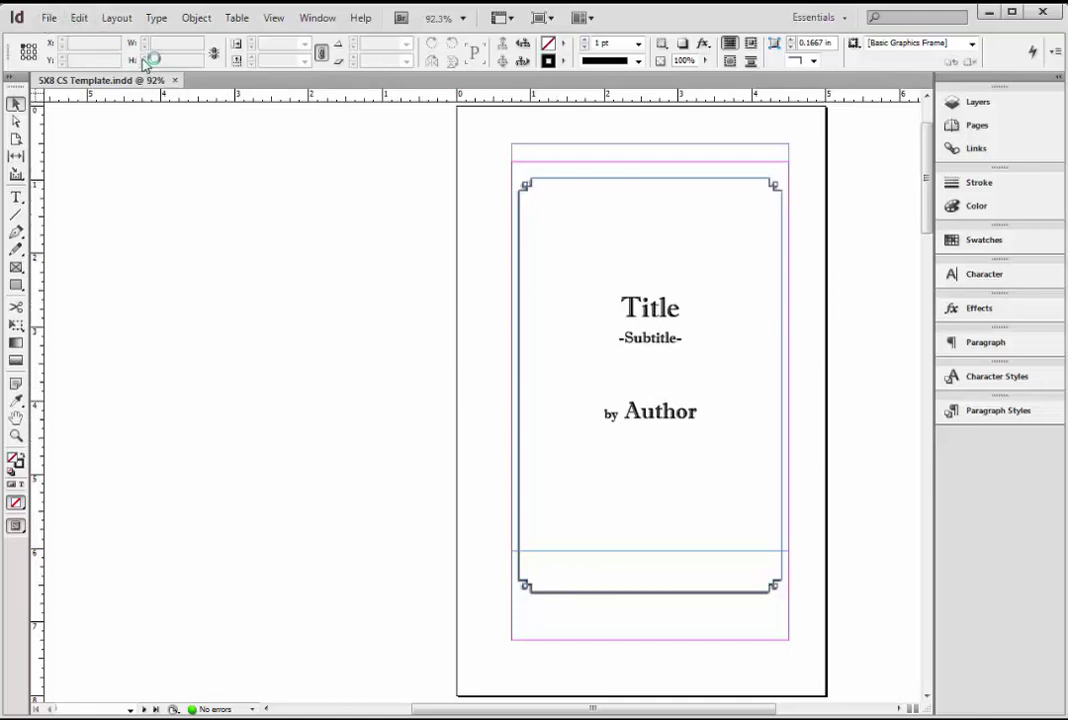
click(50, 18)
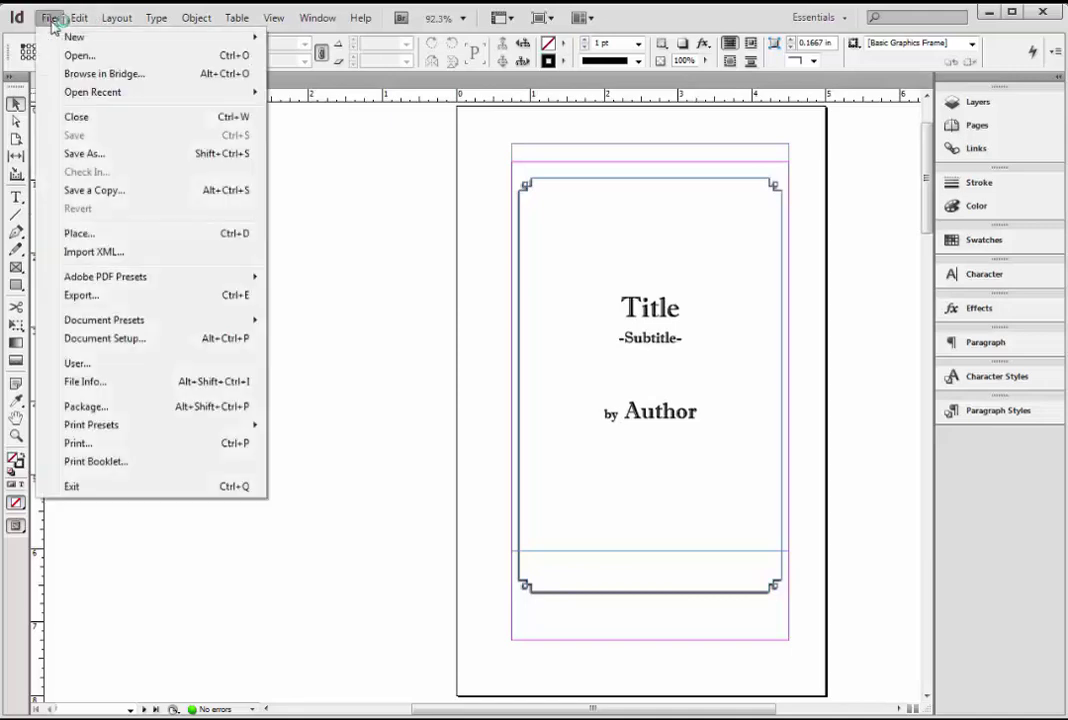
click(95, 151)
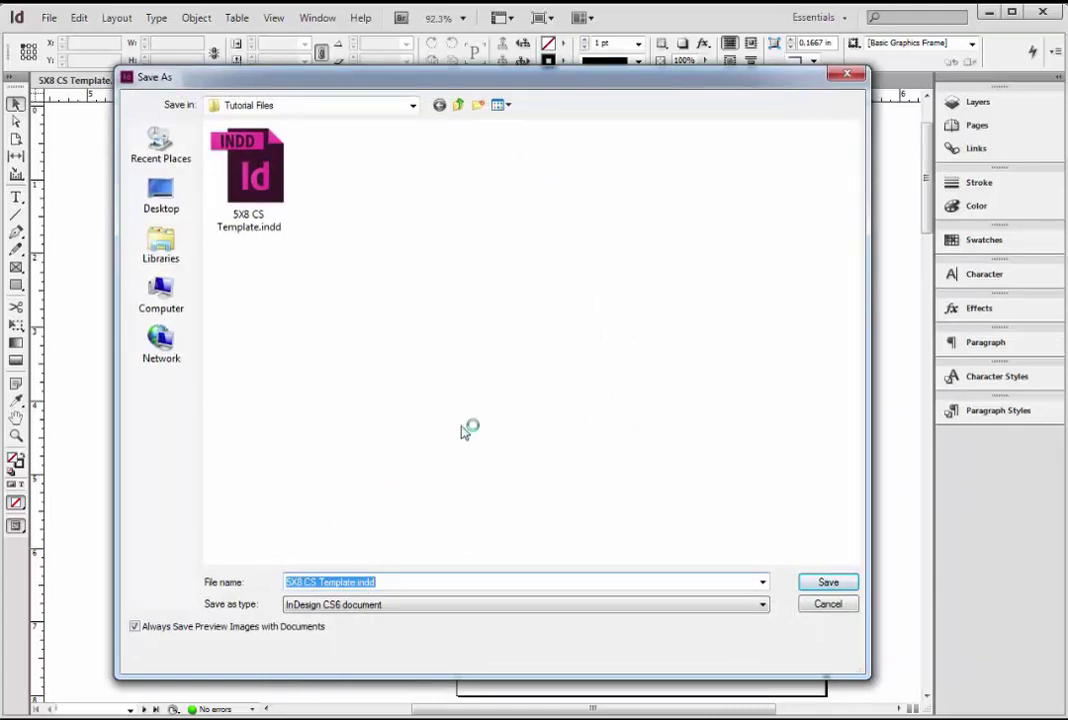
text(The Shell)
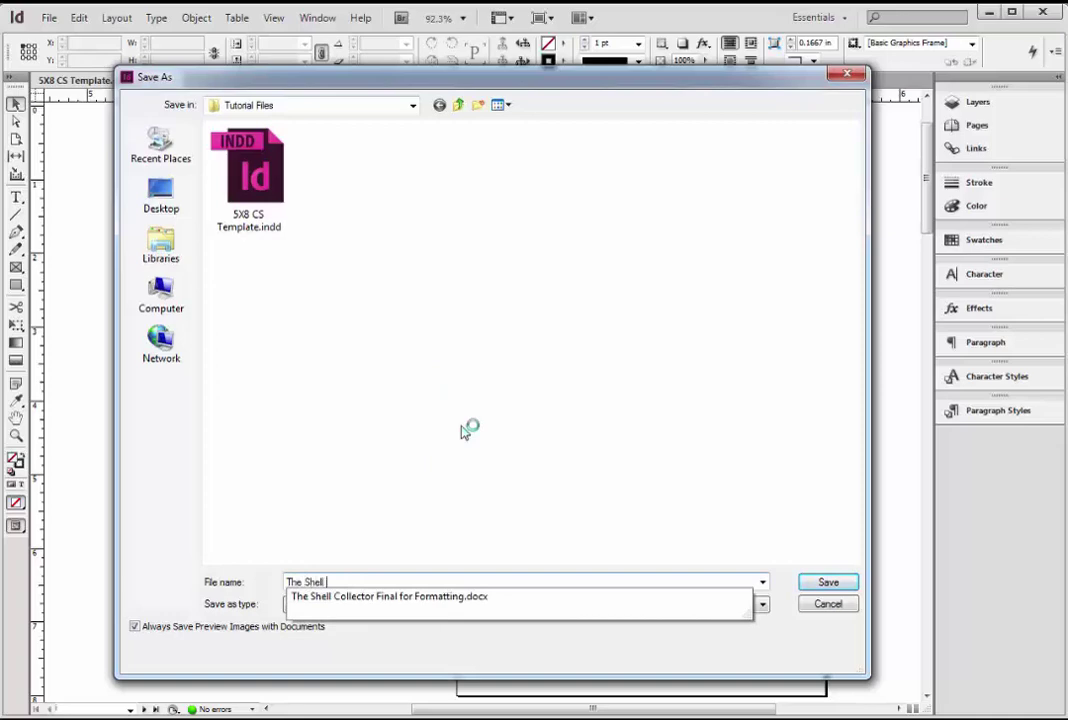
text( Collector)
key(Tab)
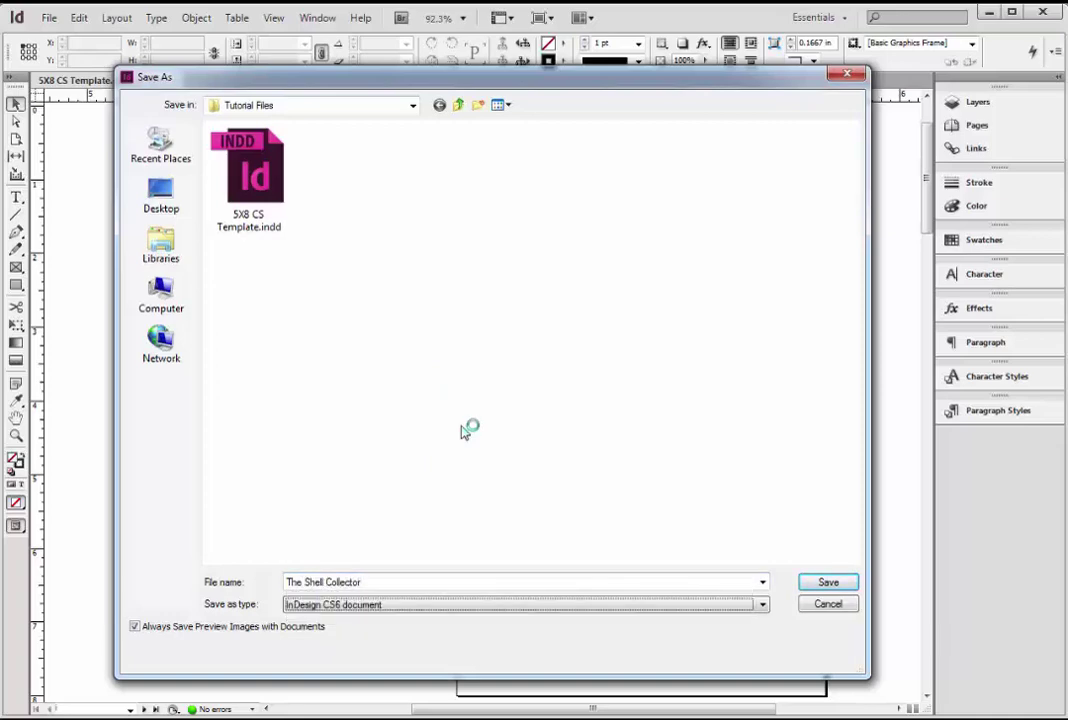
click(846, 582)
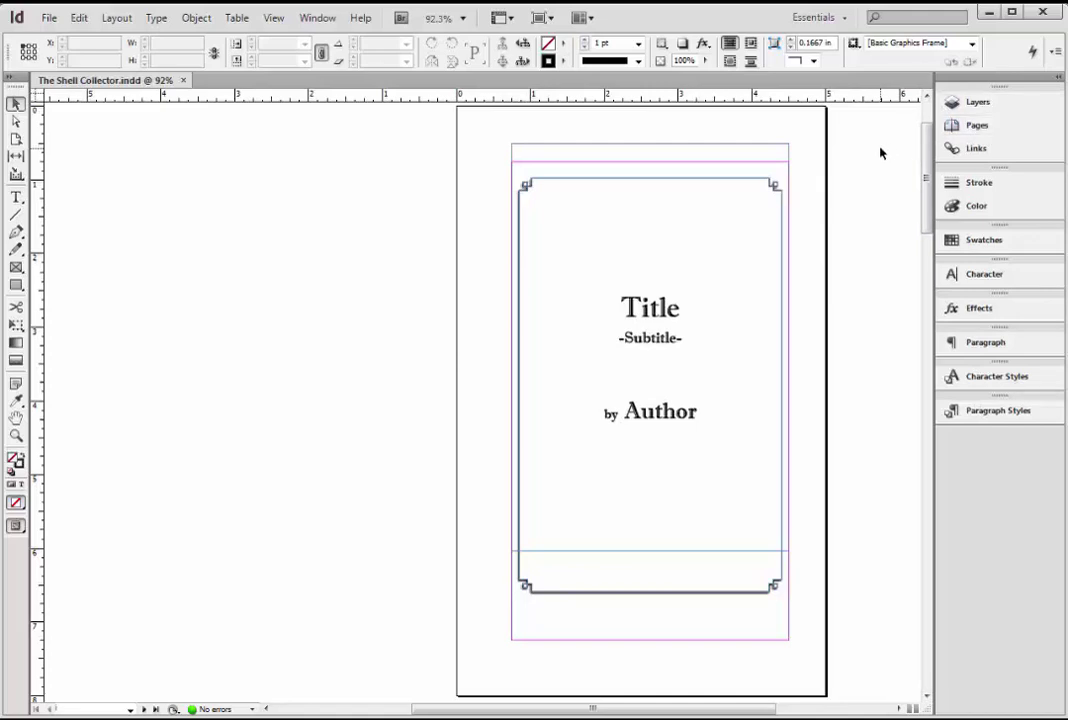
Step: Open the A-Master spread for editing with both of its pages in view
click(982, 129)
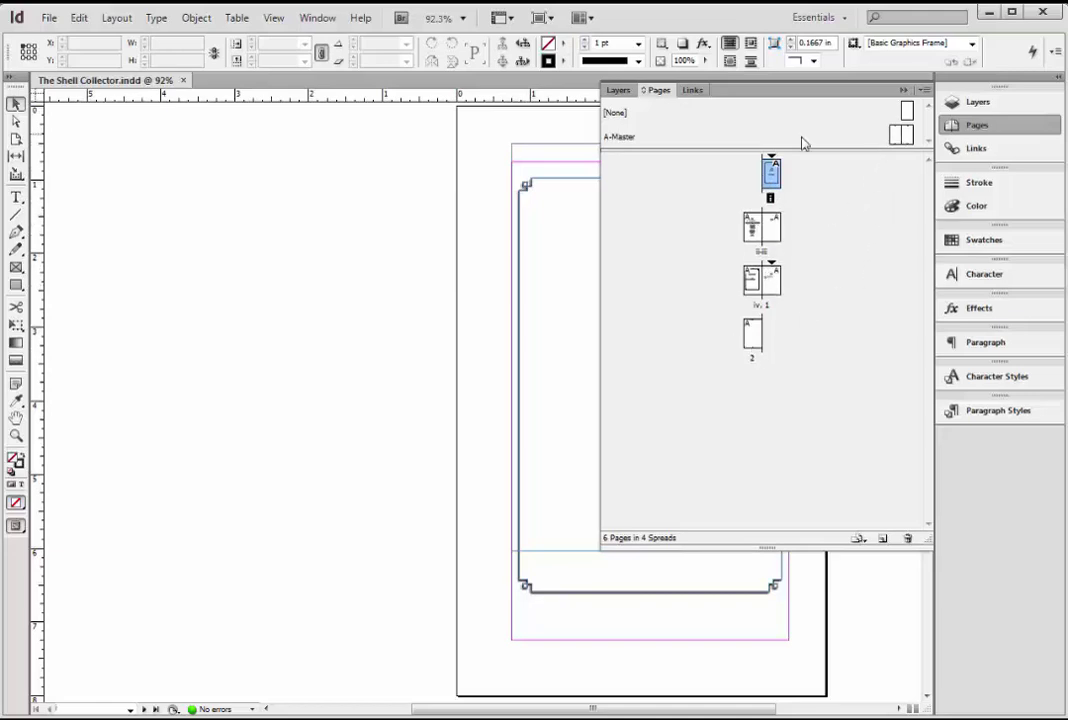
double_click(900, 138)
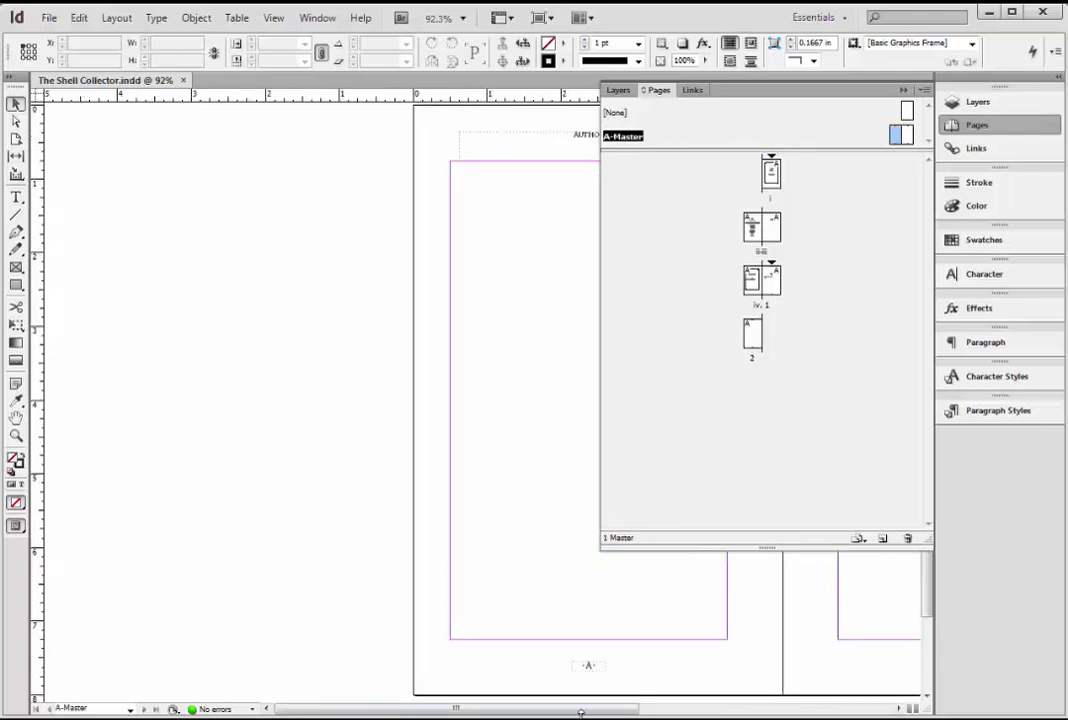
drag(590, 712, 739, 708)
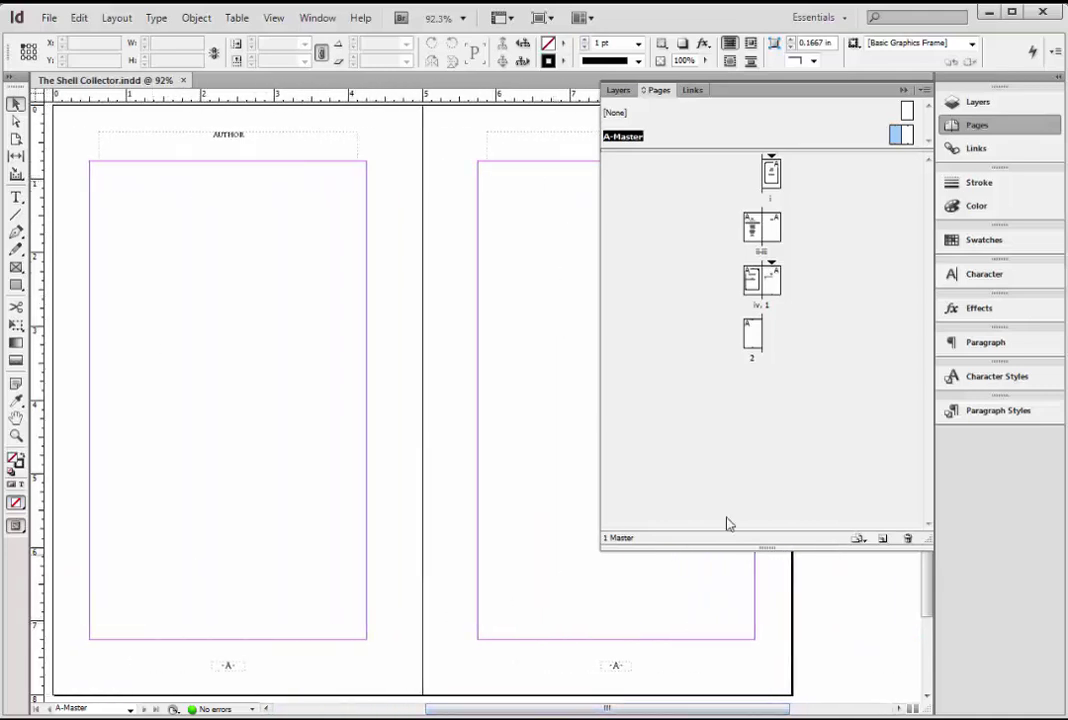
click(955, 124)
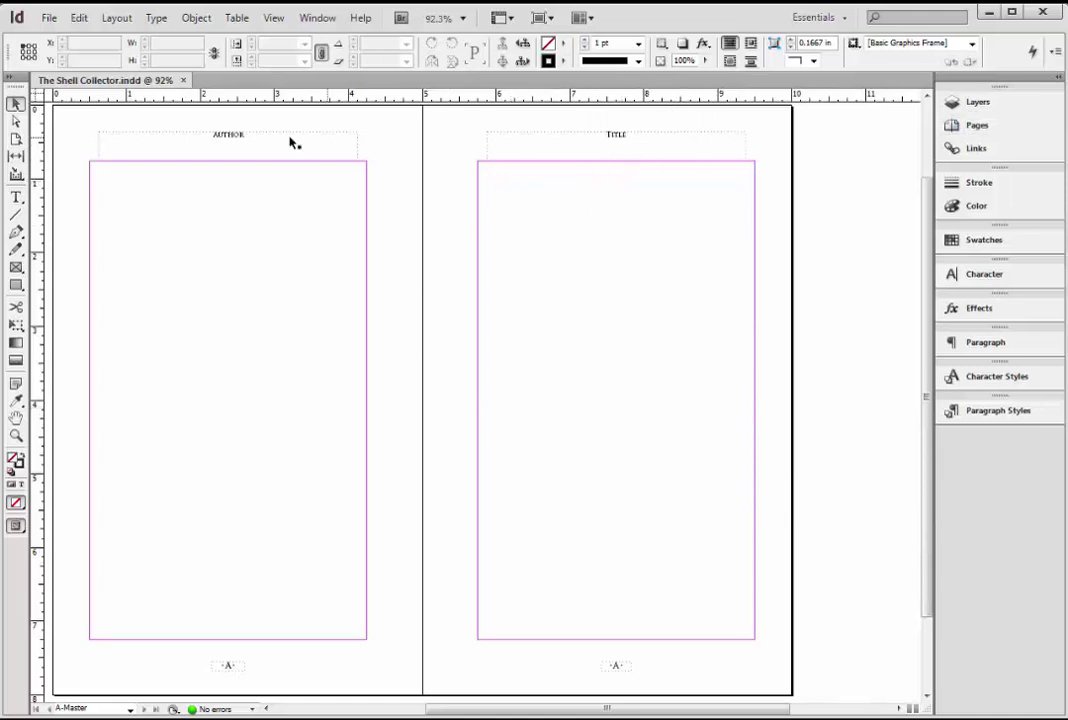
Step: Examine the page-number frames and the author and title header frames on both master pages
click(621, 666)
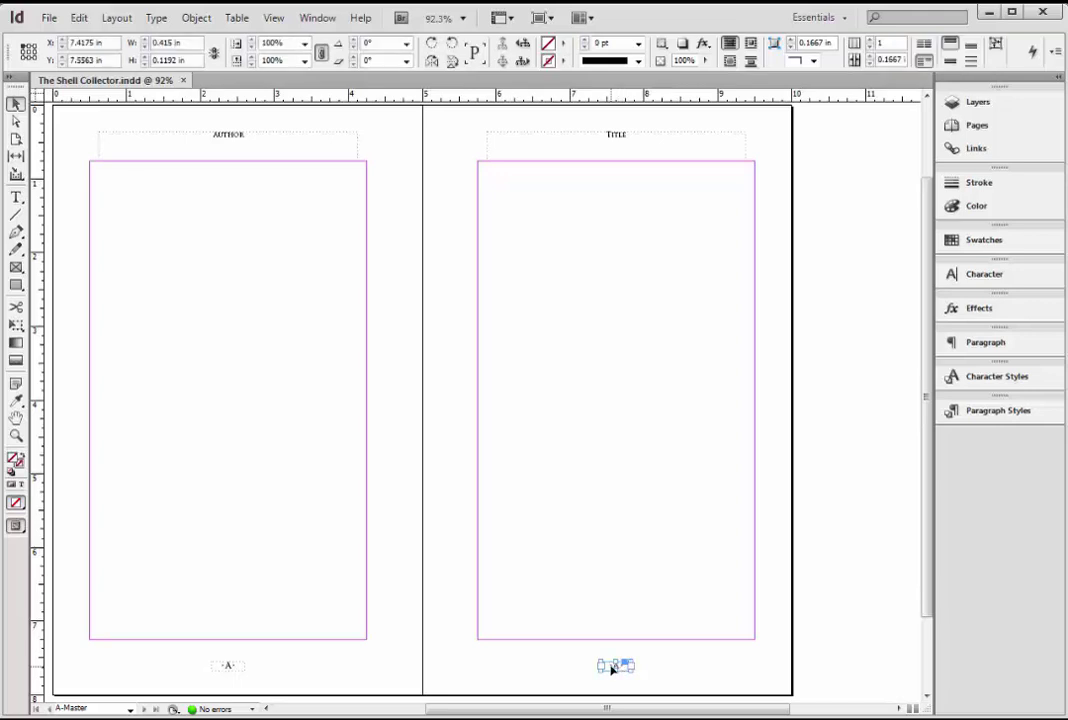
click(229, 666)
click(268, 148)
click(596, 147)
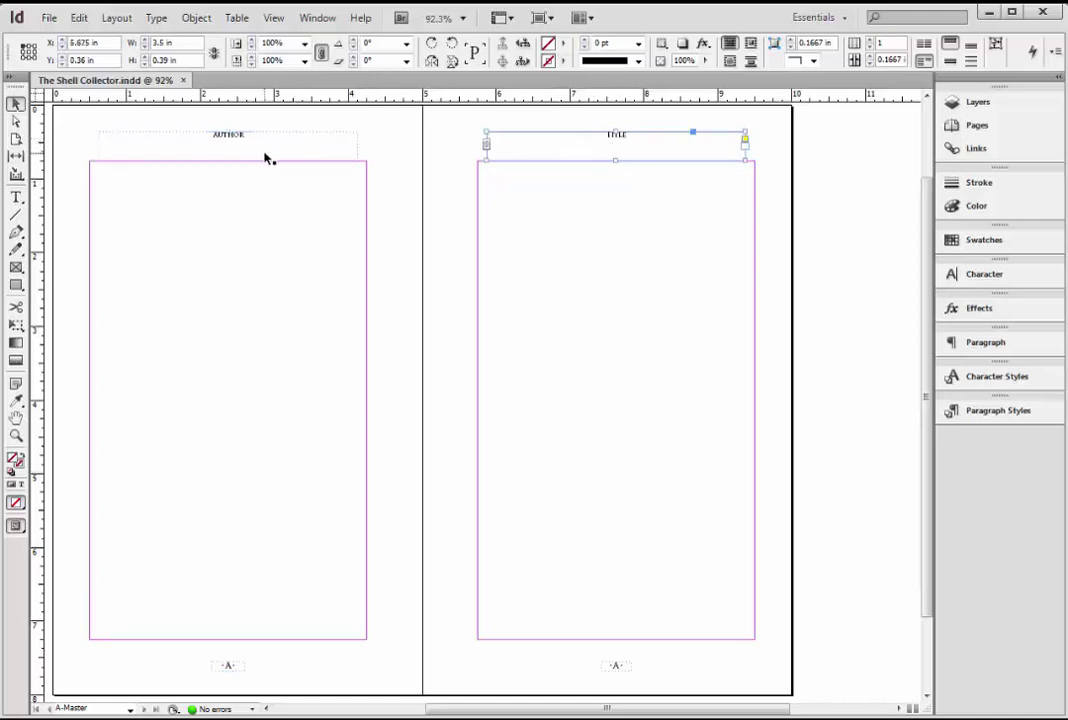
click(222, 138)
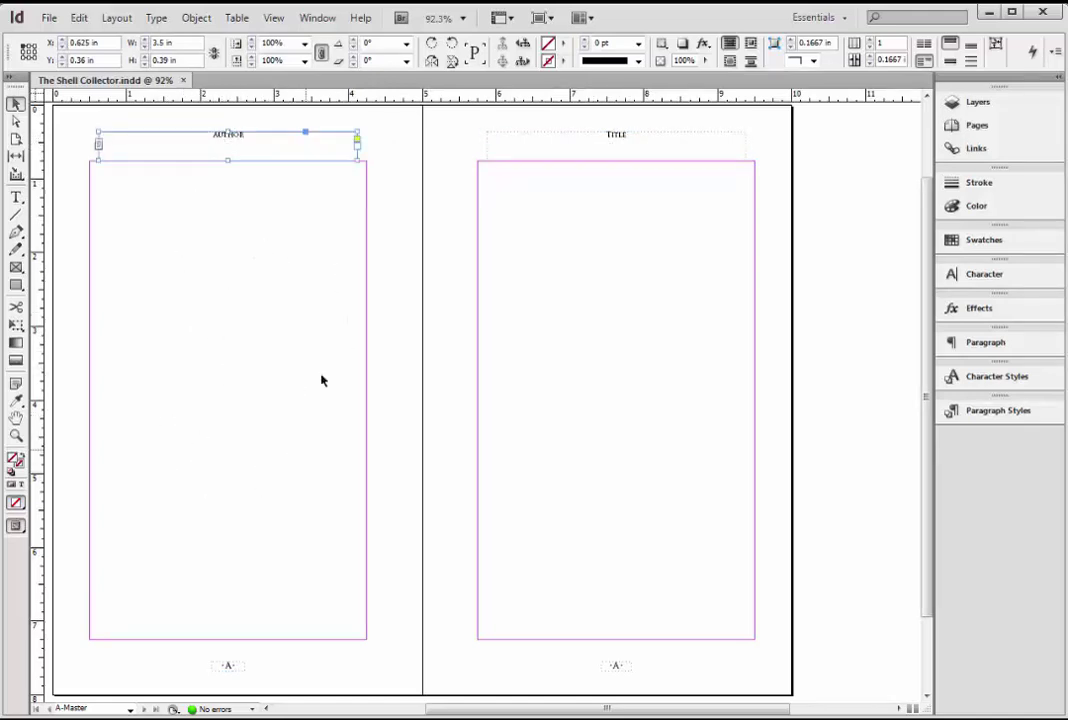
click(635, 140)
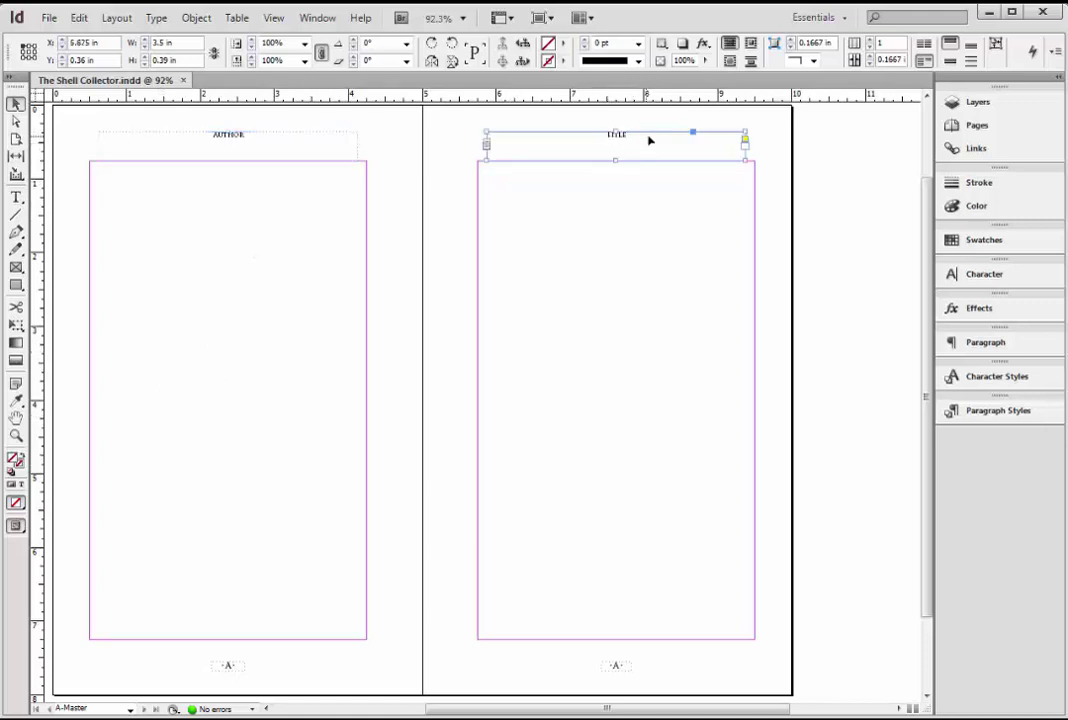
Step: Replace the AUTHOR placeholder in the left master page's header with Hugh Howey
click(232, 141)
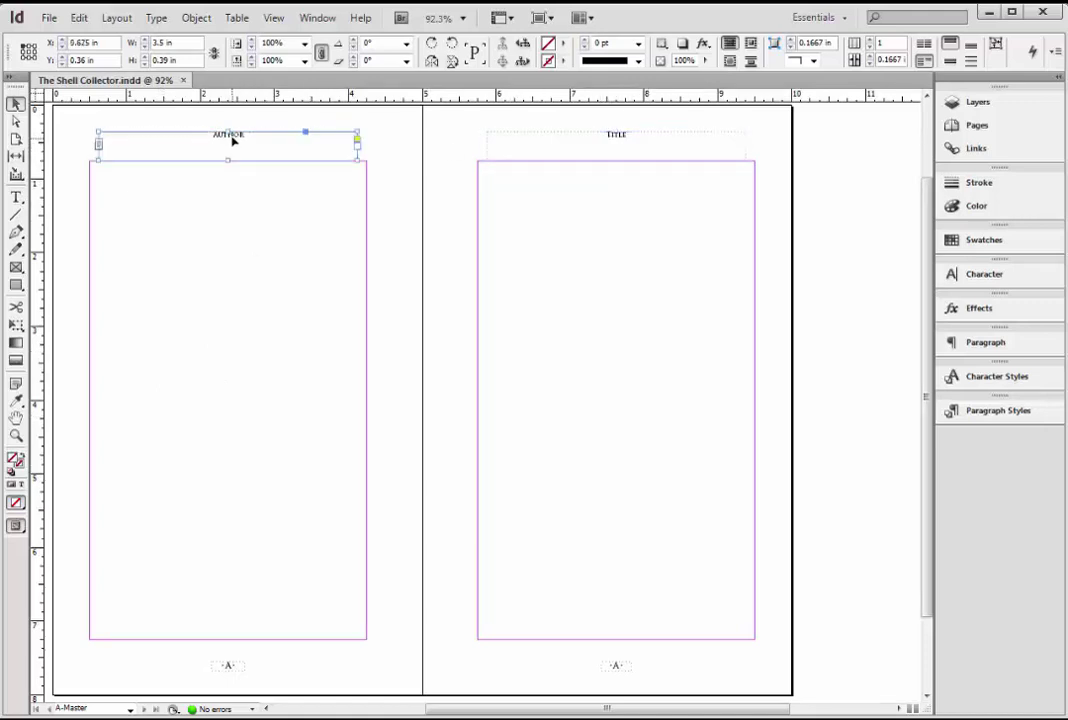
double_click(230, 141)
double_click(238, 134)
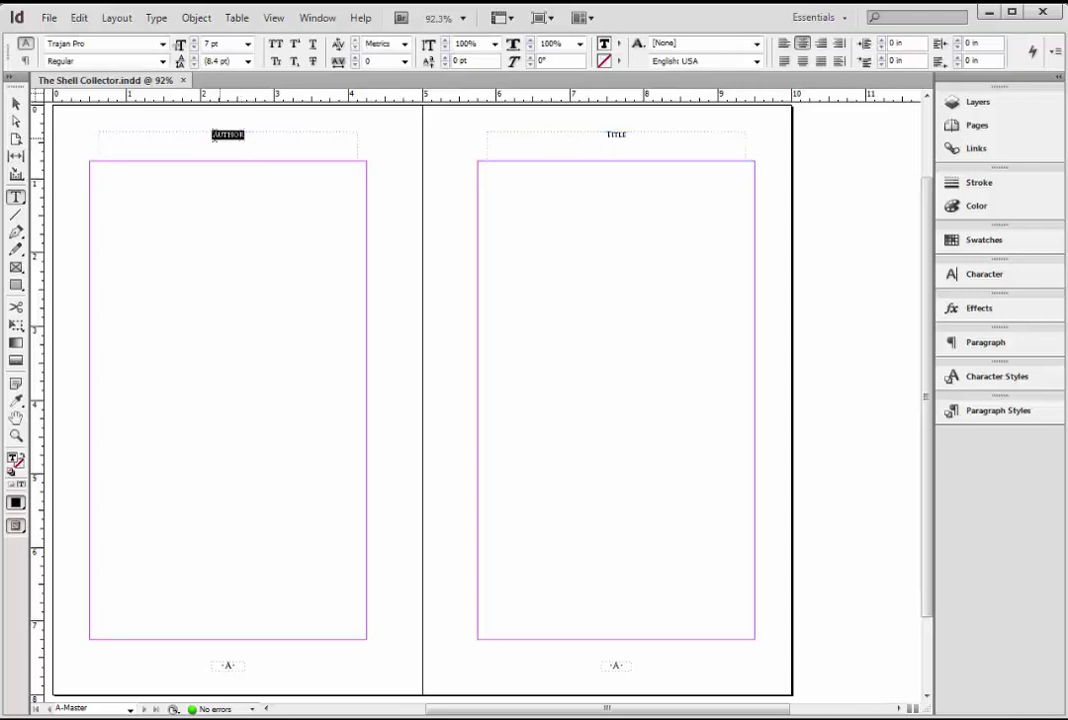
text(Hugh Howey)
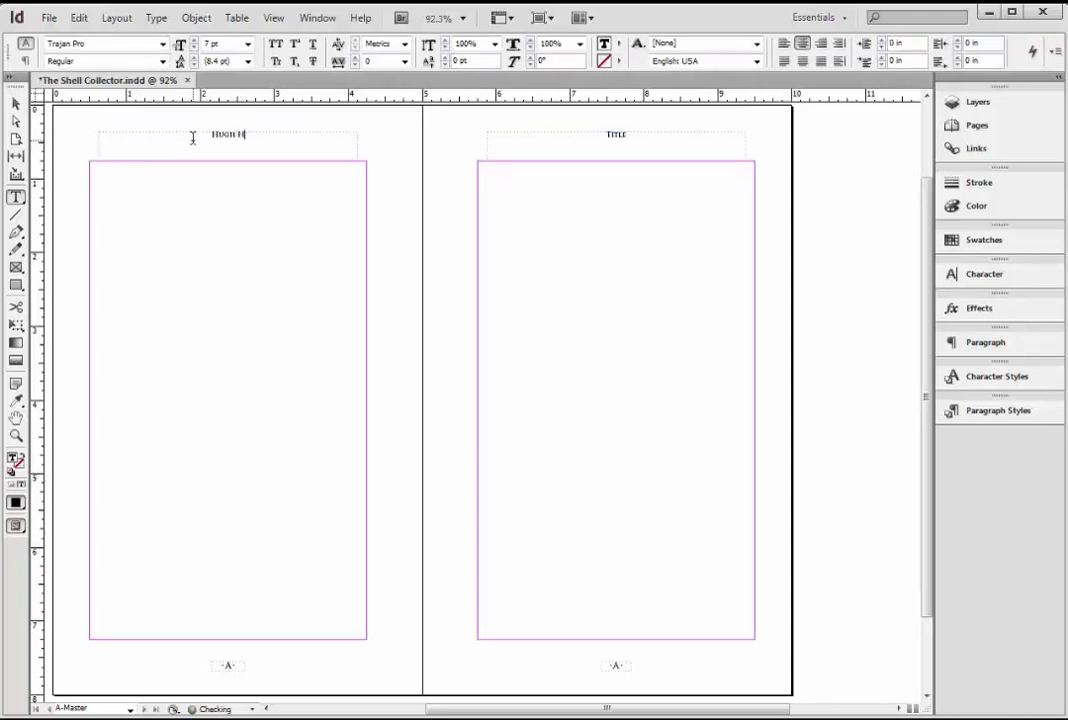
Step: Replace the Title placeholder in the right master page's header with The Shell Collector
double_click(616, 134)
key(BackSpace)
text(The Shell)
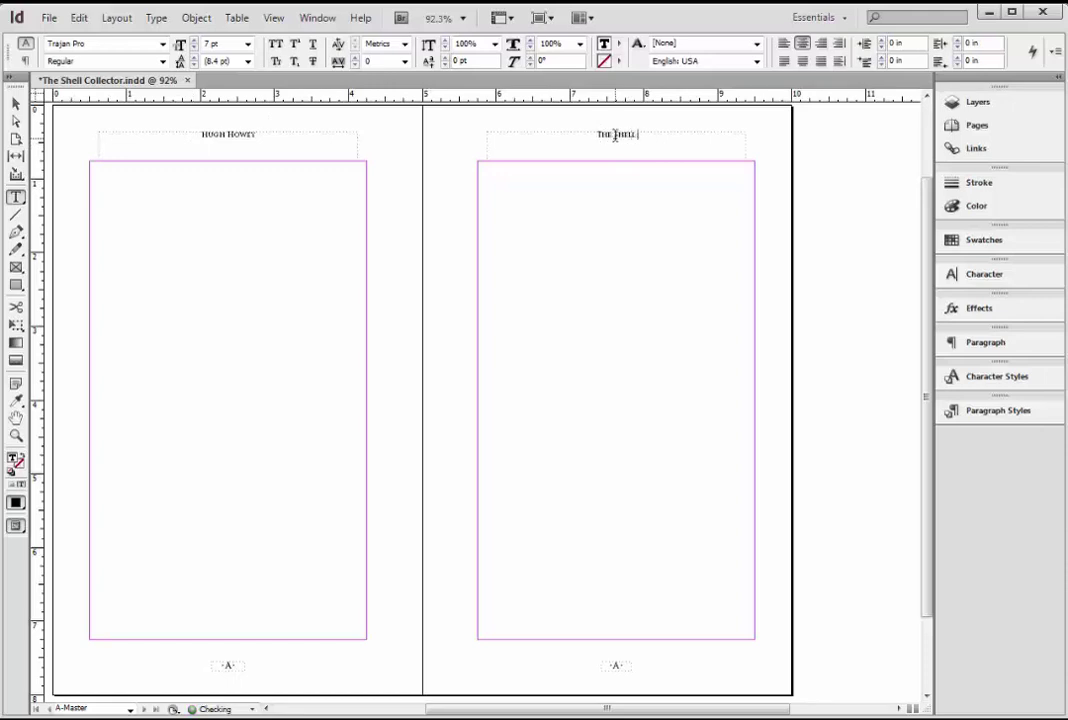
text(Collector)
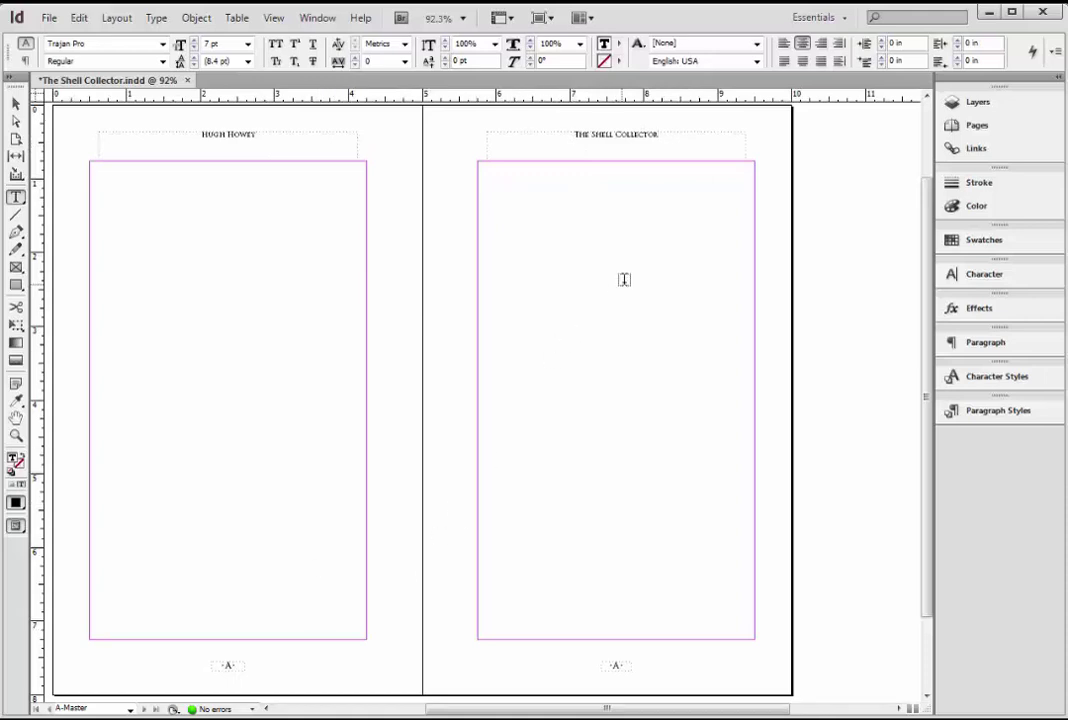
click(532, 148)
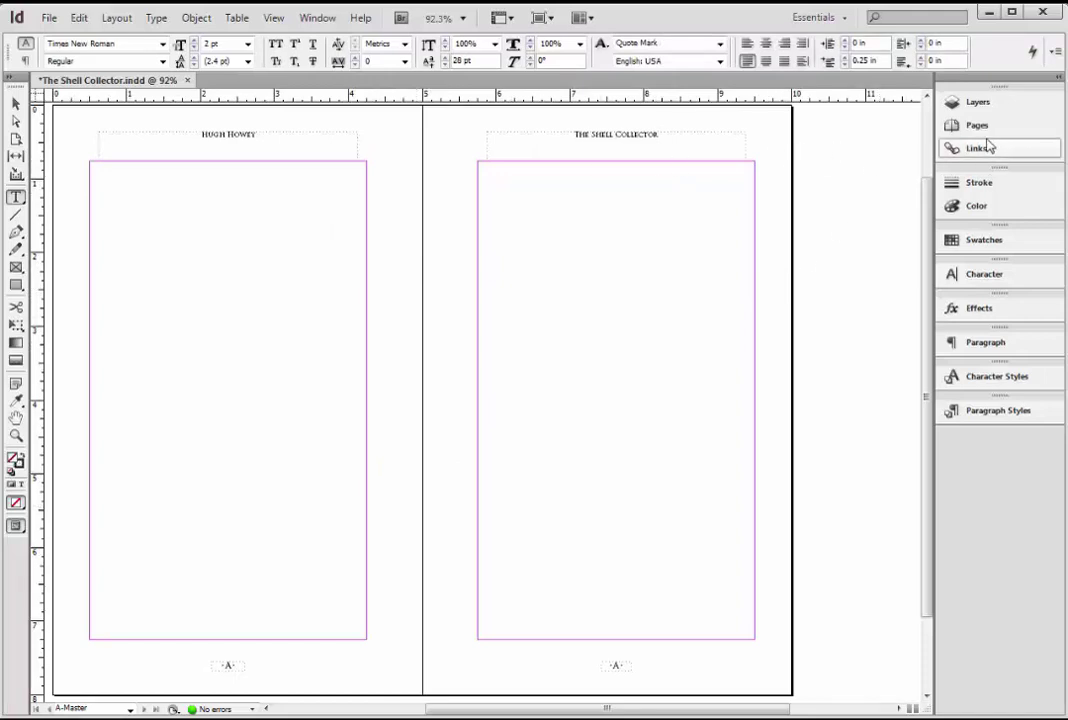
Step: Inspect the page-number marker and its text frame at the foot of the right master page
click(614, 666)
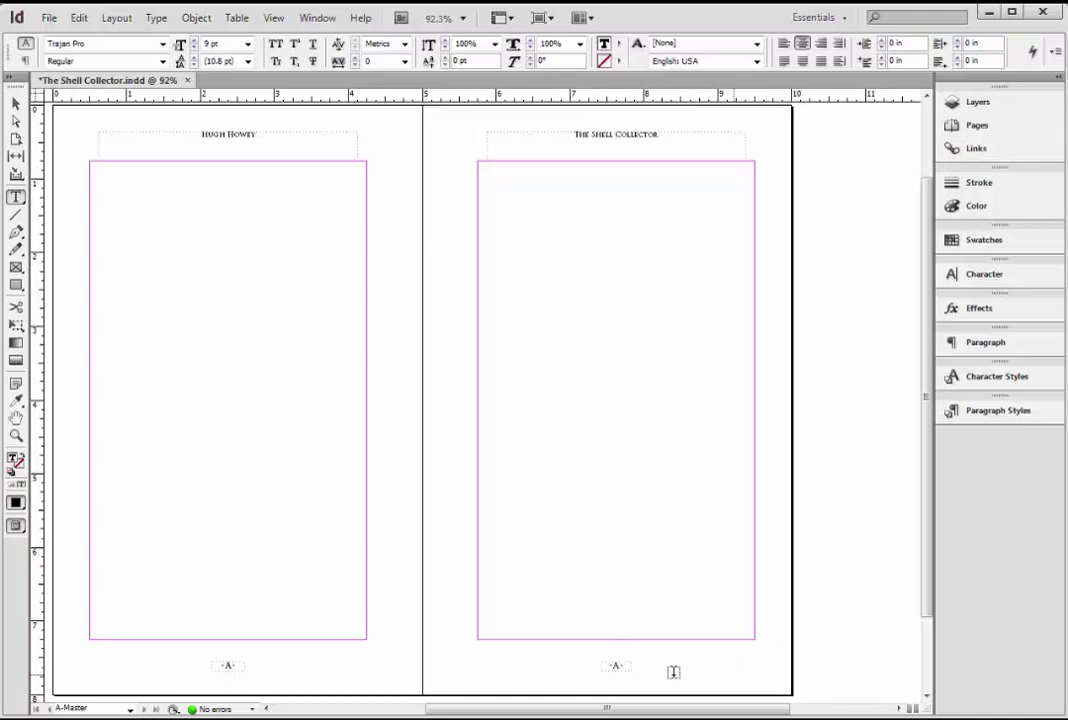
key(Escape)
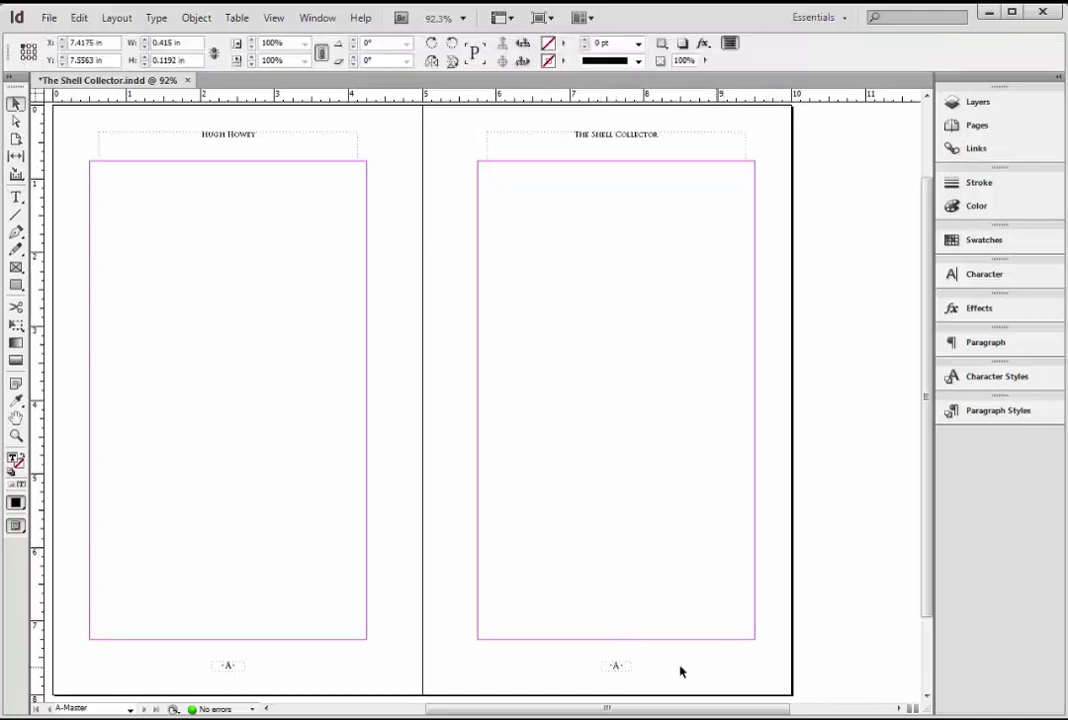
mouse_move(622, 671)
mouse_down()
mouse_move(758, 675)
mouse_move(746, 675)
mouse_move(746, 657)
mouse_move(748, 670)
mouse_move(610, 672)
mouse_move(619, 673)
mouse_up()
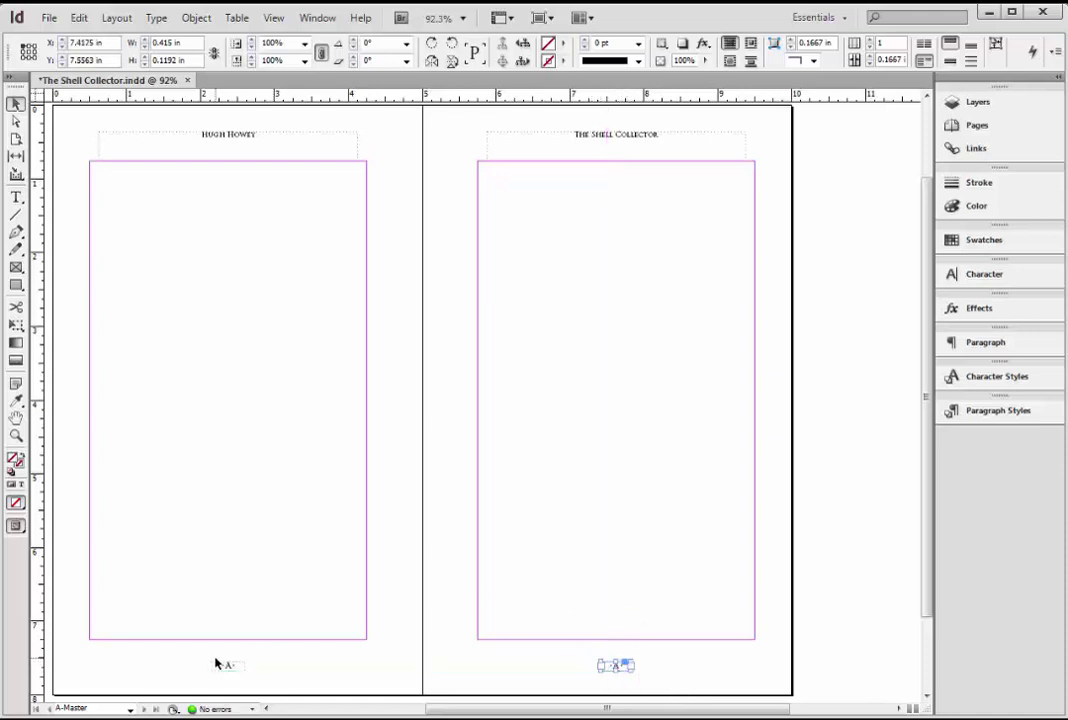
click(646, 676)
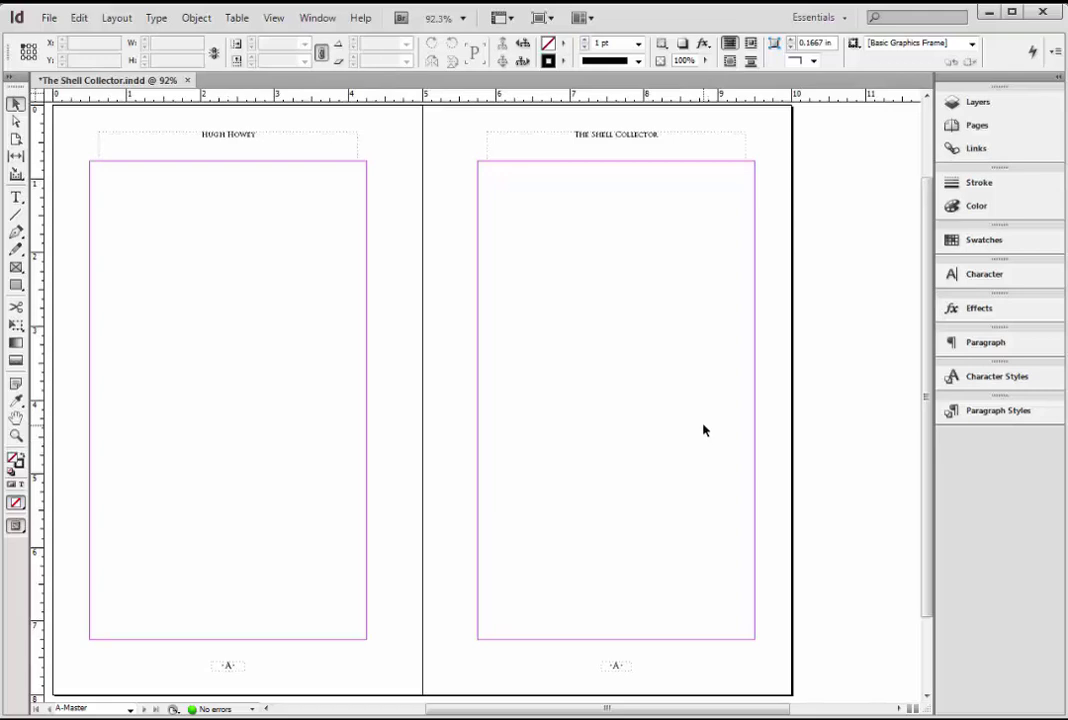
Step: Return to page i and look through the document pages, checking the running headers and page numbers inherited from the master
click(1004, 130)
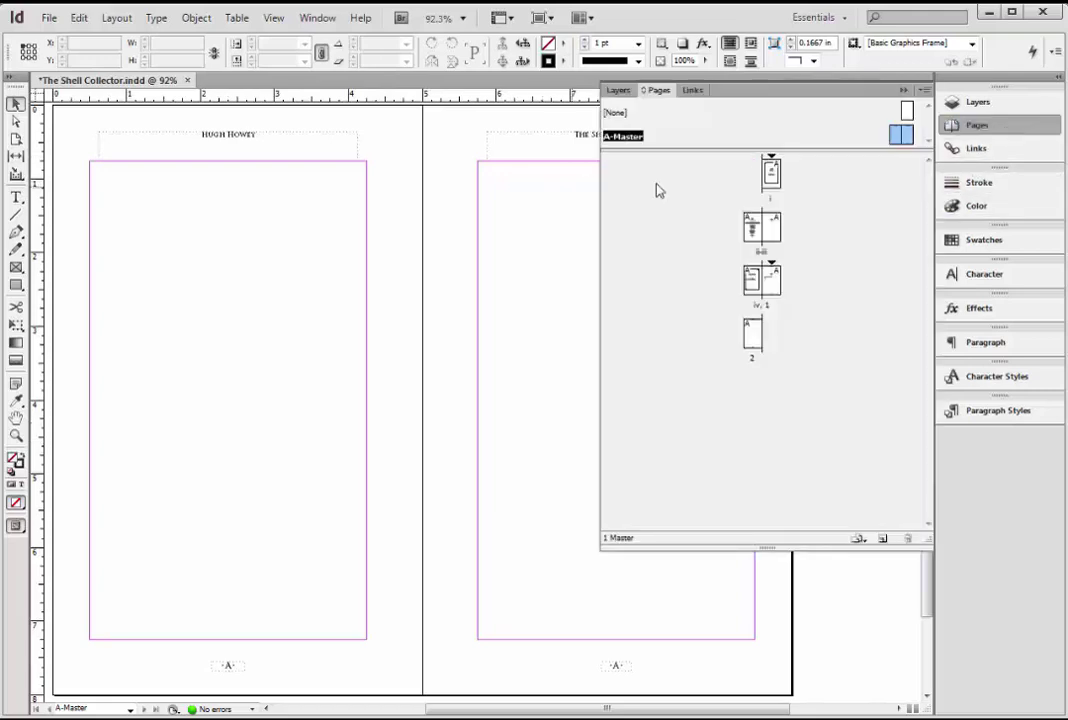
double_click(771, 173)
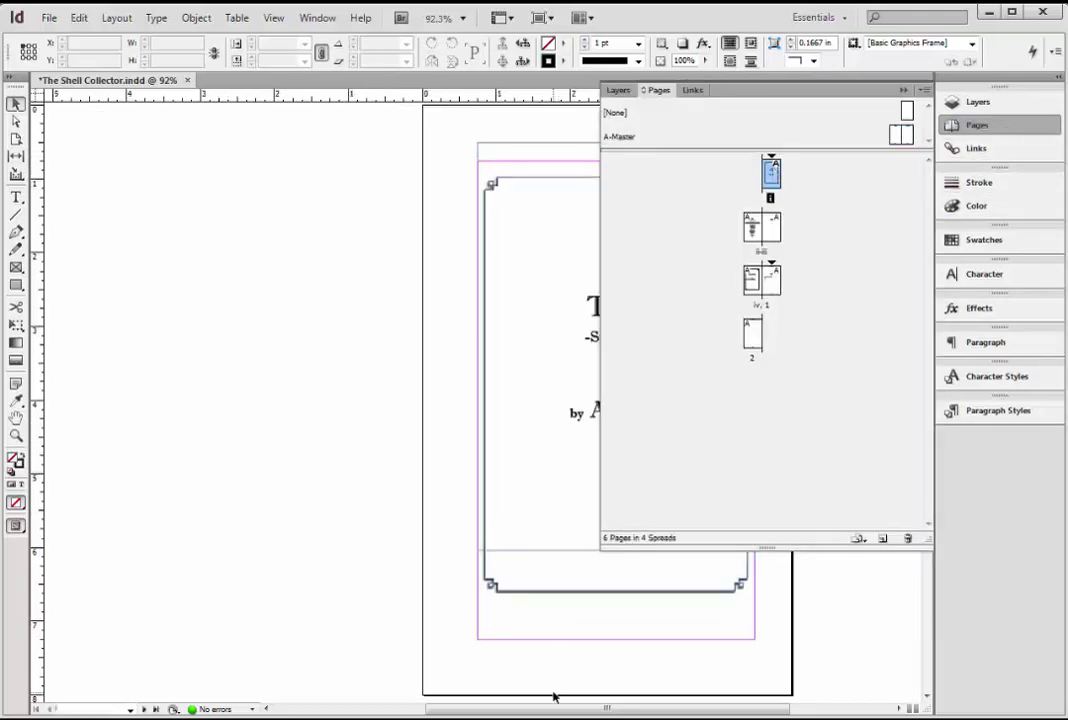
scroll(458, 483, down, 5)
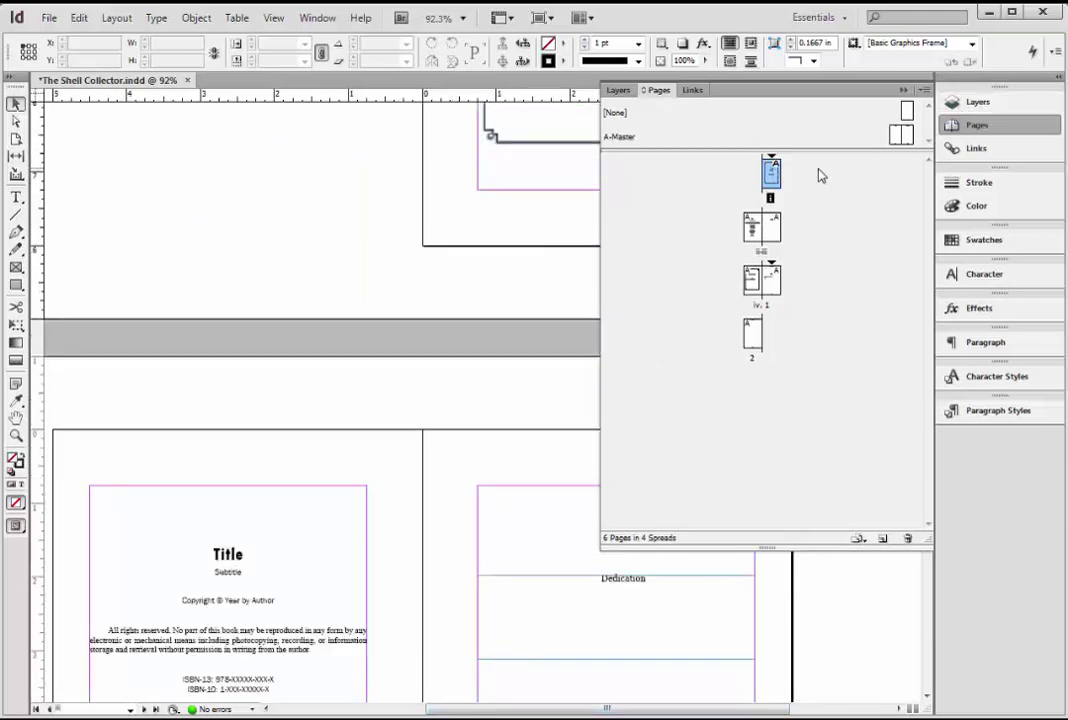
click(968, 122)
scroll(408, 437, down, 2)
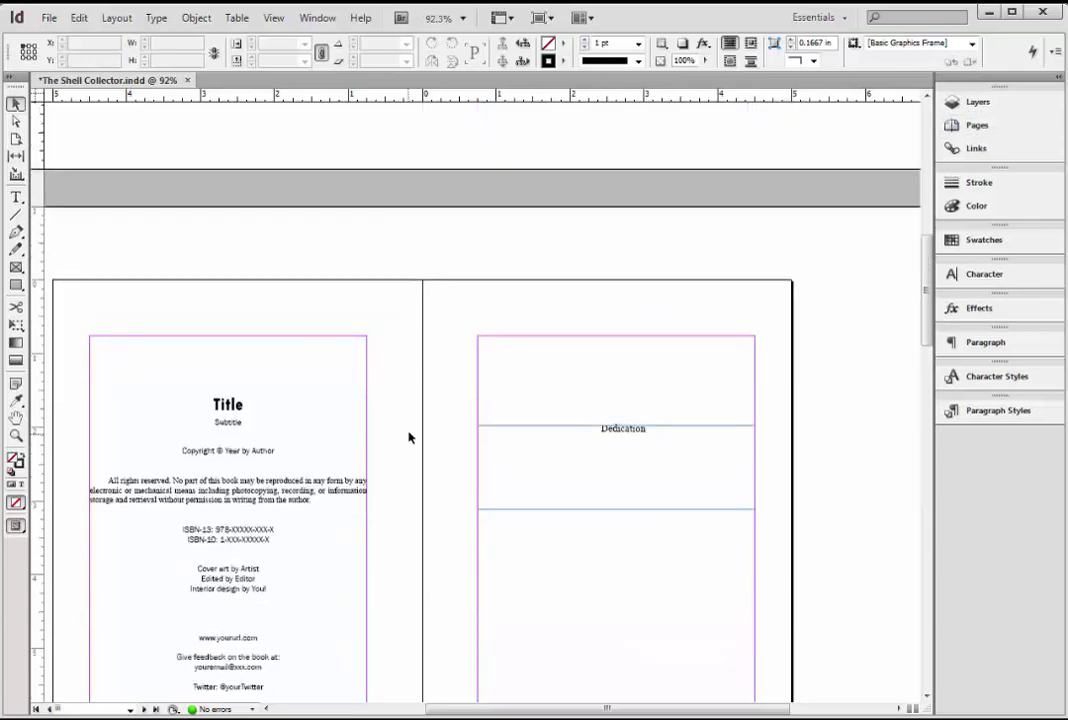
scroll(408, 437, down, 9)
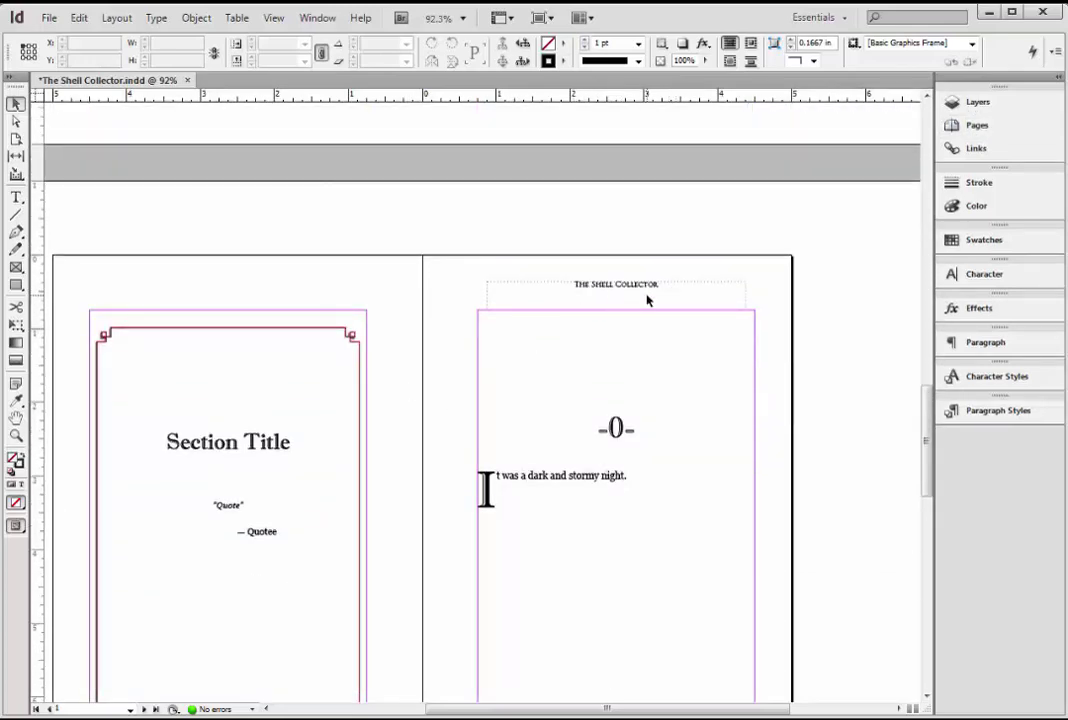
scroll(617, 534, down, 3)
scroll(453, 466, down, 4)
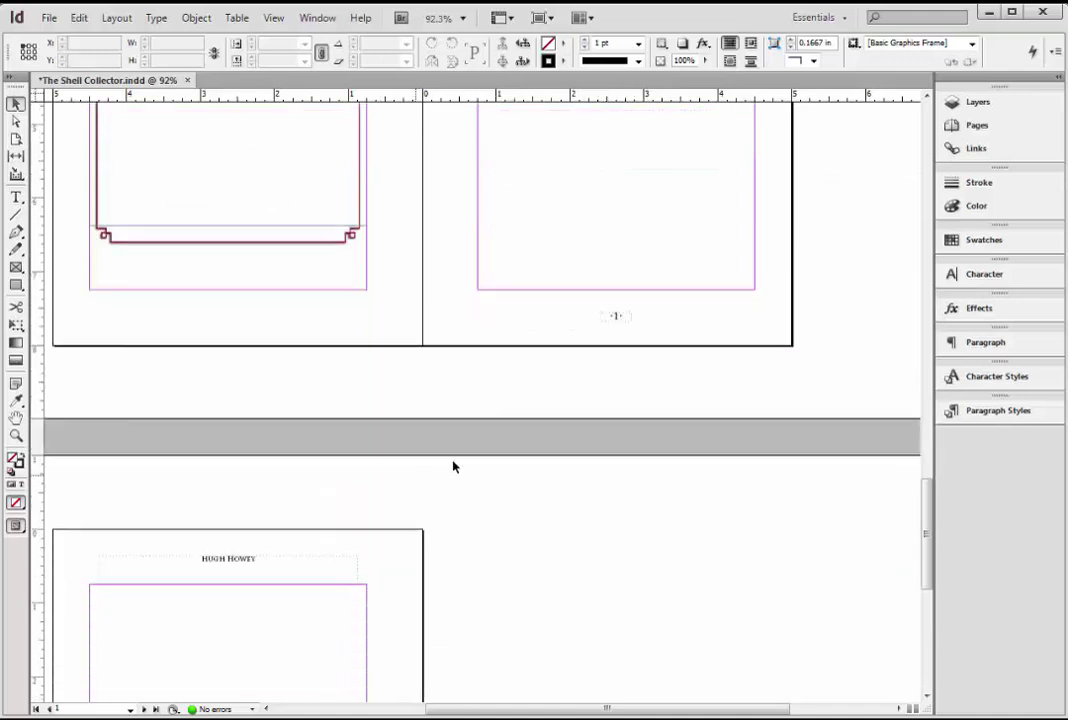
scroll(453, 466, up, 3)
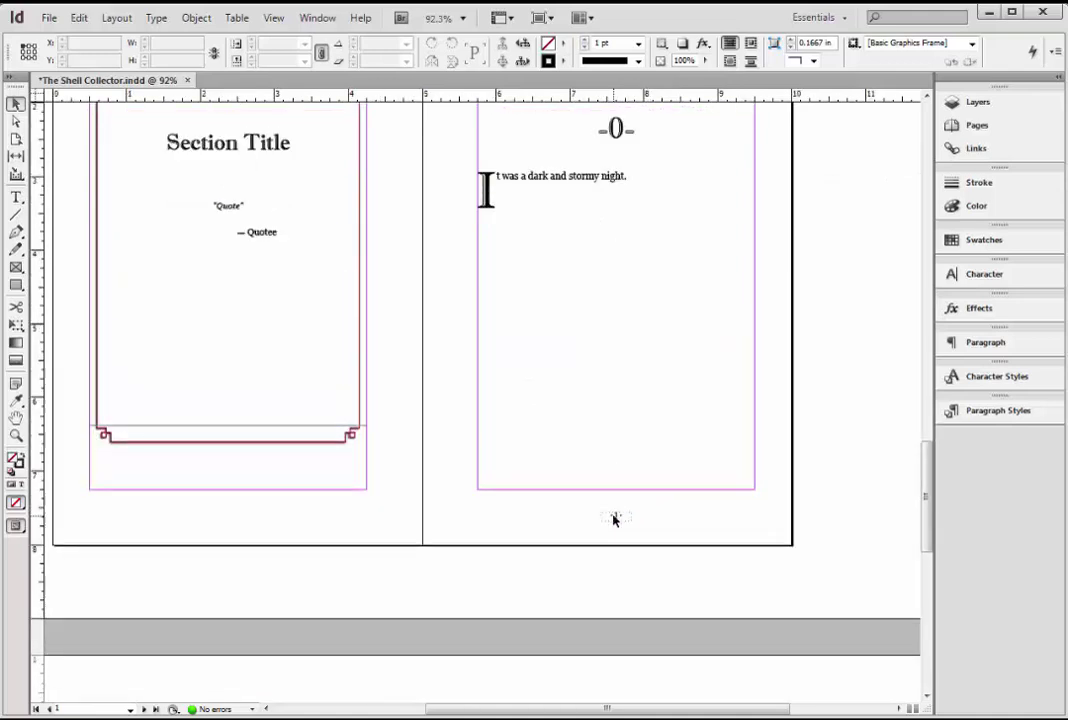
scroll(620, 444, up, 4)
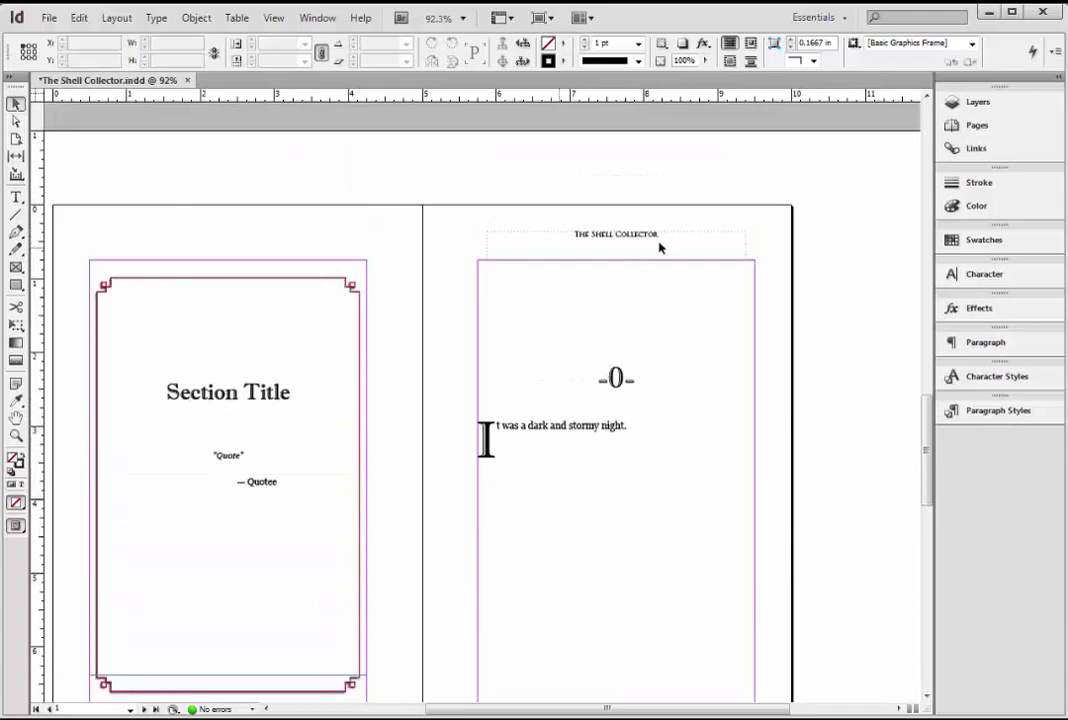
scroll(493, 358, down, 10)
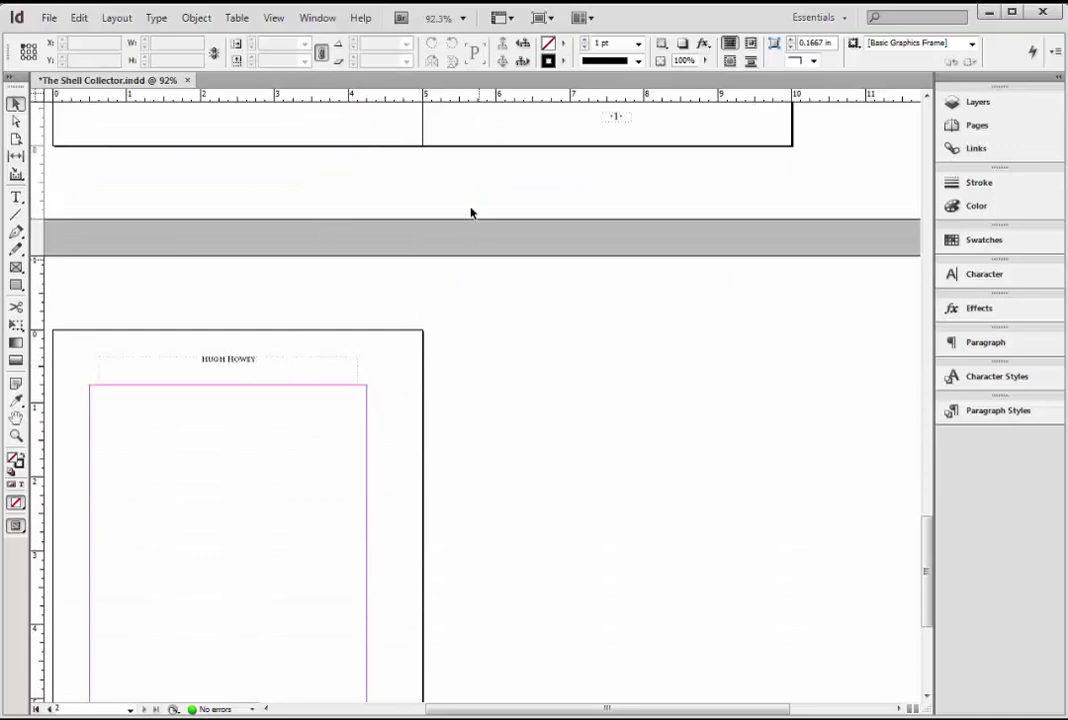
scroll(307, 429, down, 3)
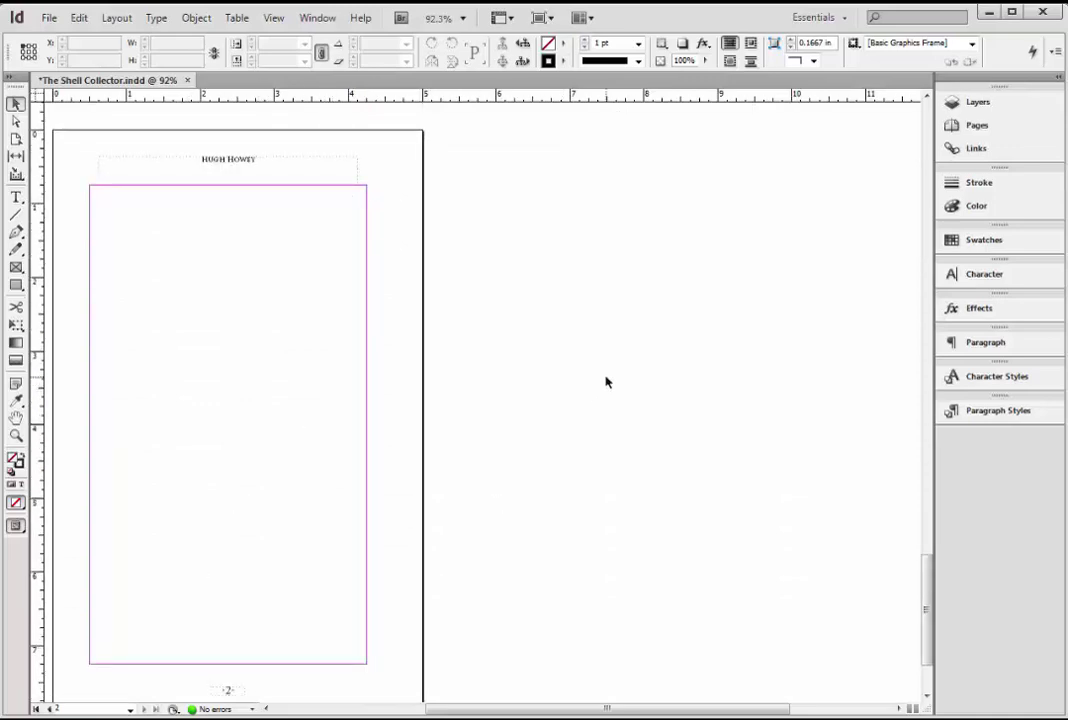
scroll(605, 380, up, 7)
scroll(605, 380, up, 20)
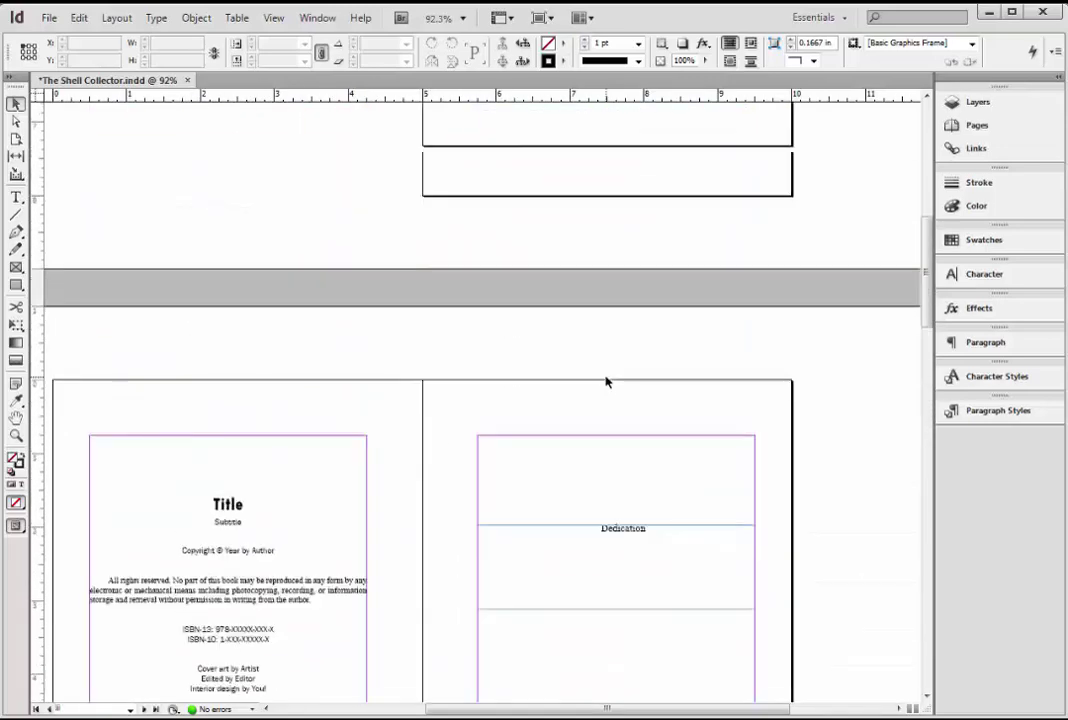
Step: Replace the Title placeholder on the title page with The Shell Collector, keeping the subtitle on its own line
scroll(606, 381, up, 2)
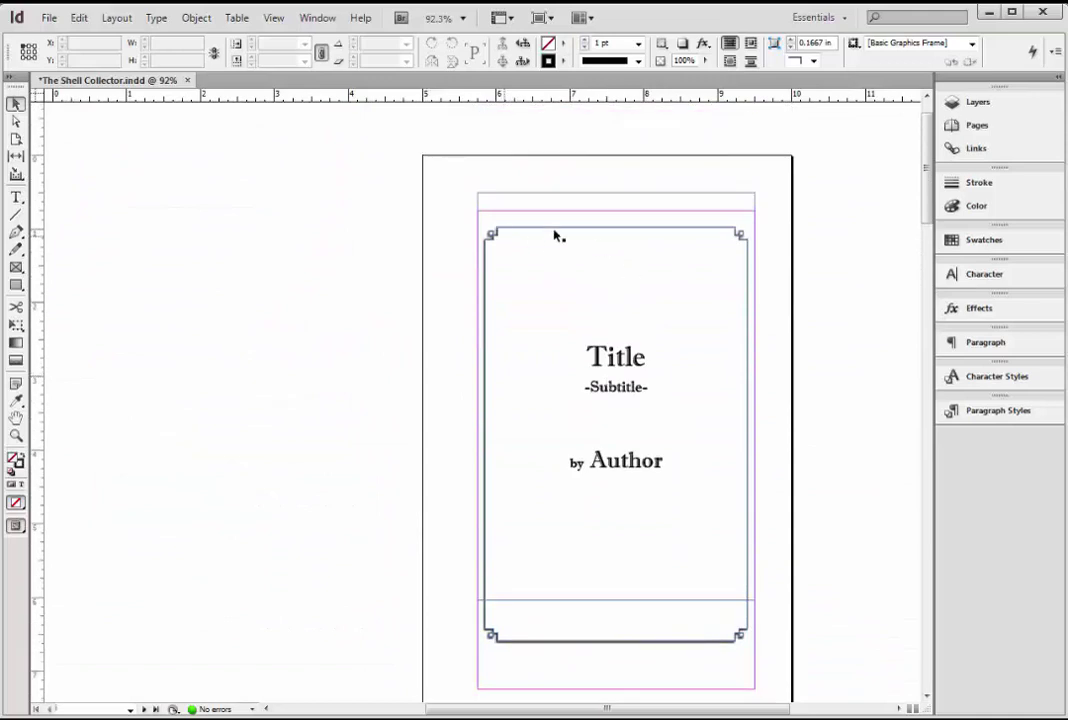
click(600, 357)
double_click(600, 357)
double_click(600, 357)
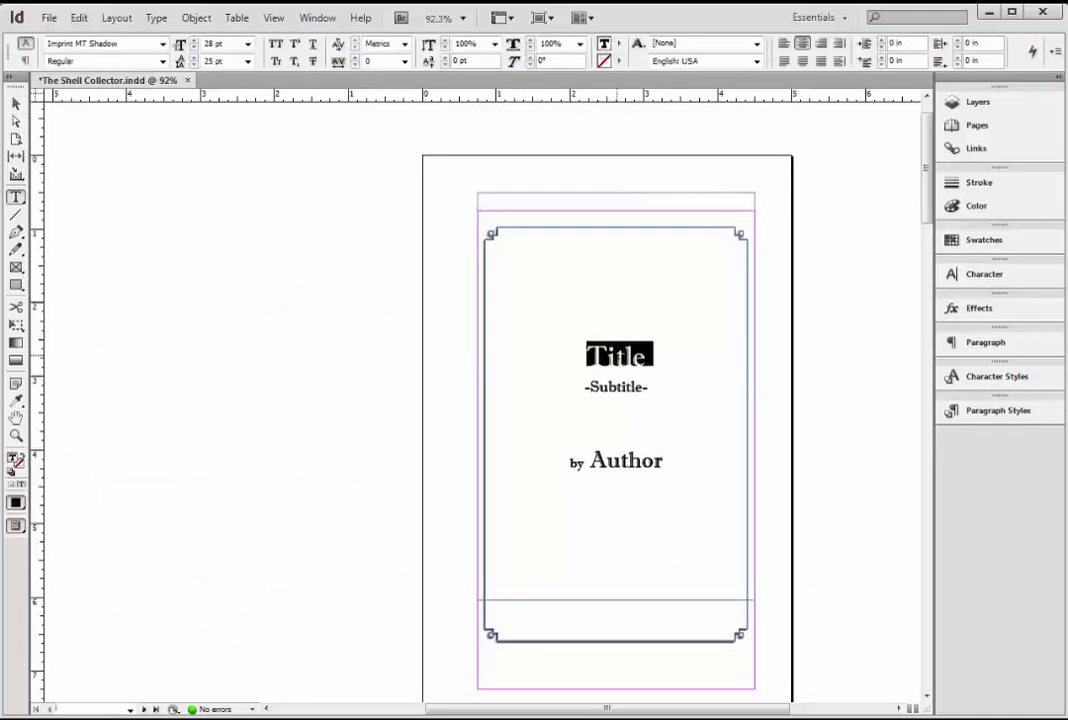
text(The Shell )
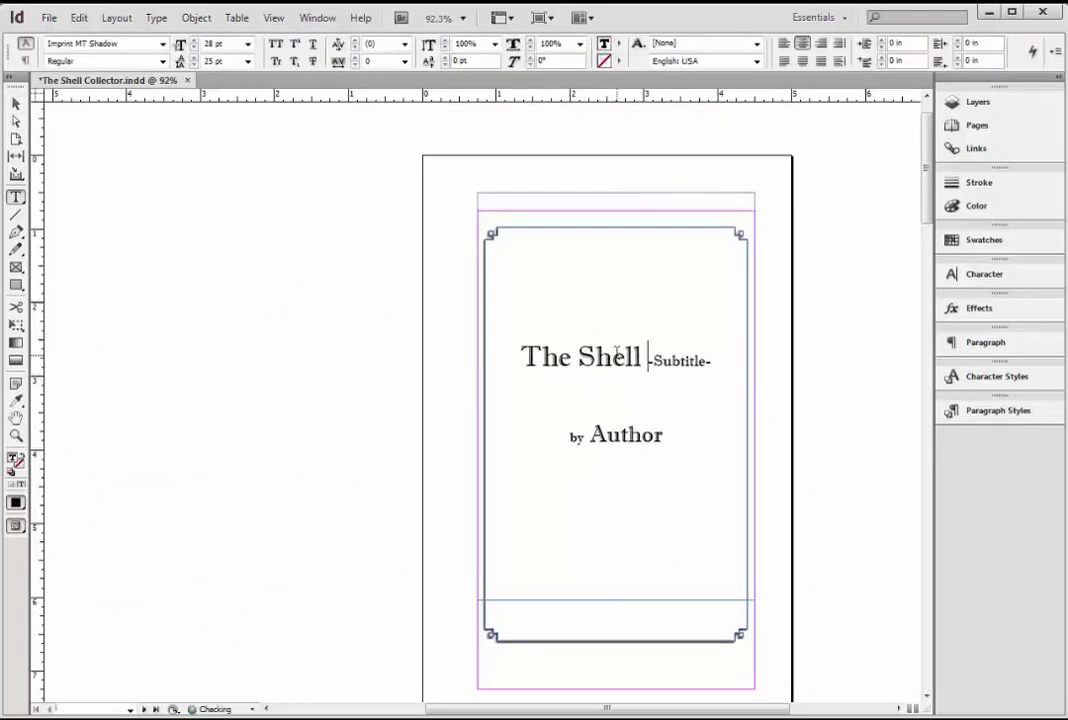
text(Coll)
text(ector)
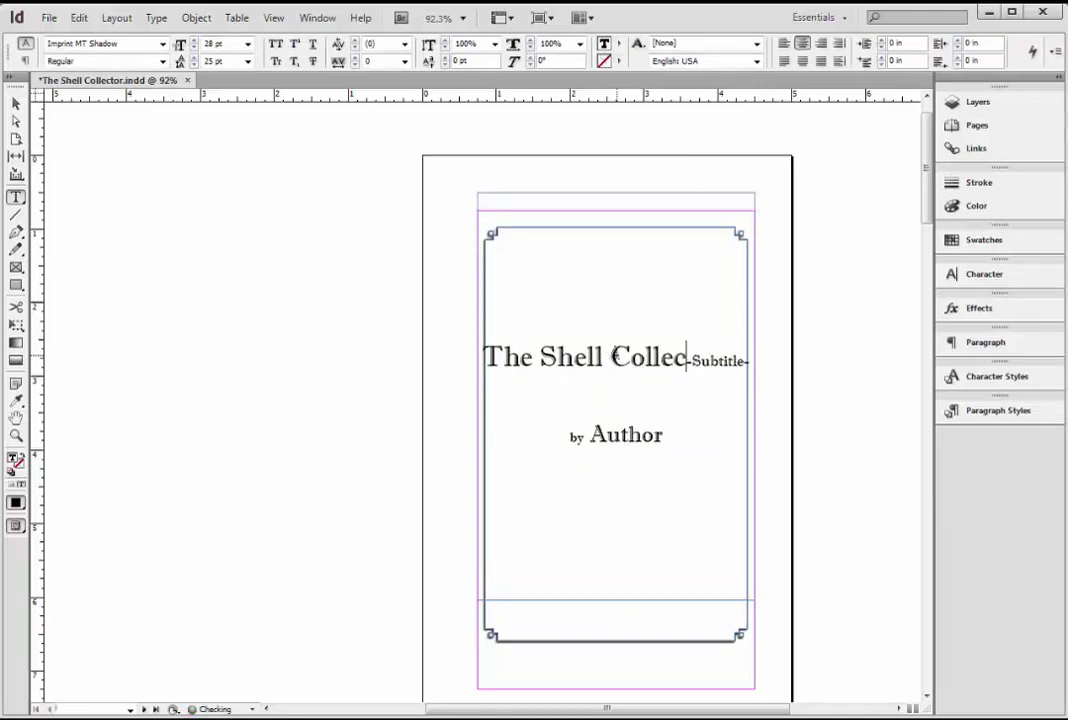
key(Return)
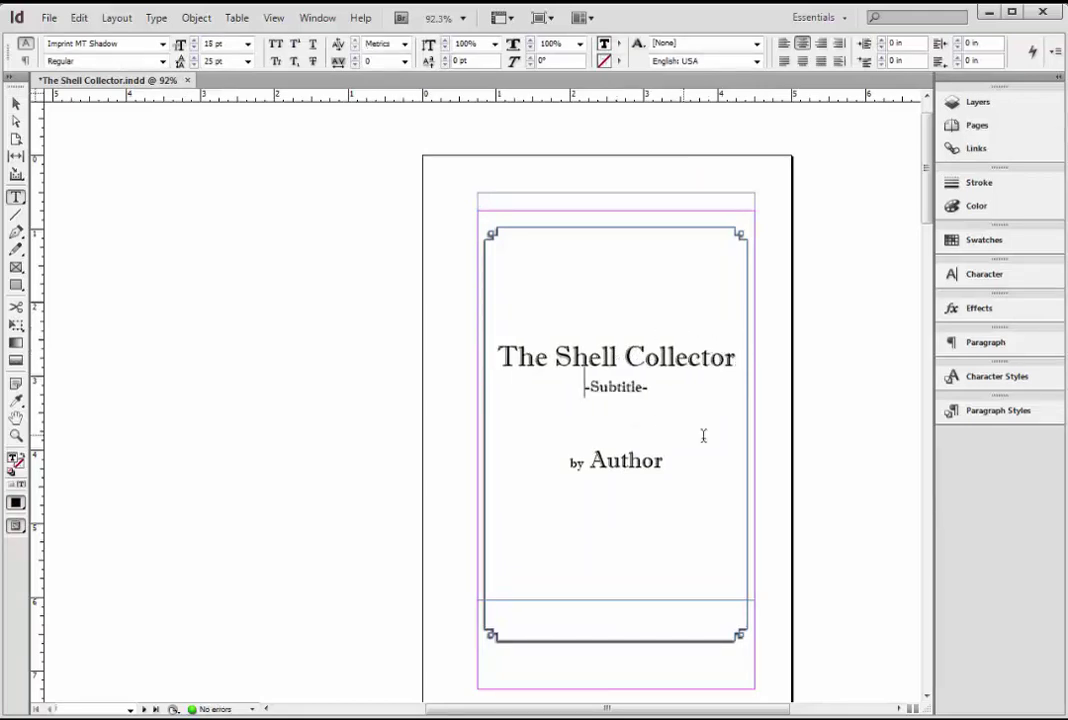
Step: Replace the title page's Subtitle placeholder with A Story of the Seven Seas and its Author placeholder with Hugh Howey
double_click(615, 387)
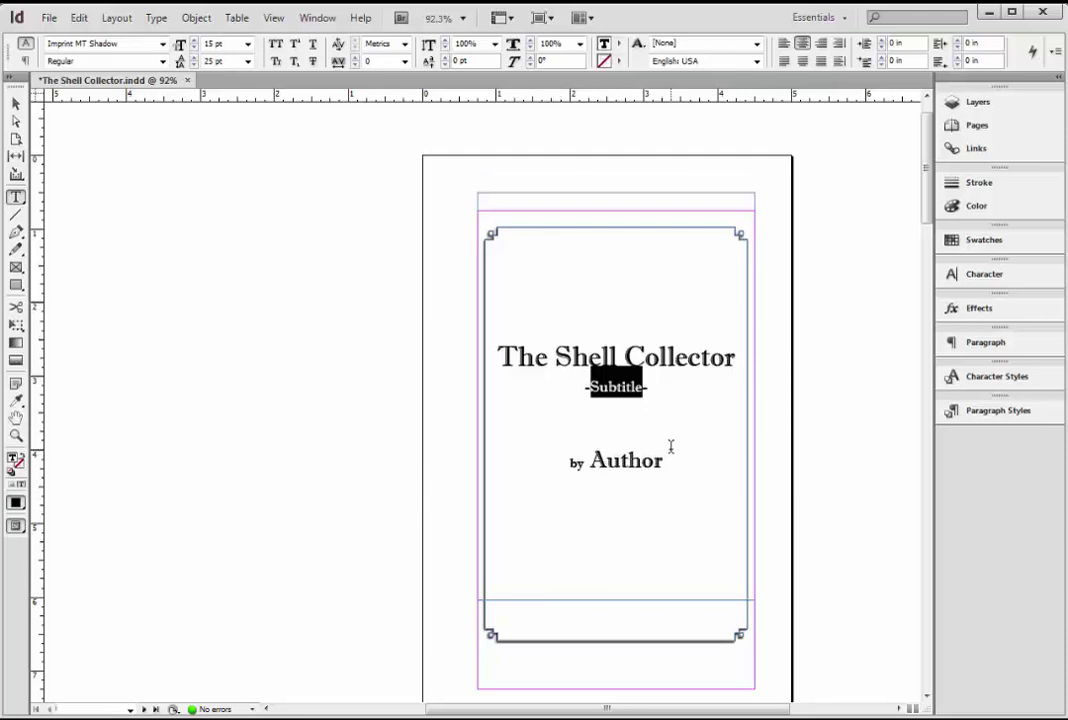
text(A Story of the S)
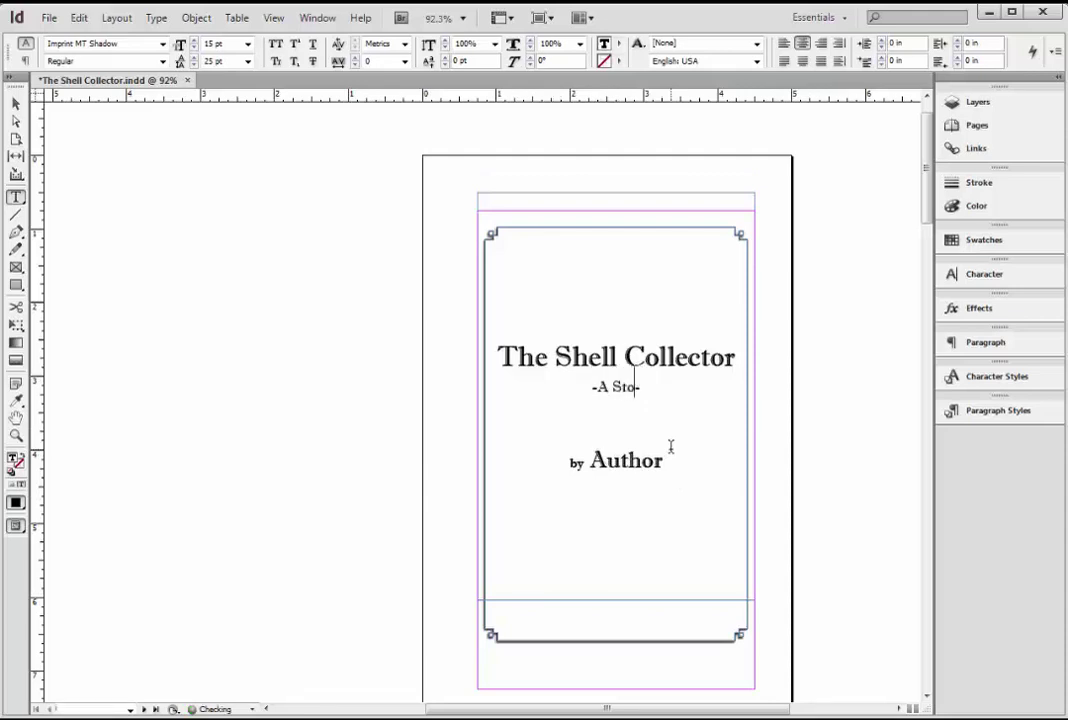
text(even Seas)
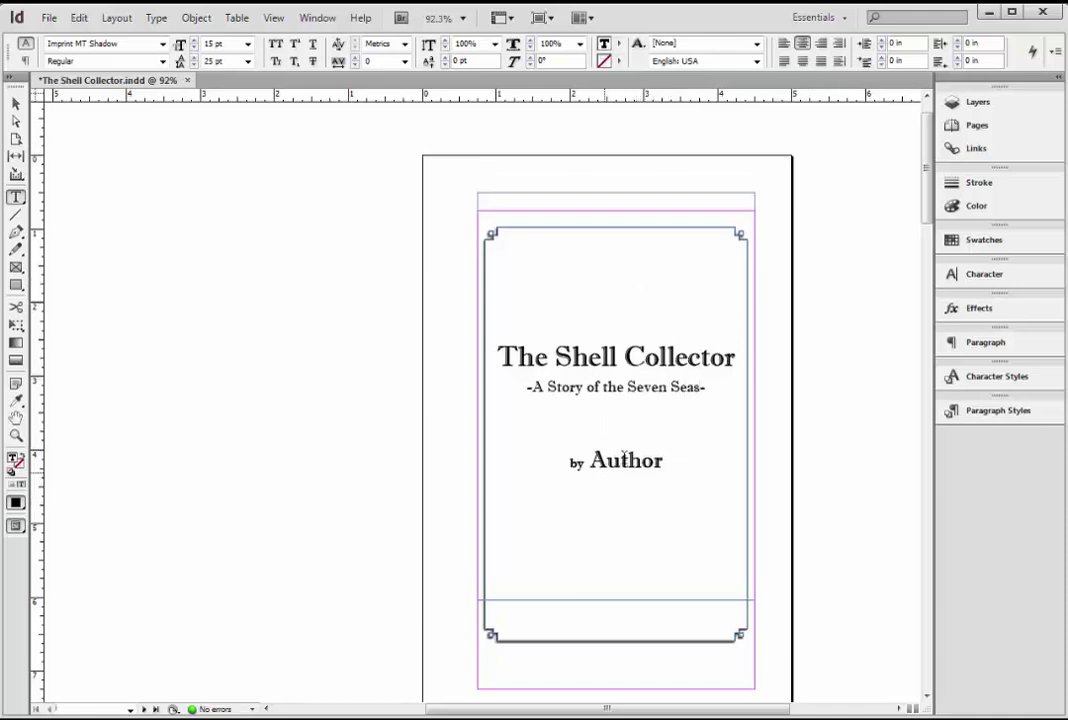
double_click(626, 460)
text(Hugh Howey)
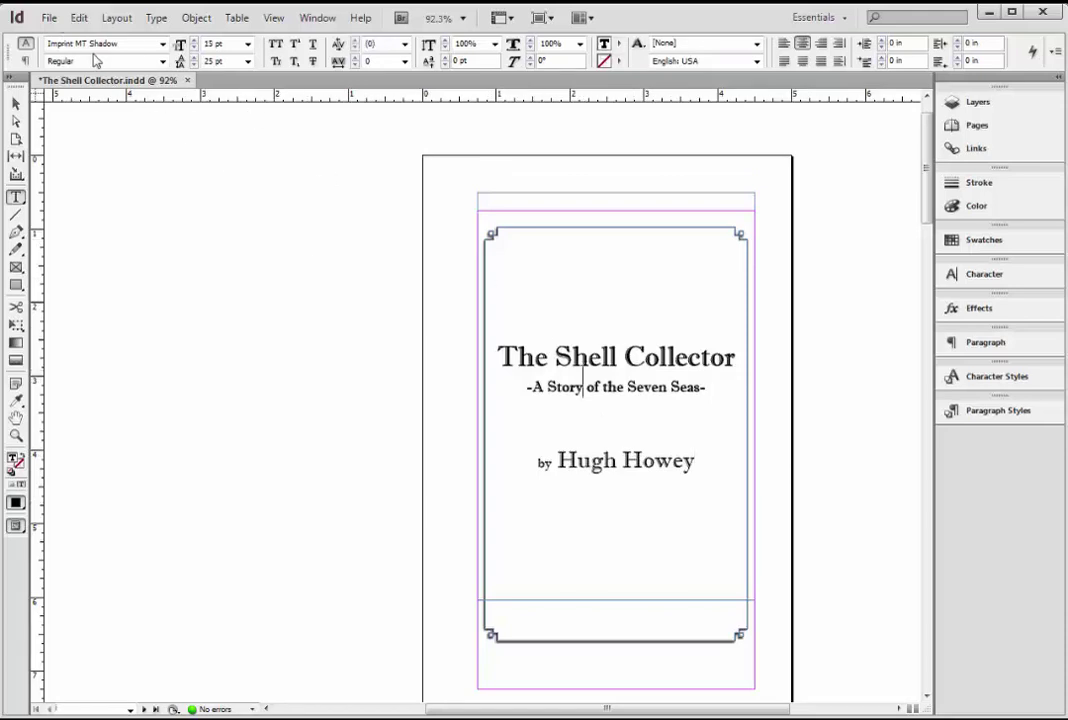
Step: Select the book title on the title page and look over the available fonts without changing the typeface
double_click(614, 382)
click(588, 352)
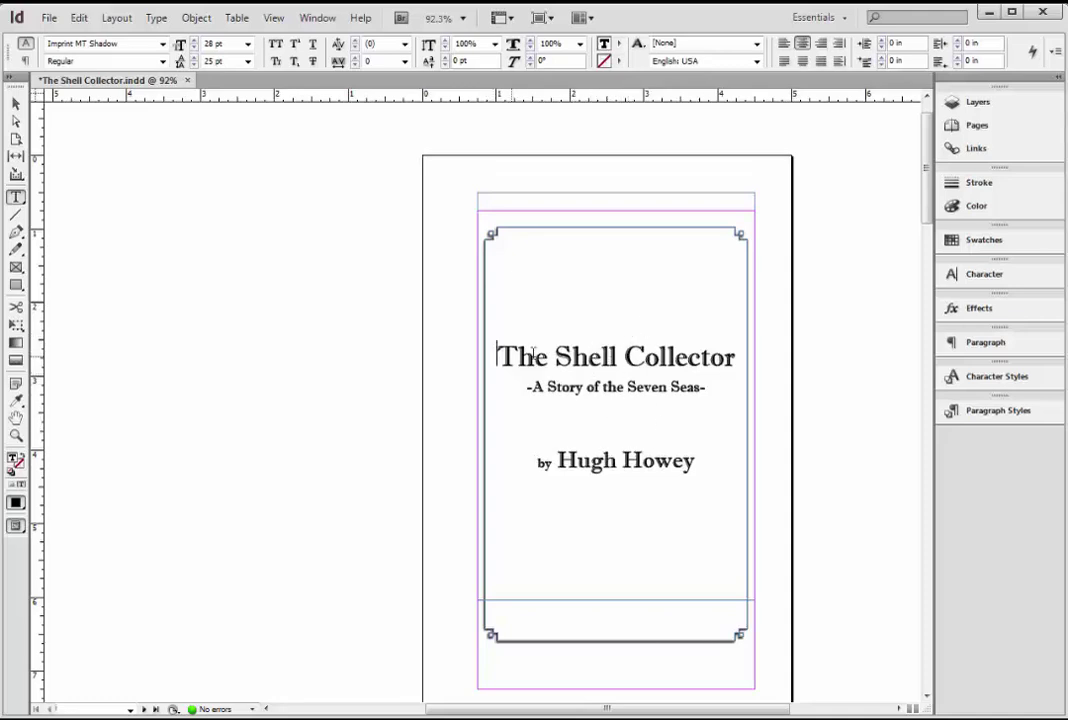
drag(493, 356, 740, 356)
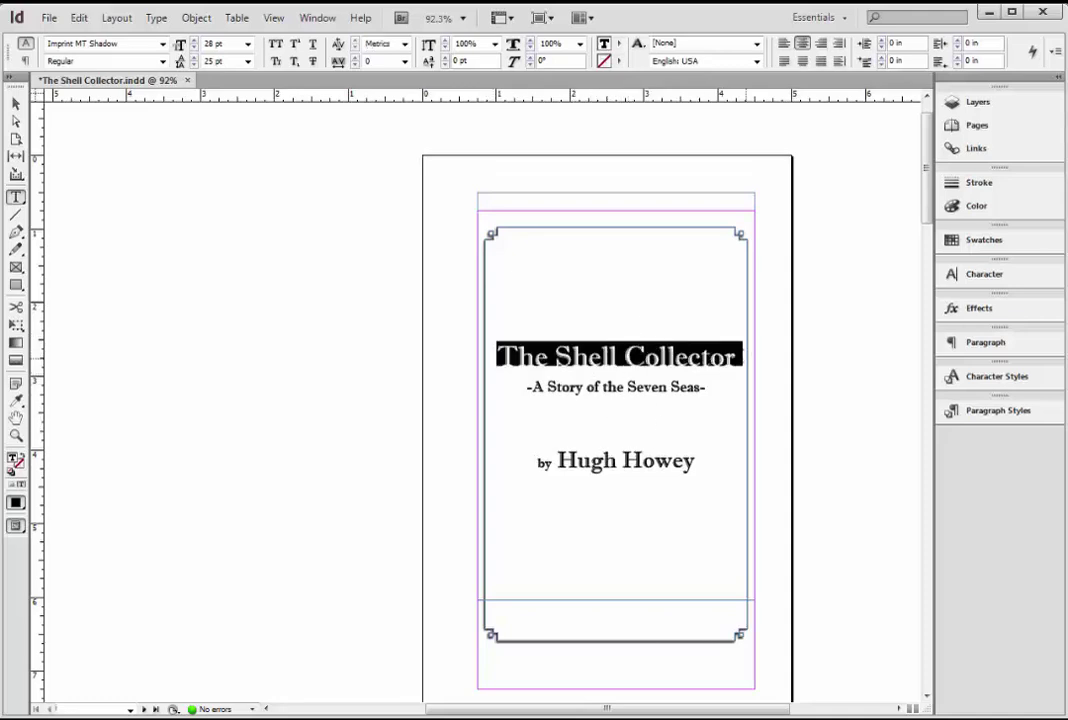
click(163, 44)
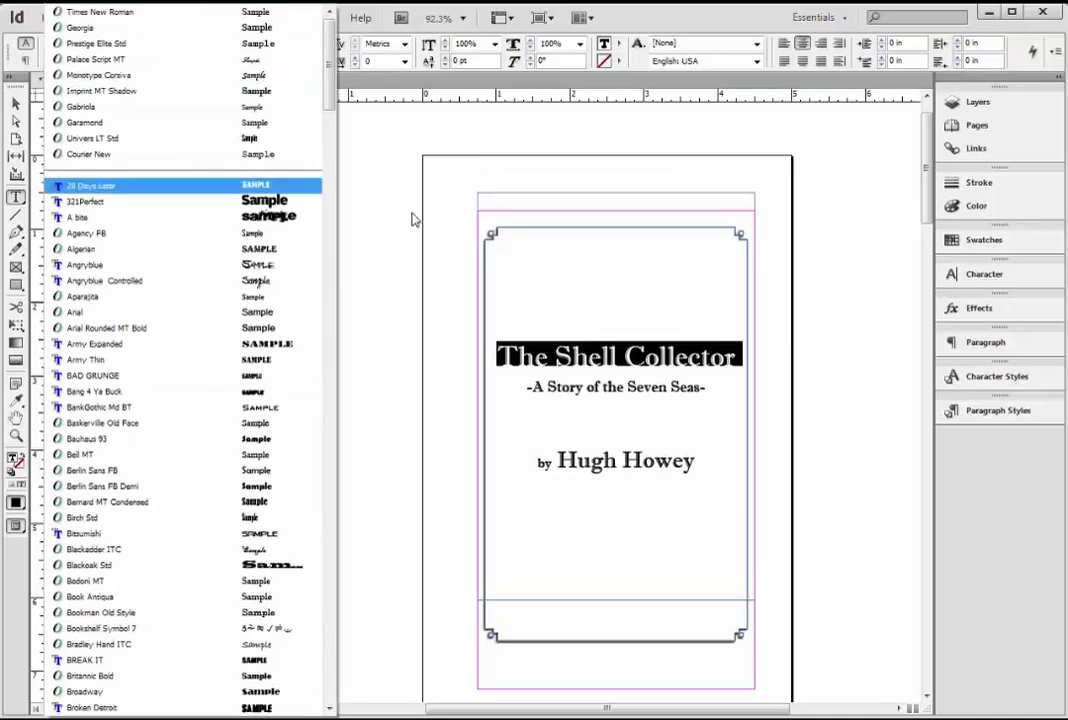
click(375, 130)
click(403, 396)
Step: Replace the Title placeholder on the copyright page with The Shell Collector
scroll(450, 443, down, 6)
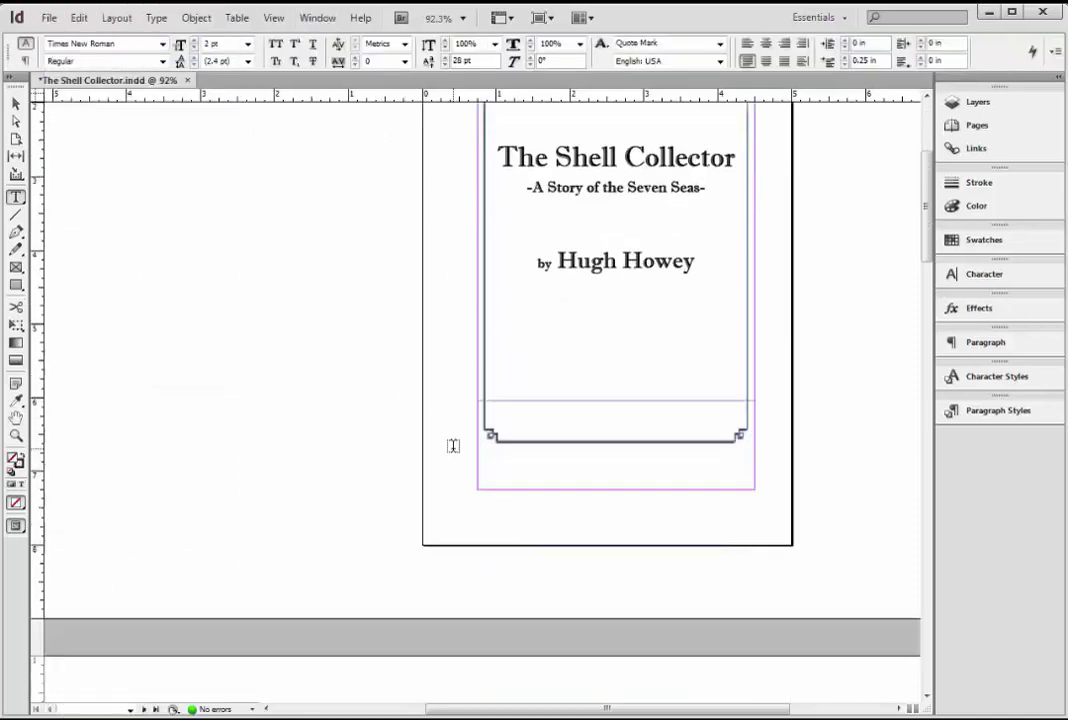
scroll(453, 445, down, 5)
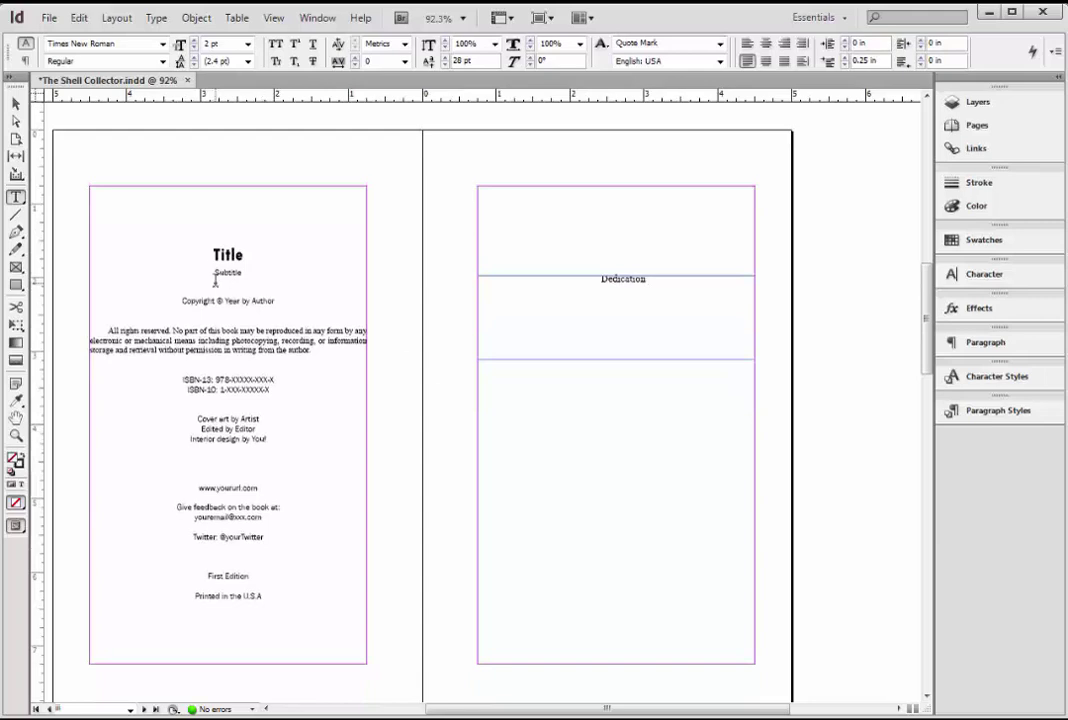
drag(215, 256, 293, 588)
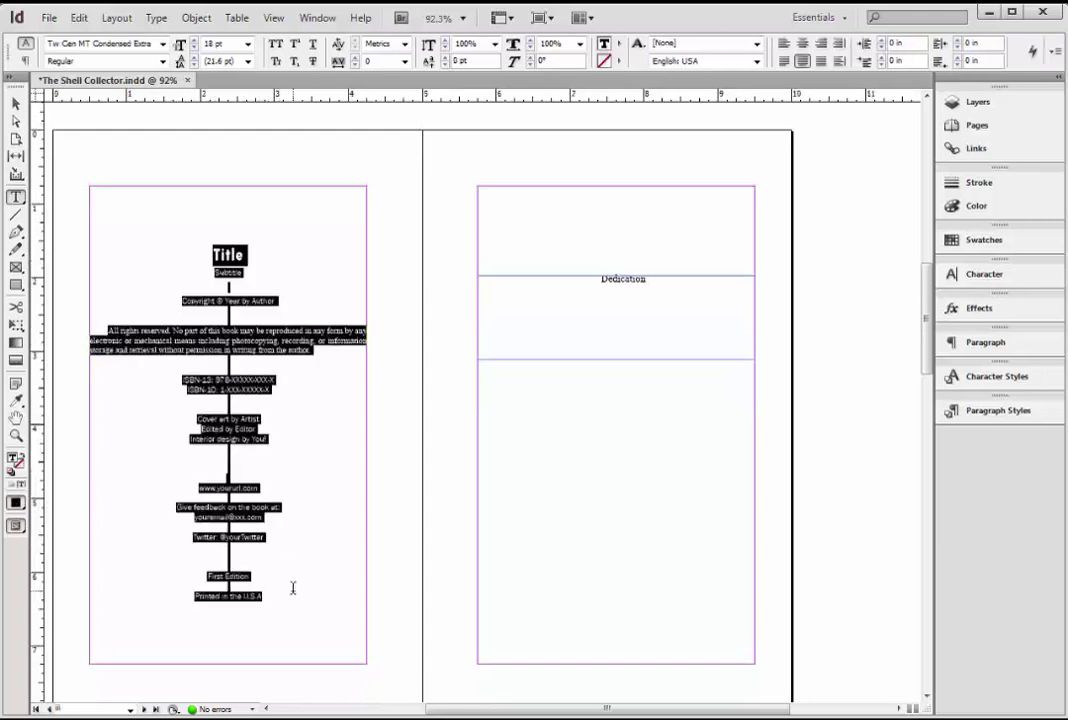
click(293, 588)
double_click(228, 255)
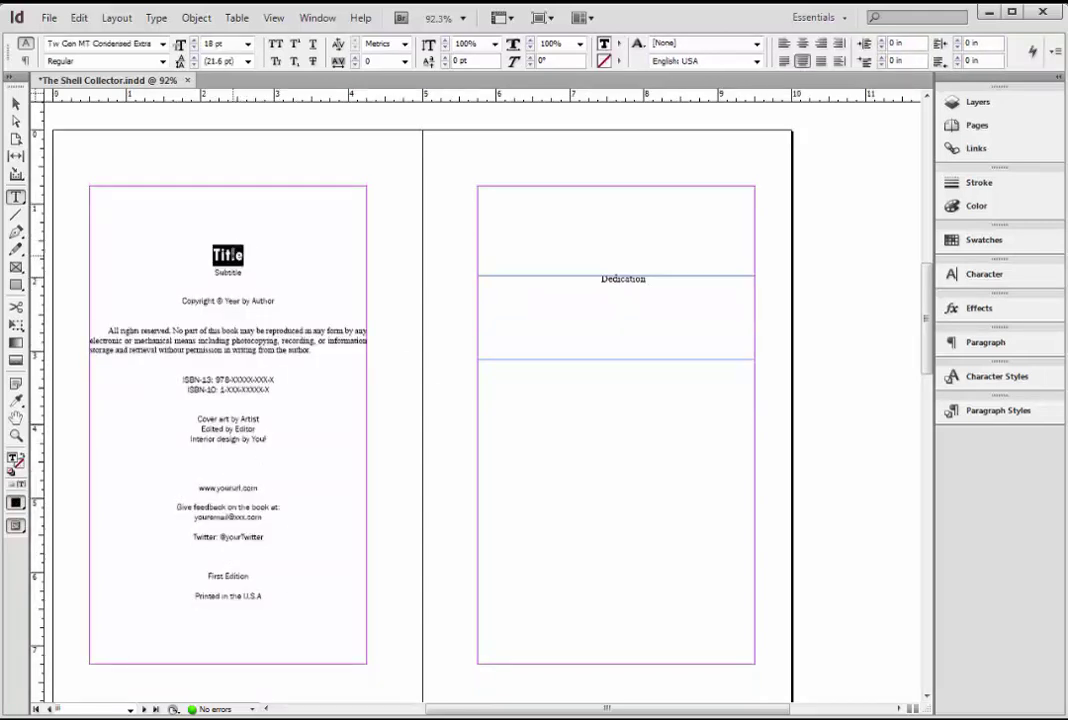
text(The She)
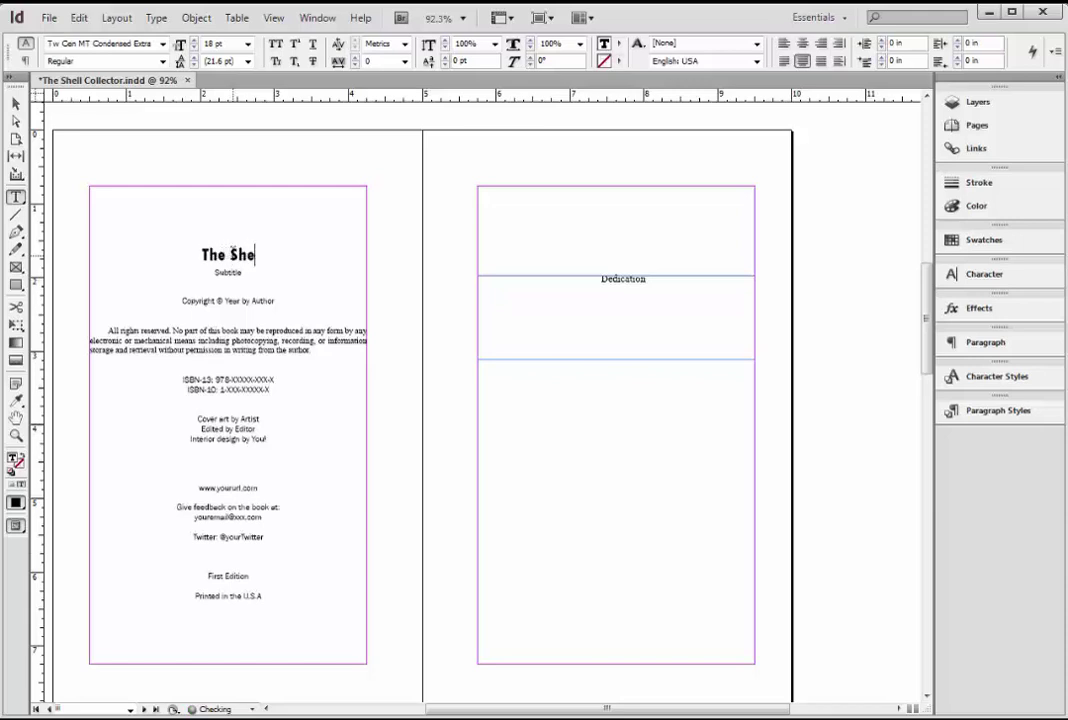
text(ll Collector)
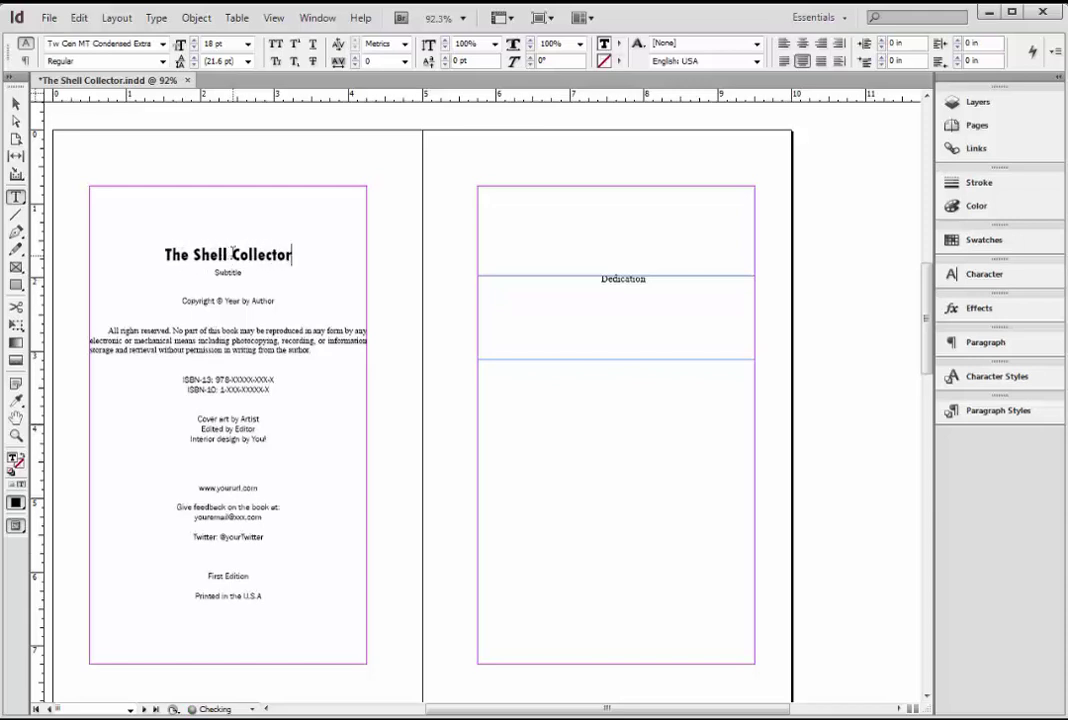
Step: Replace the copyright page's Subtitle placeholder with A Story of the Seven Seas and set the copyright year to 2014
double_click(220, 270)
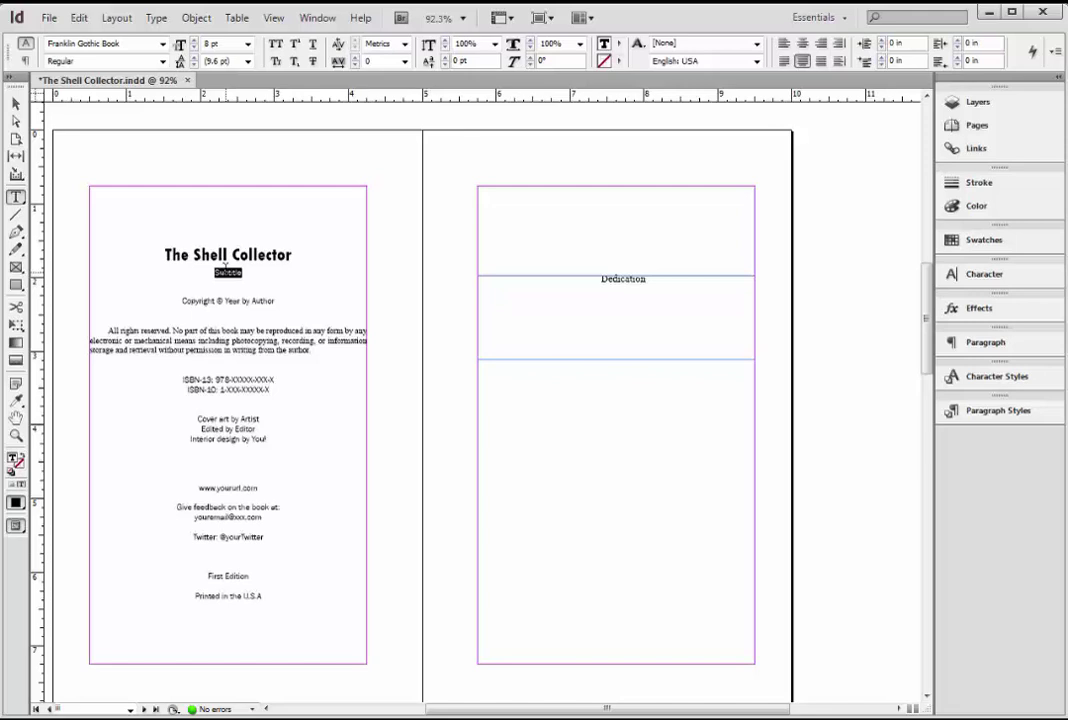
key(BackSpace)
text(A Story of the S)
text(even Seas Copyright © )
text(2014)
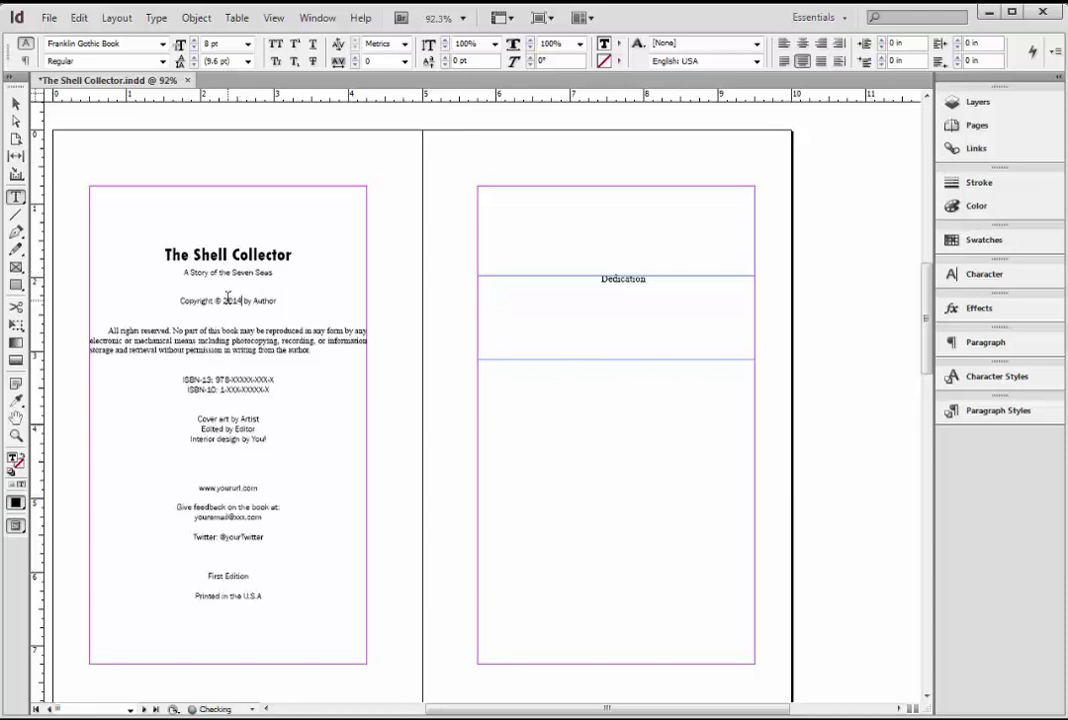
Step: Replace the Author placeholder in the copyright line with Hugh Howey
double_click(264, 300)
text(Hugh H)
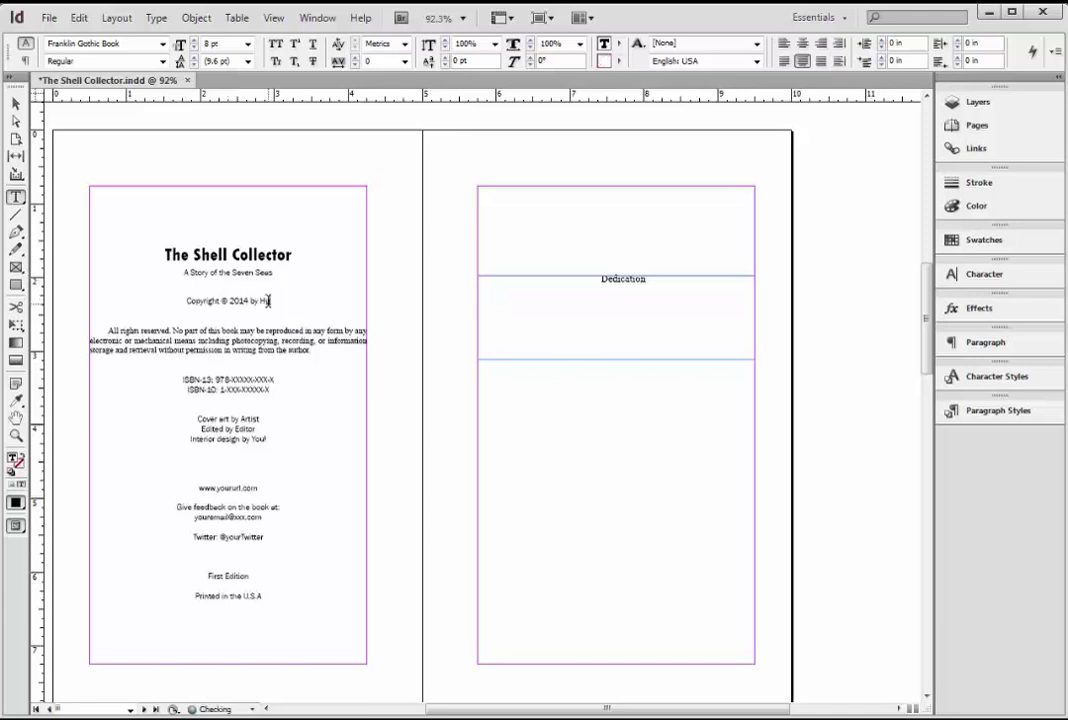
text(owey)
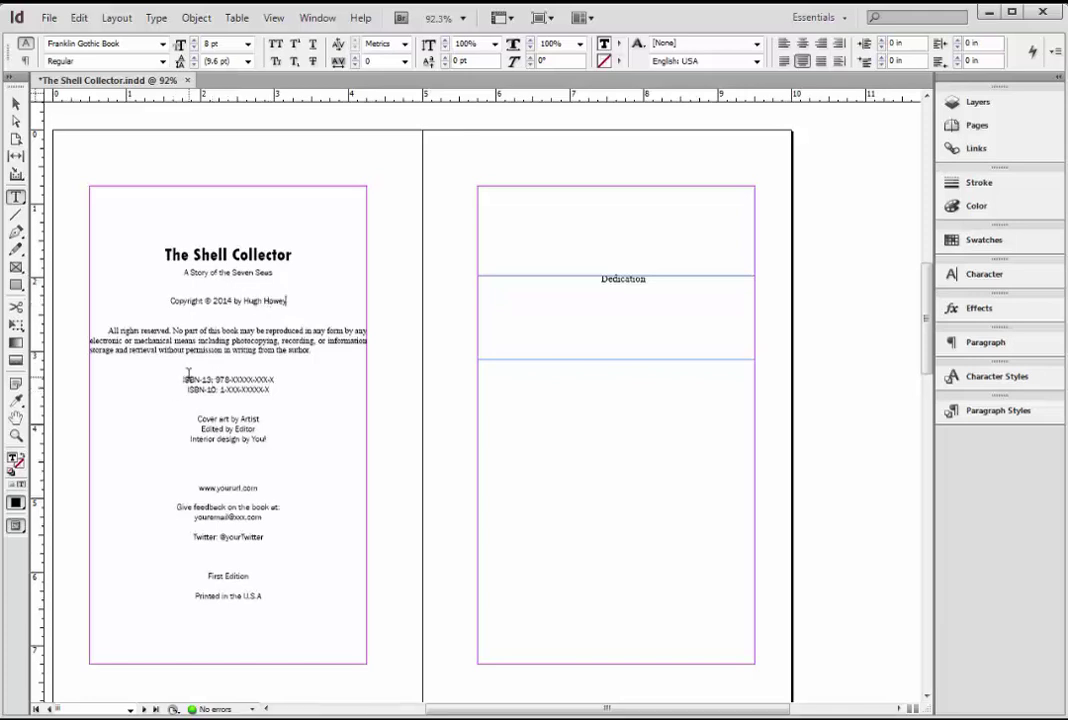
Step: Replace the Artist placeholder in the copyright page's cover art credit with the cover artist's name
drag(236, 380, 263, 391)
click(276, 390)
click(247, 424)
double_click(247, 418)
text(M.S)
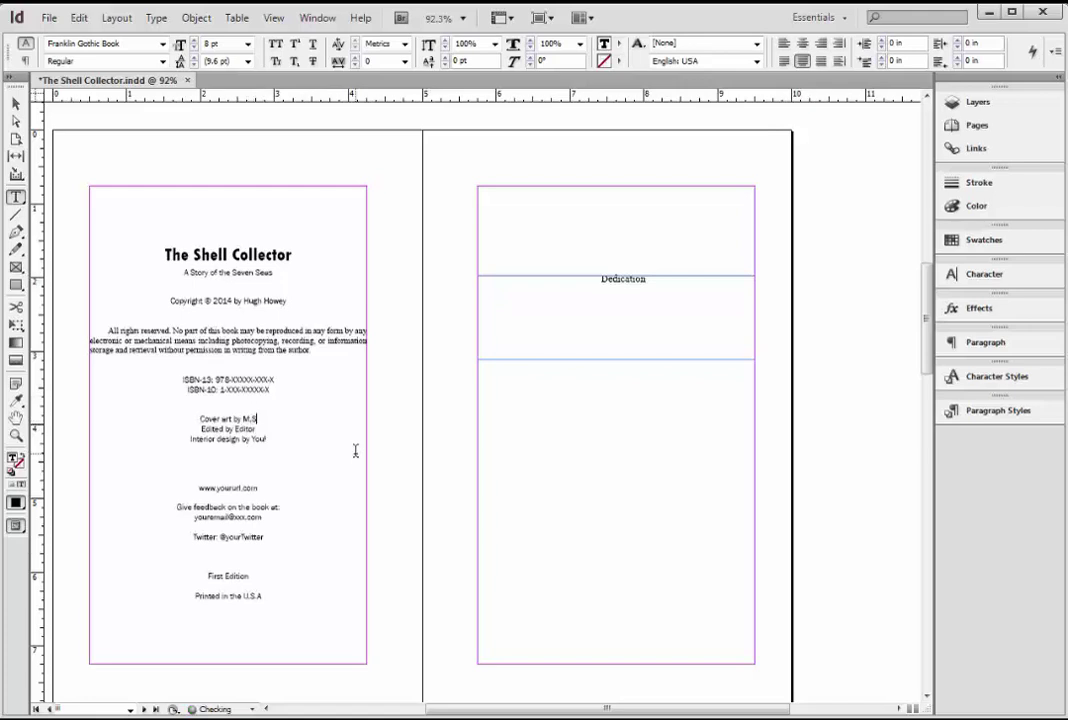
text(. Corley)
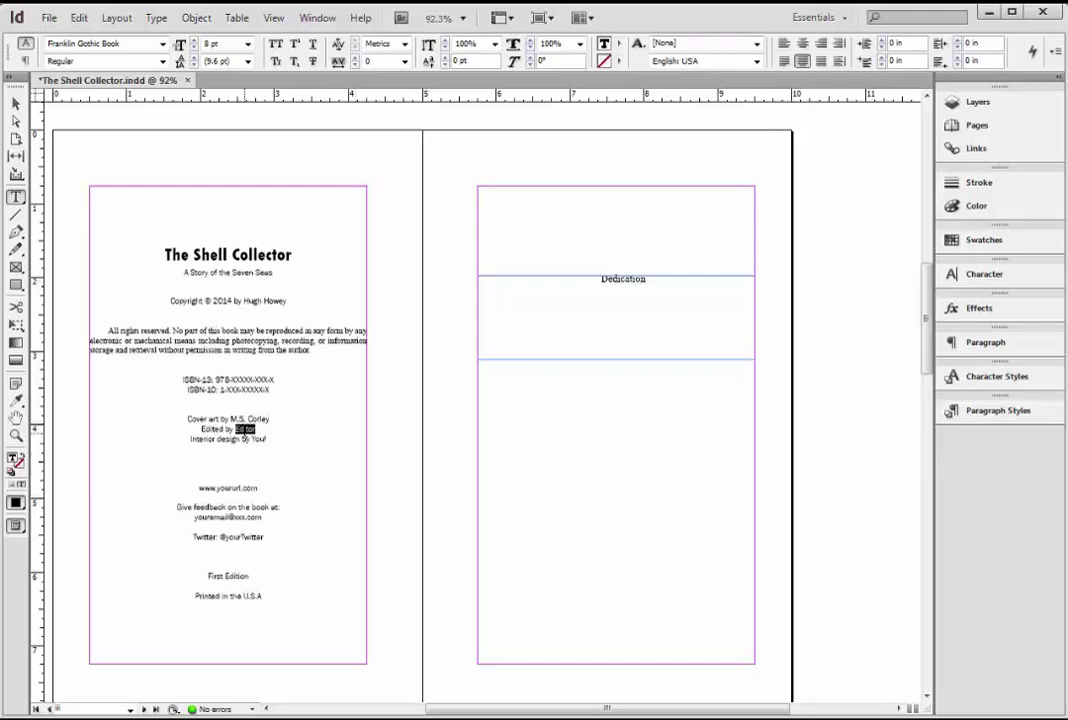
Step: Fill in the remaining copyright page credits with the editor's name for editing and Hugh Howey for interior design
key(BackSpace)
text(David Gatewood)
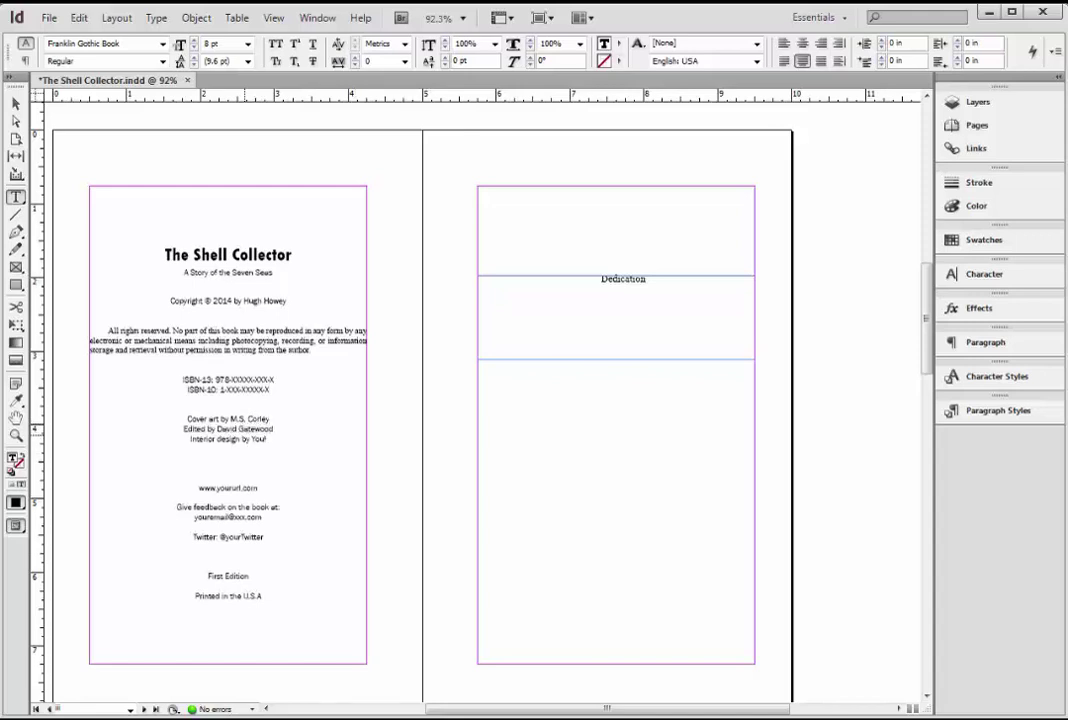
key(BackSpace)
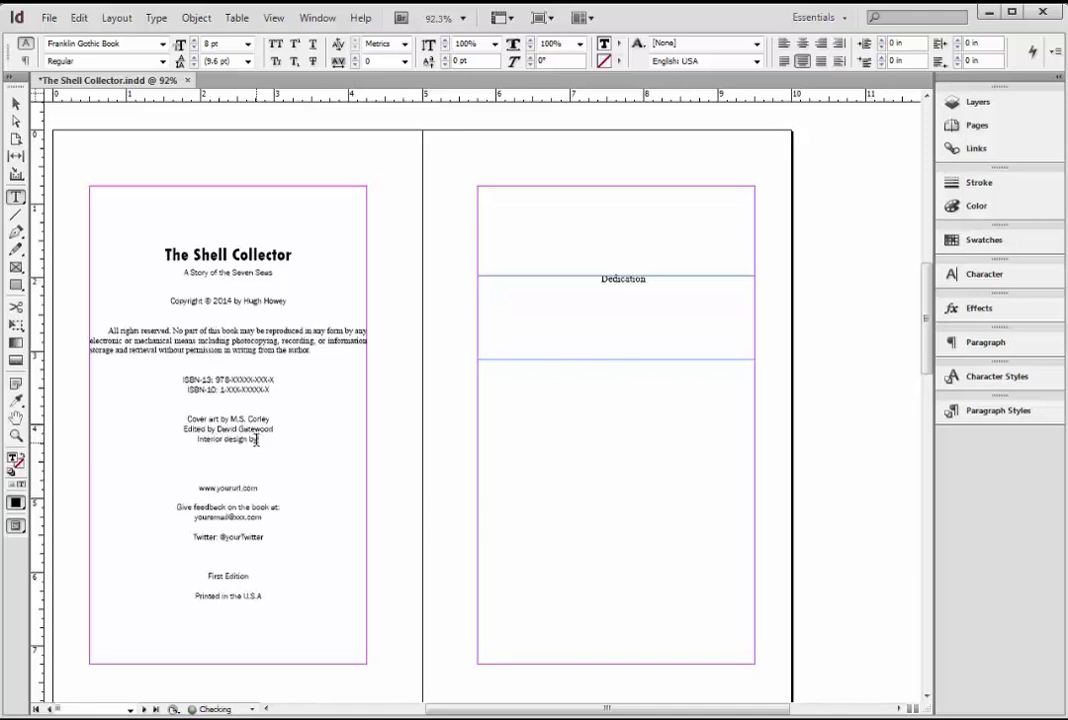
text(Hugh Howey)
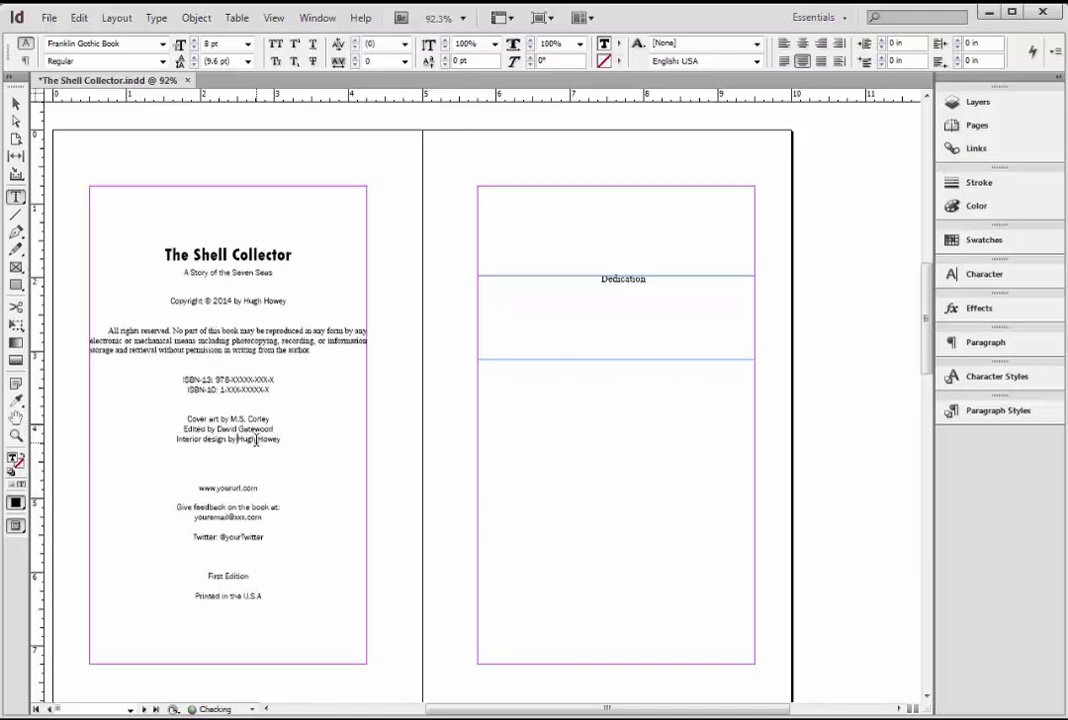
double_click(228, 488)
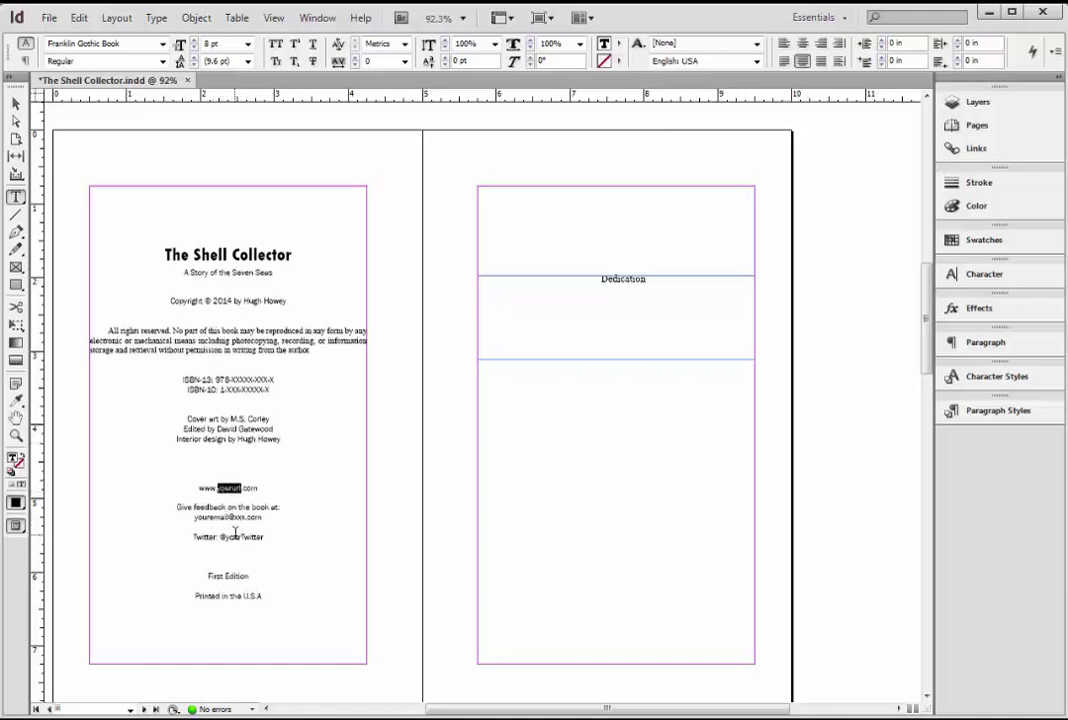
click(245, 537)
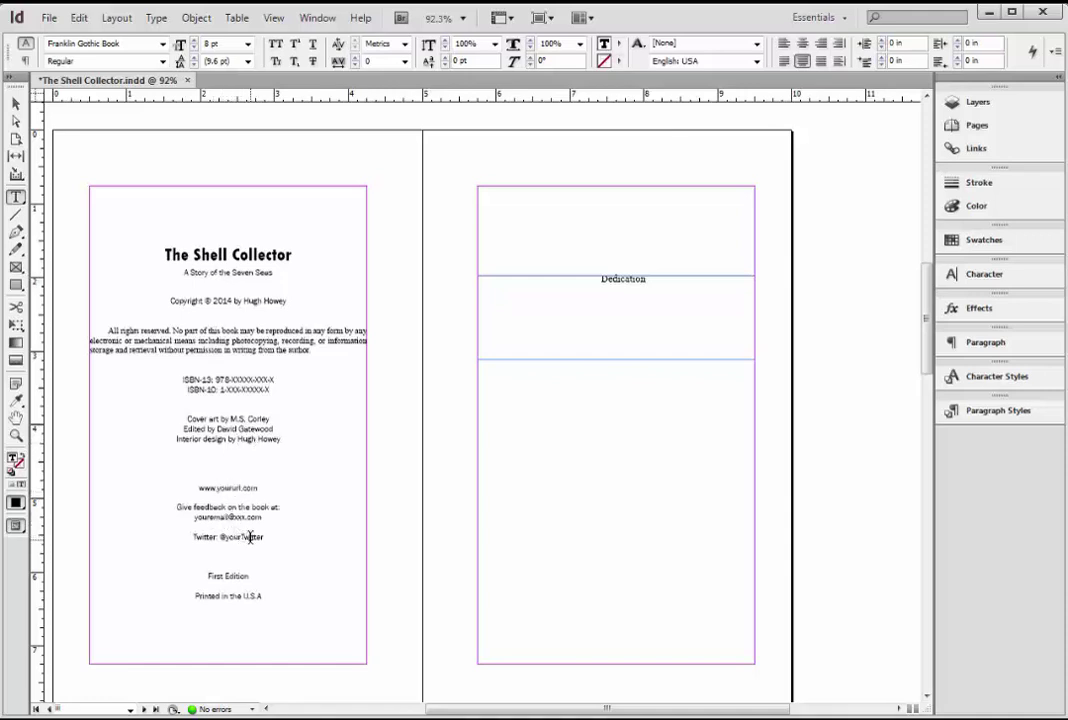
Step: Replace the Dedication placeholder on the page facing the copyright page with a line addressed to the two dedicatees by full name
double_click(628, 280)
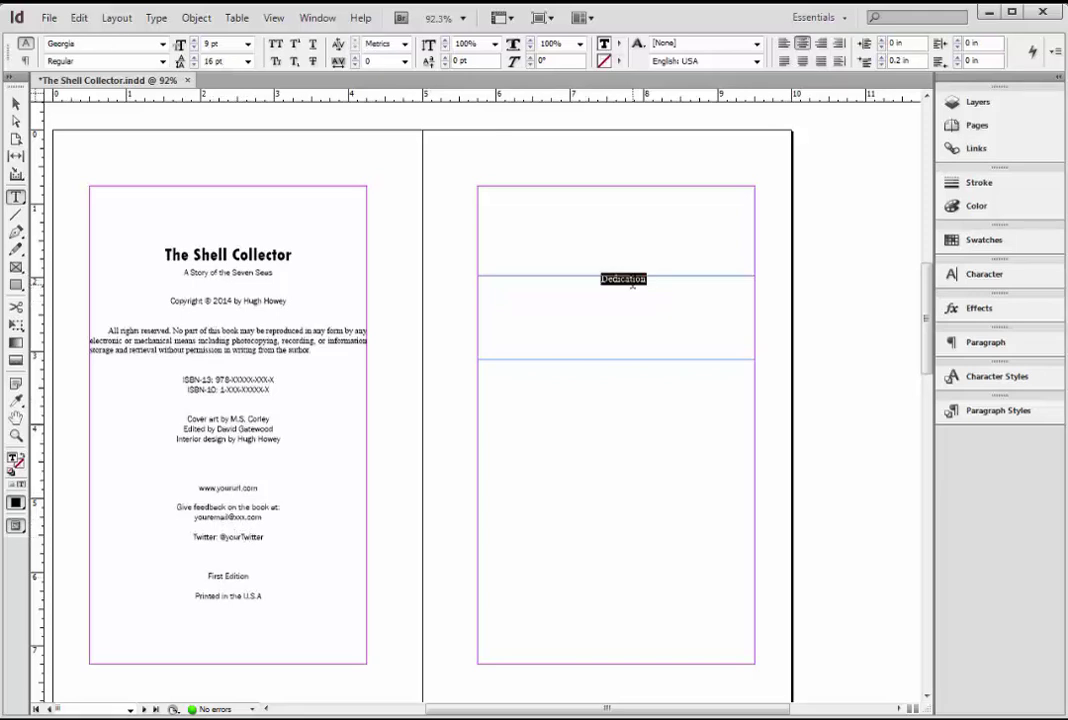
text(I)
text(o Stewart Brand an)
text(d Ryan Phe)
text(lan)
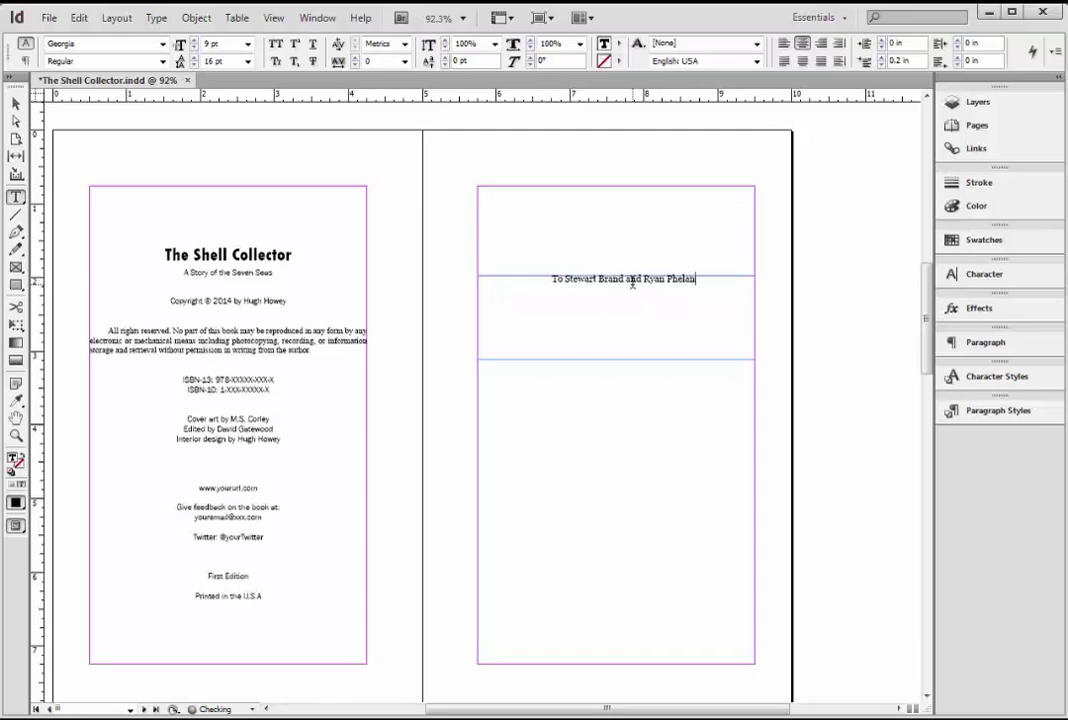
Step: Save the changes made to The Shell Collector document
scroll(632, 431, down, 10)
scroll(632, 431, down, 6)
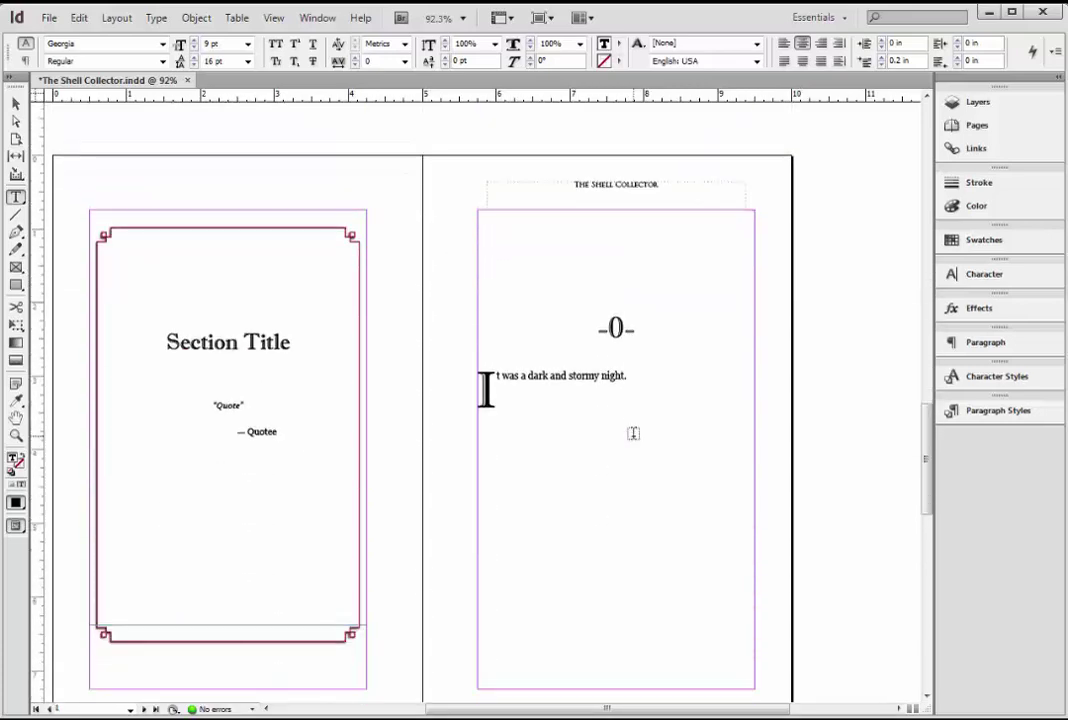
scroll(632, 431, up, 1)
click(474, 357)
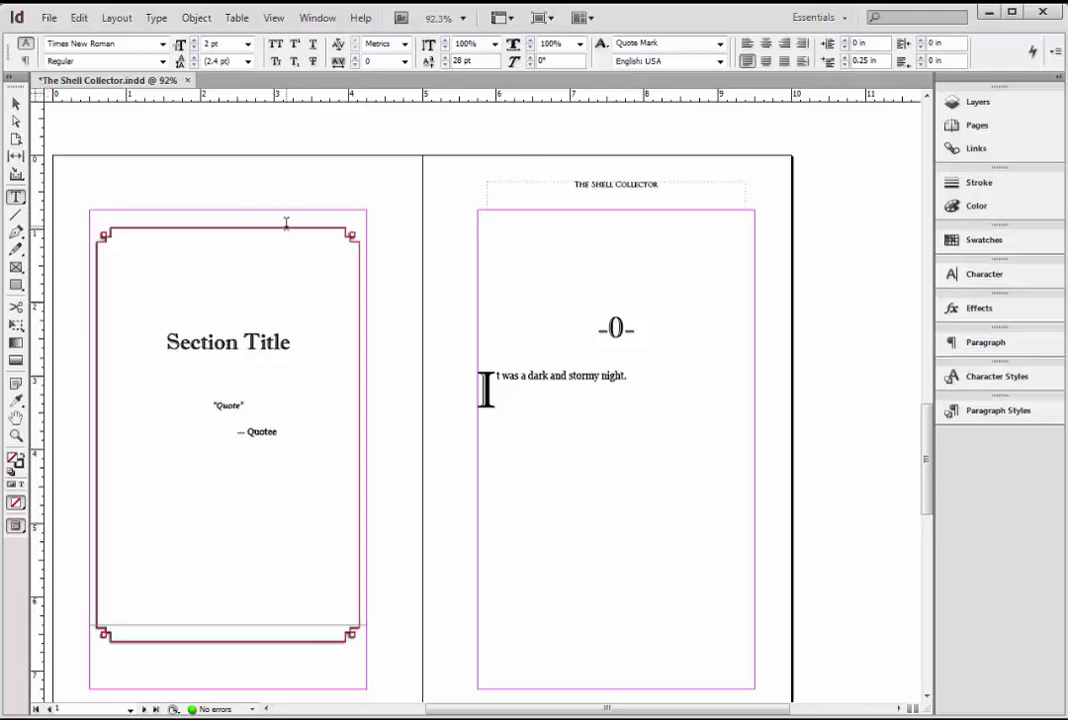
key(ctrl+s)
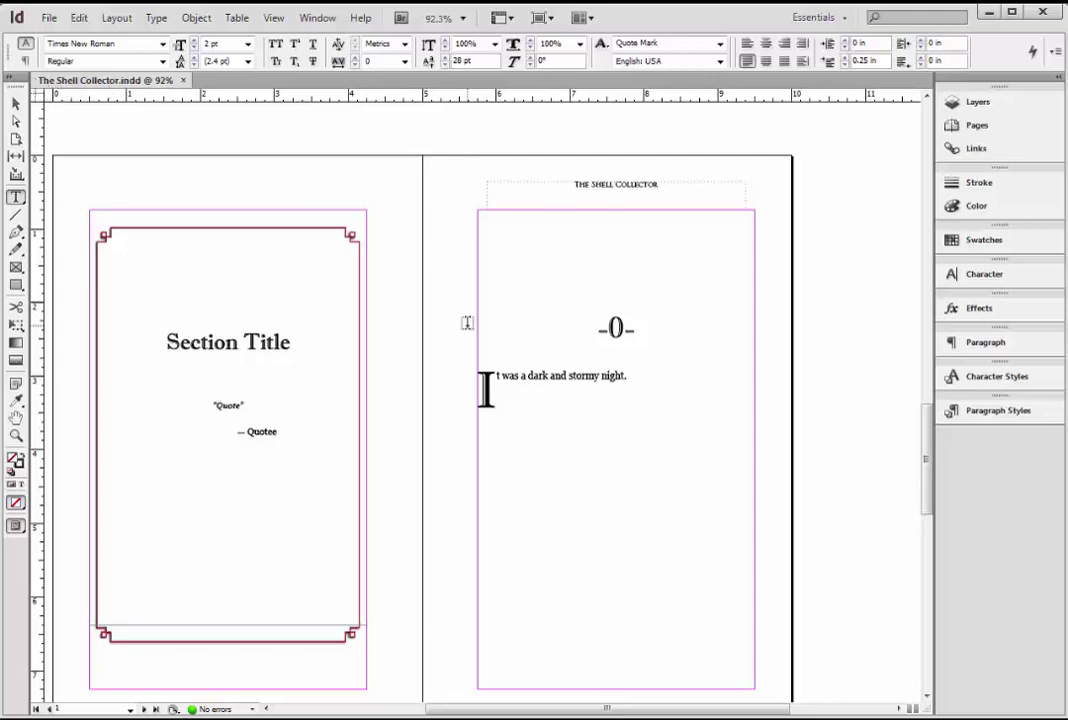
scroll(445, 333, down, 1)
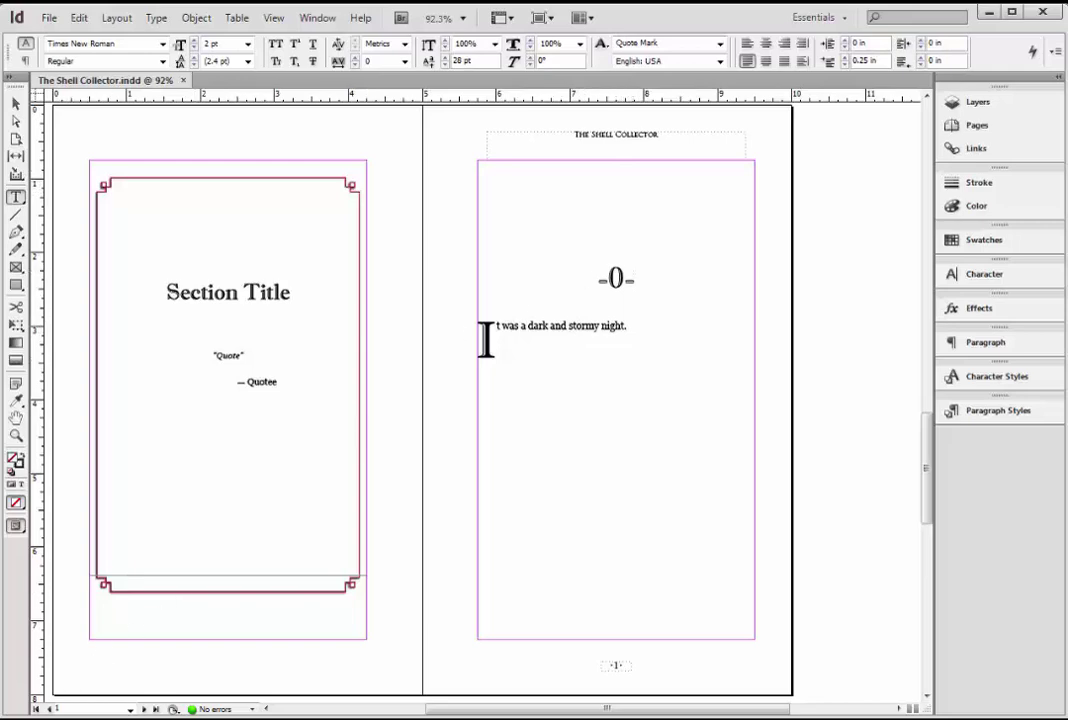
Step: Switch to The Shell Collector Final for Formatting.docx in Word, copy the entire manuscript, and return to the book layout in InDesign
key(alt+Tab)
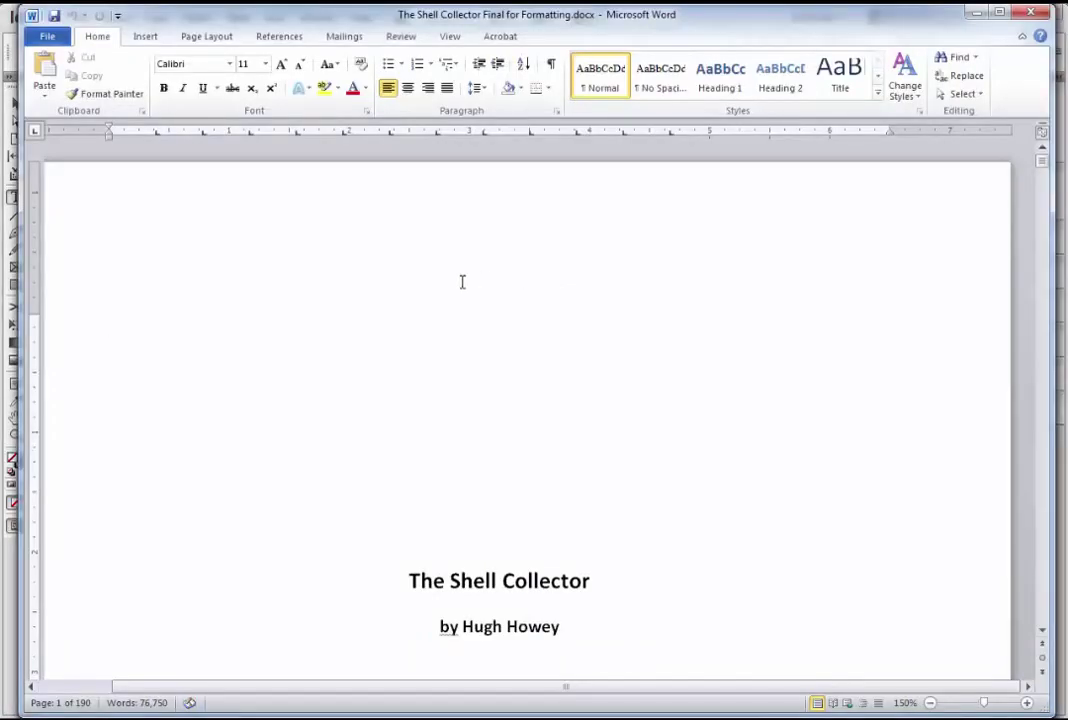
scroll(462, 281, down, 3)
scroll(462, 281, down, 3)
mouse_move(1043, 163)
mouse_down()
mouse_move(1043, 358)
mouse_move(1043, 150)
mouse_up()
key(ctrl+a)
key(ctrl+c)
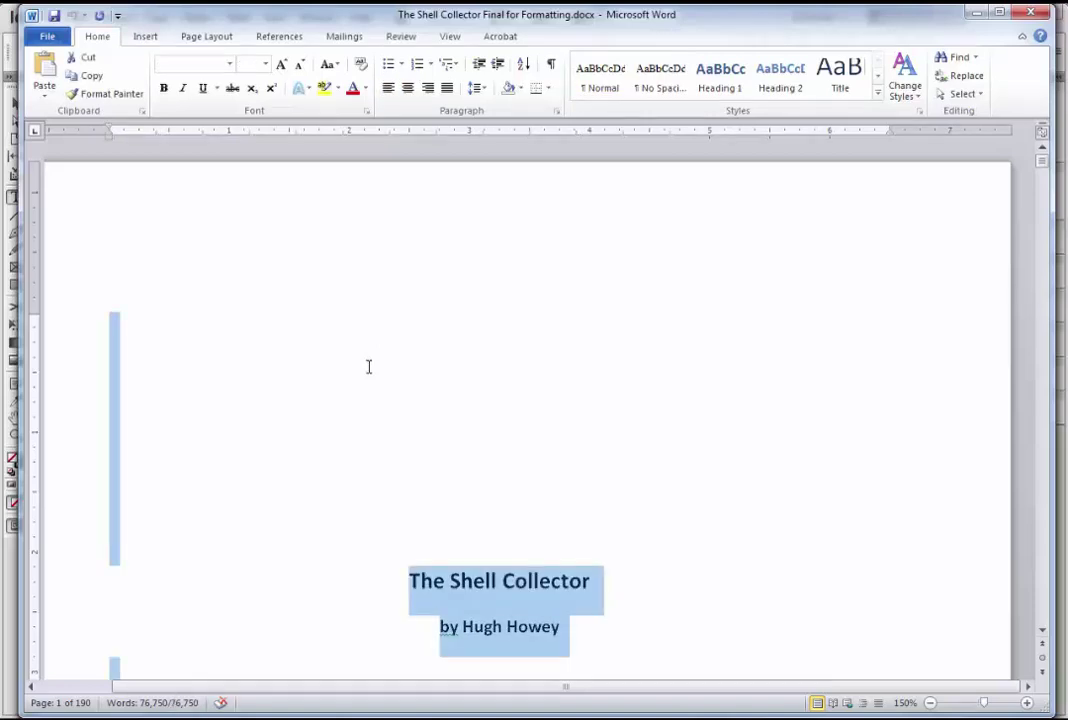
scroll(472, 439, down, 20)
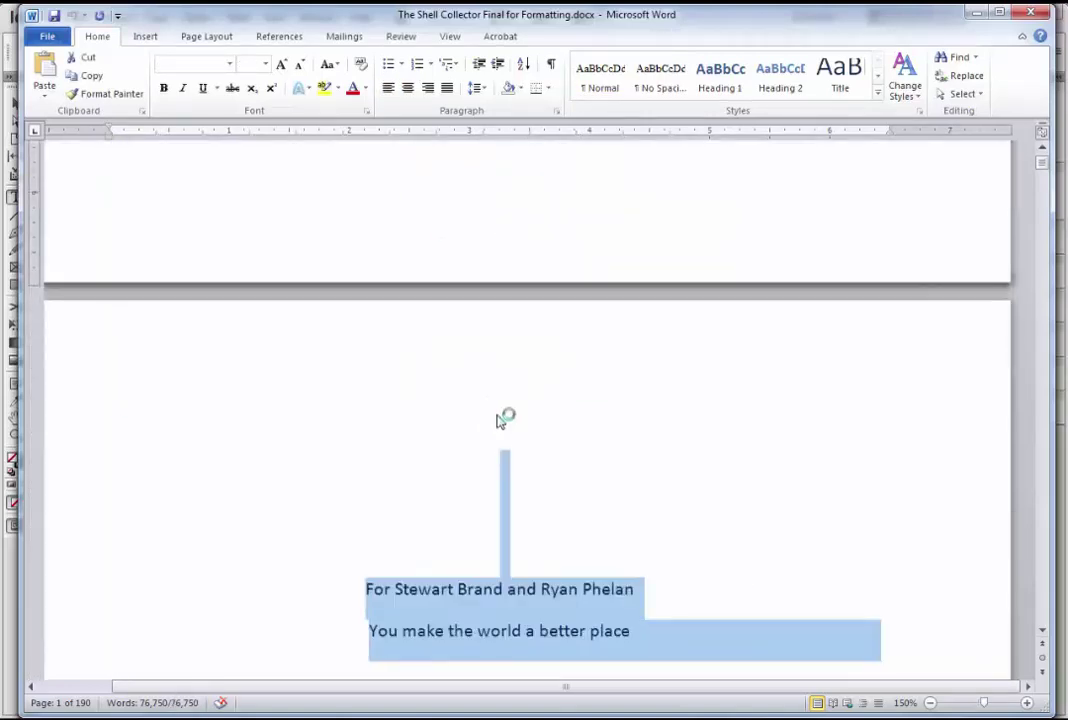
scroll(500, 418, down, 5)
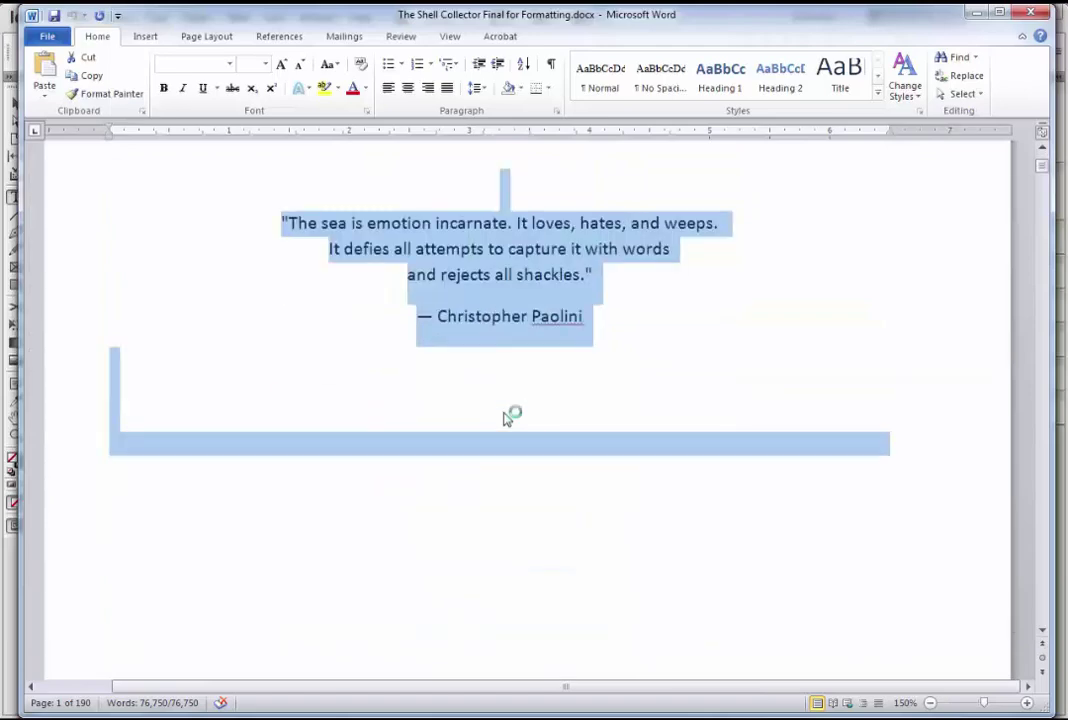
click(977, 13)
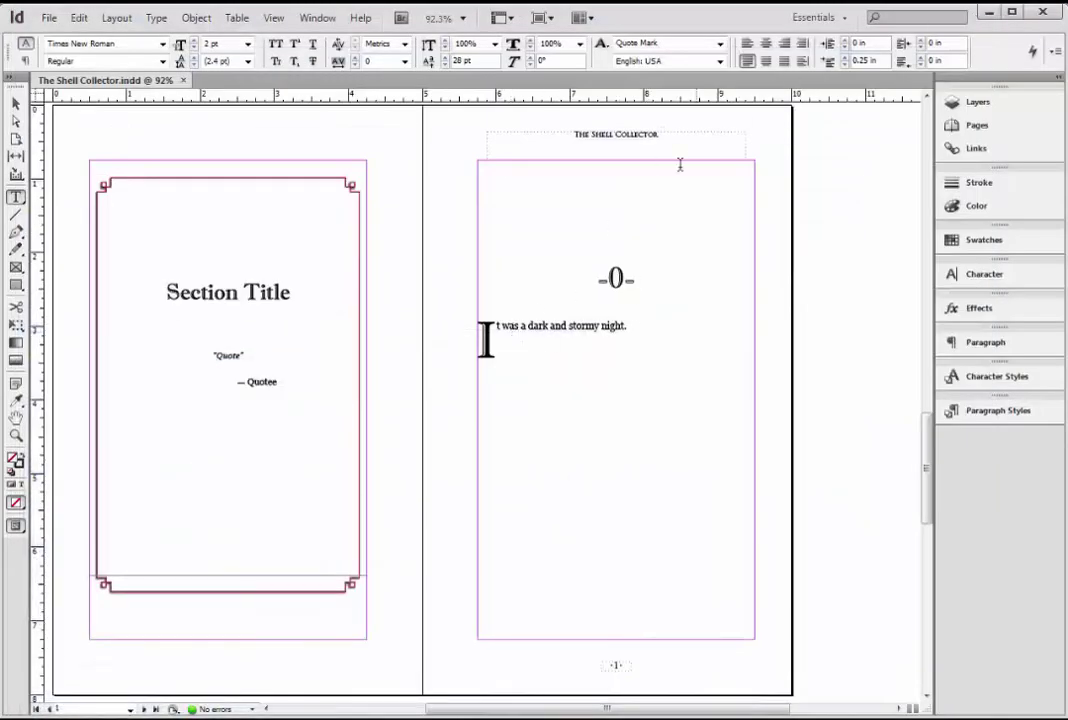
Step: Replace the sample opening sentence under the chapter number on page 1 with the copied manuscript text
click(548, 324)
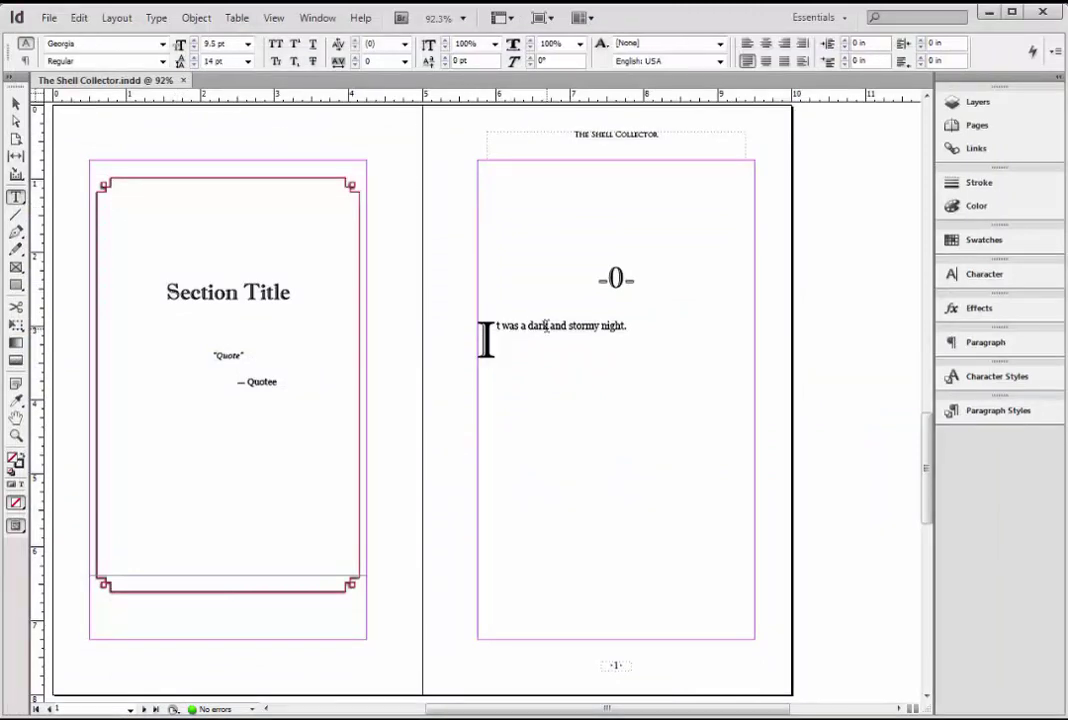
key(ctrl+a)
click(548, 325)
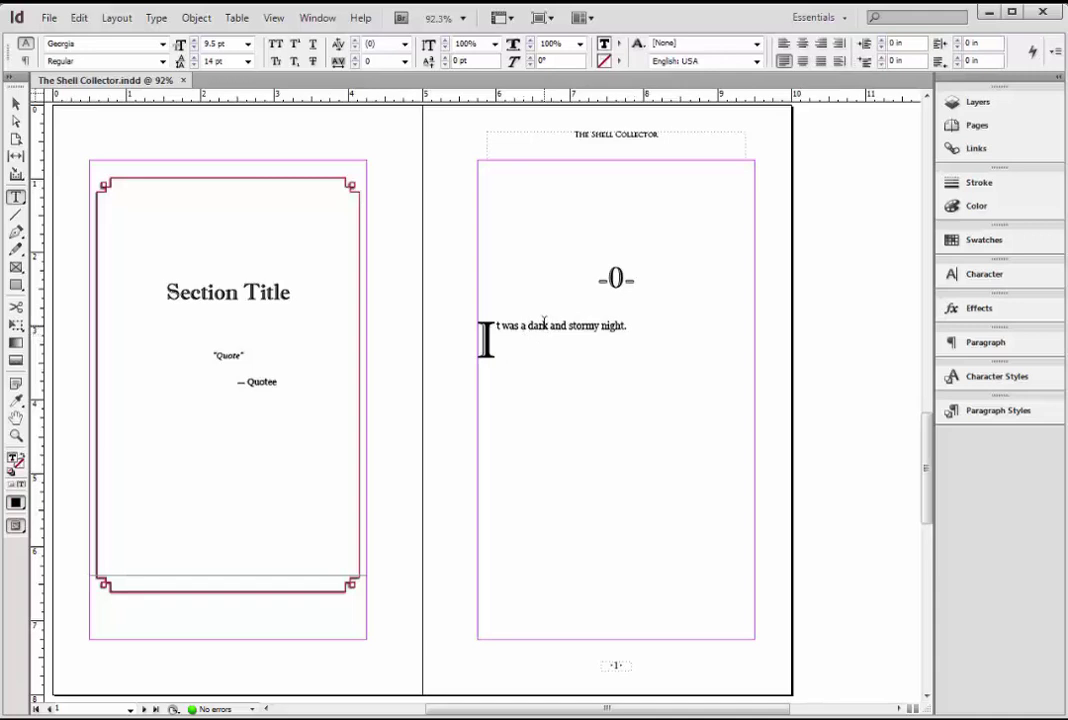
key(ctrl+a)
click(648, 327)
key(ctrl+a)
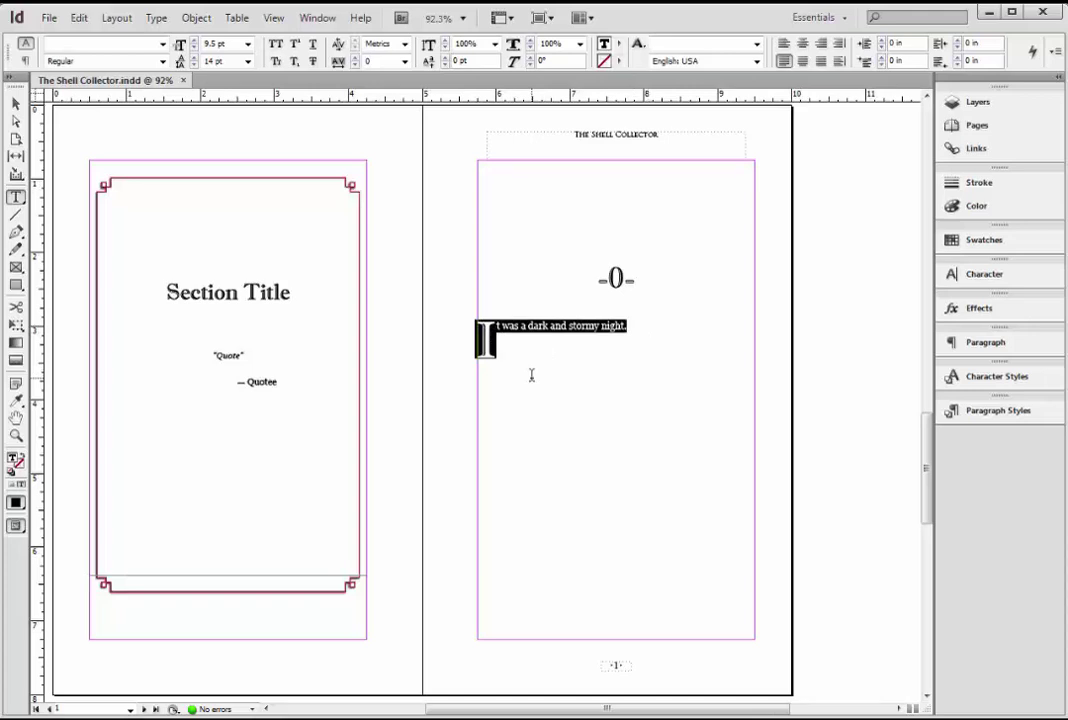
key(ctrl+v)
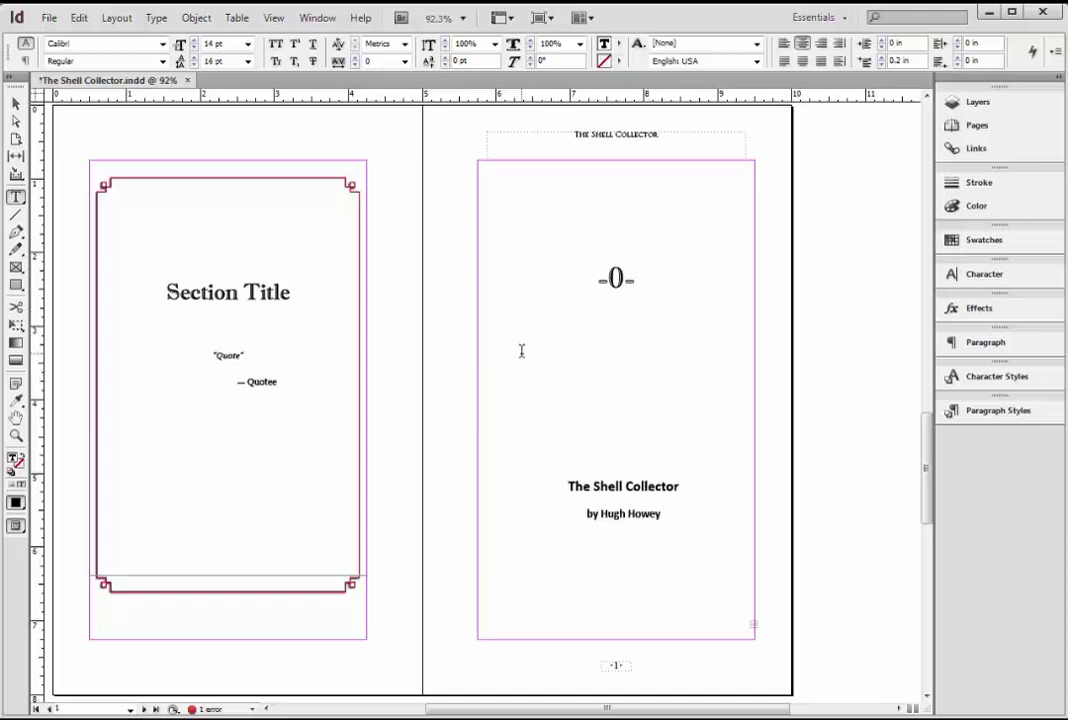
Step: Inspect the page 1 body text frame for overset text and find the empty page 2 that follows it
scroll(521, 350, down, 10)
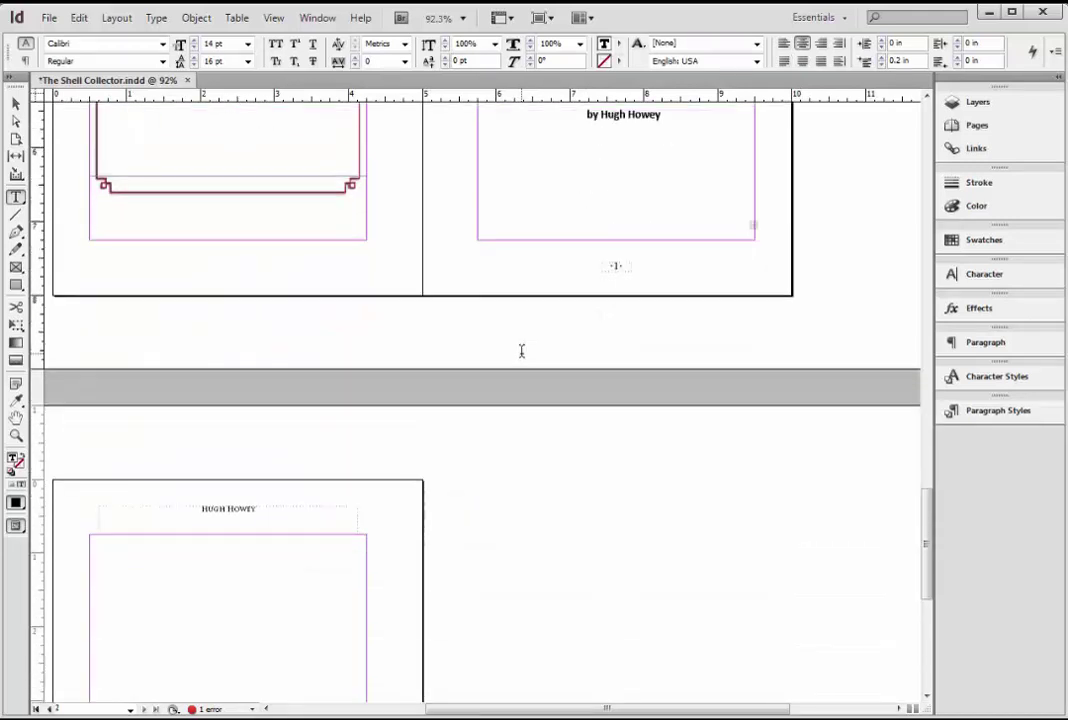
scroll(521, 350, down, 3)
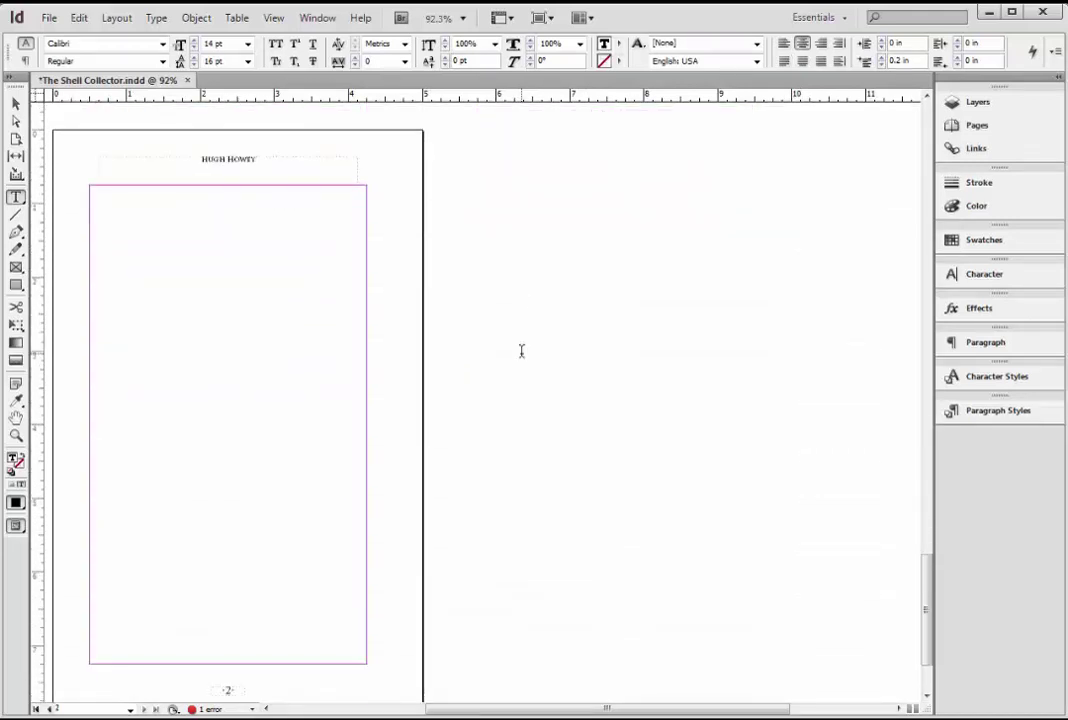
scroll(521, 350, up, 12)
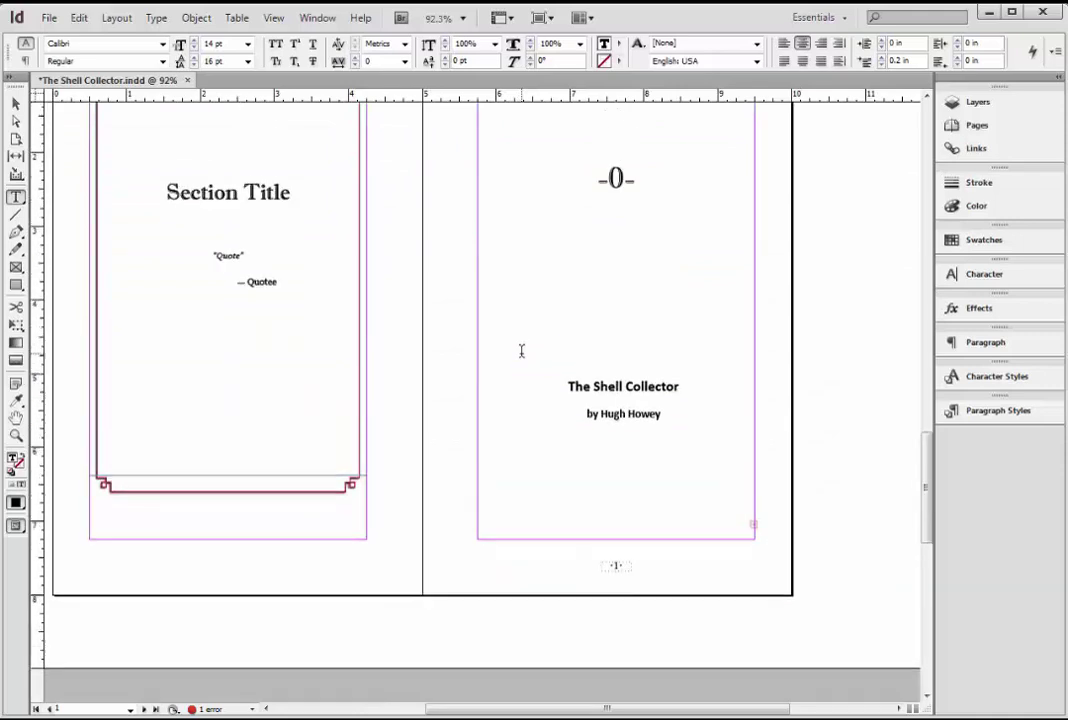
key(v)
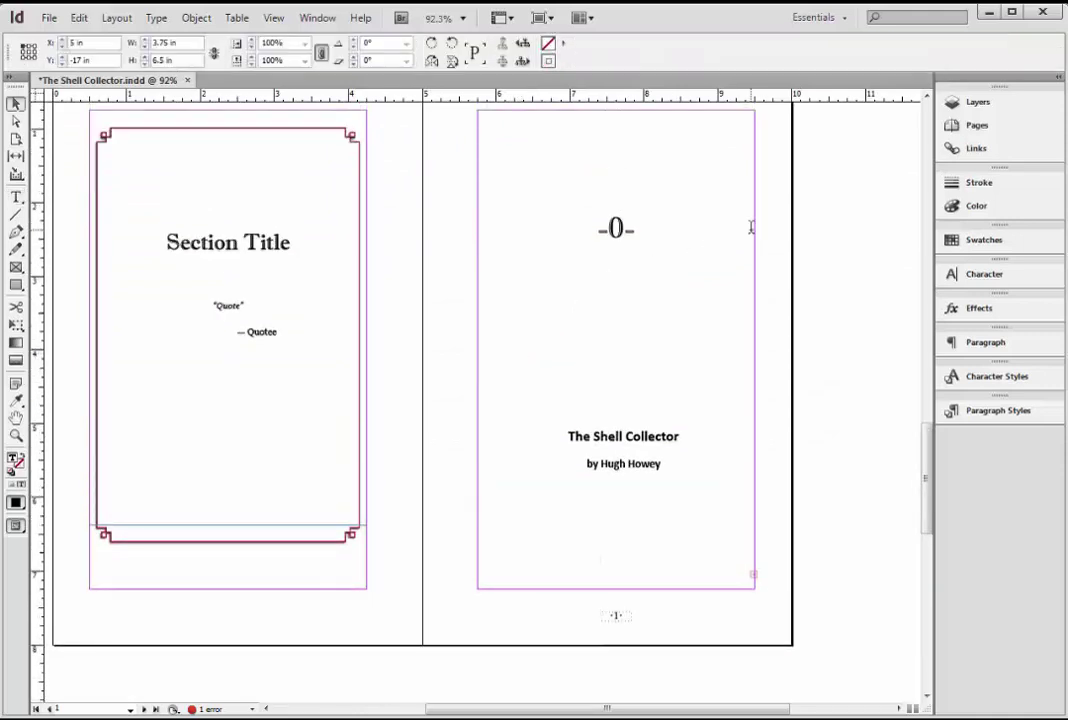
click(752, 158)
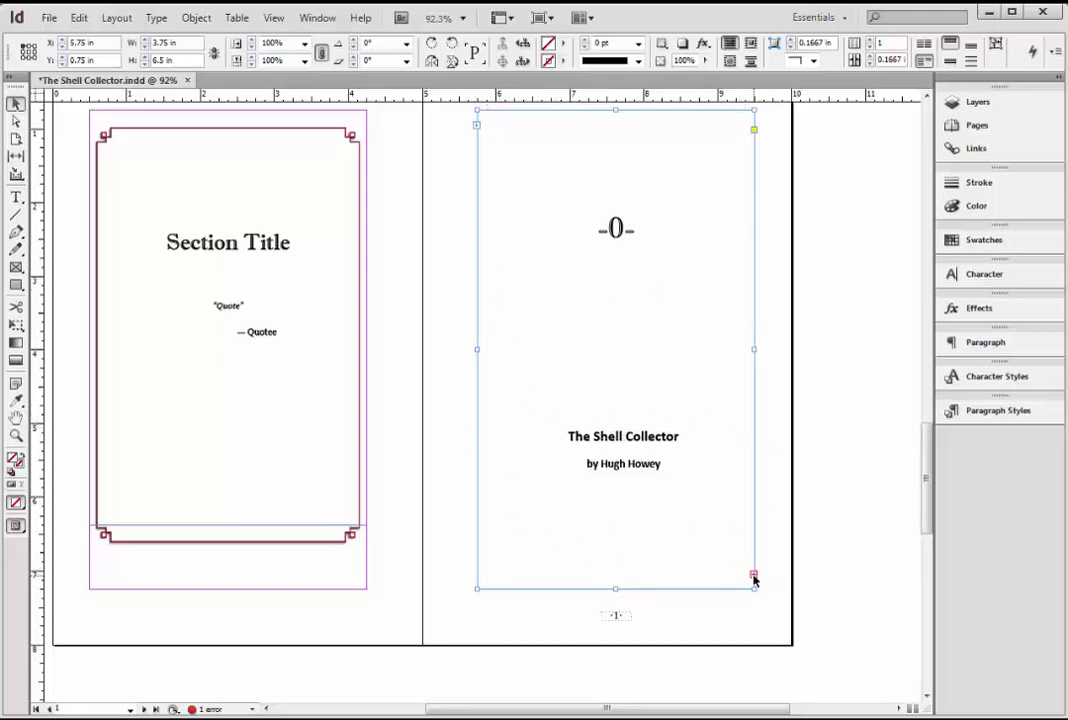
scroll(760, 520, down, 1)
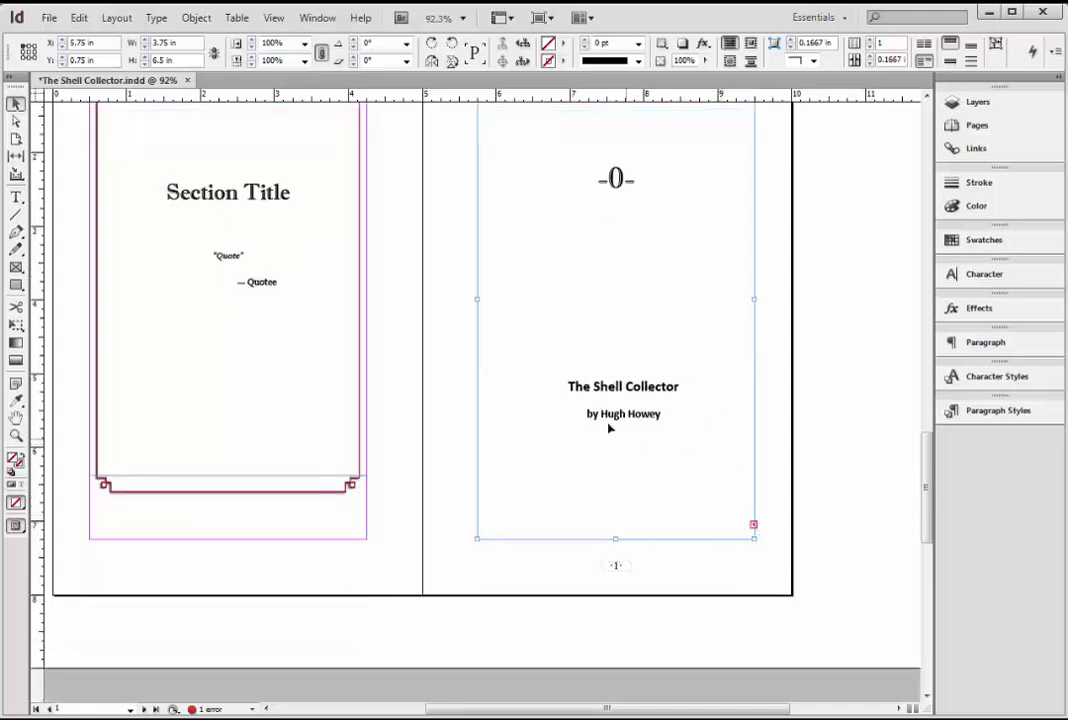
scroll(604, 415, down, 1)
scroll(405, 428, down, 8)
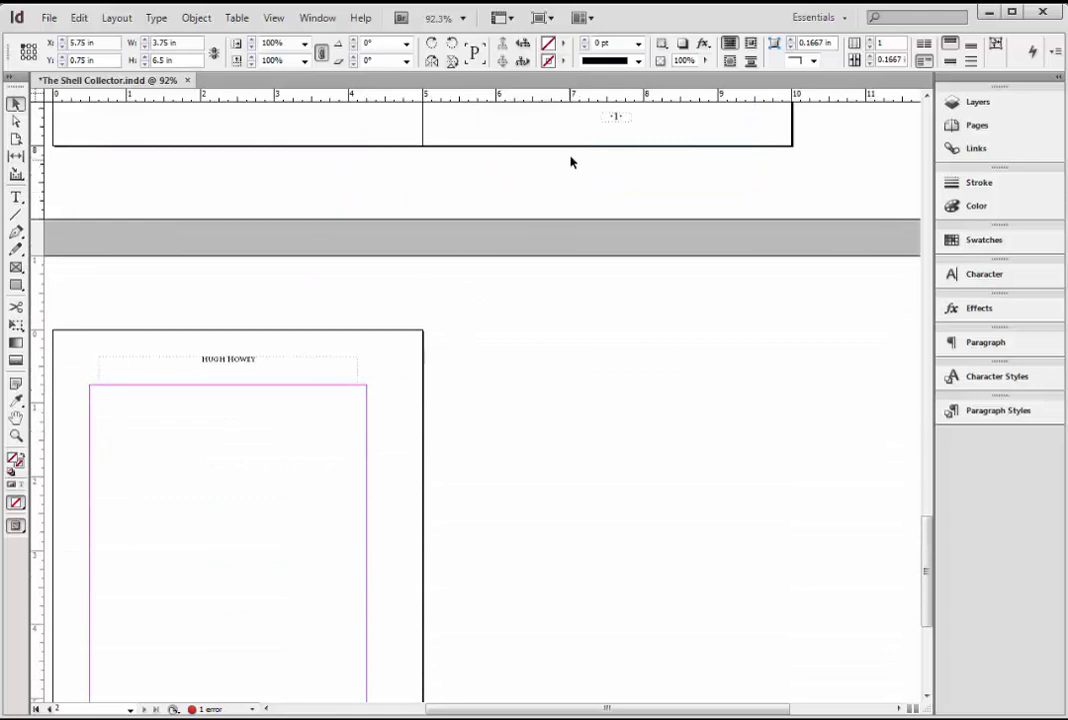
scroll(584, 372, up, 4)
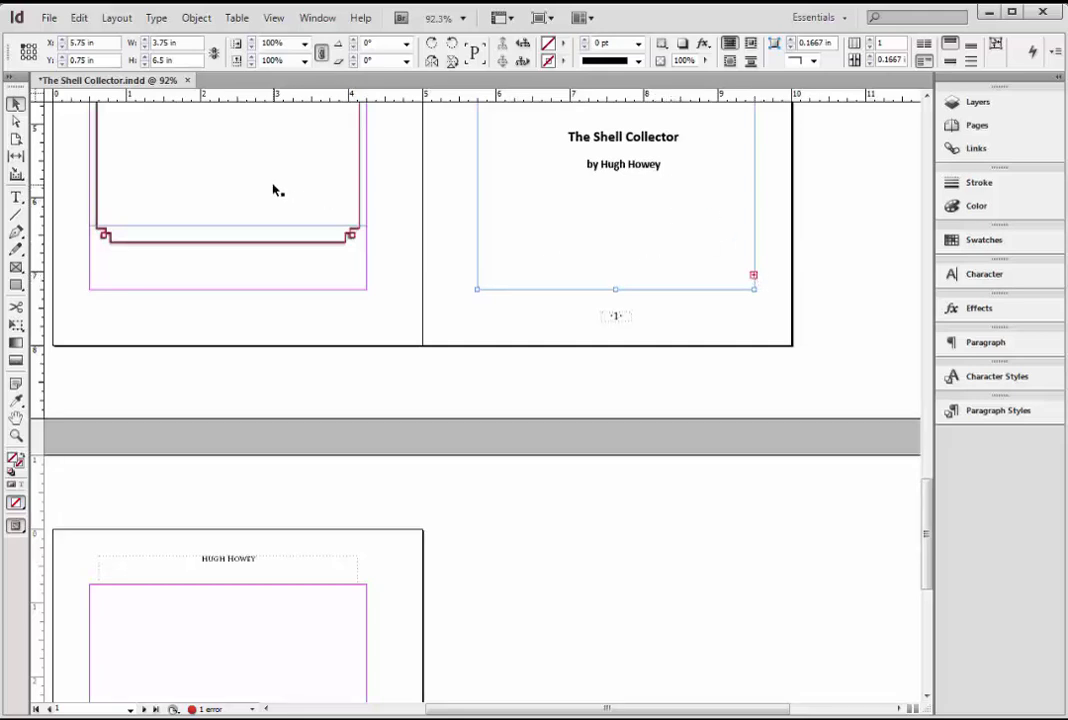
click(755, 280)
click(17, 104)
click(16, 197)
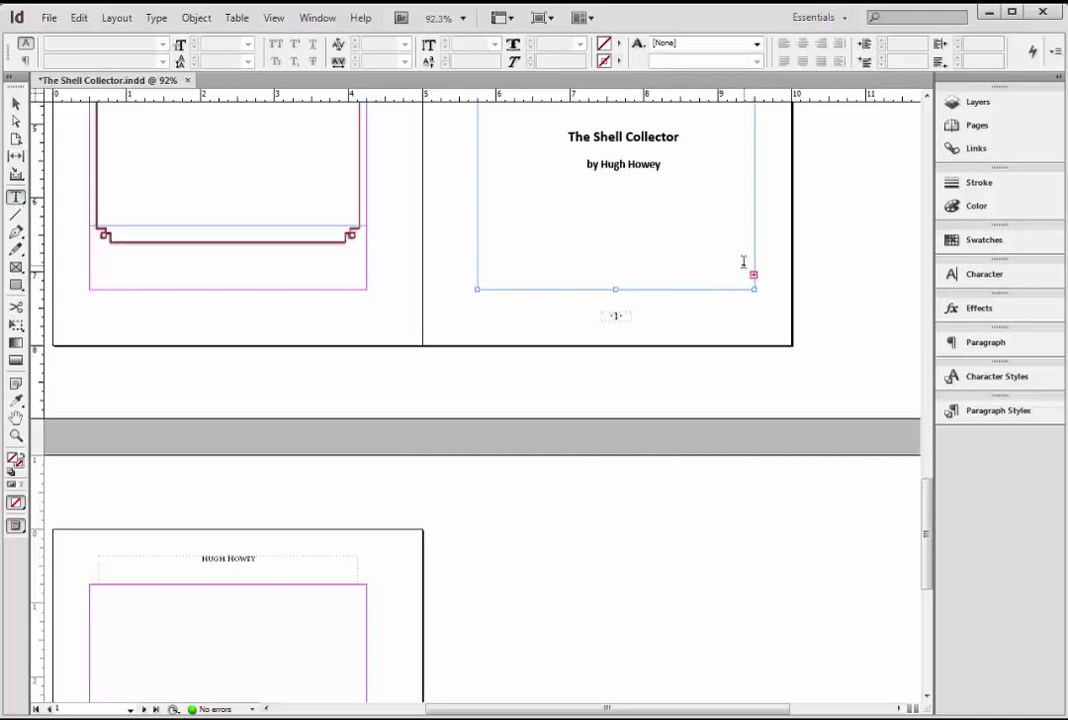
double_click(612, 164)
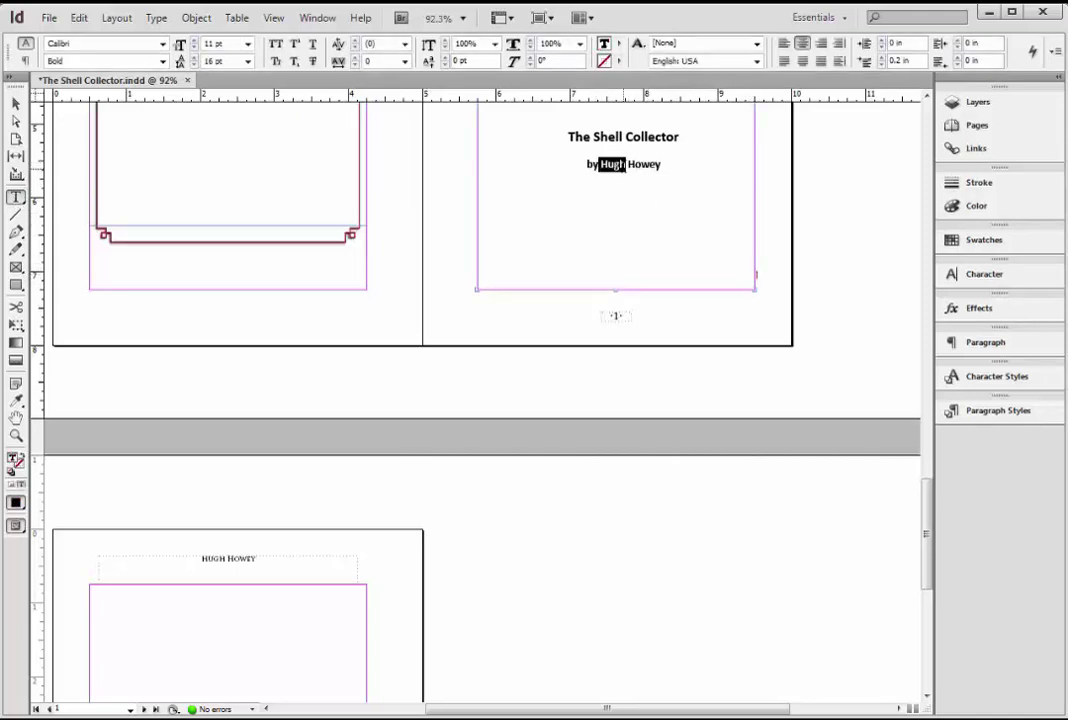
click(691, 190)
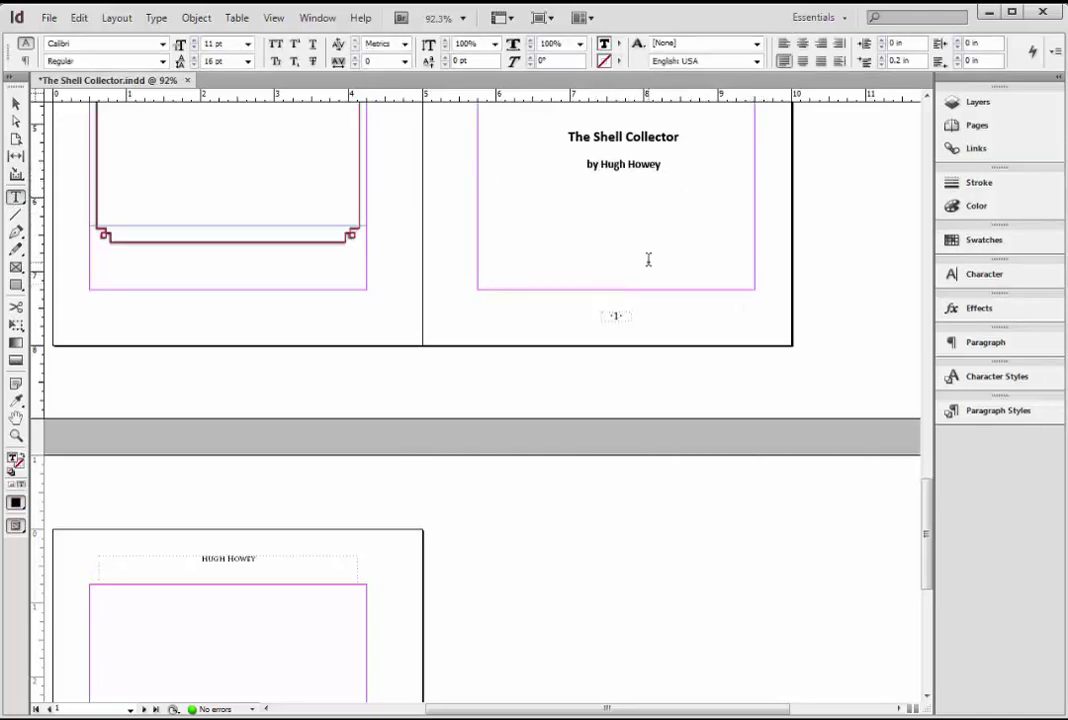
Step: Load the overset text from the page 1 frame and autoflow it from the upper-left margin corner of page 2, adding pages as needed
click(18, 103)
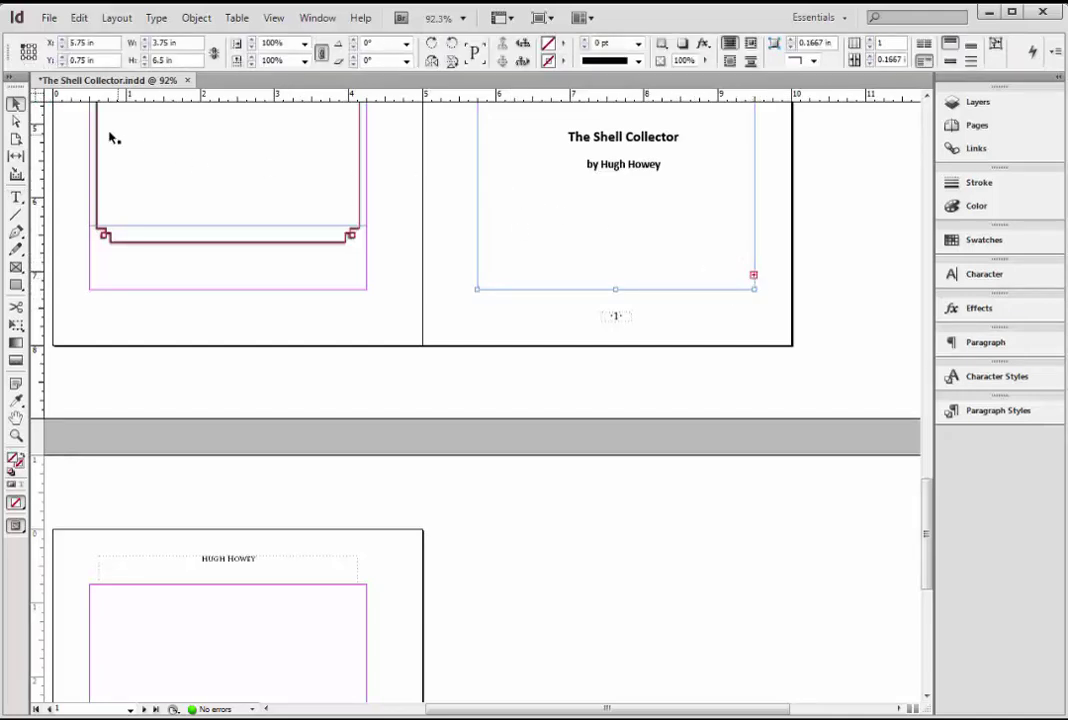
click(754, 276)
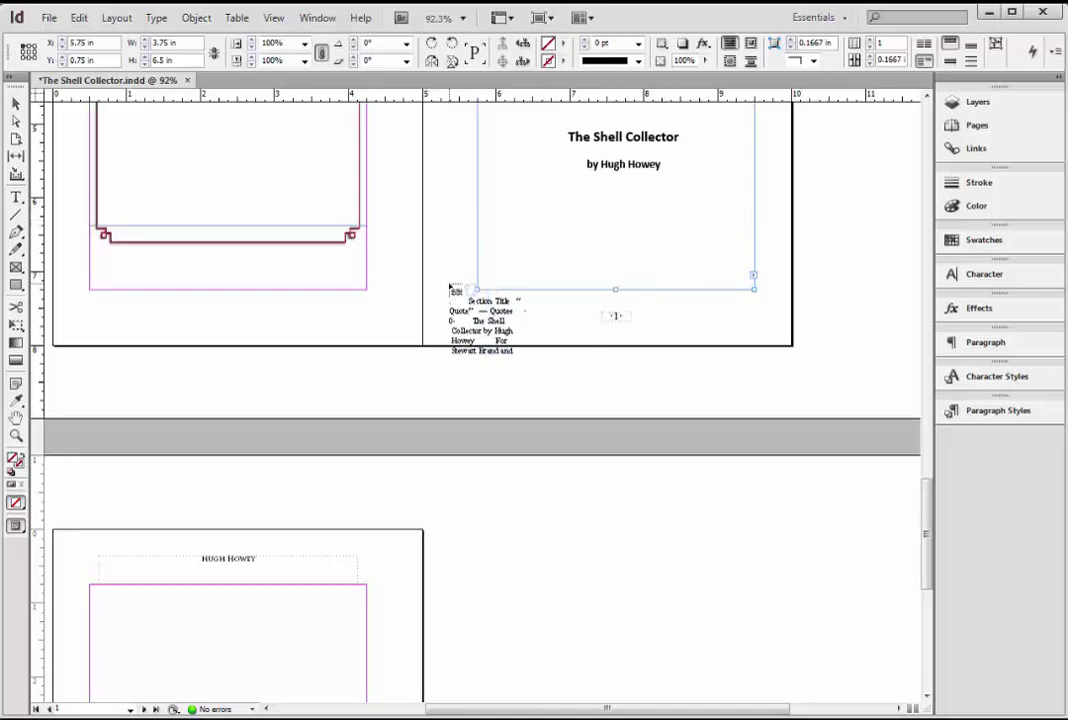
scroll(507, 290, down, 6)
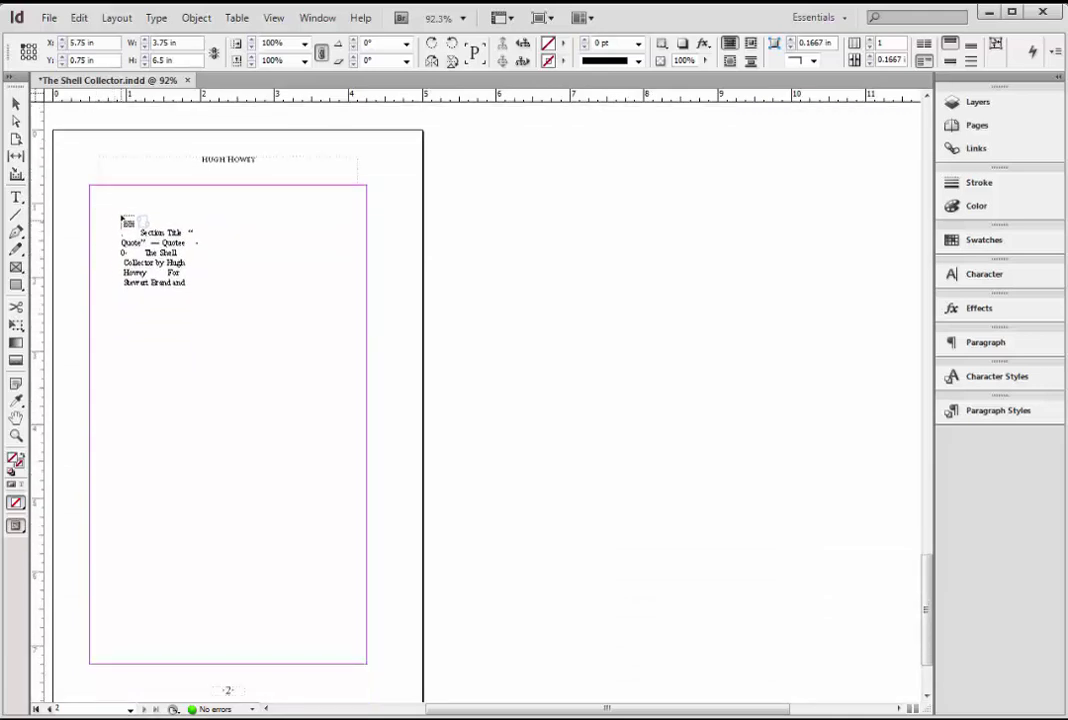
scroll(181, 440, down, 1)
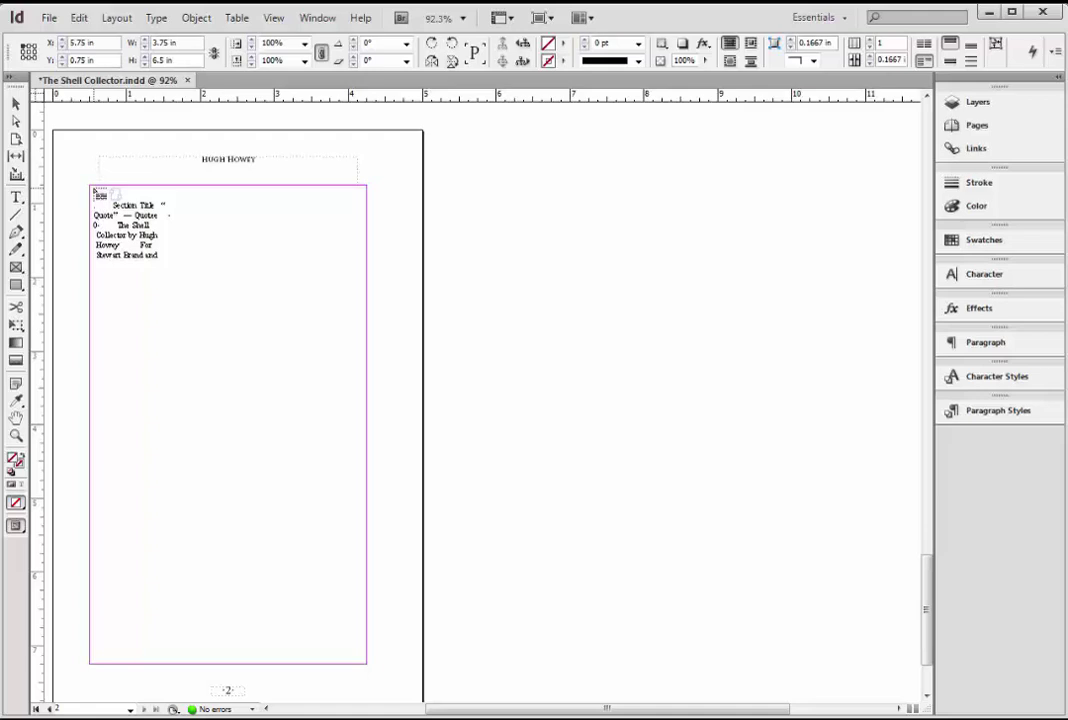
click(94, 191)
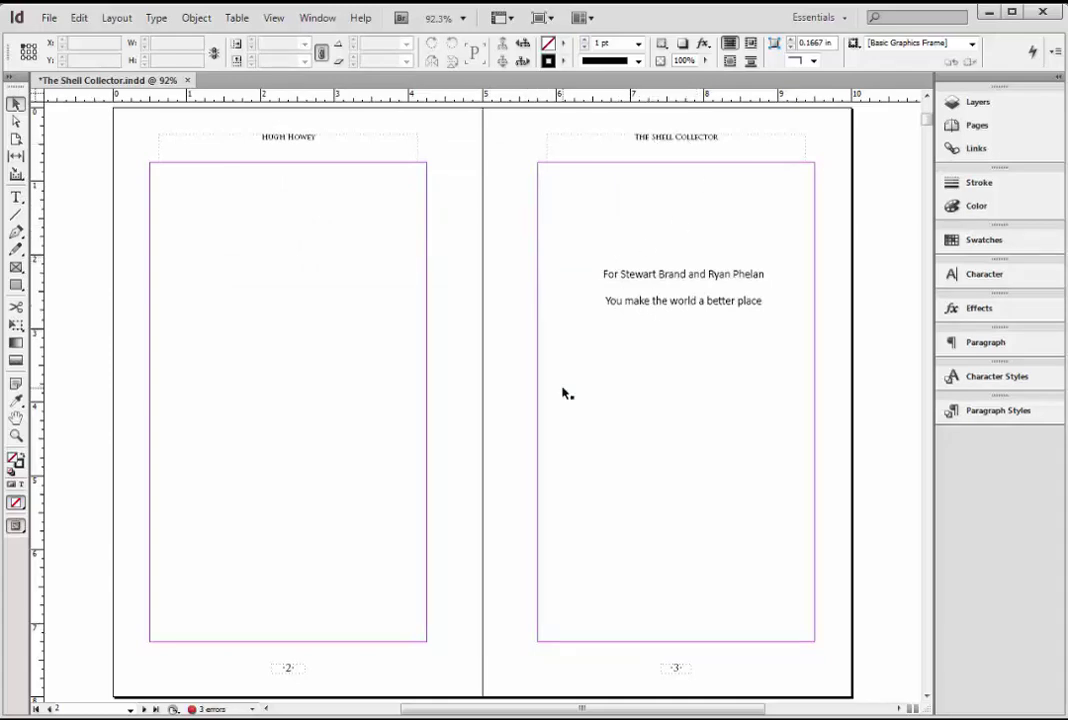
Step: Review the flowed manuscript pages and check the document's total page count
scroll(565, 390, down, 12)
scroll(572, 380, down, 12)
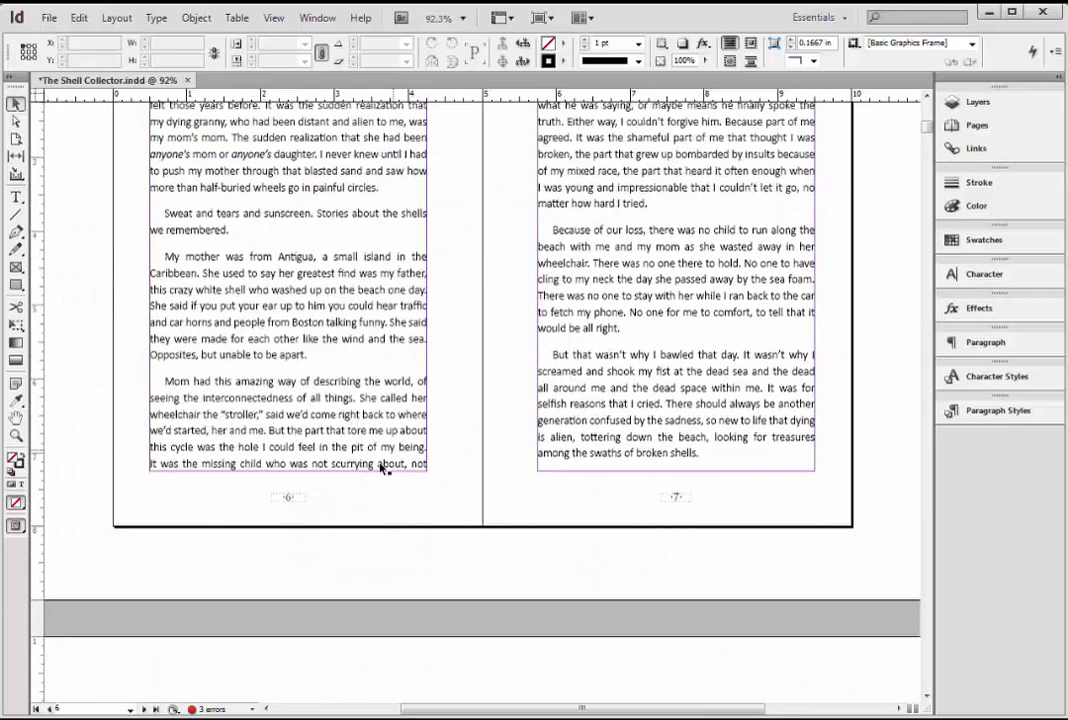
scroll(508, 327, up, 9)
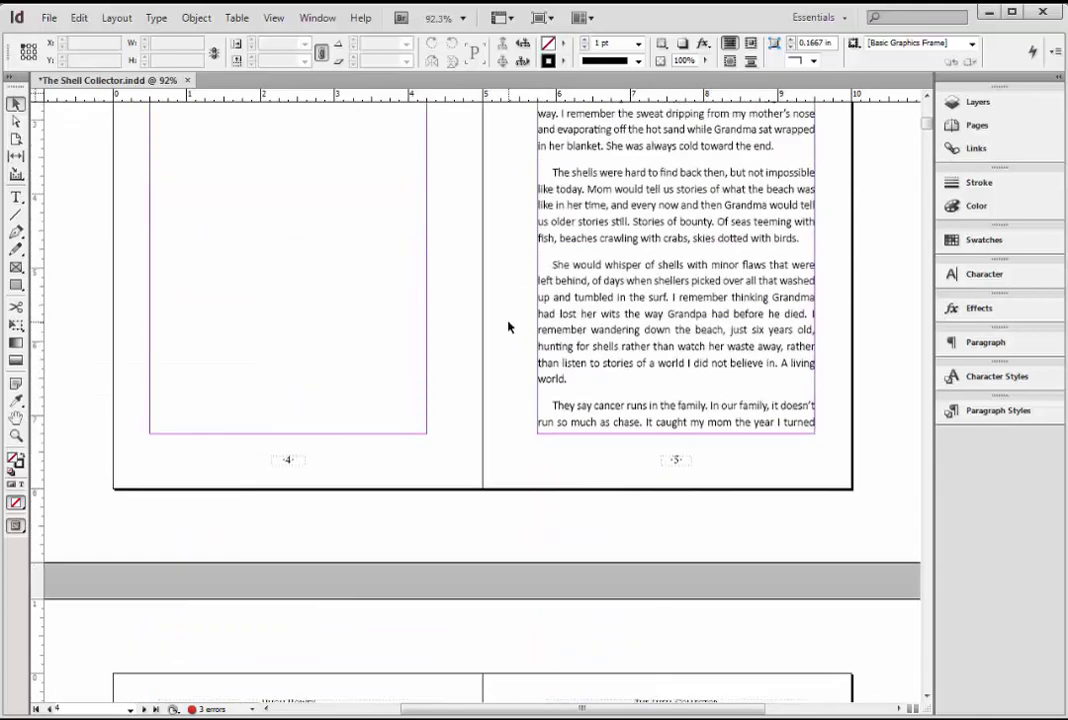
click(1010, 127)
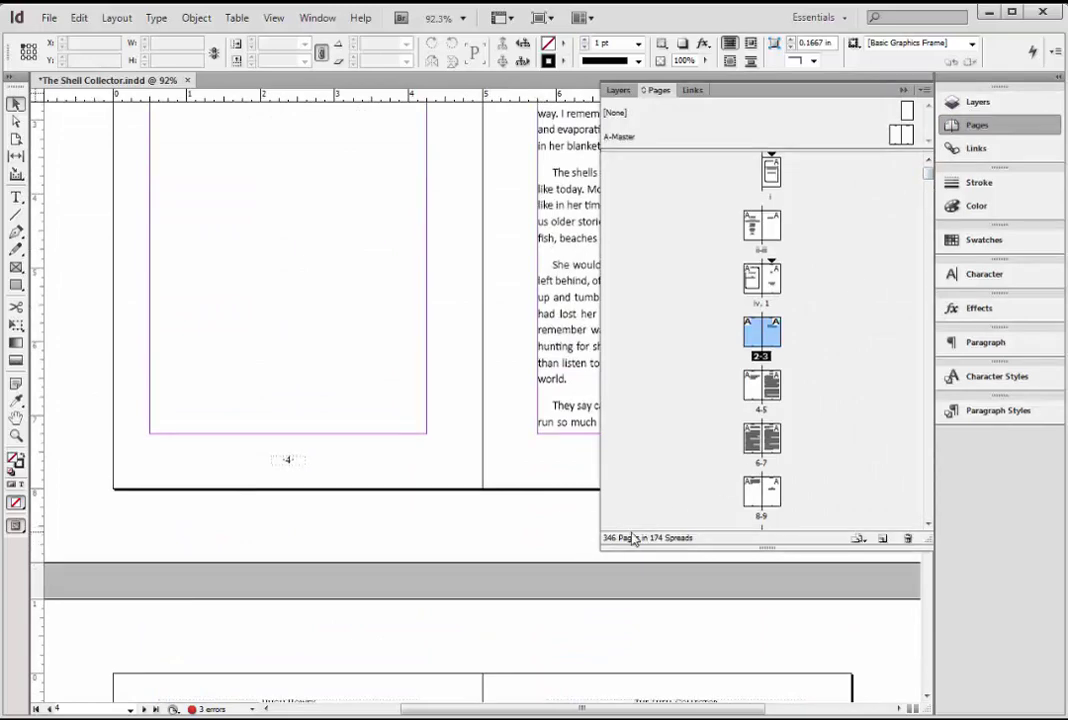
click(1004, 127)
scroll(548, 358, down, 5)
scroll(545, 356, up, 8)
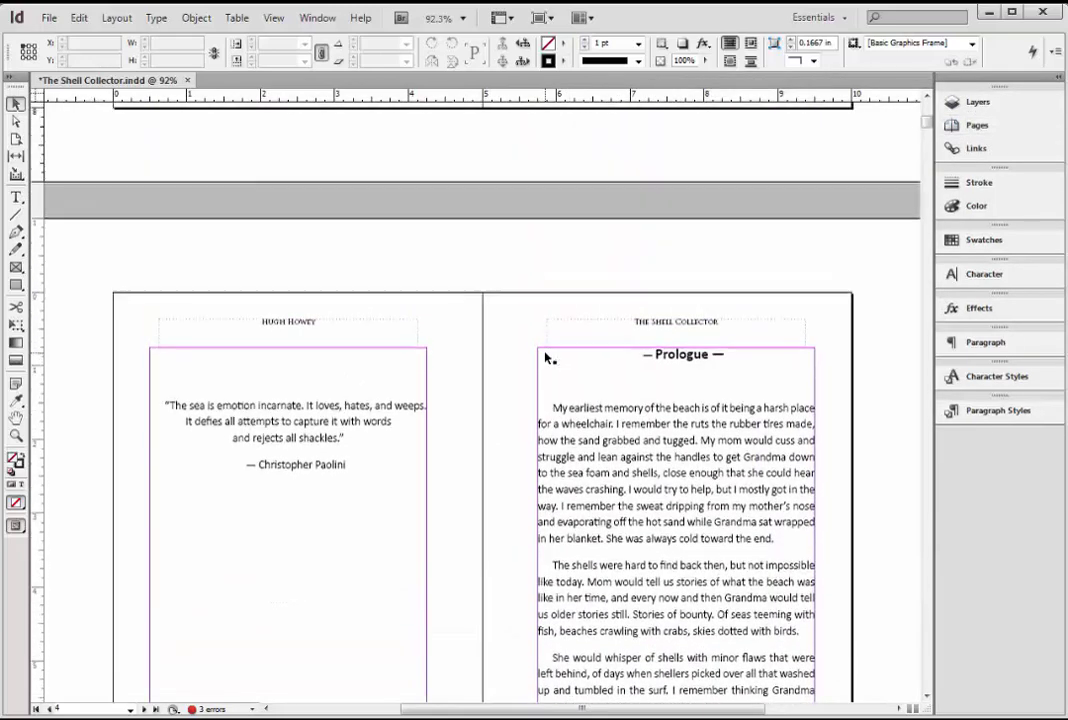
scroll(545, 358, up, 8)
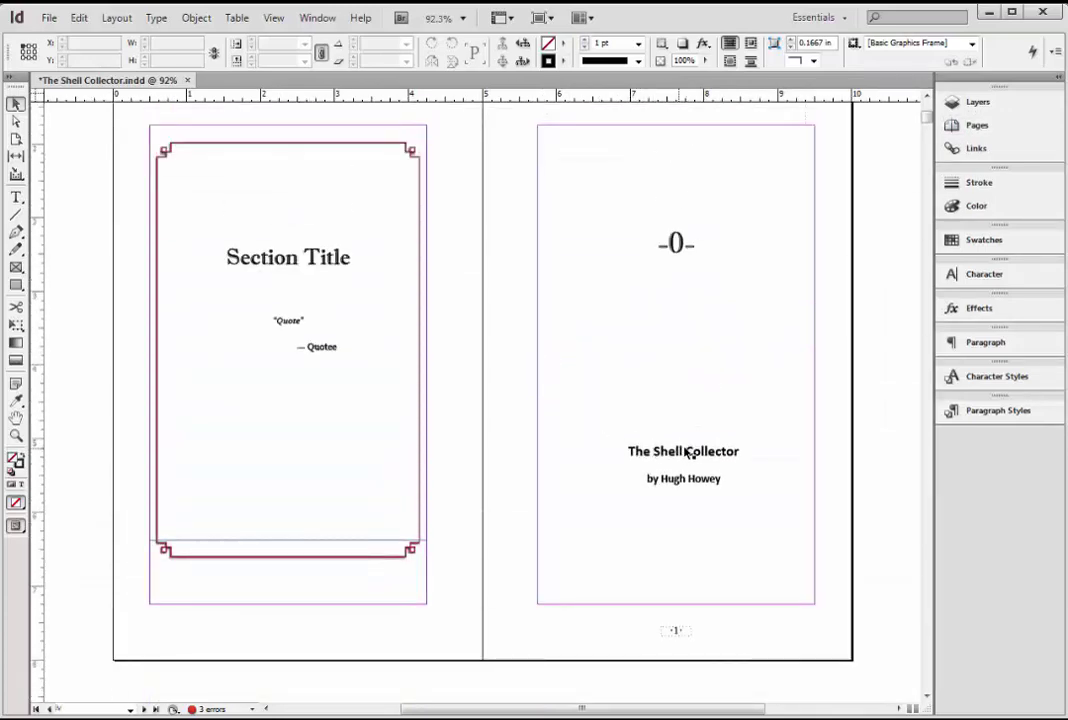
Step: Delete the pasted book title and author byline from the body text on page 1
scroll(640, 400, down, 4)
click(643, 210)
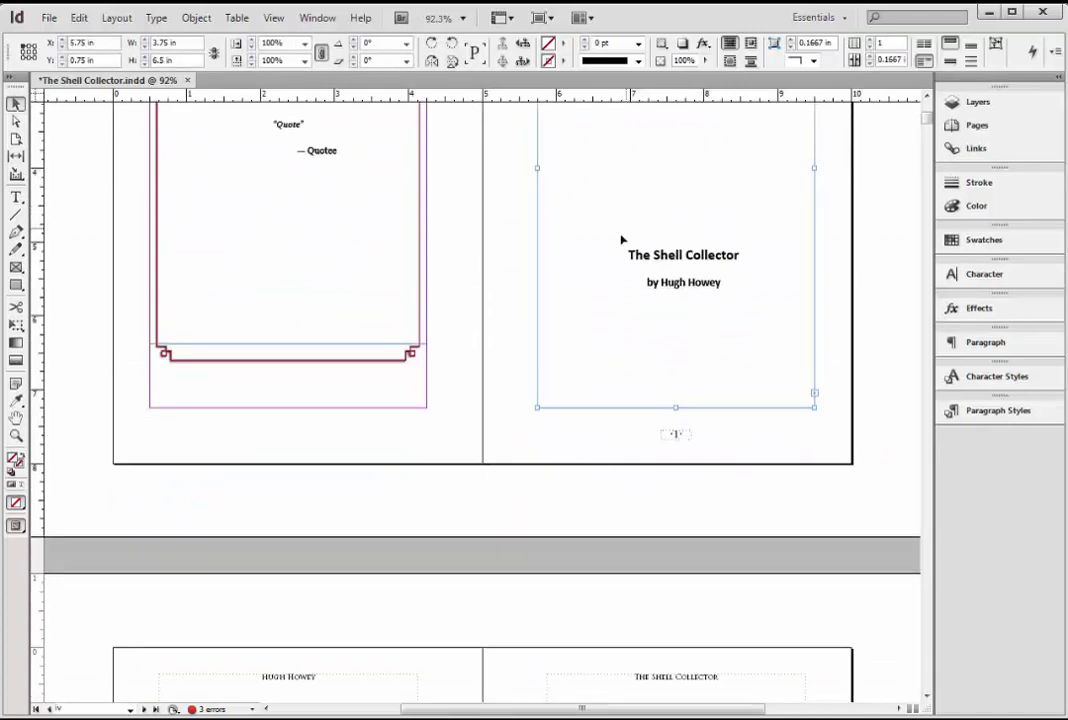
double_click(620, 234)
drag(620, 231, 769, 313)
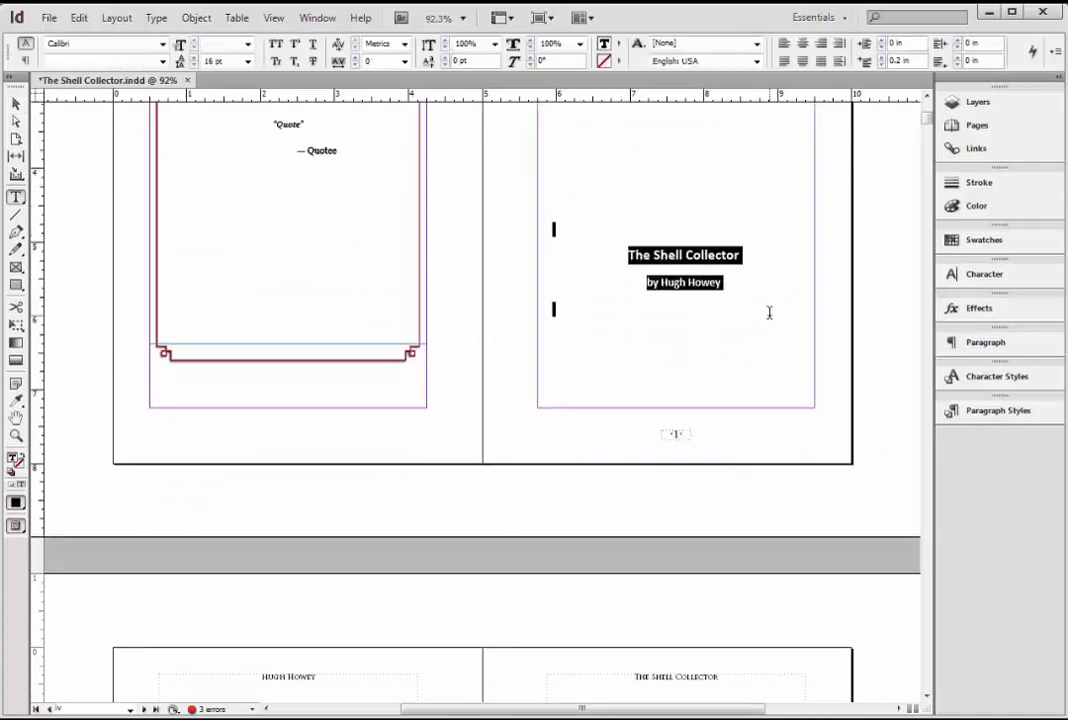
key(BackSpace)
Step: Delete the pasted two-line dedication from the body text on page 2
scroll(594, 255, down, 7)
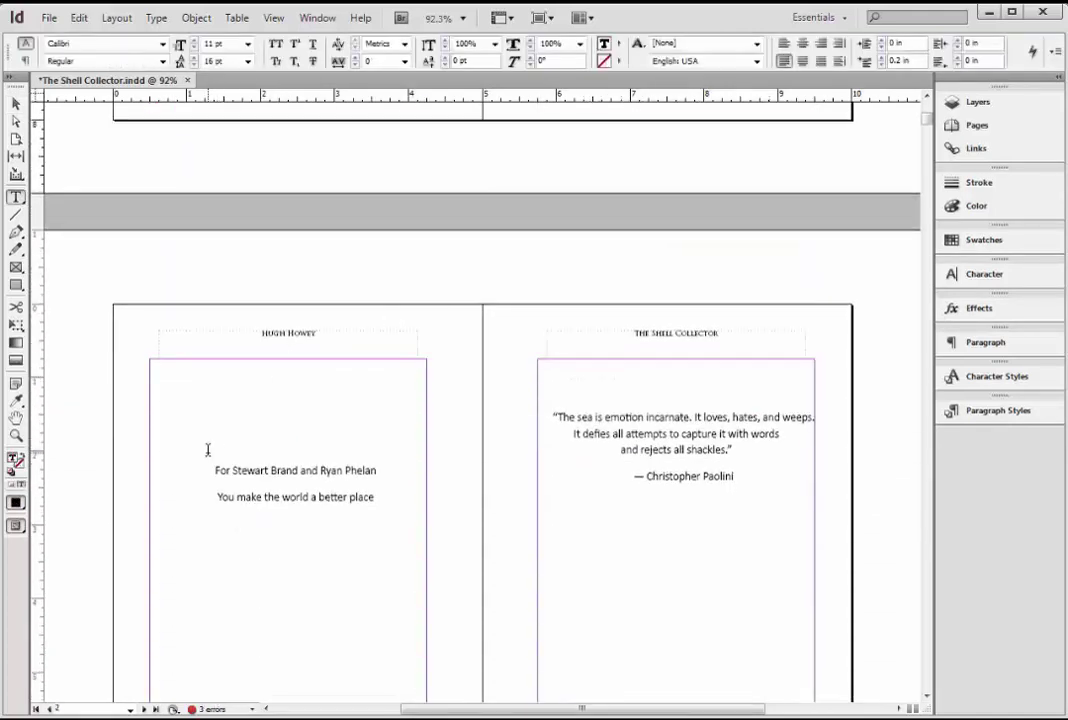
drag(207, 448, 391, 508)
key(BackSpace)
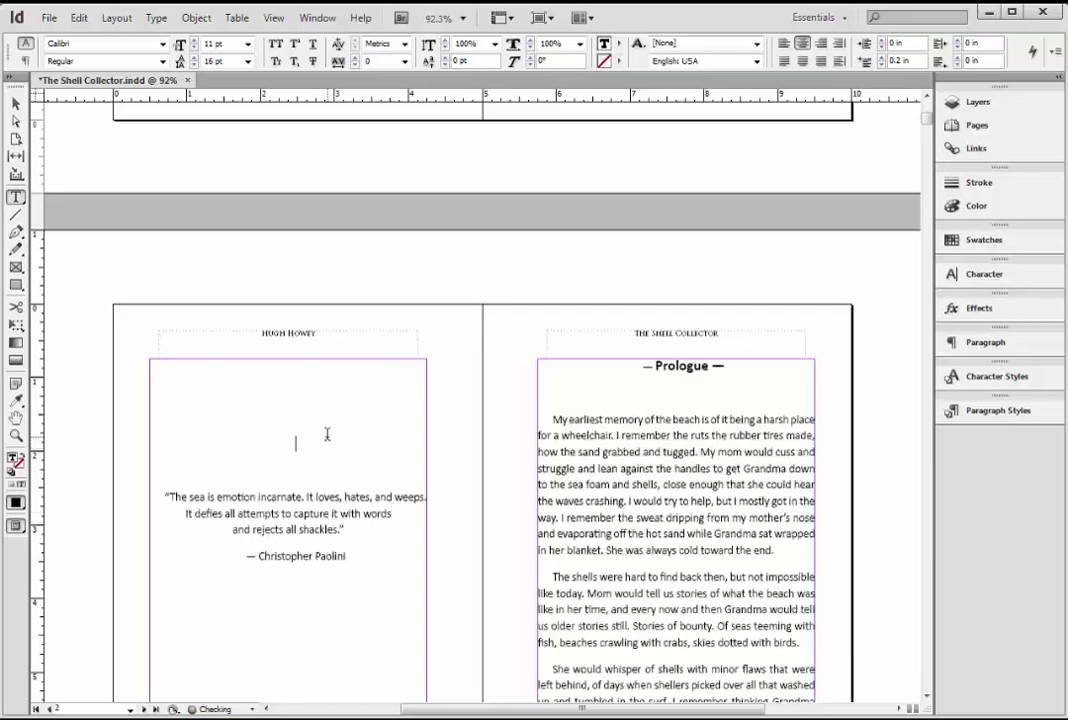
scroll(661, 269, up, 1)
scroll(661, 269, up, 3)
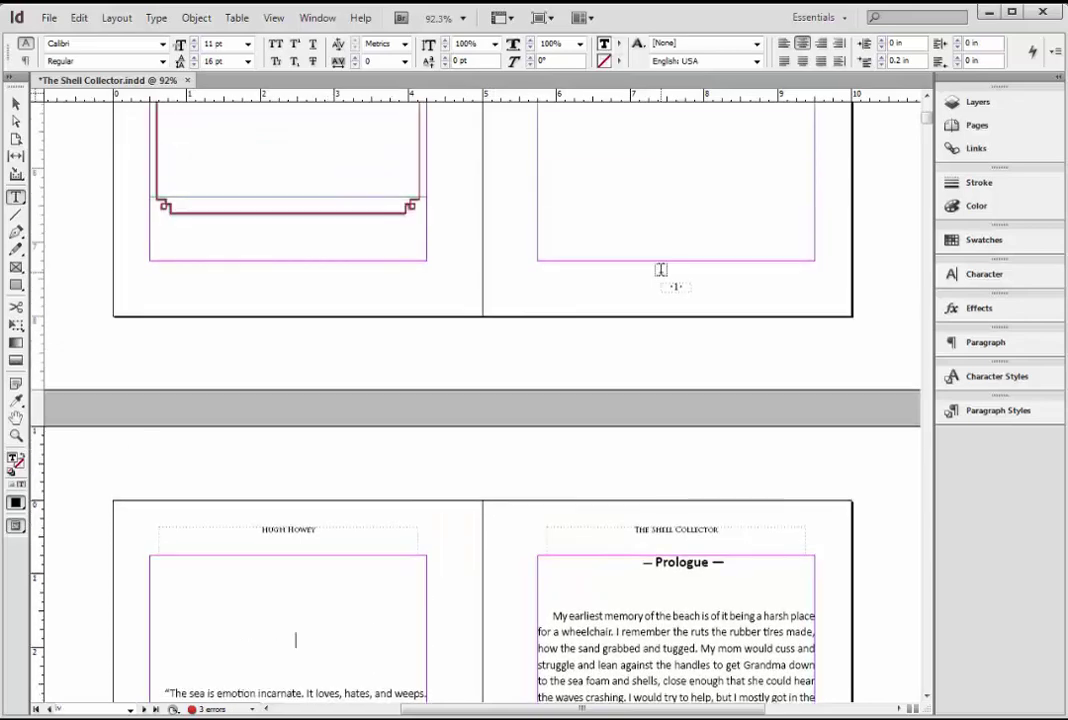
Step: Move the three-line sea quotation from the body text on page 2 over the "Quote" placeholder on the section title page
scroll(660, 269, up, 4)
scroll(660, 269, down, 7)
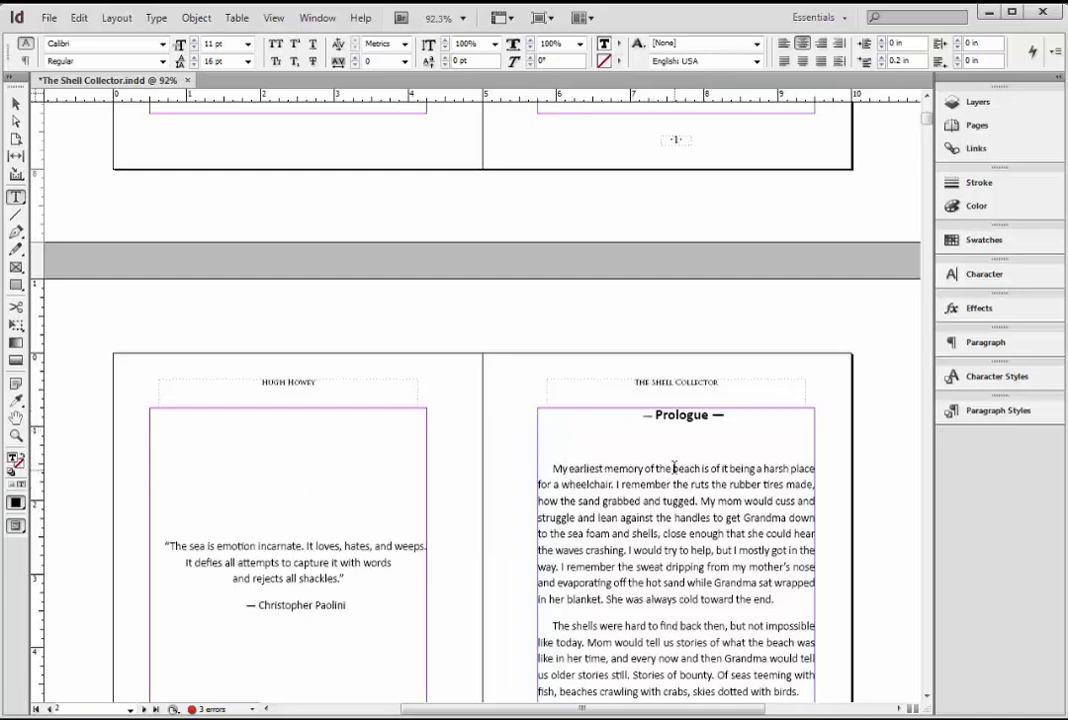
scroll(650, 347, up, 7)
scroll(650, 347, up, 4)
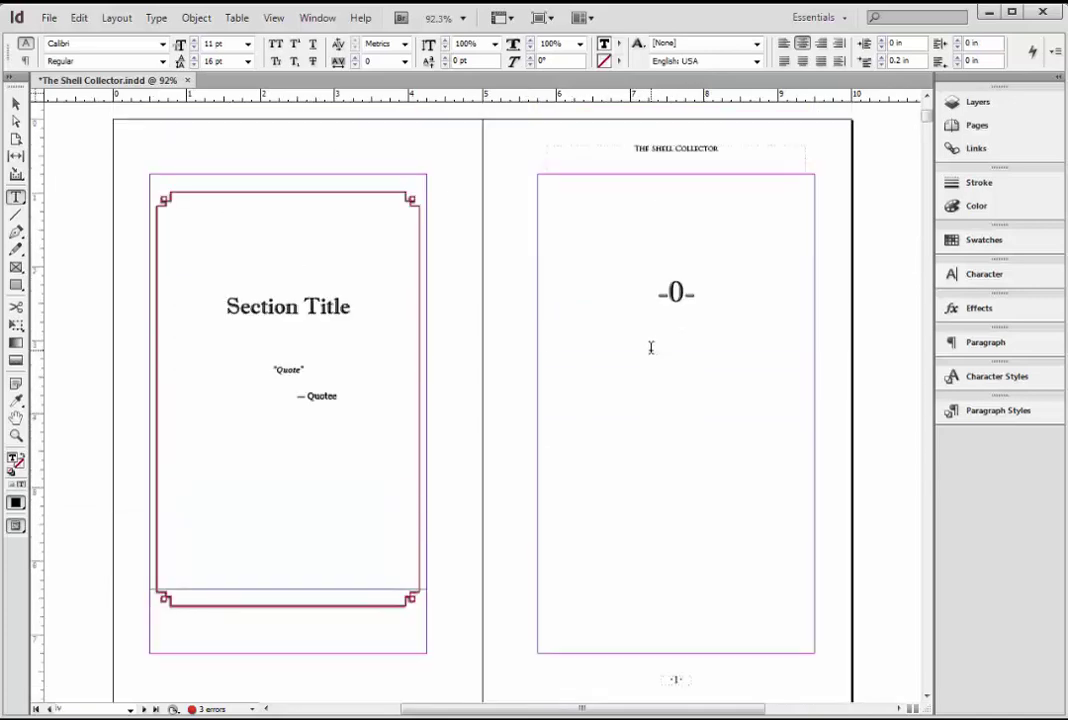
scroll(651, 348, down, 14)
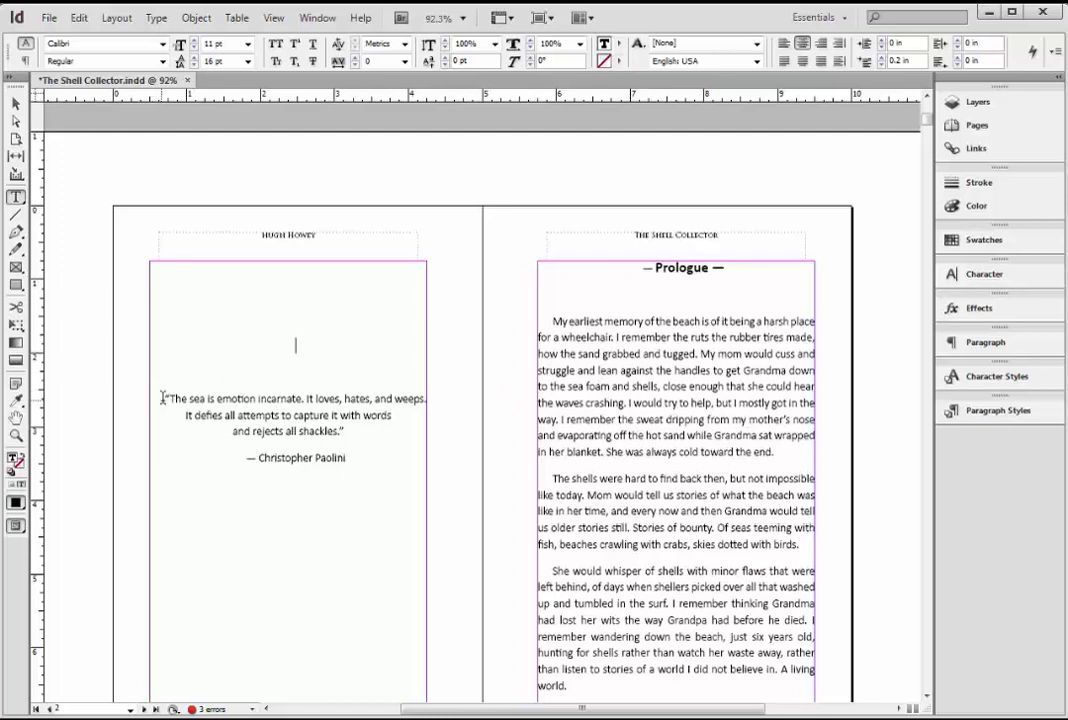
drag(162, 398, 350, 430)
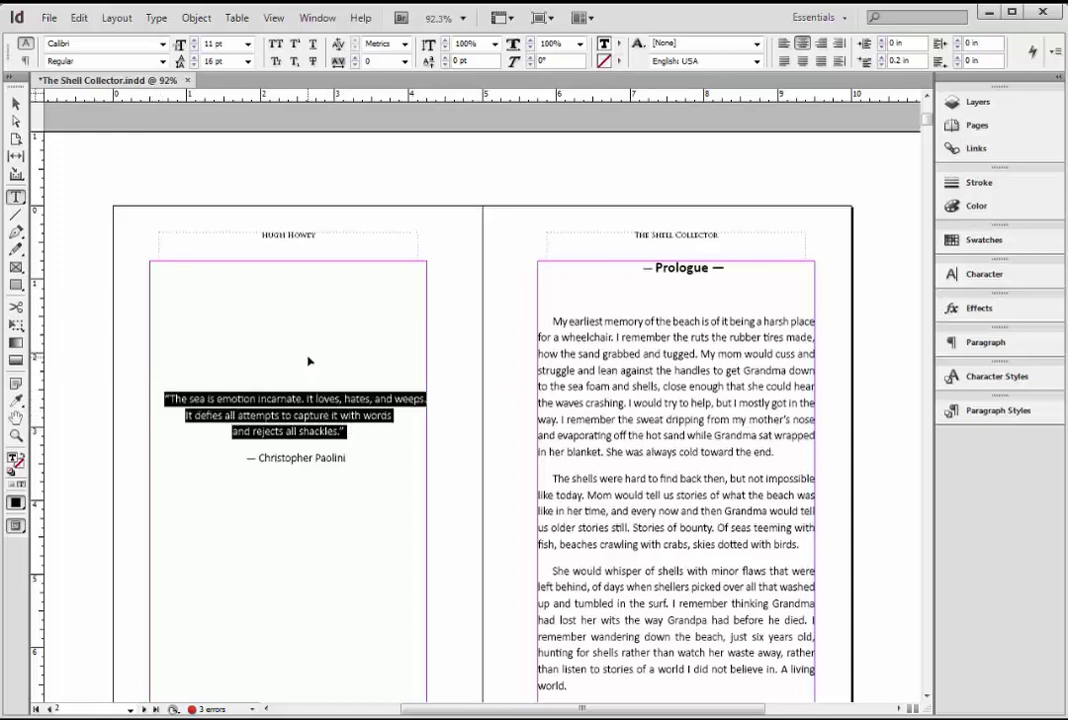
key(ctrl+x)
scroll(308, 358, up, 14)
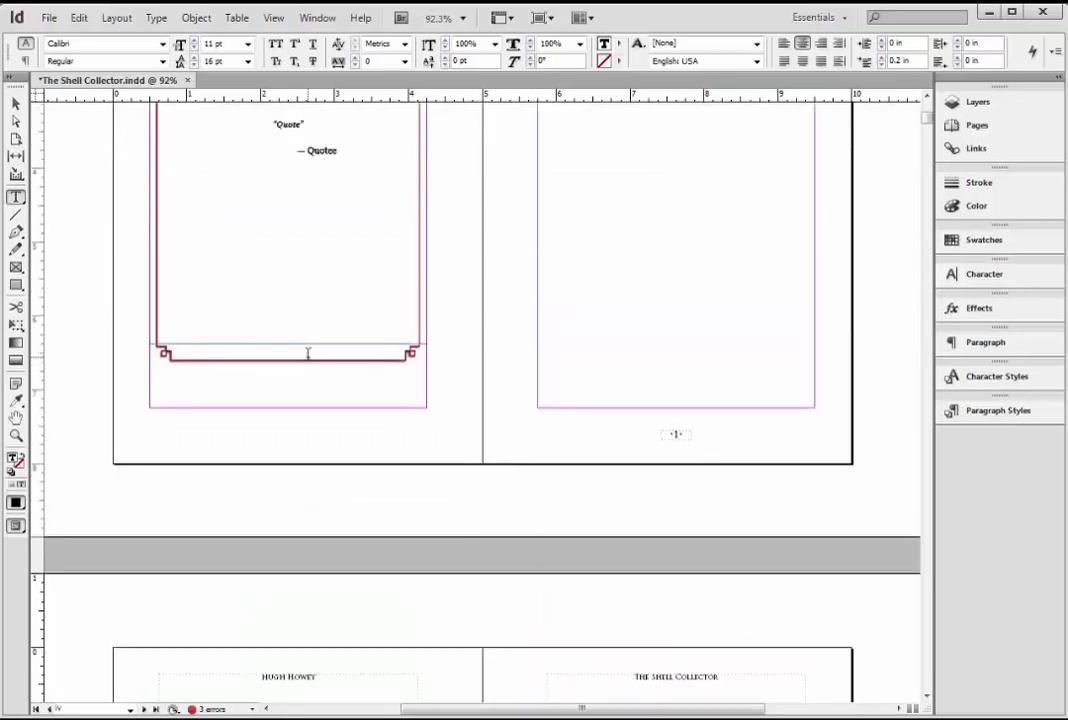
drag(272, 371, 301, 373)
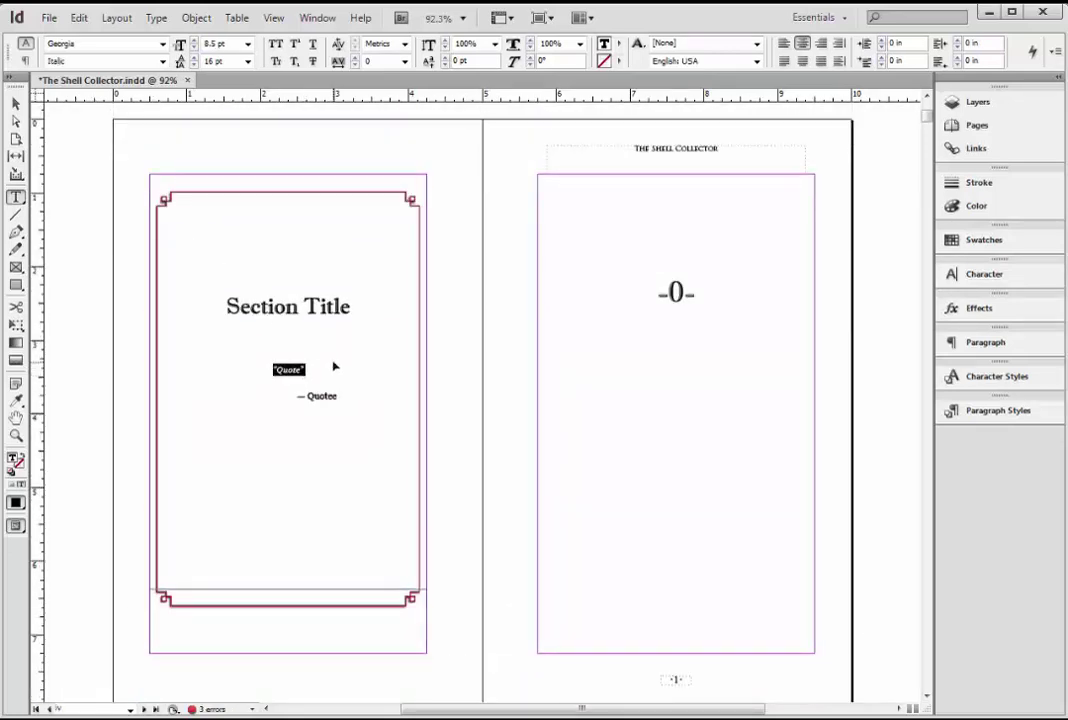
key(ctrl+v)
Step: Move the quotation's attribution line from page 2 over the "— Quotee" placeholder on the section title page
scroll(284, 415, down, 5)
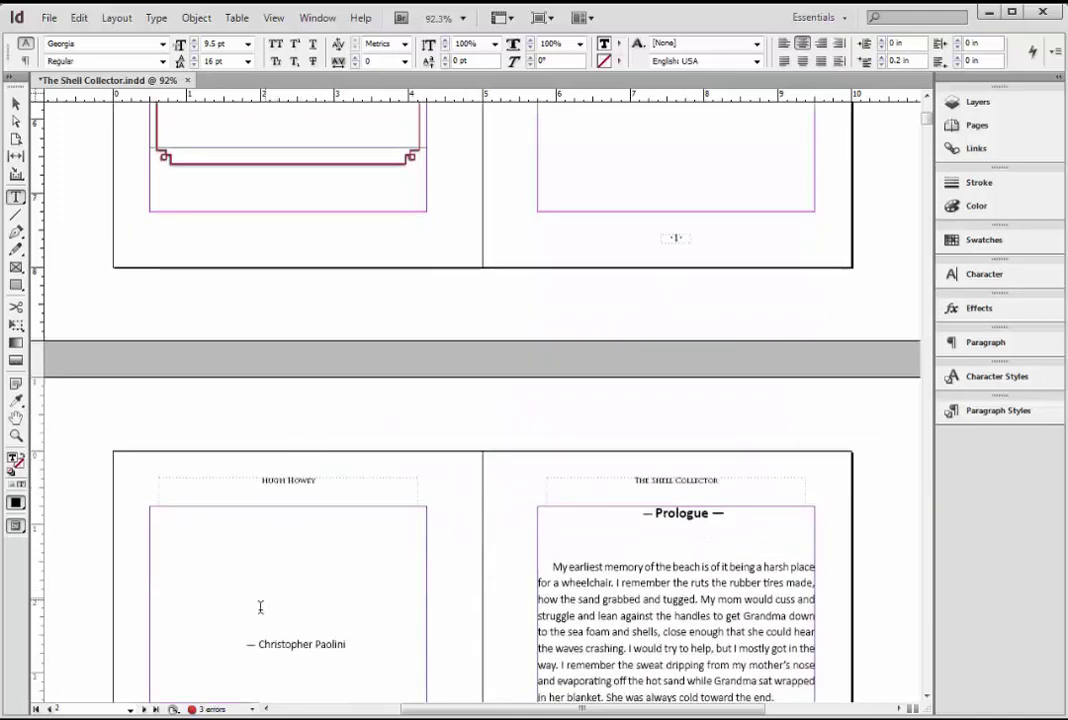
drag(248, 641, 348, 641)
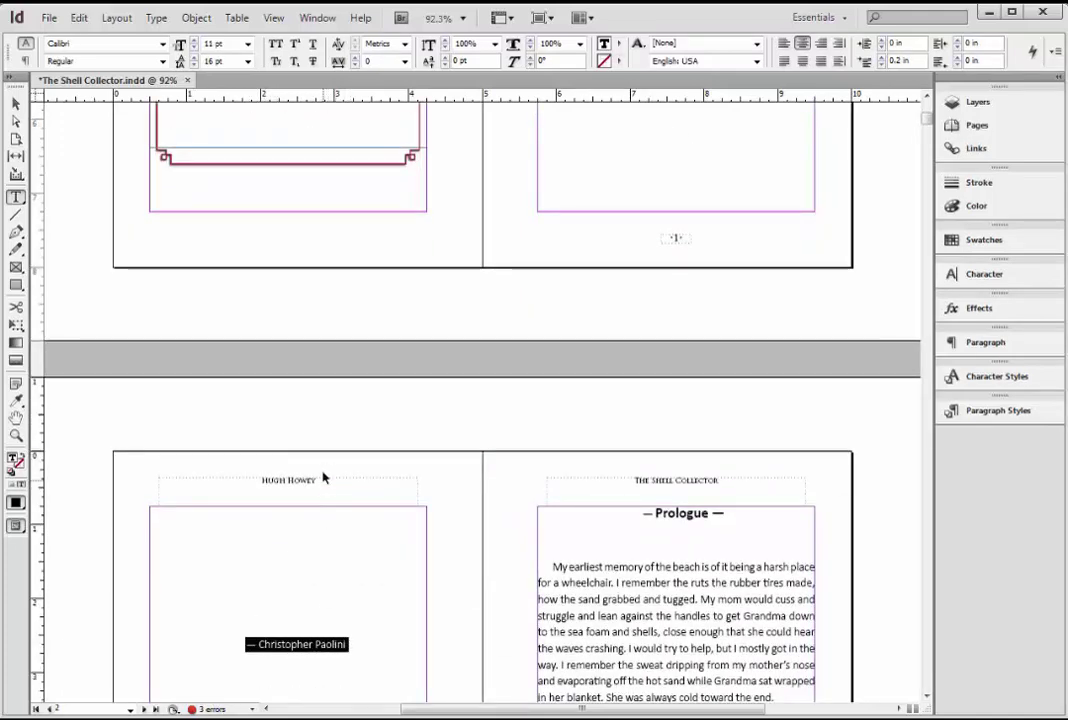
key(BackSpace)
scroll(310, 332, up, 5)
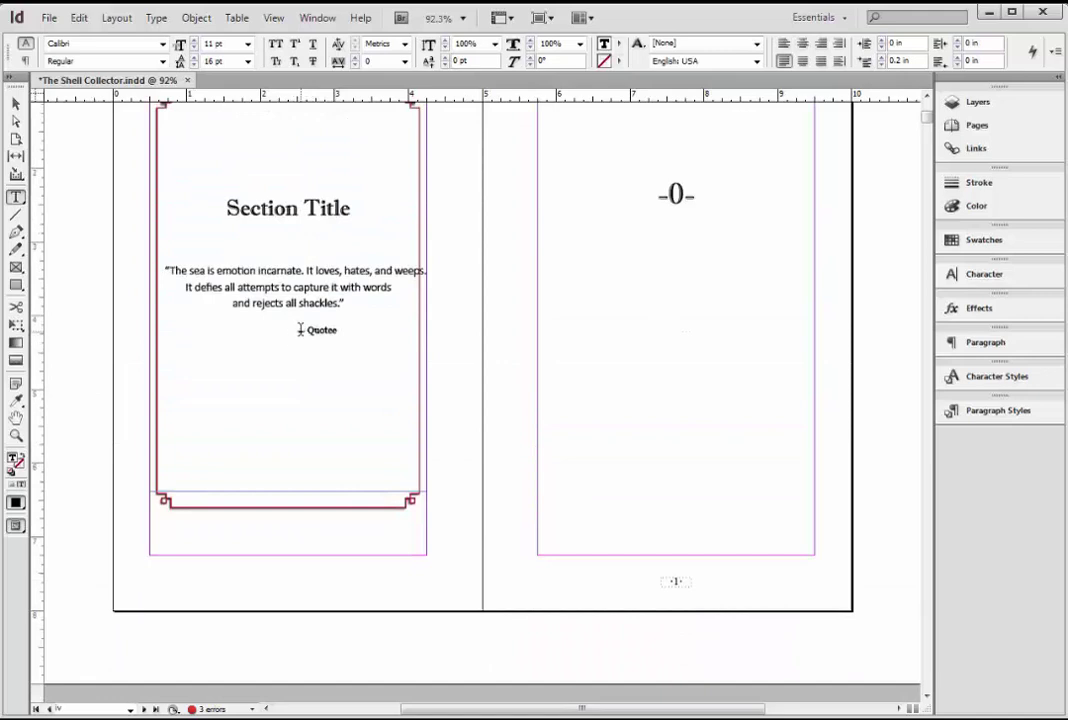
drag(298, 331, 330, 330)
key(ctrl+v)
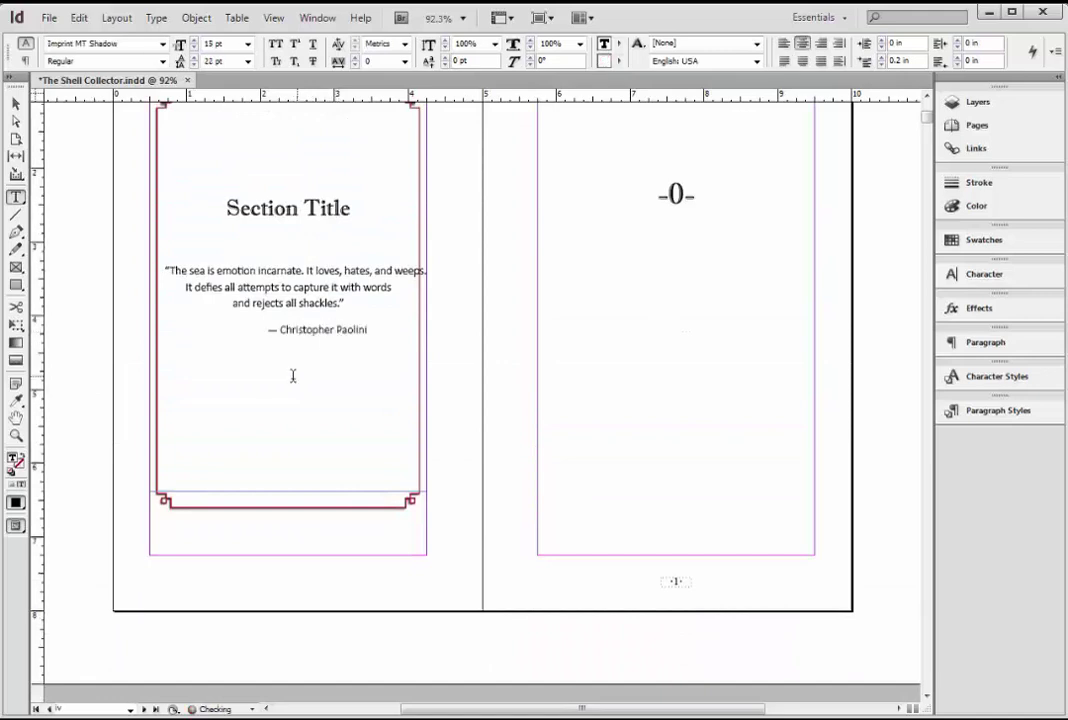
scroll(400, 364, down, 1)
scroll(400, 364, up, 3)
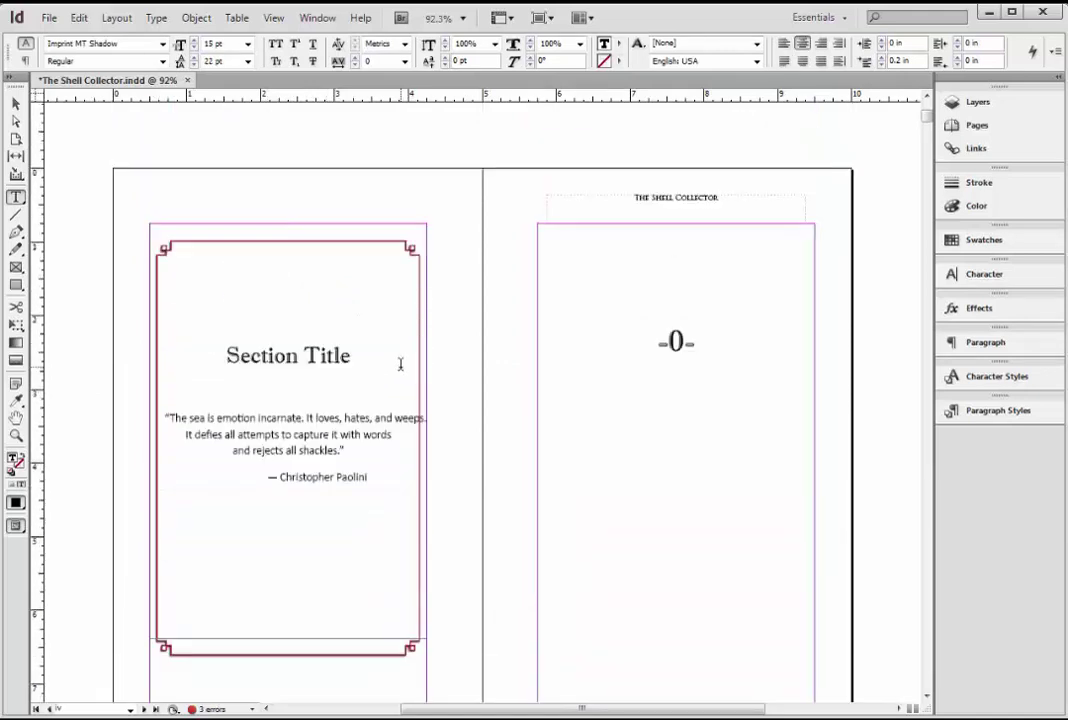
triple_click(288, 356)
key(BackSpace)
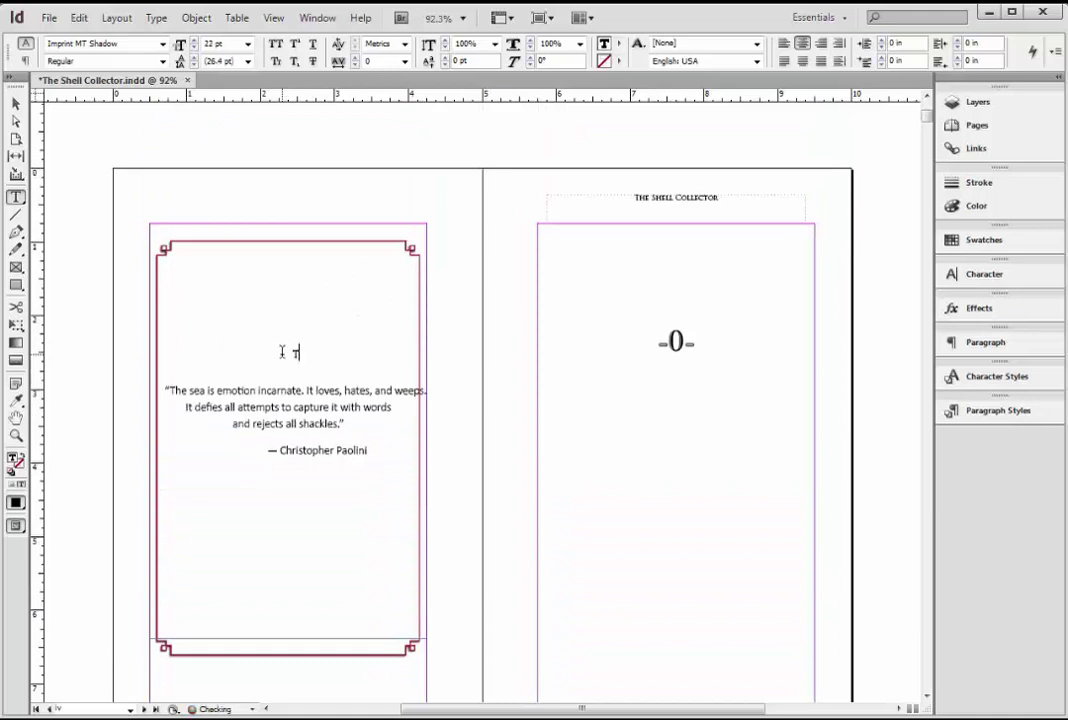
text(The)
key(ctrl+z)
key(ctrl+z)
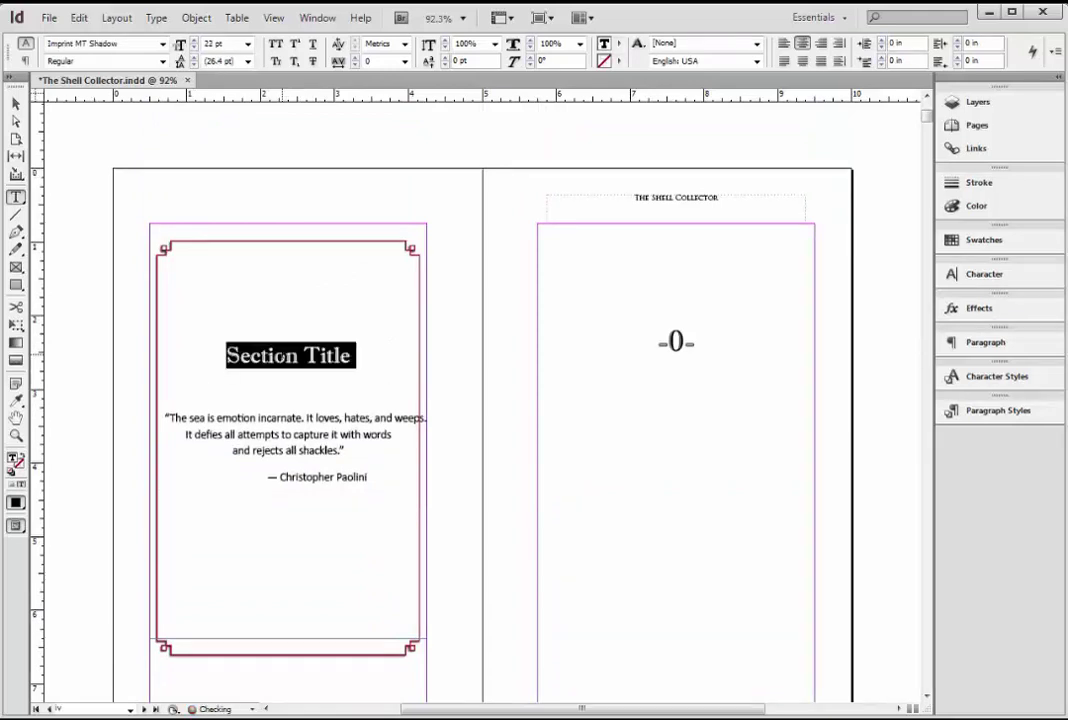
Step: Replace the "Section Title" placeholder on the framed page with "The Beach"
drag(226, 355, 350, 356)
text(The Beach)
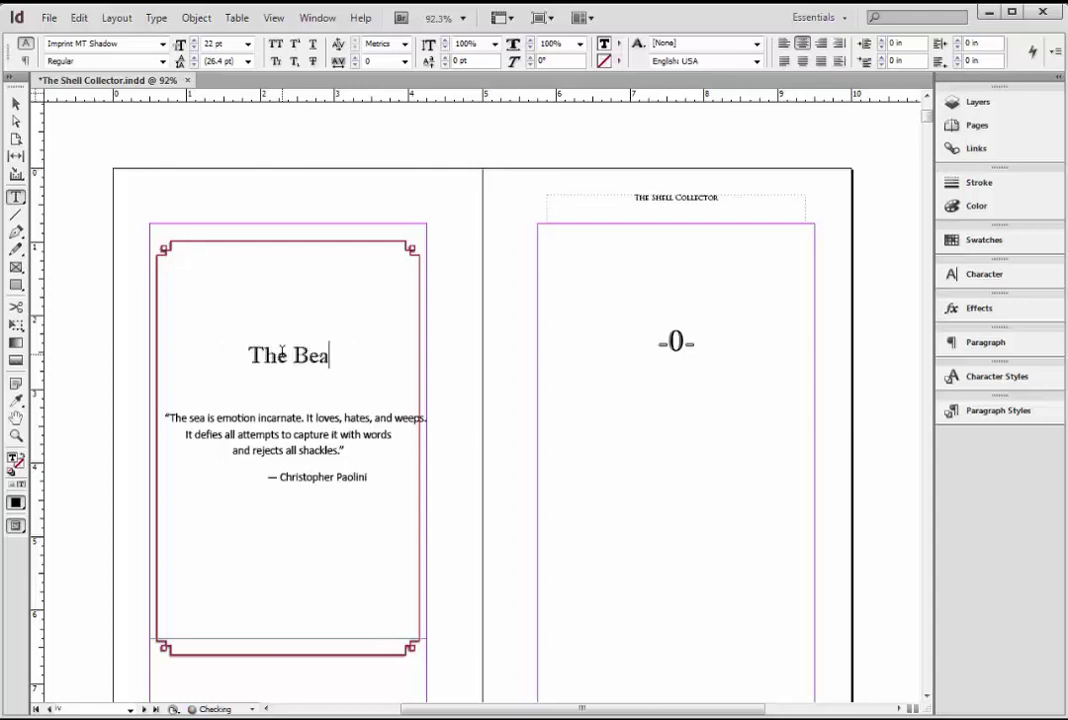
key(Up)
key(Up)
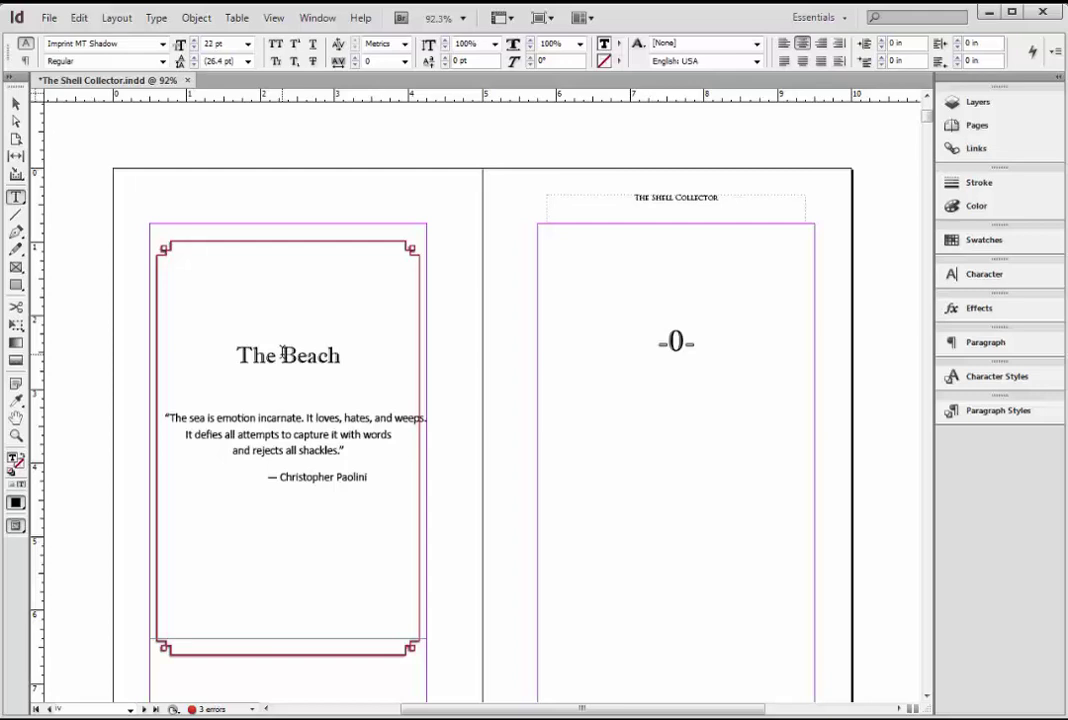
key(End)
Step: Remove the empty lines and breaks before the Prologue so its text starts beneath the -0- chapter number on page 1
scroll(678, 371, down, 2)
scroll(678, 371, up, 1)
click(584, 329)
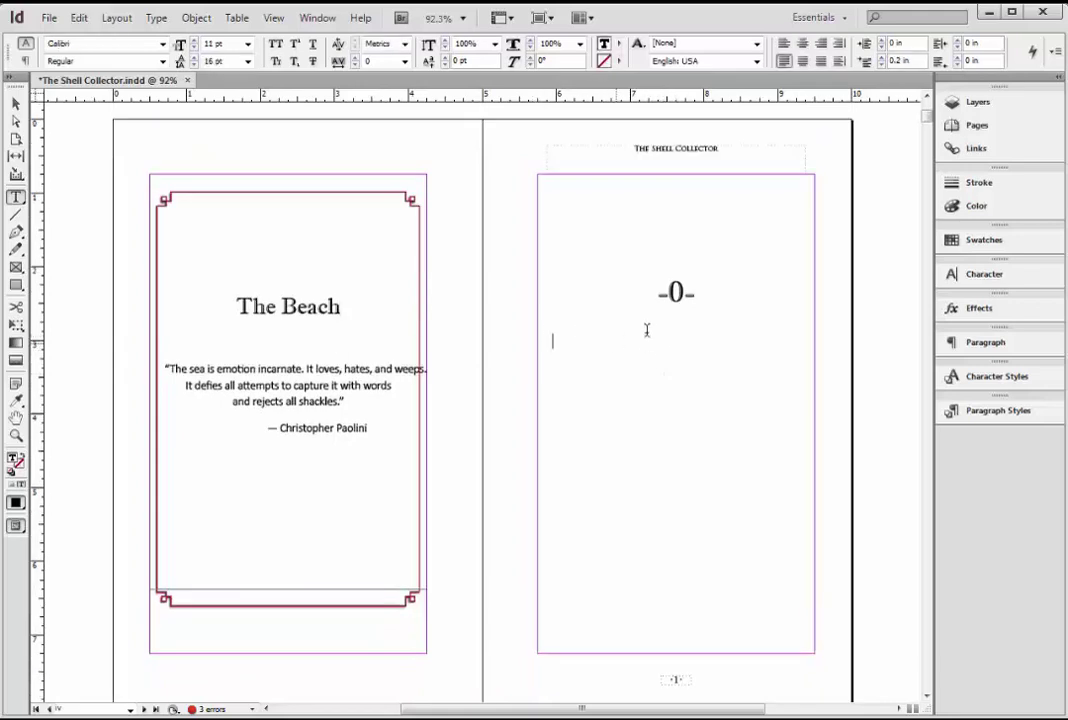
scroll(634, 412, down, 6)
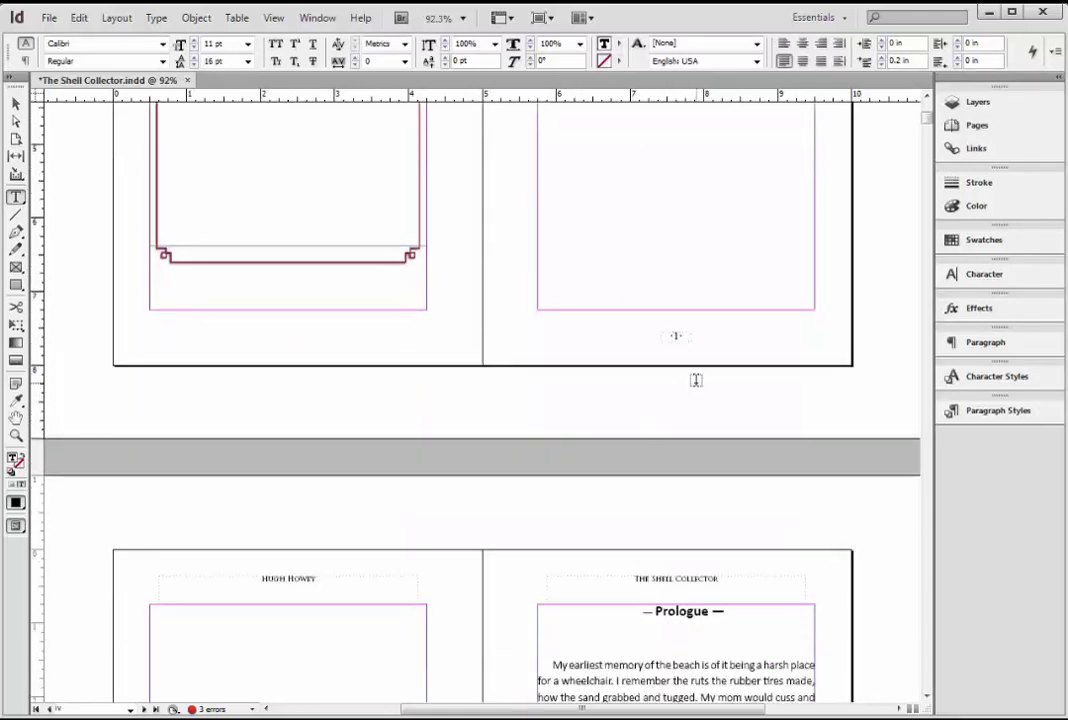
scroll(696, 380, up, 5)
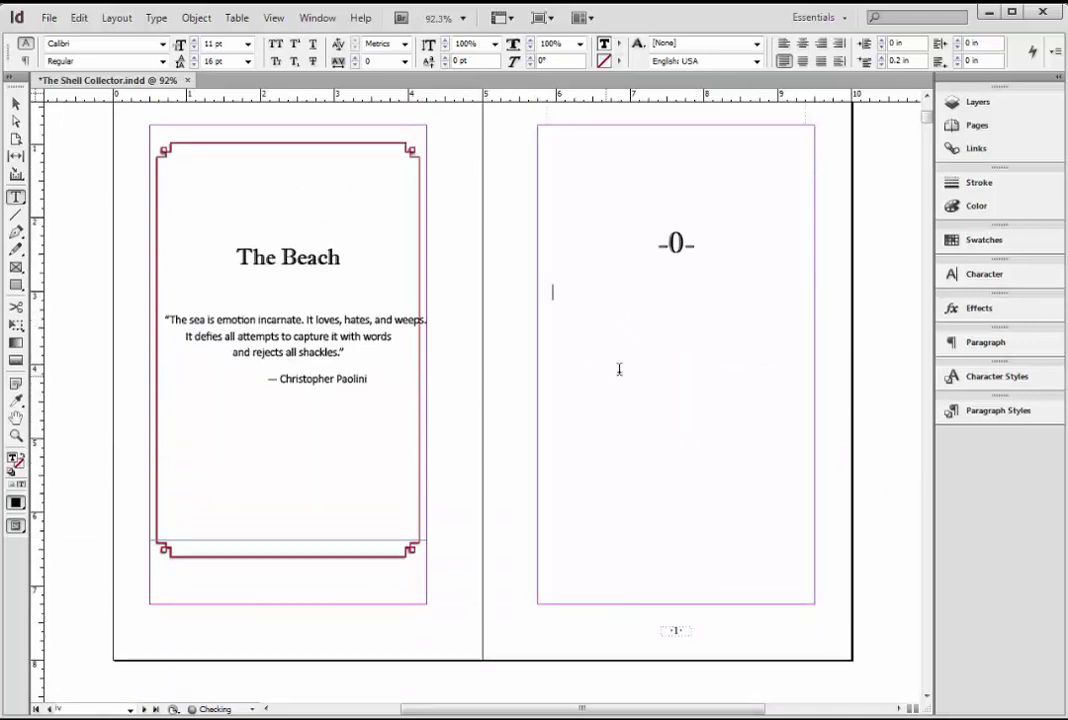
key(ctrl+shift+c)
key(ctrl+v)
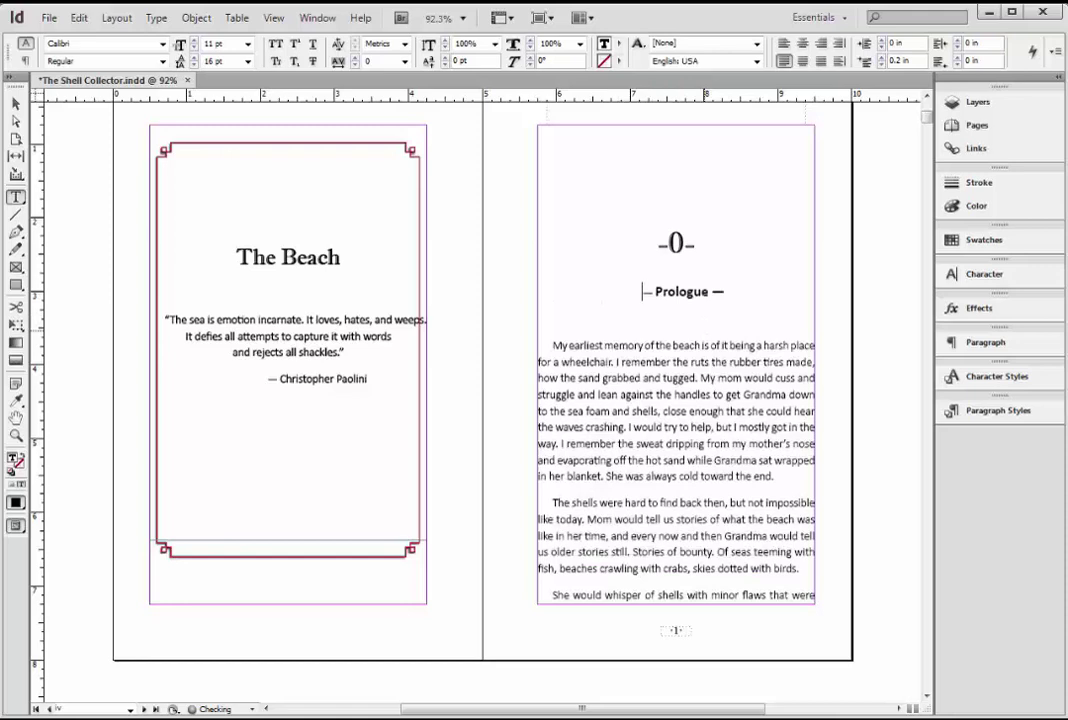
Step: Delete the "— Prologue —" heading beneath the -0- chapter number, leaving one blank line above the first paragraph
key(Delete)
key(Delete)
key(Delete)
key(Delete)
key(Delete)
key(Delete)
key(Delete)
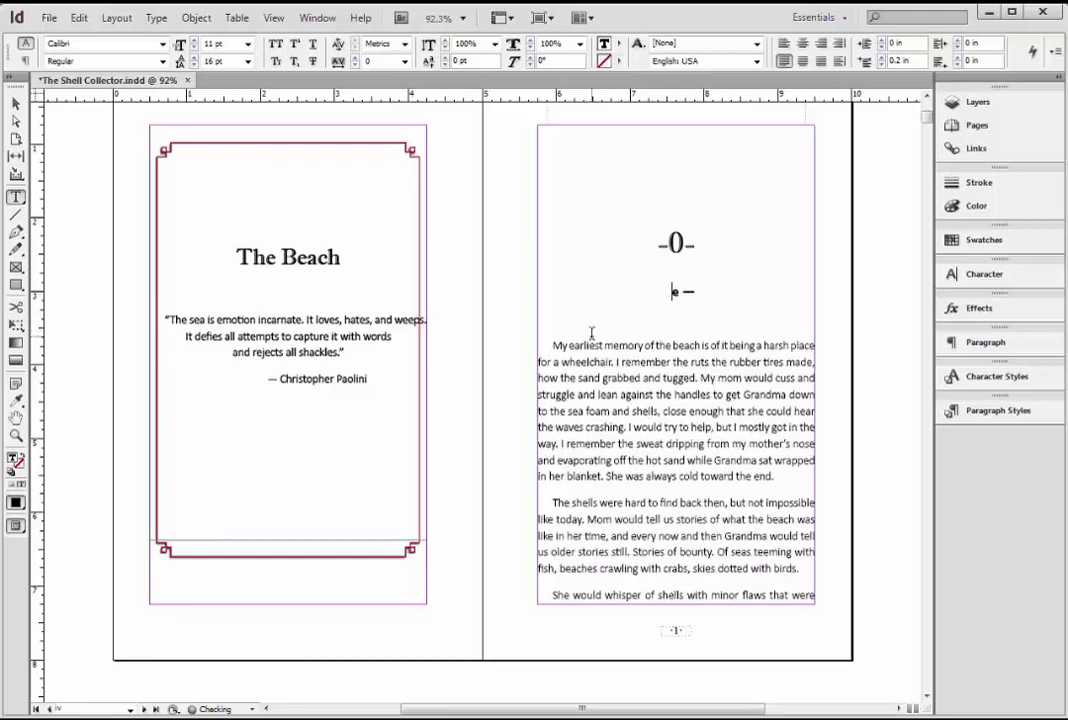
key(Delete)
key(Delete)
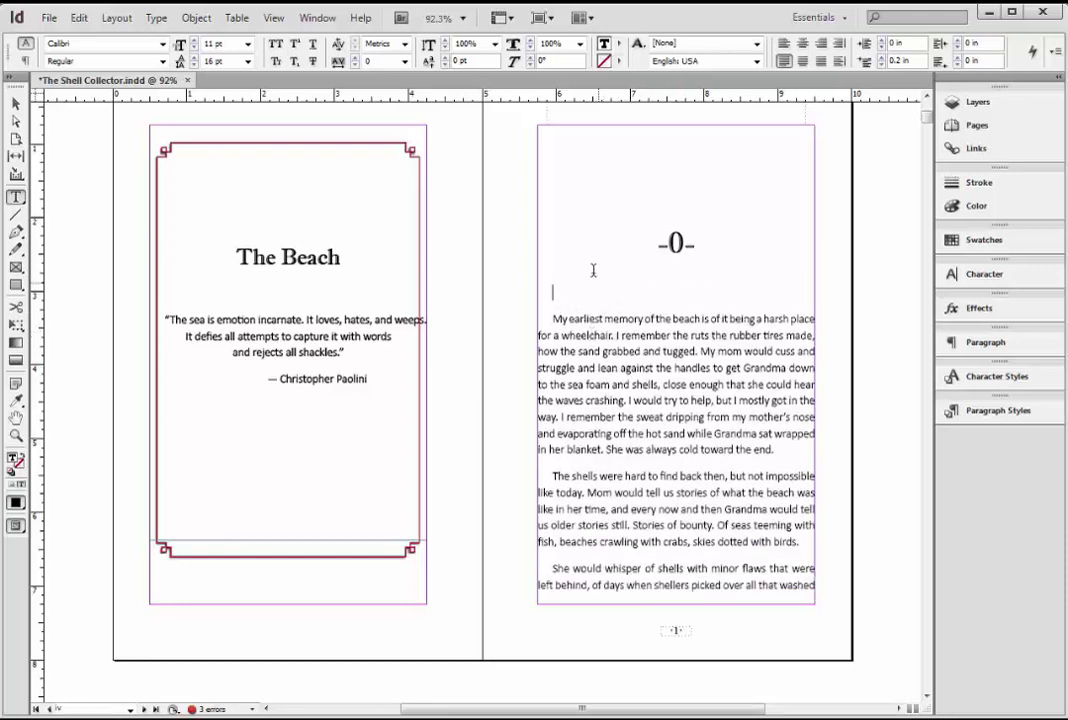
key(Return)
Step: Review the pages from page 2 through the Part I title and chapter 1 opening, and check the prologue paragraph's applied style
scroll(762, 328, down, 15)
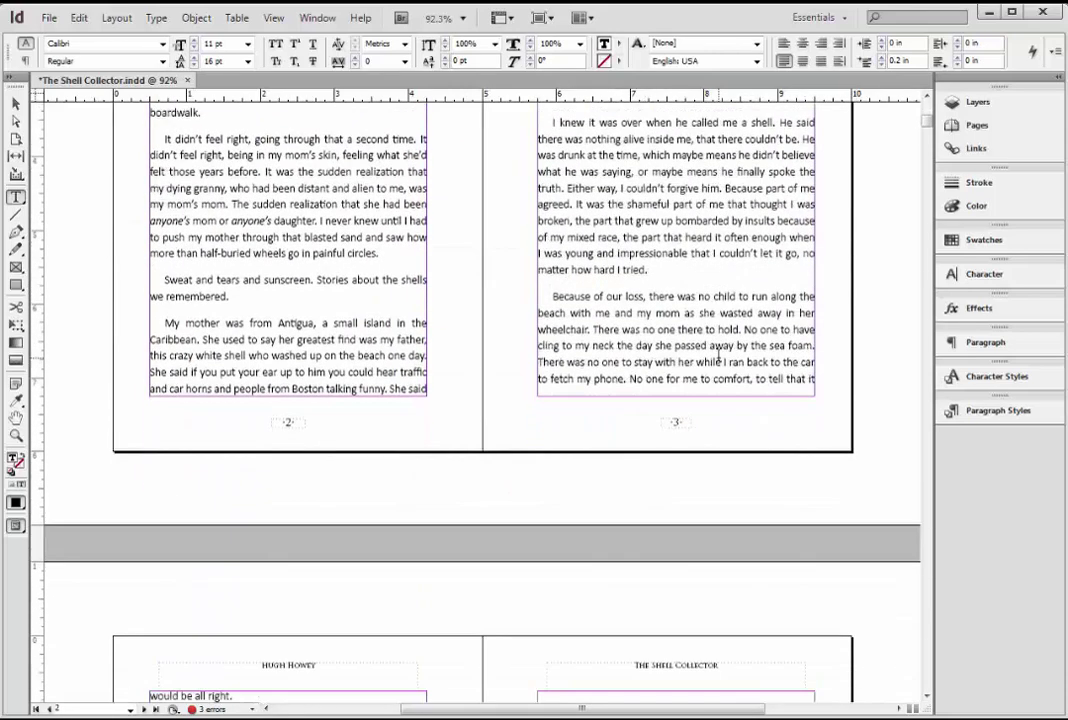
scroll(718, 354, down, 15)
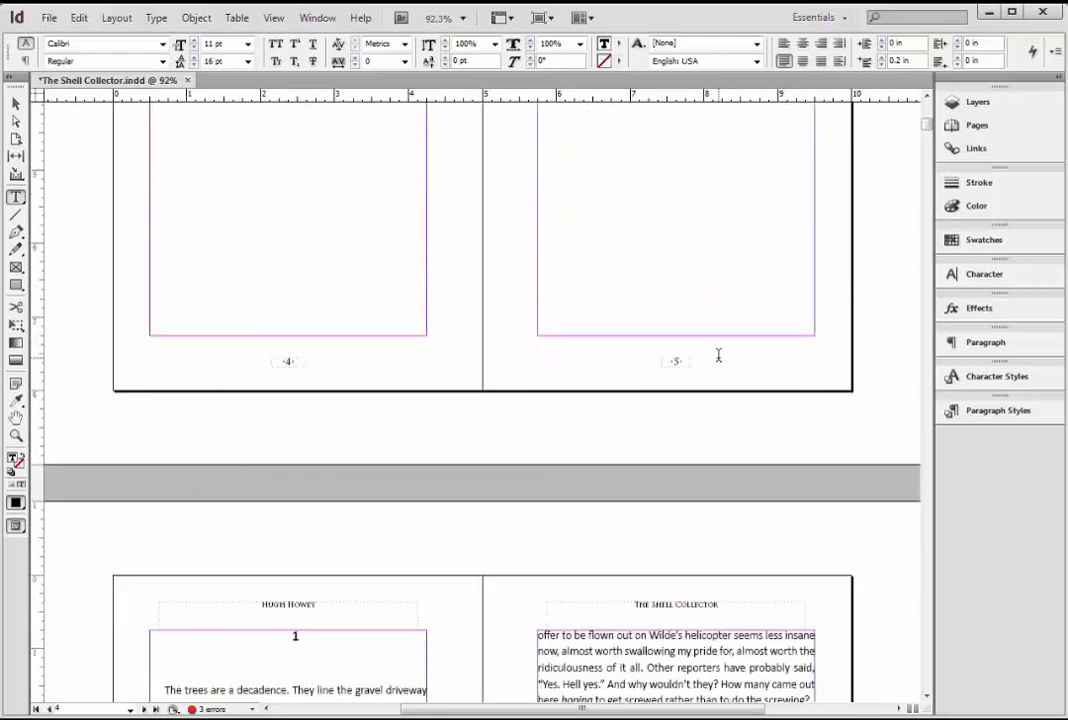
scroll(718, 354, down, 3)
scroll(718, 355, up, 13)
drag(672, 262, 740, 293)
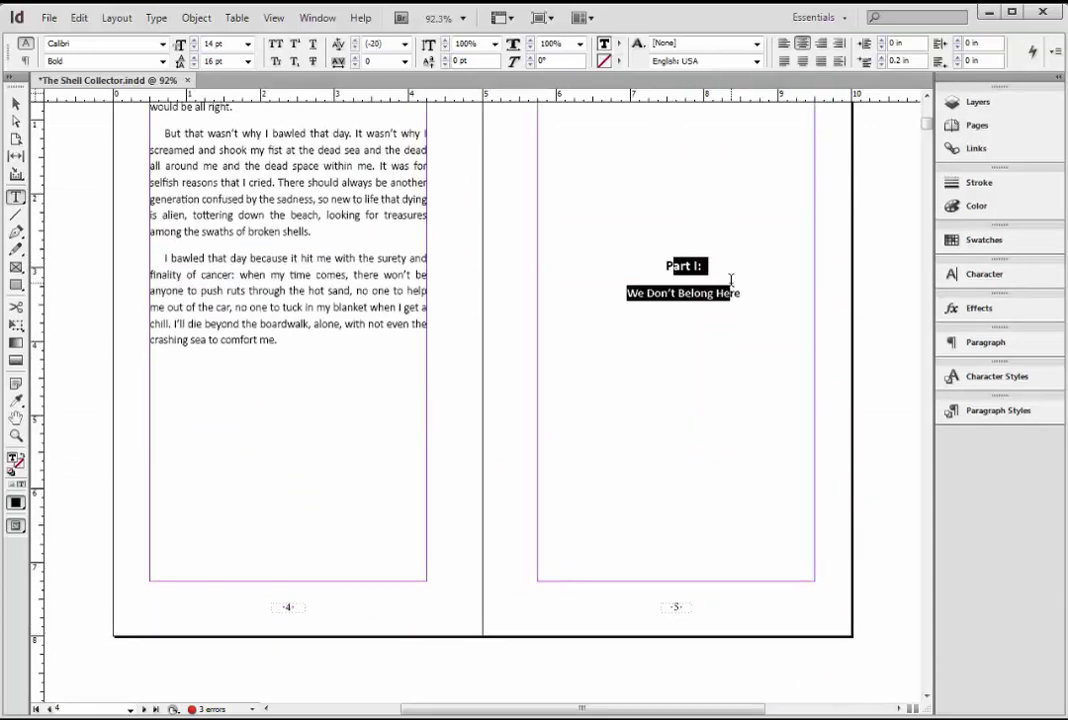
click(682, 312)
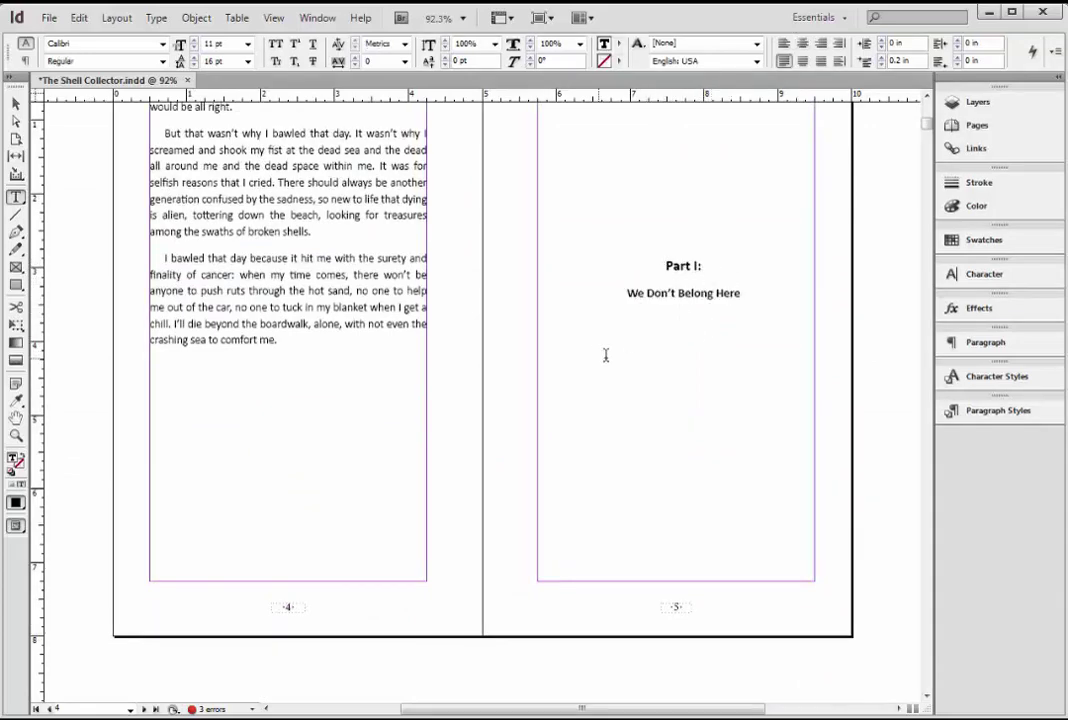
scroll(605, 355, down, 10)
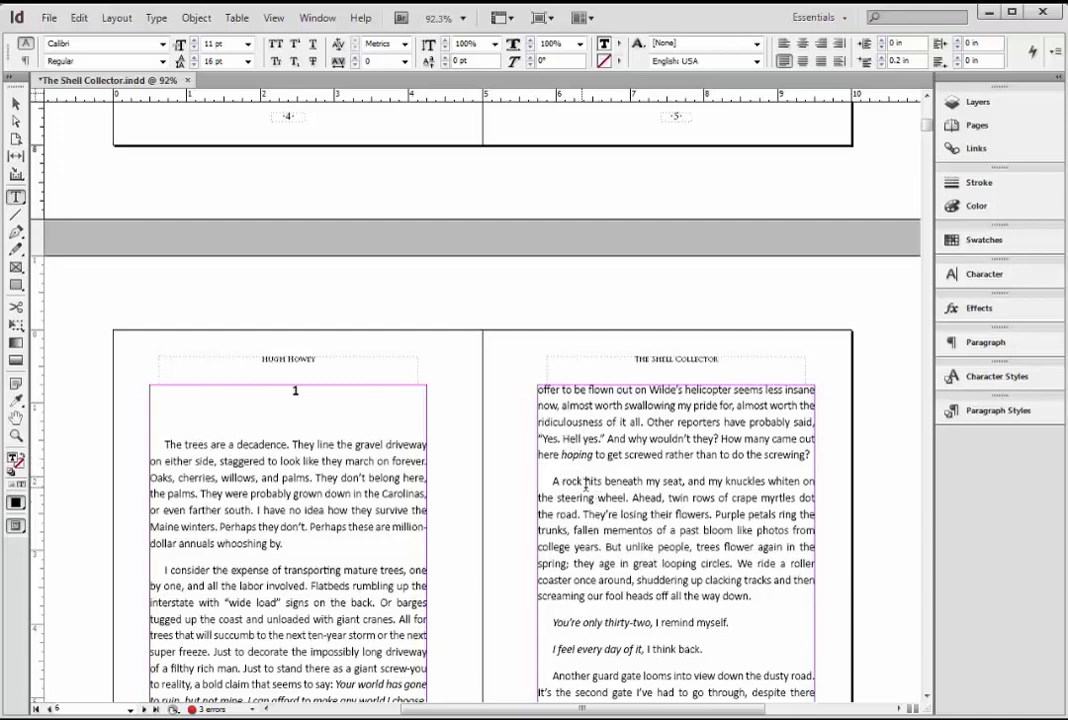
scroll(669, 545, down, 5)
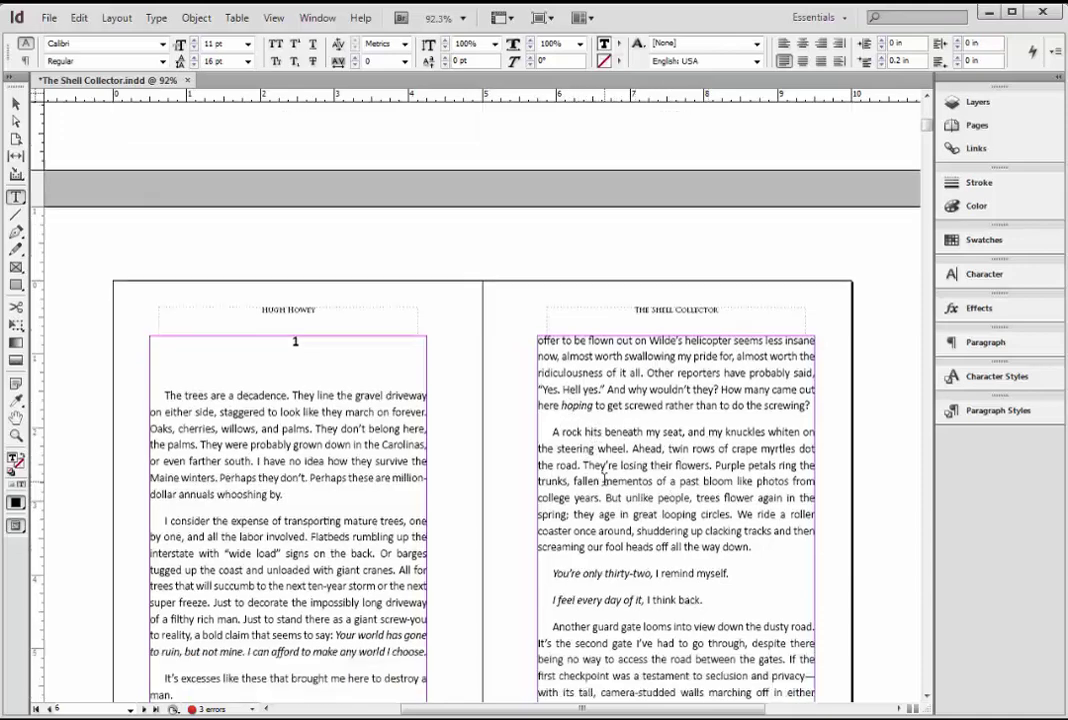
scroll(615, 477, up, 6)
scroll(614, 477, up, 20)
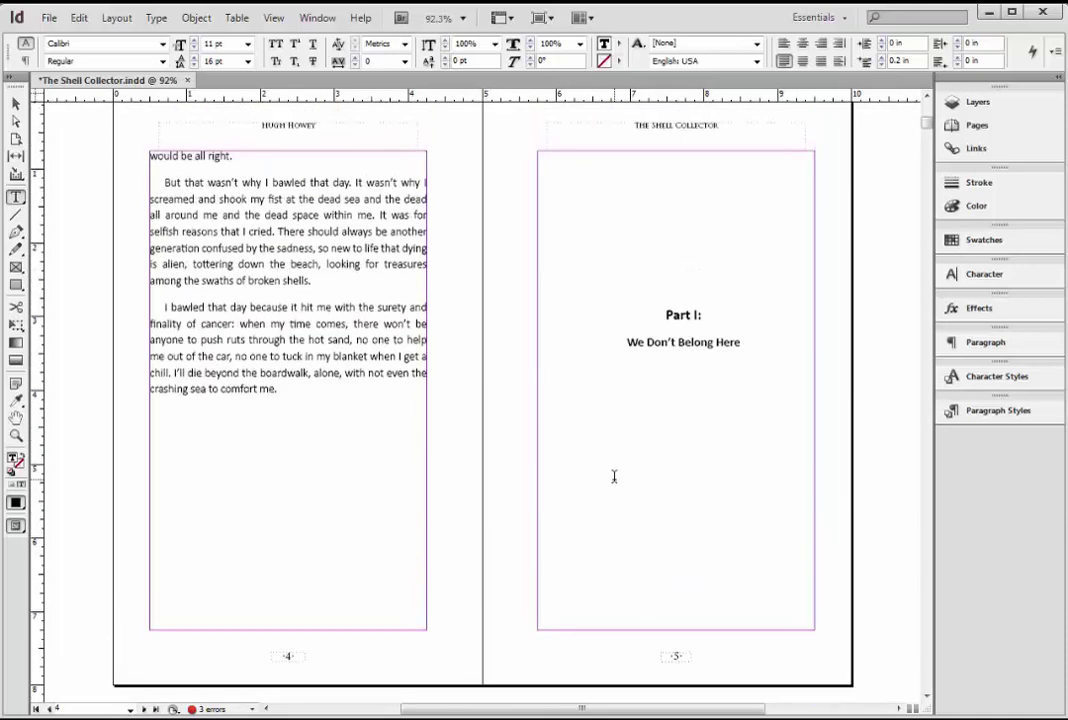
scroll(614, 477, up, 10)
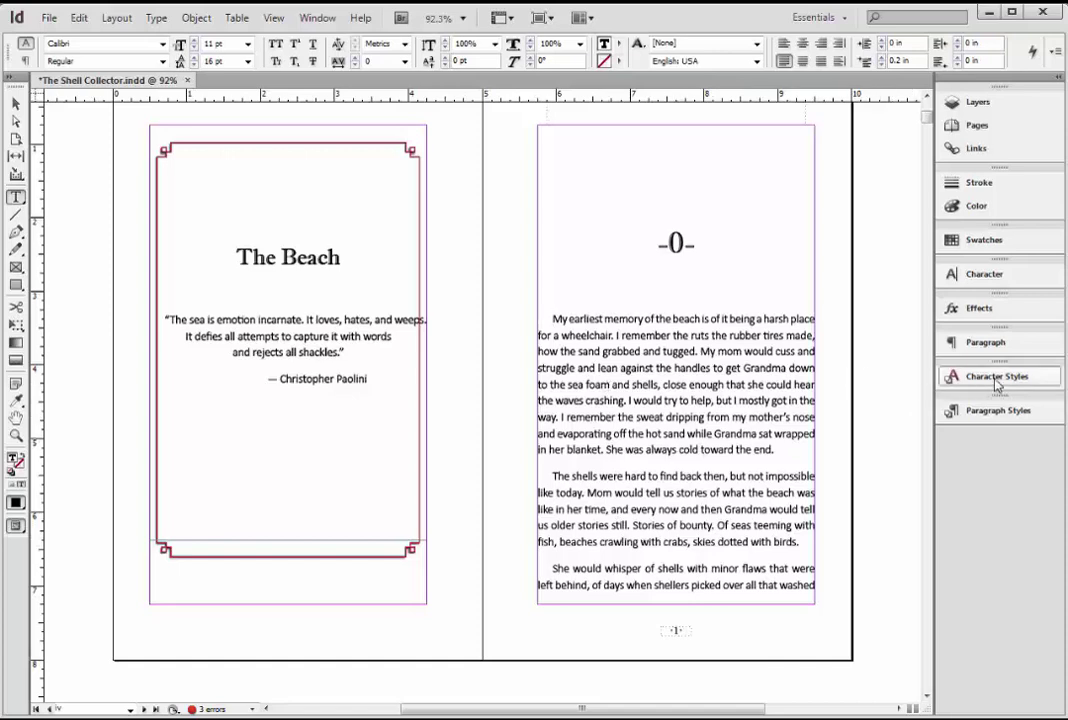
click(1000, 410)
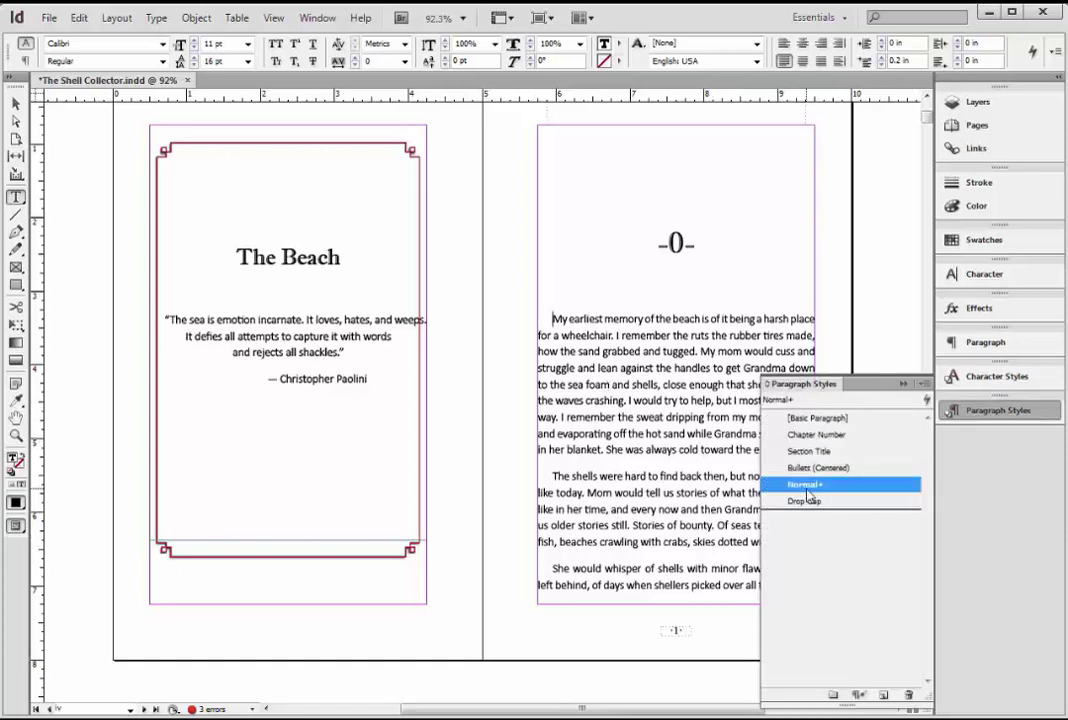
click(992, 412)
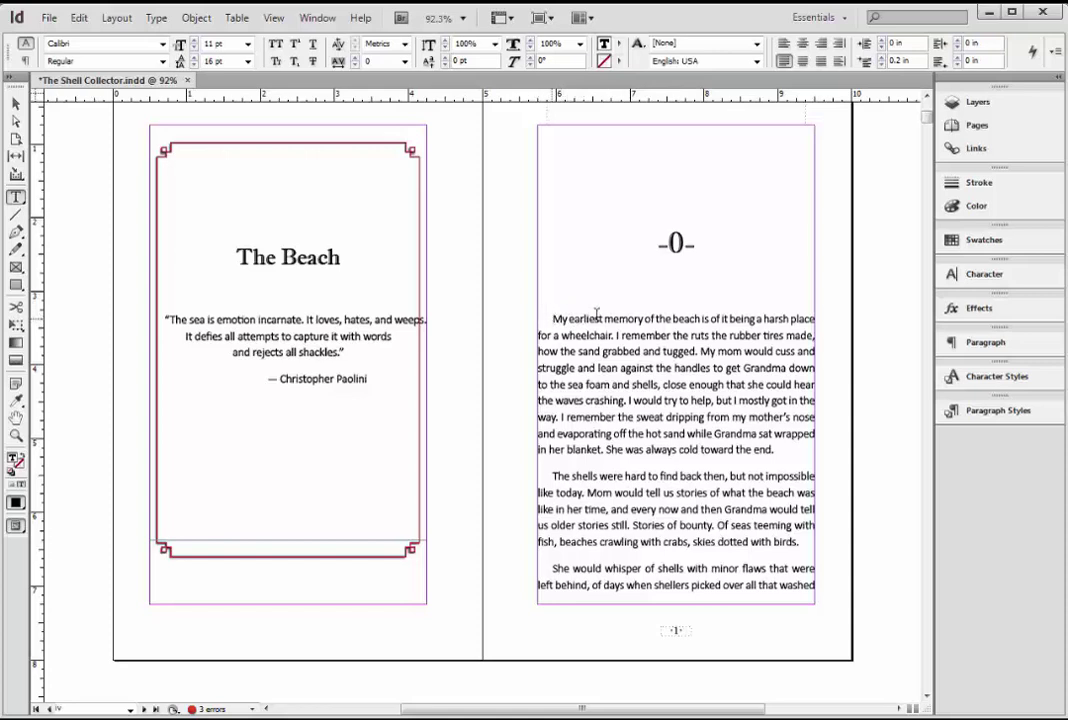
Step: Go to the 338-339 spread near the end of the document to check where the manuscript text ends
click(998, 128)
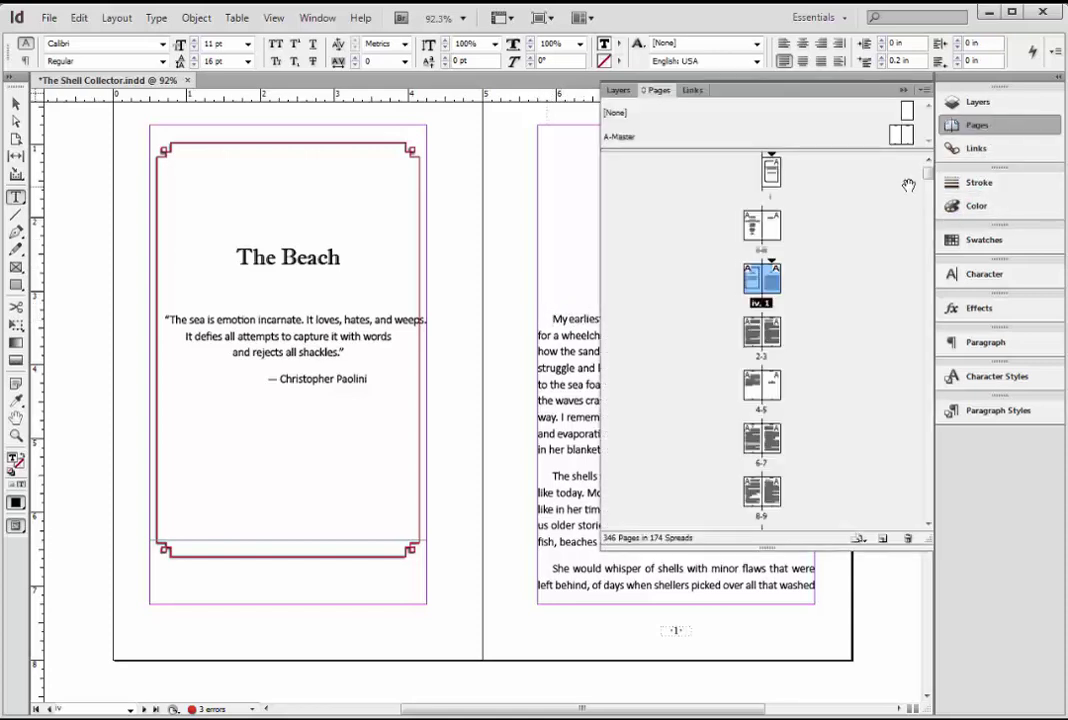
click(929, 508)
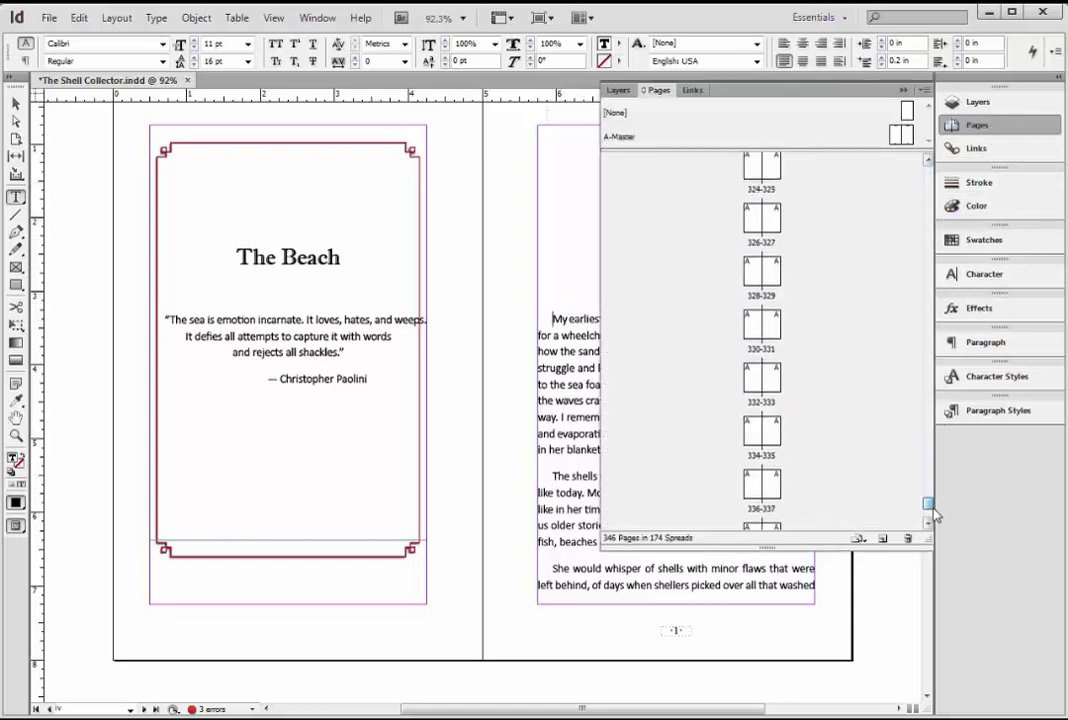
drag(932, 512, 933, 520)
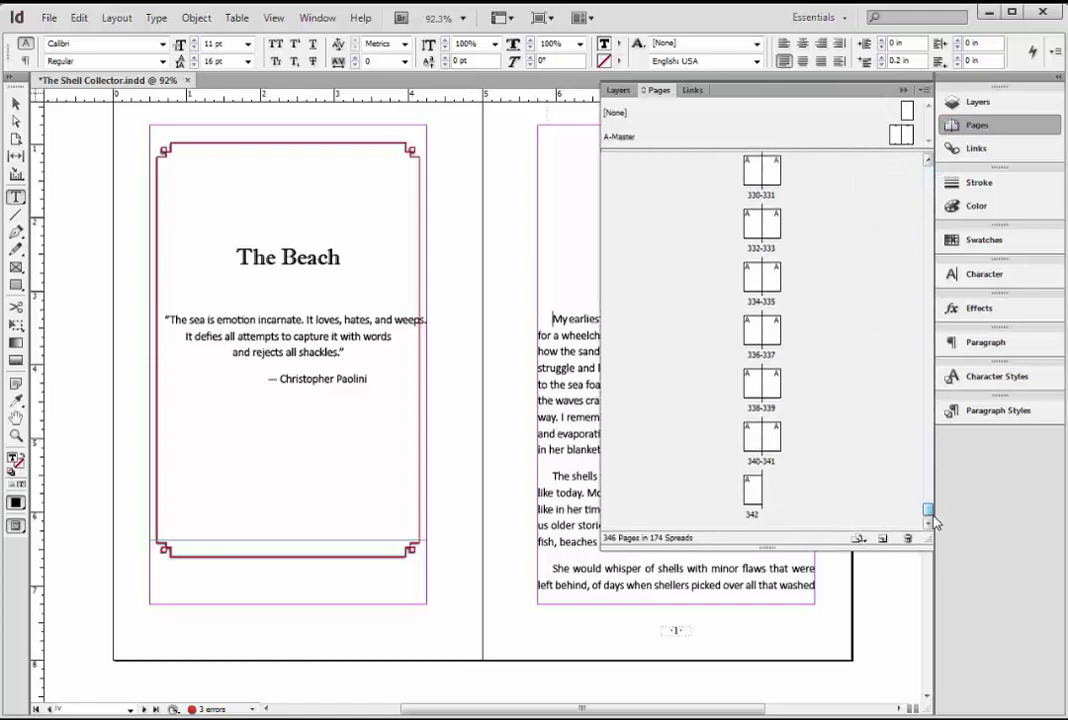
double_click(758, 386)
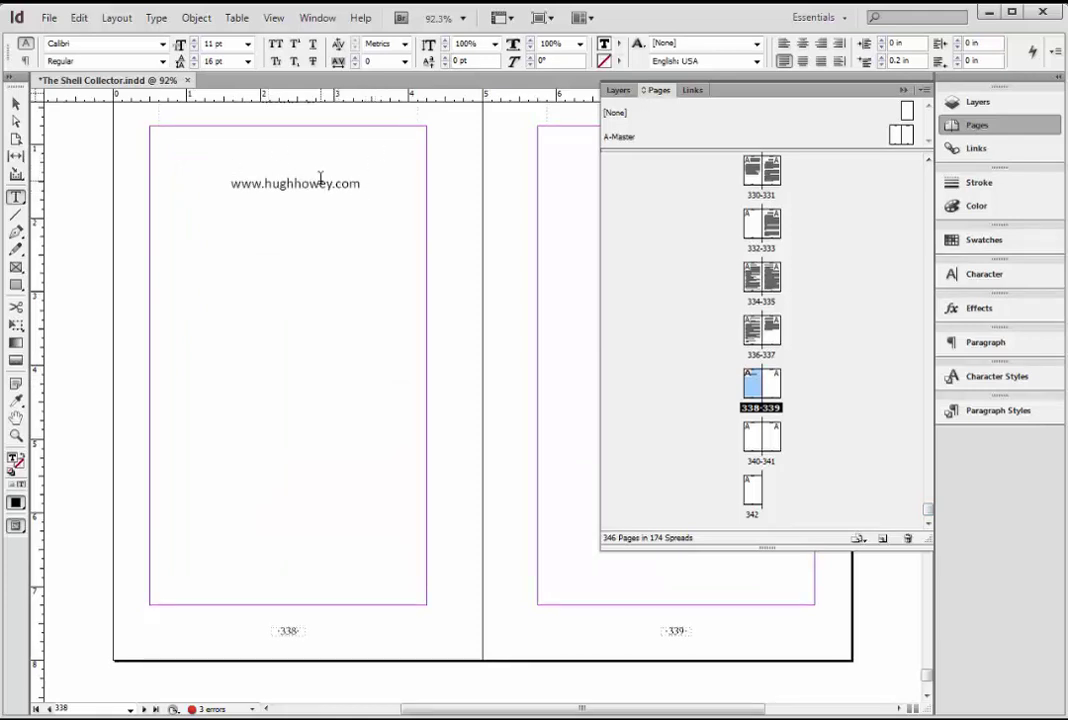
triple_click(375, 183)
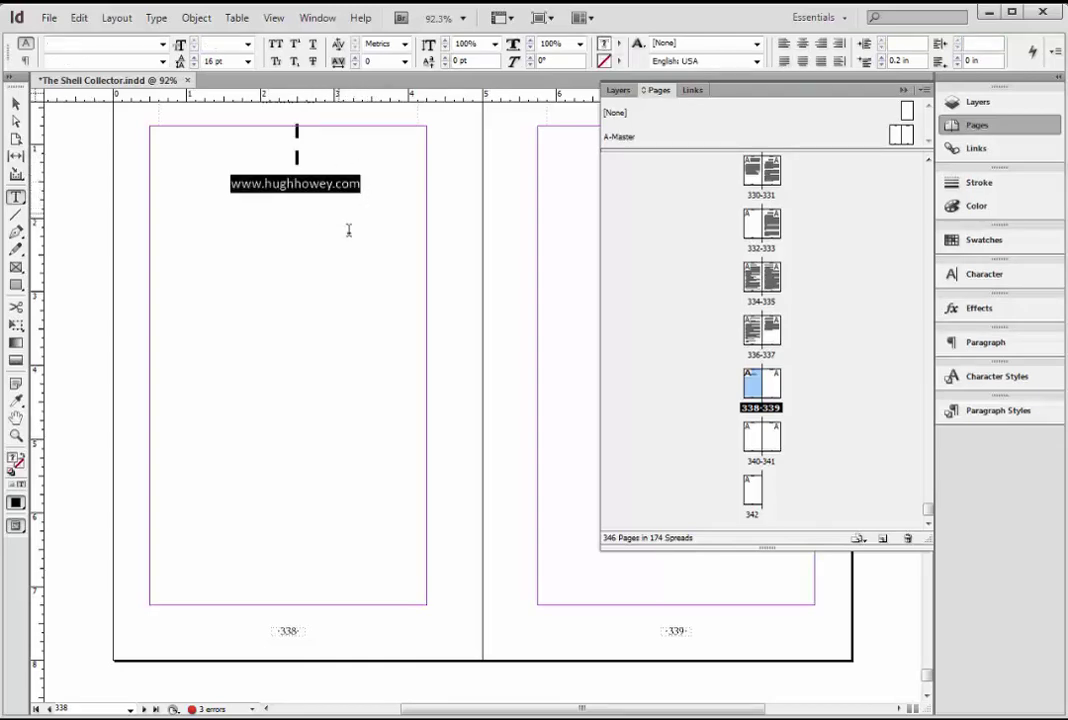
key(shift+Up)
key(shift+Up)
key(shift+Up)
key(shift+Up)
key(shift+Up)
key(shift+Up)
key(shift+Up)
key(shift+Up)
key(shift+Up)
key(shift+Up)
key(shift+Up)
key(shift+Up)
key(shift+Up)
key(shift+Up)
key(shift+Up)
key(shift+Up)
key(shift+Up)
key(shift+Up)
key(shift+Up)
key(shift+Up)
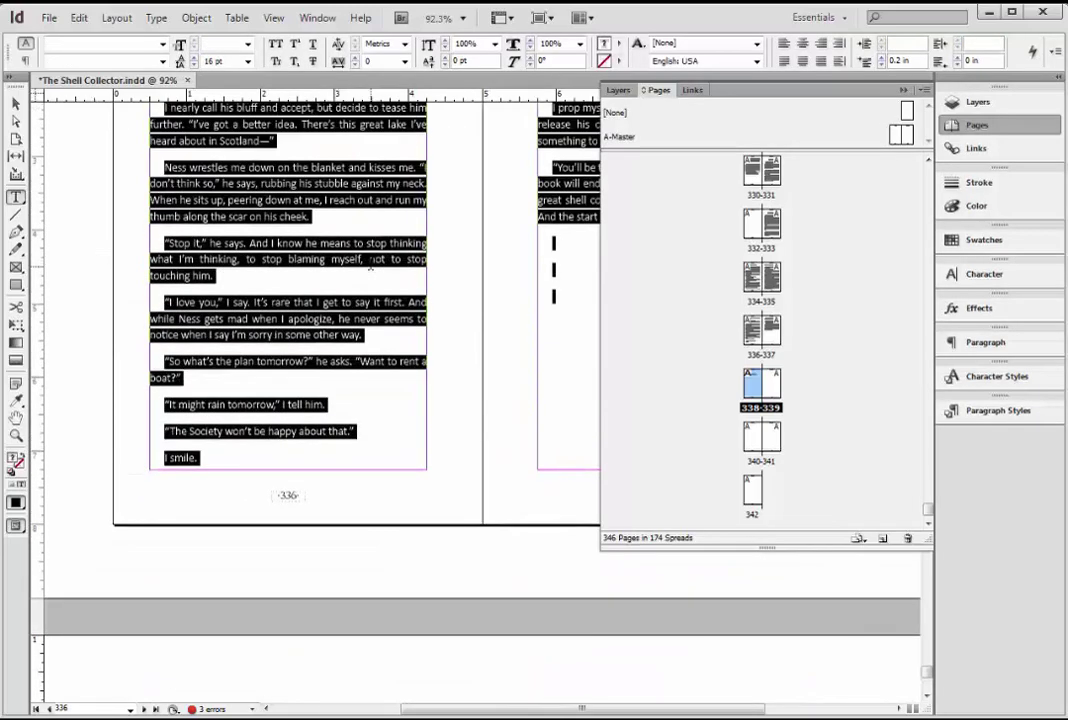
scroll(377, 333, down, 5)
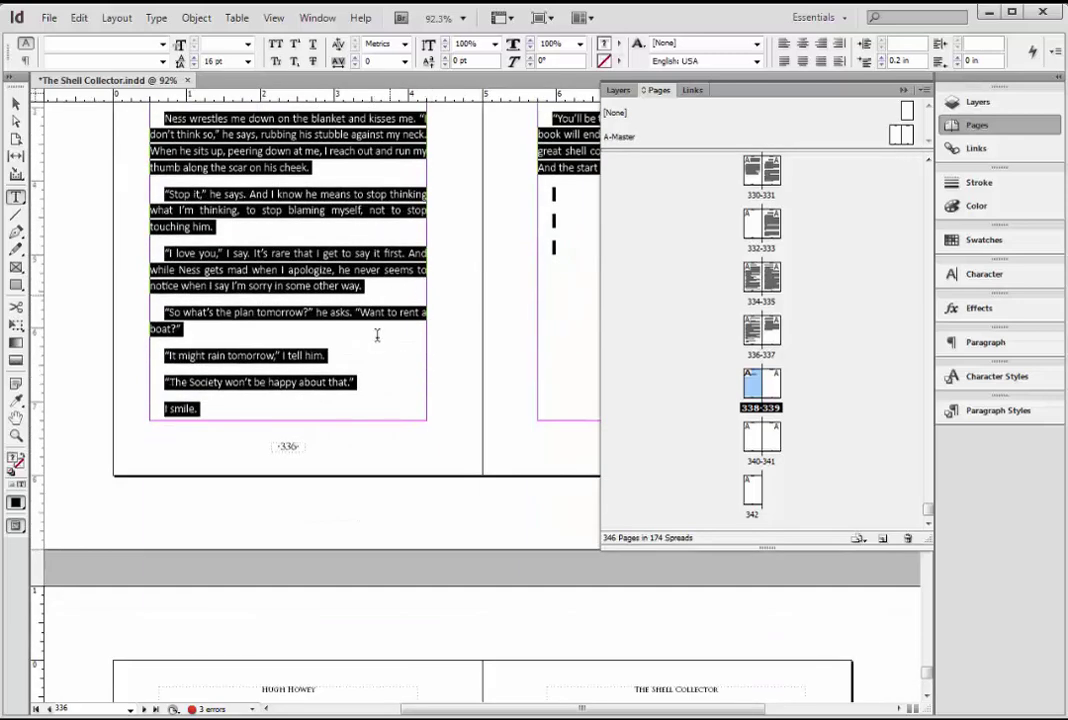
scroll(423, 403, down, 3)
scroll(431, 396, up, 4)
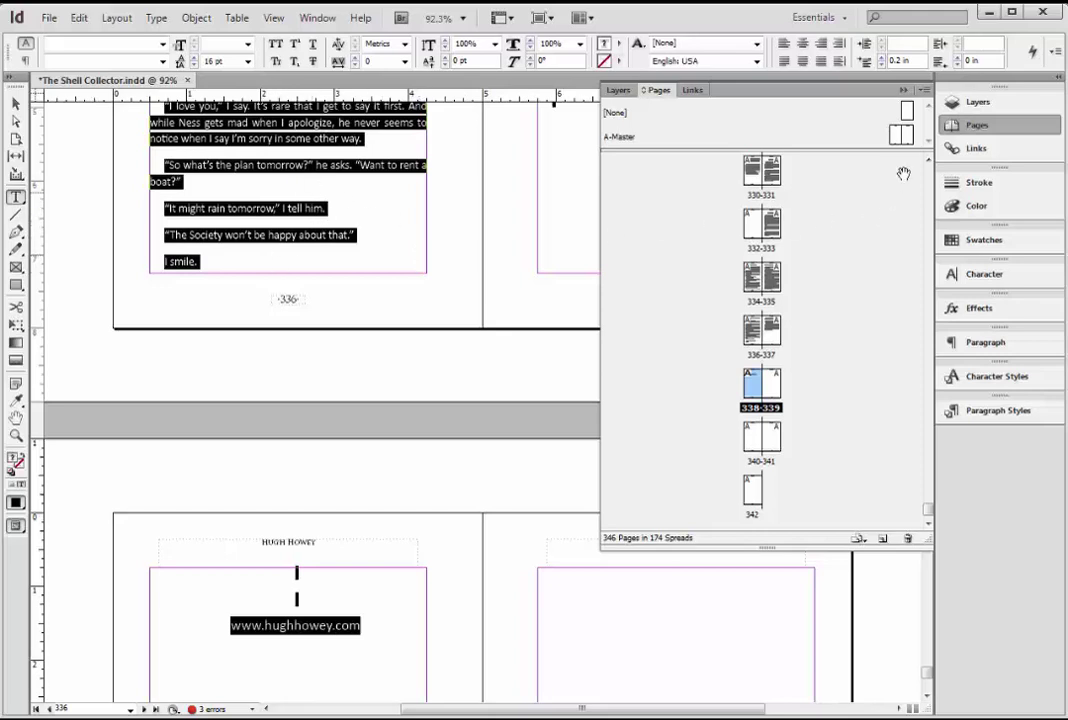
click(903, 90)
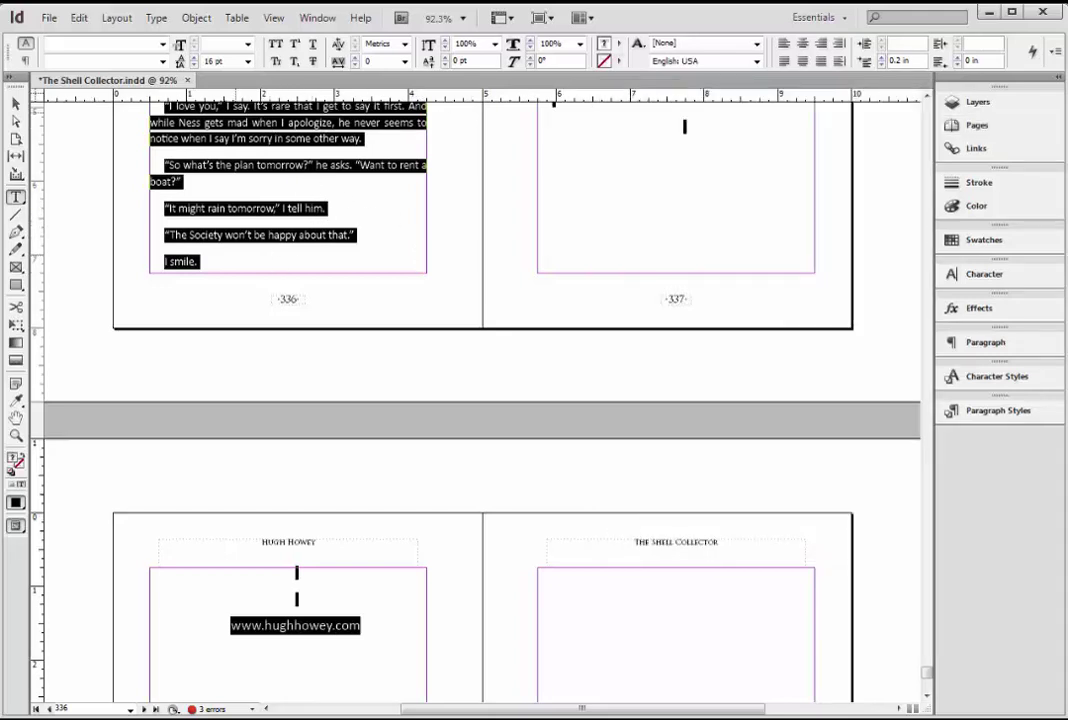
click(162, 47)
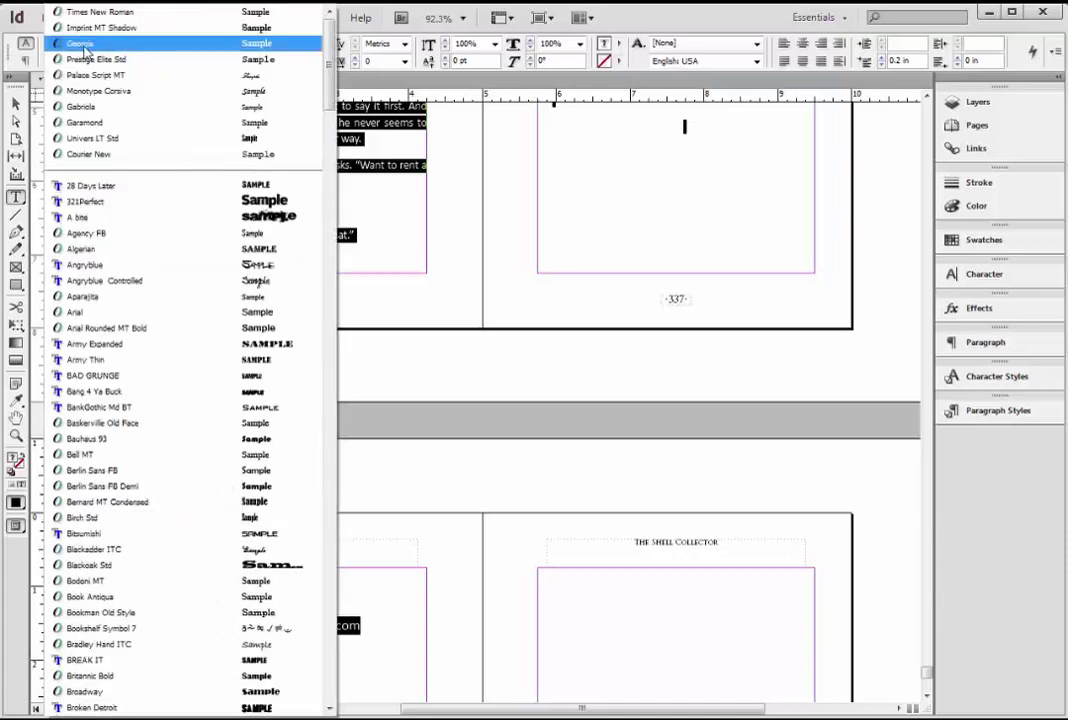
scroll(86, 55, down, 1)
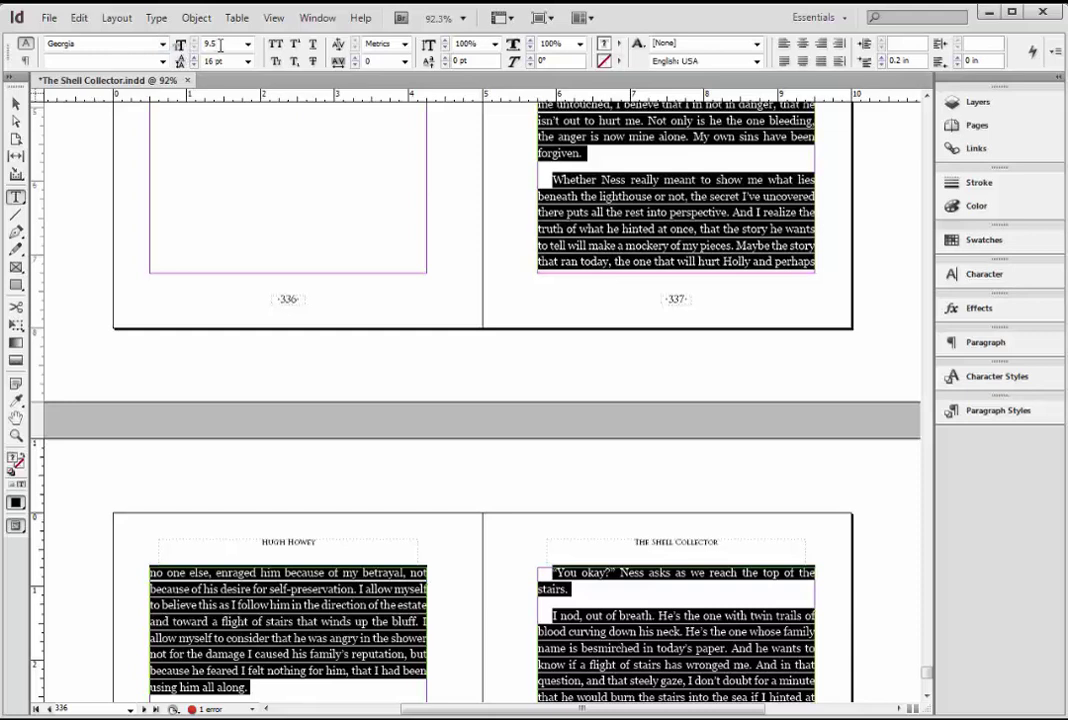
key(Delete)
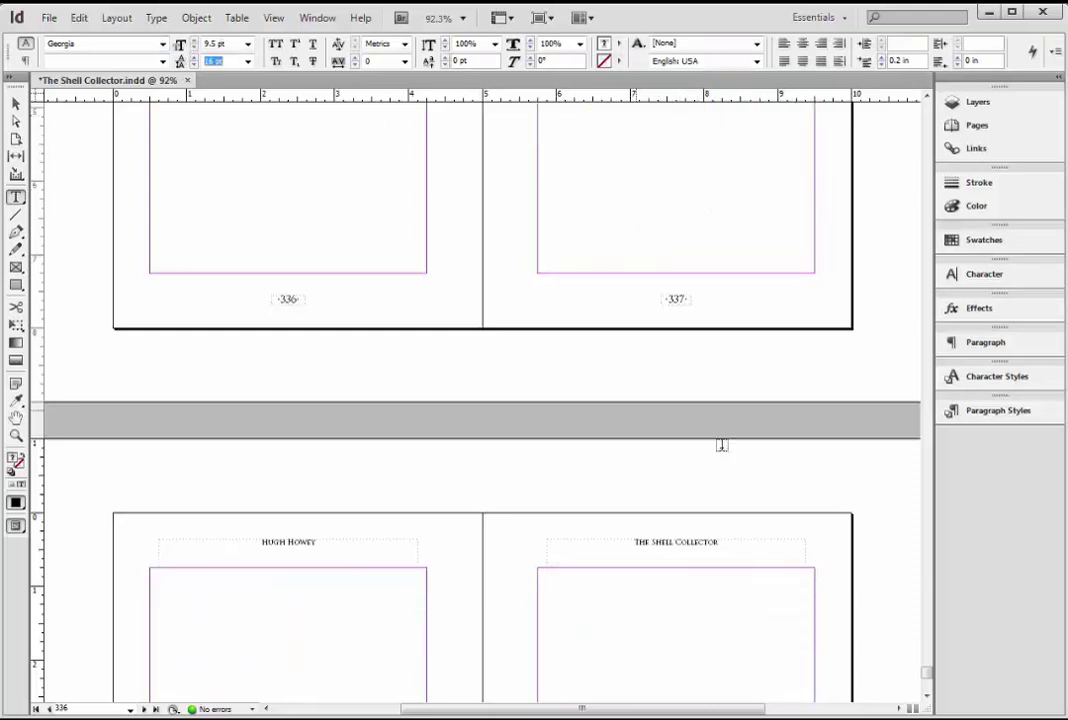
Step: Set the selected manuscript text's leading to 15 pt and check how it flows through the pages
text(16)
key(Return)
click(194, 65)
key(Escape)
drag(928, 674, 924, 462)
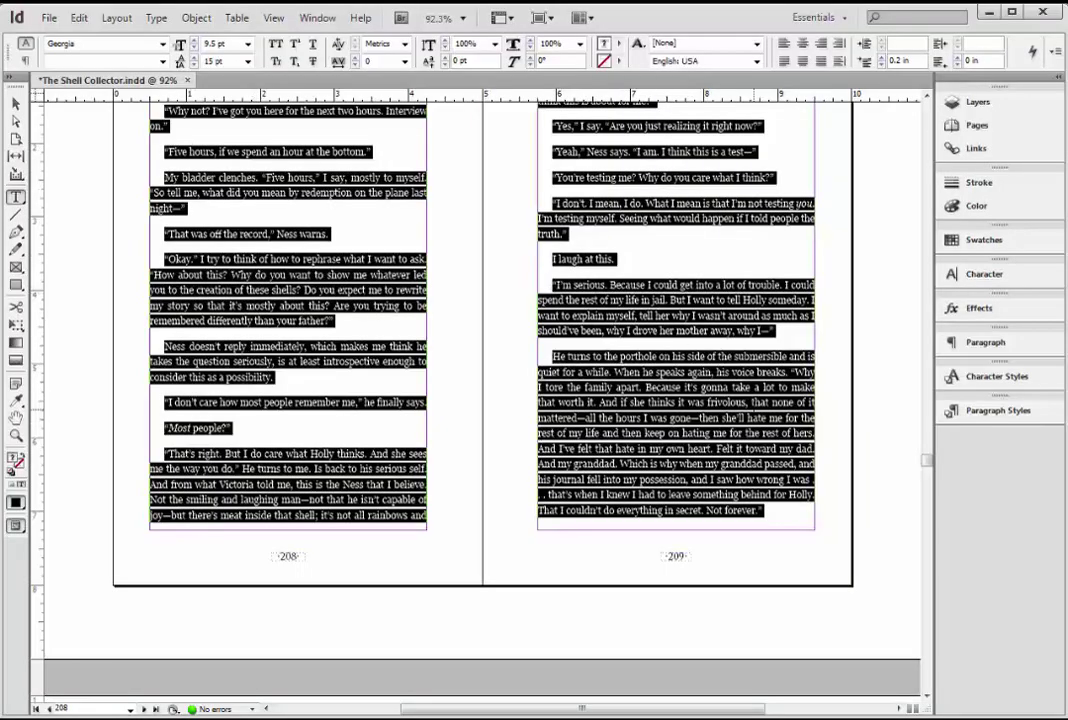
drag(927, 460, 940, 581)
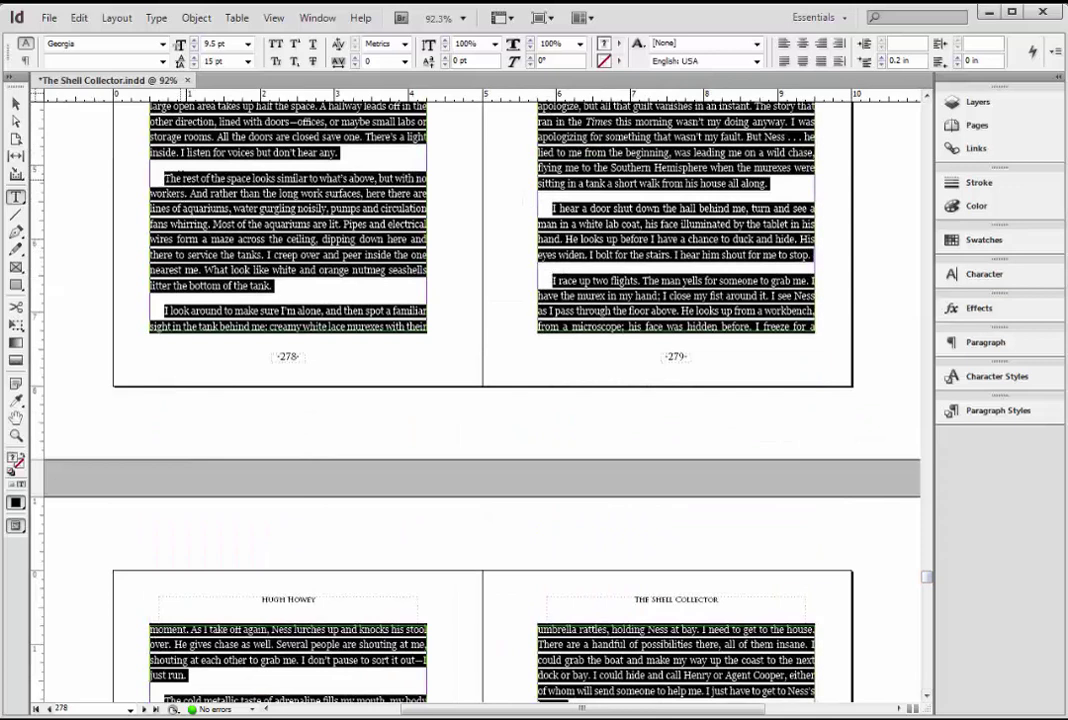
Step: Reapply the Normal paragraph style to the selected manuscript text and set its leading to 15 pt
click(986, 414)
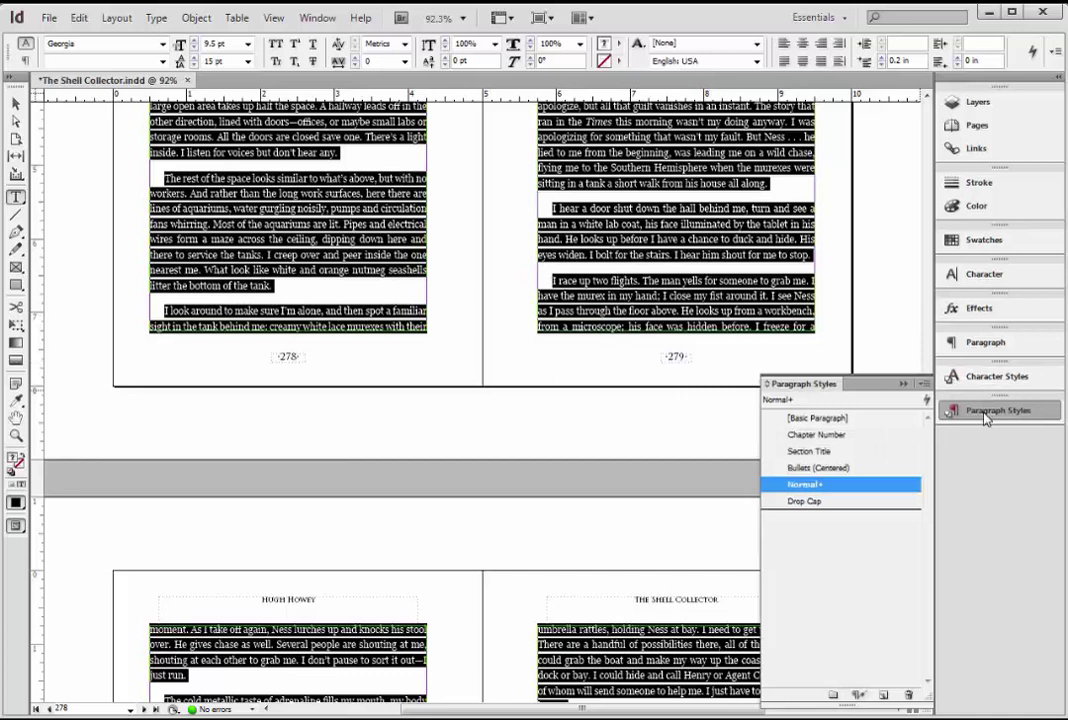
click(802, 488)
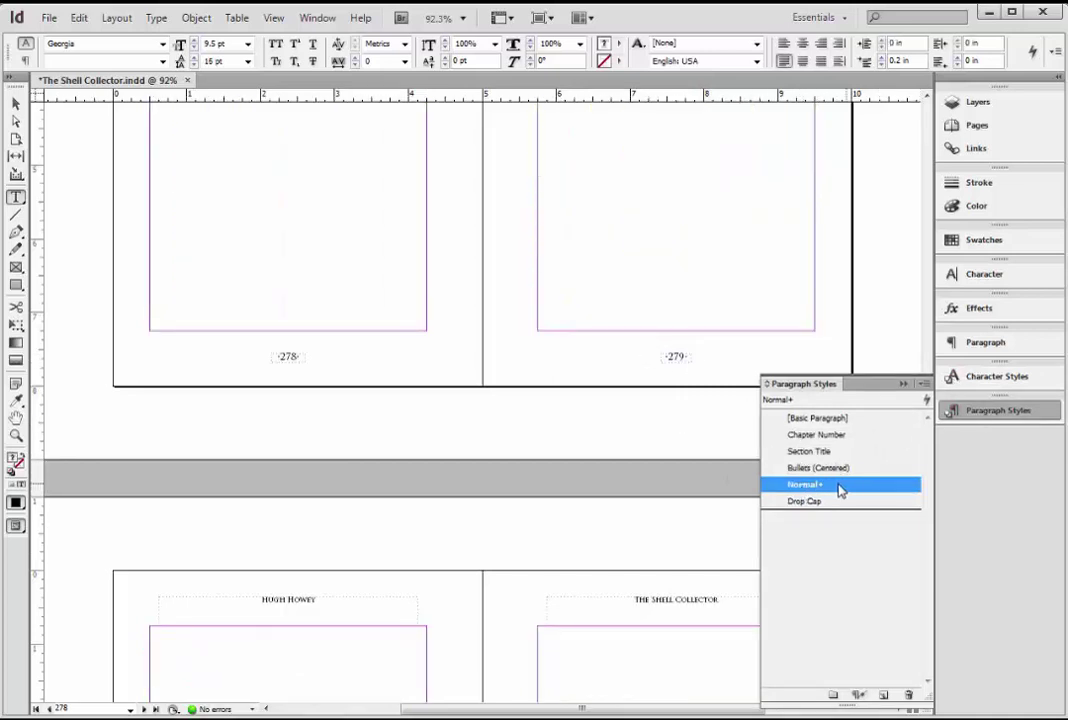
click(903, 390)
scroll(665, 387, up, 15)
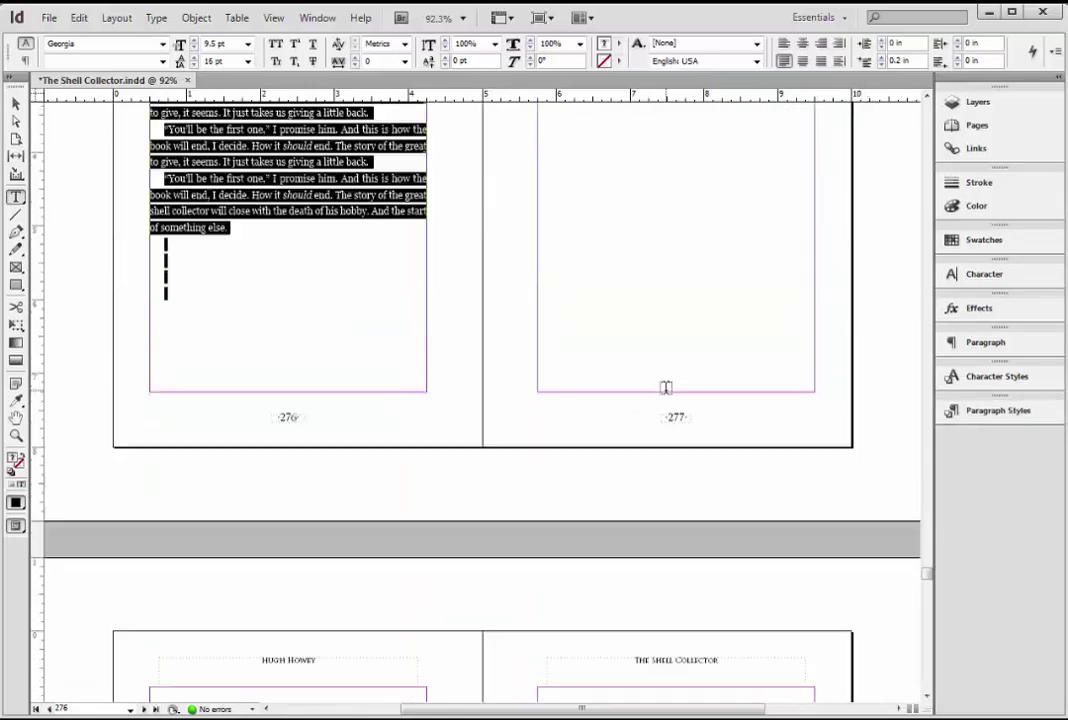
click(194, 65)
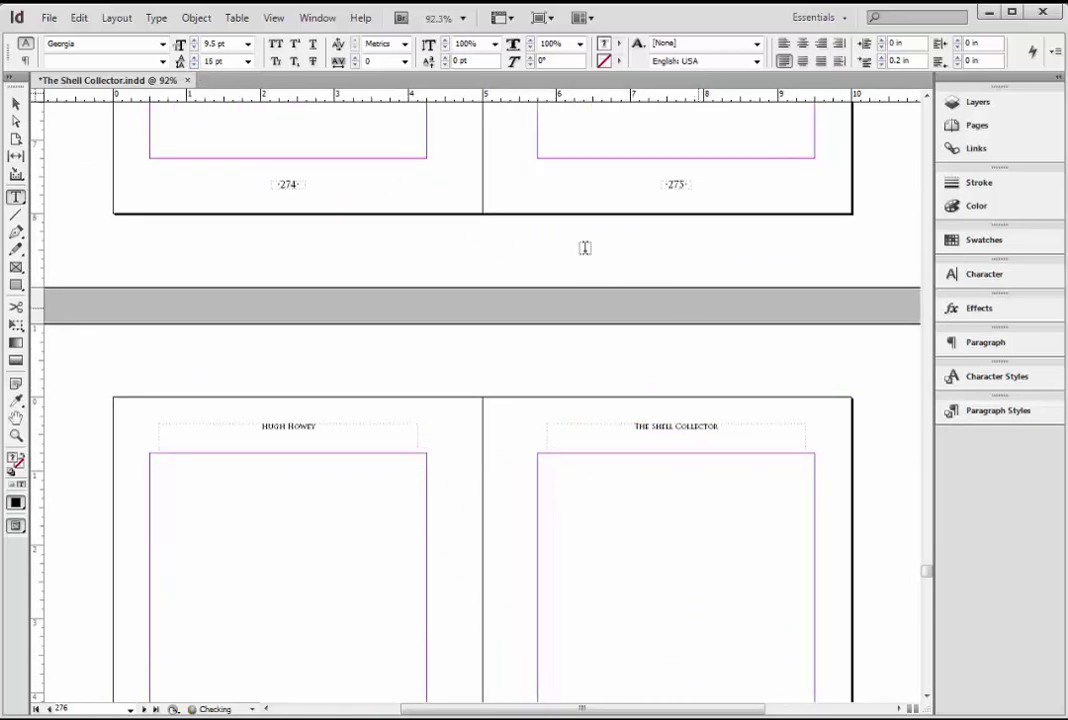
scroll(512, 246, up, 3)
scroll(512, 246, up, 18)
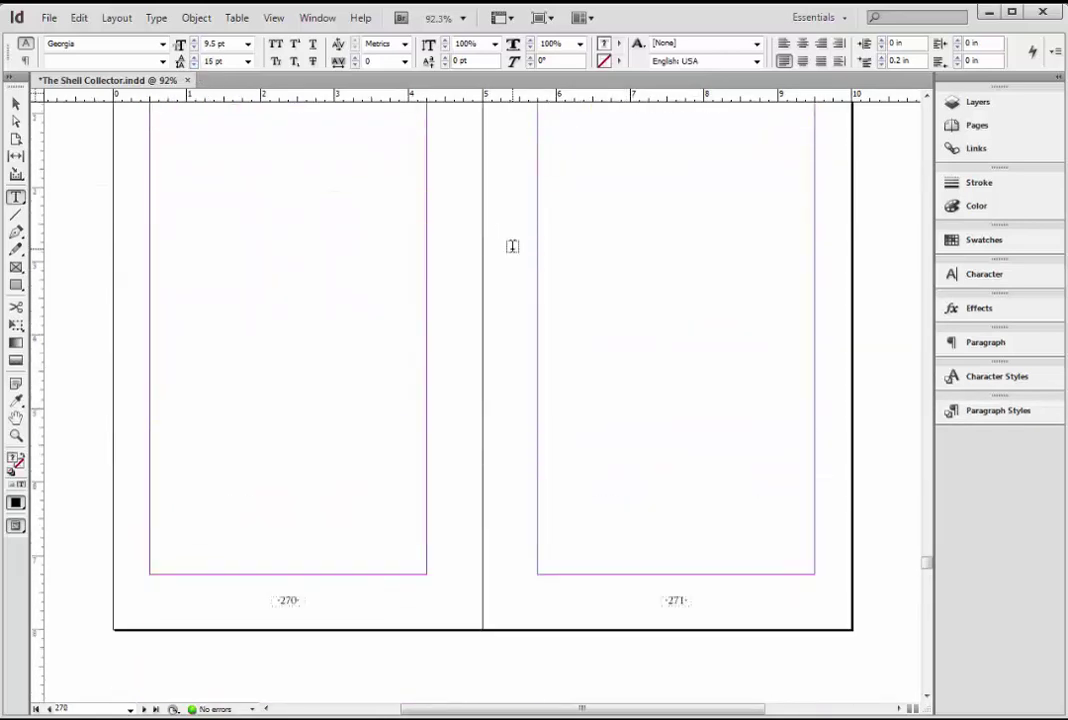
scroll(512, 246, up, 12)
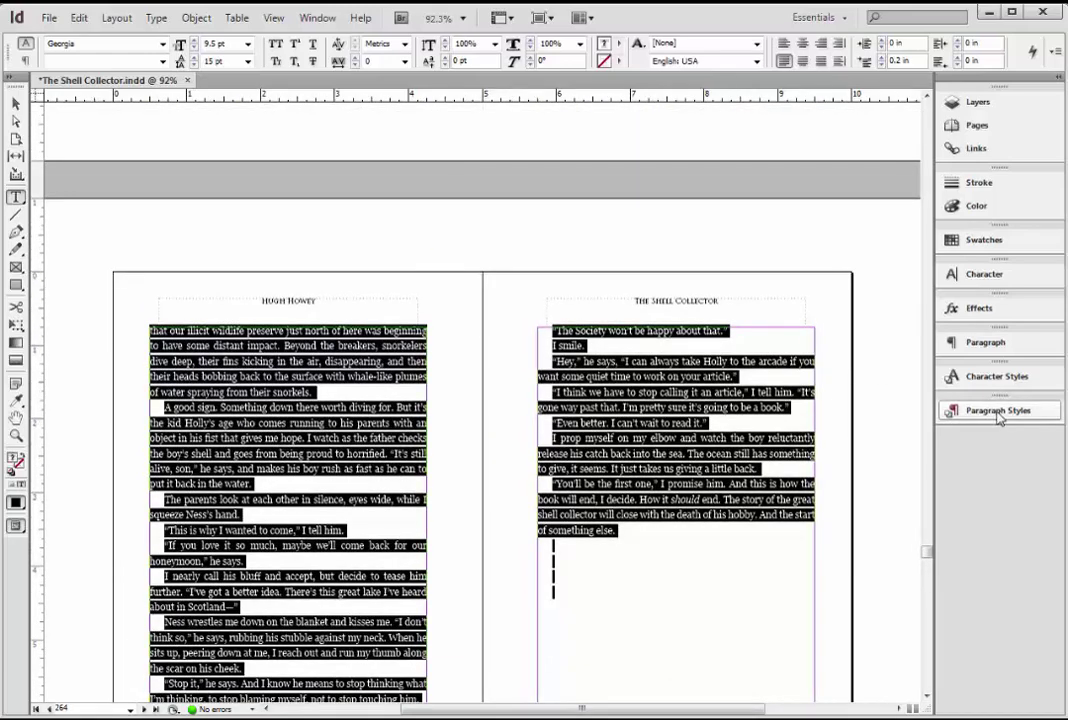
Step: Change the Normal paragraph style's leading to 15 pt in its basic character formats
click(998, 418)
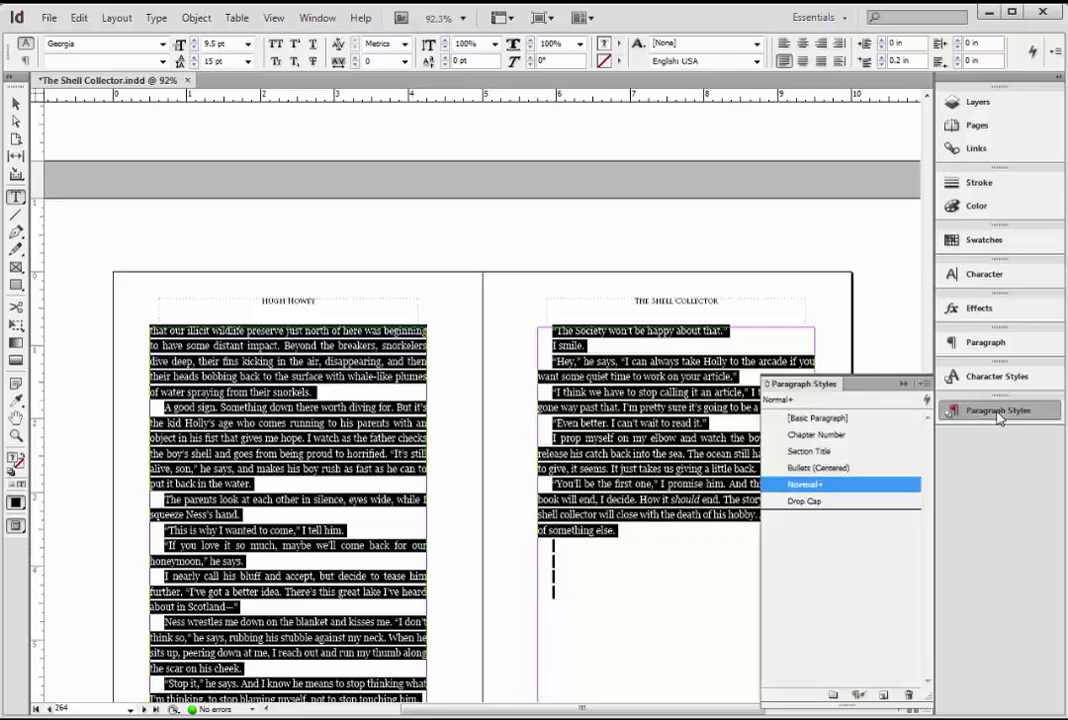
right_click(808, 488)
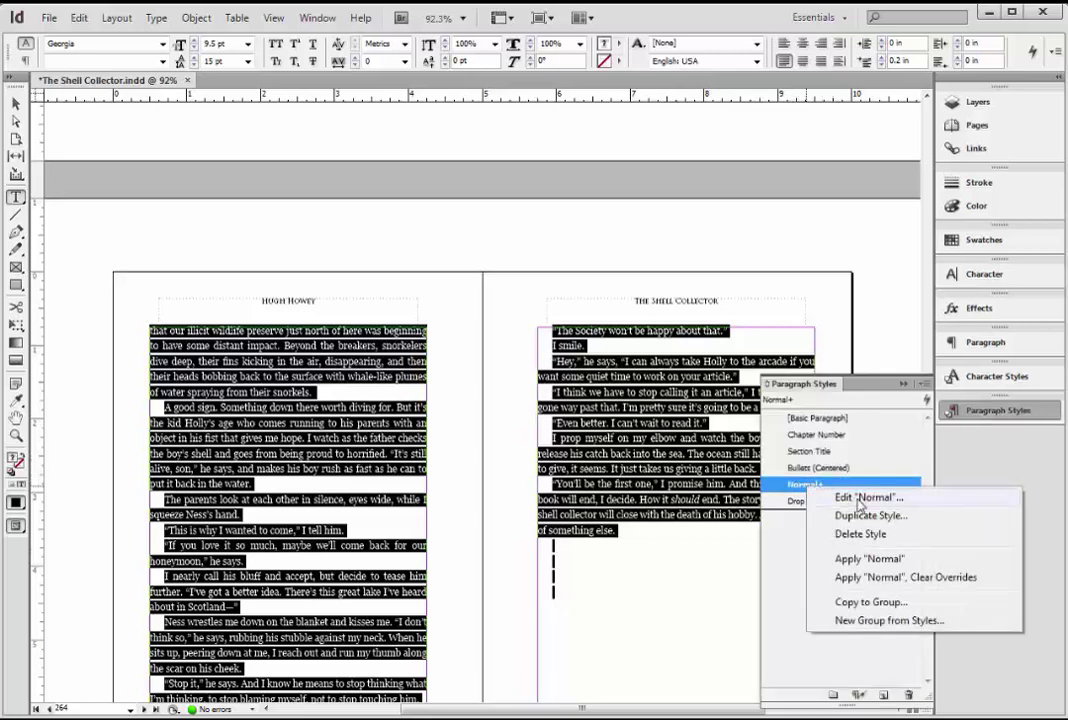
click(850, 497)
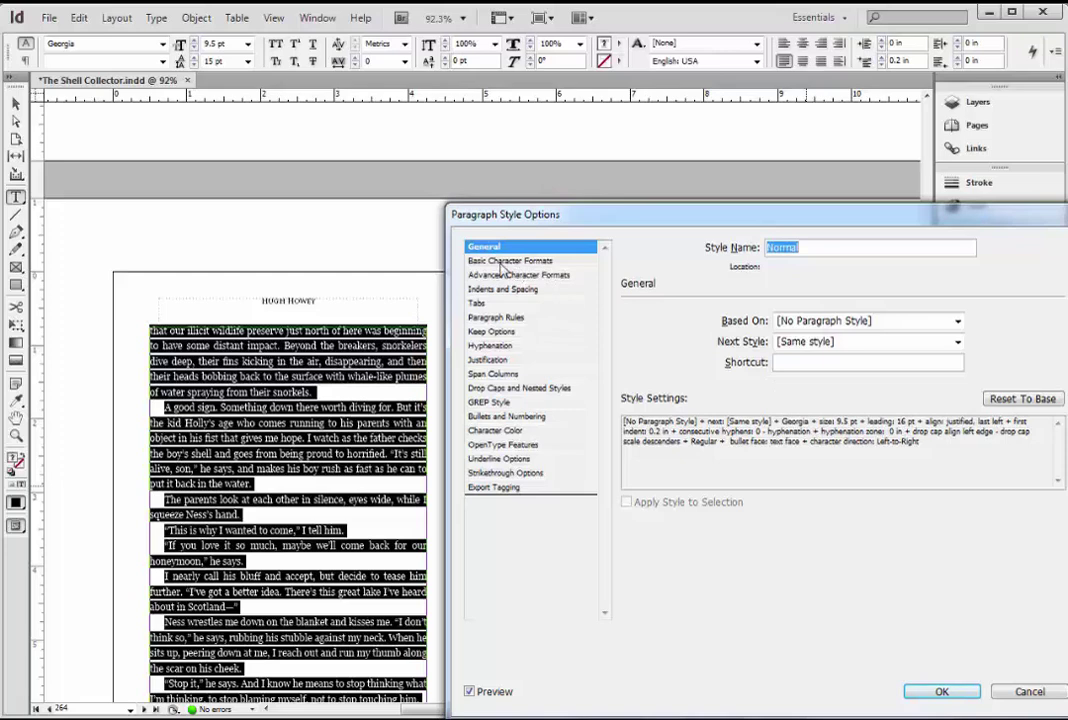
click(518, 262)
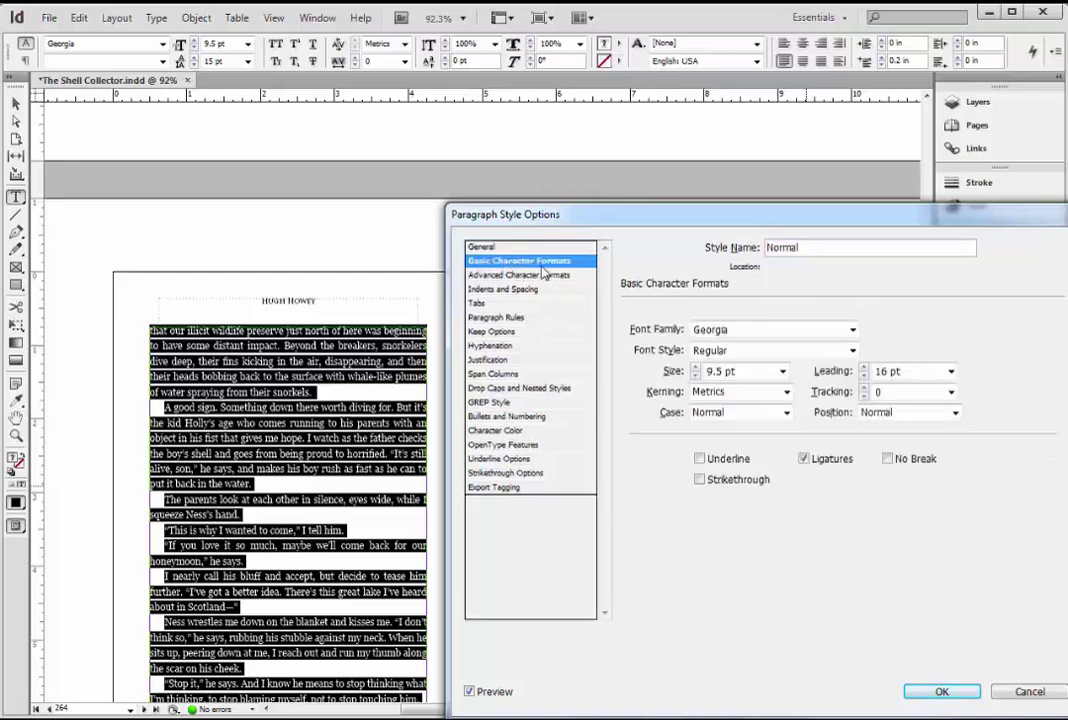
click(851, 330)
click(930, 323)
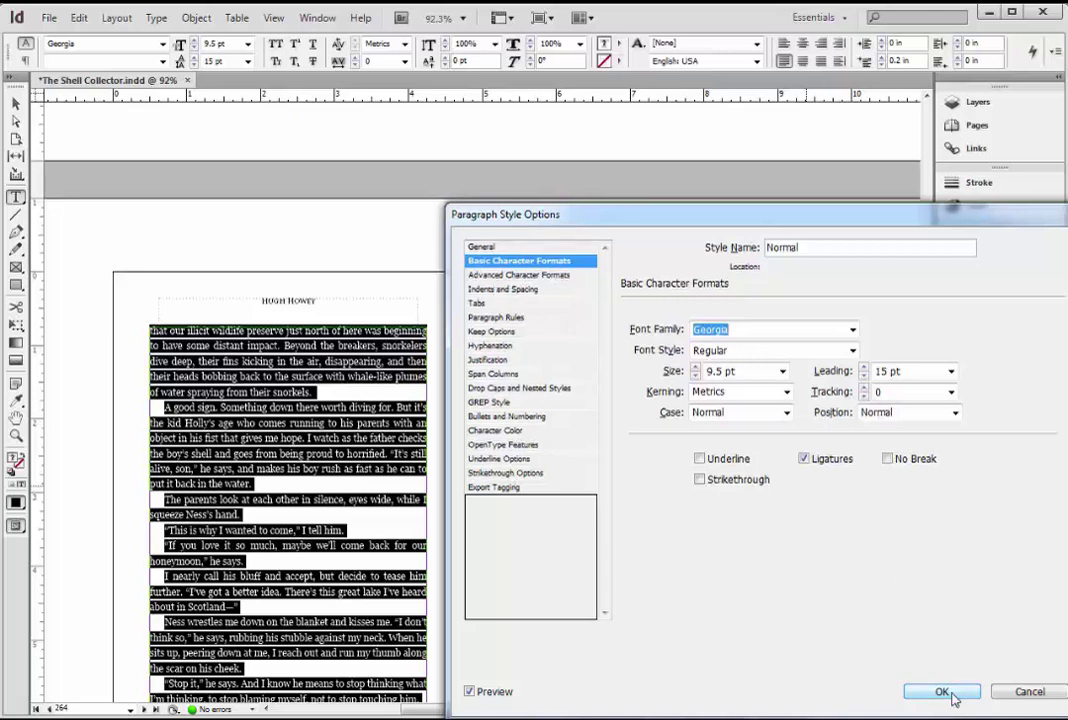
click(506, 276)
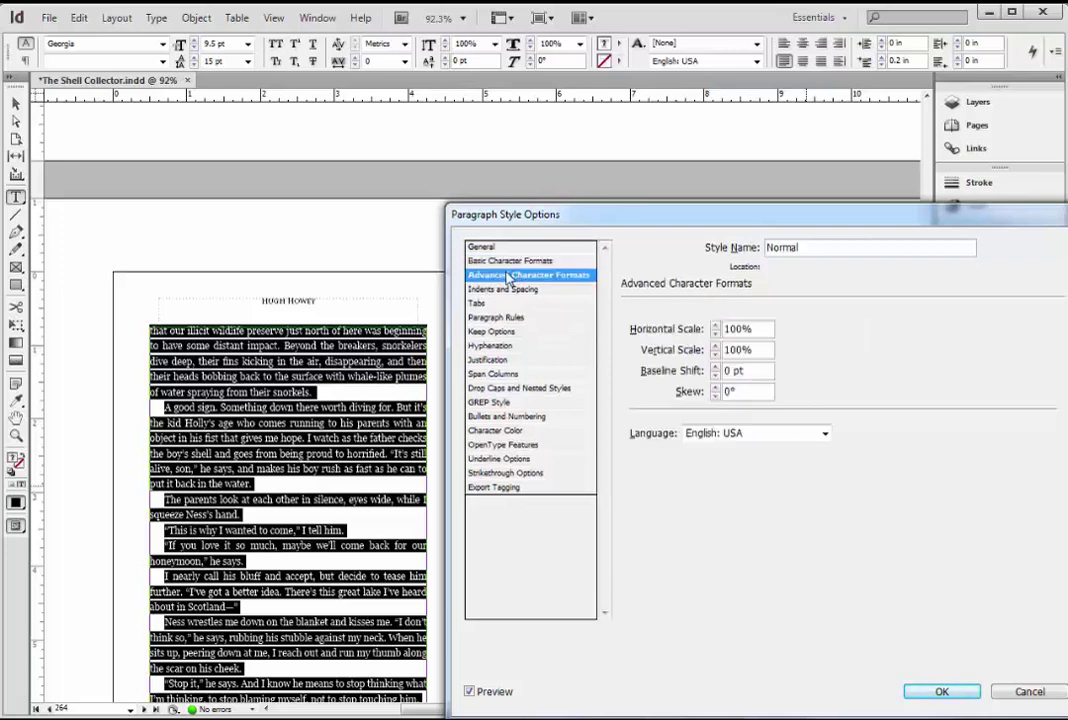
click(510, 261)
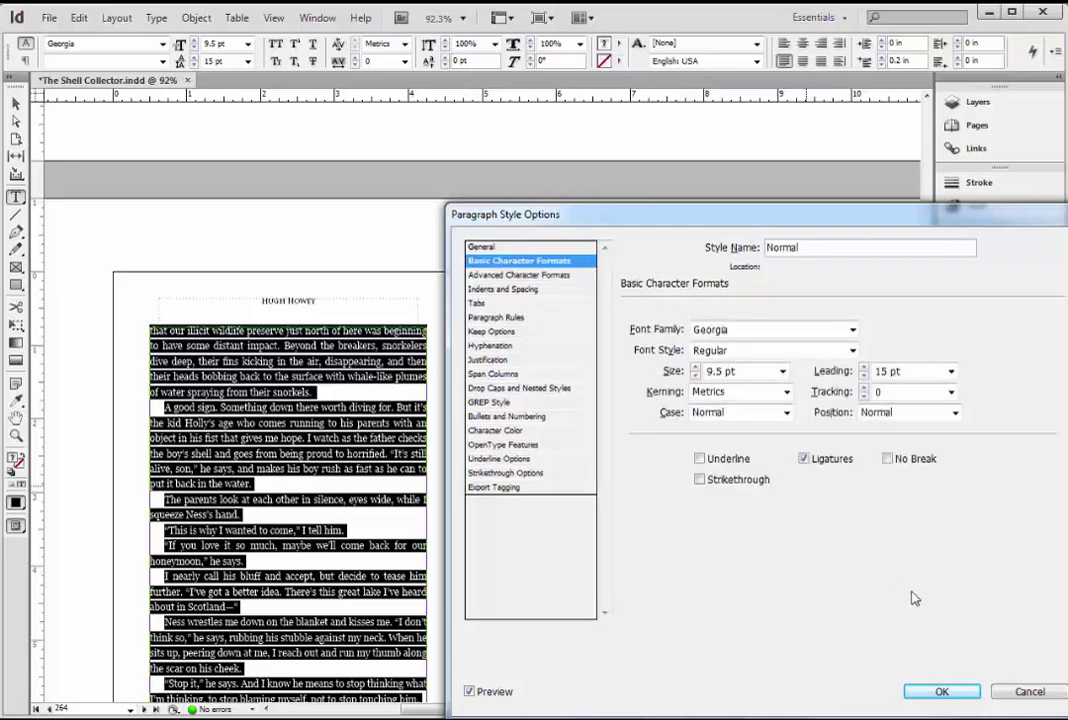
click(943, 693)
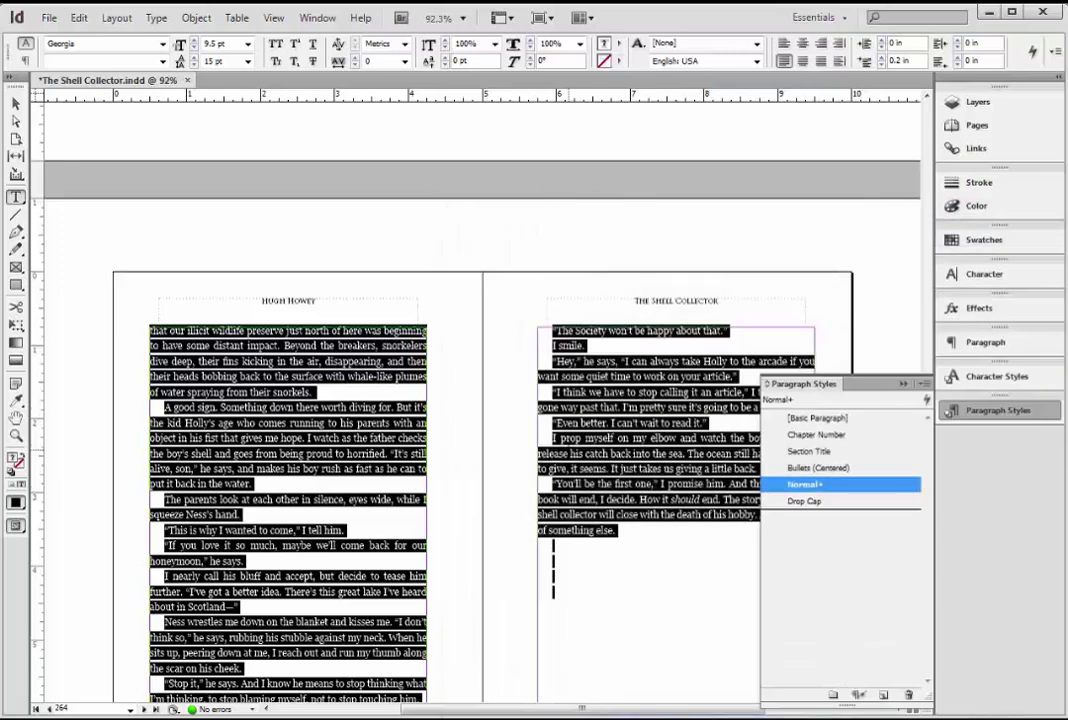
click(833, 340)
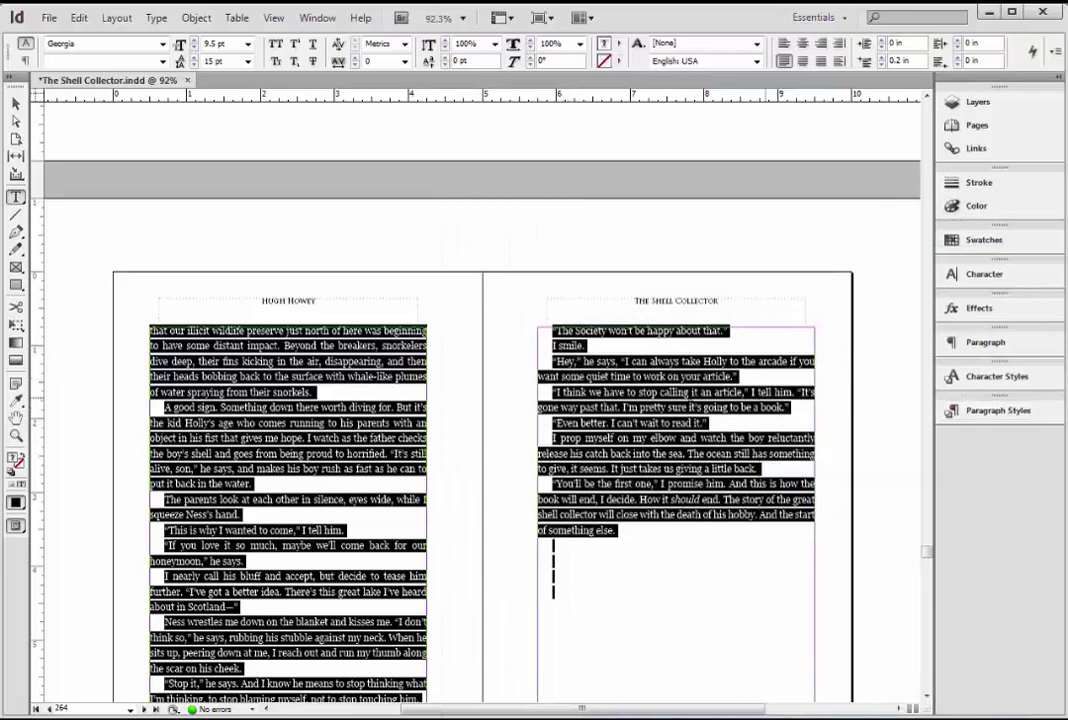
Step: Review the final pages back to page 256 and check the paragraph style applied to the acknowledgements and chapter text
scroll(593, 375, up, 5)
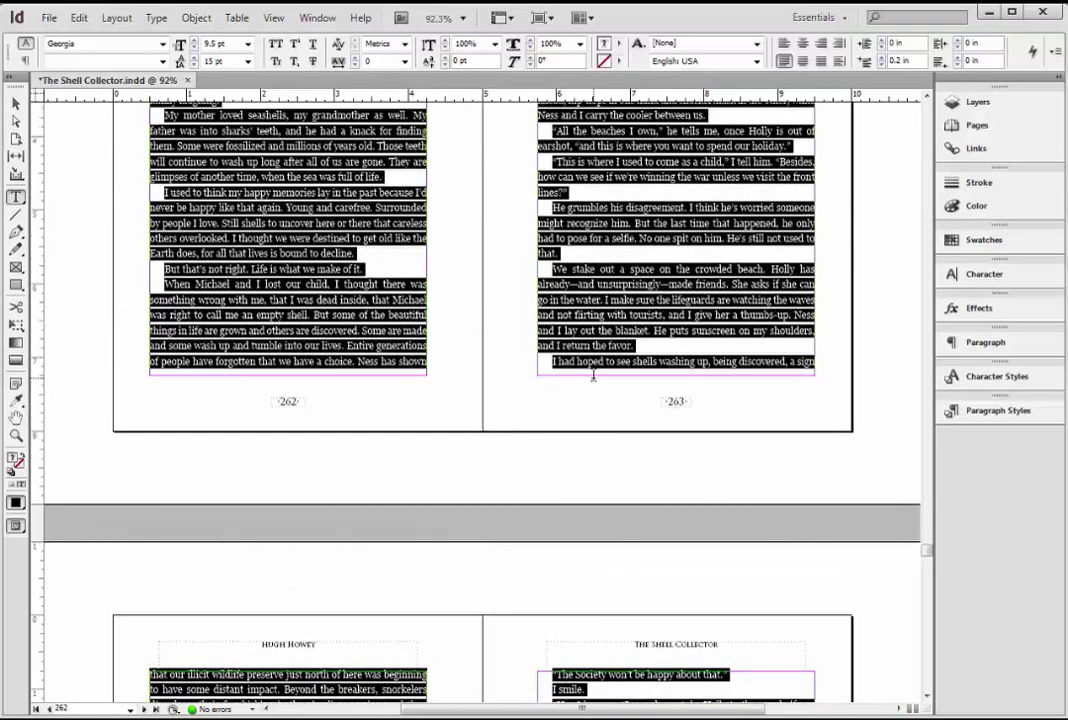
scroll(593, 375, up, 4)
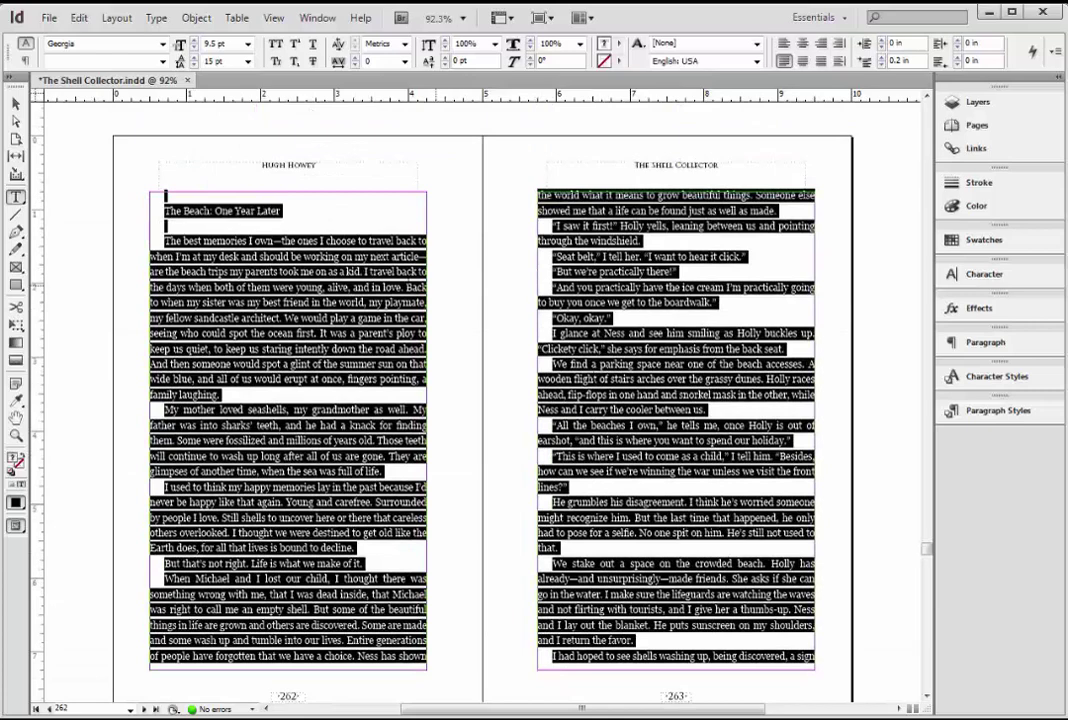
scroll(627, 298, up, 9)
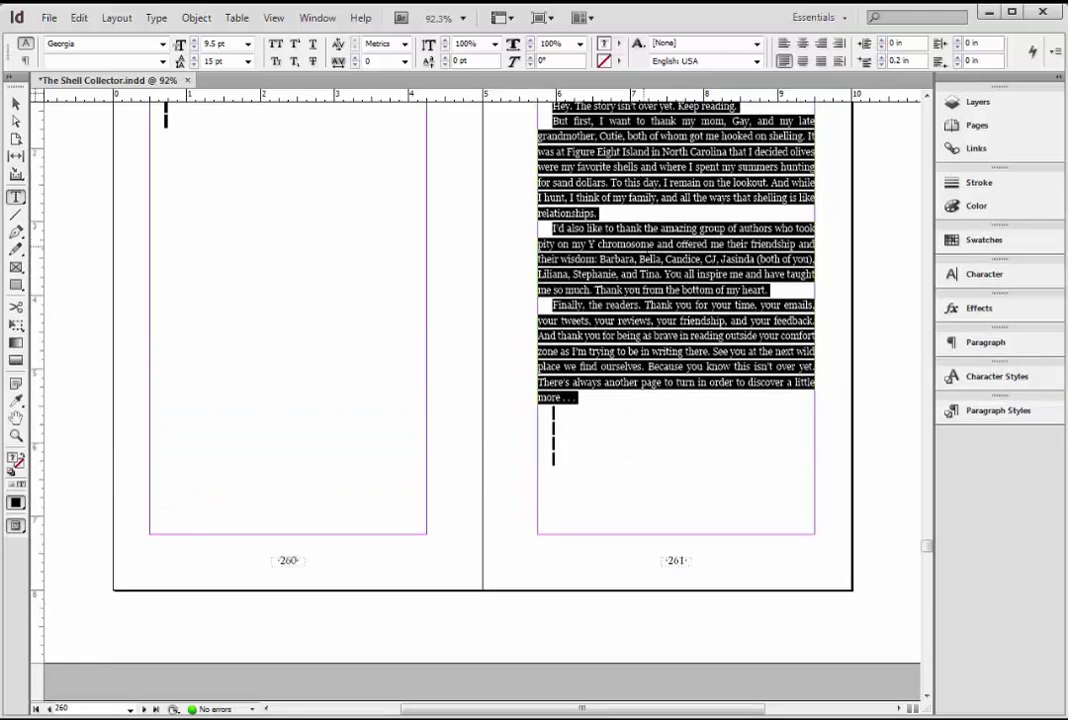
click(1000, 411)
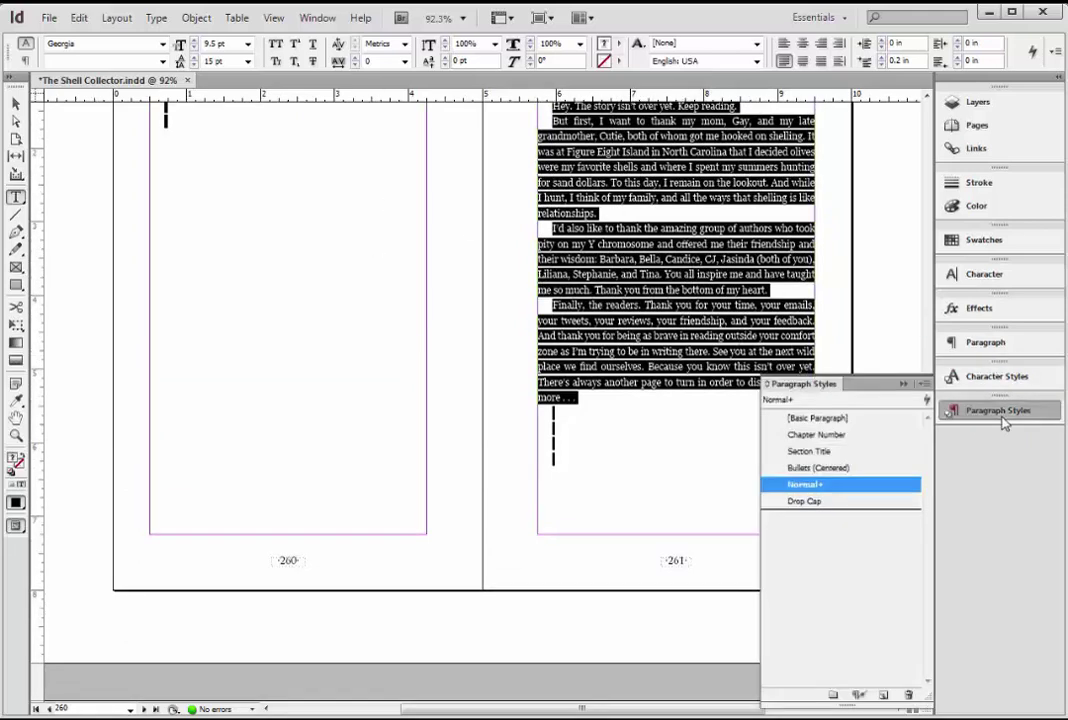
click(680, 333)
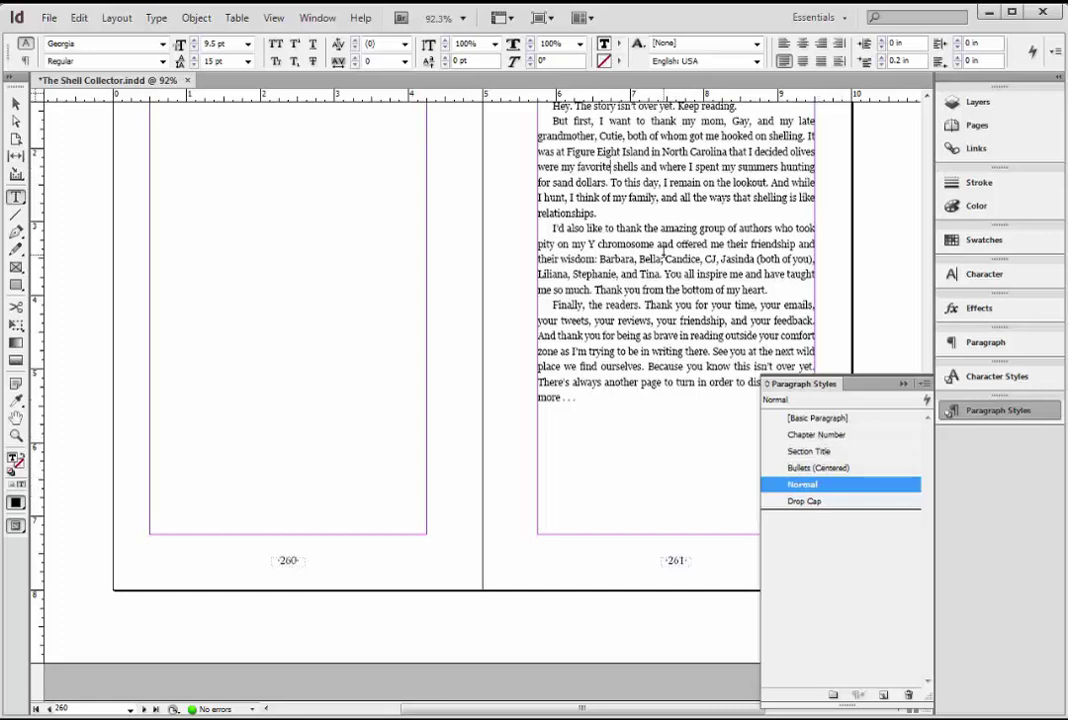
scroll(662, 248, up, 10)
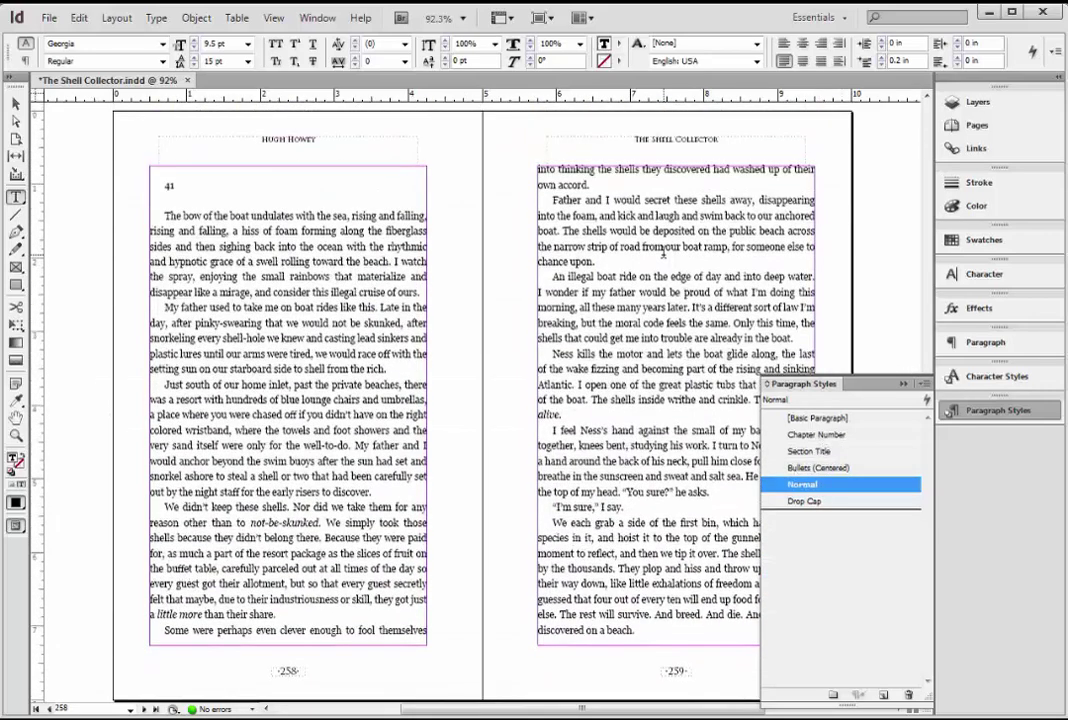
scroll(630, 302, up, 5)
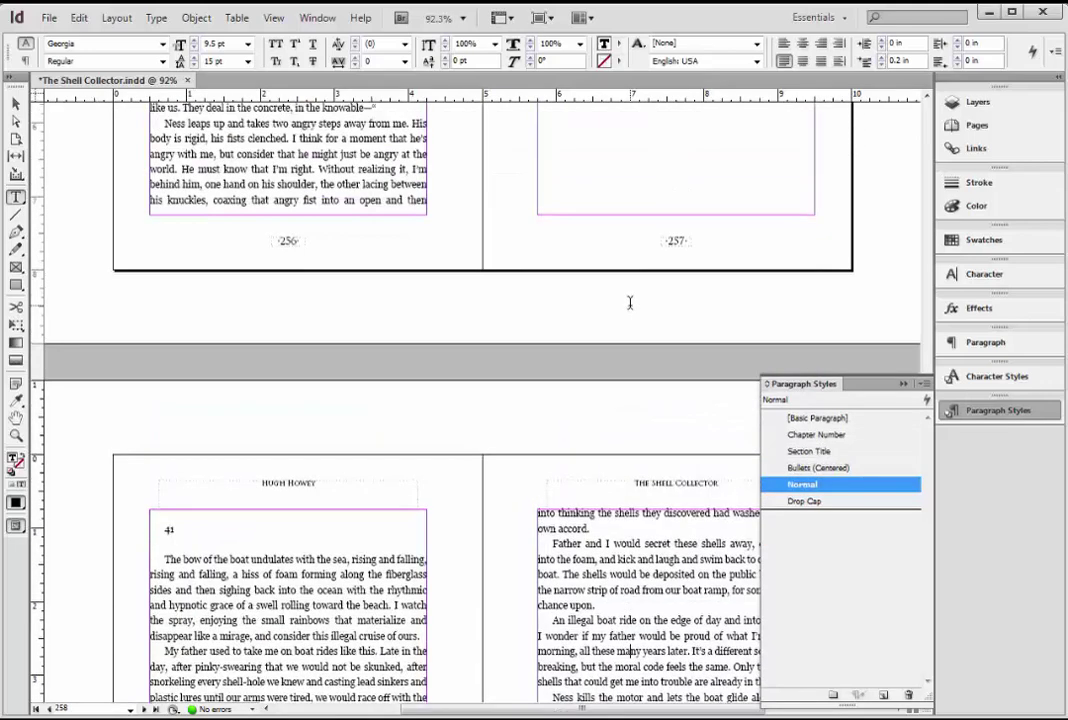
scroll(630, 302, up, 8)
click(630, 306)
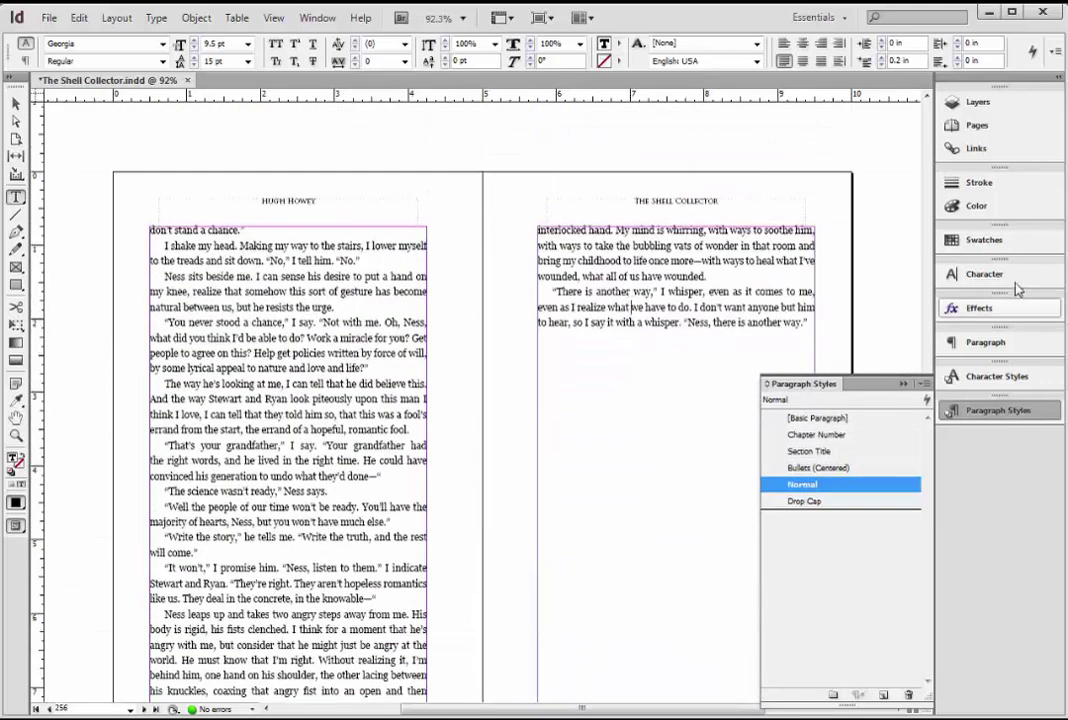
Step: Go back to page 1 with the -0- chapter opening
click(1005, 125)
drag(928, 424, 928, 170)
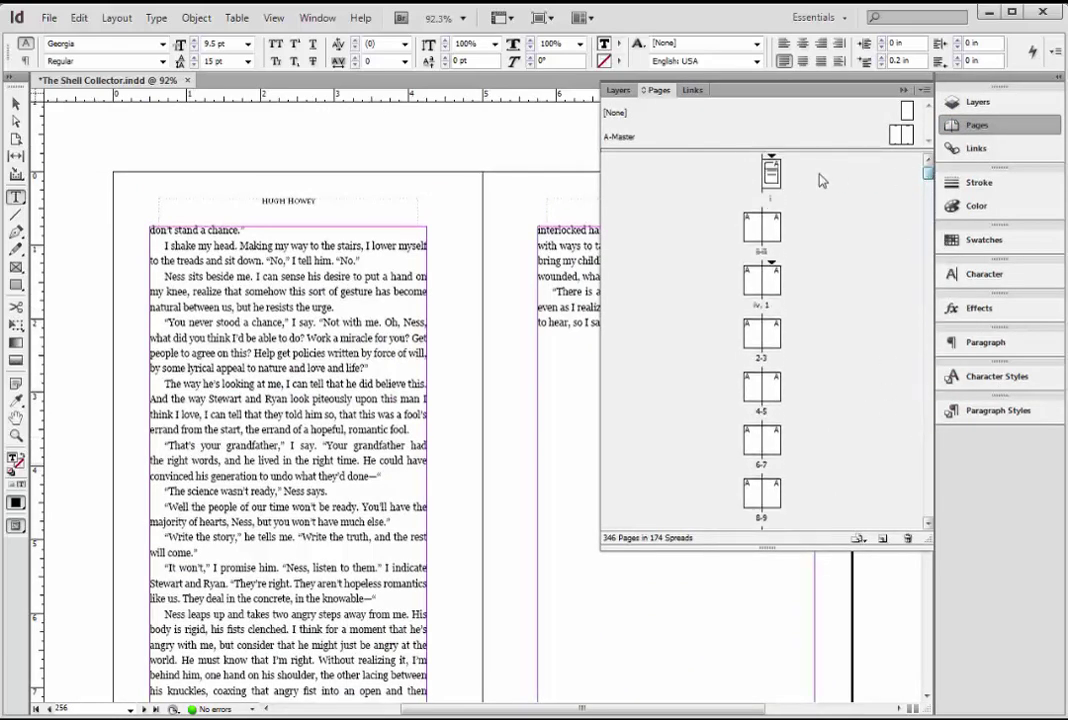
double_click(771, 282)
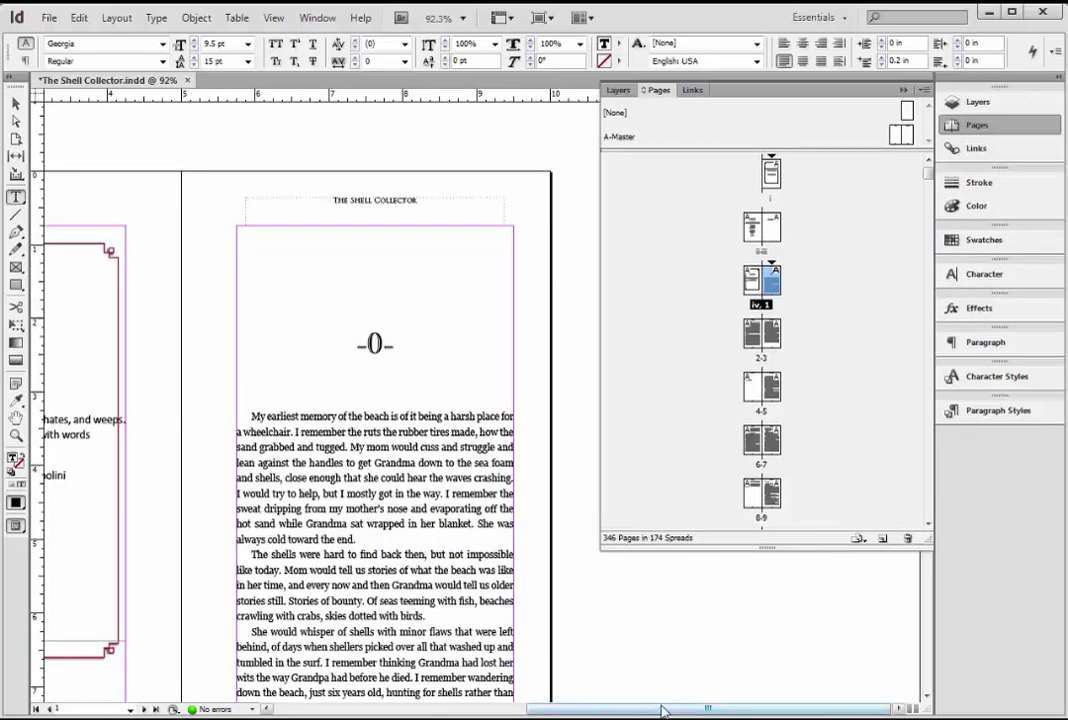
Step: Review the opening pages from The Beach section page to the start of chapter 2 on page 9, and return to page 1
drag(662, 710, 565, 709)
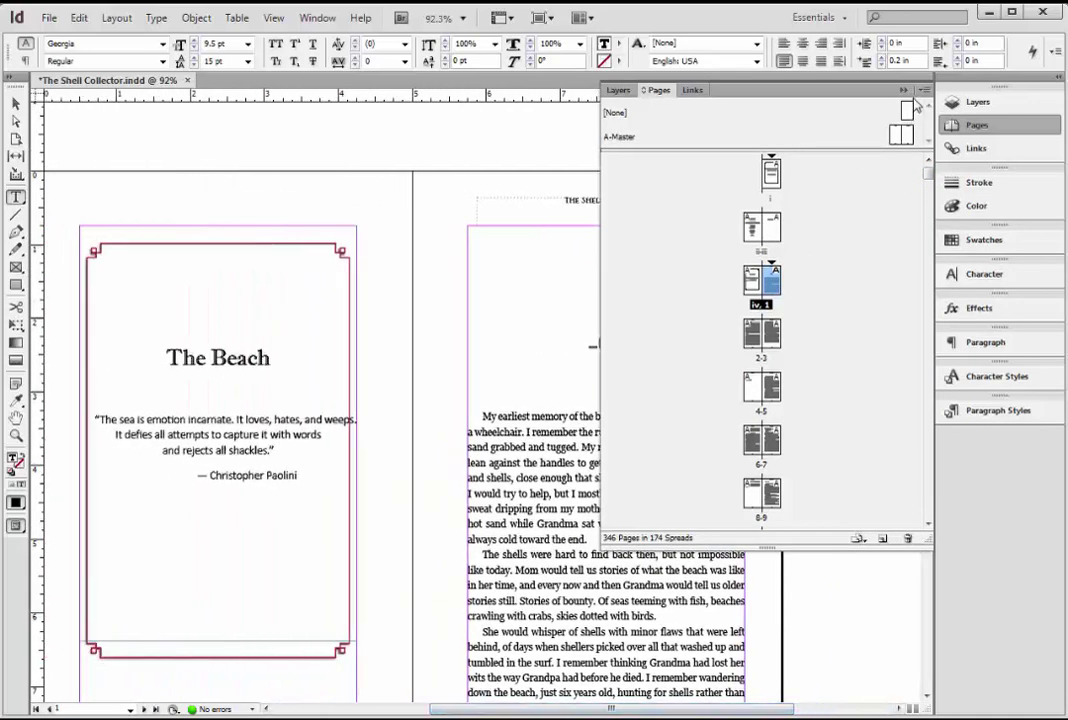
click(476, 353)
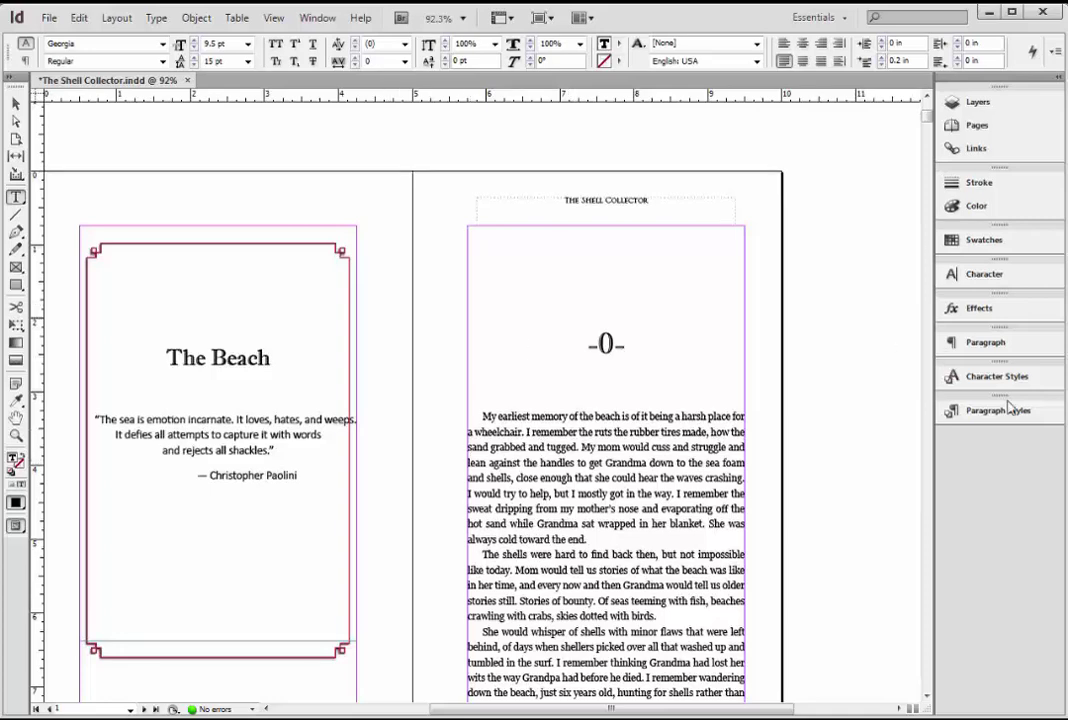
click(484, 419)
drag(615, 712, 590, 712)
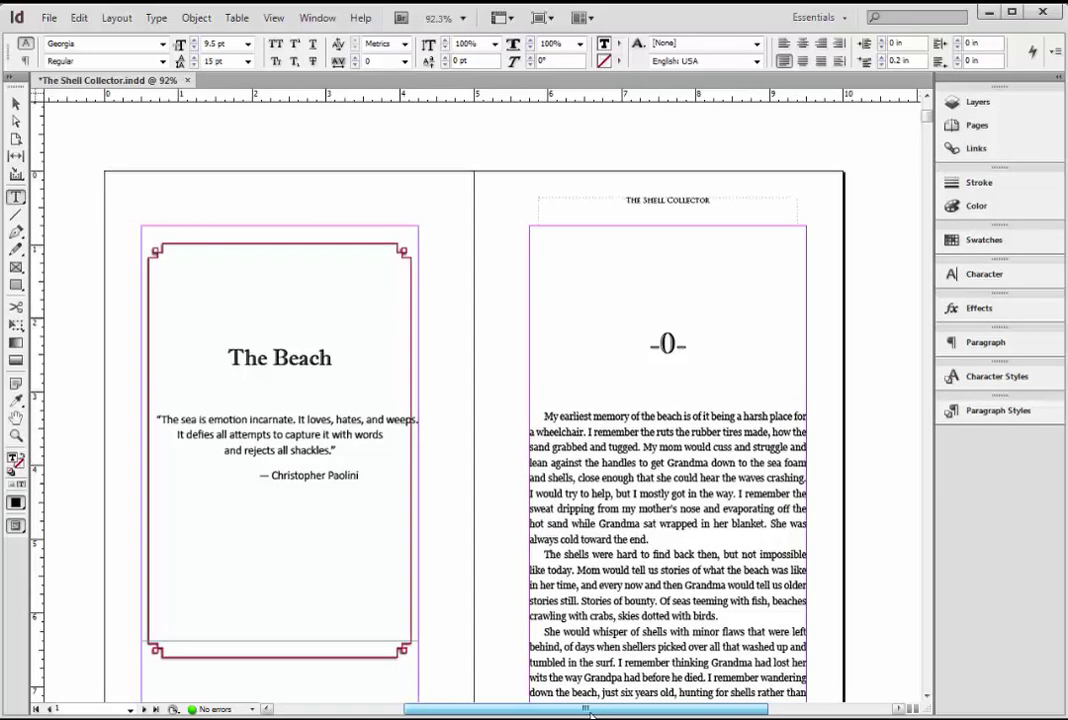
scroll(657, 441, down, 10)
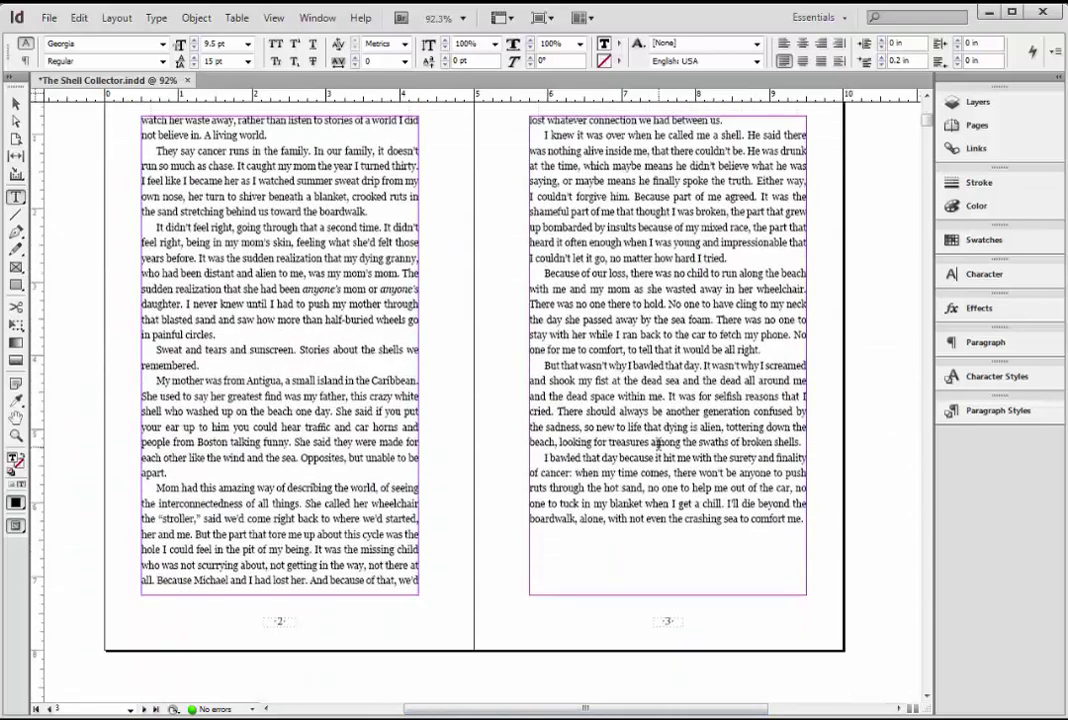
scroll(657, 441, down, 20)
scroll(658, 443, down, 15)
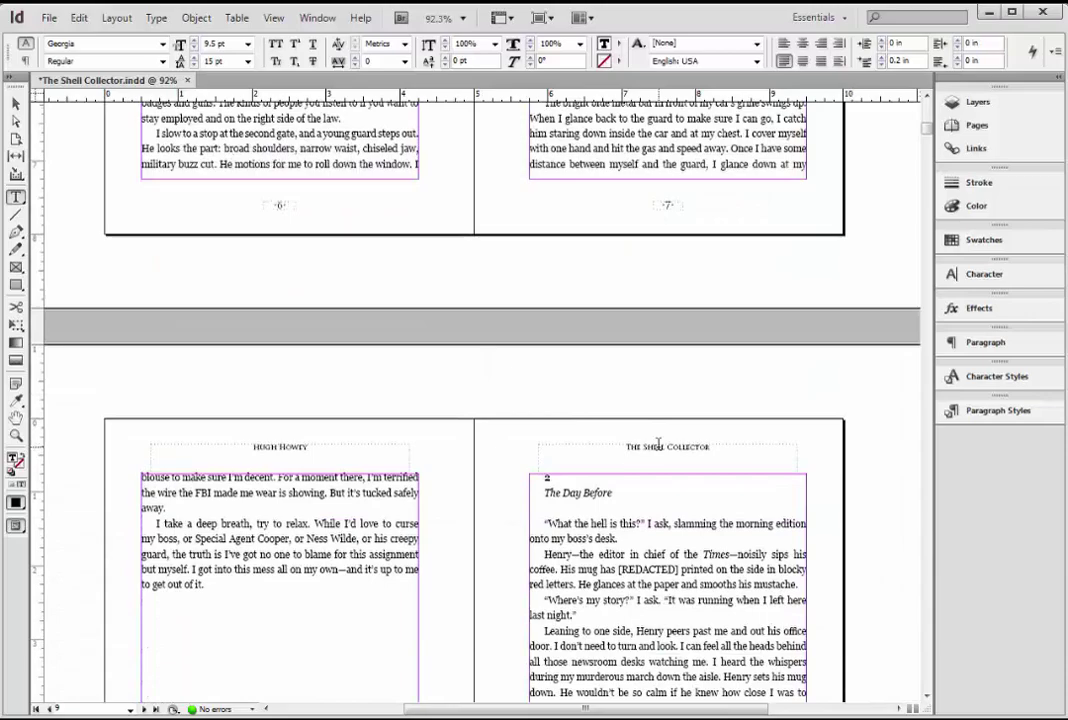
scroll(658, 445, up, 20)
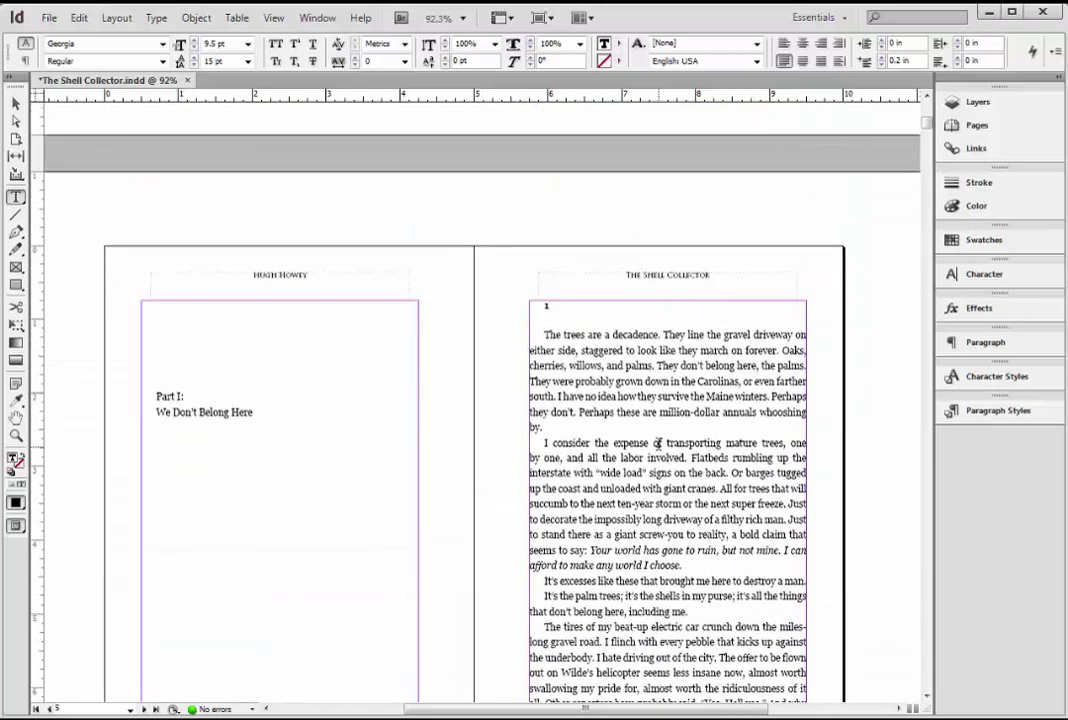
scroll(657, 441, up, 15)
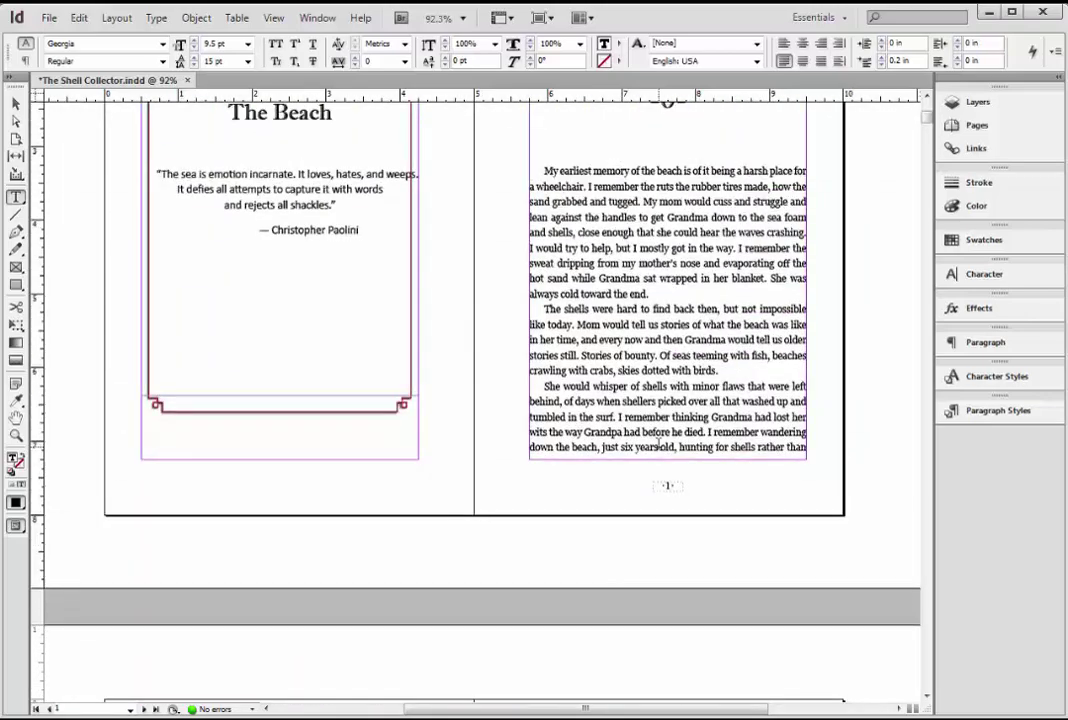
scroll(658, 443, up, 4)
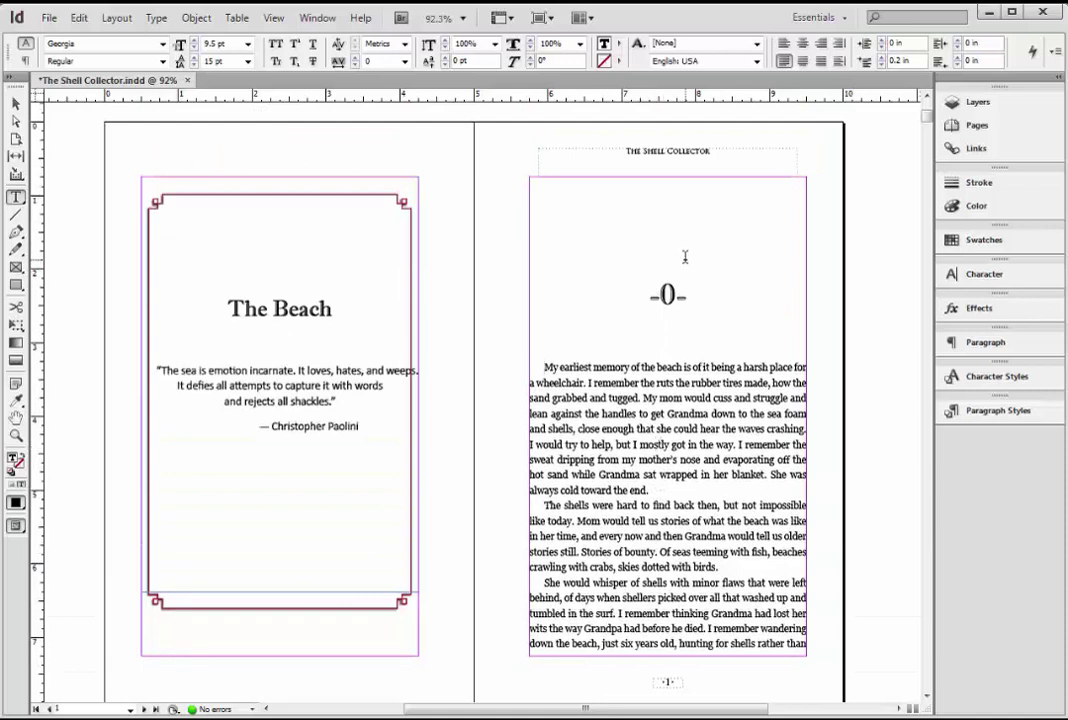
Step: Check the character formatting of the -0- chapter number on page 1
click(544, 367)
double_click(660, 293)
click(613, 297)
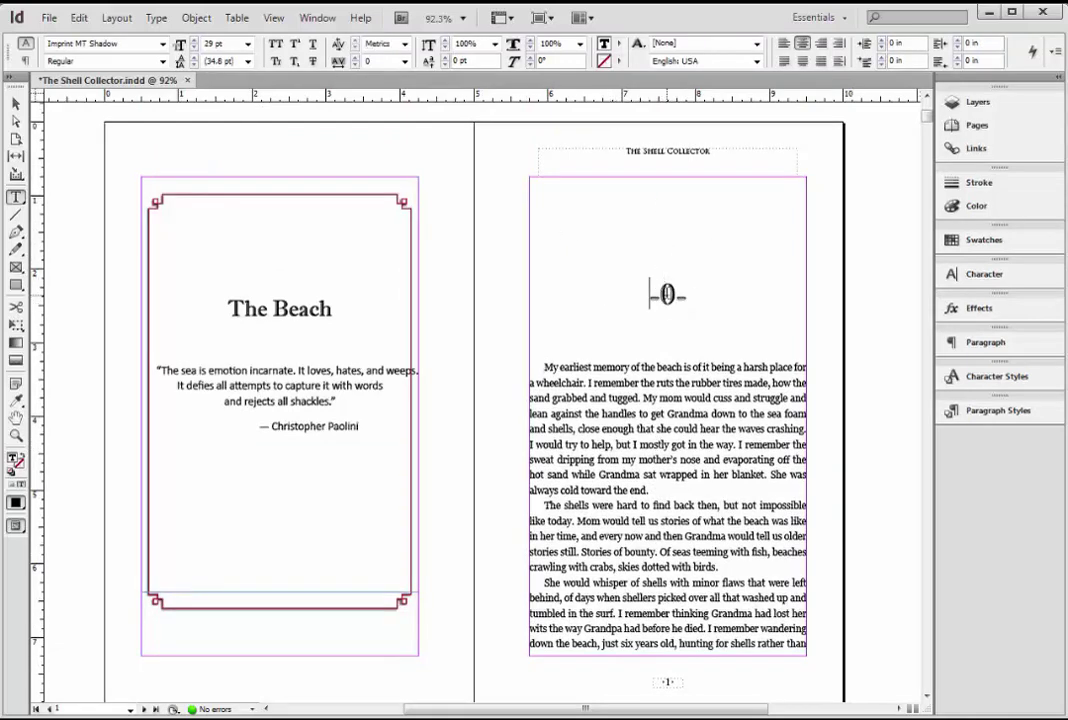
triple_click(652, 297)
click(615, 293)
Step: Apply the Chapter Number paragraph style to the chapter heading 1 on page 5
scroll(605, 277, down, 15)
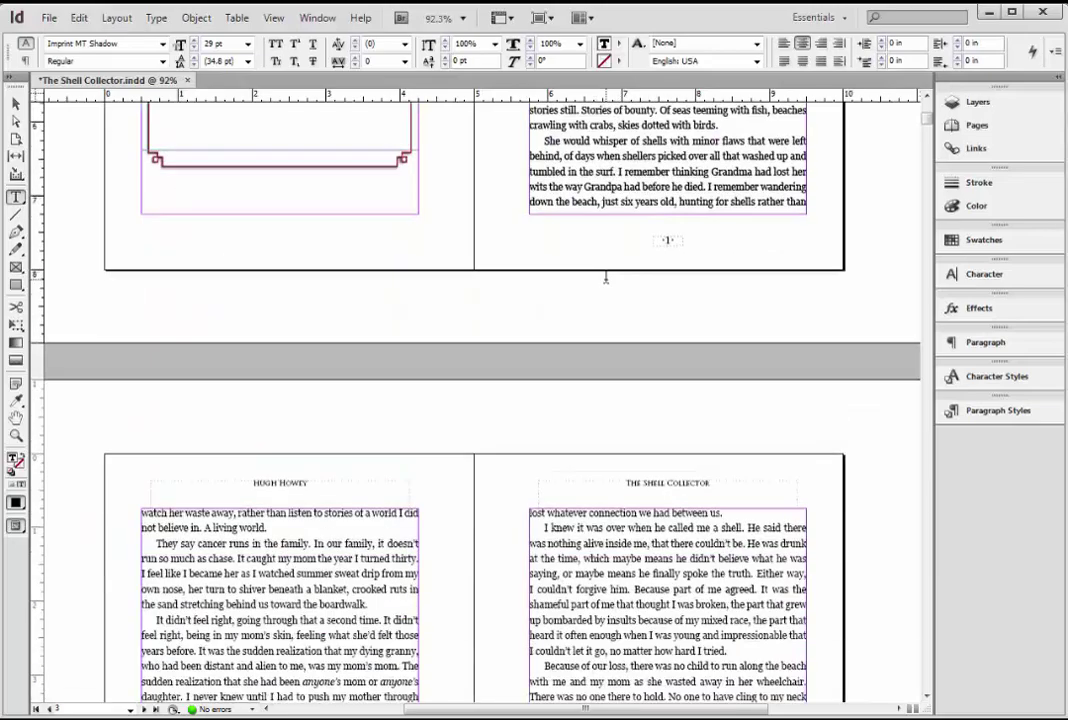
scroll(605, 277, down, 3)
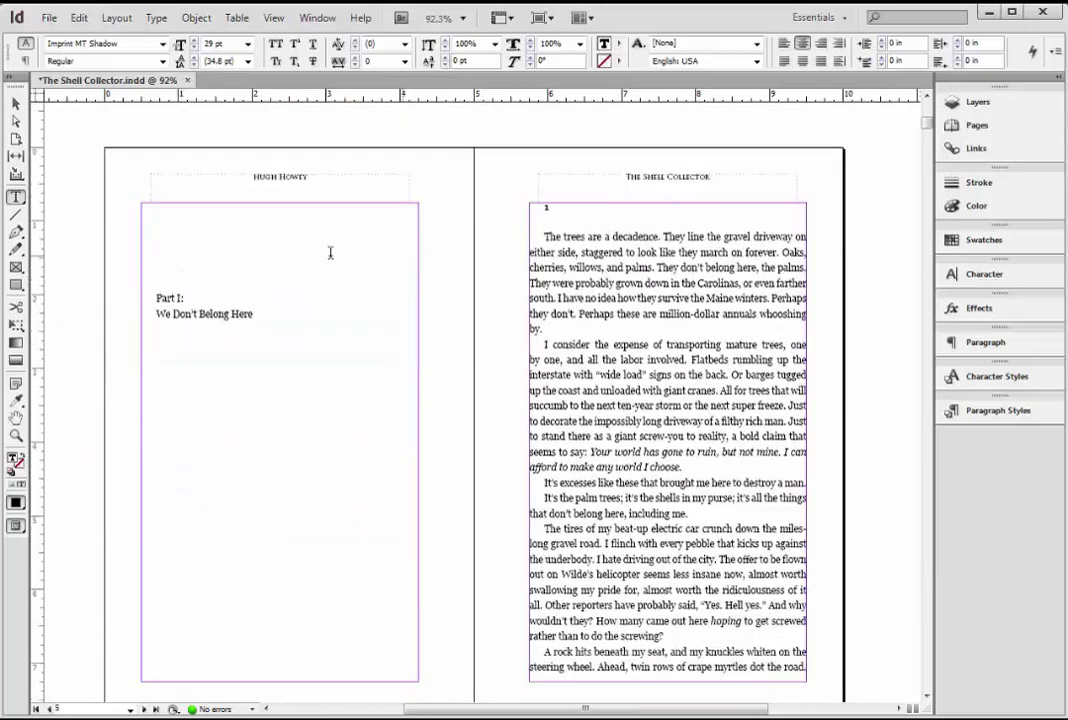
click(546, 208)
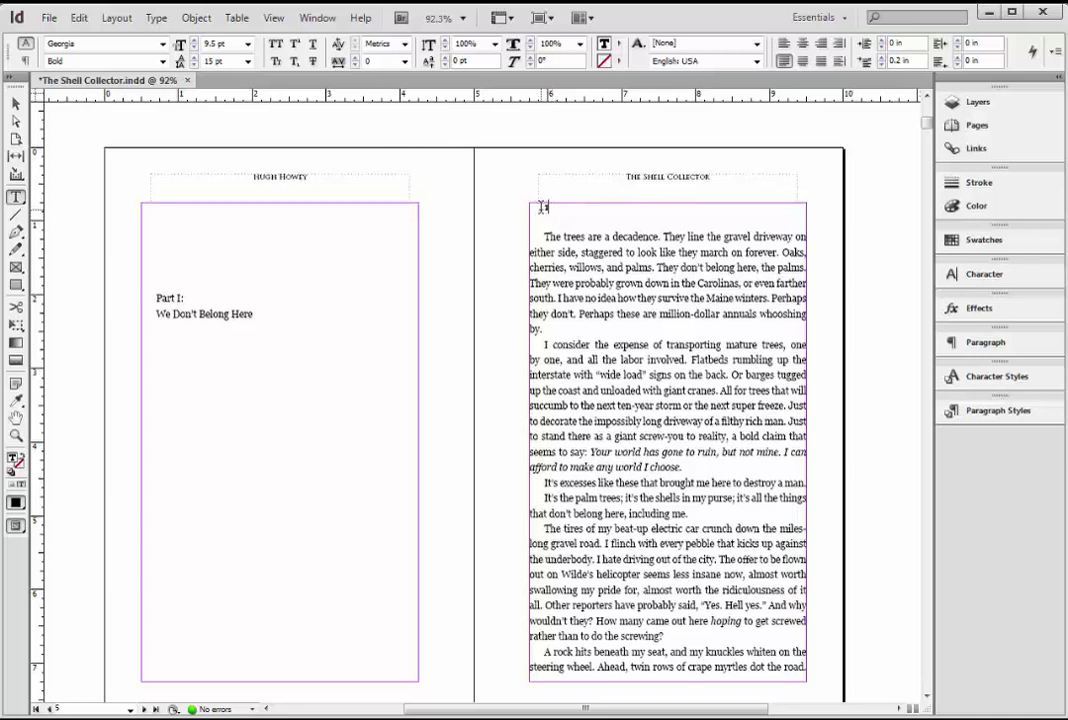
click(990, 410)
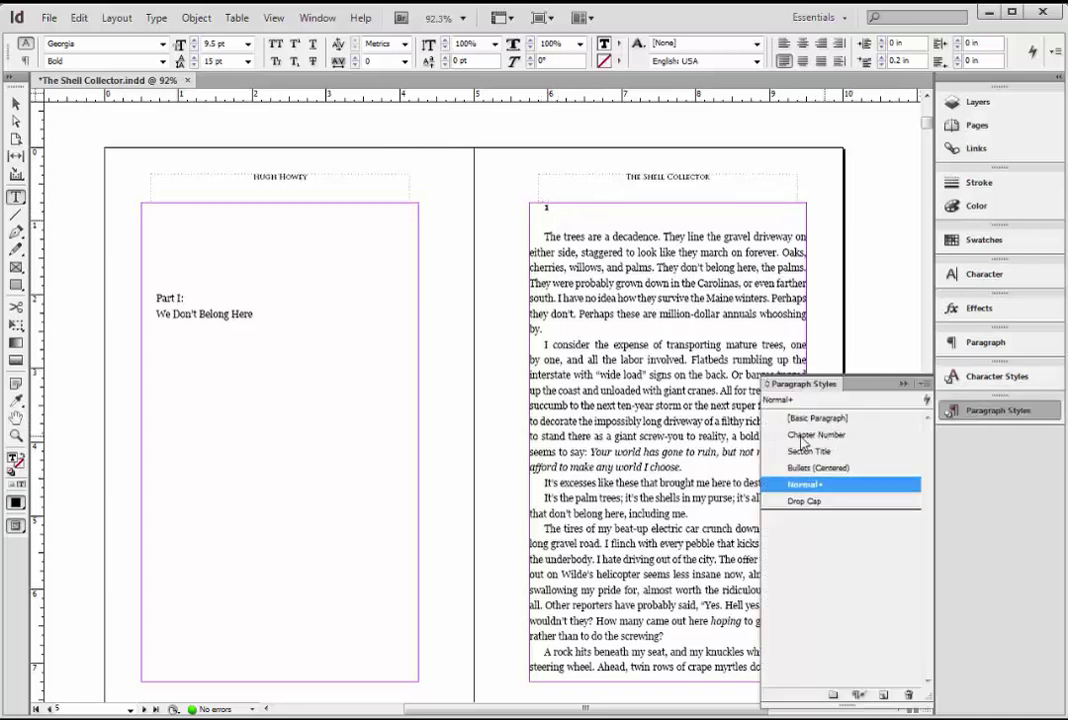
click(838, 437)
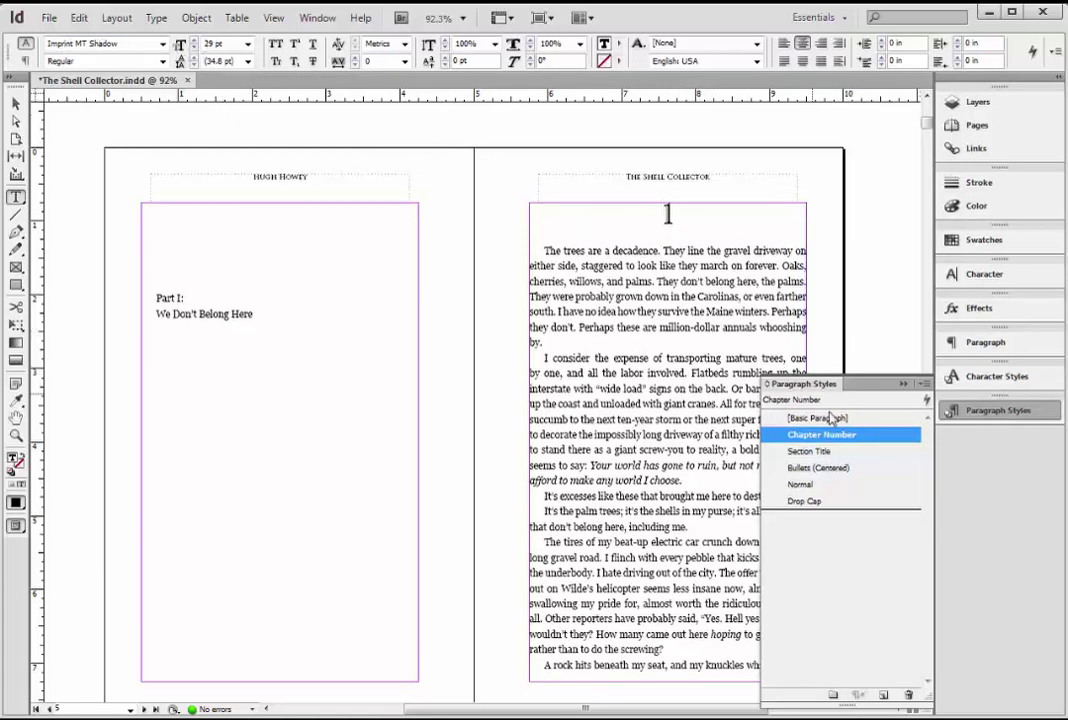
Step: Check the basic character formats in the Chapter Number paragraph style's options and close them without changes
right_click(840, 445)
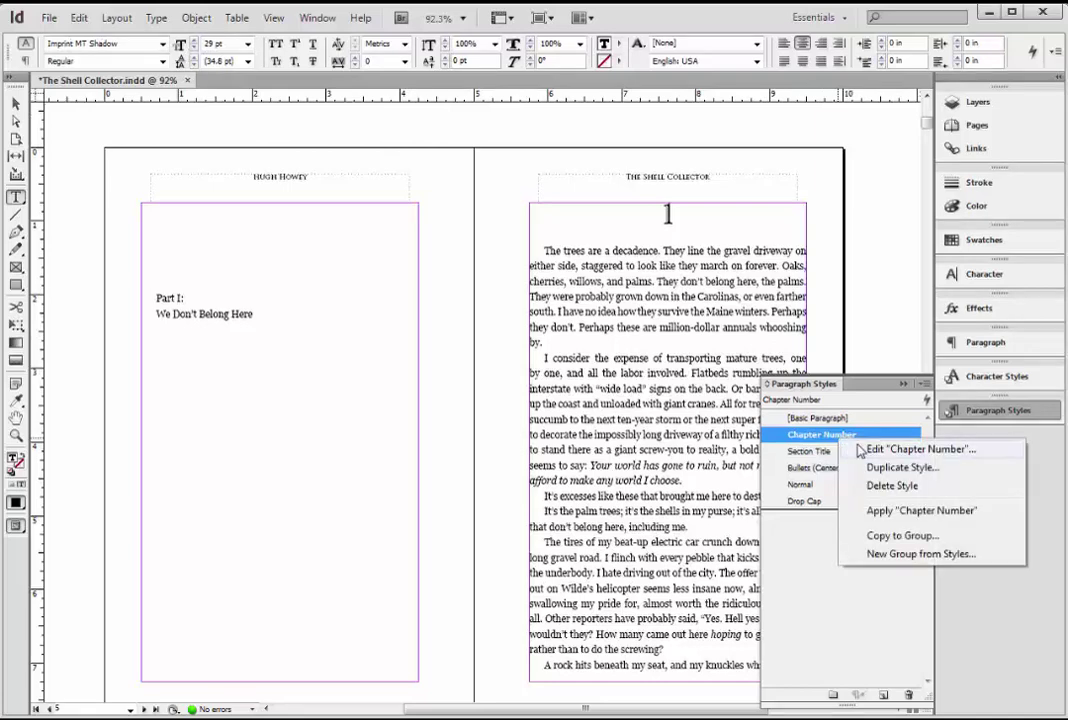
click(889, 455)
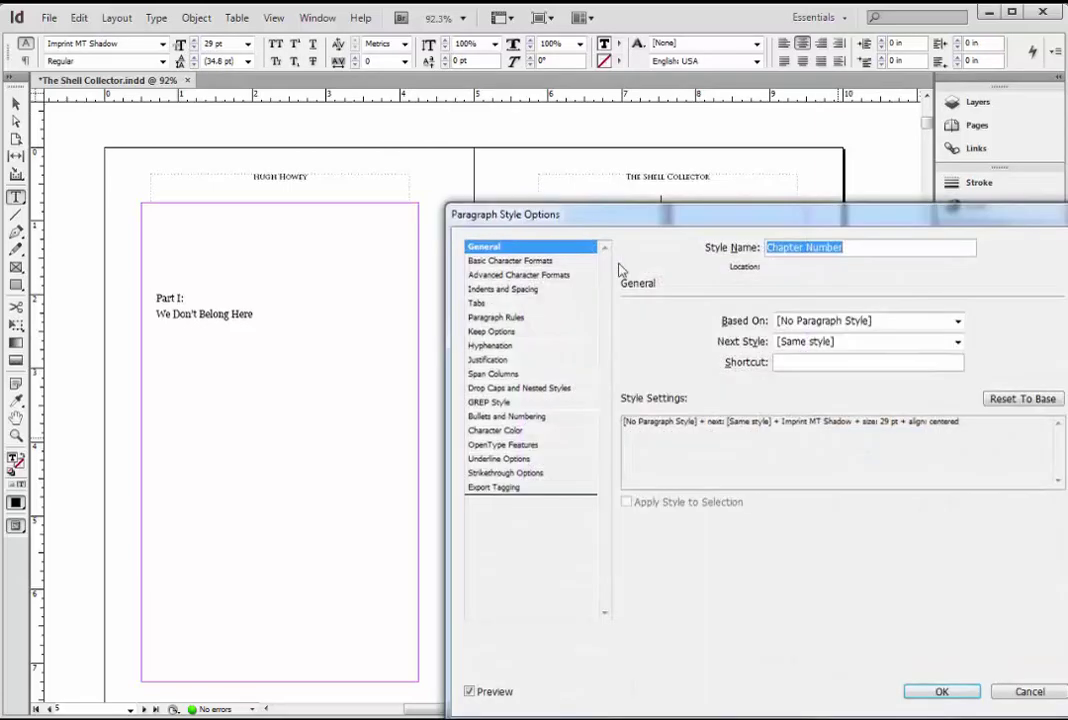
click(519, 260)
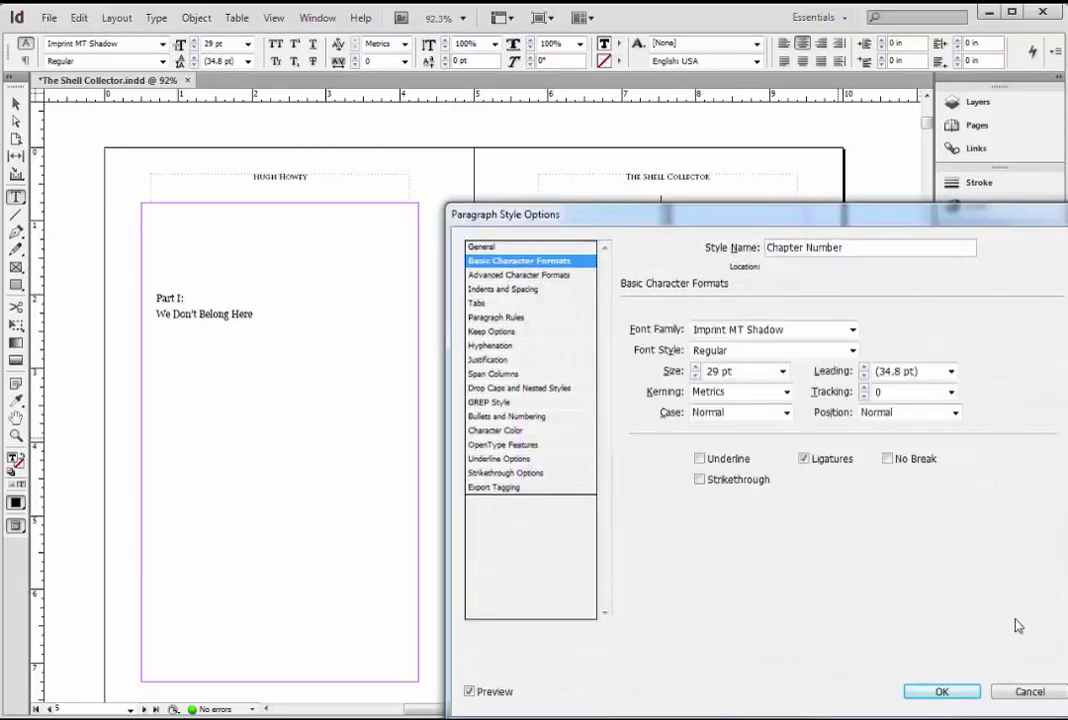
click(1030, 691)
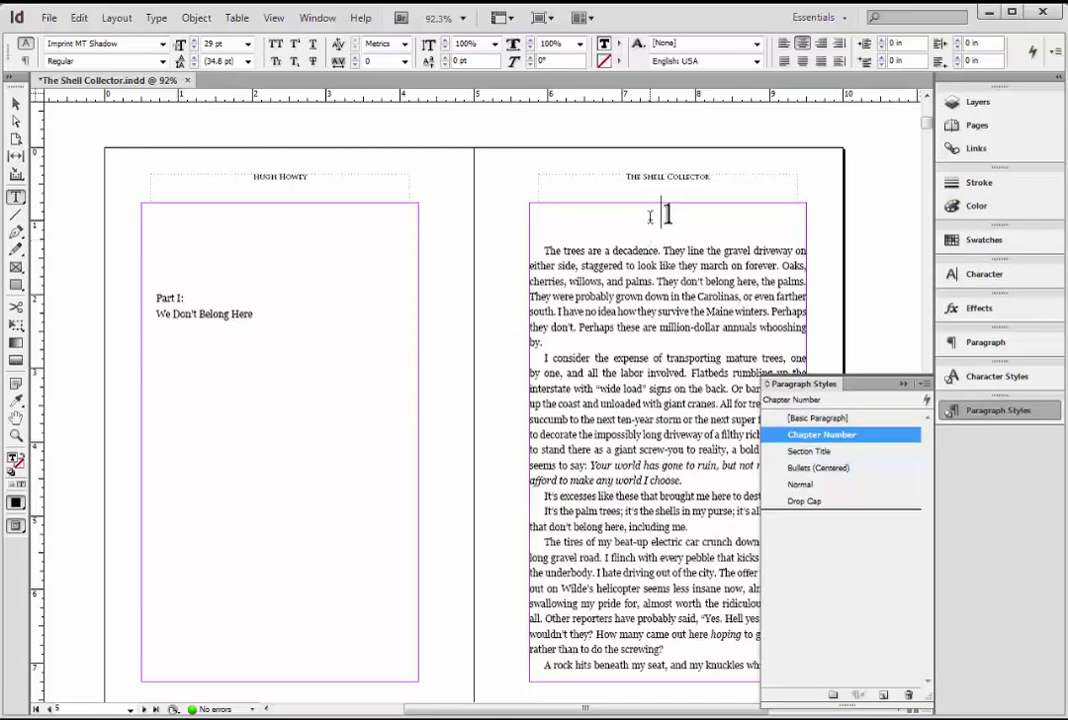
Step: Insert three blank lines above the chapter number 1 and one blank line beneath it
key(Return)
key(Return)
key(Return)
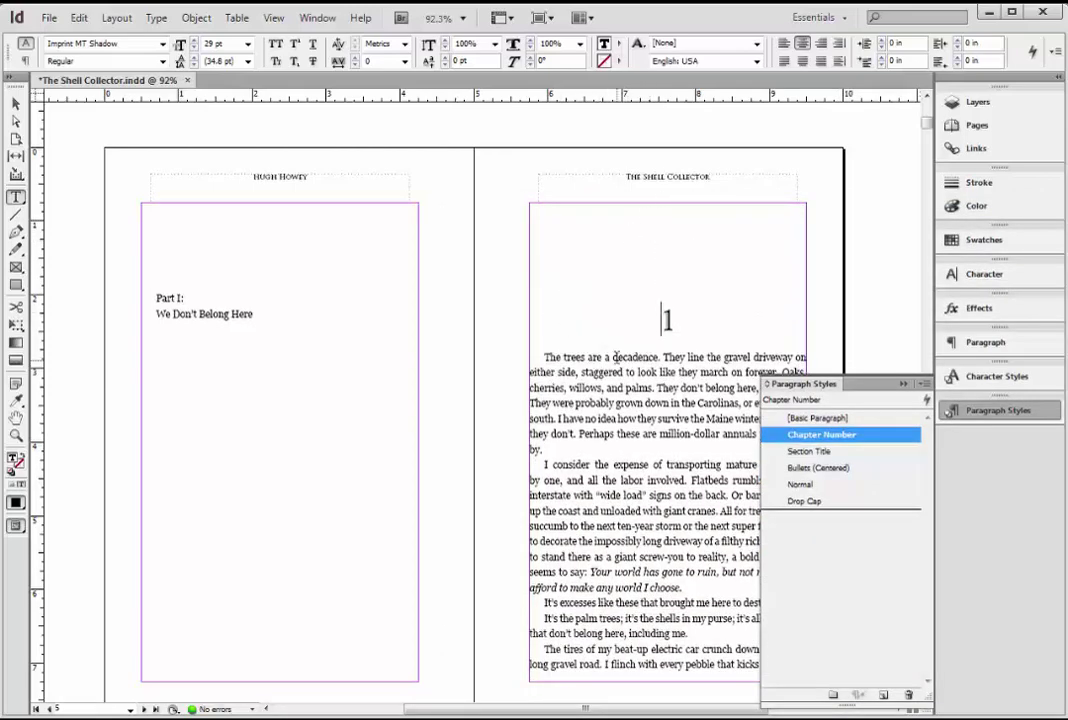
key(End)
key(Return)
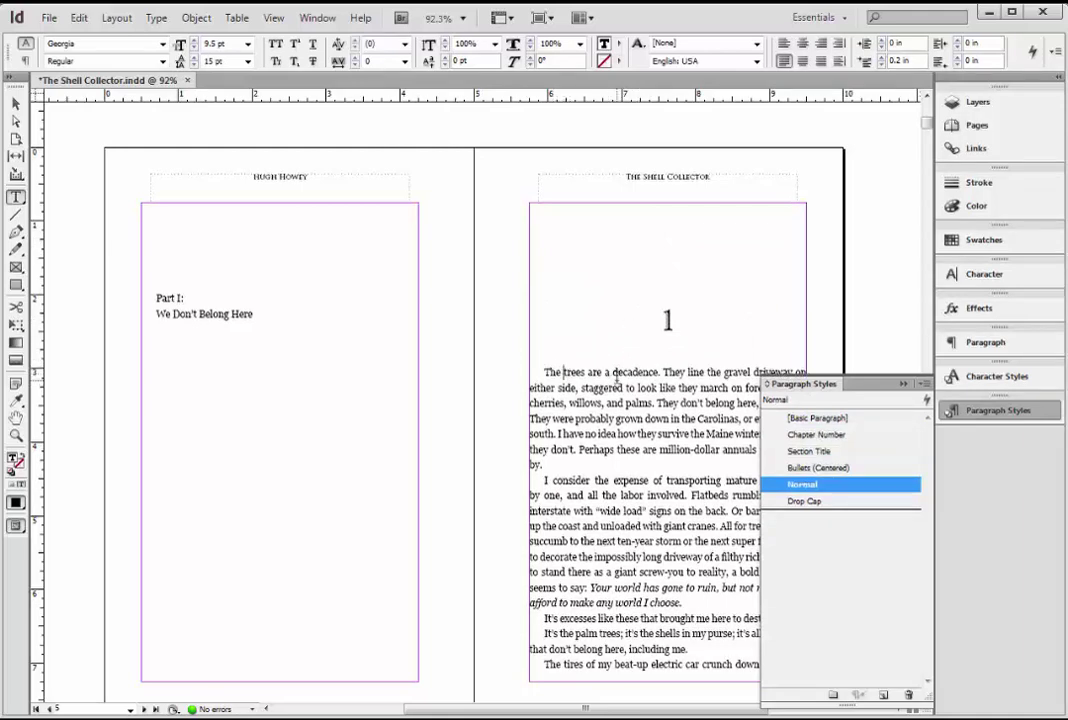
Step: Apply the Drop Cap paragraph style to chapter 1's opening paragraph, comparing it with the Normal style
click(609, 312)
scroll(563, 280, down, 1)
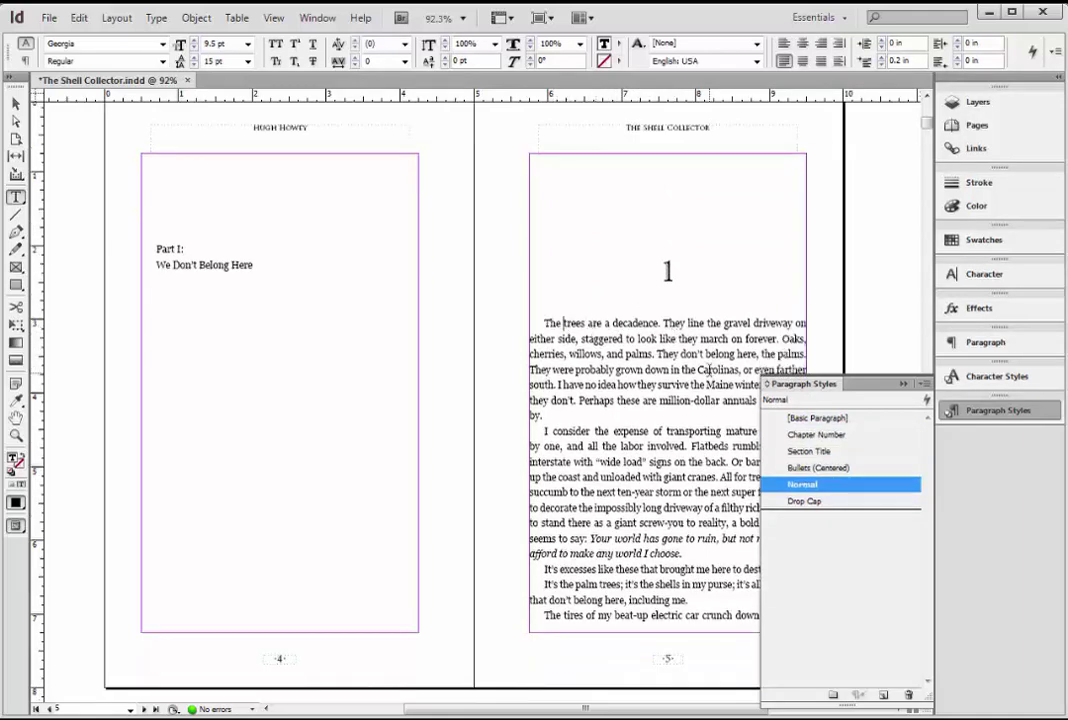
click(813, 500)
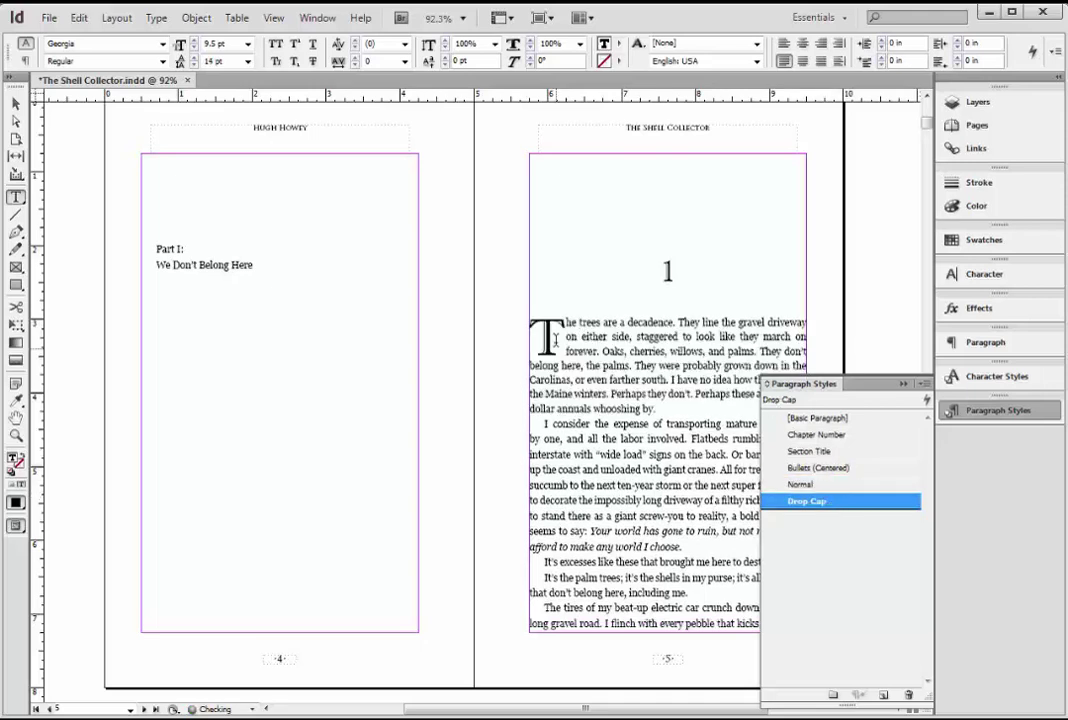
click(810, 484)
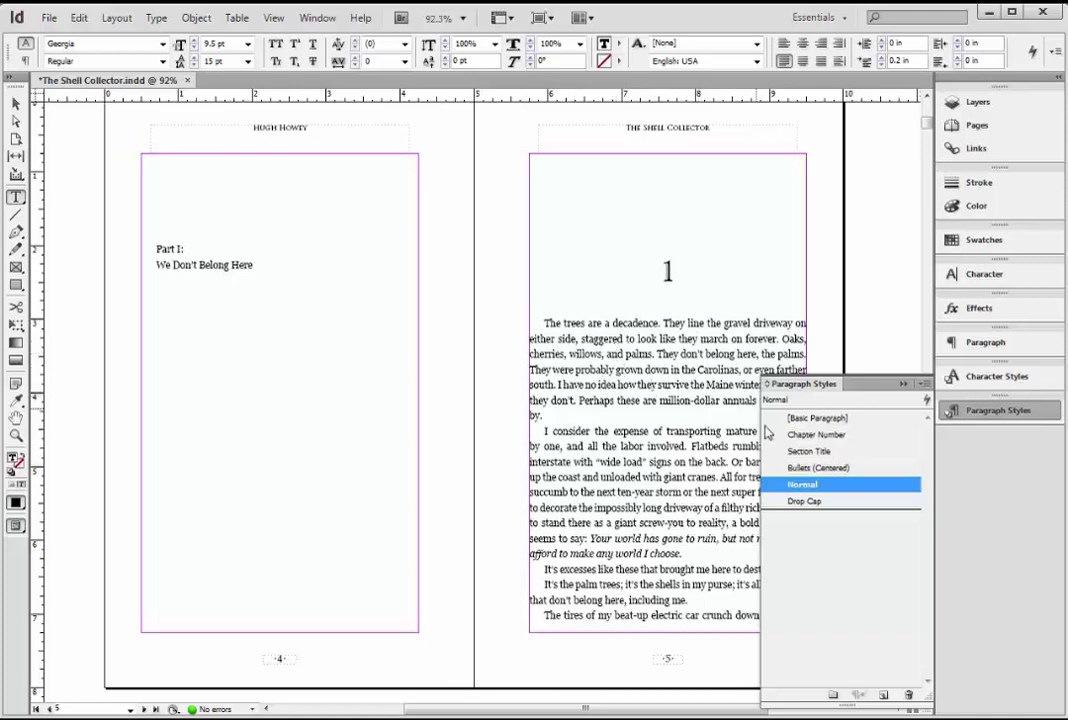
click(805, 501)
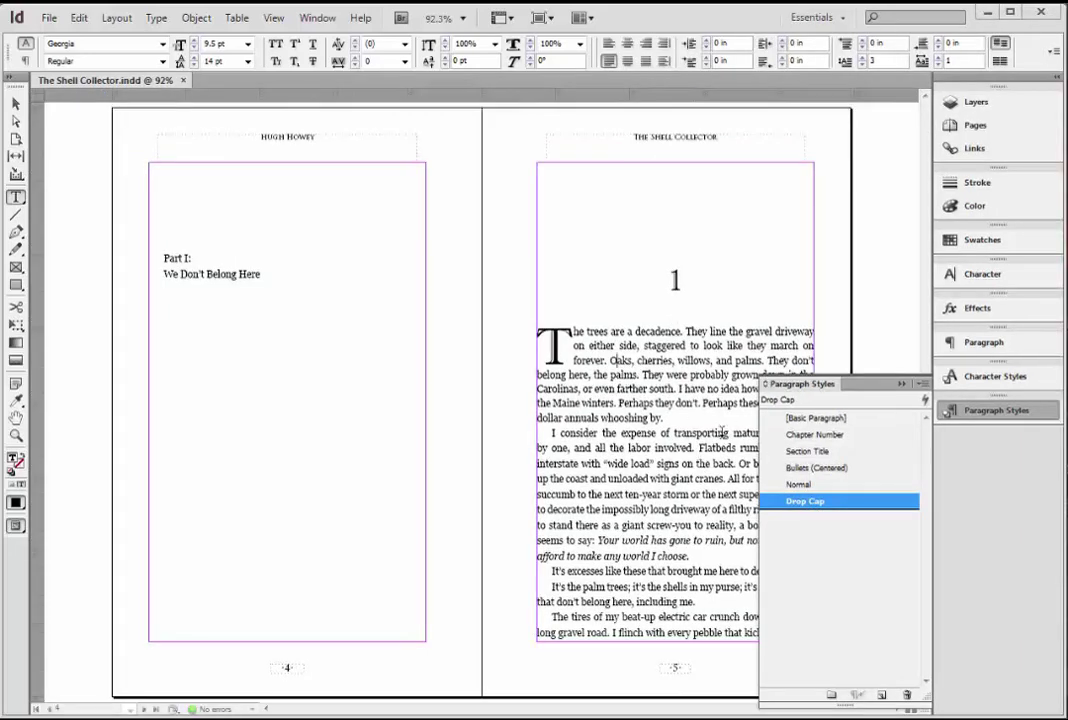
click(799, 485)
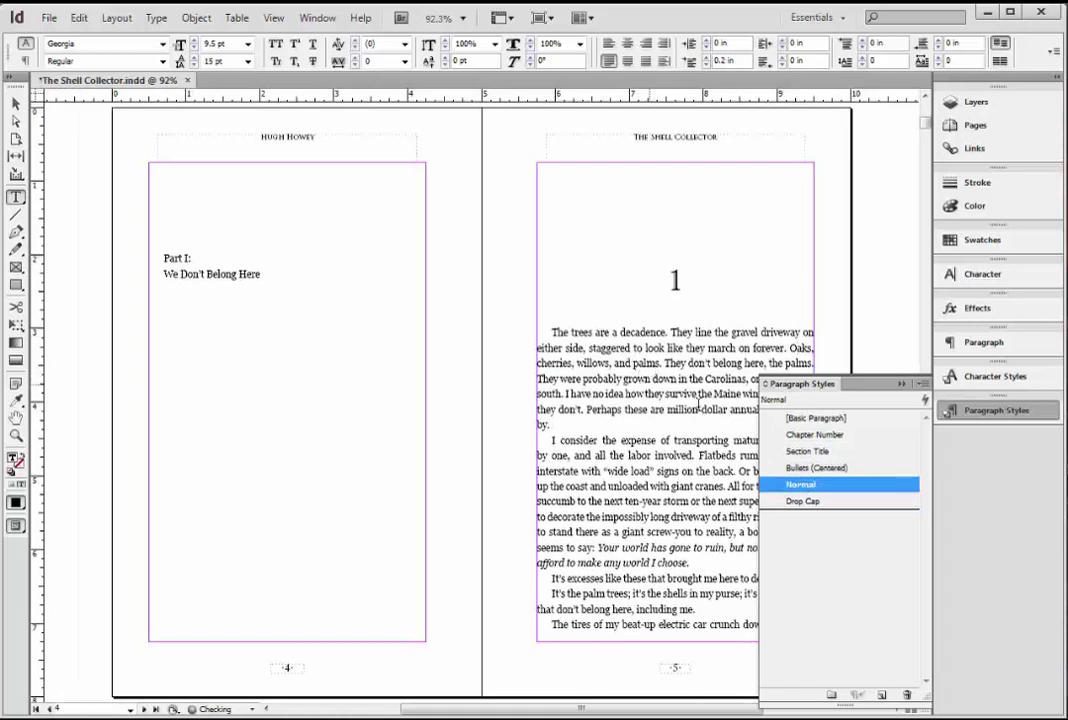
click(816, 503)
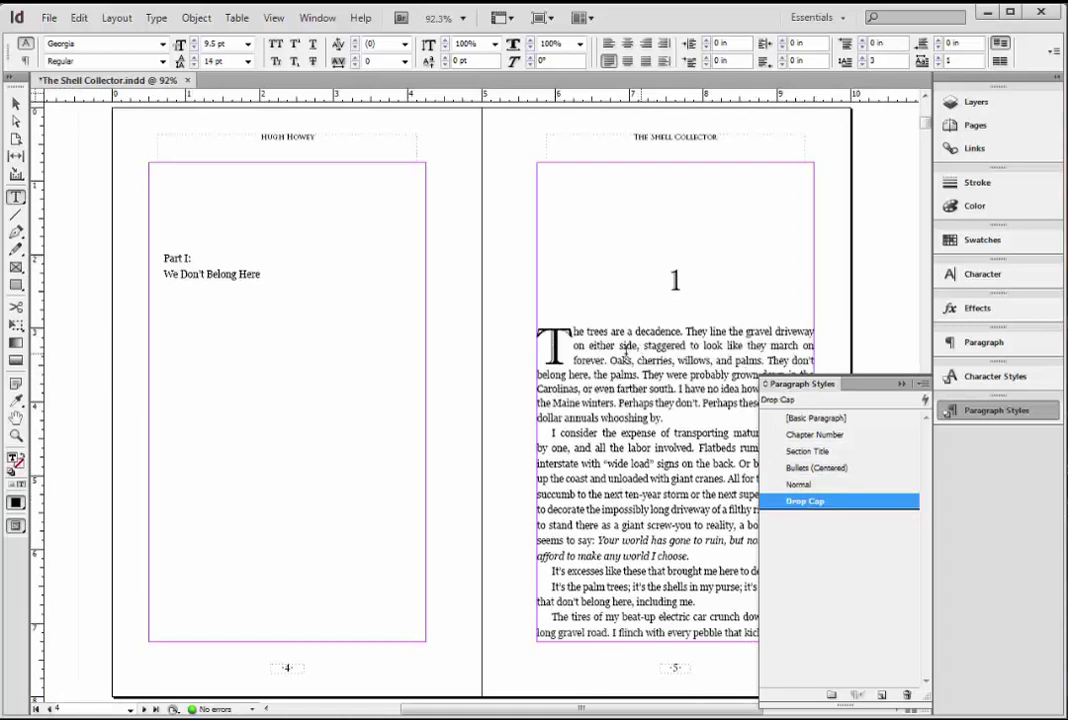
Step: Try a drop cap height of 2 lines on the opening paragraph and restore it to 3 lines
click(863, 64)
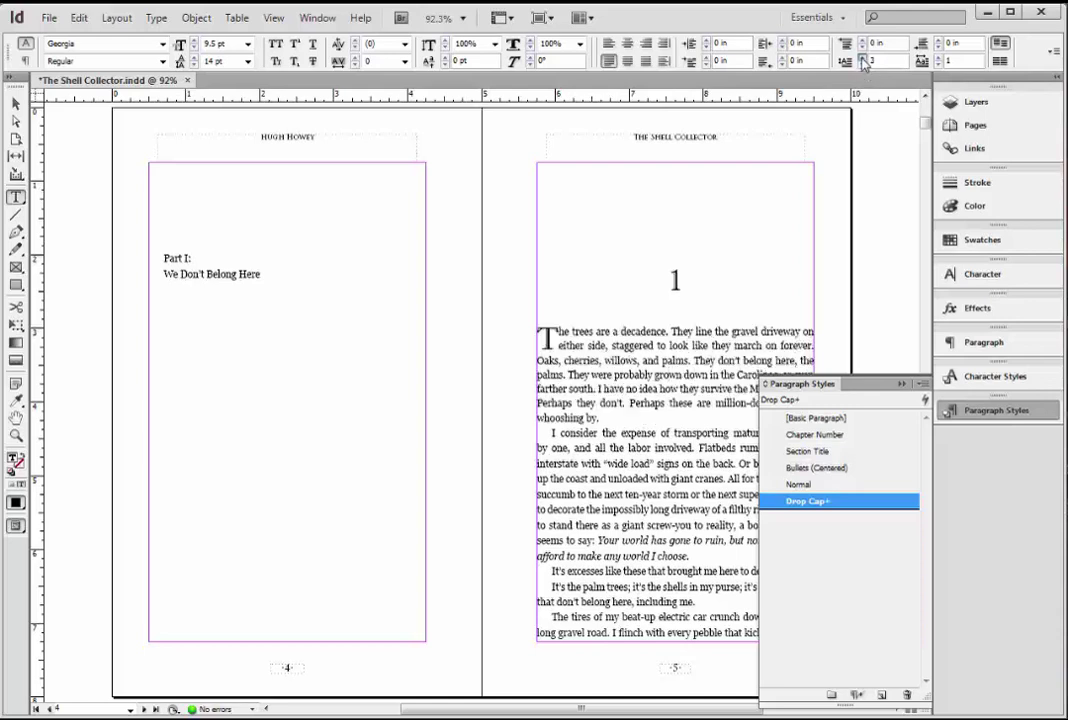
click(862, 59)
click(862, 64)
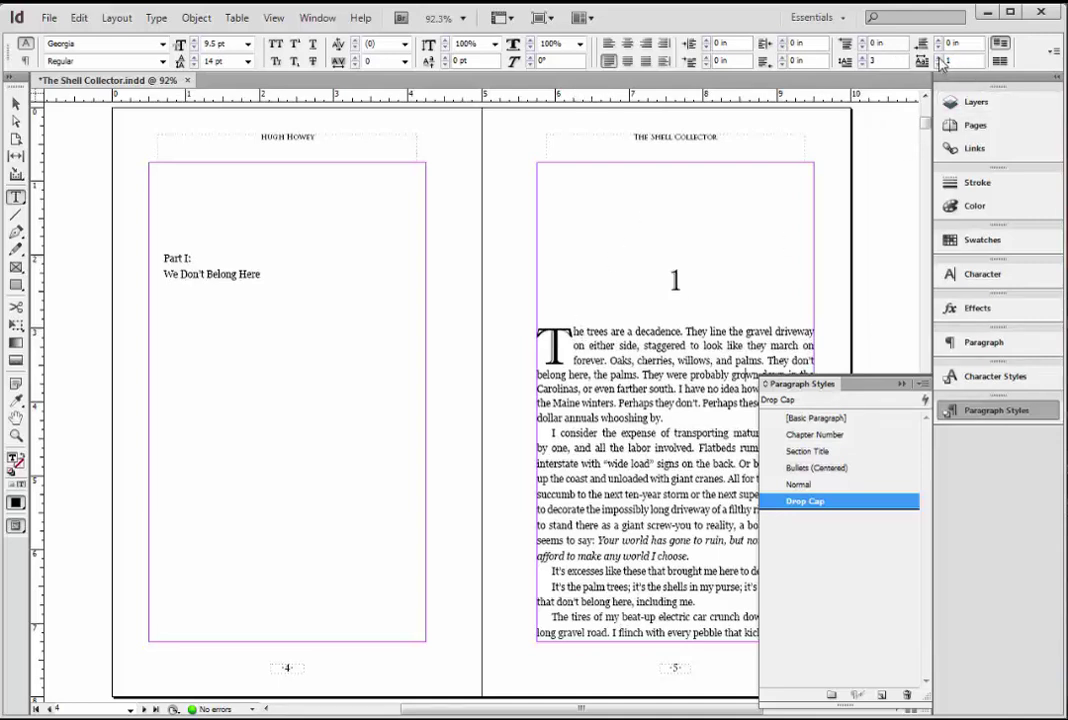
Step: Try enlarging 3 characters in the opening paragraph's drop cap and restore it to 1 character
click(940, 60)
click(940, 60)
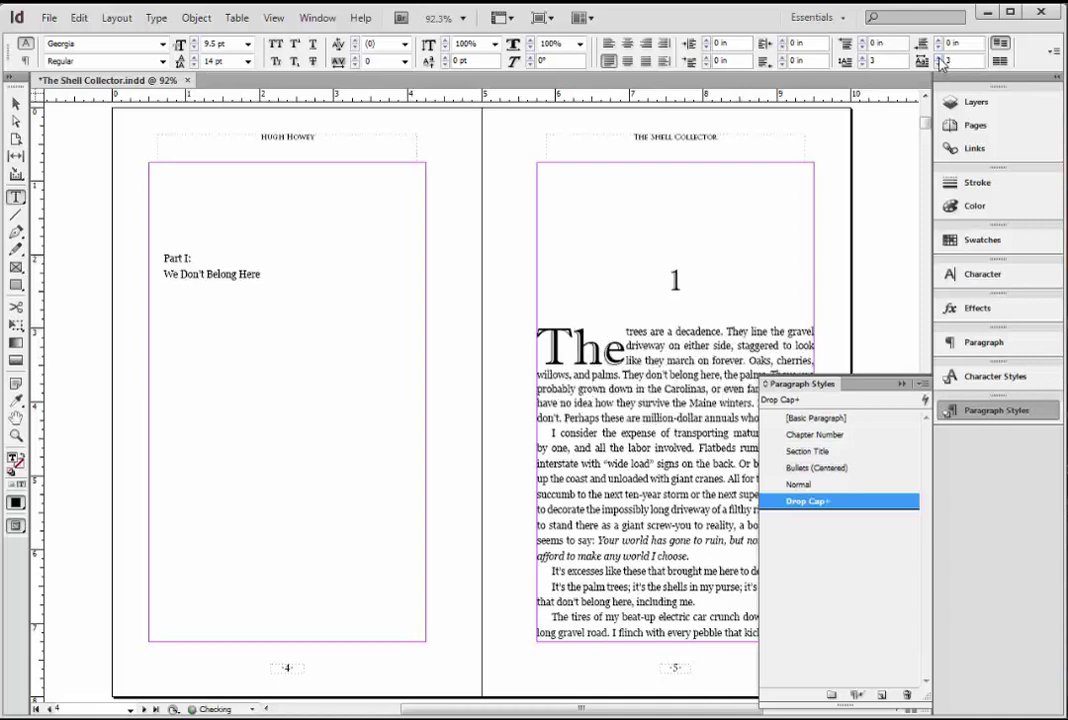
click(940, 65)
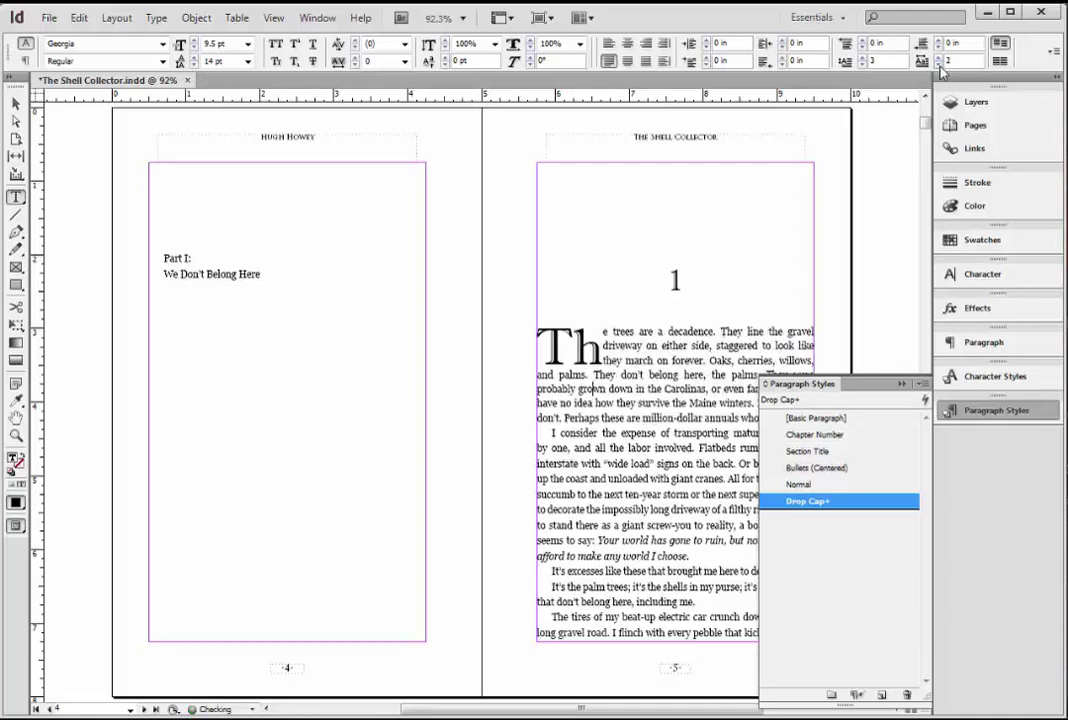
click(940, 65)
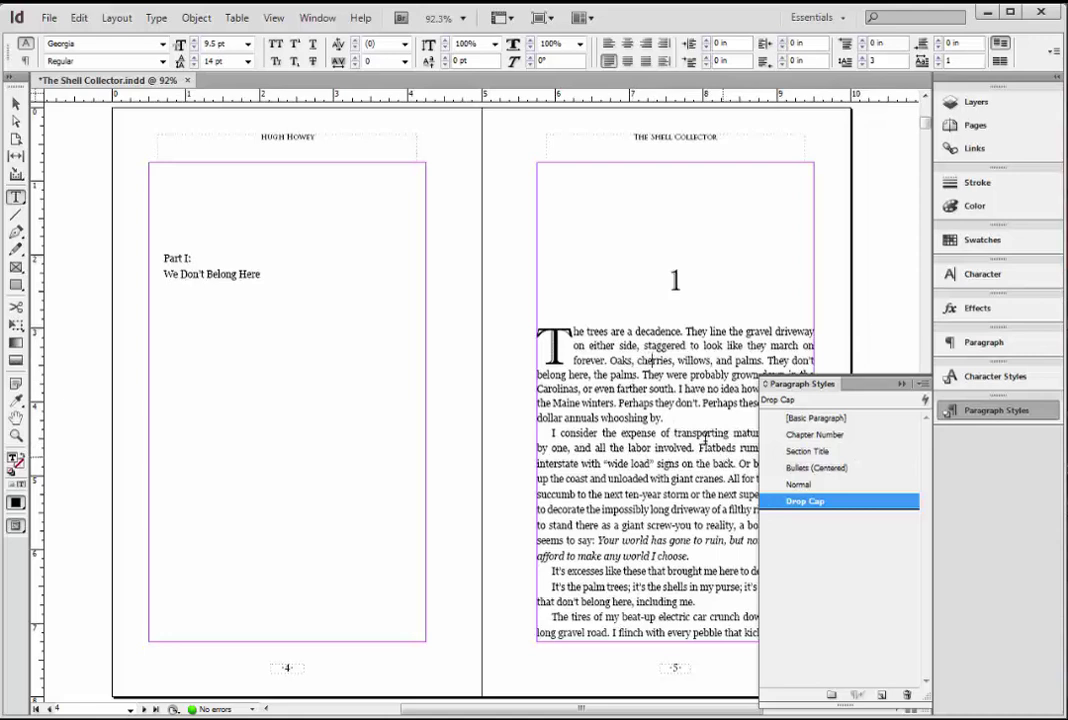
Step: Switch chapter 1's opening paragraph back to the Normal style and reapply Drop Cap to it
click(805, 485)
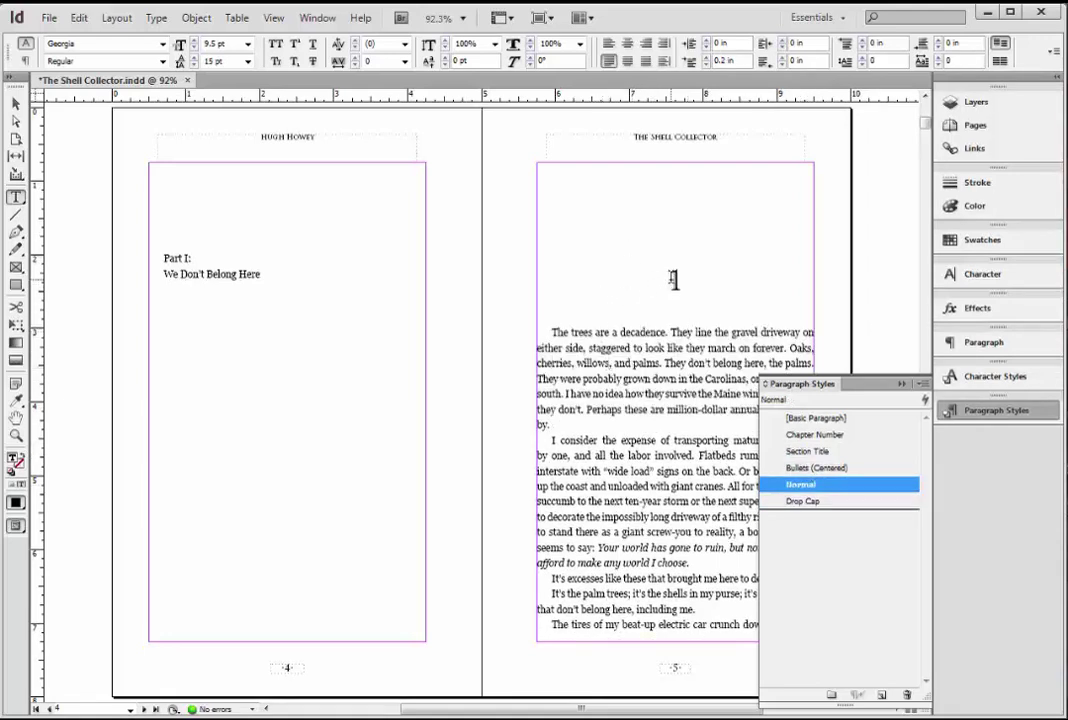
click(673, 280)
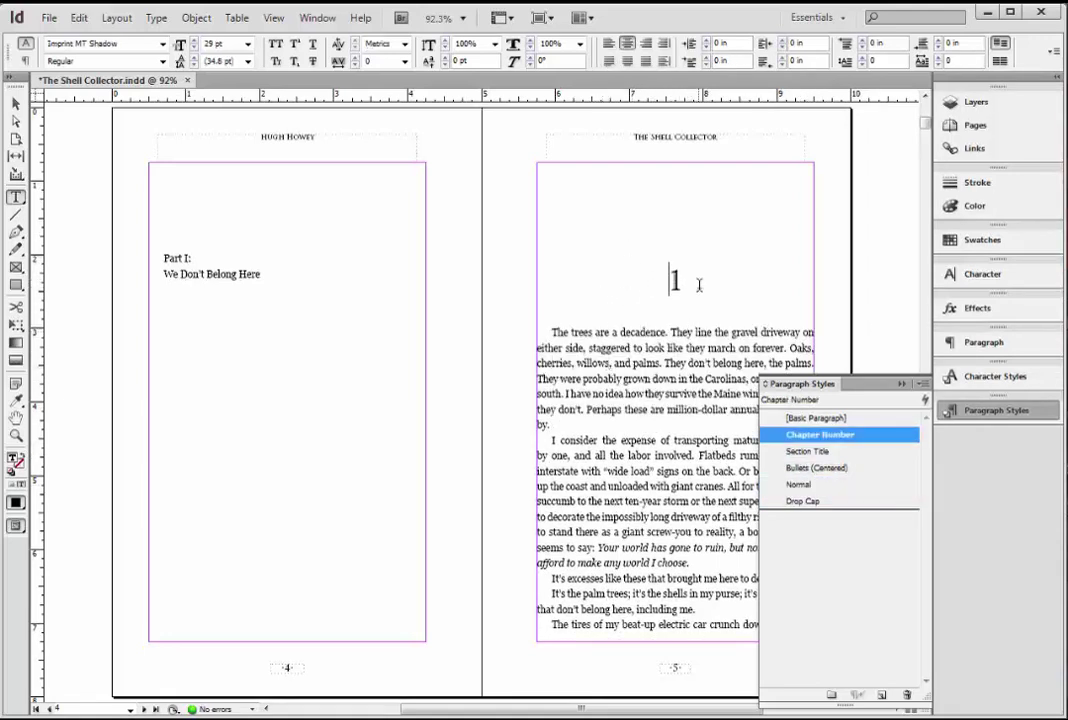
click(590, 362)
click(803, 499)
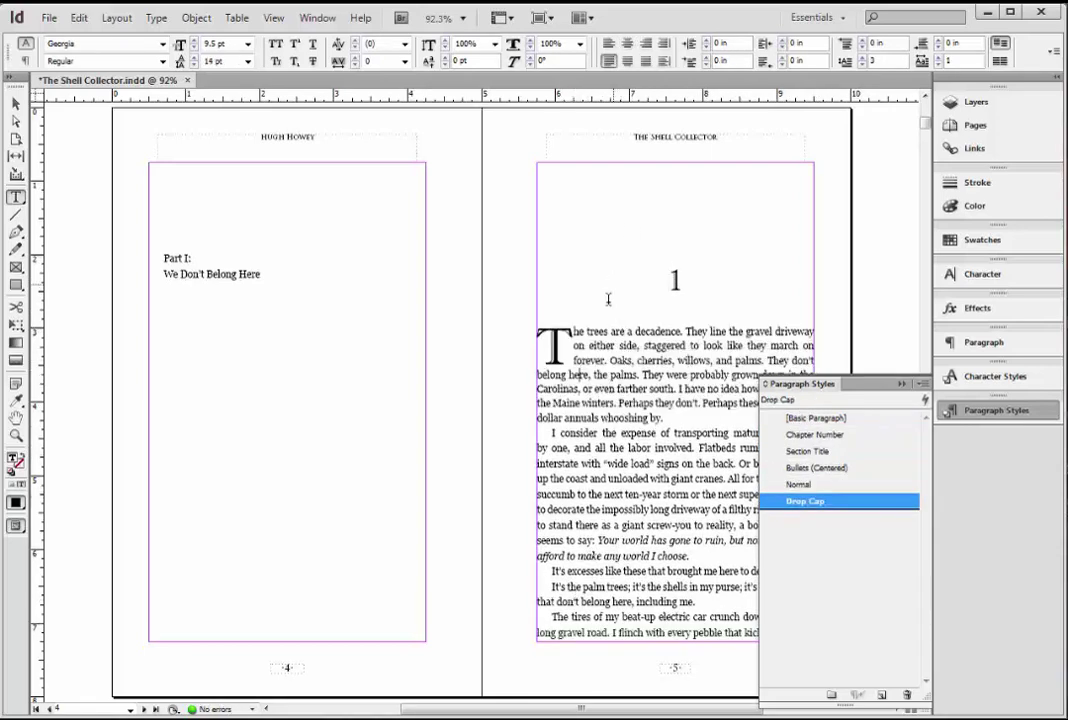
Step: Add a hyphen on each side of the chapter number on page 5 so it reads -1-
click(673, 280)
text(-)
key(Right)
text(-)
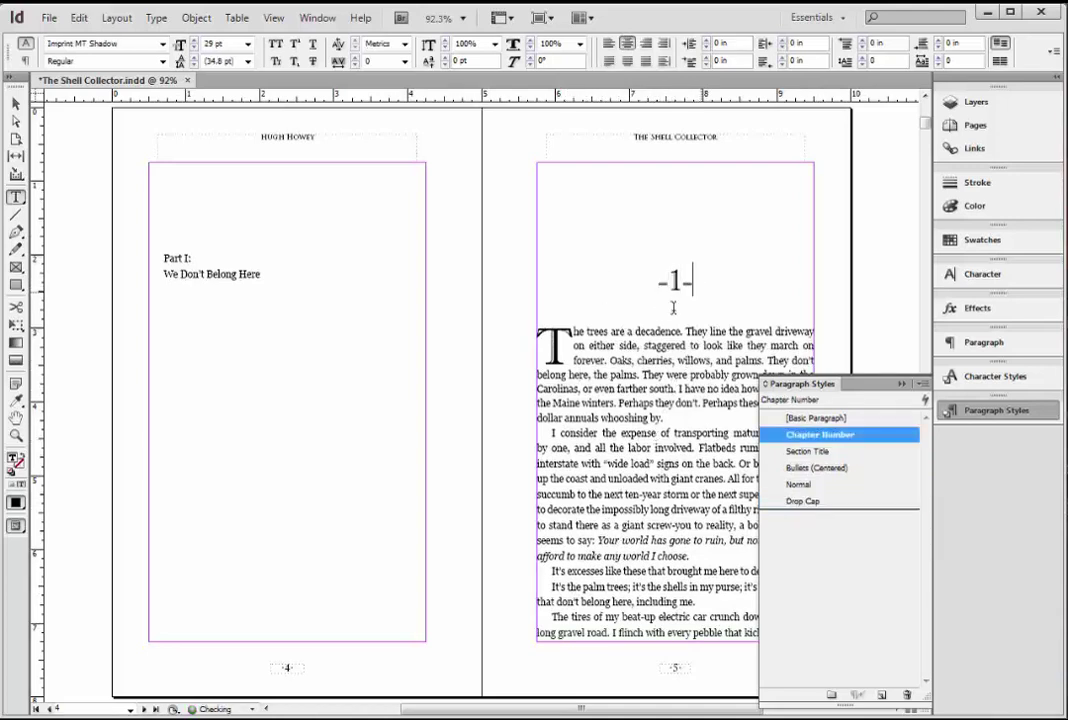
Step: Apply the Section Title style to both lines on page 4, "Part I:" and "We Don't Belong Here"
scroll(644, 338, down, 2)
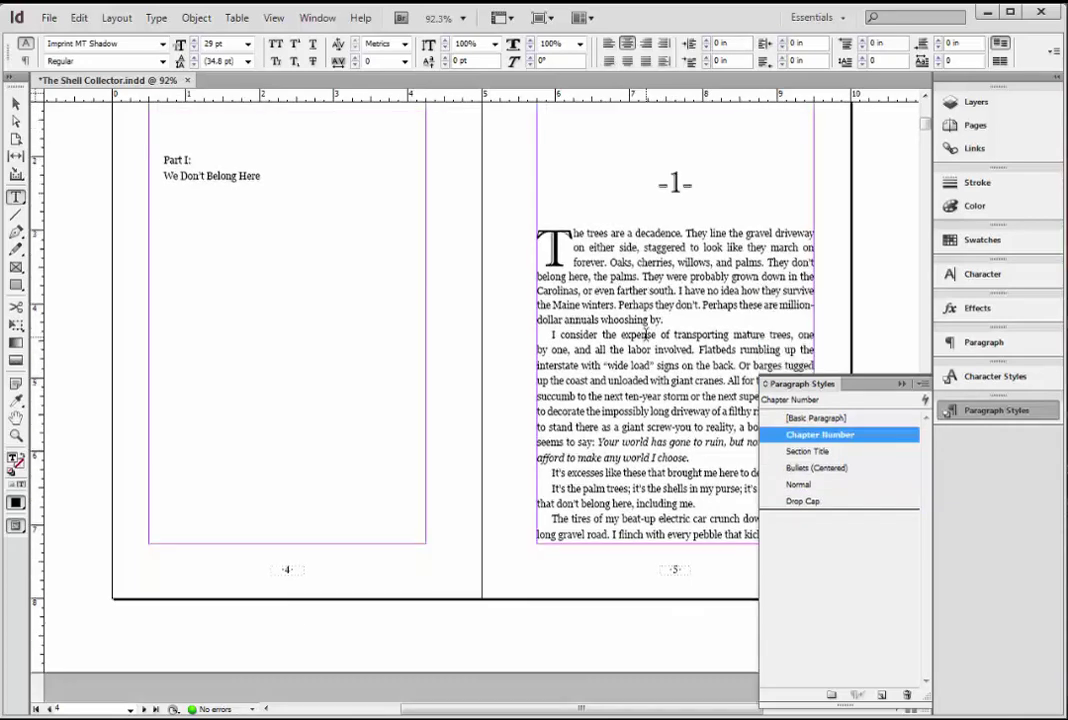
scroll(645, 335, up, 3)
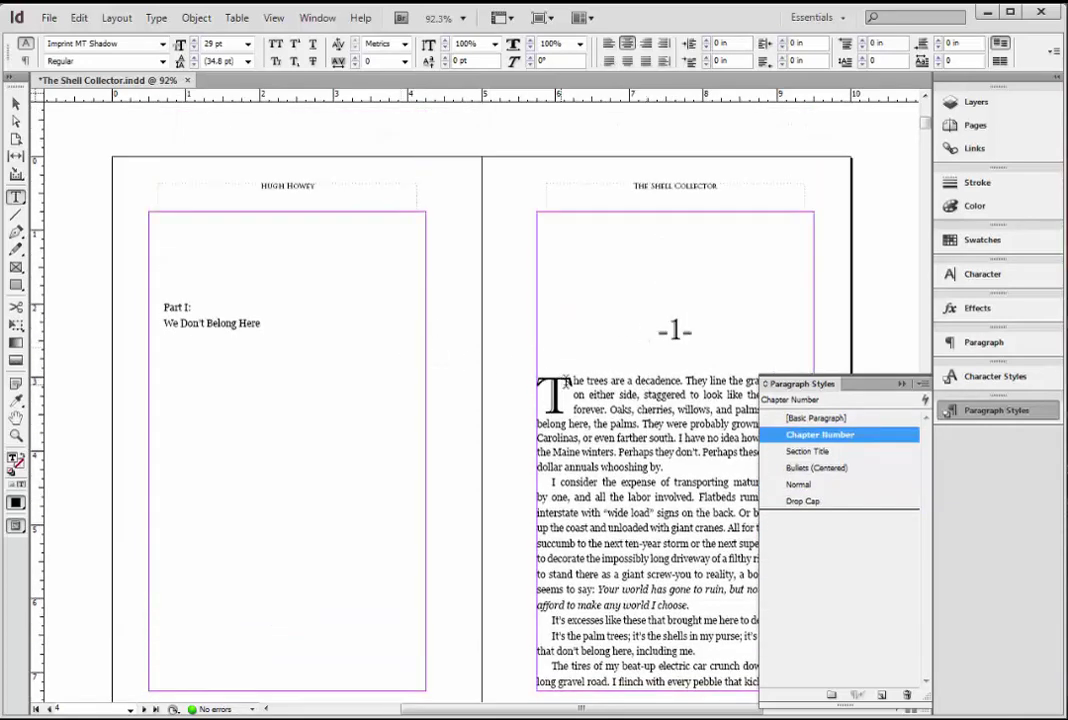
click(222, 311)
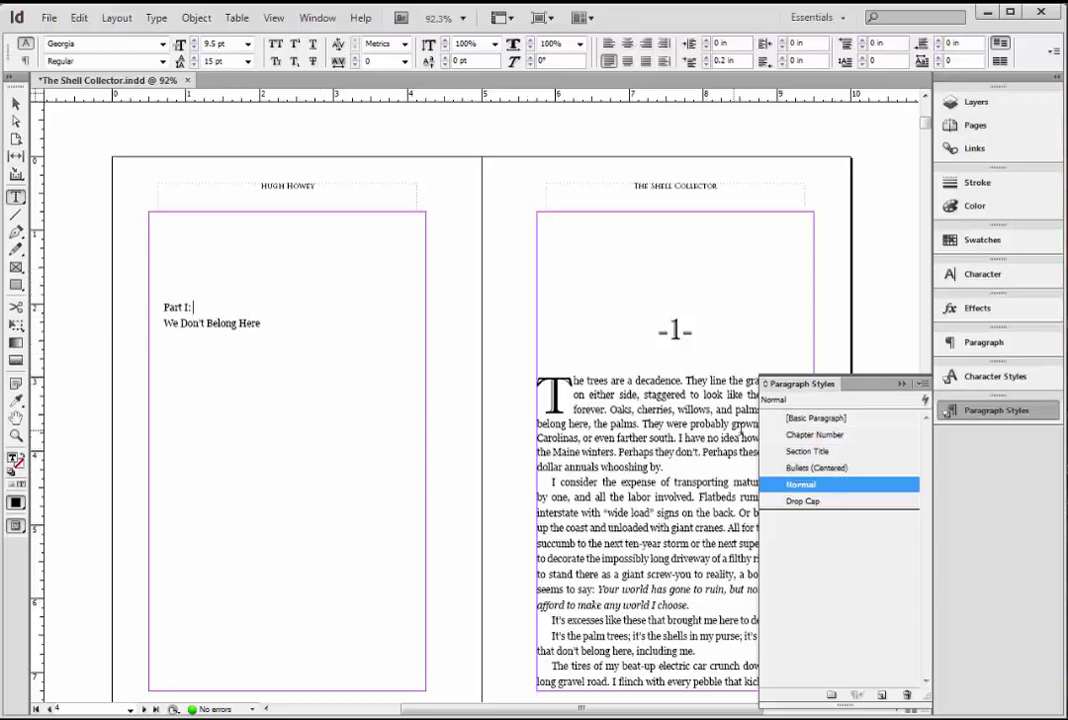
click(832, 453)
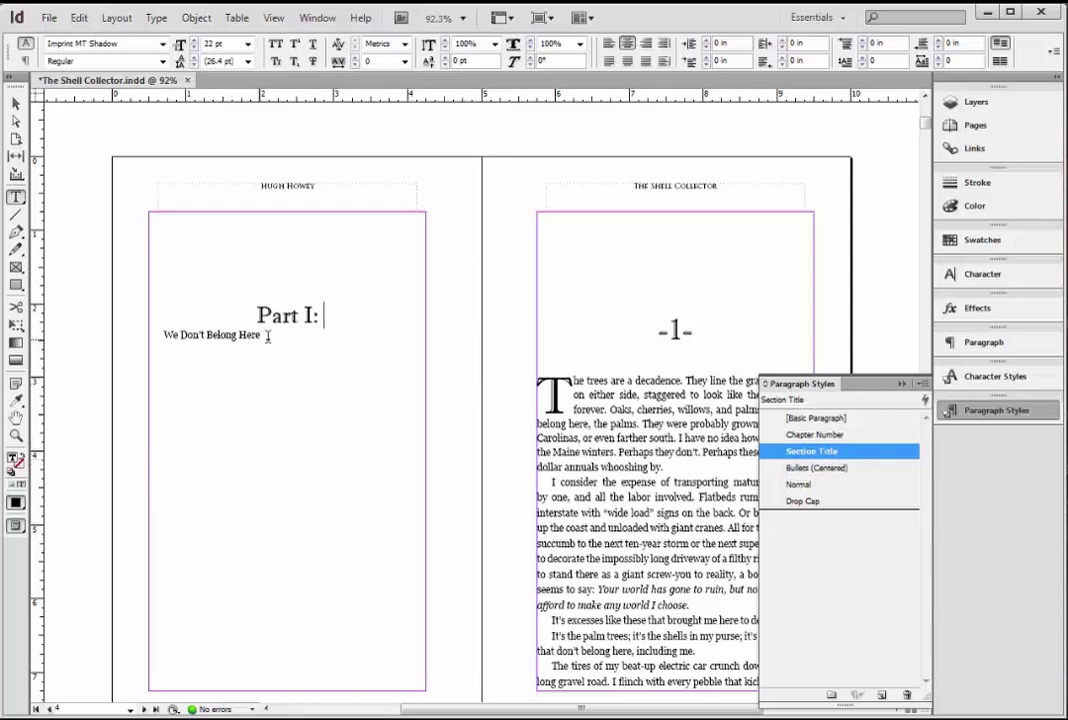
click(266, 334)
click(836, 451)
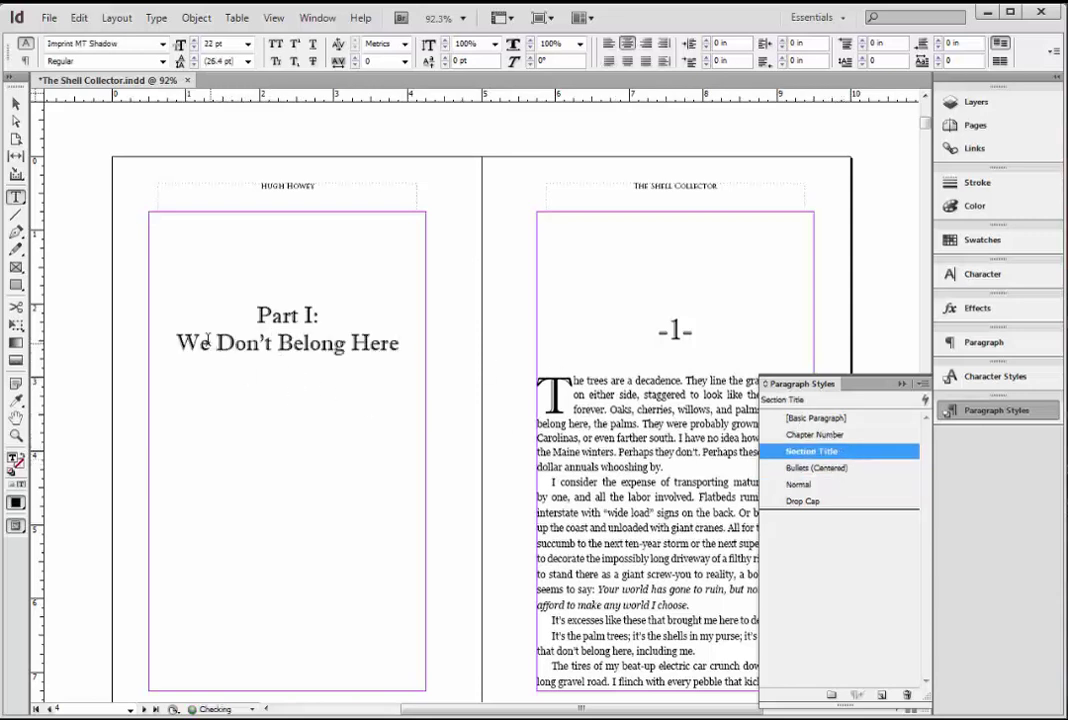
Step: Create a paragraph style named Section Subtitle from the "We Don't Belong Here" line and apply it to that line
drag(178, 343, 395, 330)
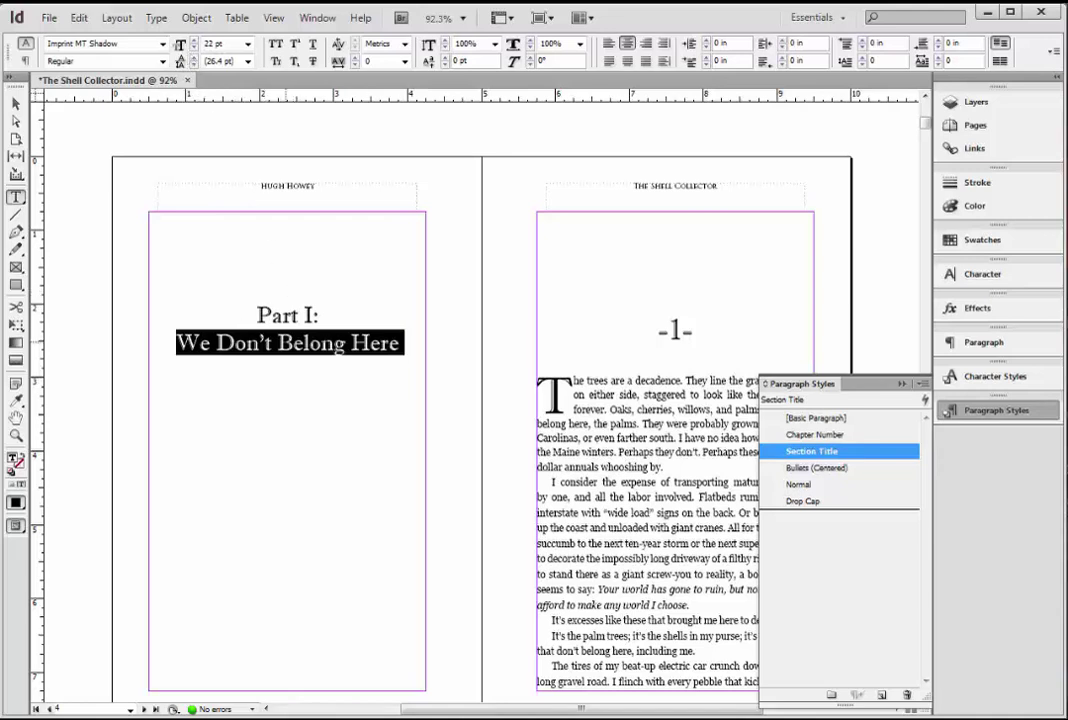
click(279, 343)
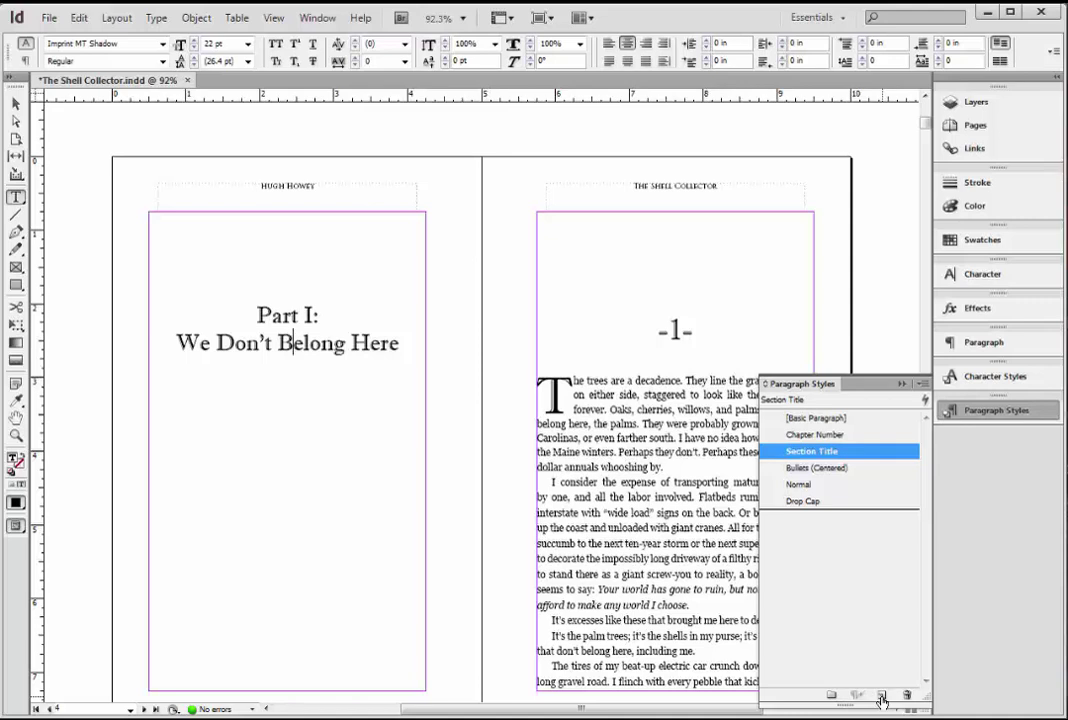
click(881, 697)
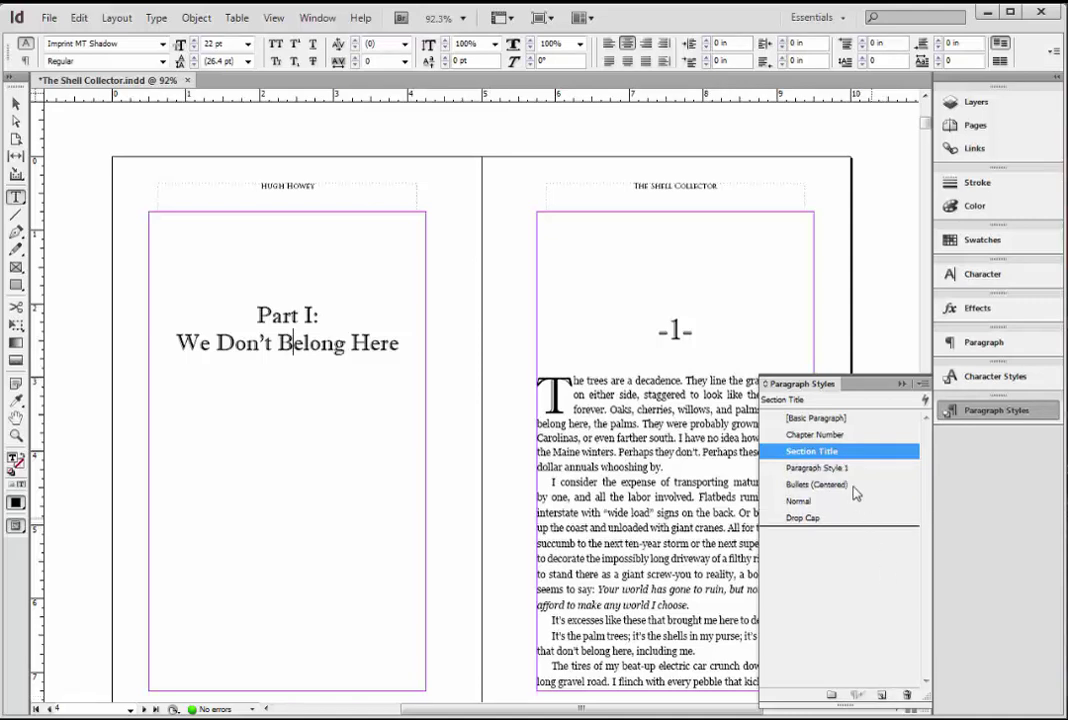
click(822, 468)
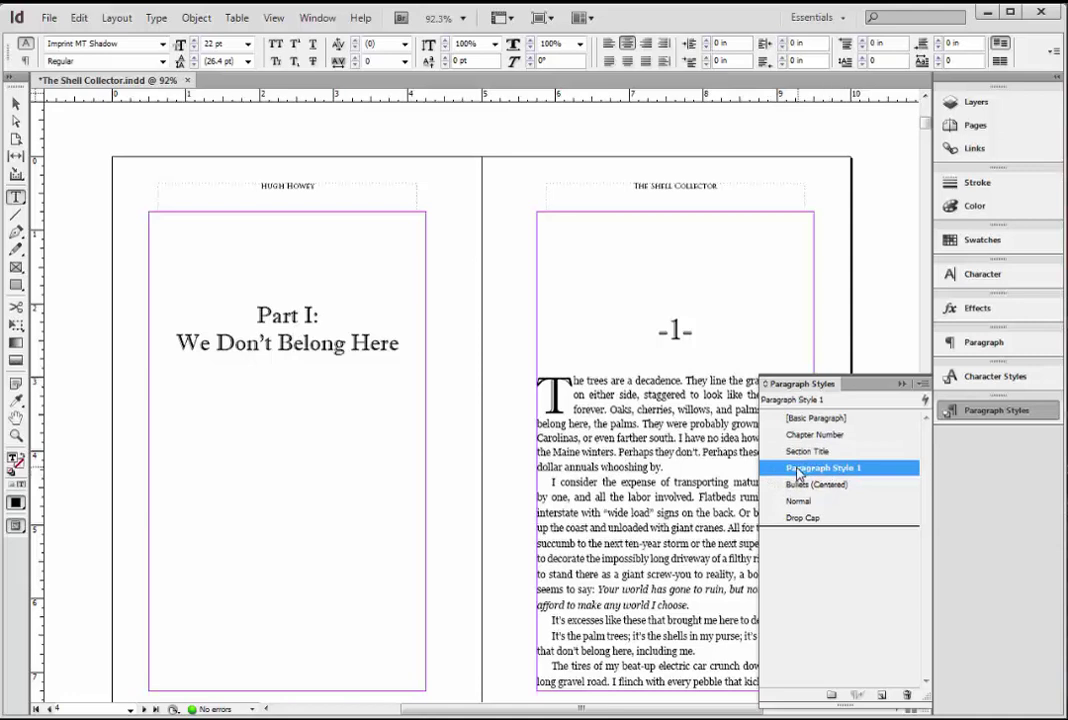
click(809, 467)
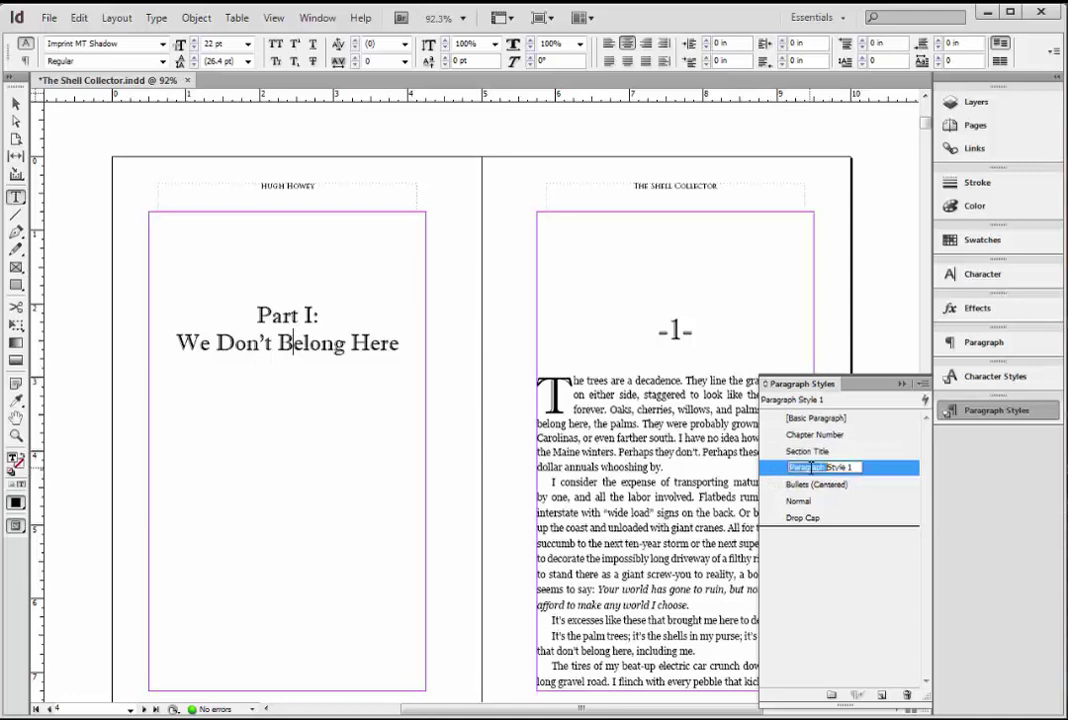
double_click(809, 467)
double_click(858, 470)
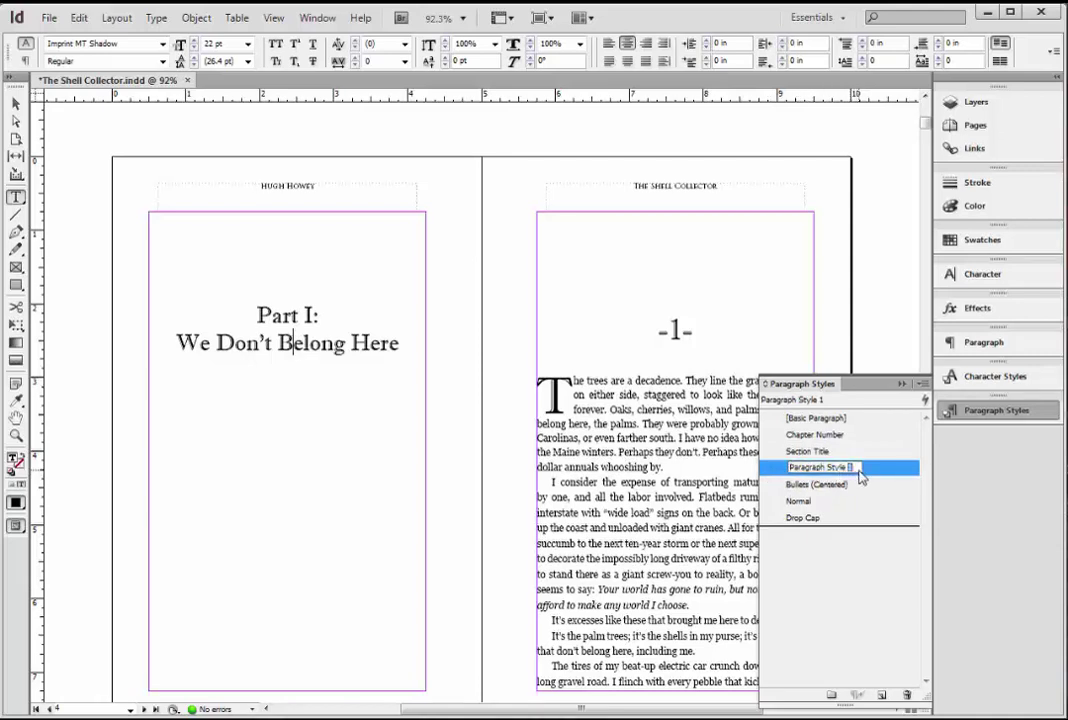
drag(841, 467, 777, 471)
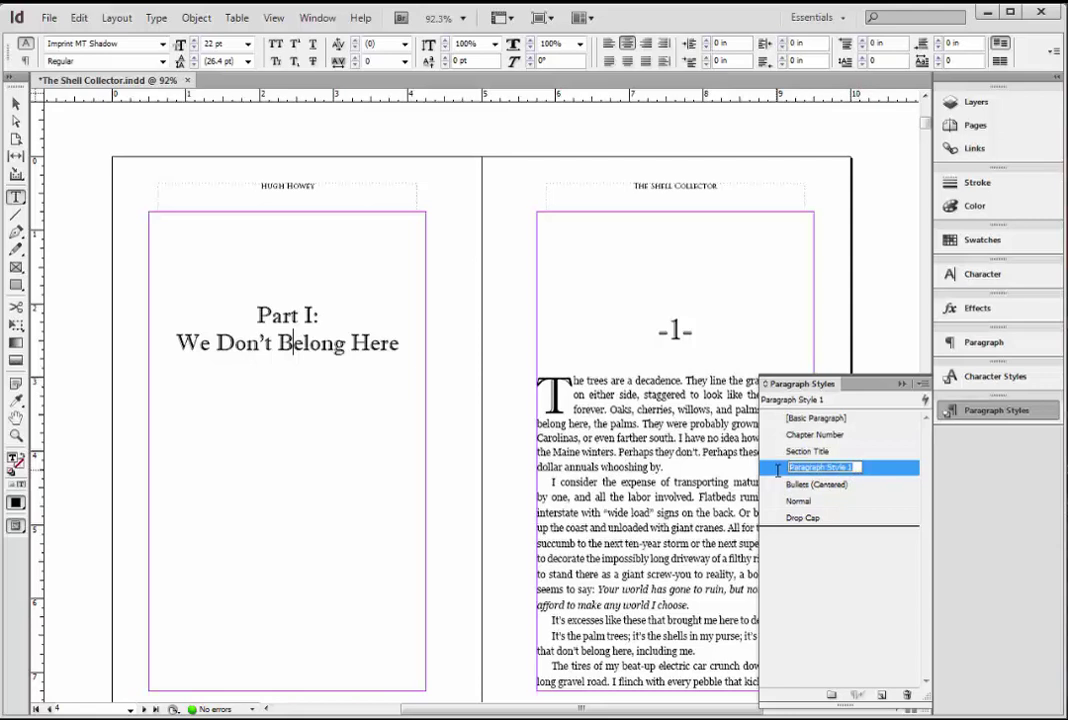
text(Section S)
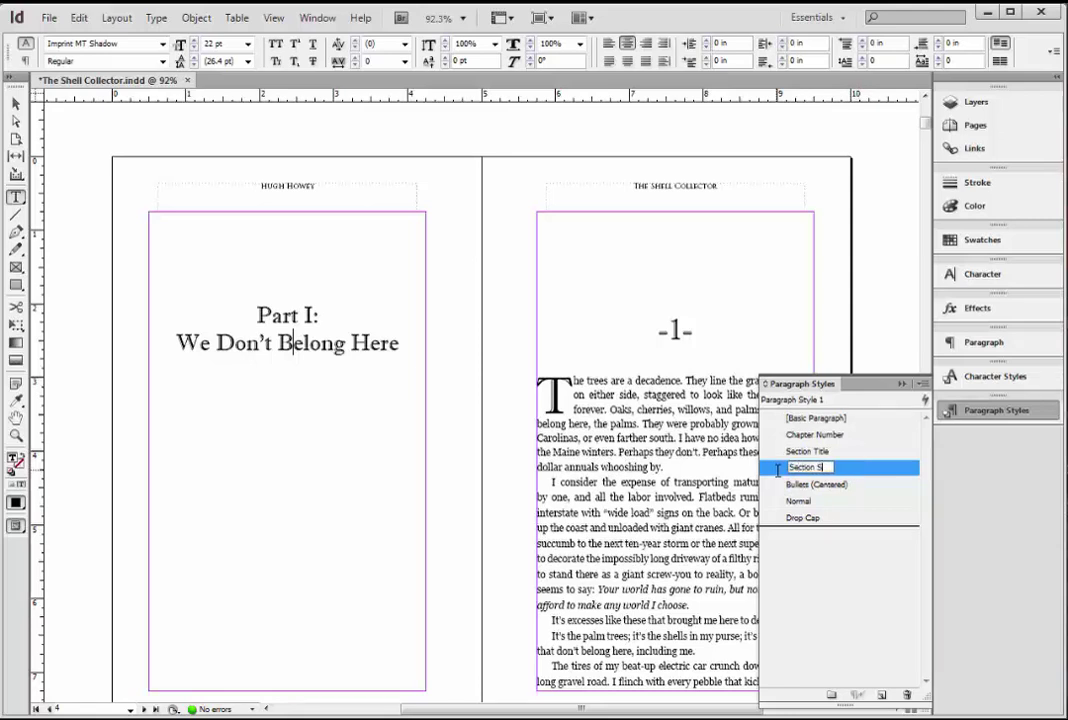
text(ubtitle)
key(Return)
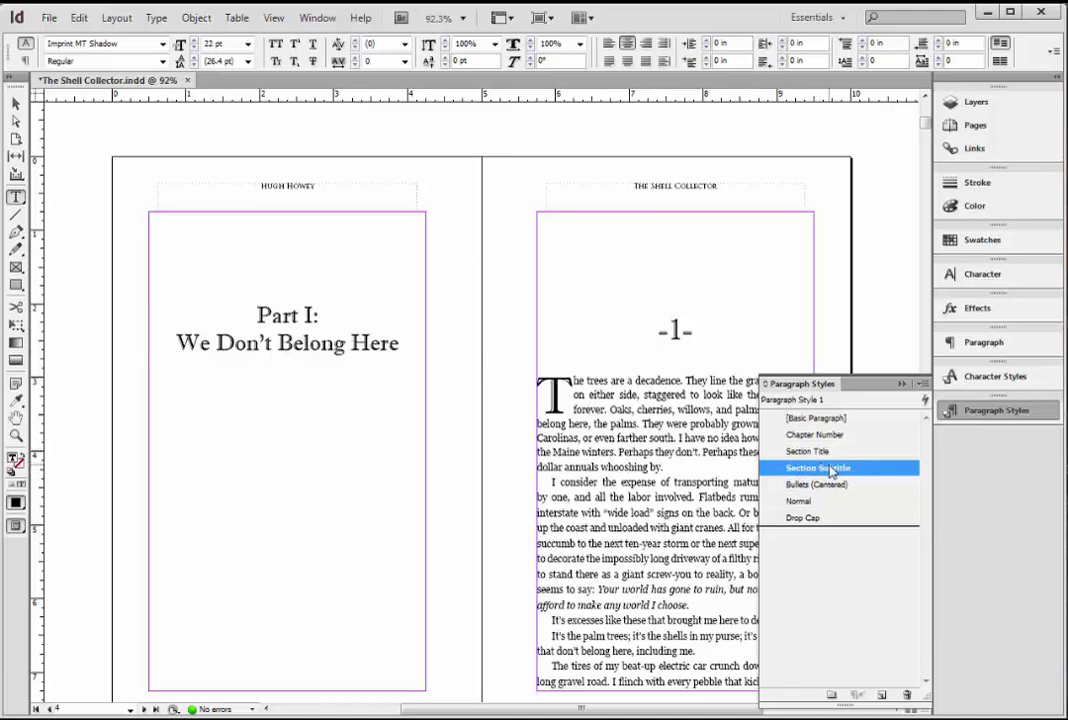
Step: Edit the Section Subtitle style to set its character size to 18 pt
click(298, 336)
click(298, 338)
click(283, 315)
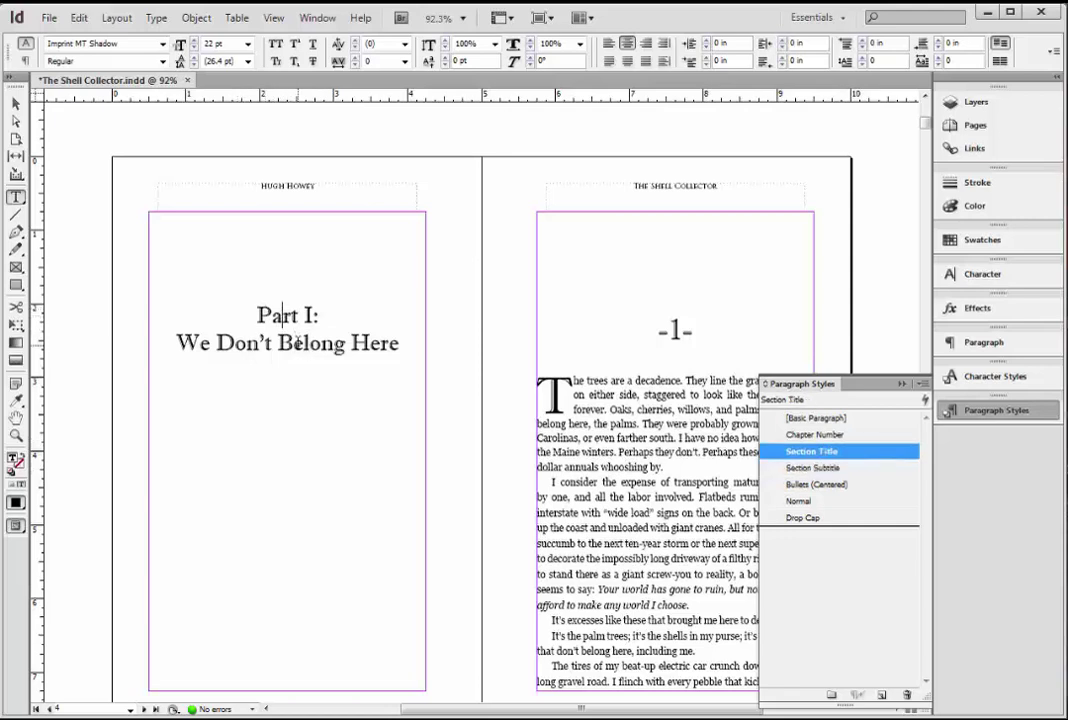
click(298, 343)
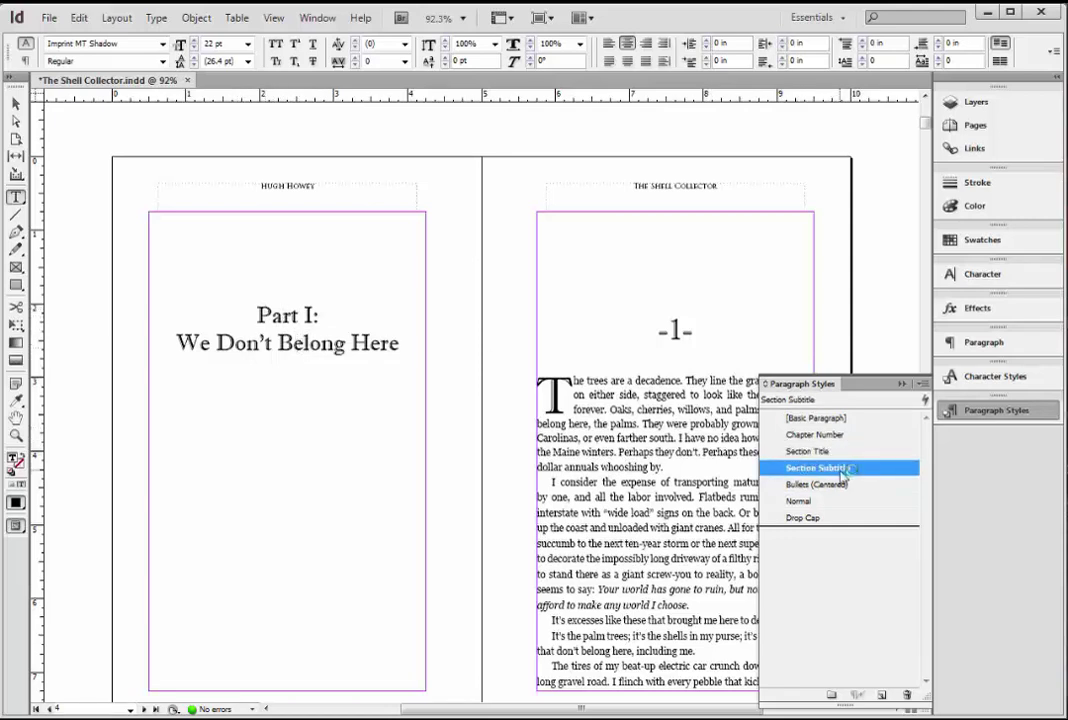
right_click(845, 470)
click(885, 477)
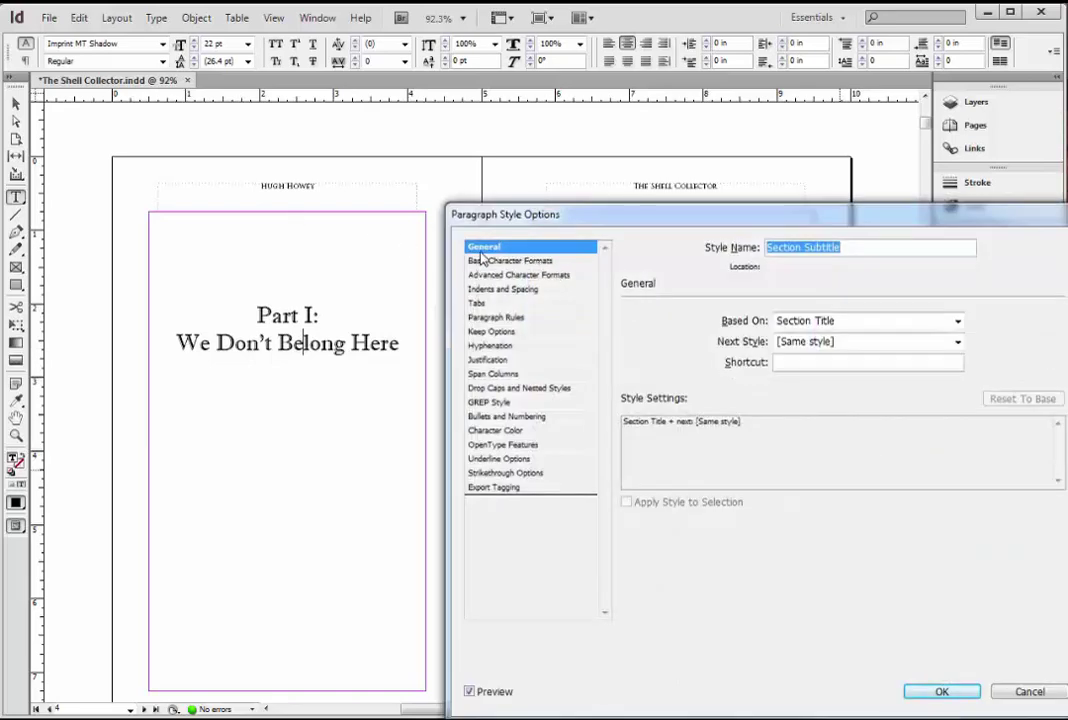
click(497, 262)
double_click(714, 371)
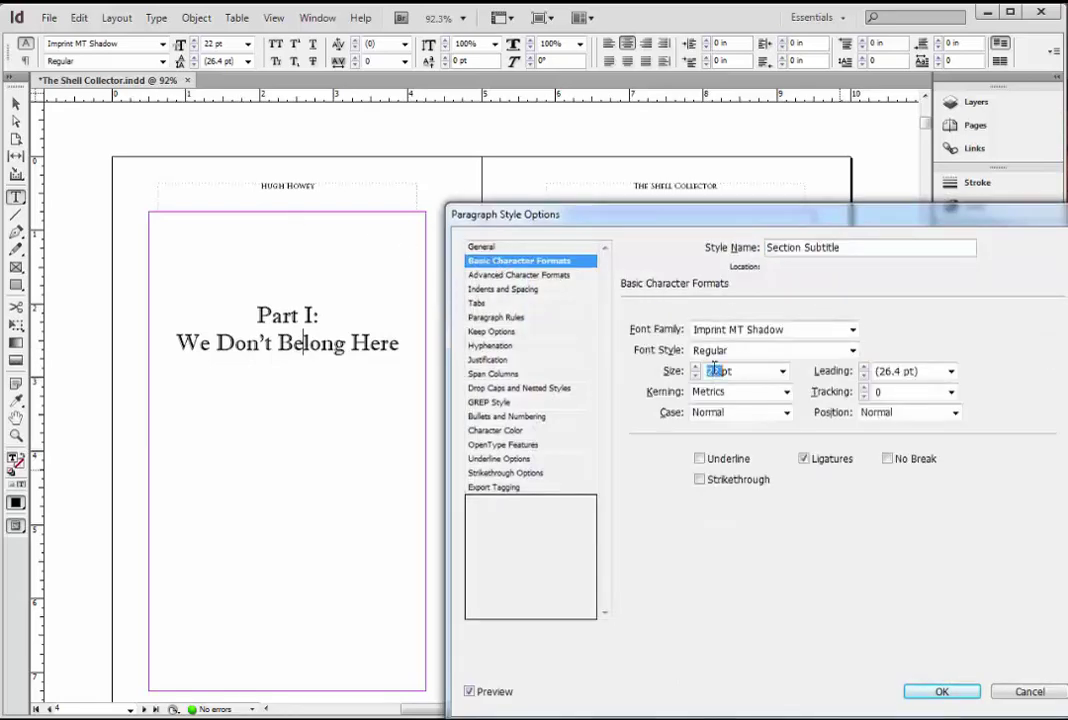
text(18)
key(Tab)
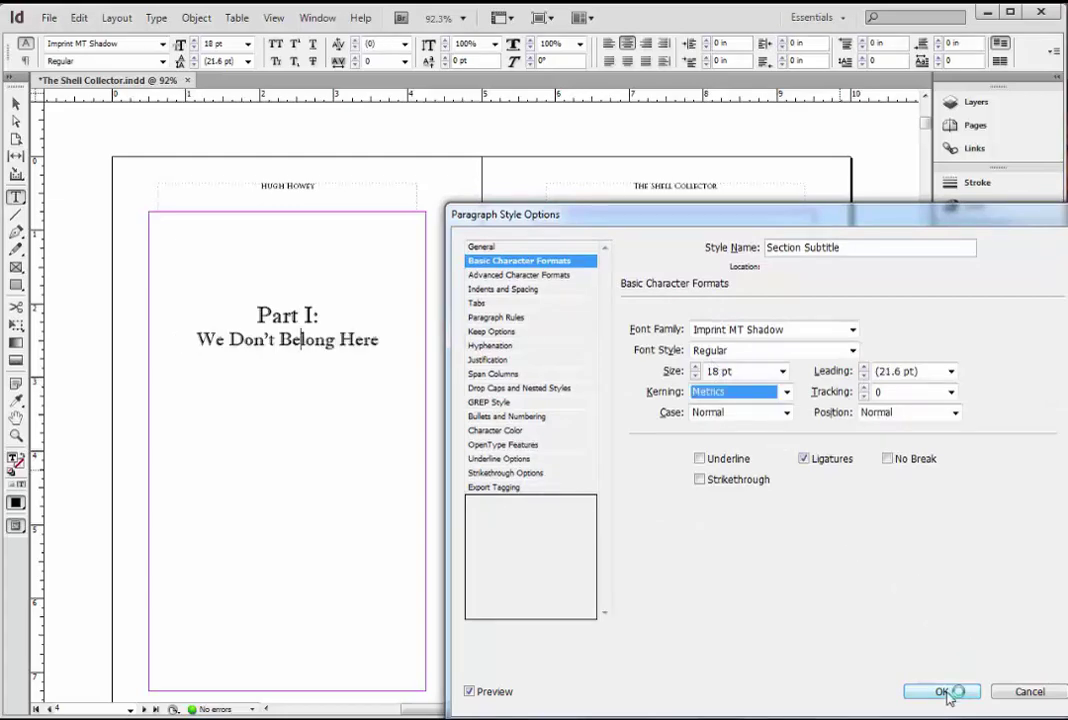
click(942, 691)
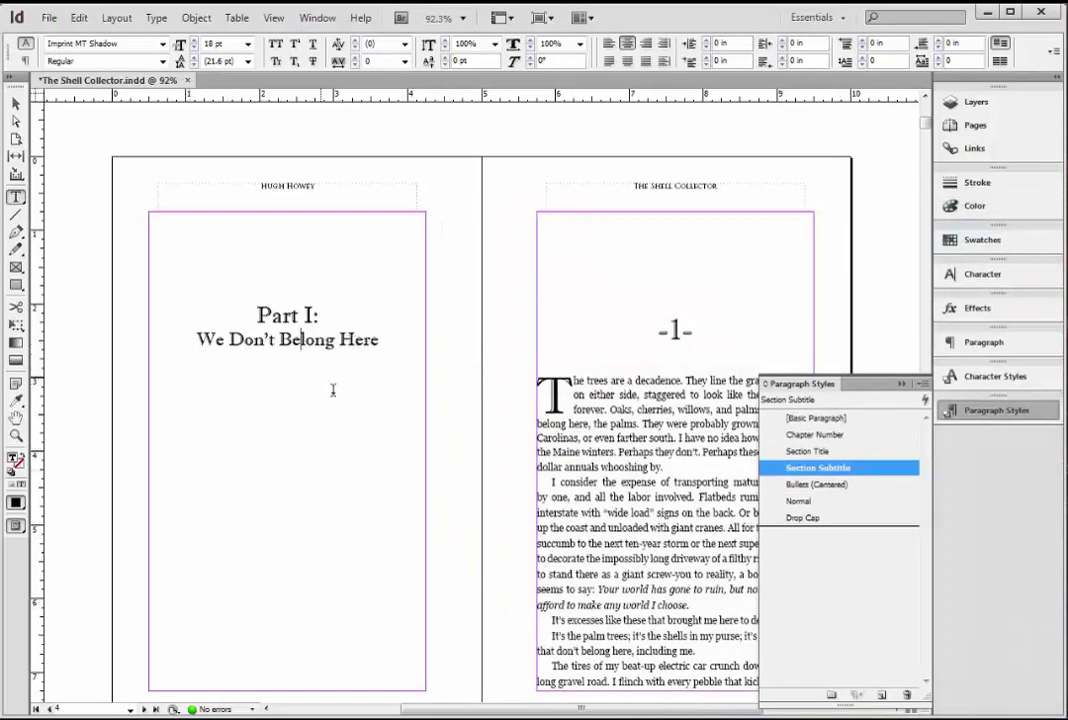
Step: Set the Section Subtitle style's space before to 0.25 in, and check the styles assigned to the two title lines
click(304, 340)
right_click(861, 472)
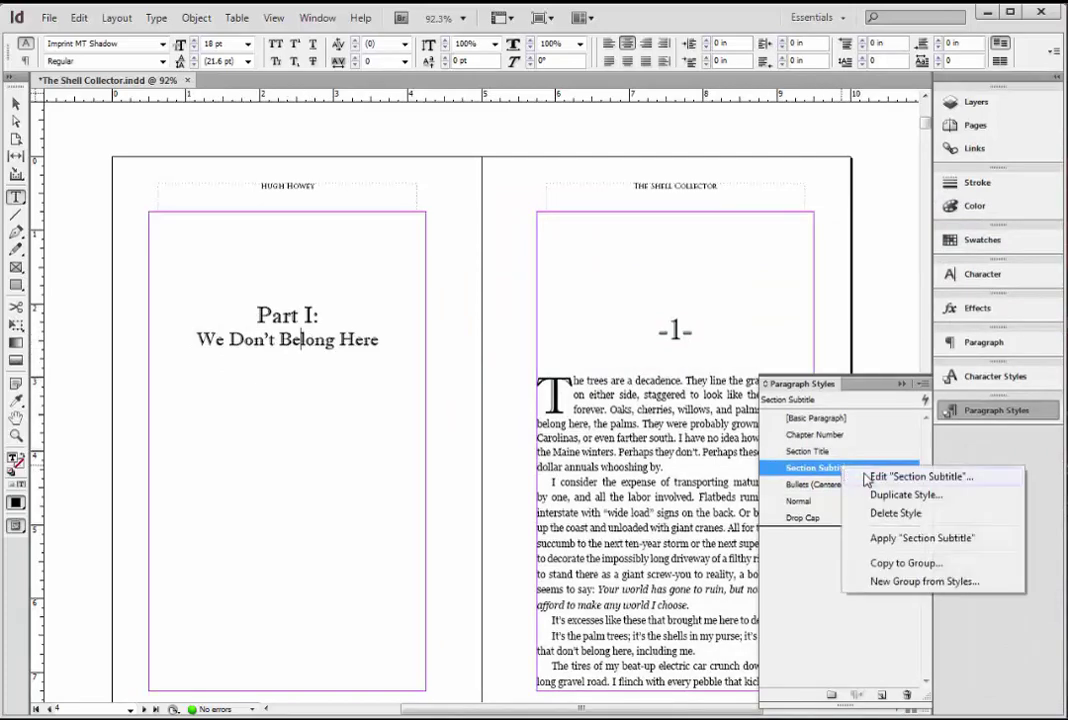
click(866, 478)
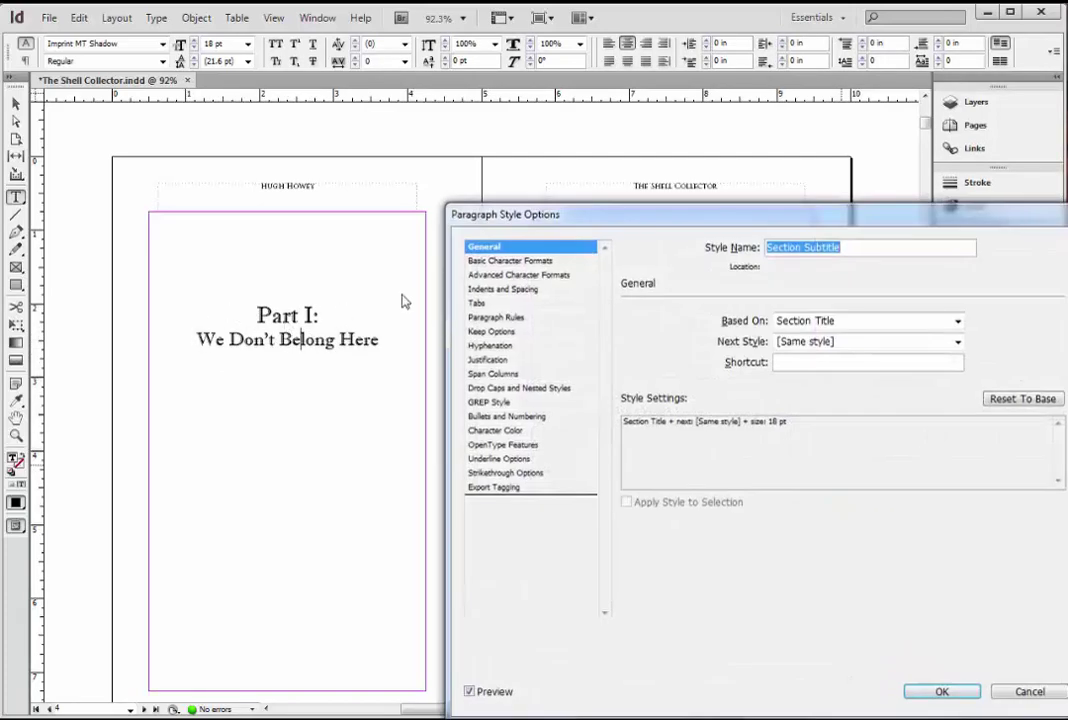
click(532, 262)
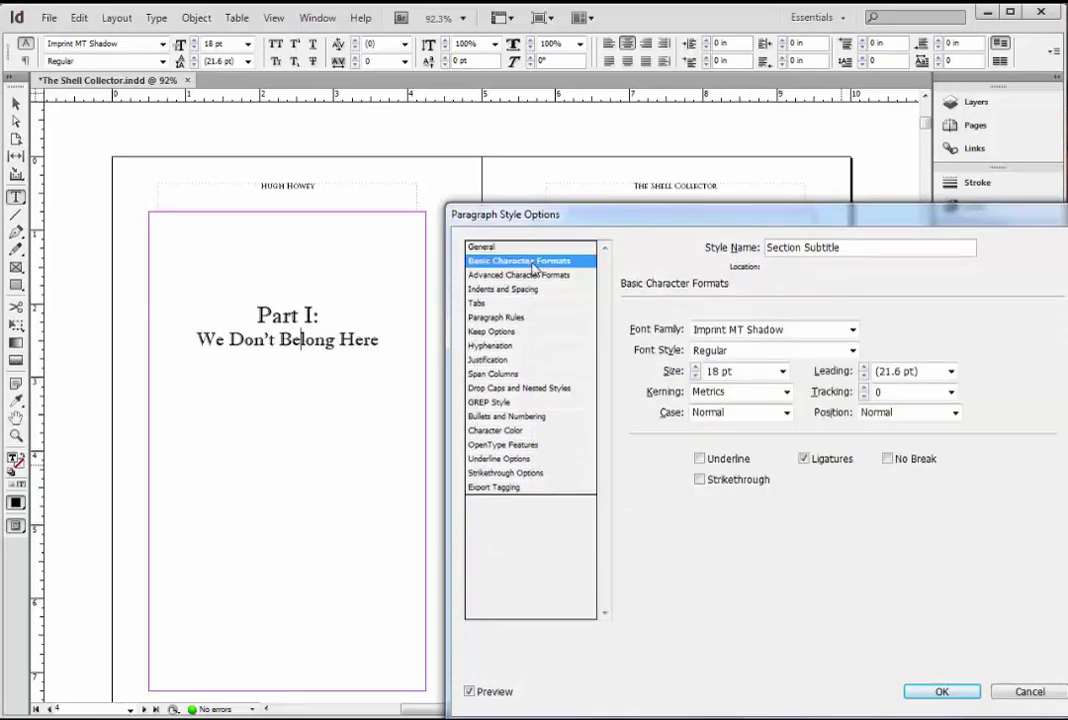
click(534, 276)
click(533, 290)
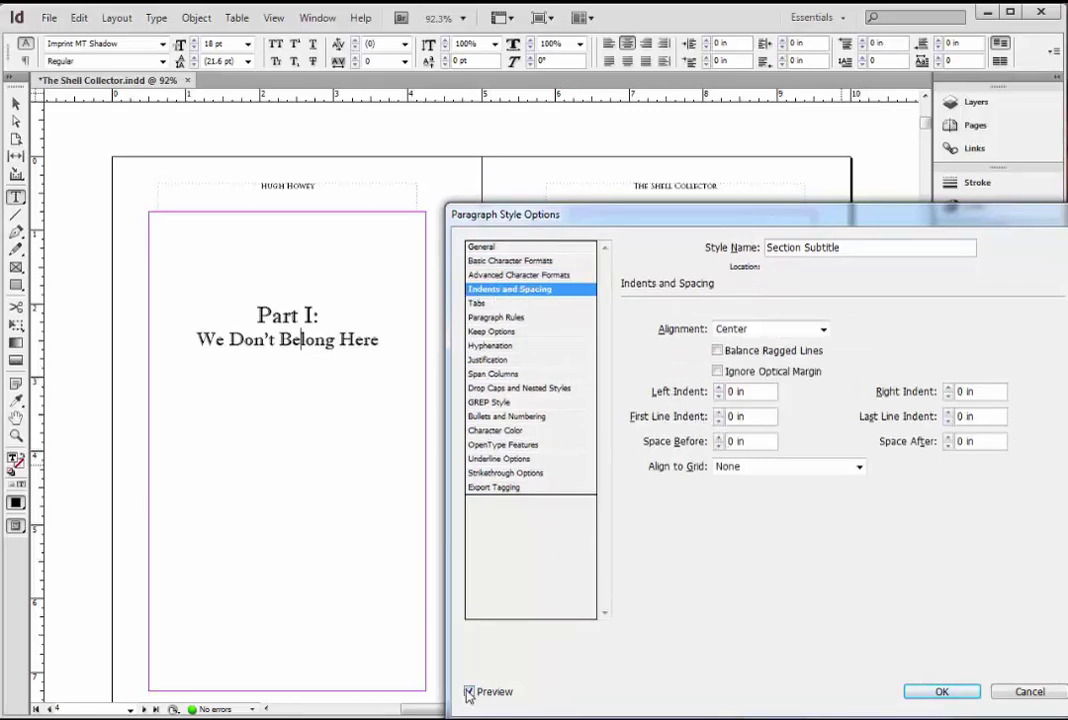
click(718, 437)
click(718, 437)
click(718, 437)
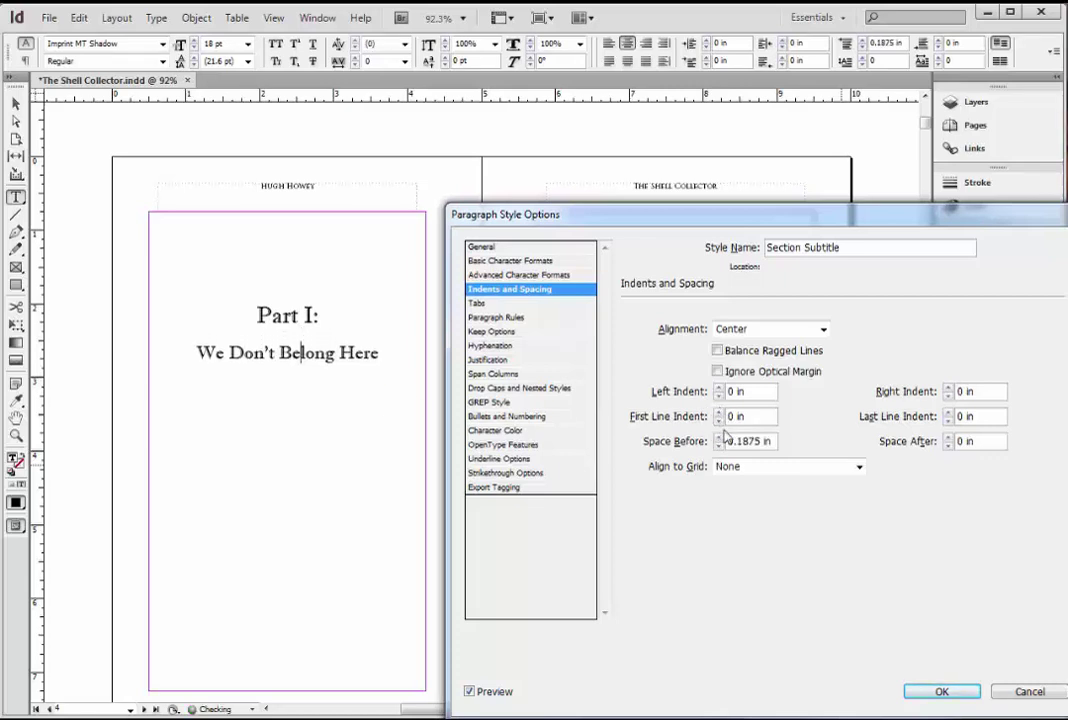
click(718, 437)
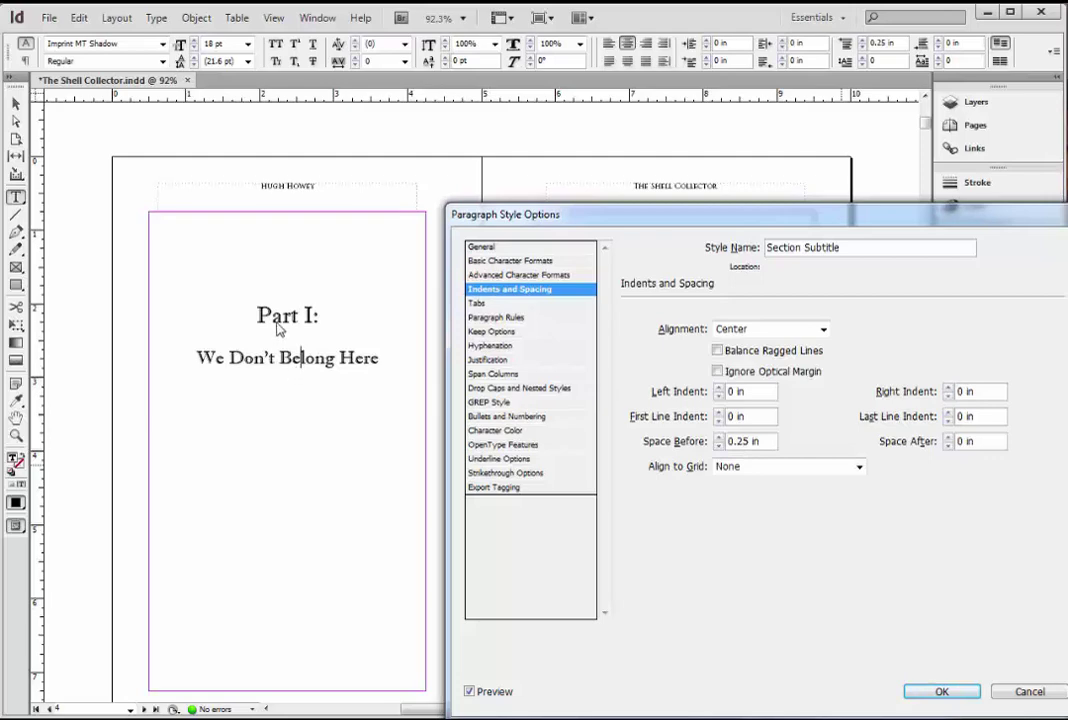
click(941, 691)
click(281, 313)
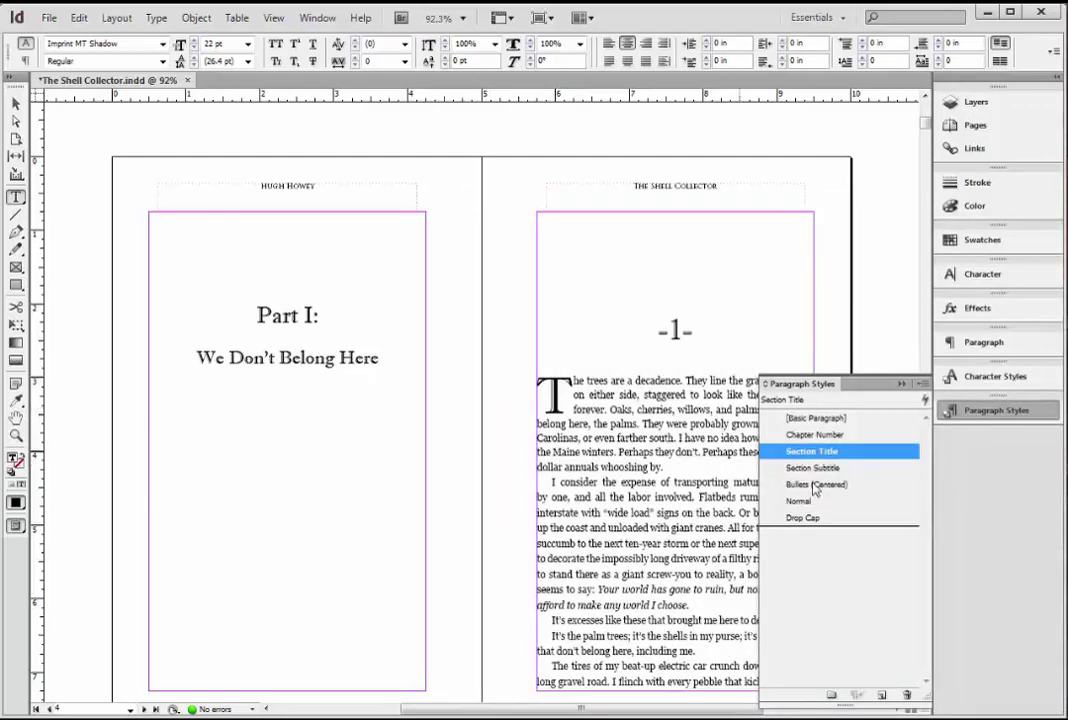
click(267, 357)
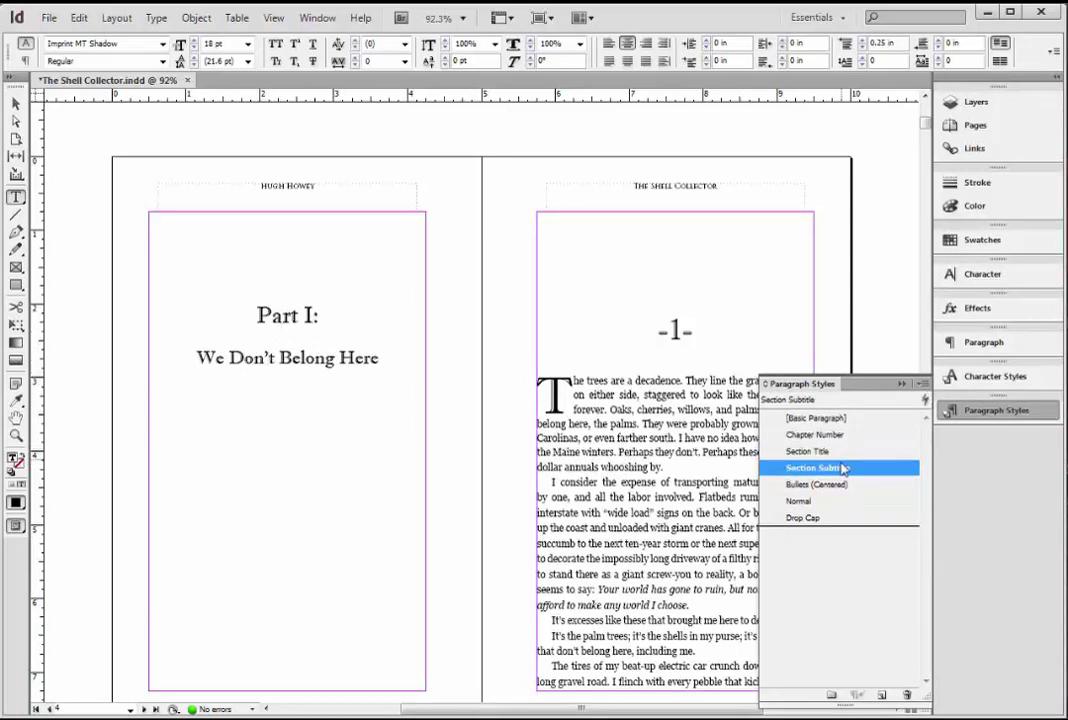
click(484, 350)
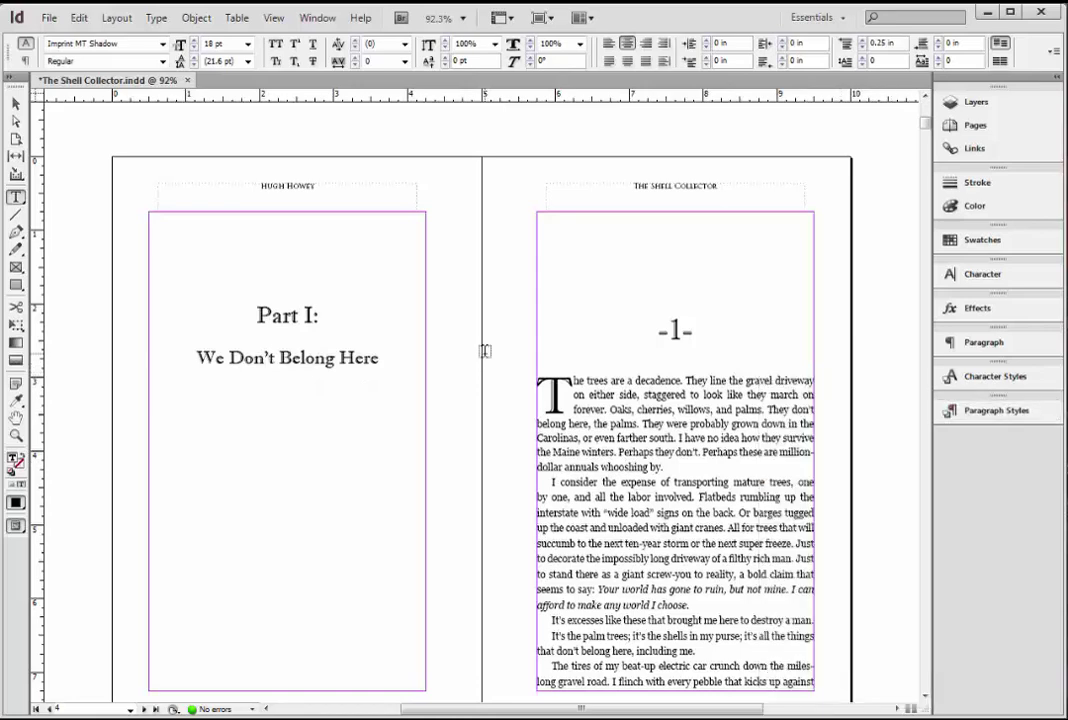
Step: Apply the Chapter Number style to the number 2 above "The Day Before" at the second chapter's opening
scroll(677, 305, down, 1)
scroll(677, 305, up, 1)
scroll(660, 320, down, 2)
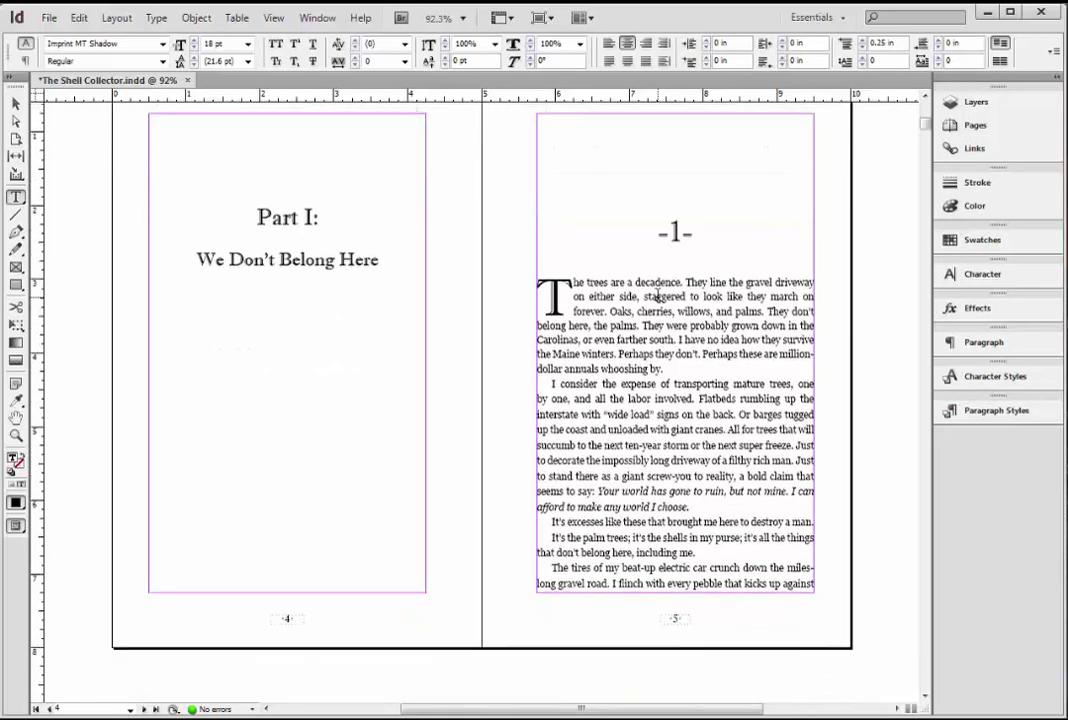
scroll(558, 388, down, 5)
scroll(558, 388, down, 12)
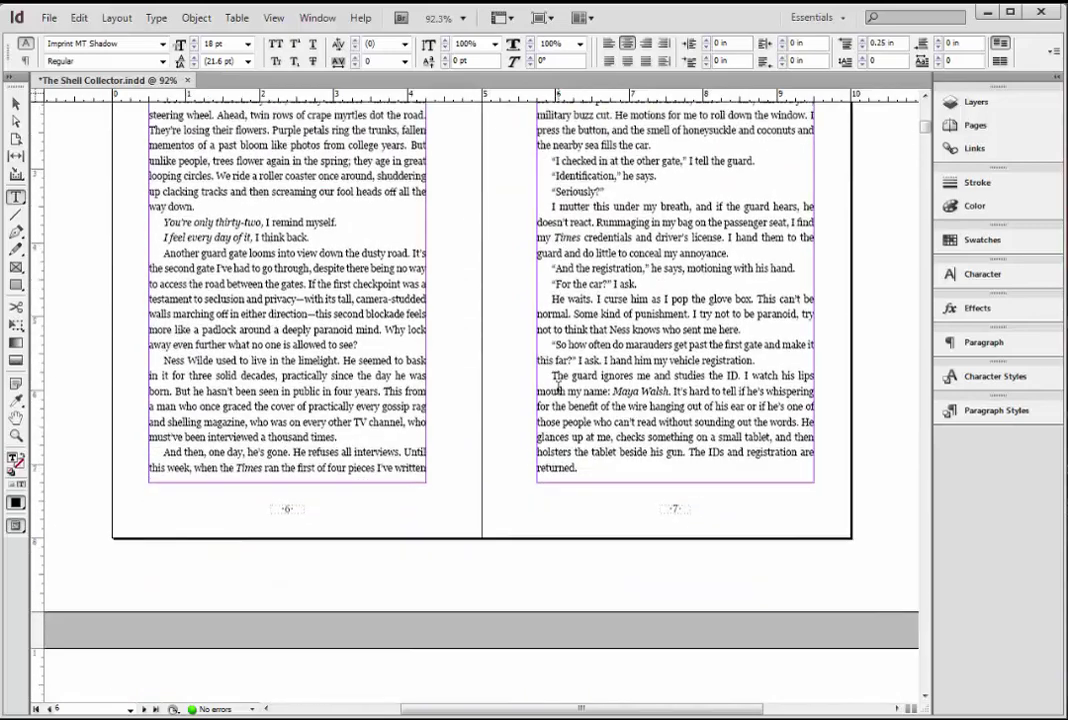
scroll(557, 388, down, 2)
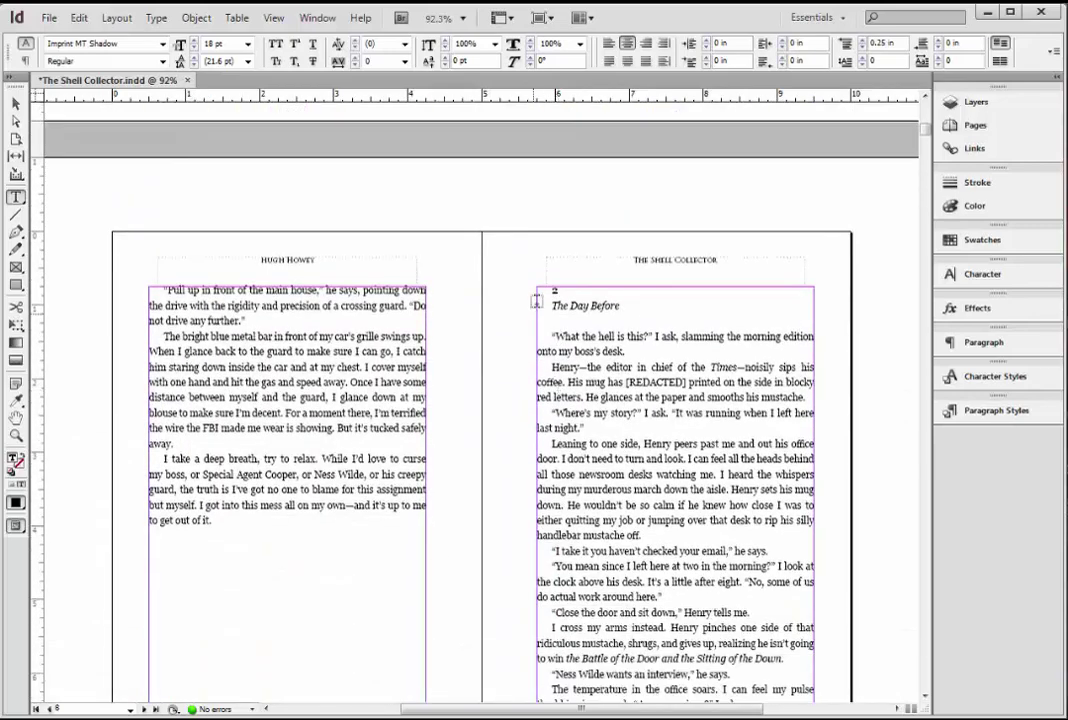
click(558, 290)
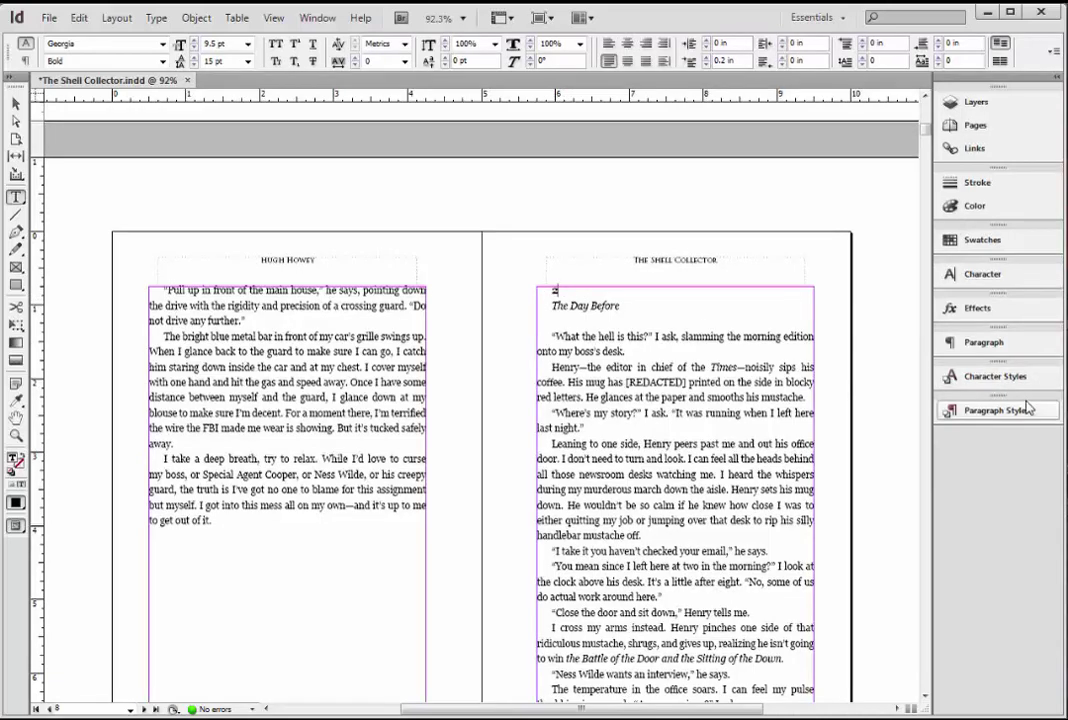
click(978, 414)
click(805, 435)
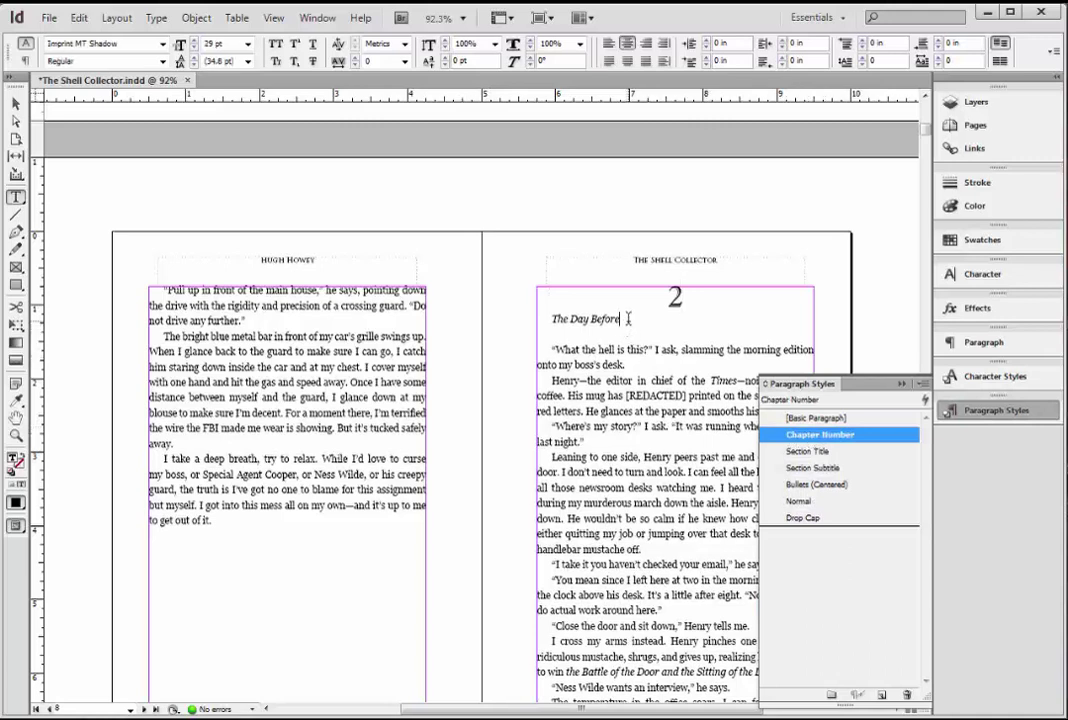
Step: Apply the Bullets (Centered) paragraph style to the "The Day Before" line under chapter number 2
click(583, 319)
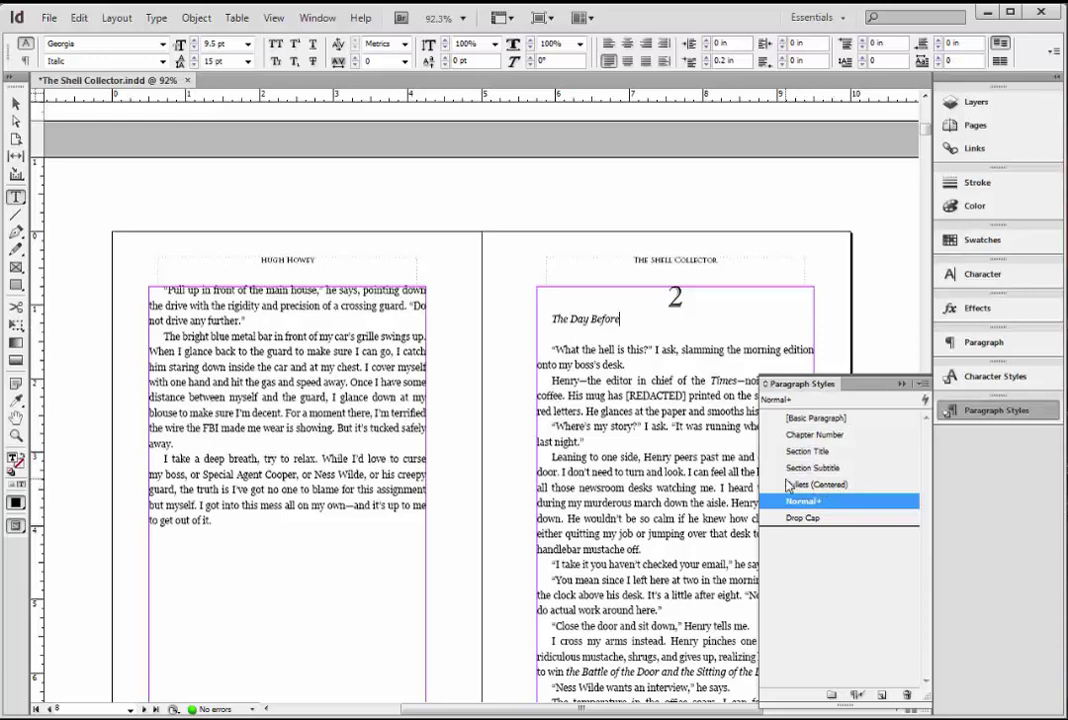
click(842, 486)
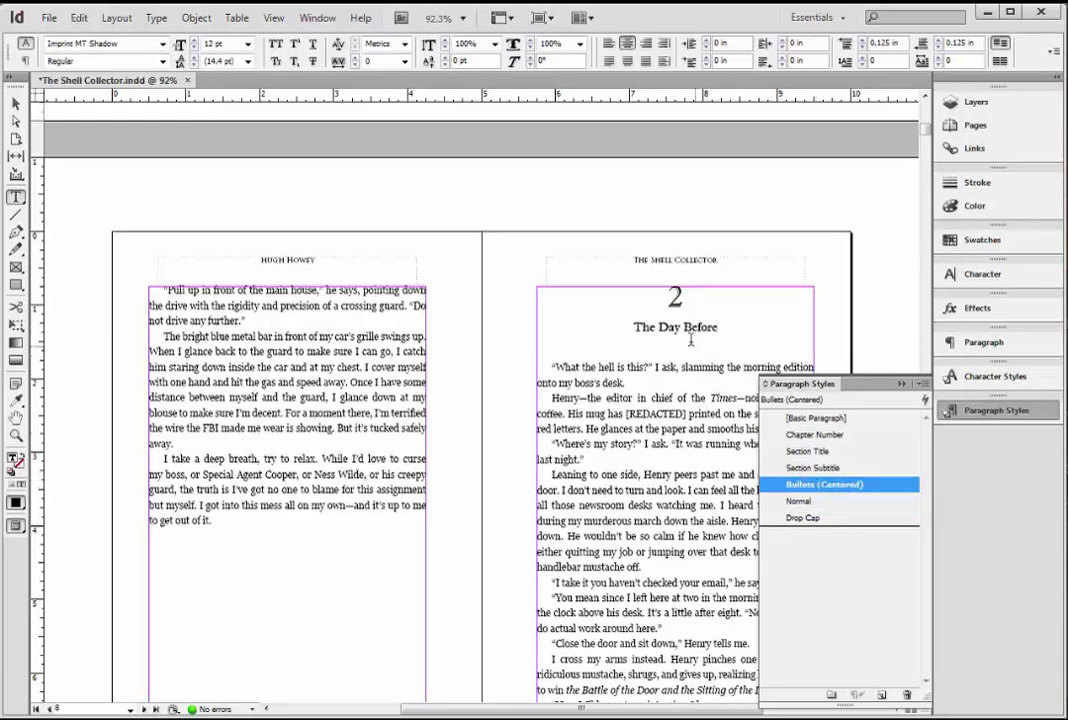
click(788, 502)
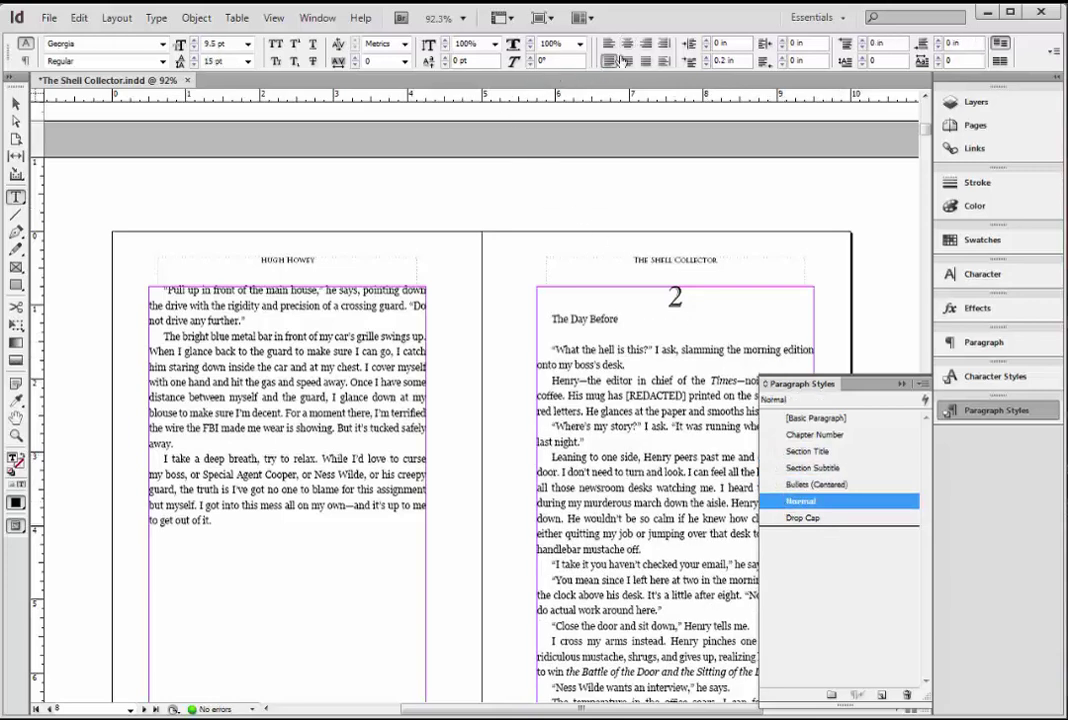
click(627, 45)
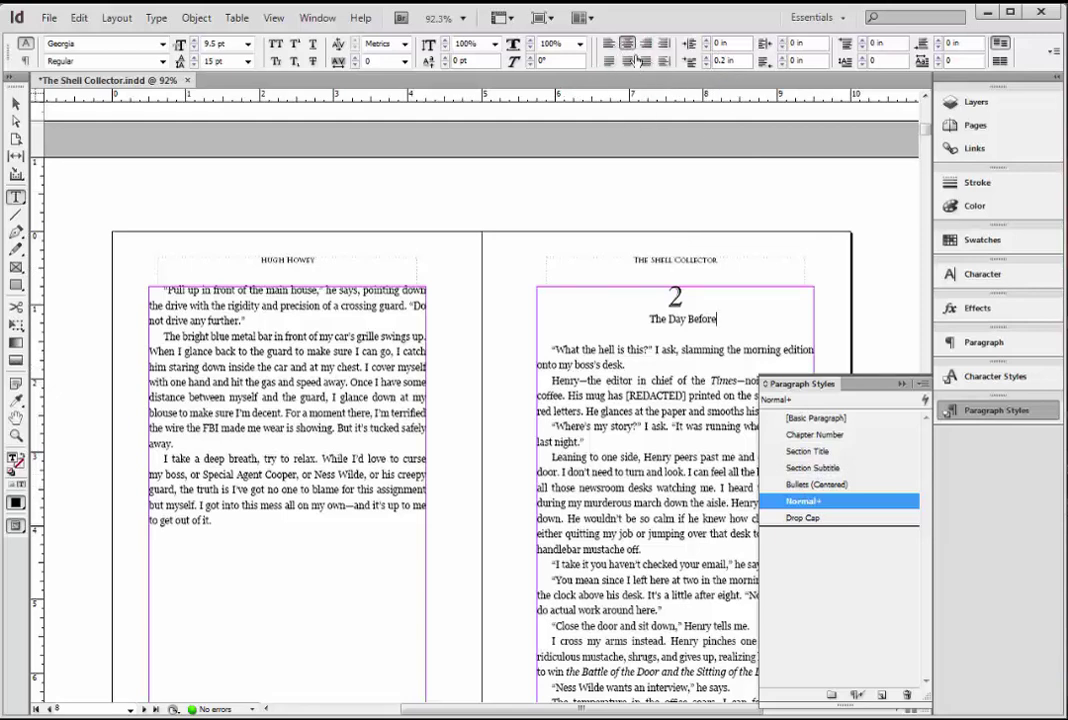
click(820, 484)
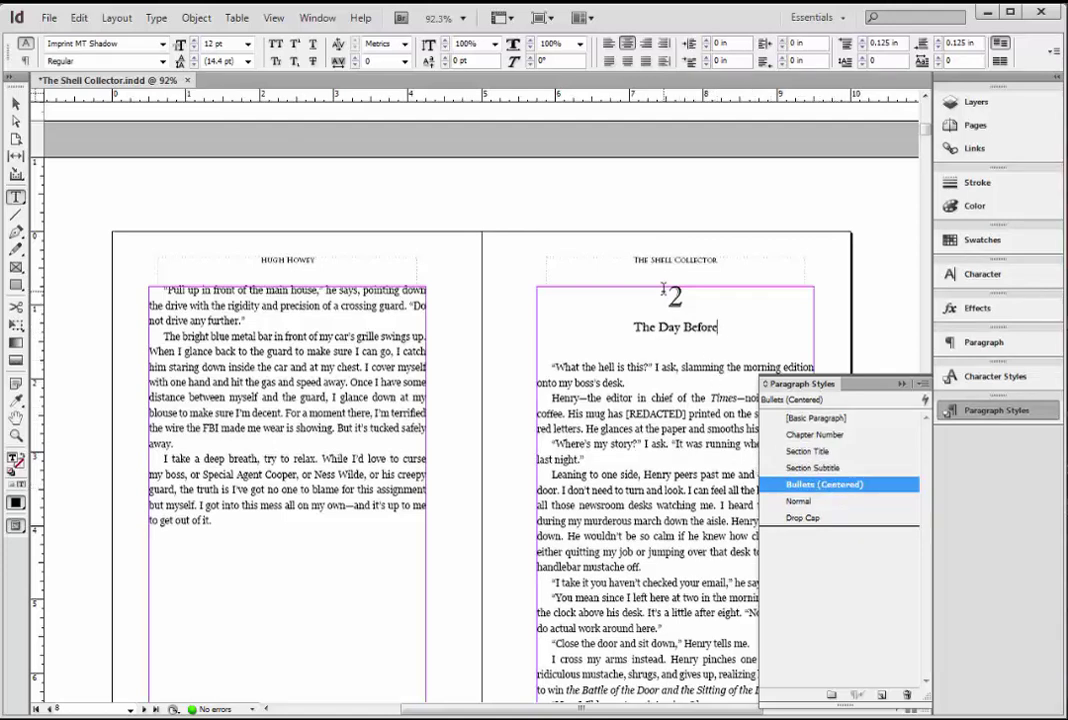
Step: Insert three empty paragraphs above chapter number 2 and remove one blank line beneath "The Day Before"
click(663, 289)
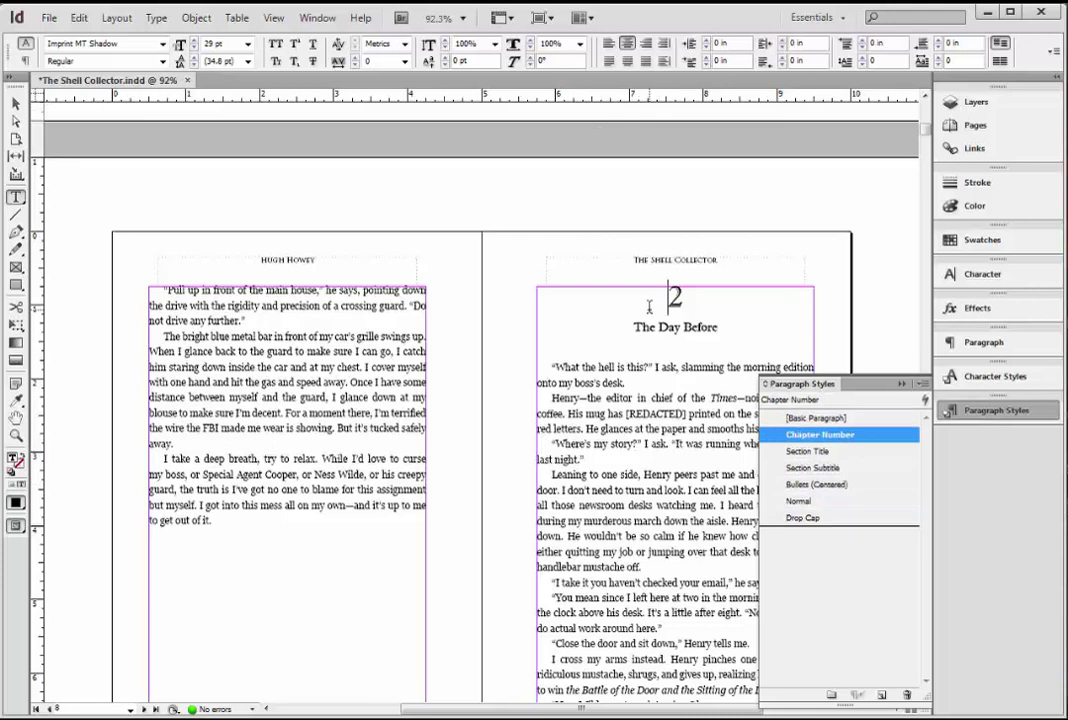
key(Return)
key(Return)
key(Return)
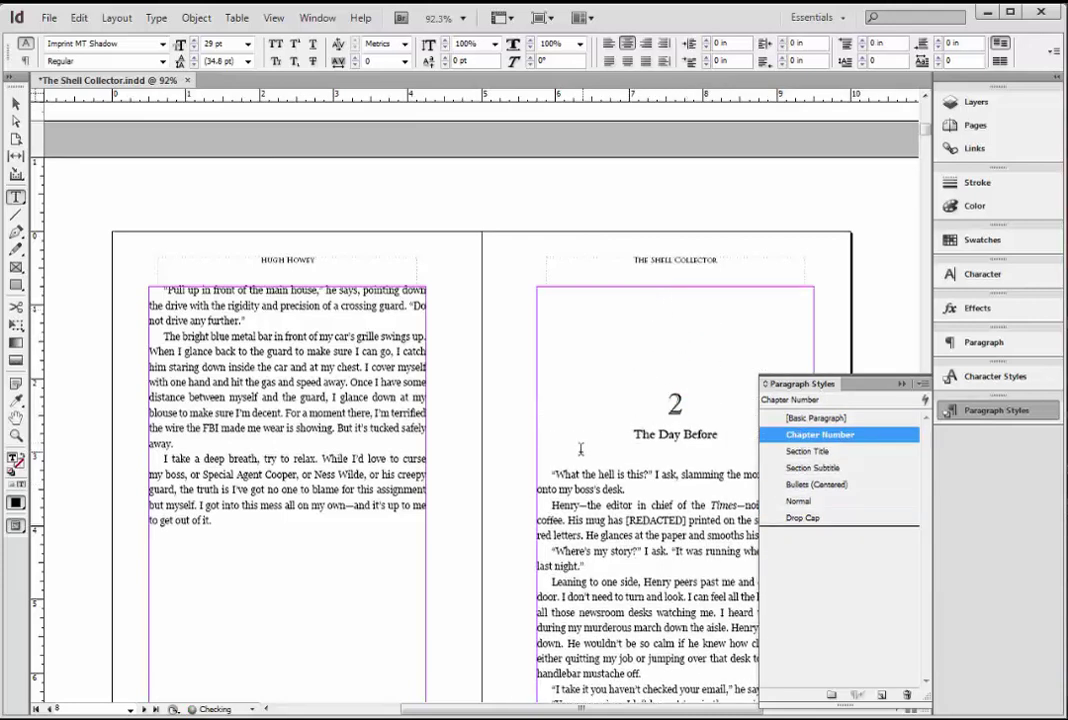
click(594, 450)
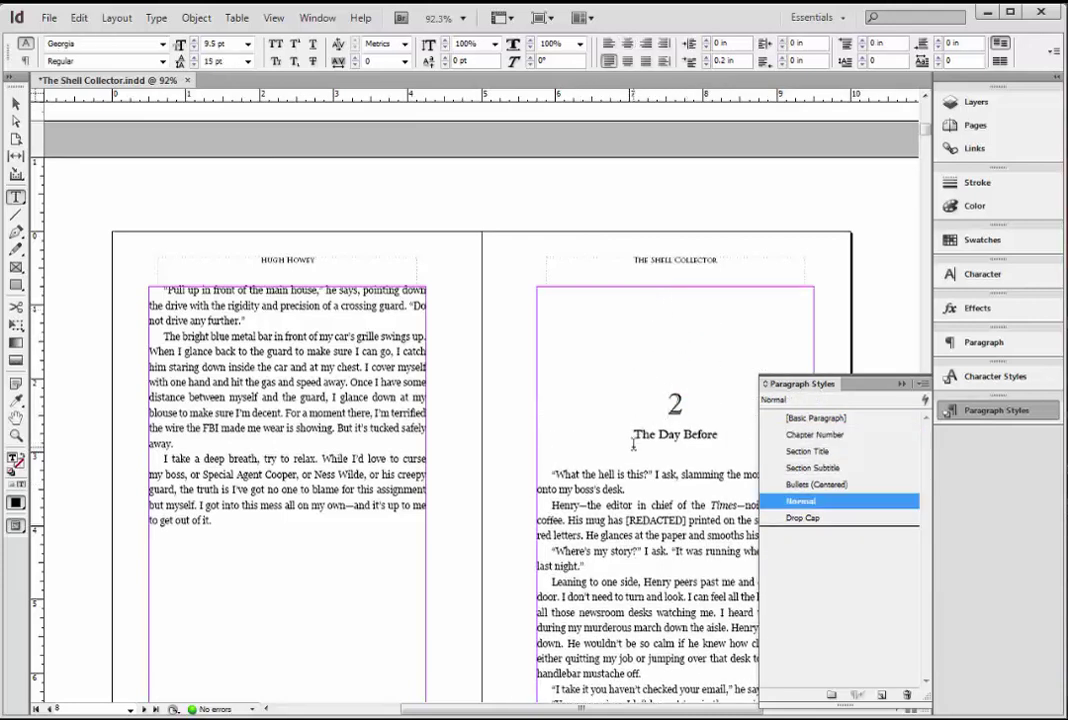
key(BackSpace)
Step: Apply the Drop Cap paragraph style to chapter 2's opening paragraph and set its drop cap to two characters
scroll(620, 450, down, 3)
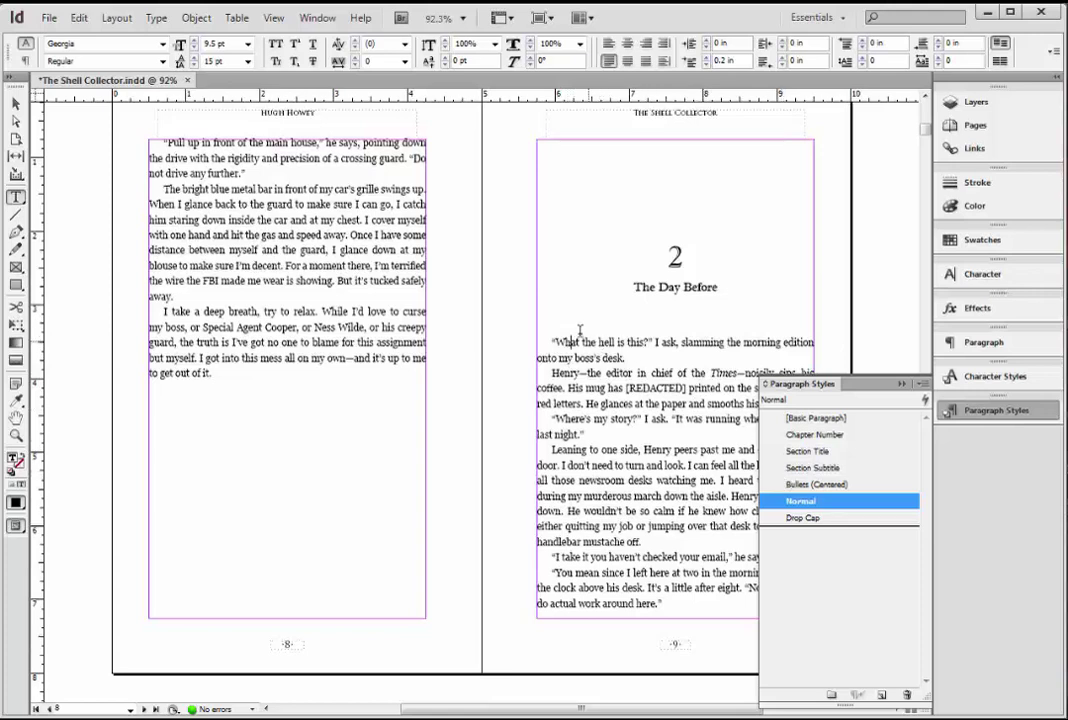
click(820, 519)
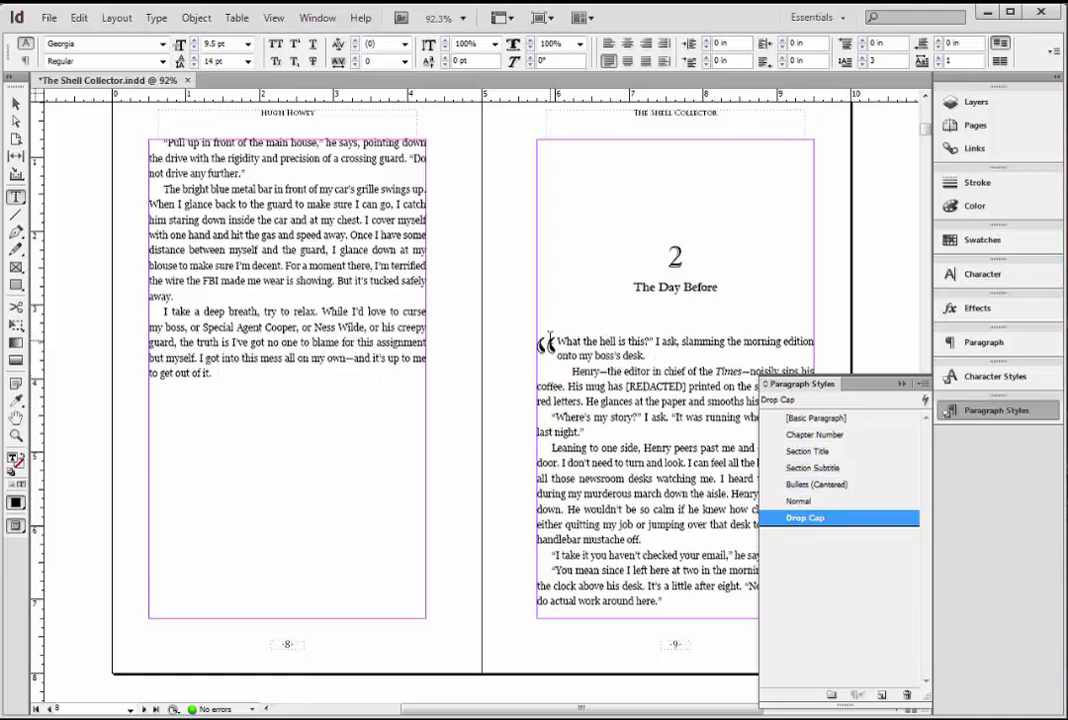
drag(545, 344, 558, 346)
click(563, 337)
click(941, 58)
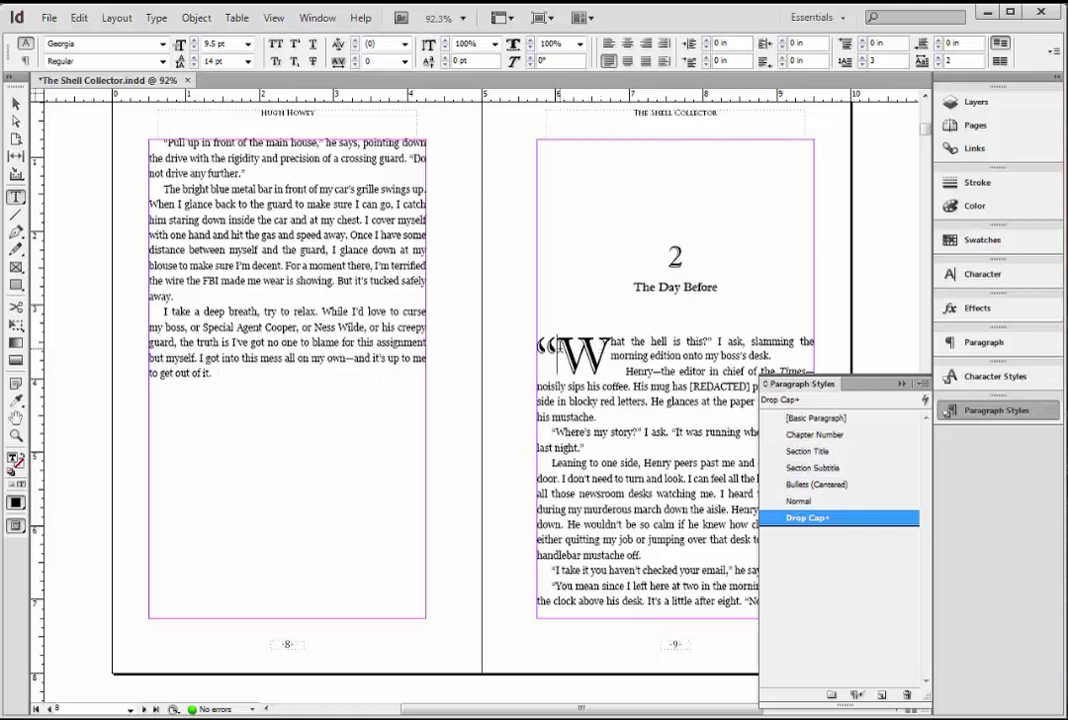
Step: Try to shrink the drop cap's opening quote mark to 2 pt with a 28 pt baseline shift, and undo these manual changes
drag(537, 345, 556, 345)
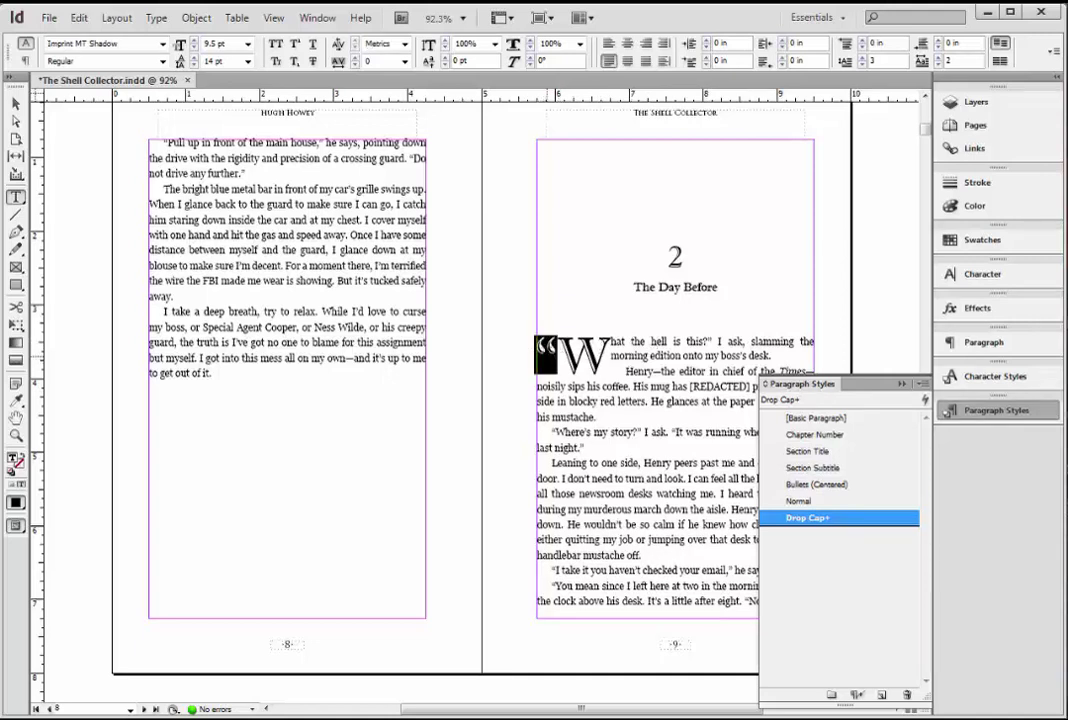
click(195, 48)
click(195, 48)
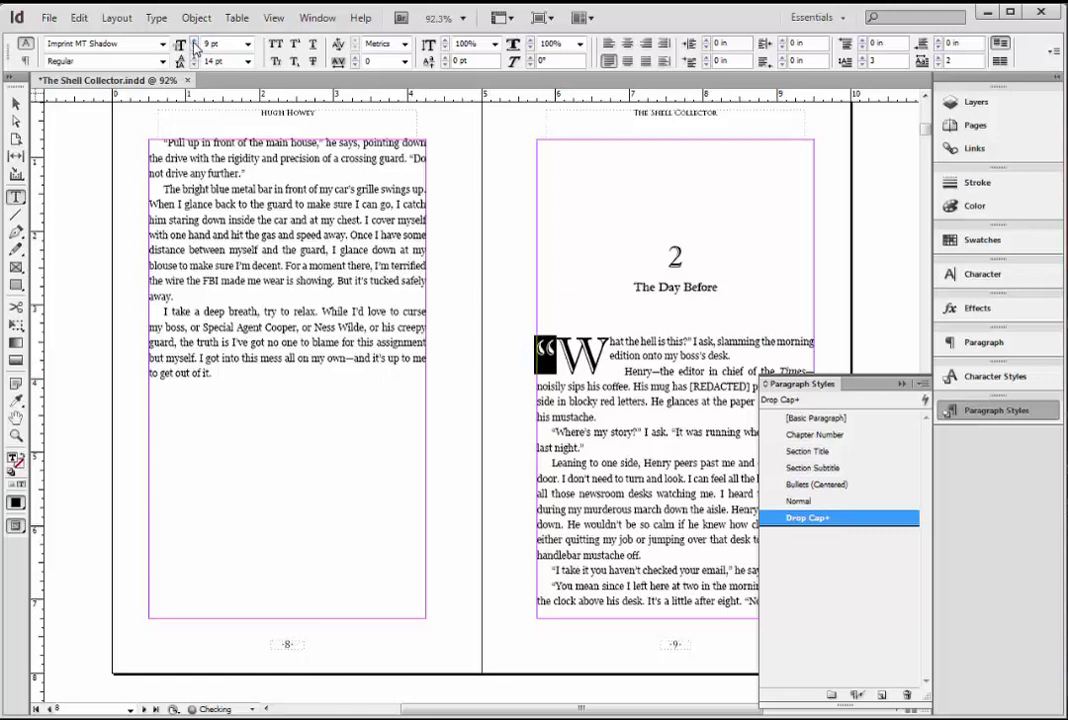
click(195, 47)
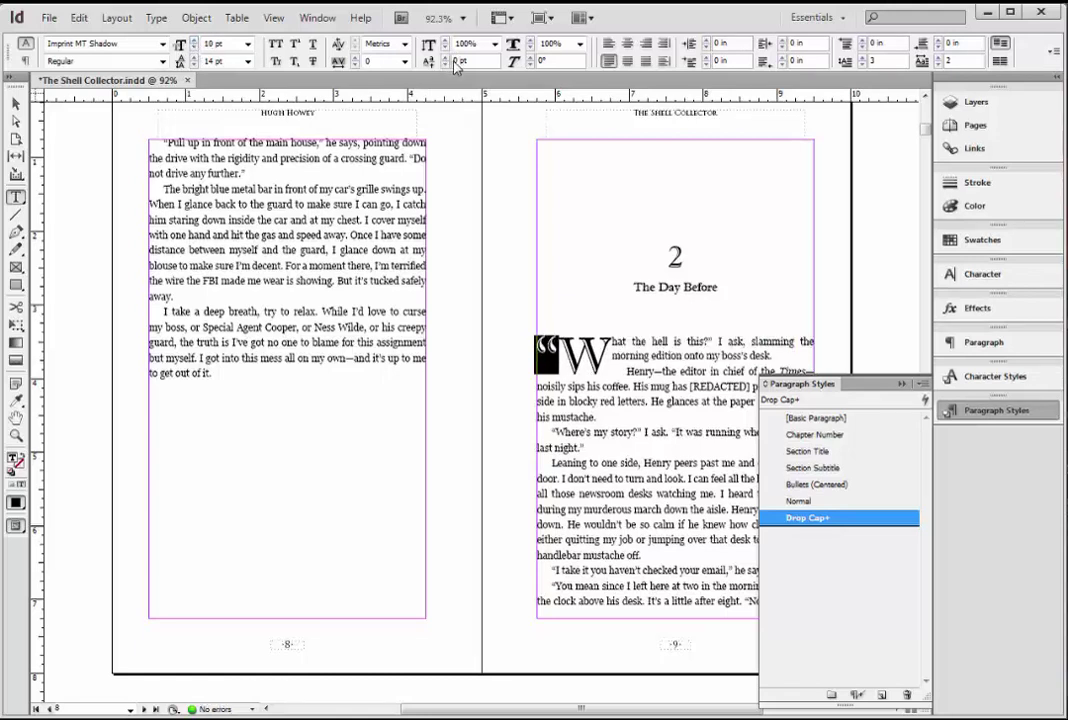
click(195, 48)
click(195, 48)
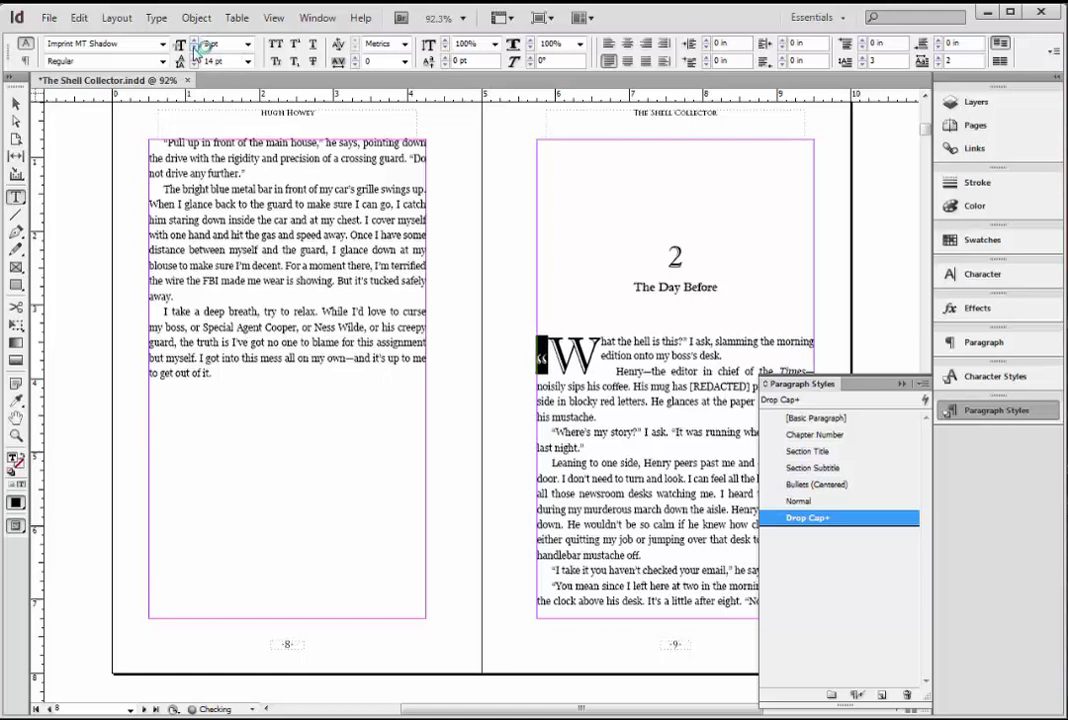
click(195, 48)
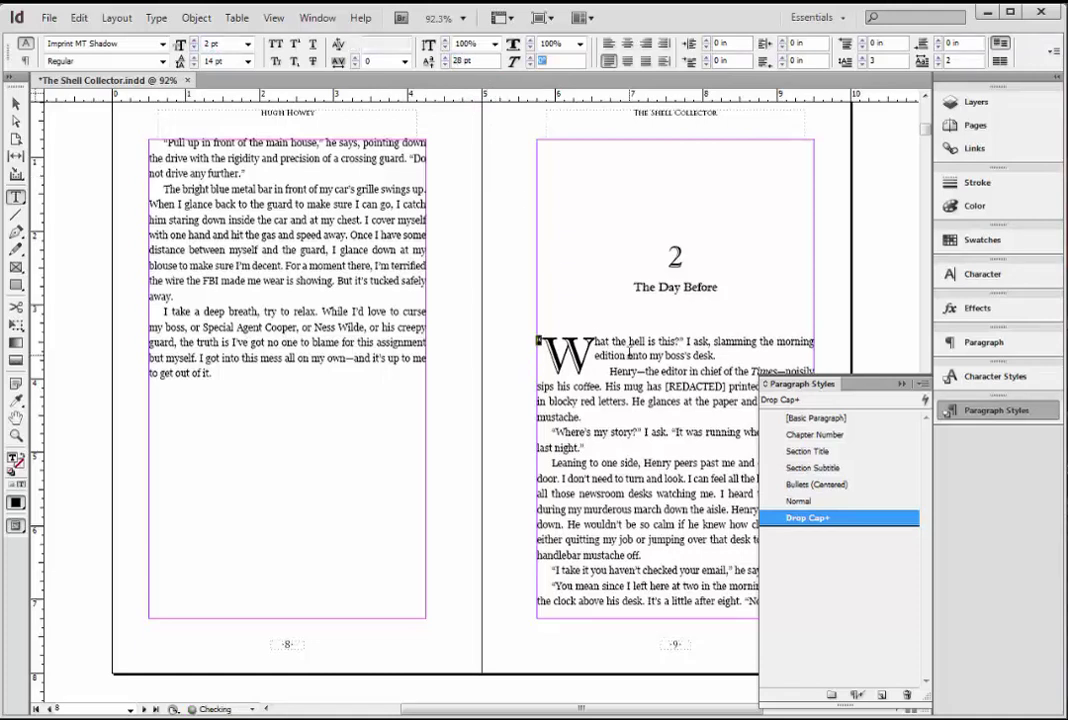
click(546, 330)
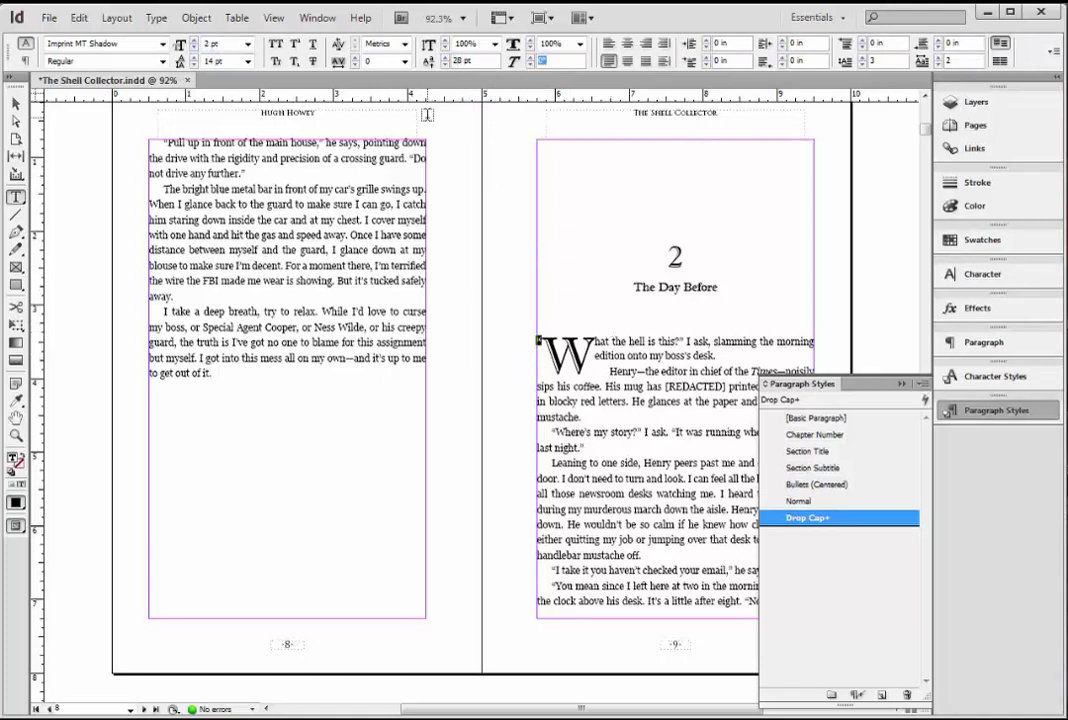
key(ctrl+z)
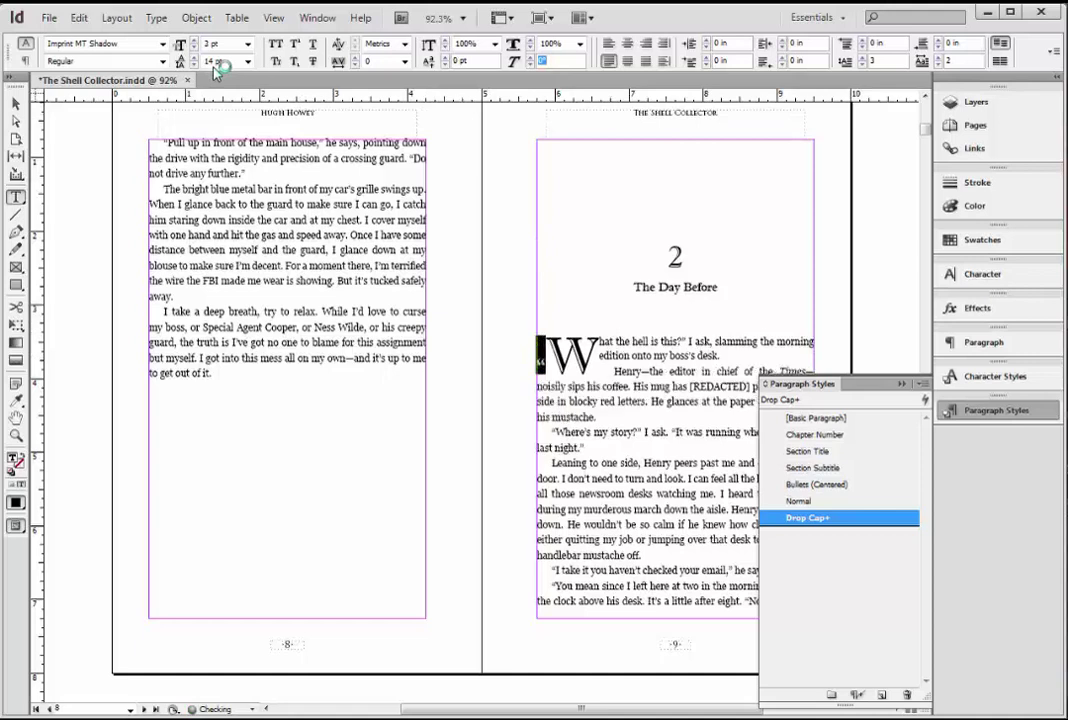
key(ctrl+z)
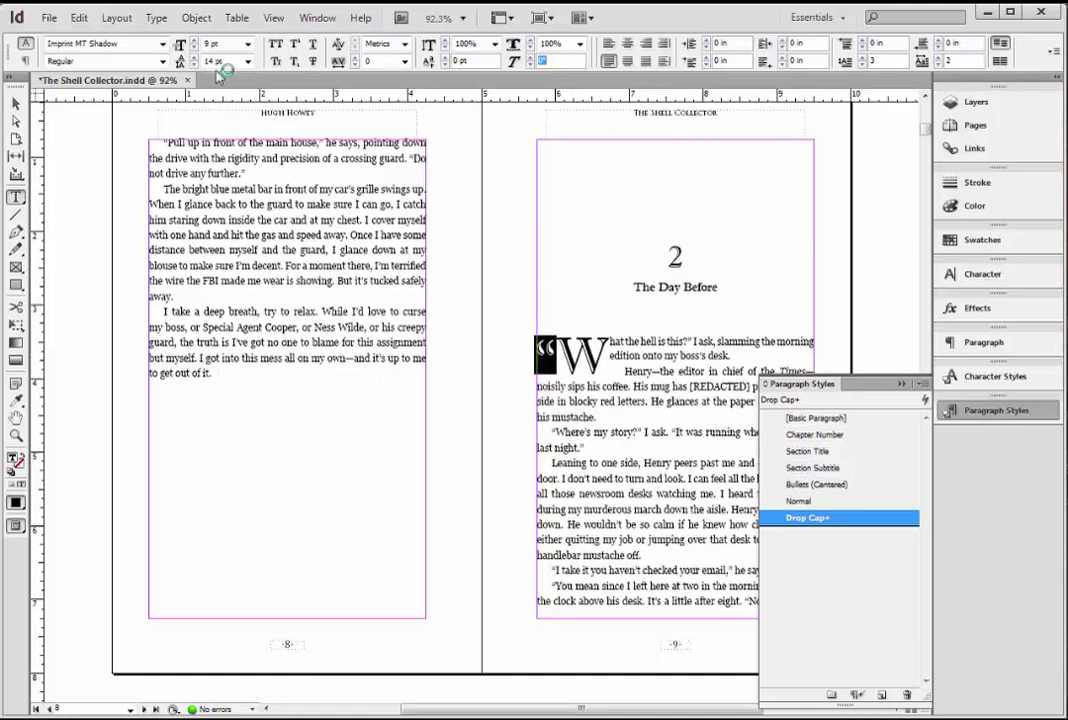
Step: Apply the Quote Mark character style to the opening quote mark before the dropped W
key(Right)
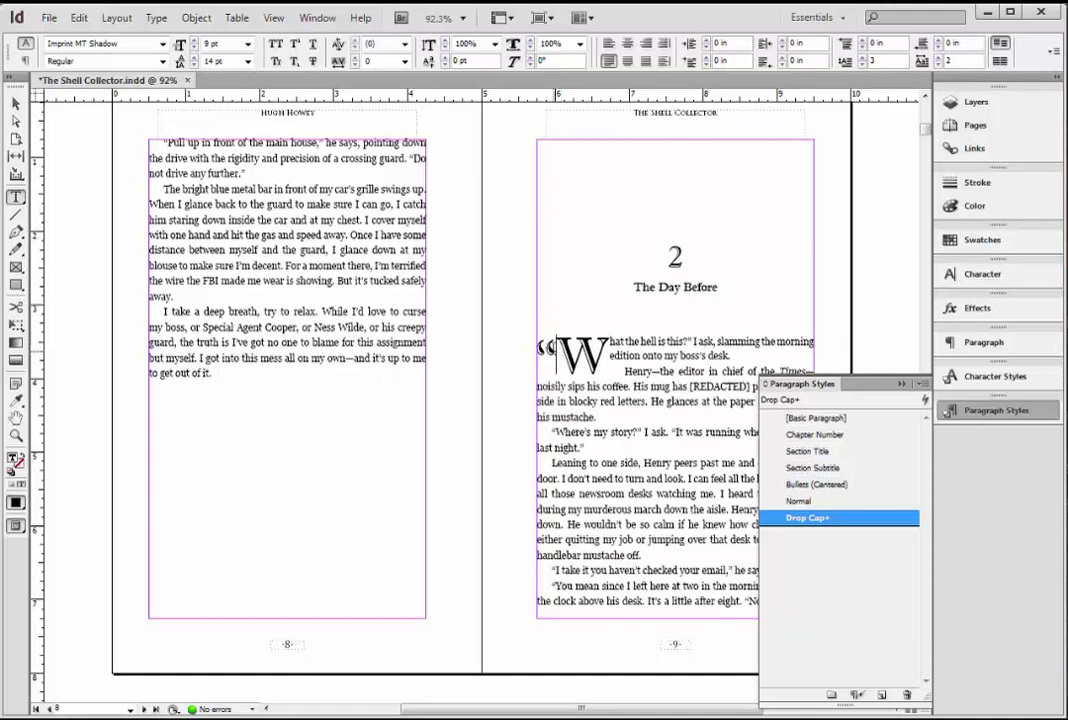
key(shift+Left)
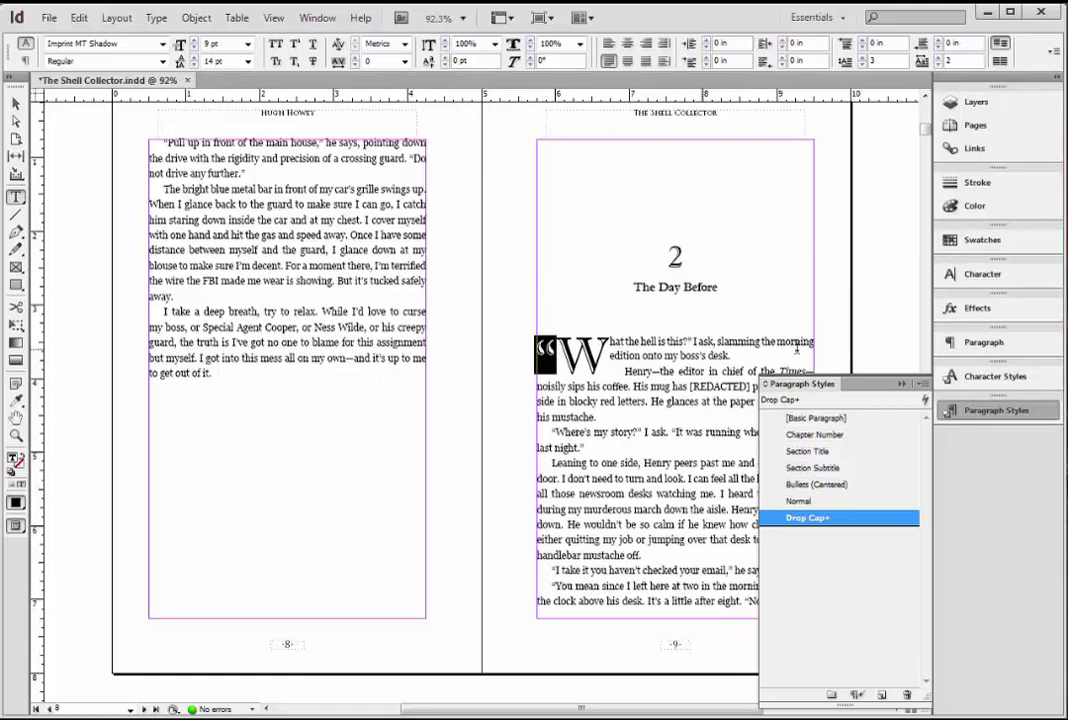
click(988, 388)
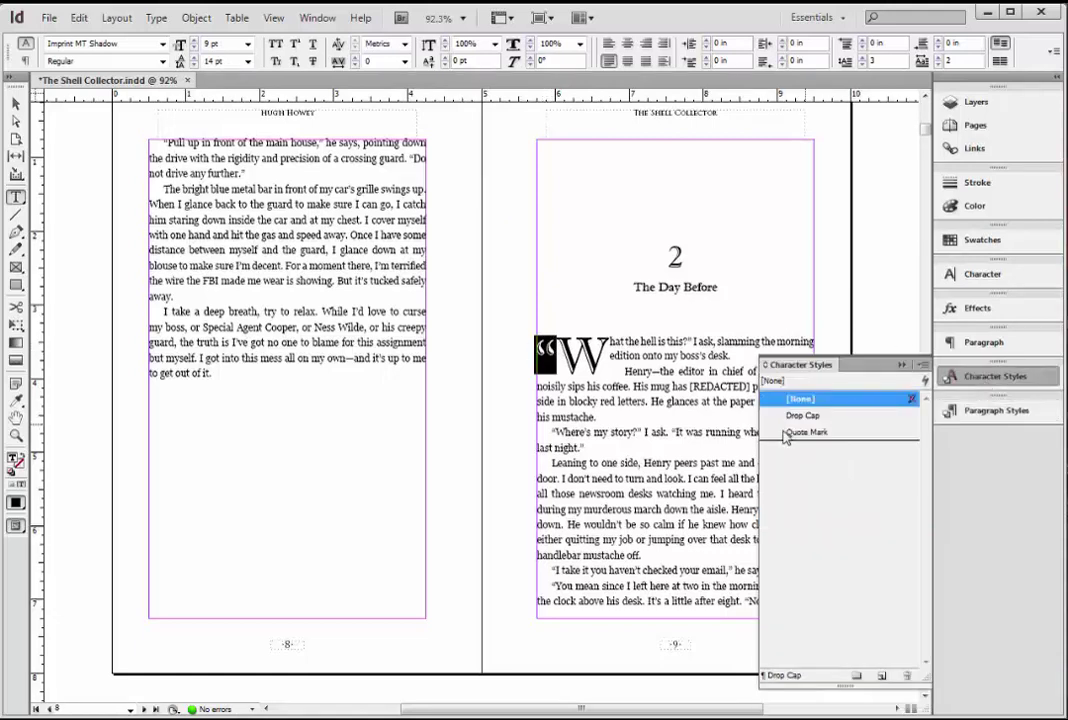
click(813, 433)
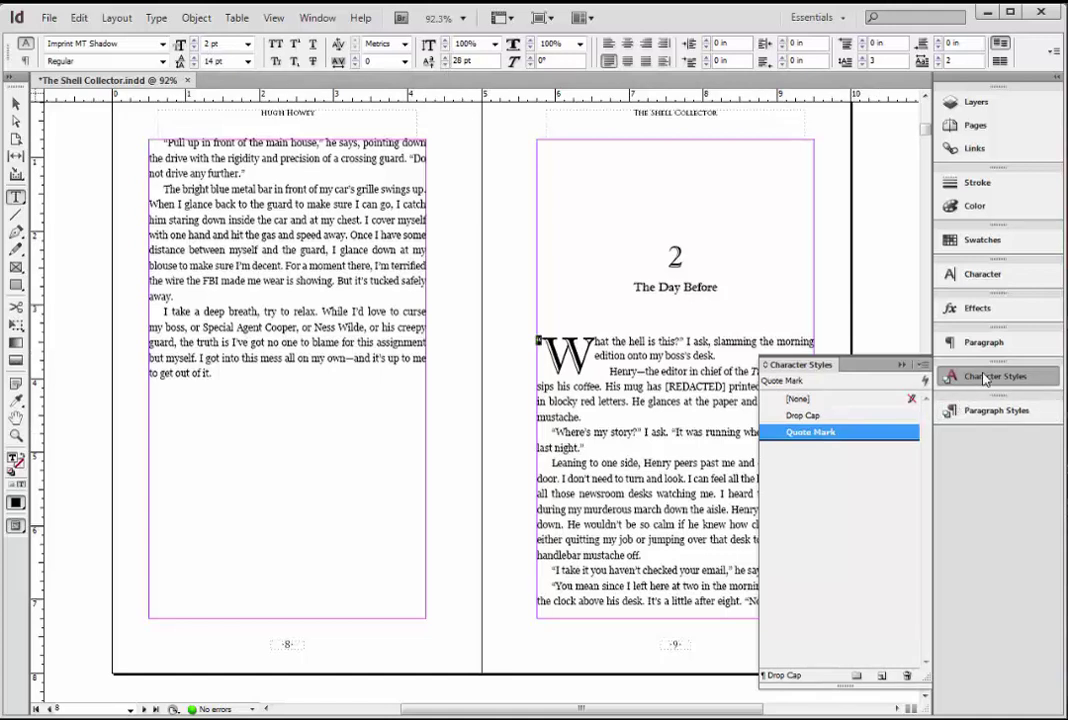
click(605, 371)
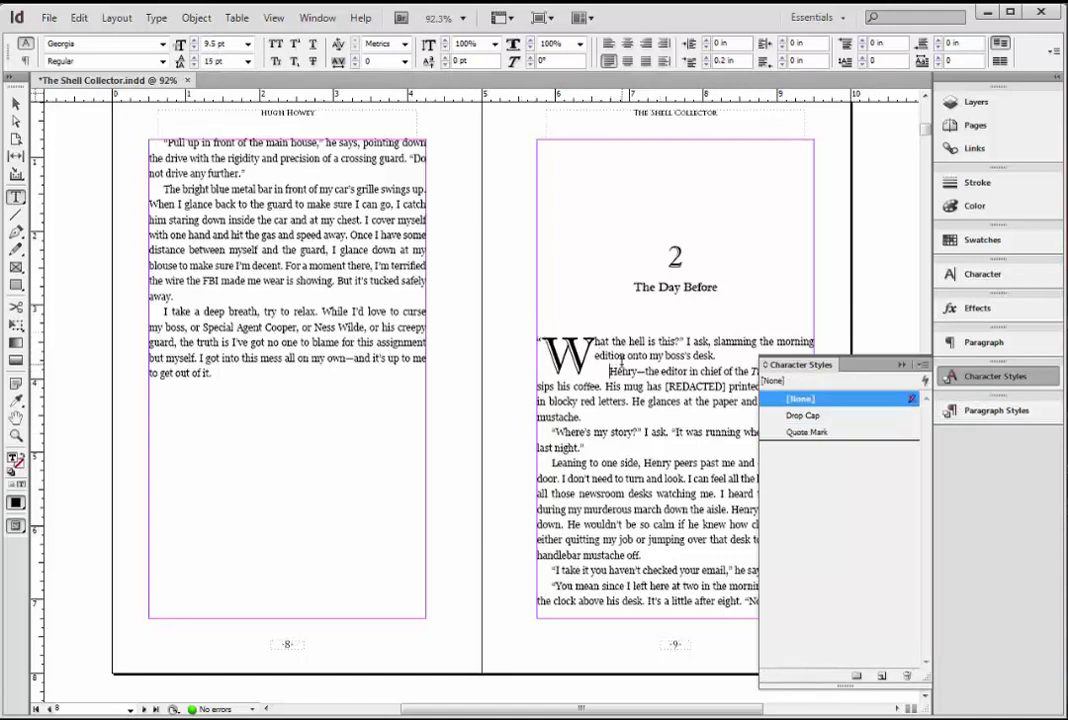
Step: Try to insert an odd page break before chapter number 3 on page 14, and undo it
scroll(656, 274, down, 10)
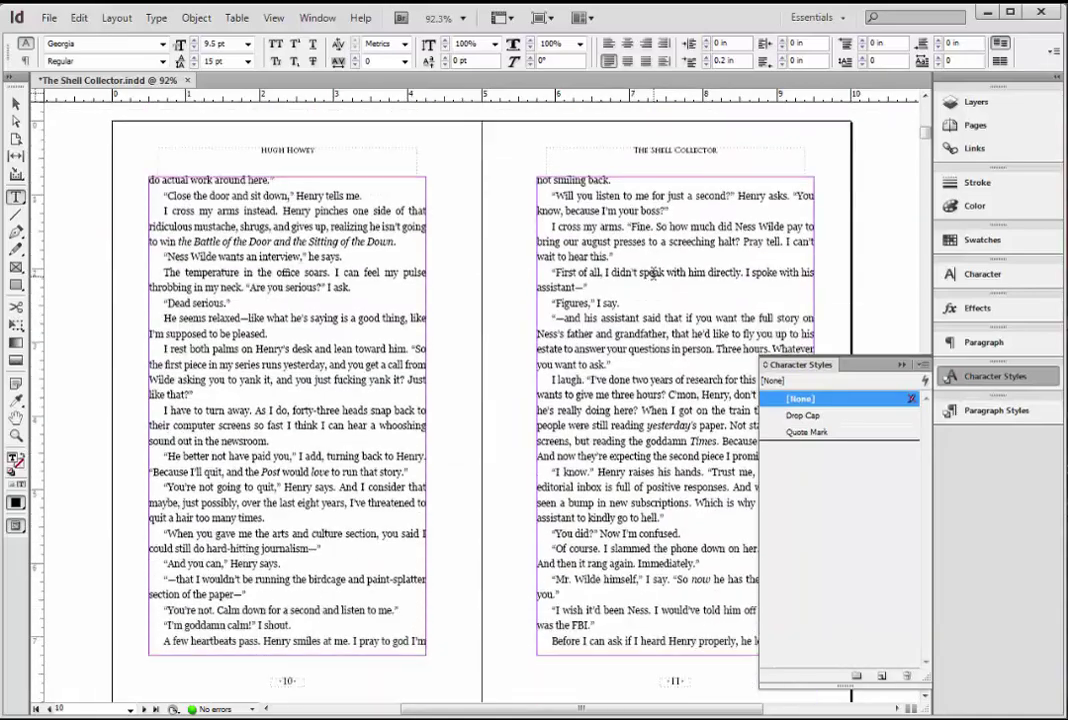
scroll(652, 273, down, 10)
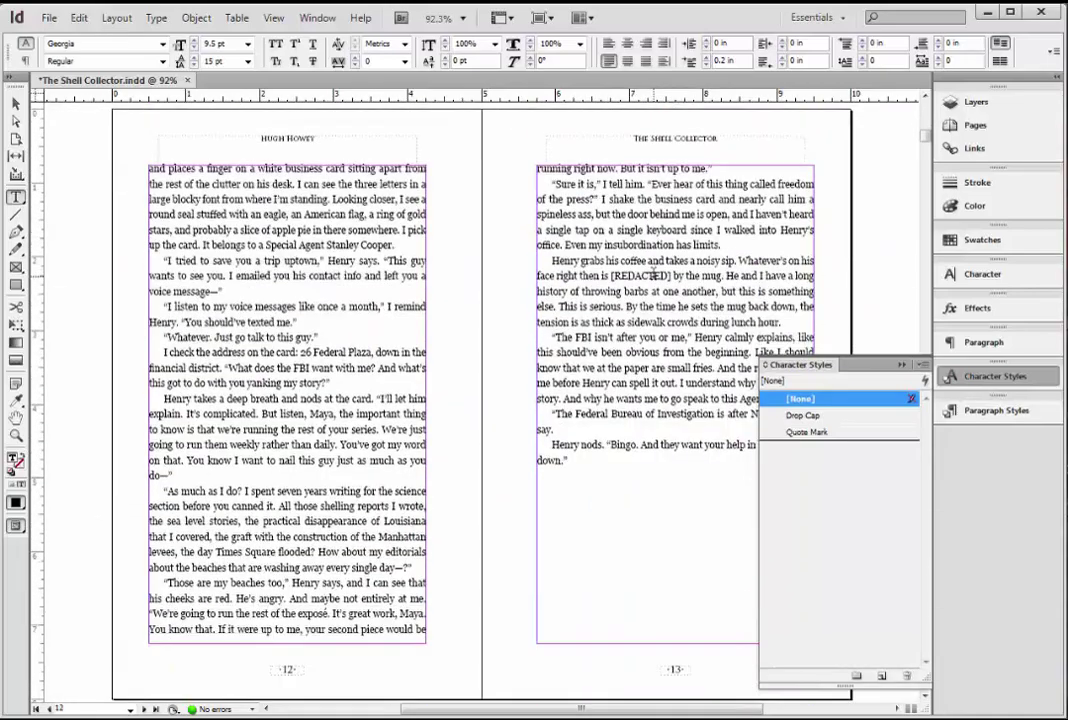
scroll(654, 273, down, 10)
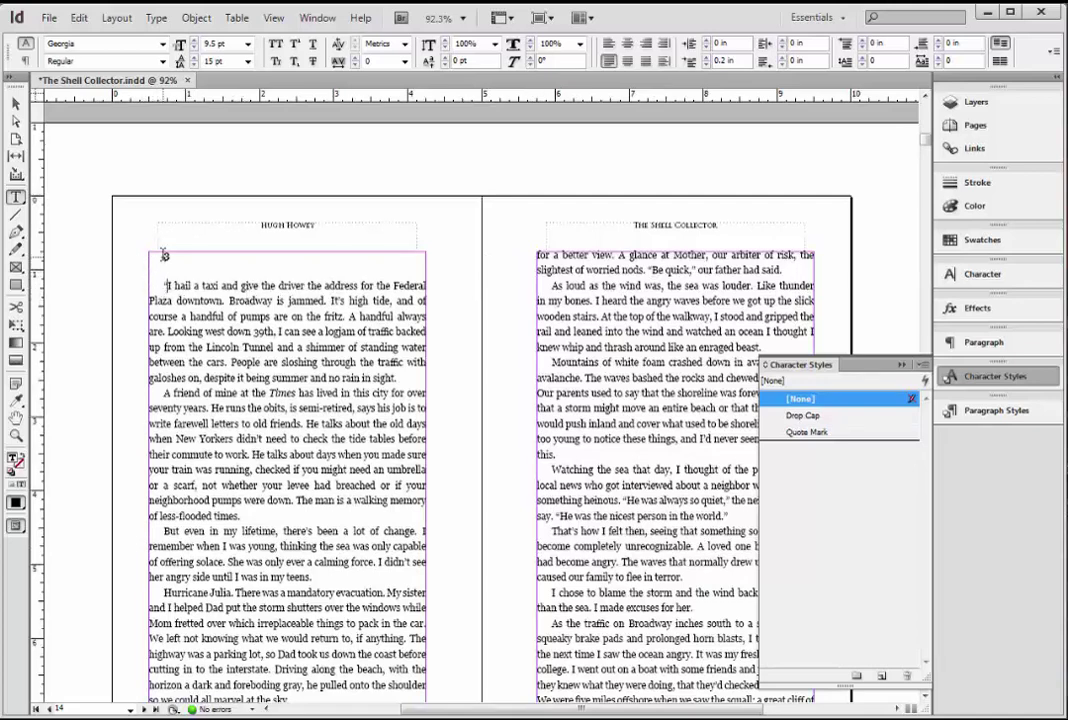
click(249, 273)
scroll(278, 331, down, 1)
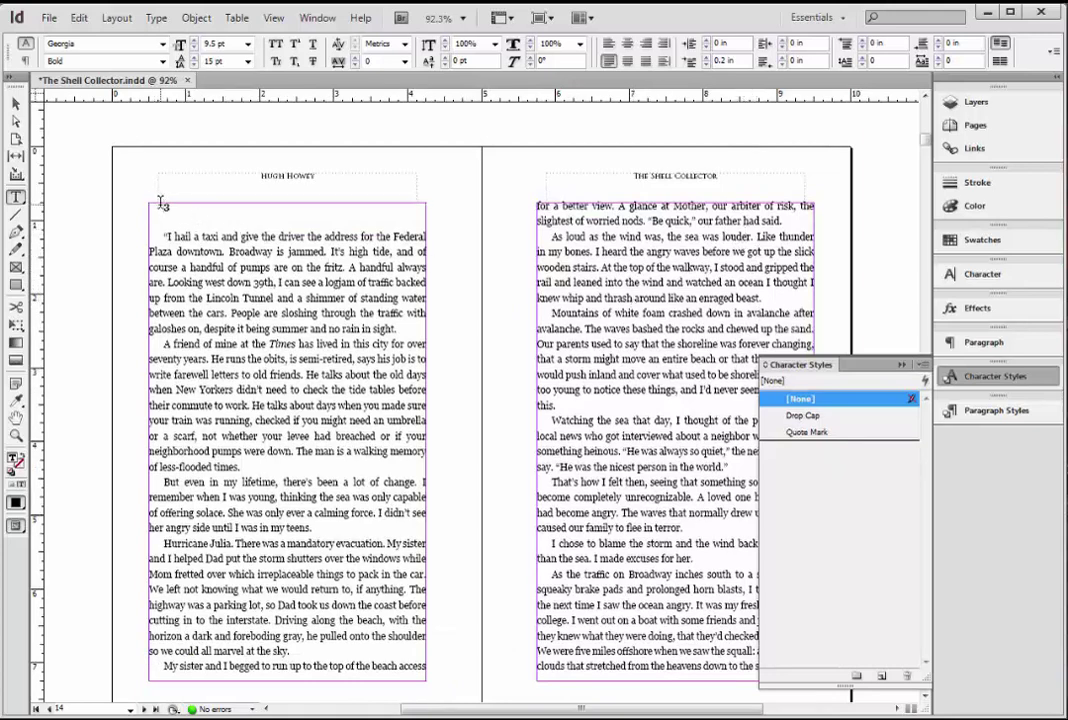
right_click(162, 209)
key(Escape)
right_click(161, 207)
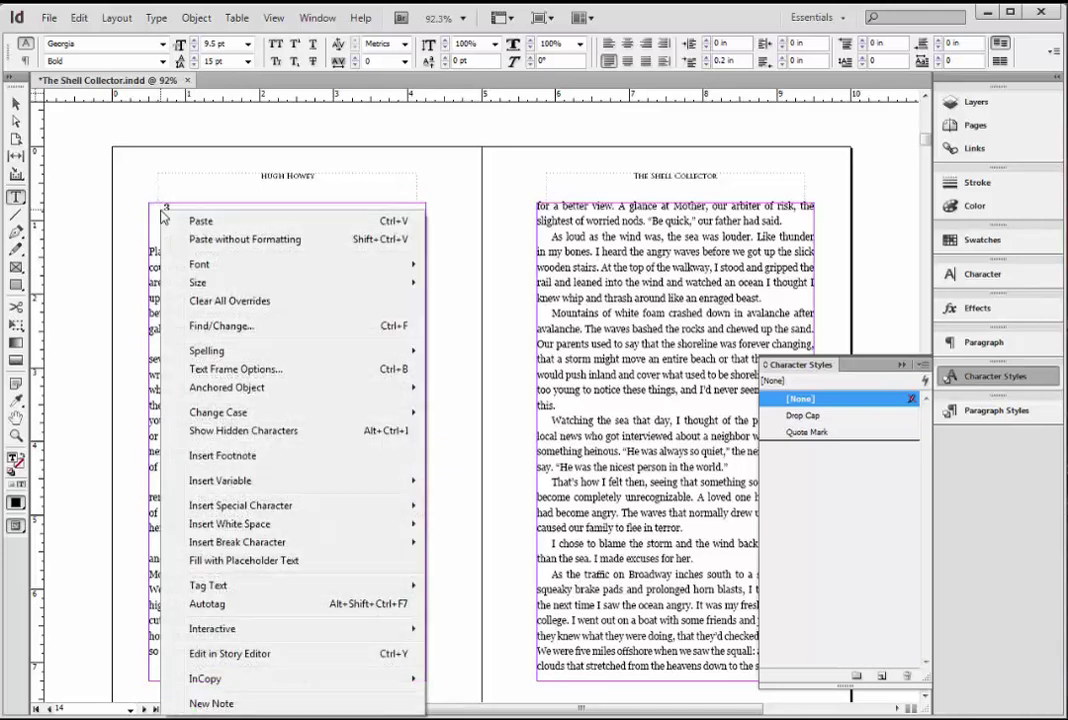
mouse_move(242, 546)
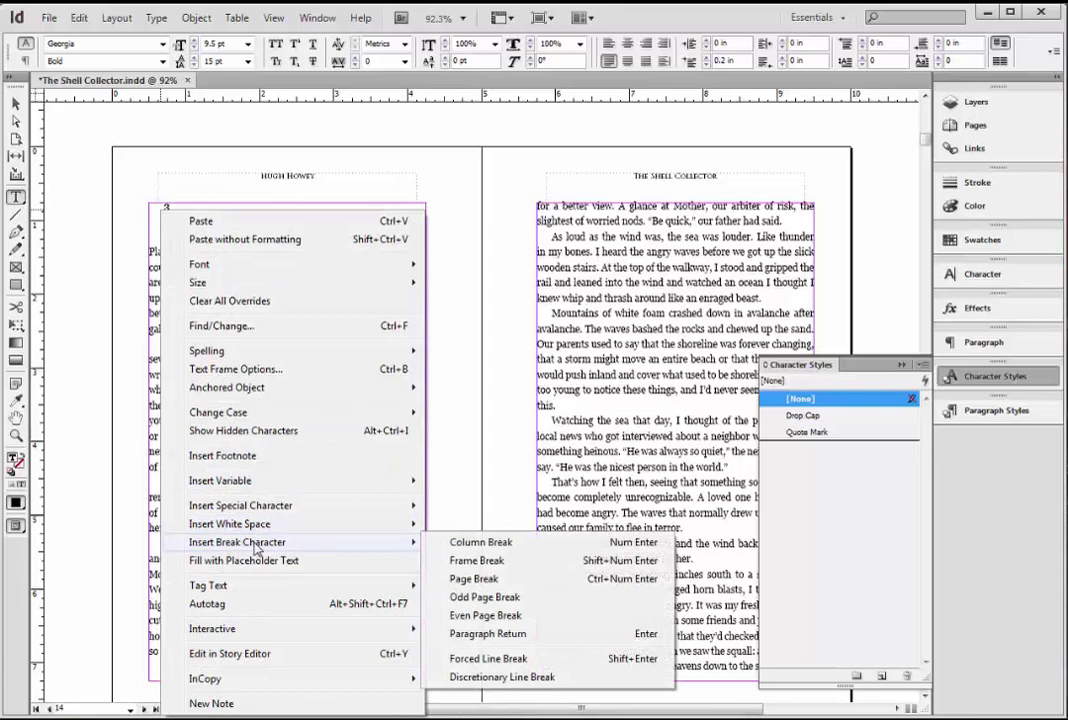
click(486, 600)
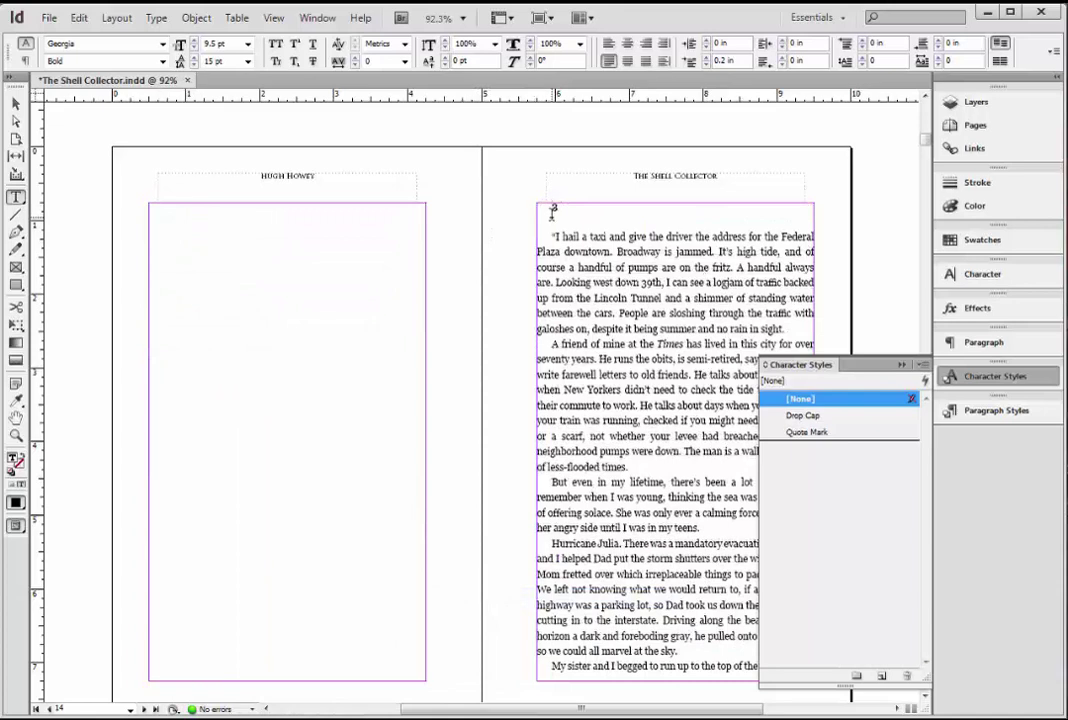
scroll(560, 386, down, 1)
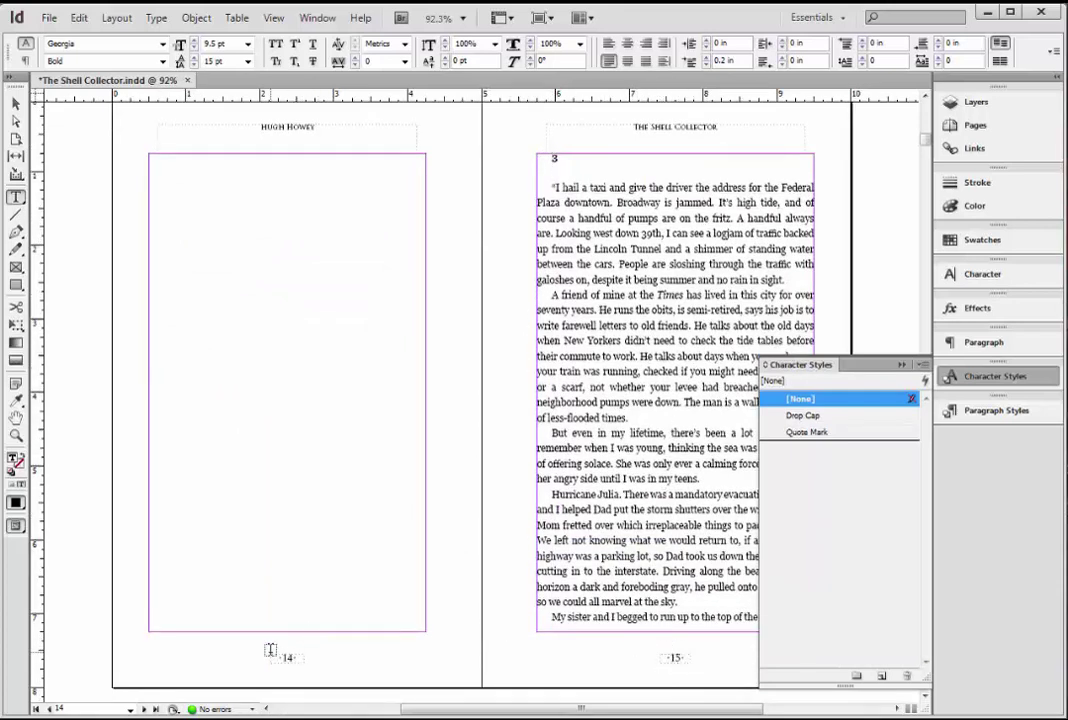
scroll(610, 318, up, 1)
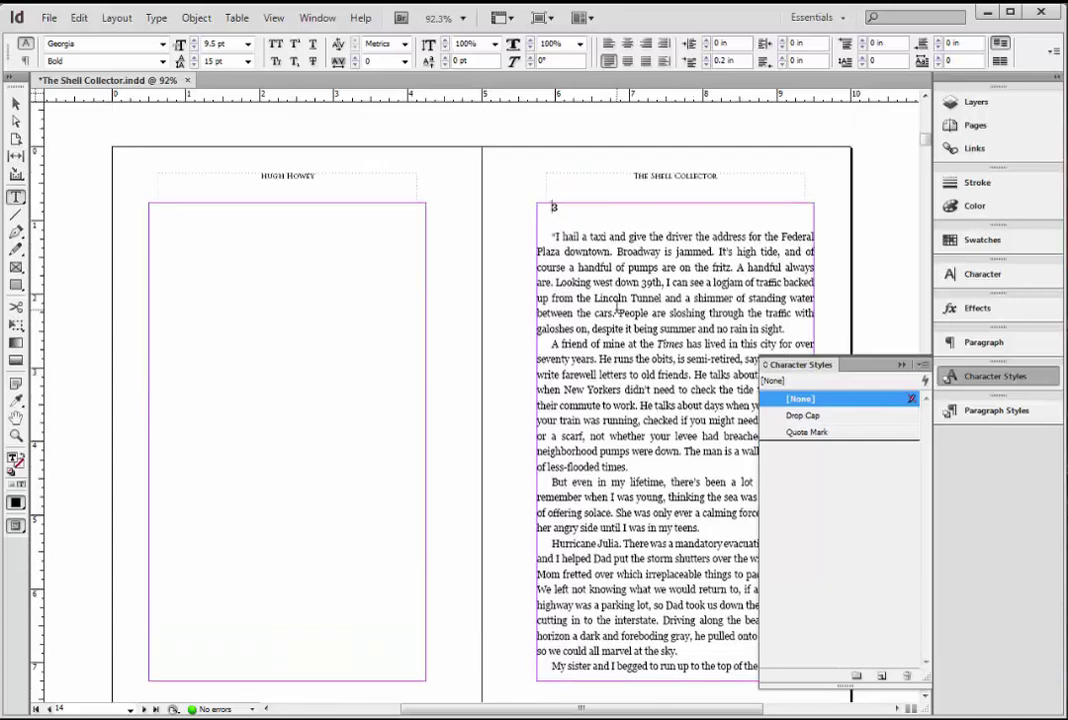
key(ctrl+z)
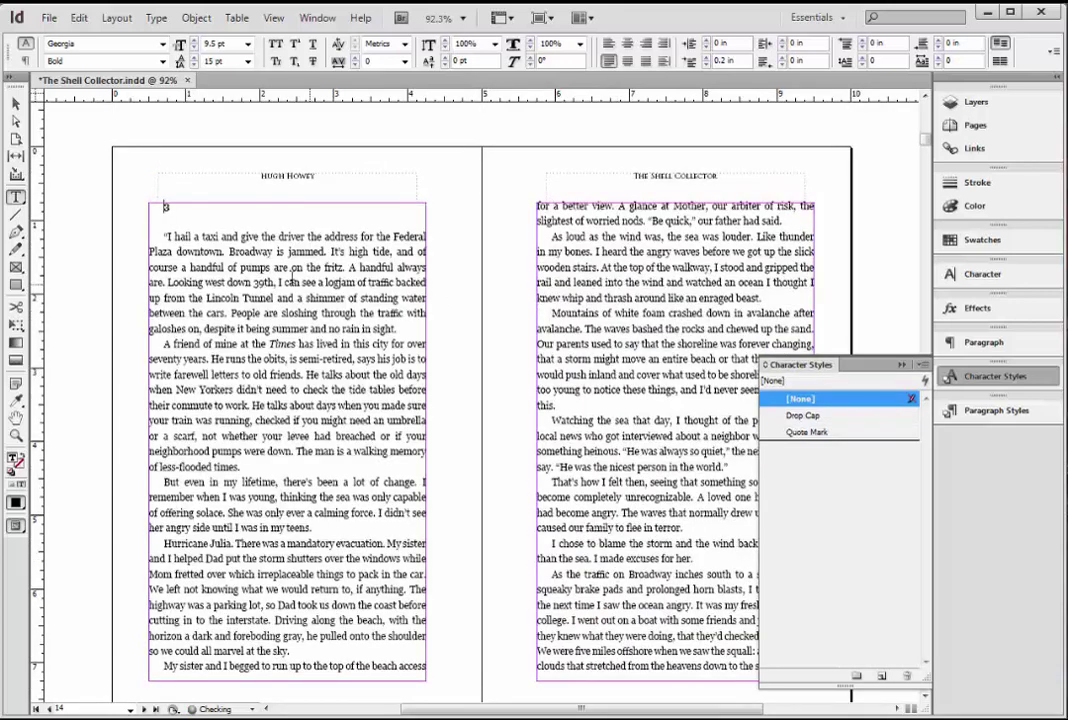
Step: Insert an odd page break before chapter number 3 and apply the Chapter Number paragraph style to the number
right_click(164, 207)
mouse_move(268, 546)
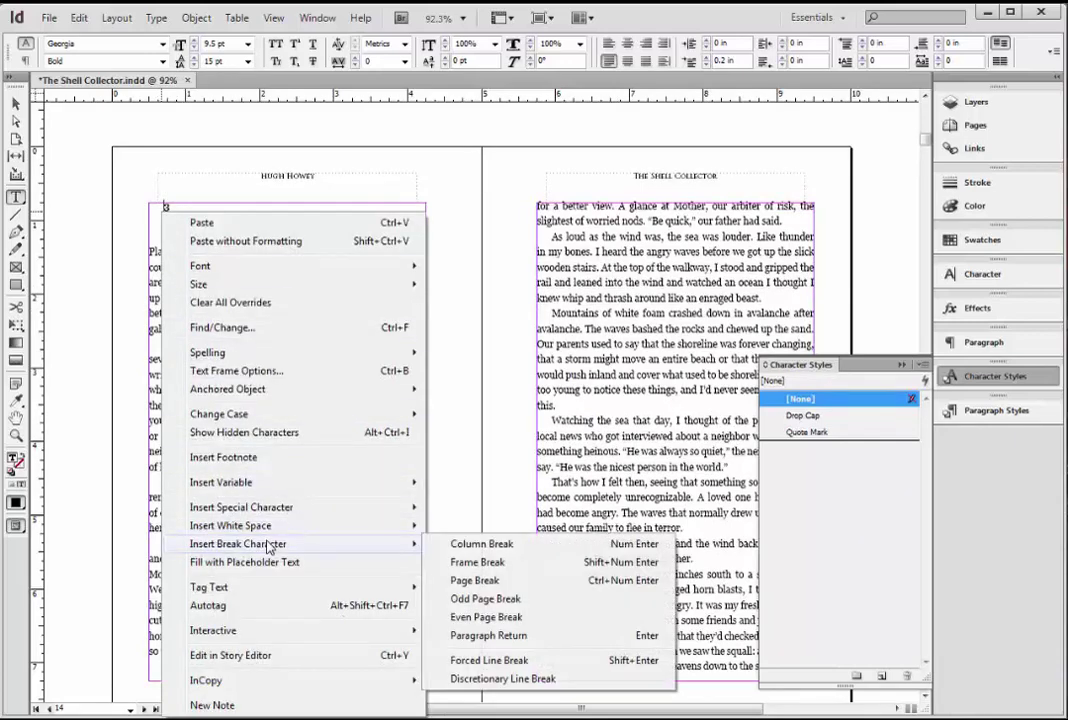
click(490, 598)
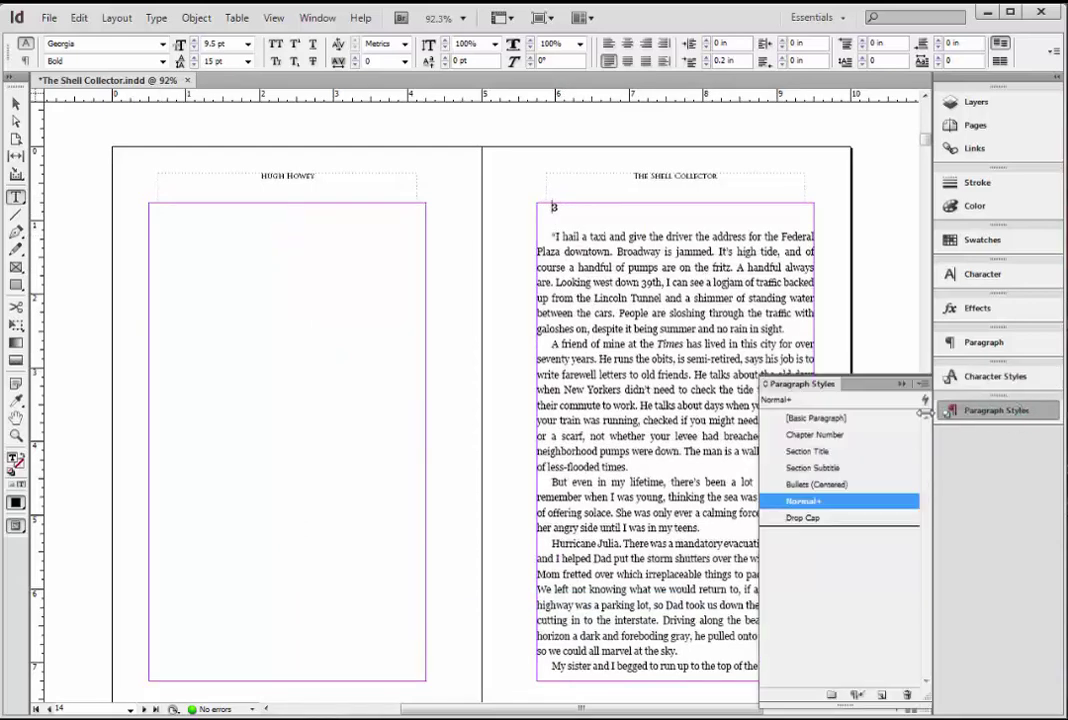
click(815, 435)
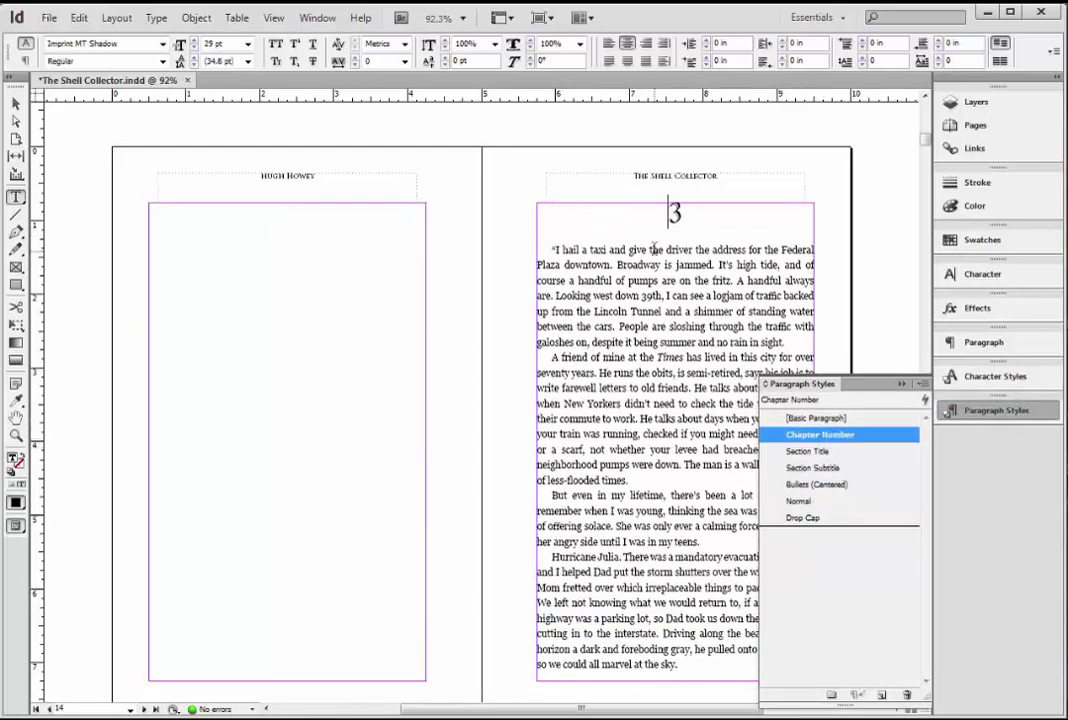
Step: Enclose chapter number 3 in hyphens so it reads -3-
text(-)
key(Right)
text(-)
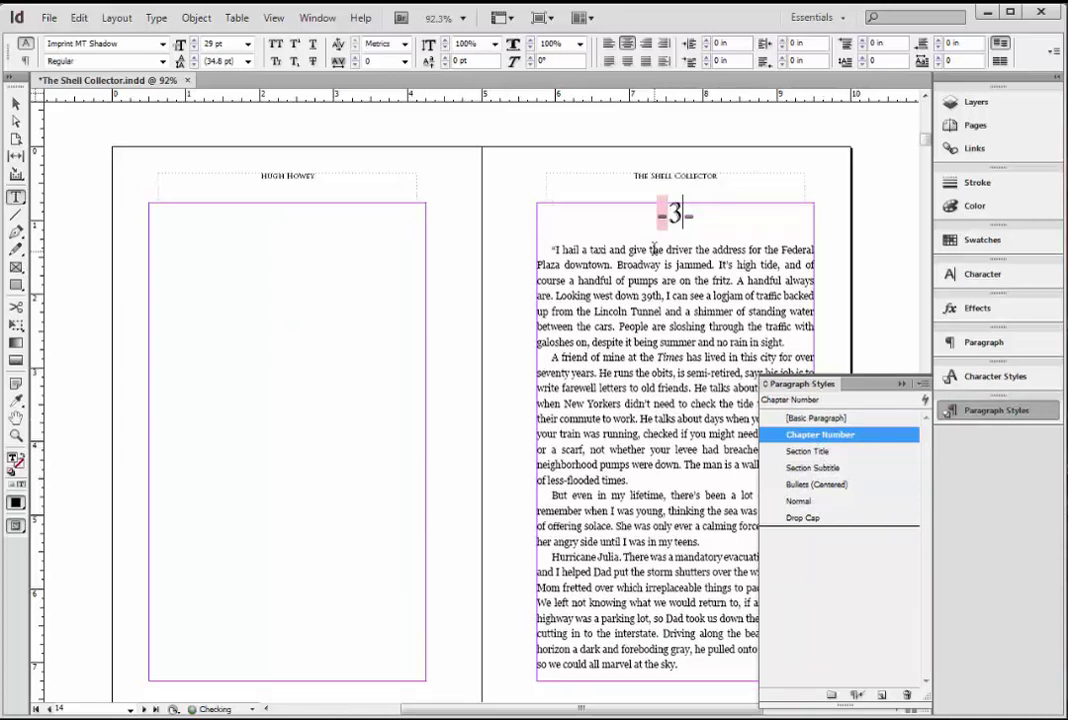
Step: Add three blank lines above the -3- heading and one blank line below it, keeping a hyphen on each side
key(Left)
key(shift+Left)
key(ctrl+shift+b)
key(BackSpace)
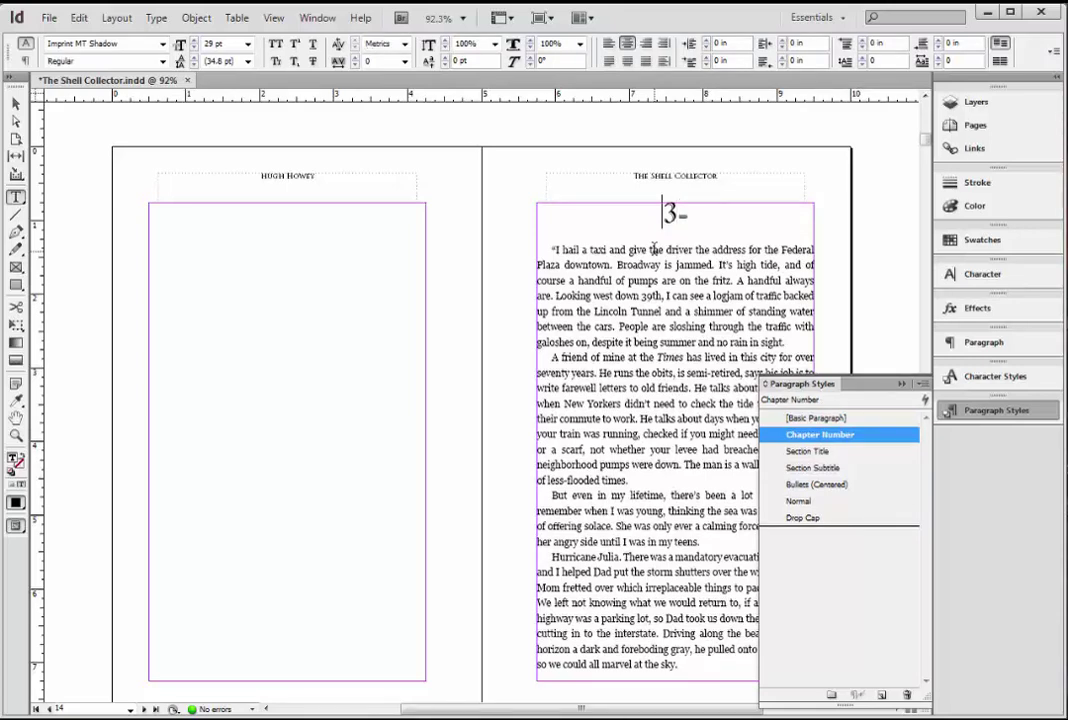
key(Return)
key(Return)
key(Return)
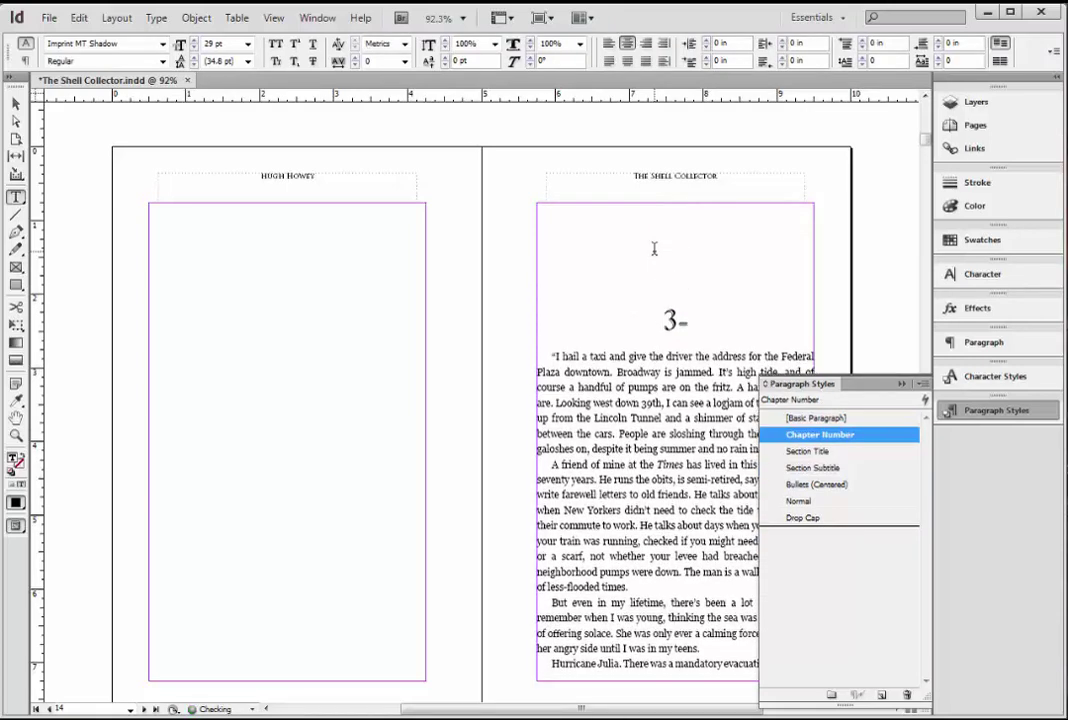
text(-)
key(Up)
key(Up)
key(Up)
key(Down)
key(Down)
key(Down)
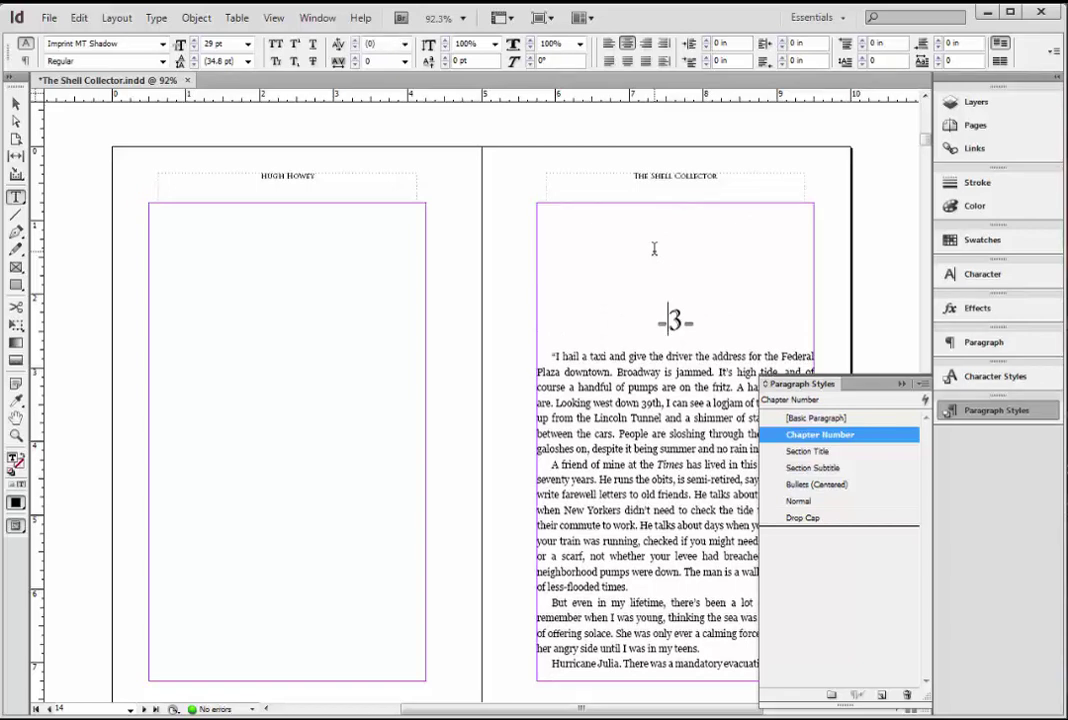
key(Down)
key(Return)
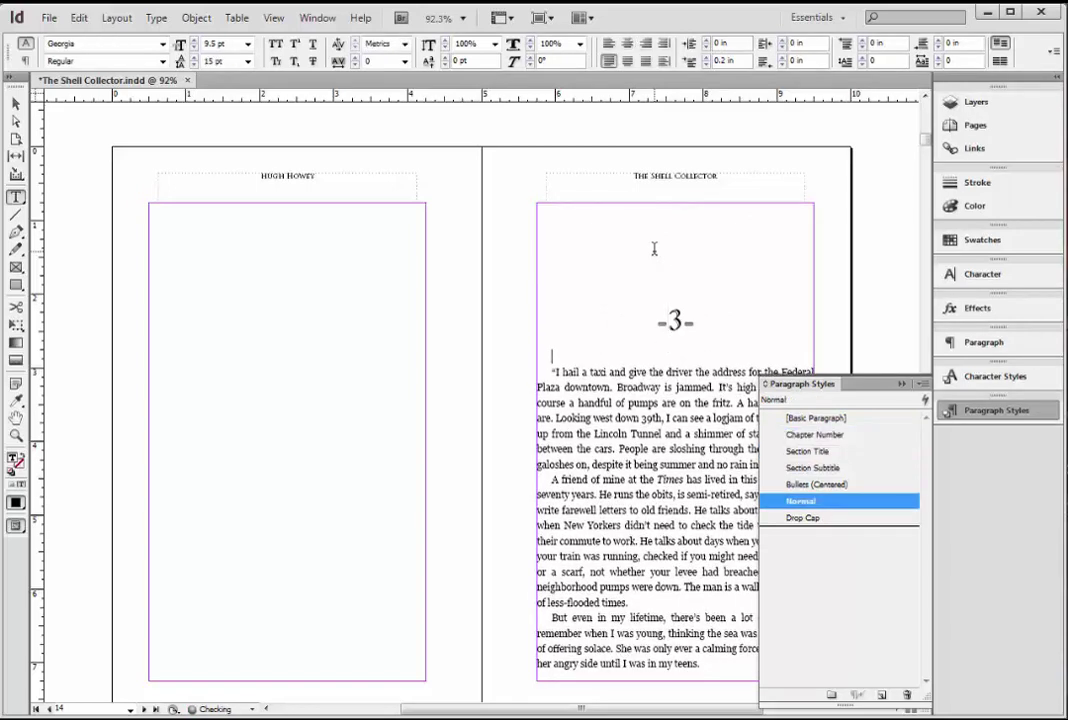
Step: Apply the Drop Cap paragraph style with two dropped characters to chapter 3's opening paragraph, and the Quote Mark character style to its opening quote mark
click(810, 518)
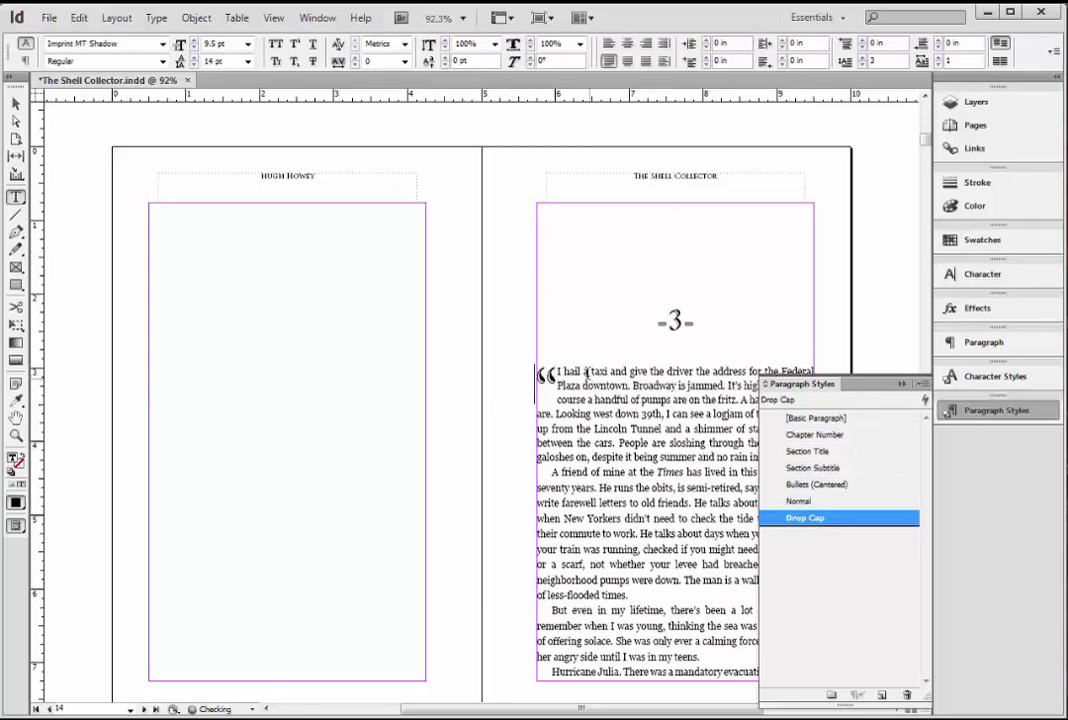
click(938, 58)
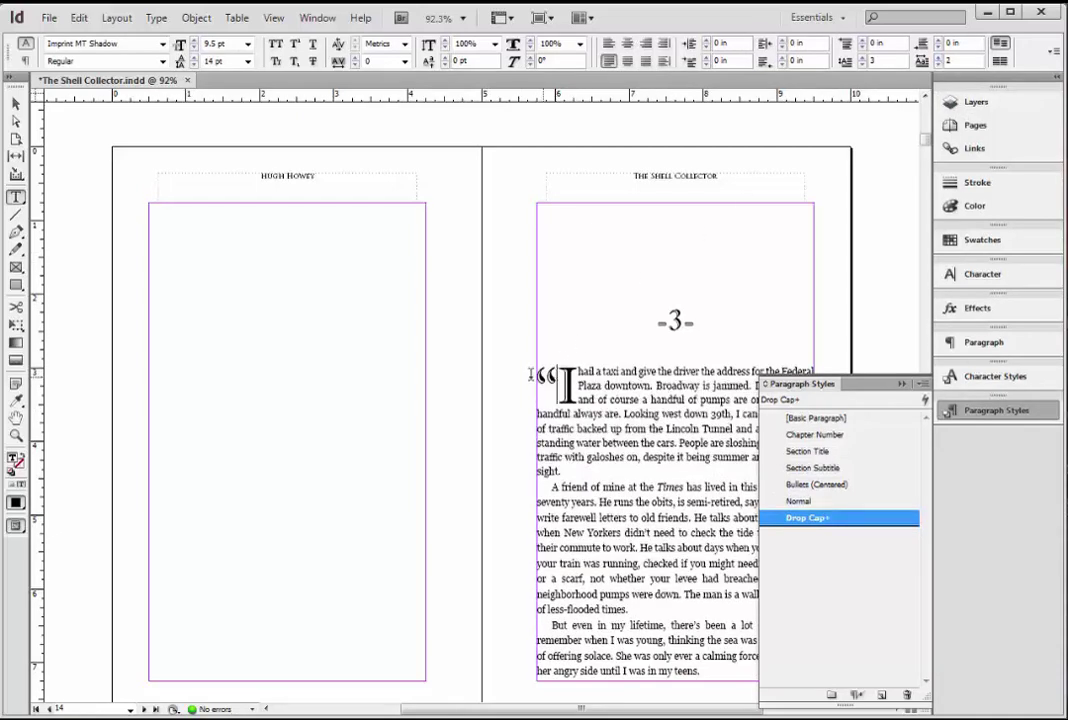
drag(530, 374, 557, 376)
click(1022, 378)
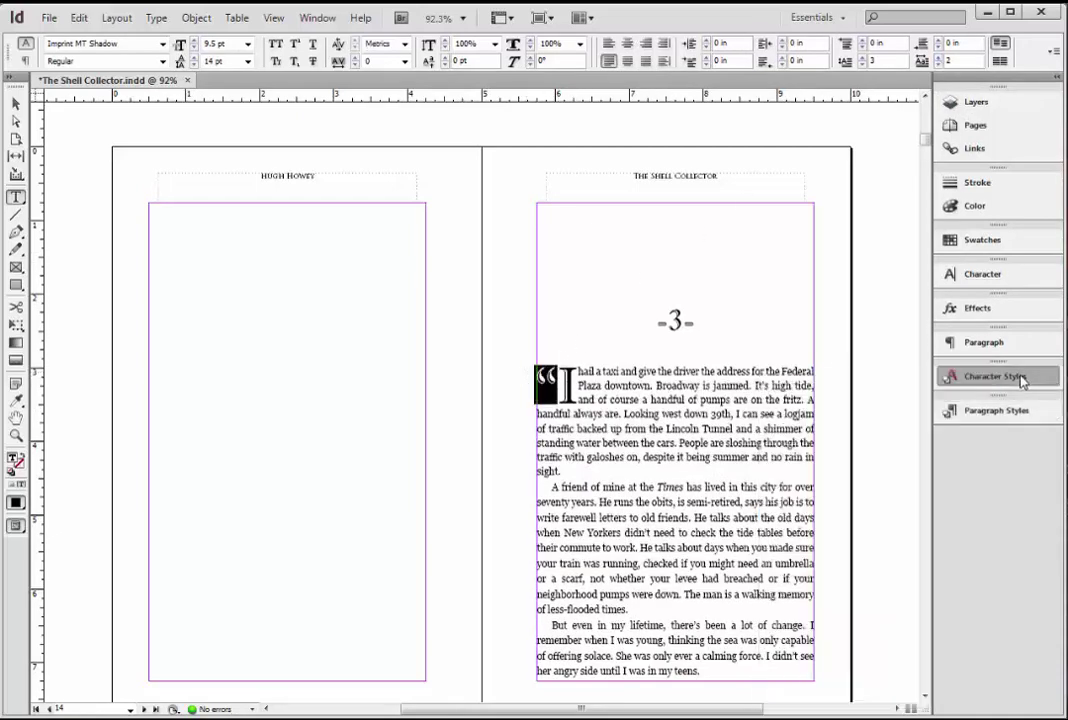
click(815, 432)
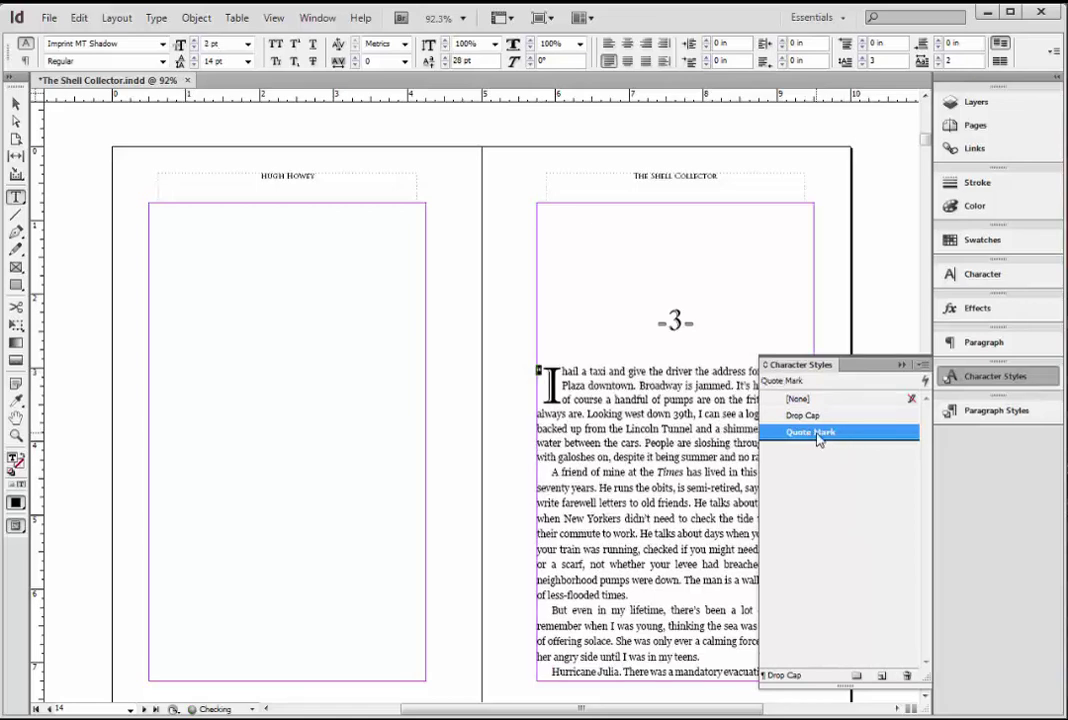
click(583, 384)
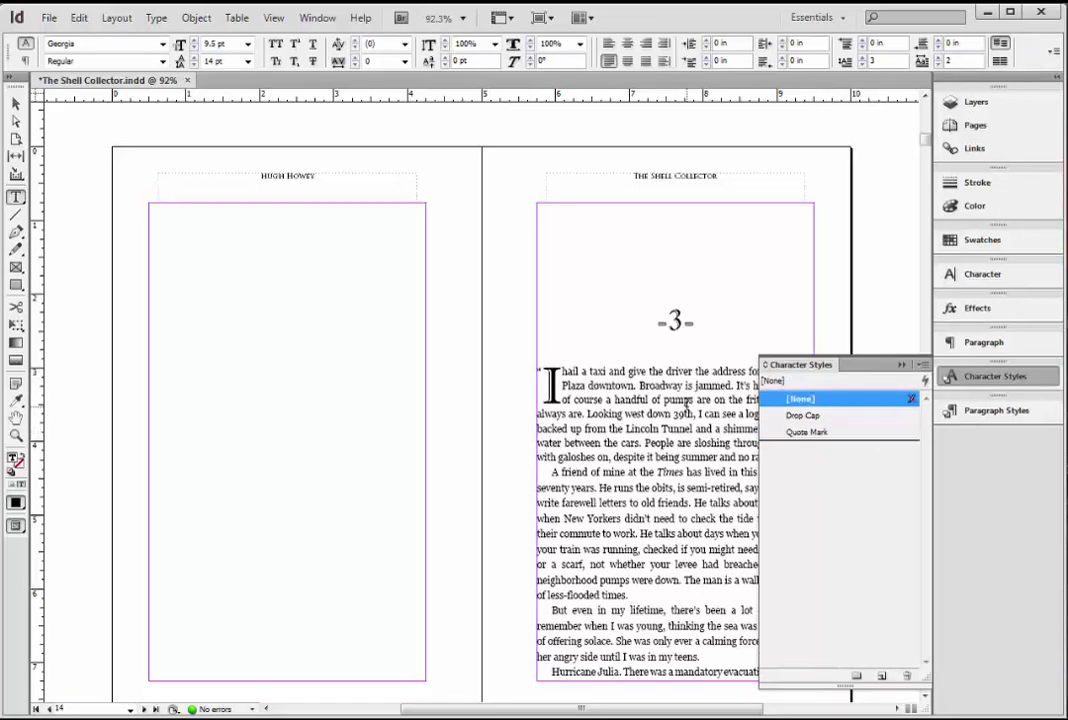
scroll(686, 403, down, 5)
scroll(686, 403, up, 4)
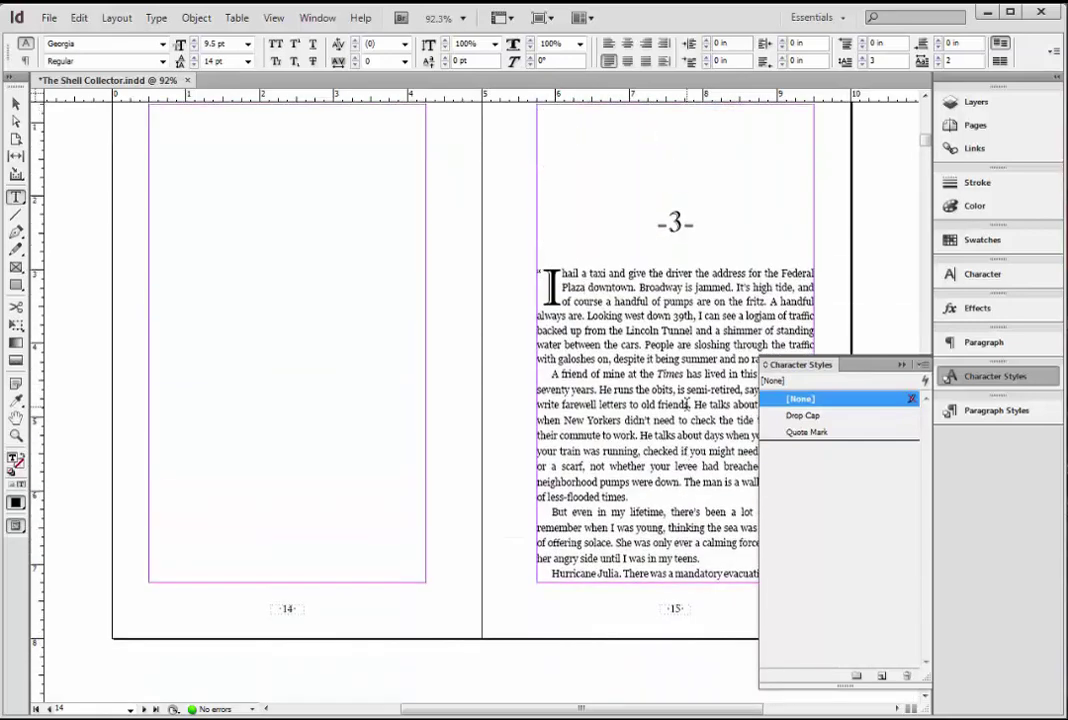
scroll(687, 403, up, 1)
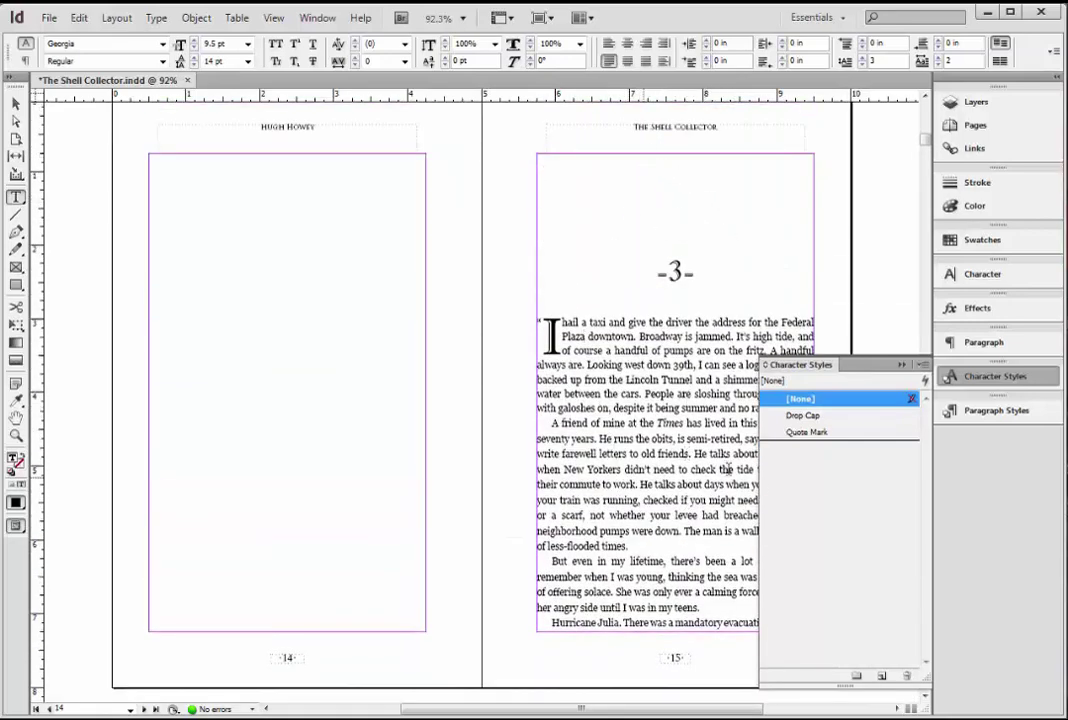
click(1015, 375)
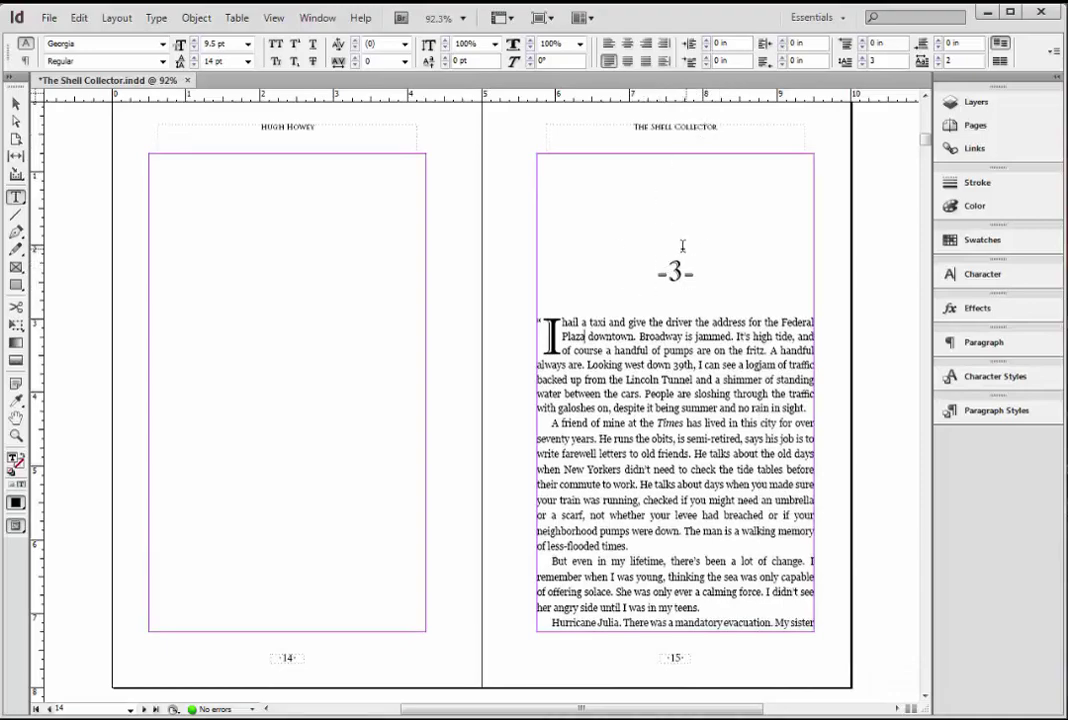
Step: Apply the Chapter Number paragraph style to chapter number 4 and the Drop Cap style to its opening paragraph
scroll(639, 268, down, 2)
scroll(639, 268, down, 20)
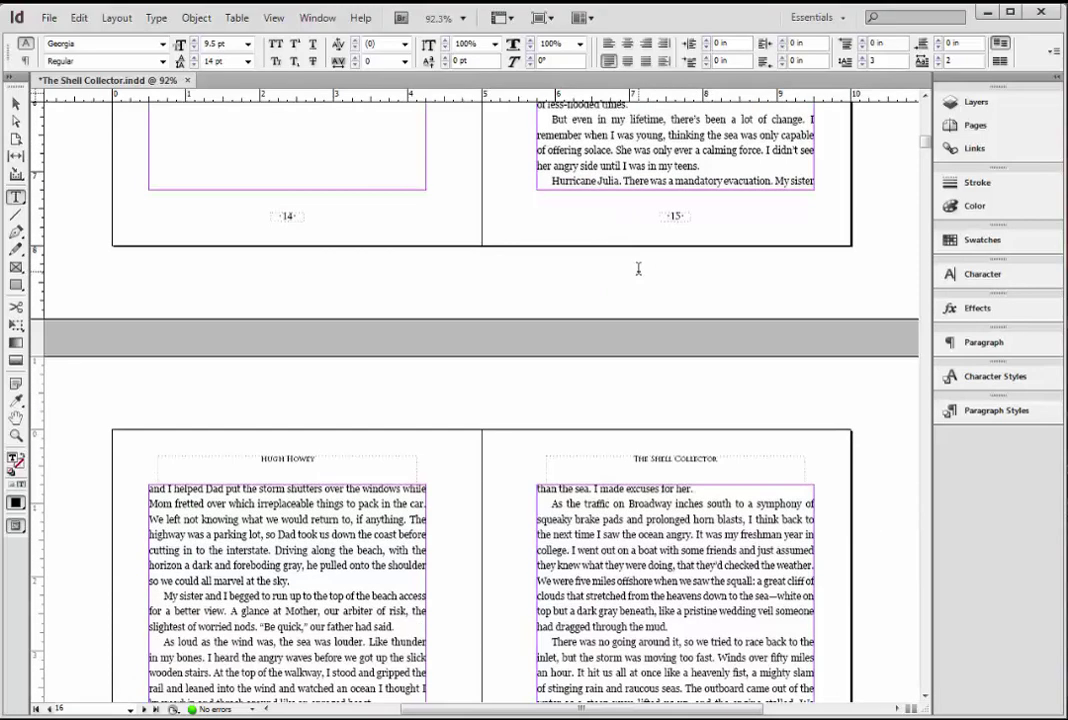
scroll(638, 268, down, 10)
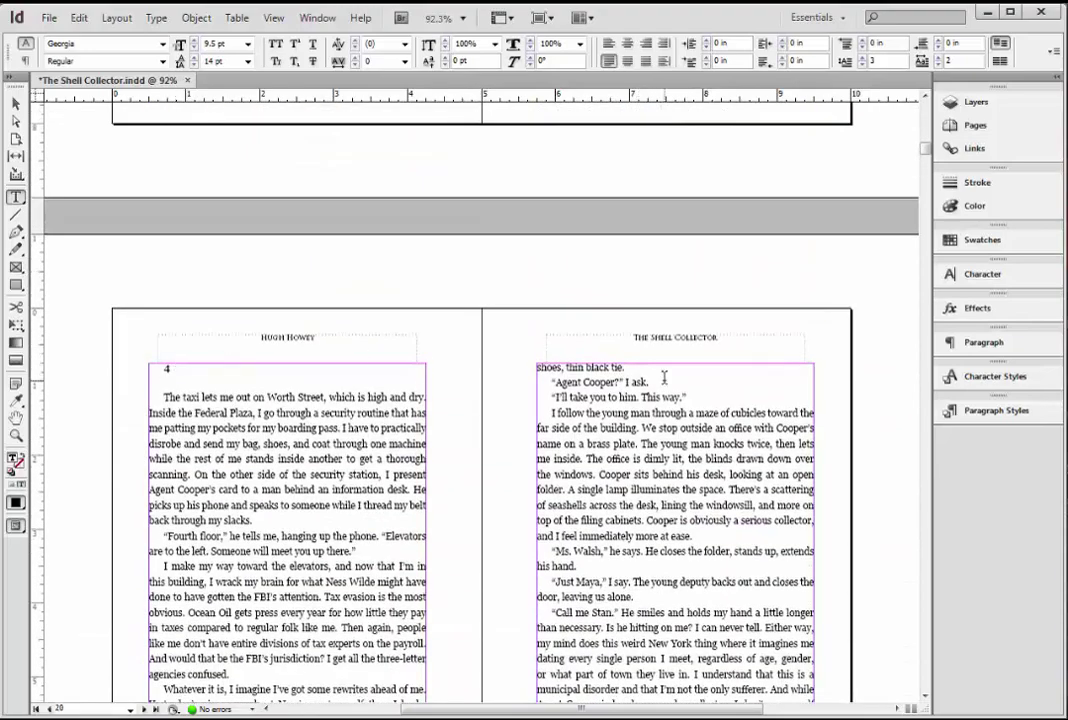
click(223, 370)
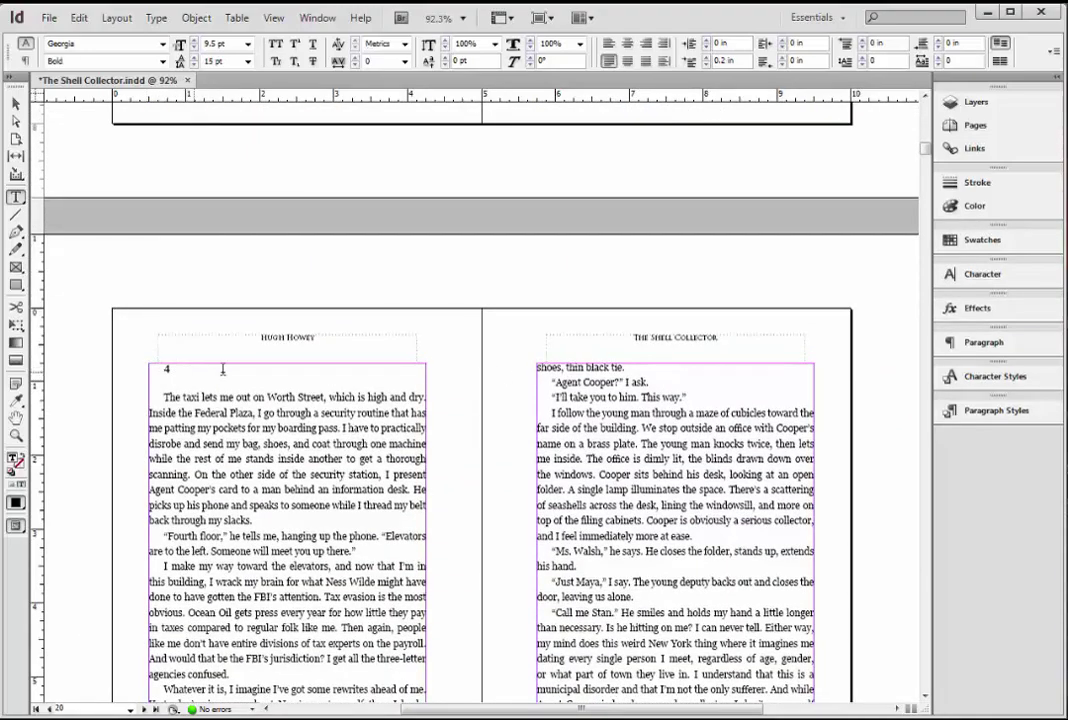
click(1000, 410)
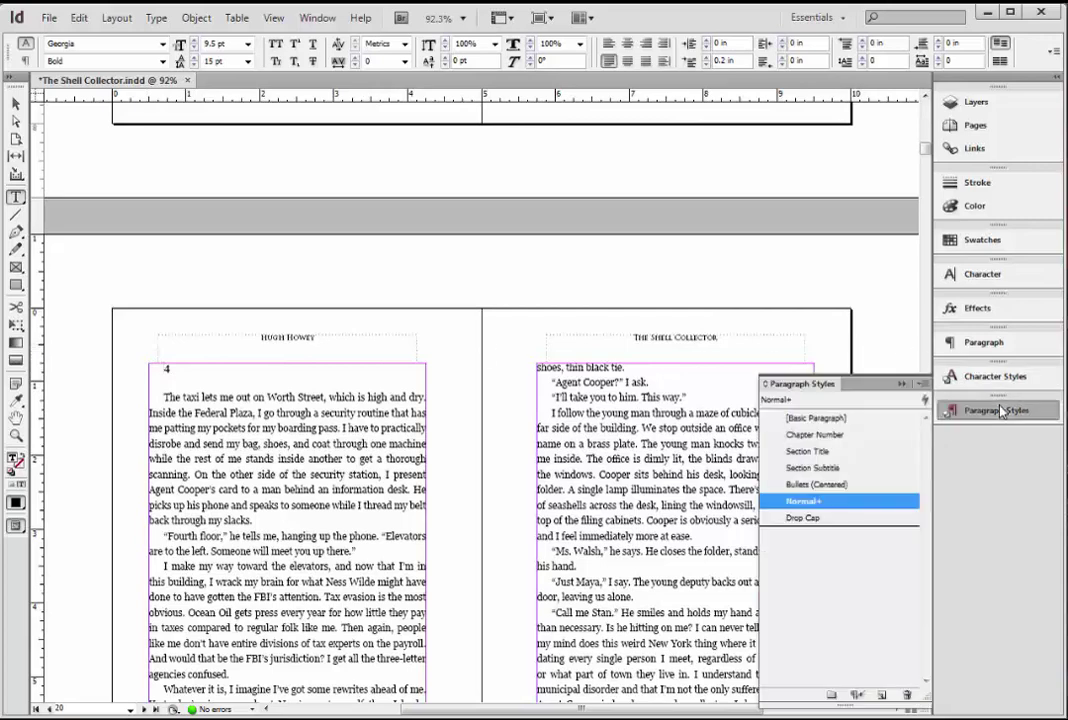
click(815, 434)
click(296, 385)
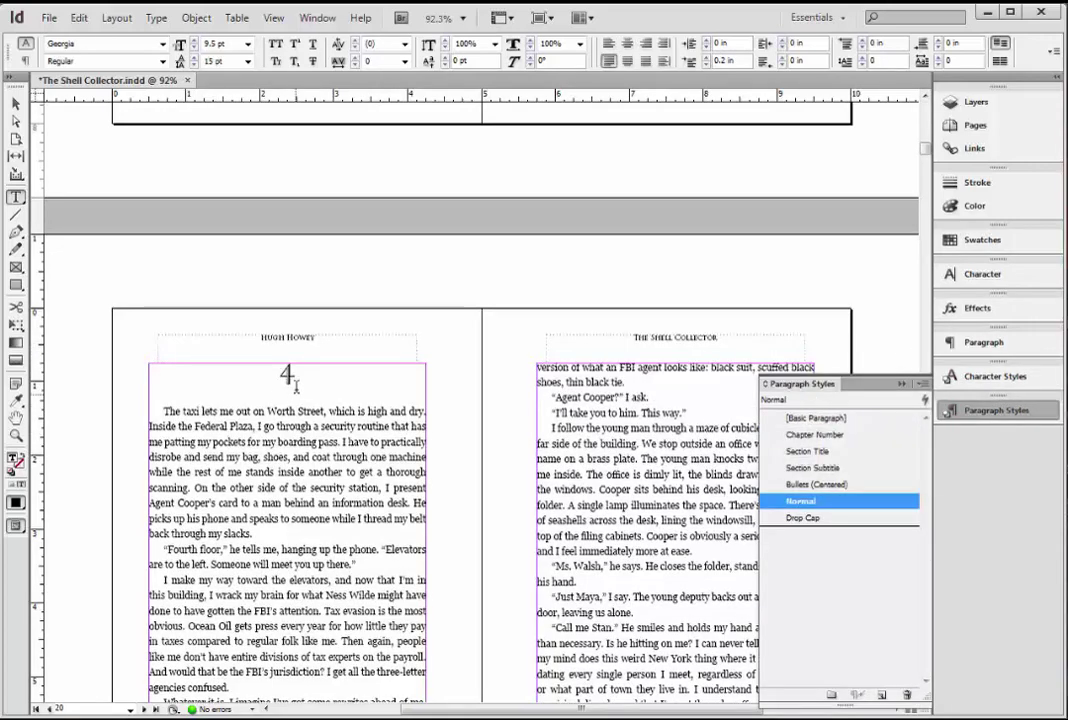
click(816, 520)
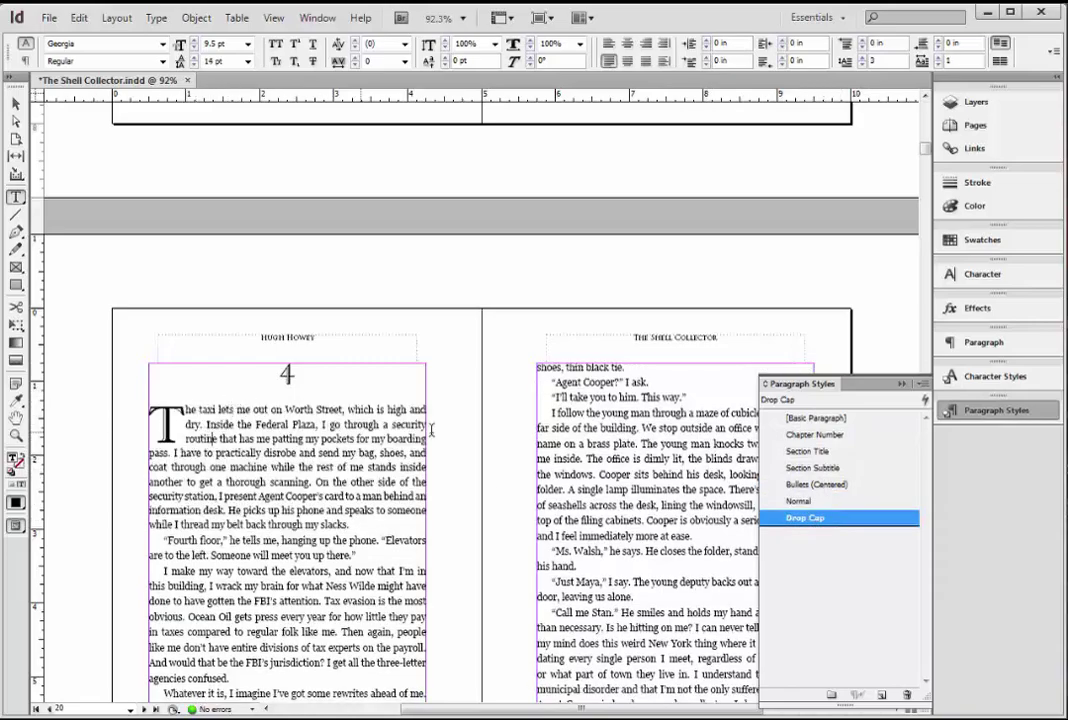
Step: Apply the Drop Cap paragraph style to chapter 0's opening paragraph, beginning "My earliest memory of the beach"
scroll(548, 299, down, 15)
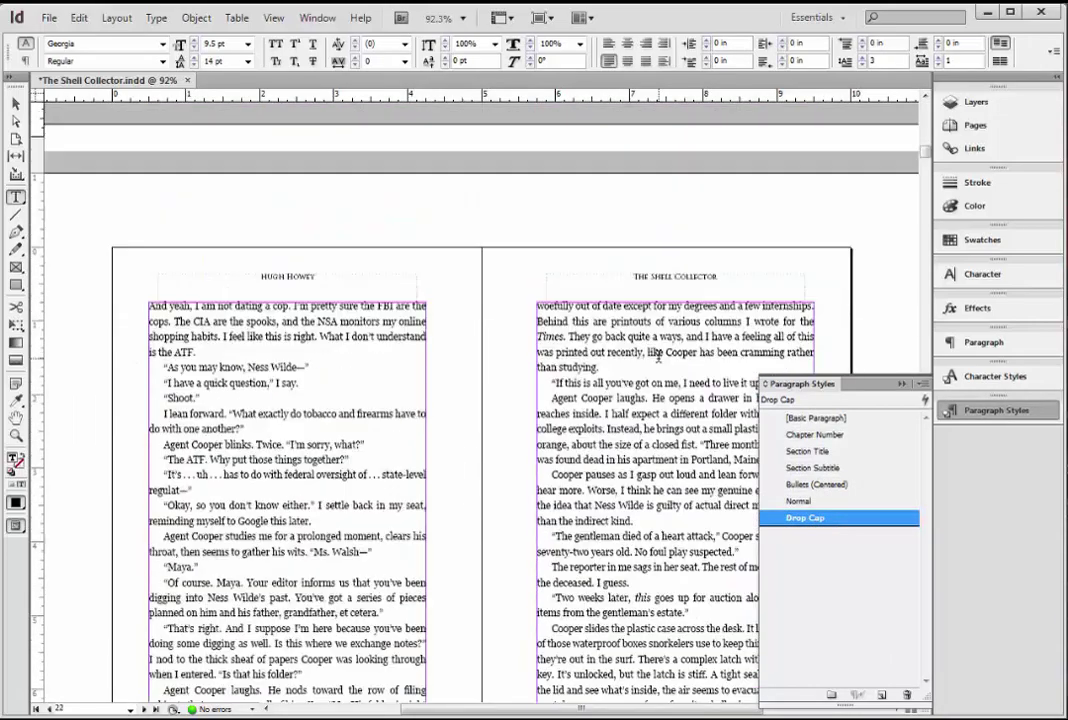
scroll(658, 355, up, 20)
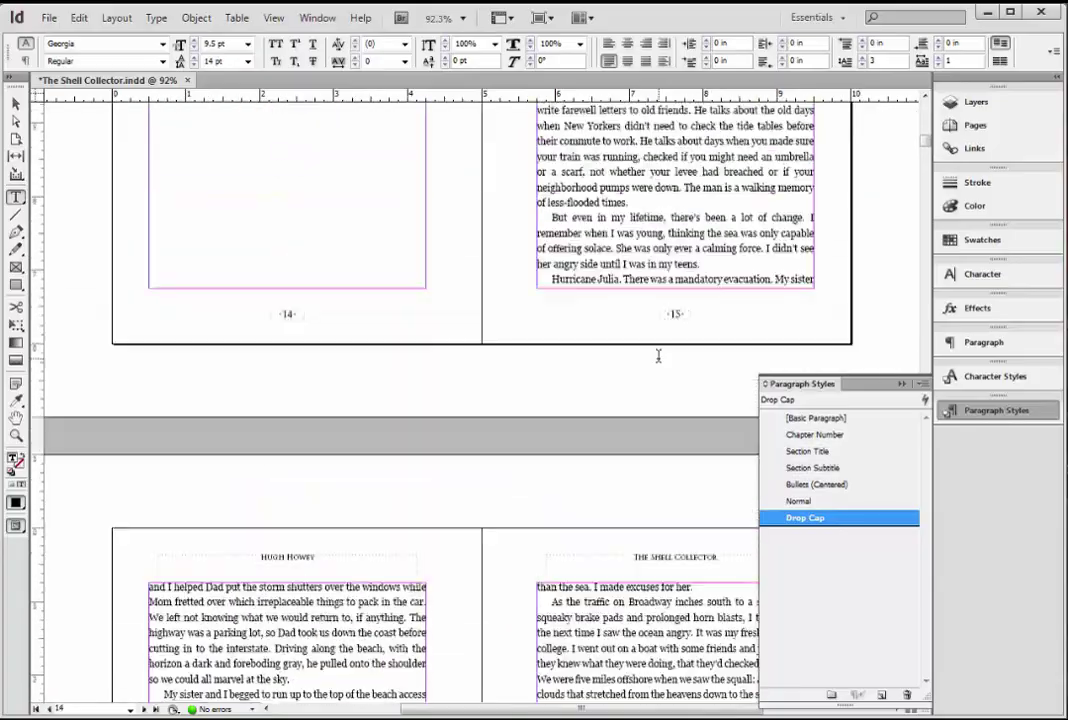
scroll(658, 355, up, 20)
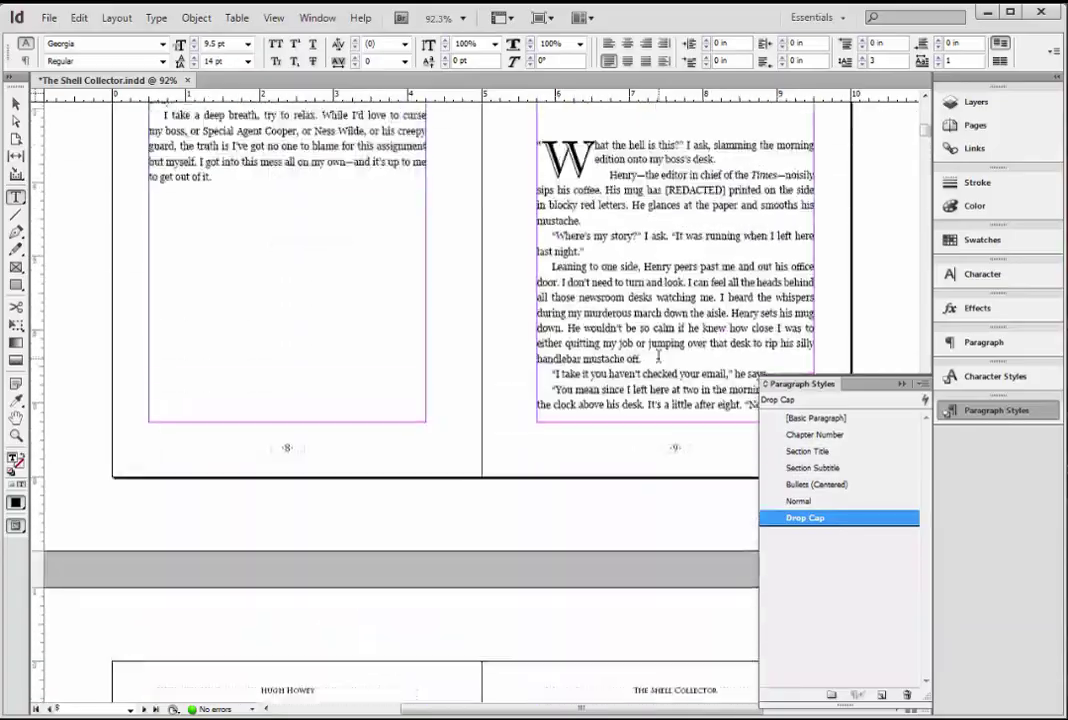
scroll(658, 355, up, 20)
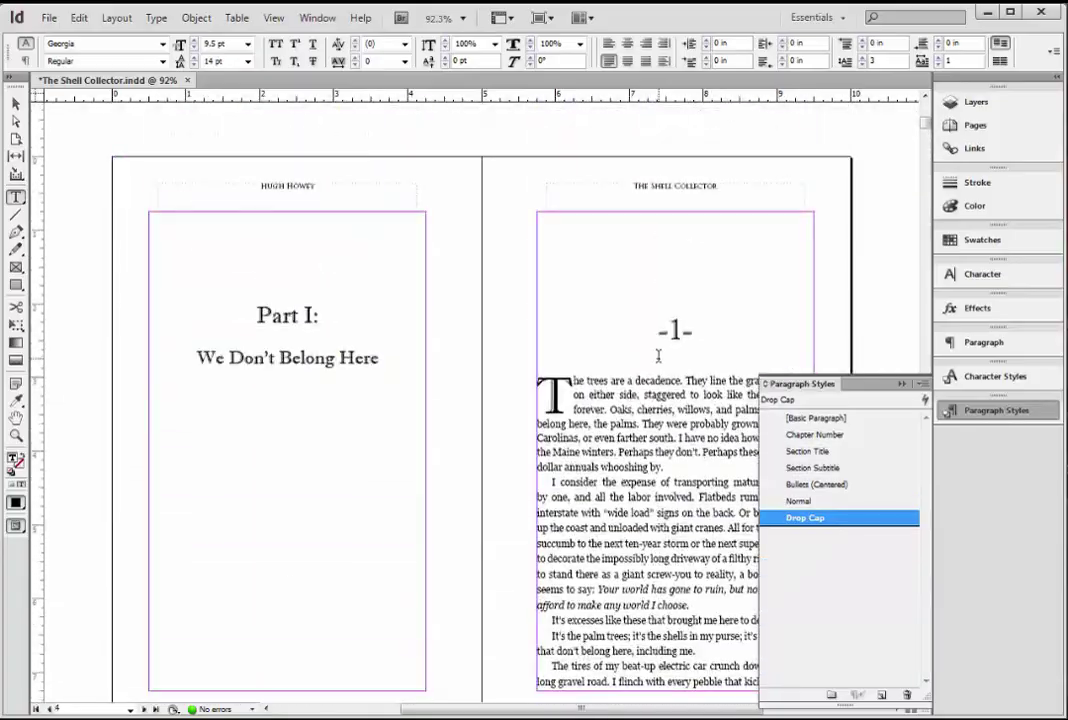
scroll(658, 355, up, 20)
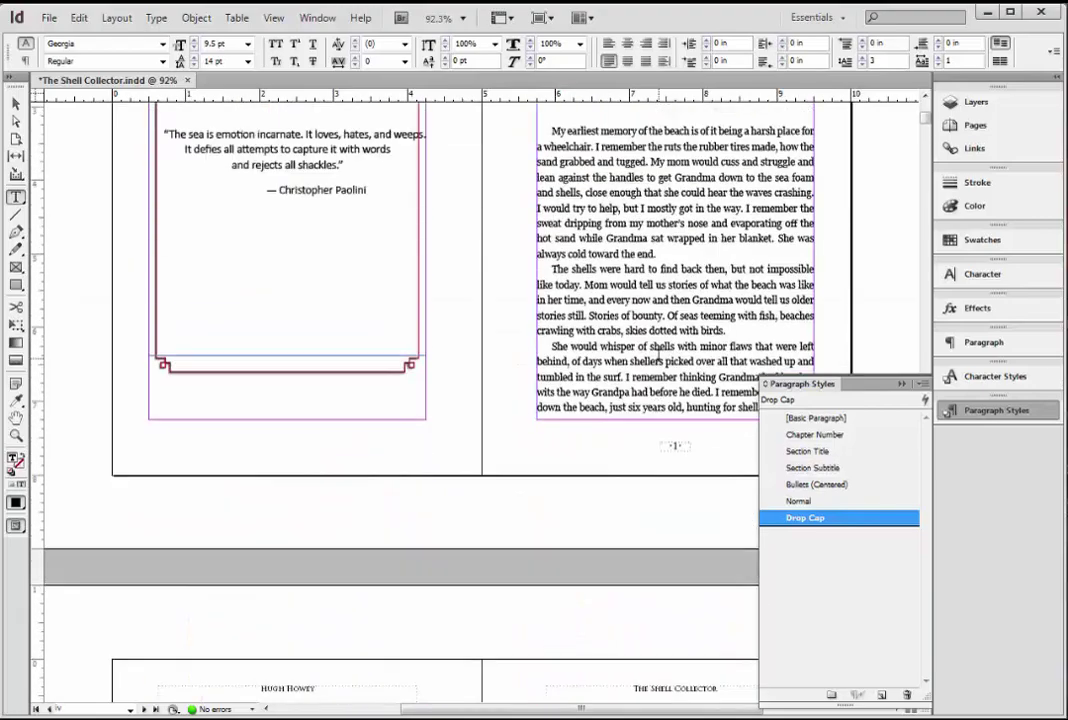
scroll(658, 355, up, 3)
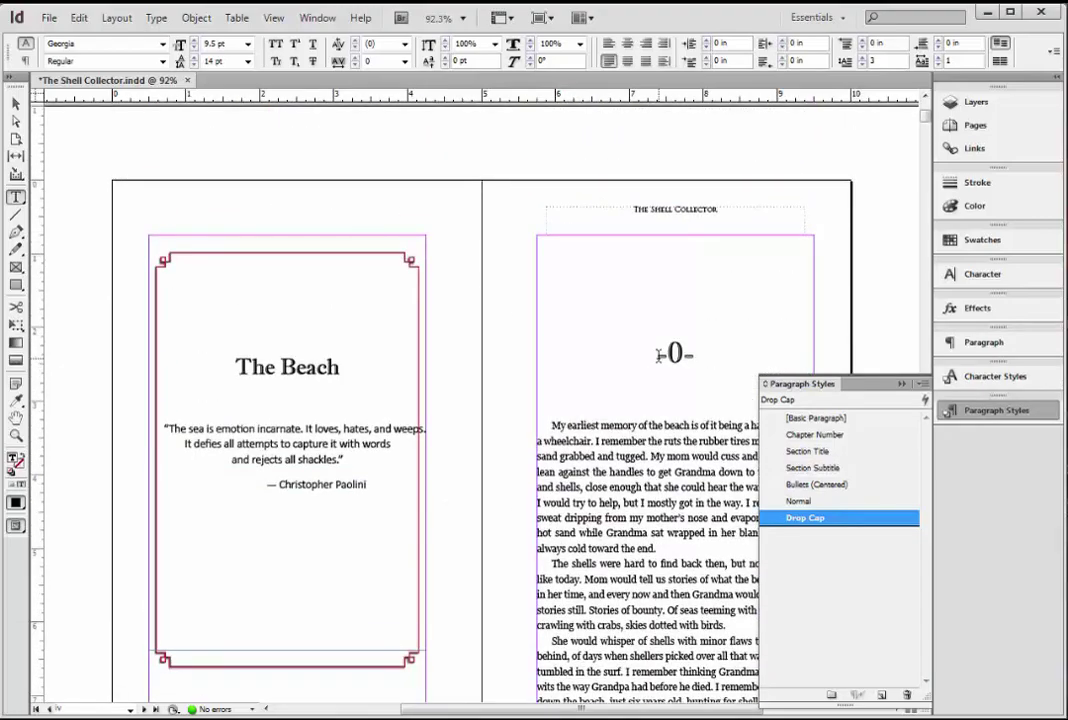
click(901, 383)
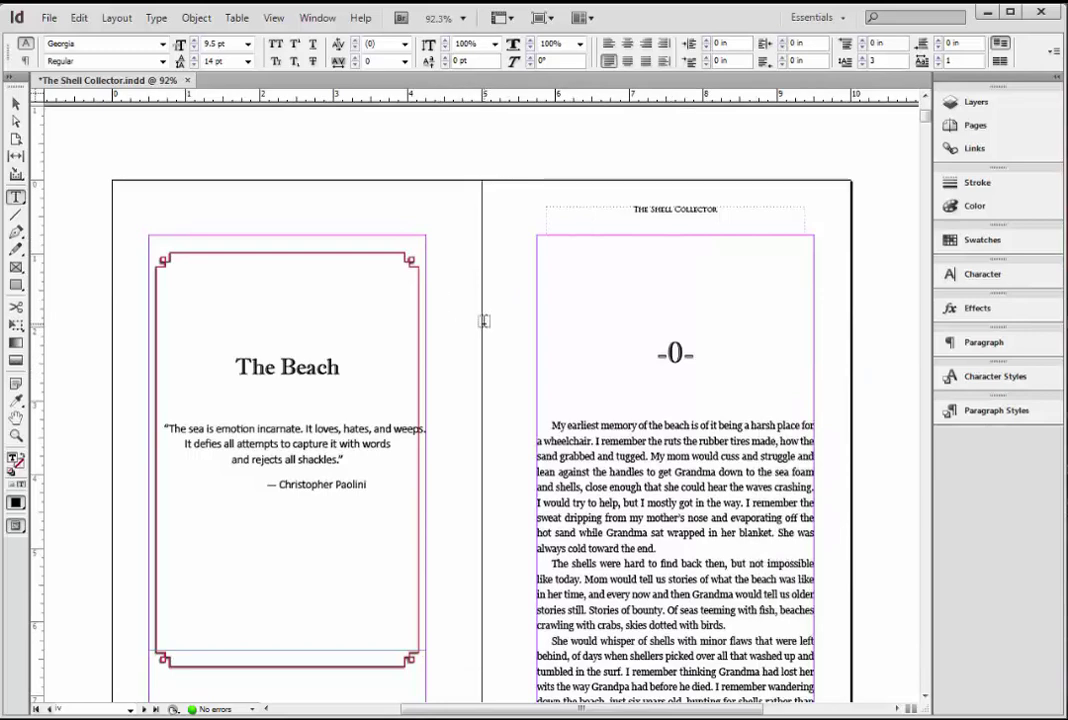
scroll(676, 273, down, 1)
click(1000, 410)
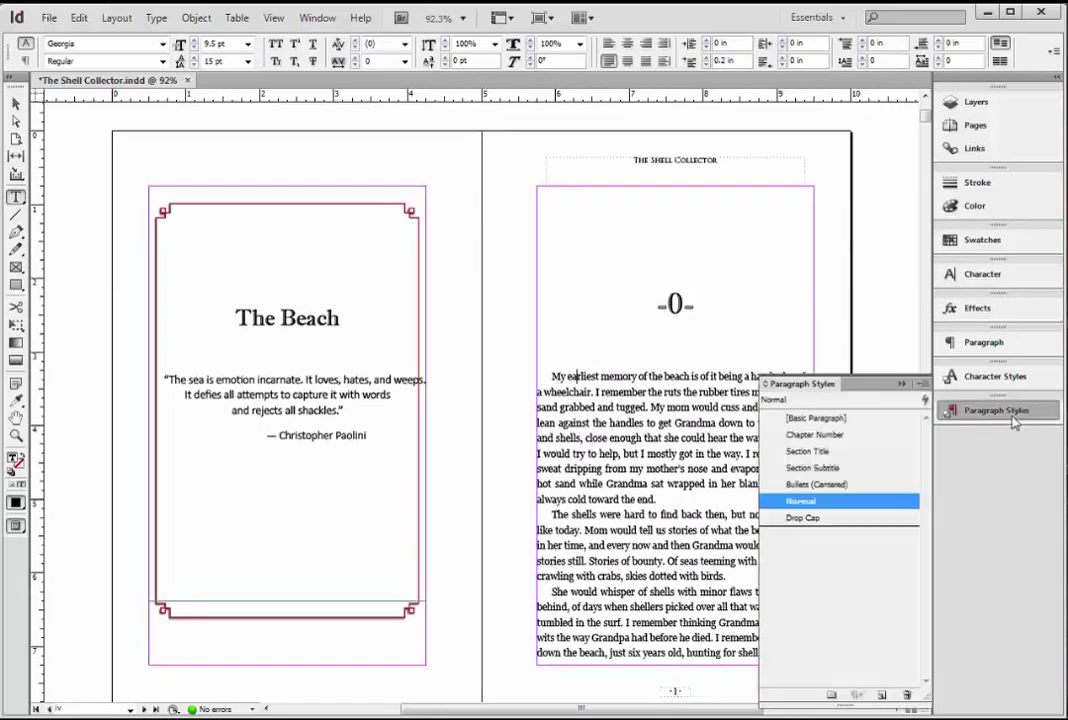
click(812, 518)
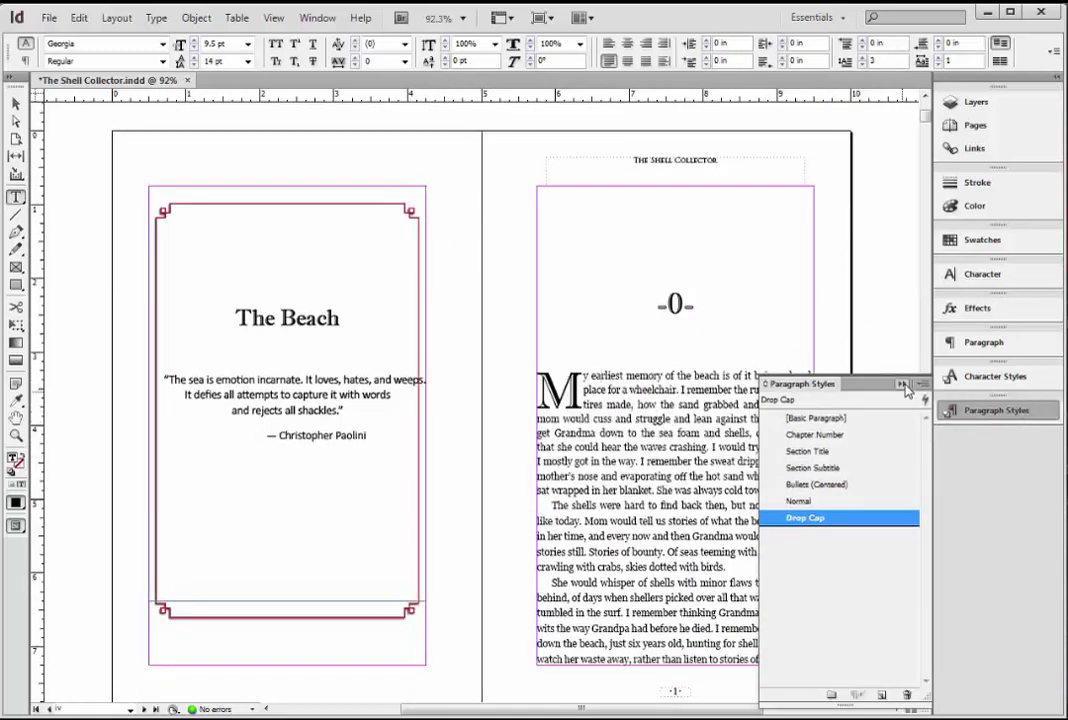
click(987, 412)
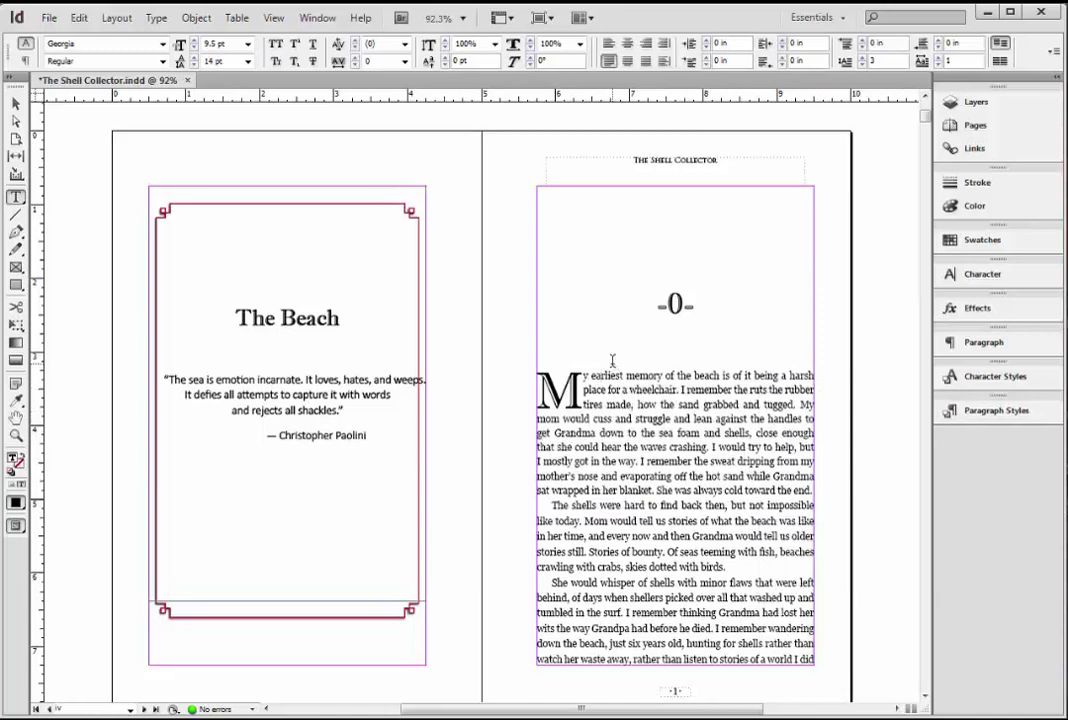
Step: Examine how the text runs from page 1 onto pages 2 and 3, especially the short paragraph ending at the start of page 2
scroll(613, 360, down, 2)
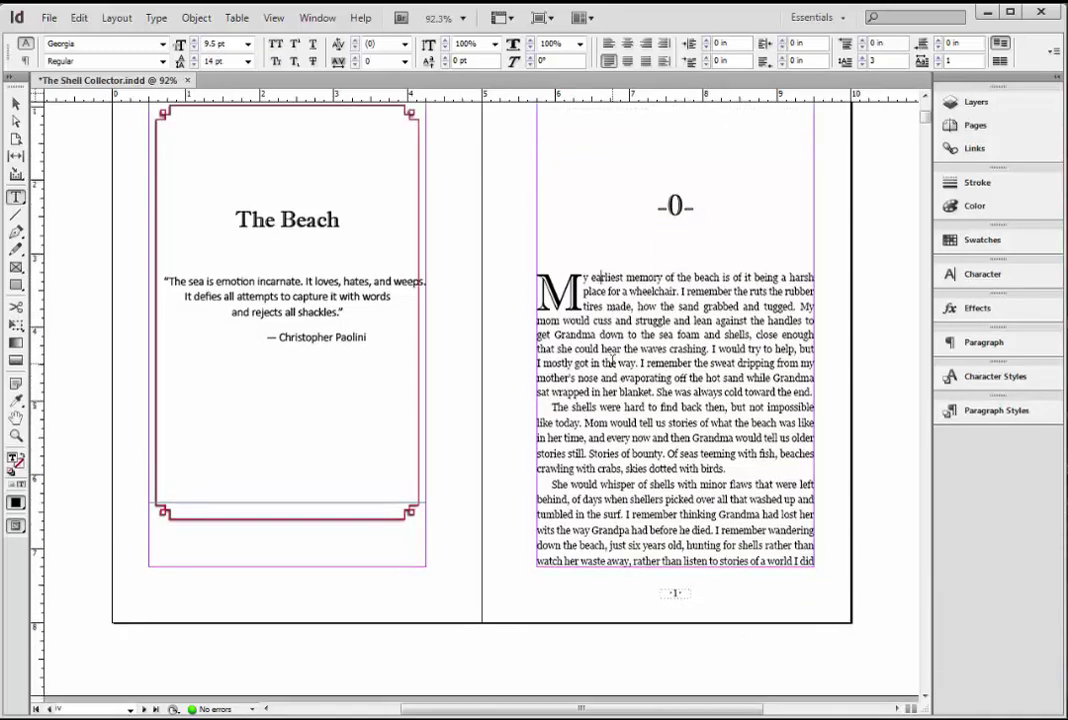
scroll(613, 361, down, 6)
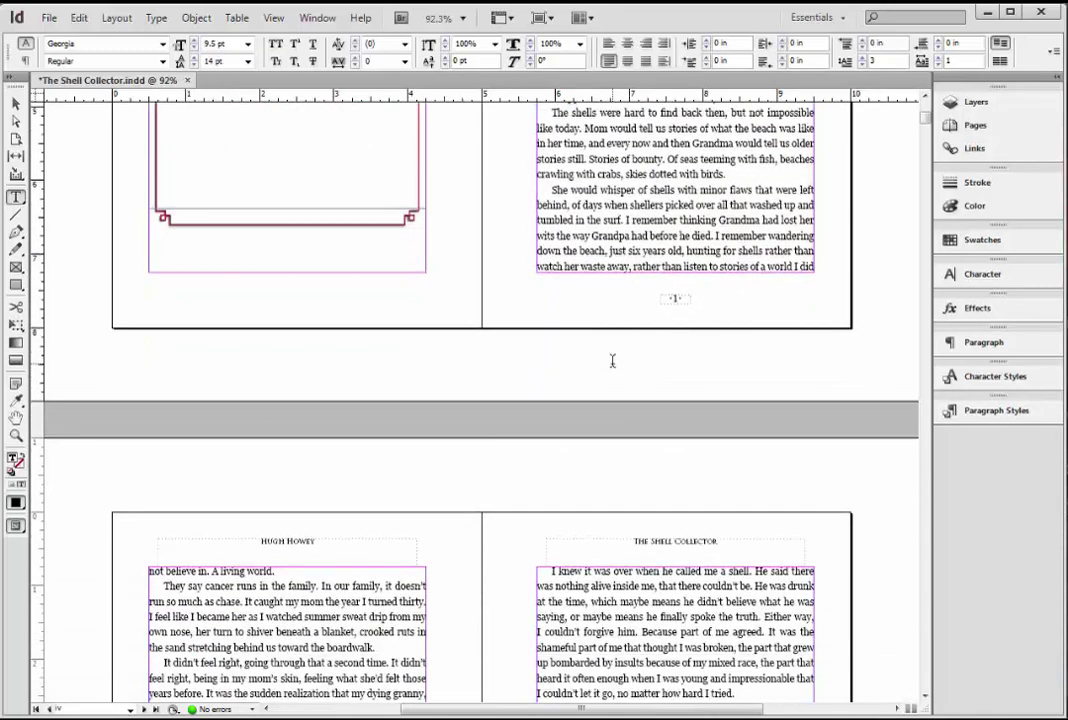
triple_click(189, 574)
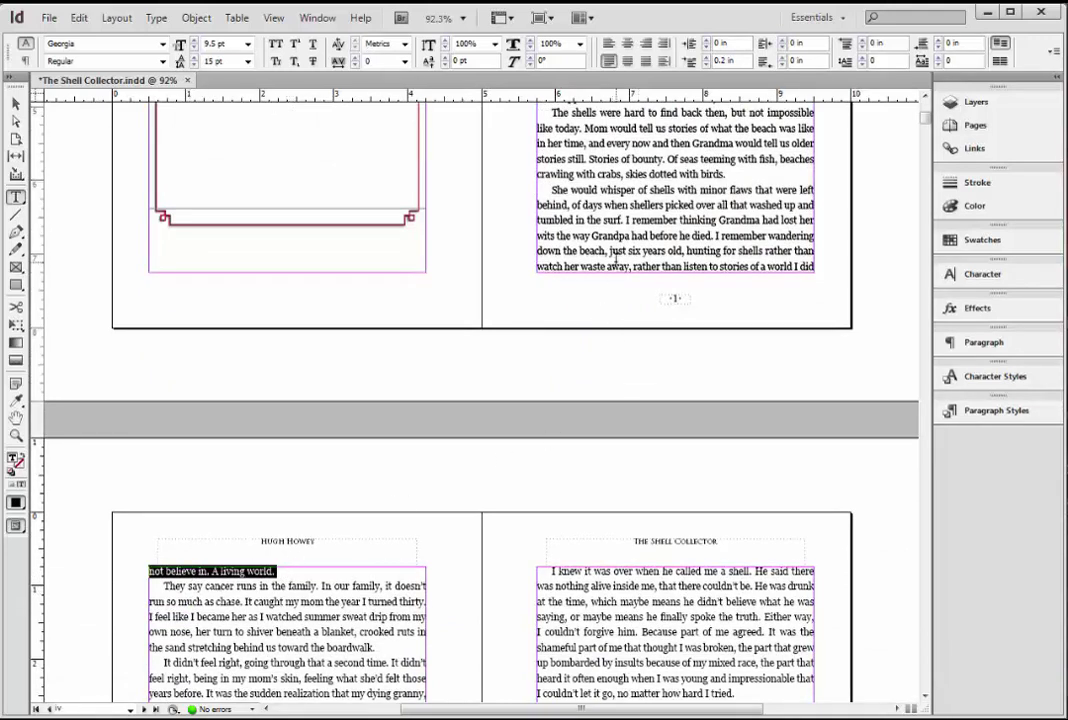
click(533, 304)
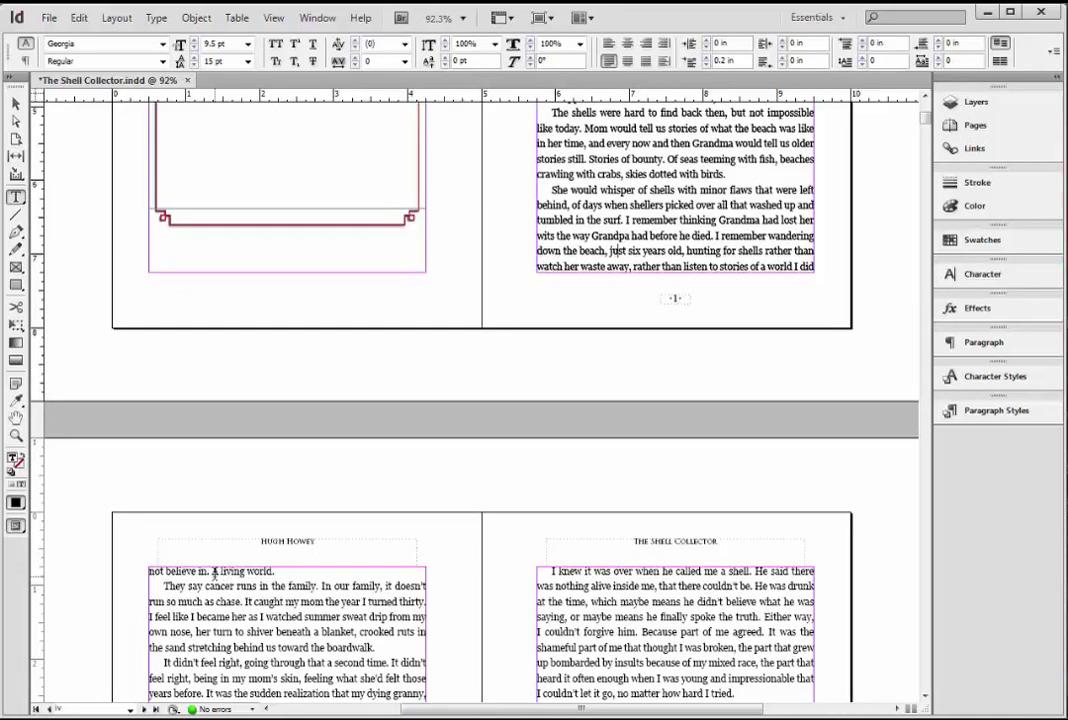
scroll(512, 446, down, 5)
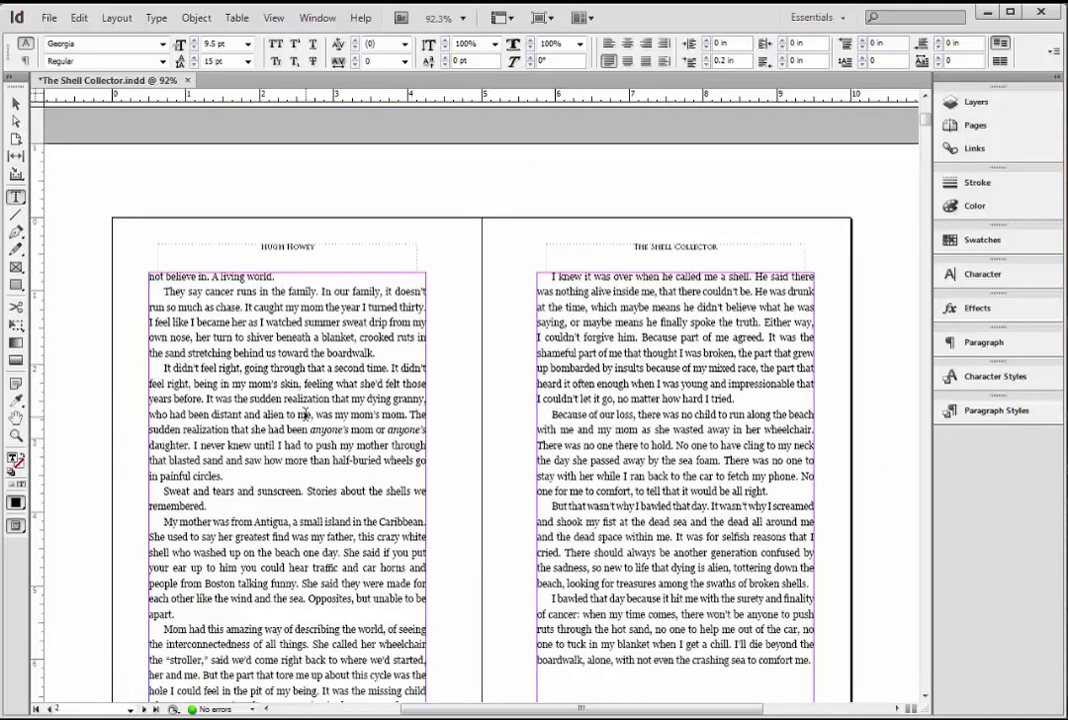
scroll(306, 413, down, 2)
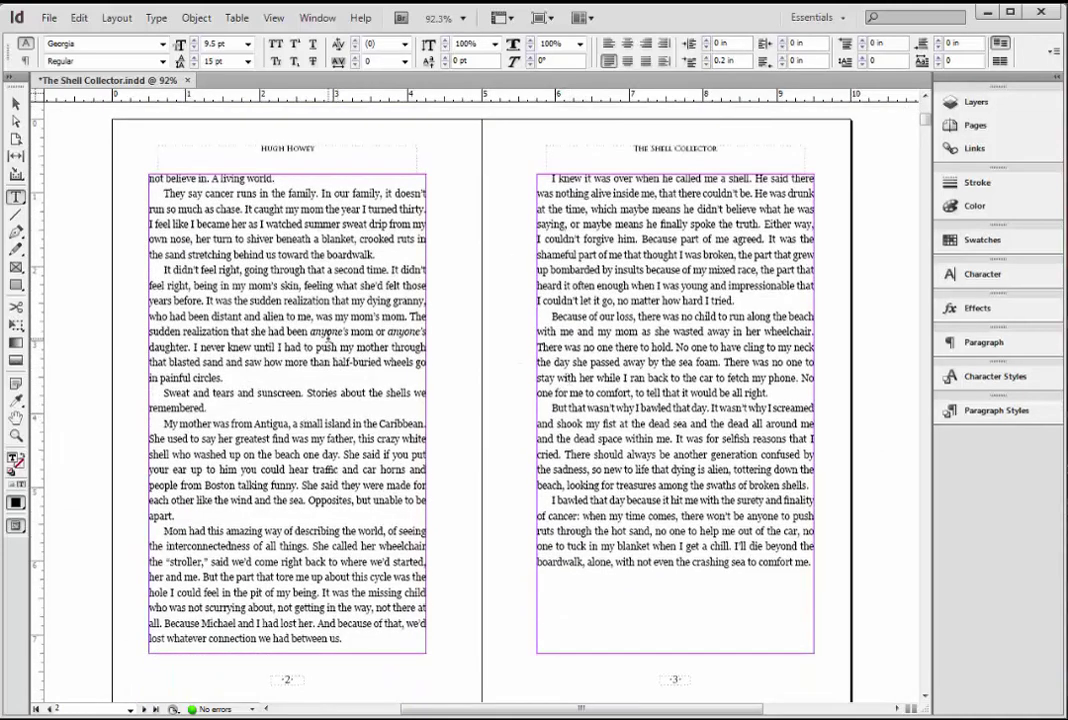
scroll(328, 341, up, 1)
scroll(330, 336, down, 1)
scroll(351, 387, up, 9)
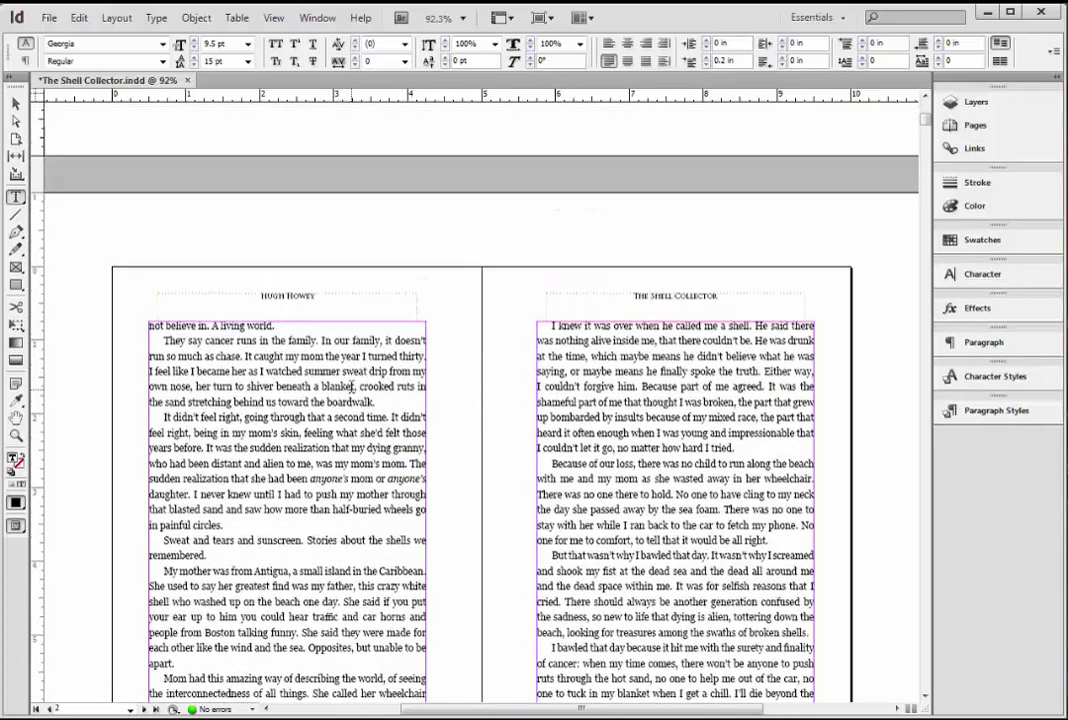
scroll(351, 387, up, 4)
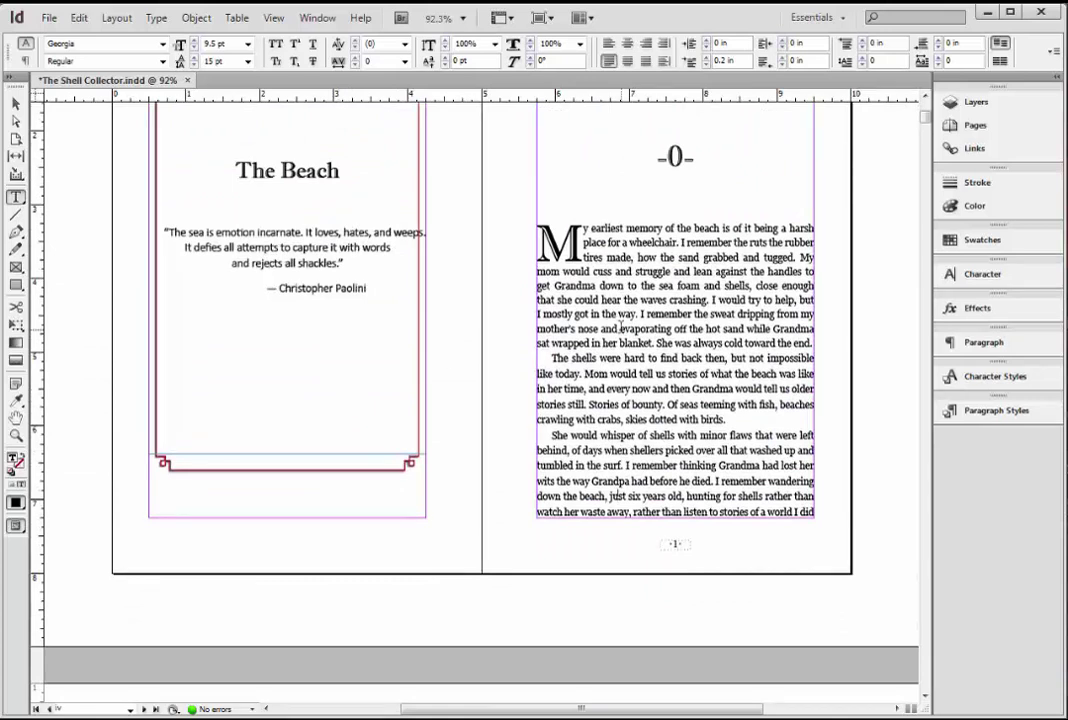
key(Escape)
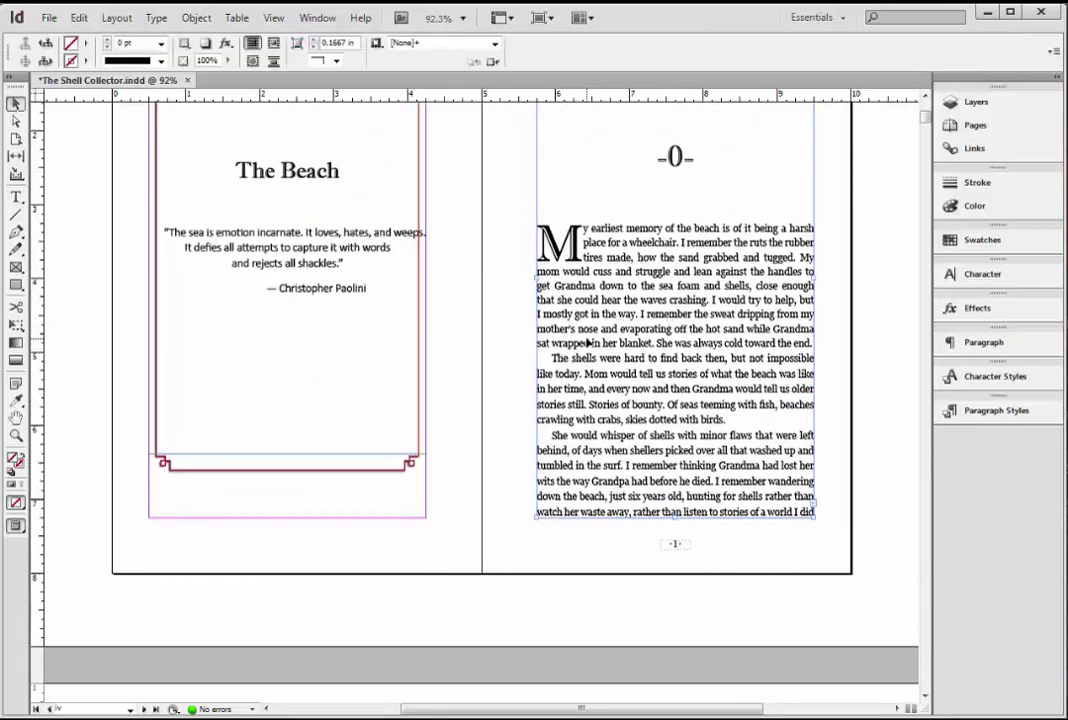
double_click(606, 347)
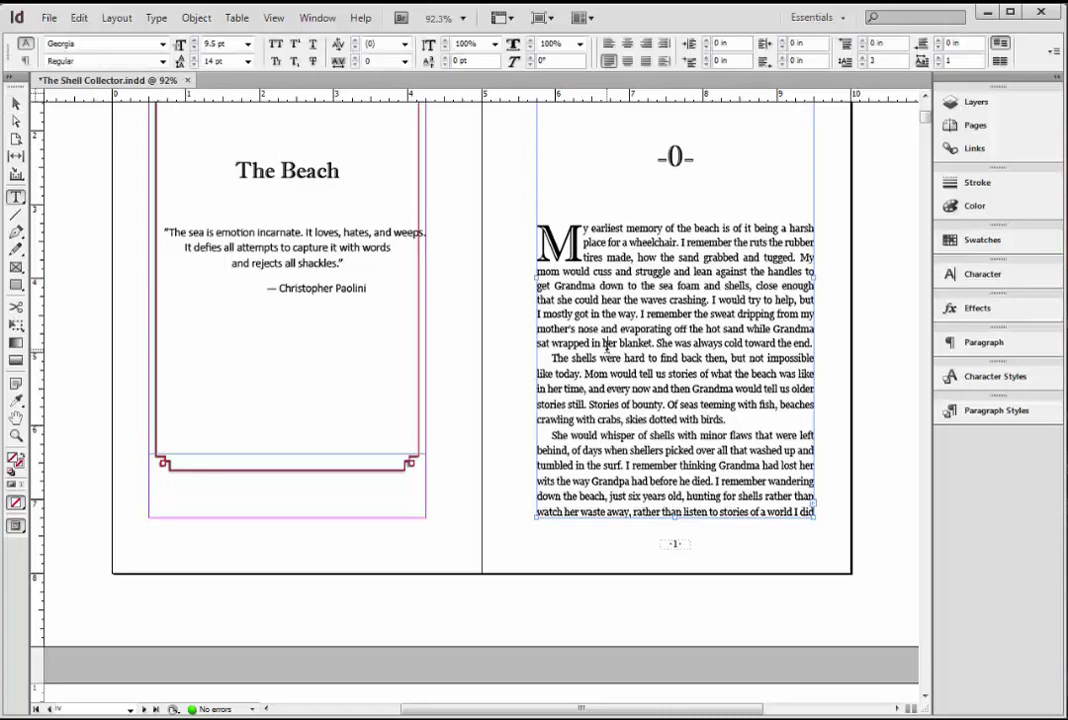
click(682, 358)
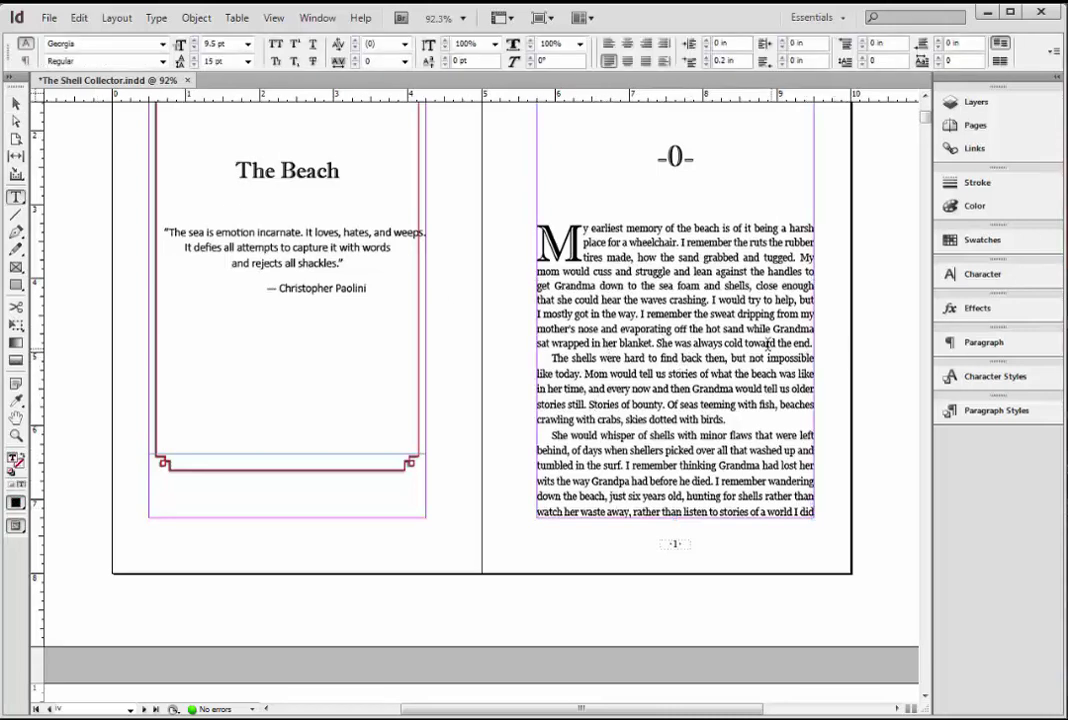
double_click(767, 343)
click(830, 356)
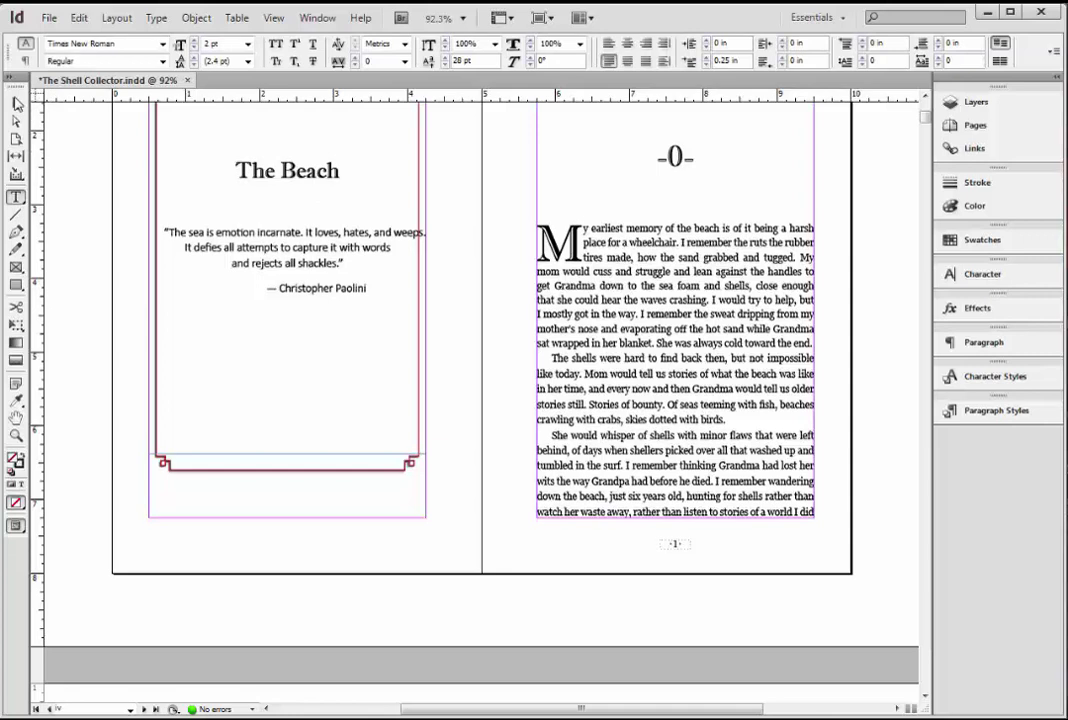
Step: Shorten page 1's text frame slightly from its lower edge, moving its last line, "watch her waste away", onto page 2
click(16, 102)
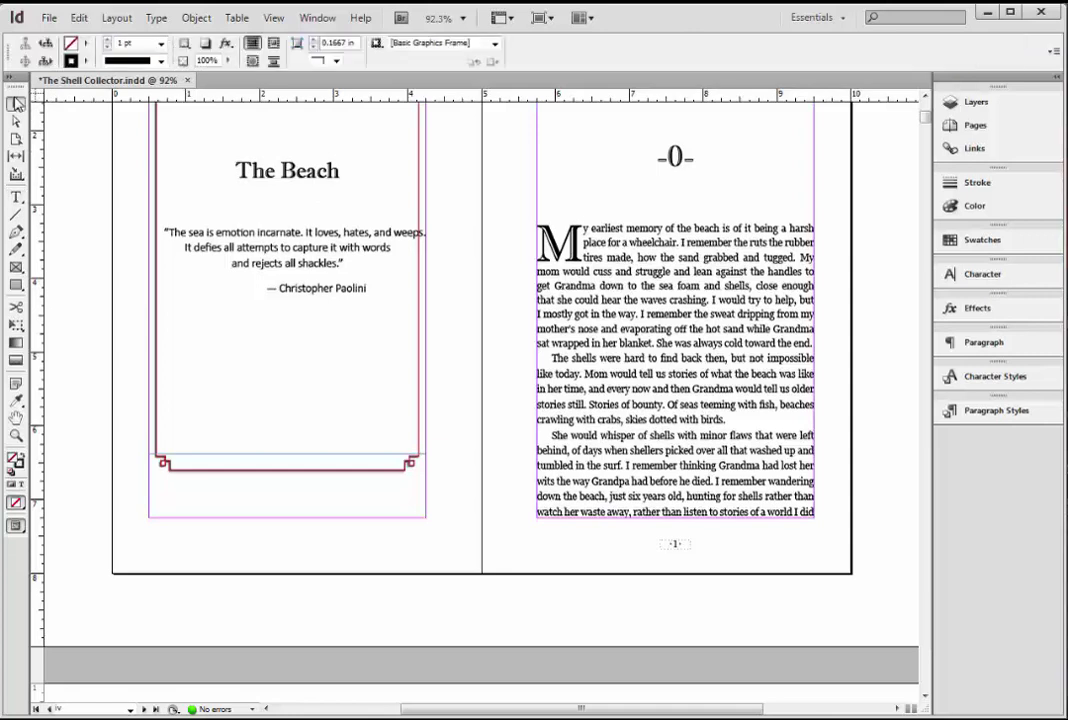
click(800, 508)
scroll(857, 399, up, 2)
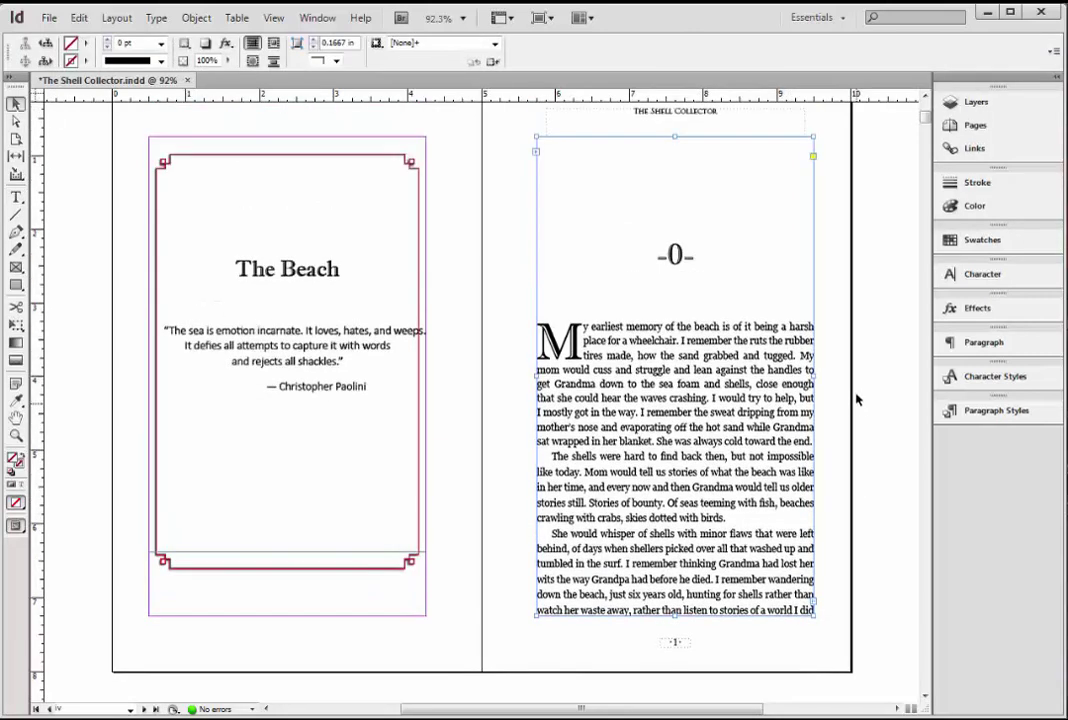
scroll(602, 451, down, 2)
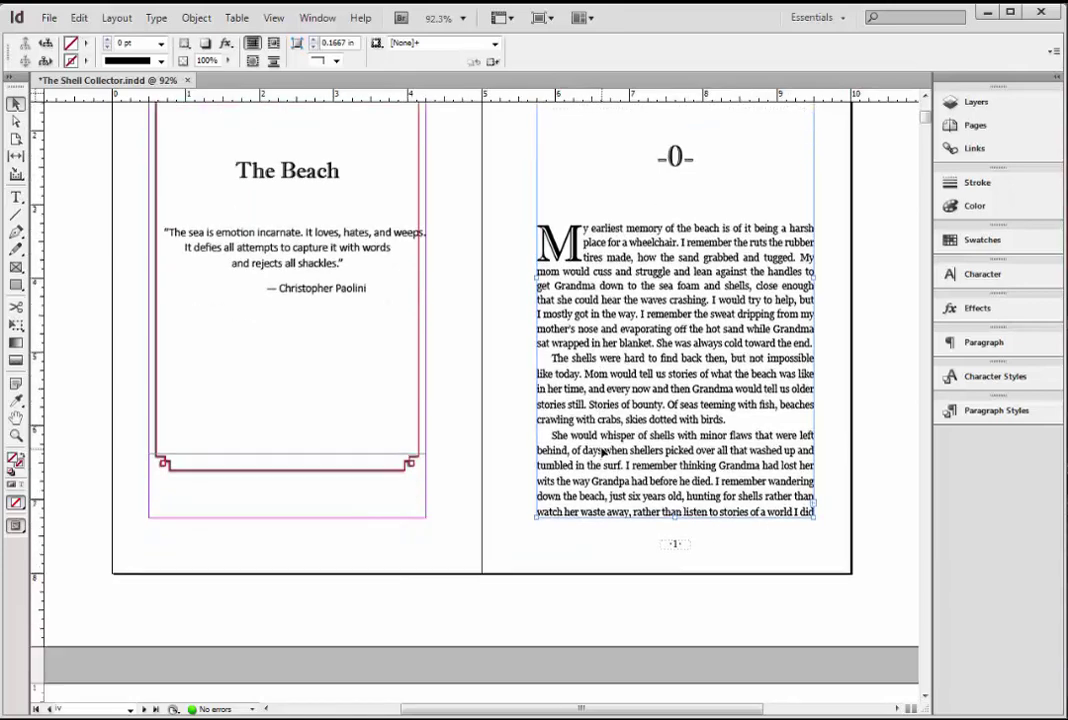
scroll(604, 446, down, 3)
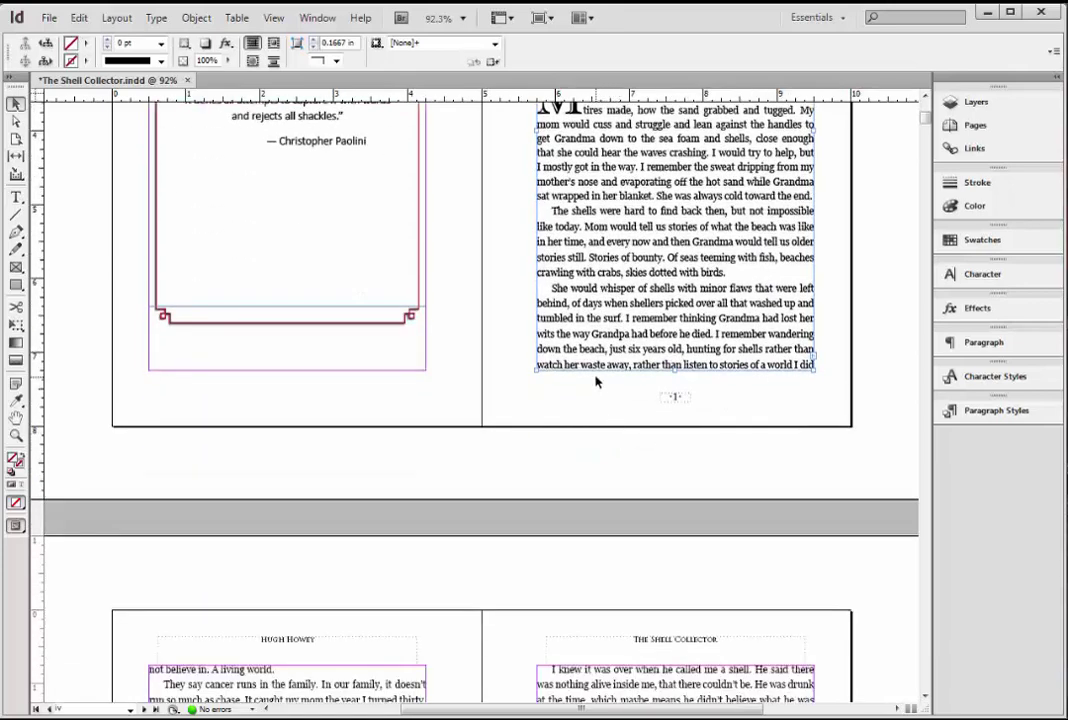
scroll(597, 381, down, 1)
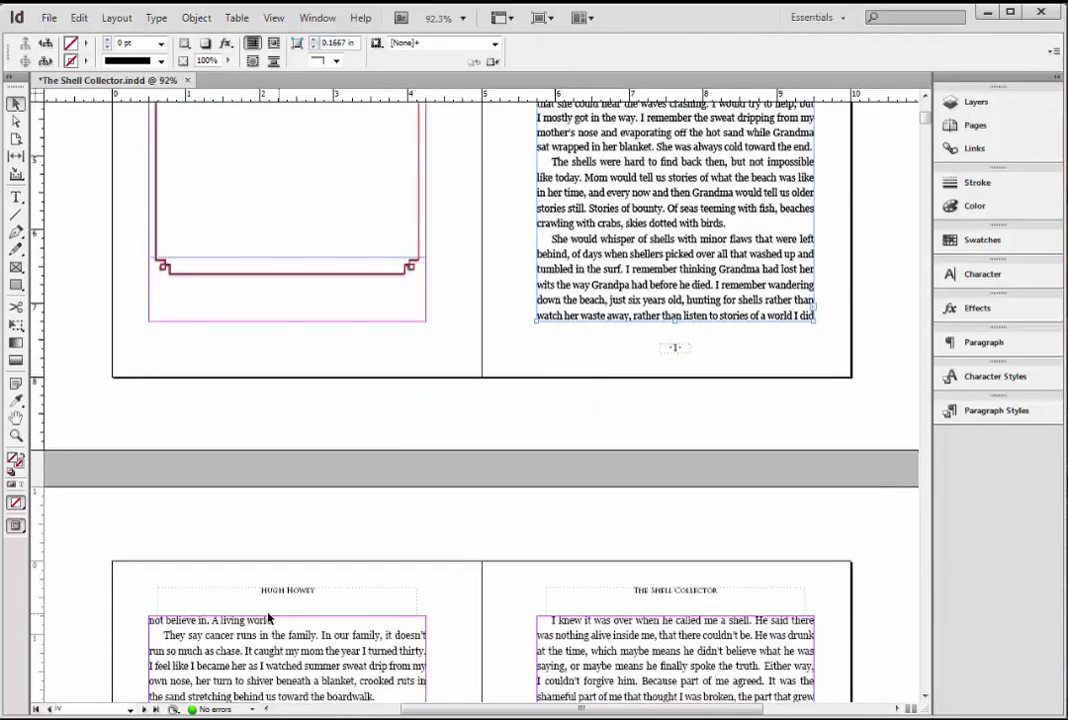
scroll(694, 424, up, 3)
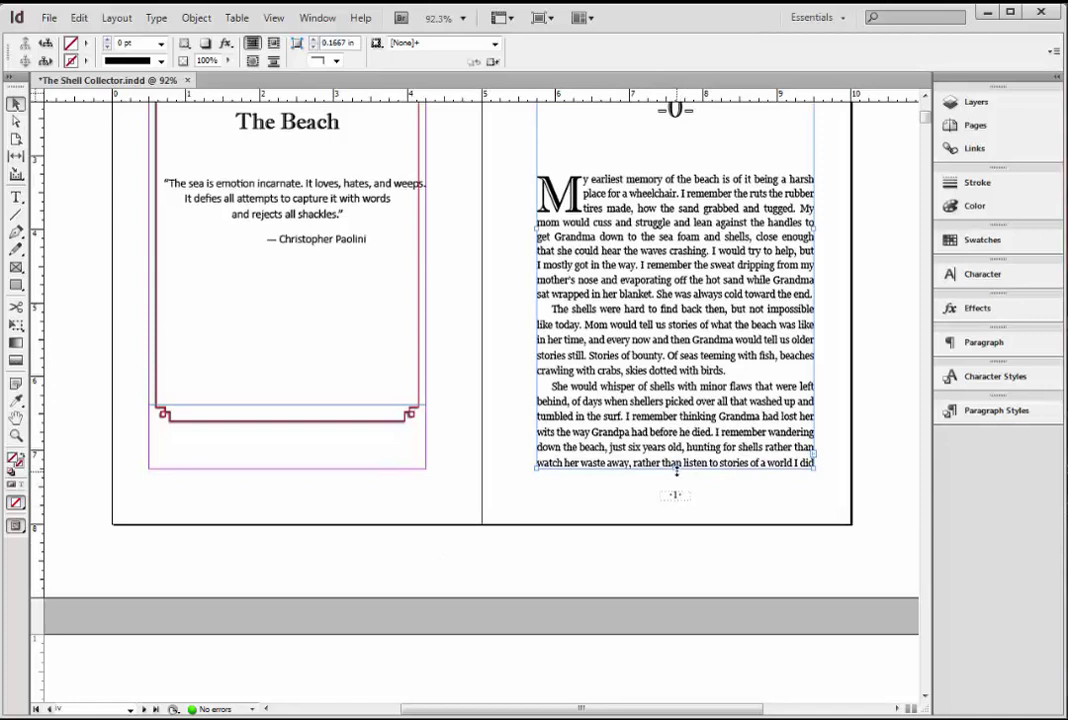
drag(676, 470, 675, 460)
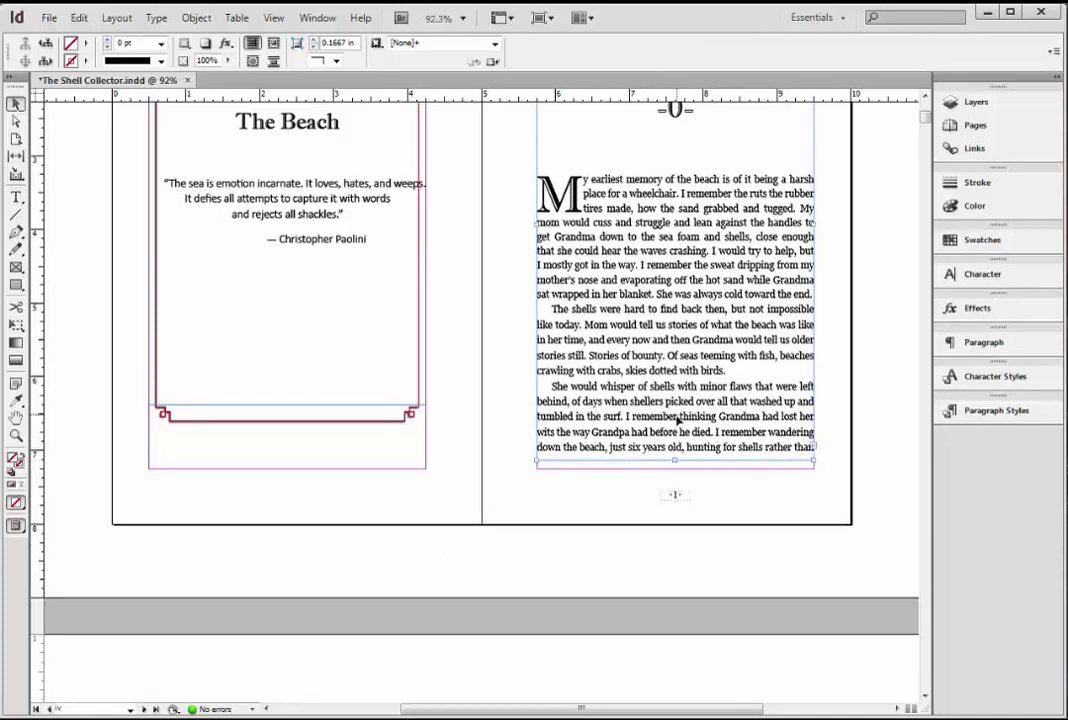
scroll(672, 469, down, 3)
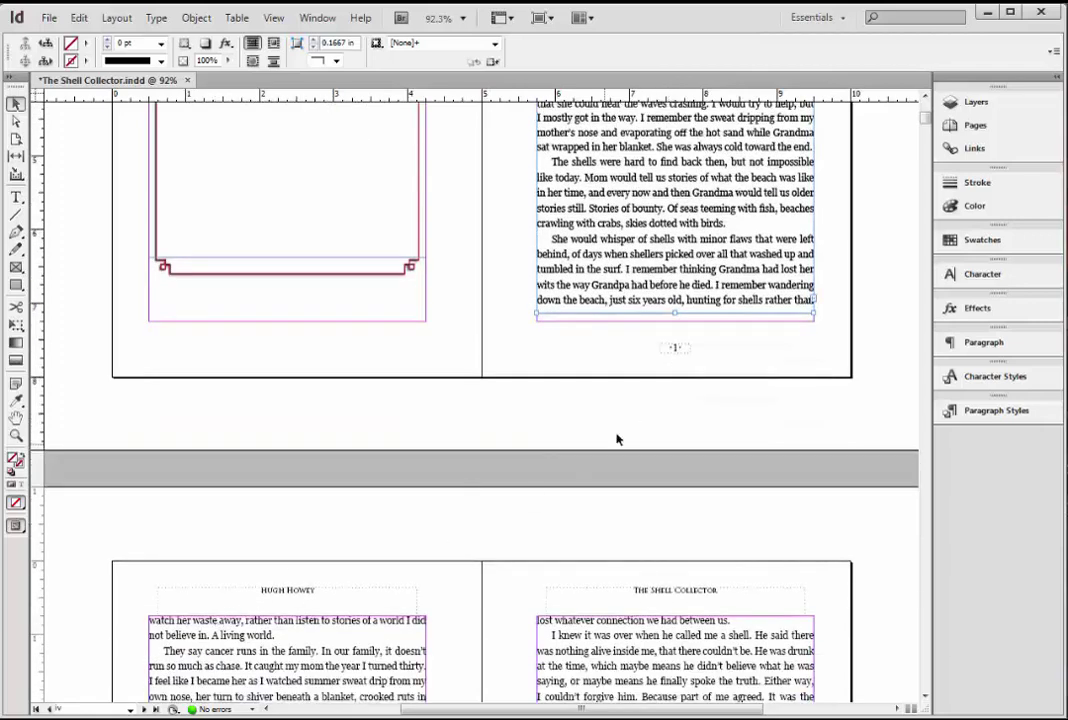
mouse_move(675, 314)
mouse_down()
mouse_move(675, 323)
mouse_move(675, 314)
mouse_up()
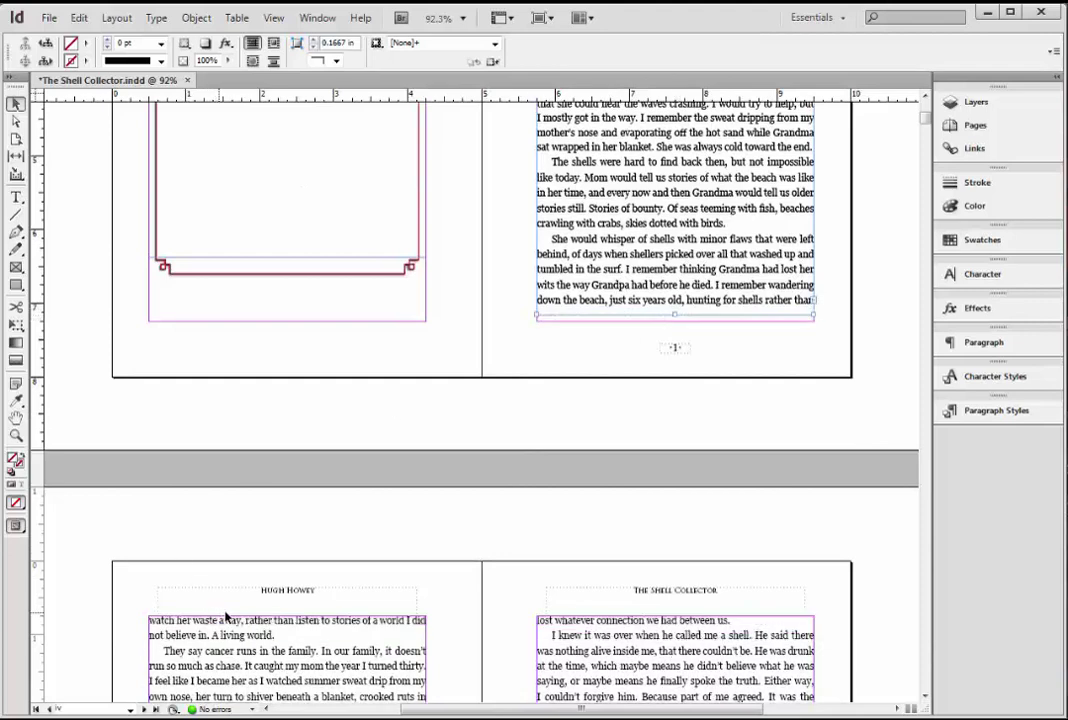
scroll(794, 358, up, 2)
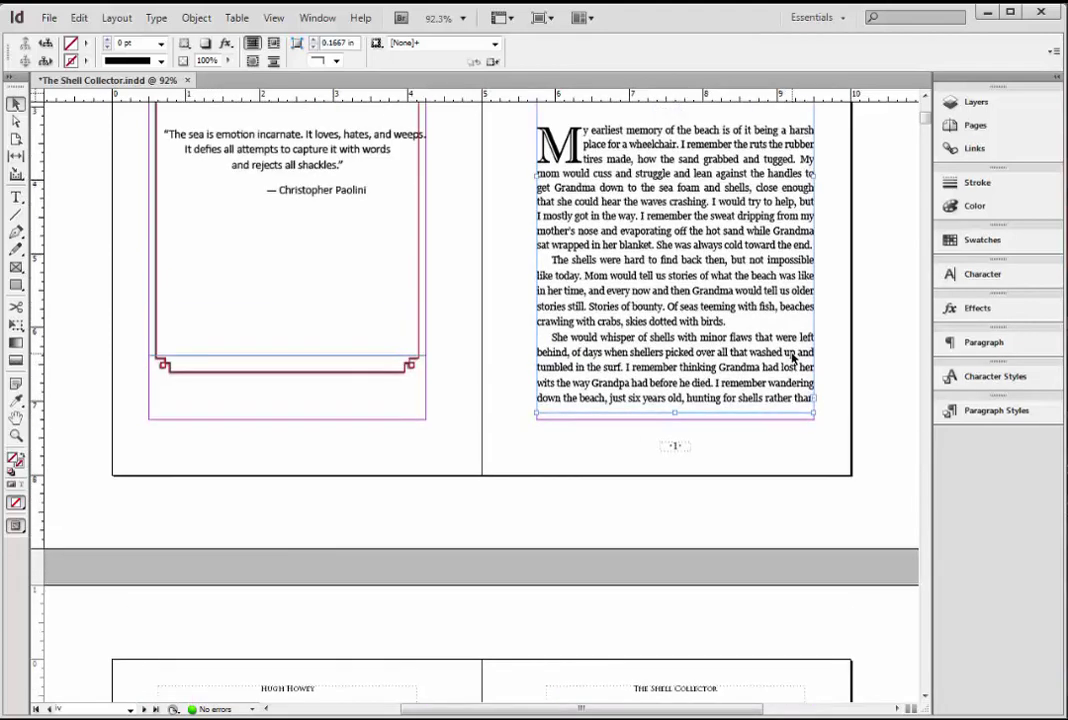
Step: Move the chapter-opening text frame on page 1 down so its lower edge meets the bottom margin
scroll(794, 358, up, 2)
scroll(794, 358, up, 2)
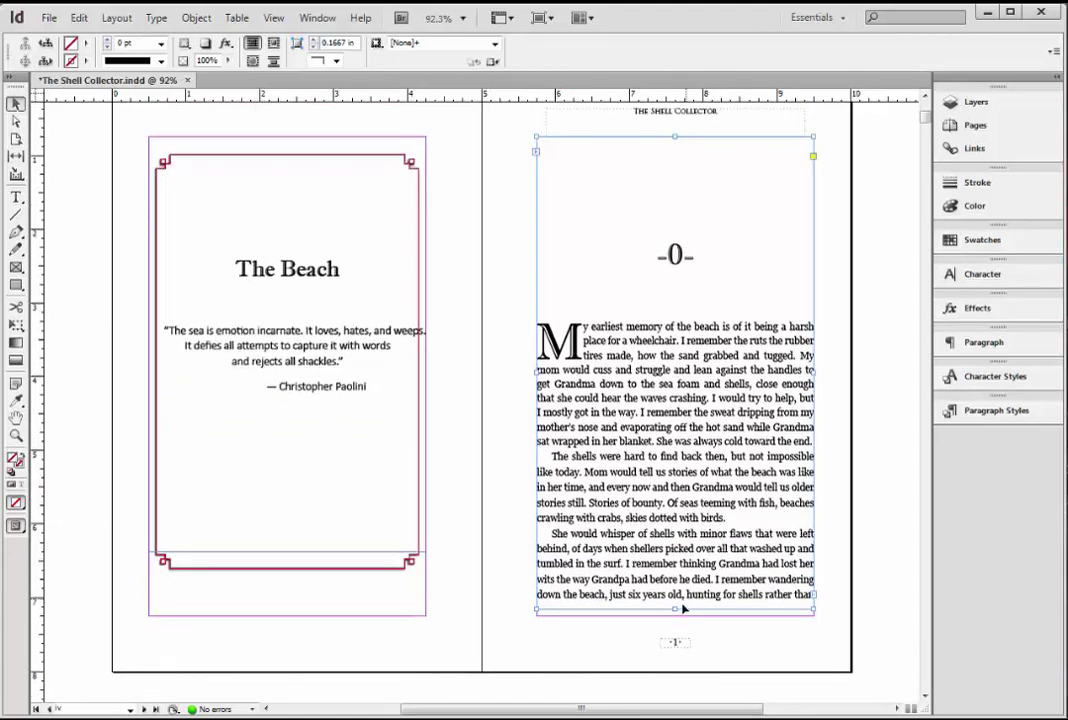
drag(683, 609, 679, 613)
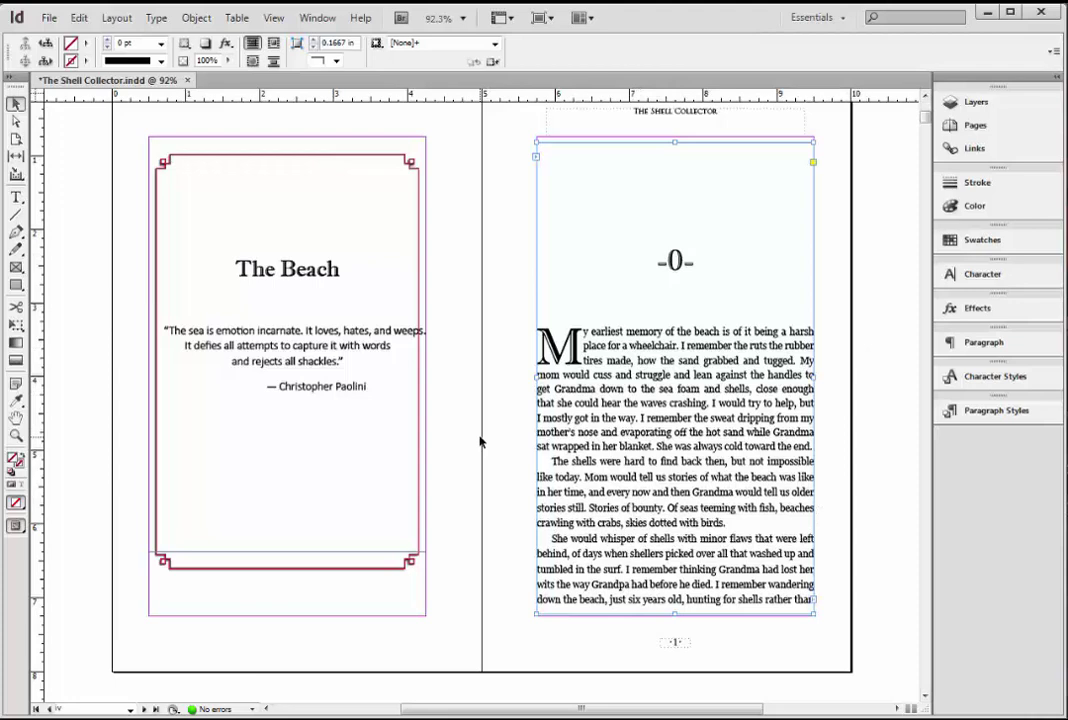
Step: Examine the text flow across pages 1 to 3 for a paragraph's last line stranded at the top of a page
scroll(480, 440, down, 2)
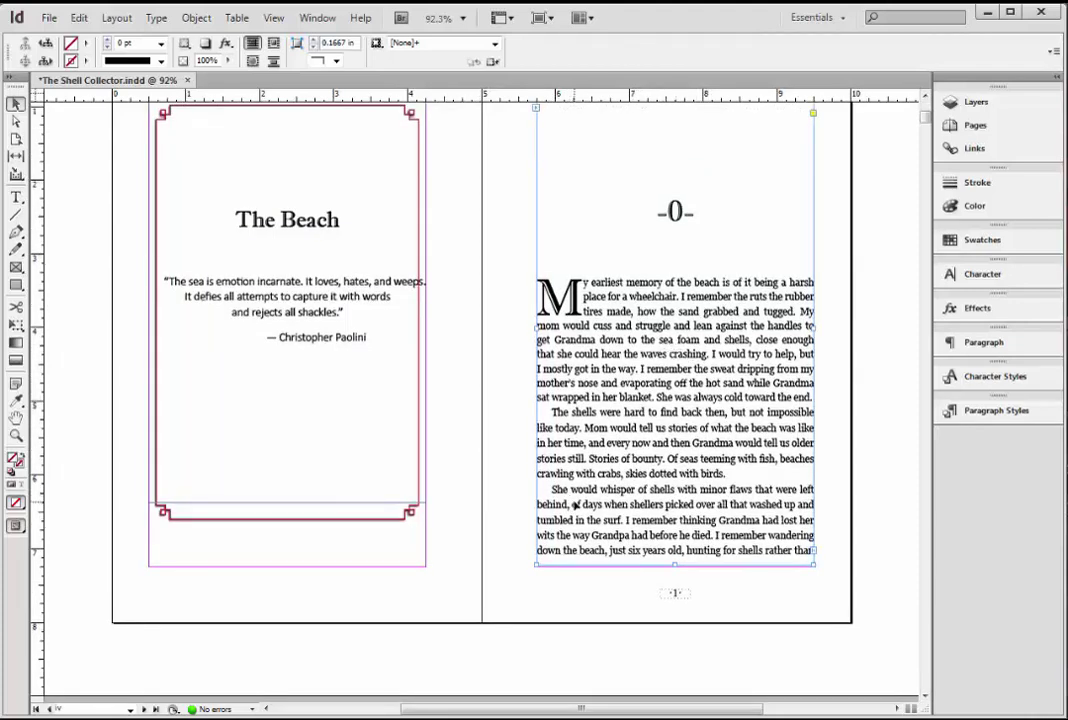
scroll(474, 441, down, 10)
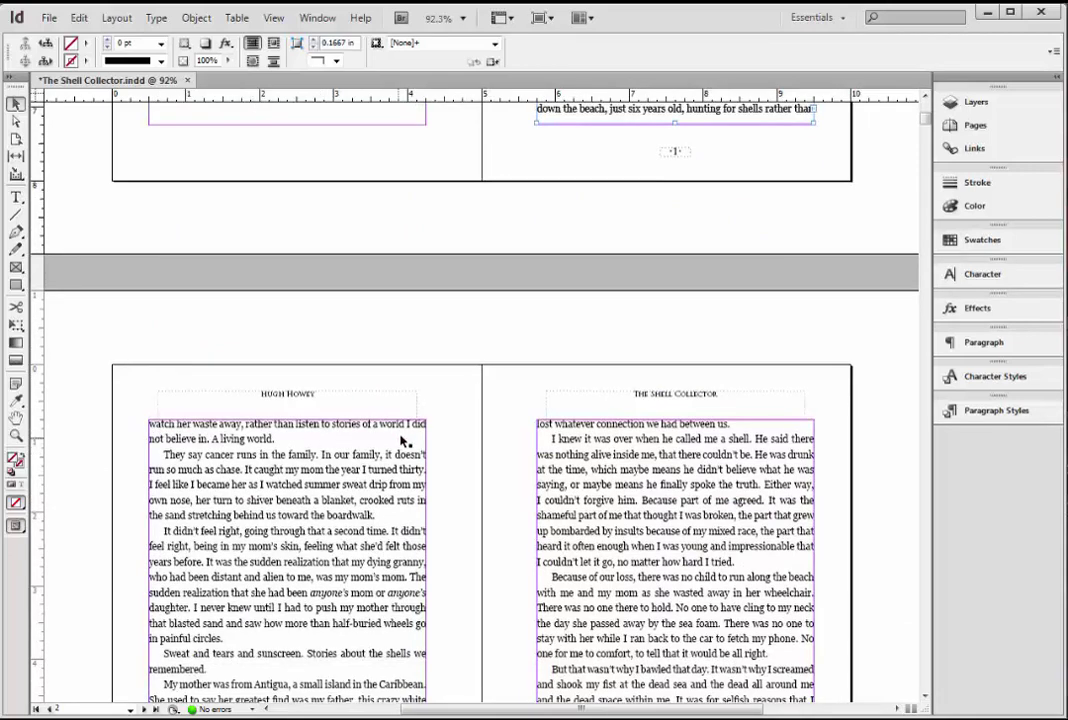
scroll(448, 329, down, 2)
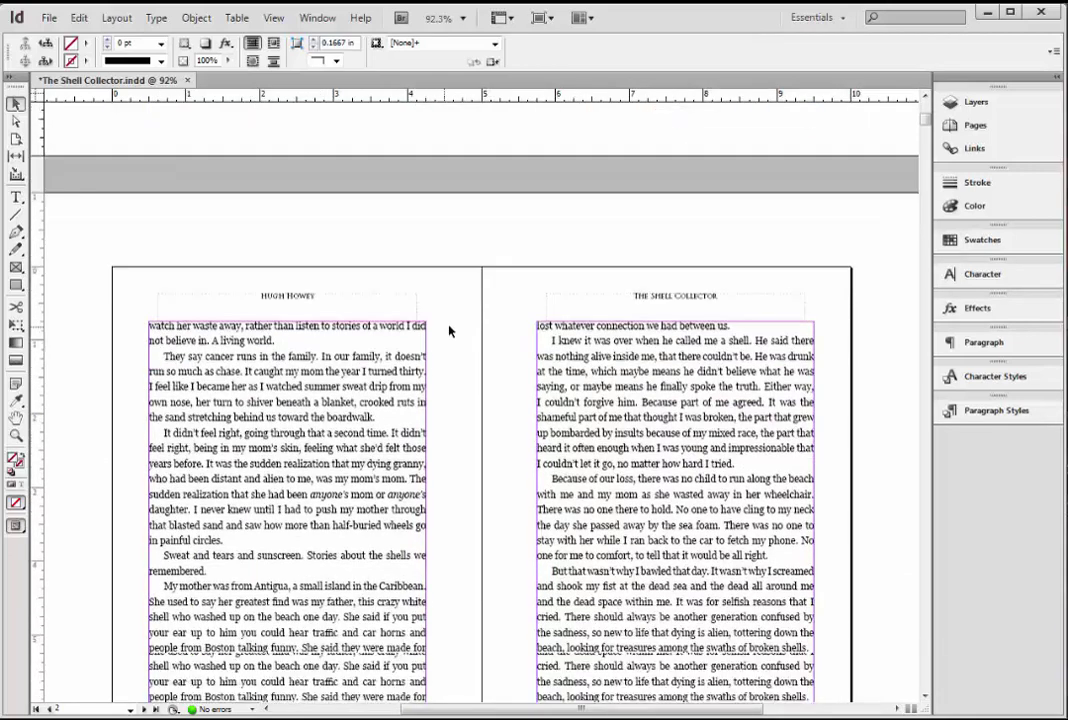
double_click(618, 328)
triple_click(618, 328)
click(366, 364)
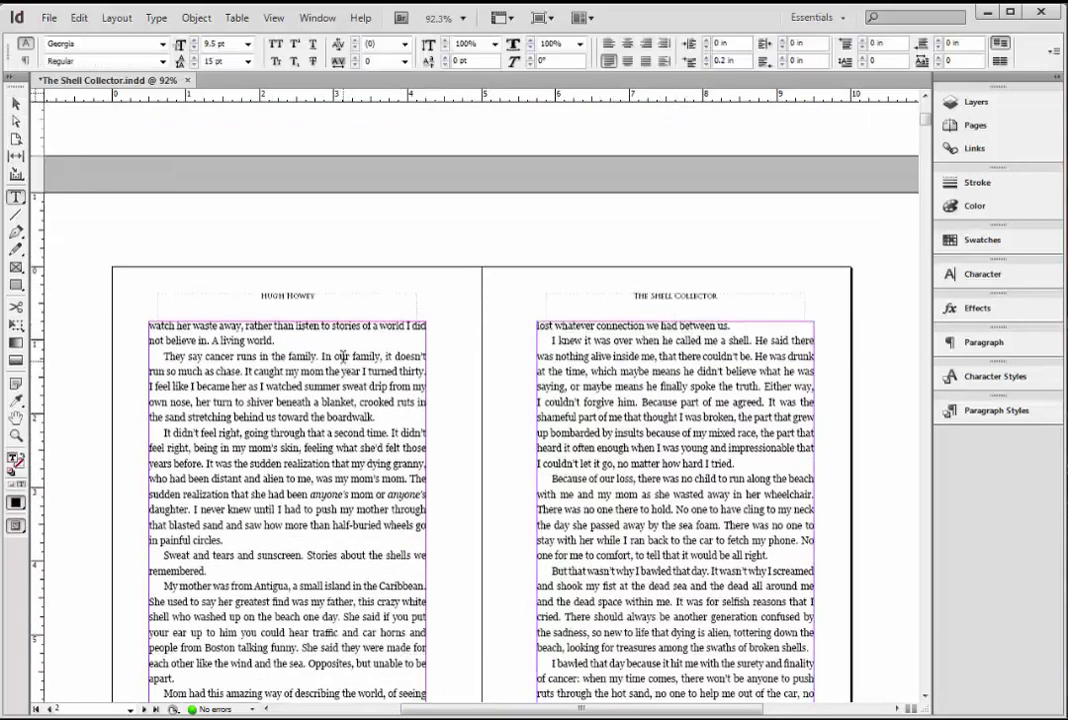
scroll(366, 340, down, 4)
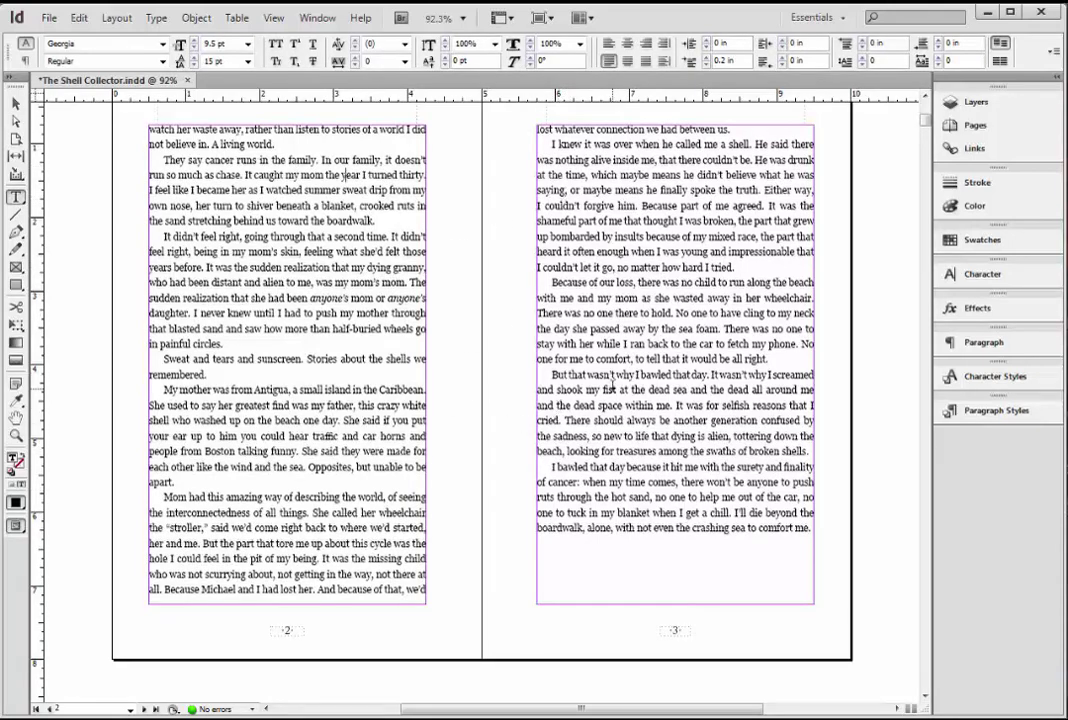
scroll(611, 385, up, 1)
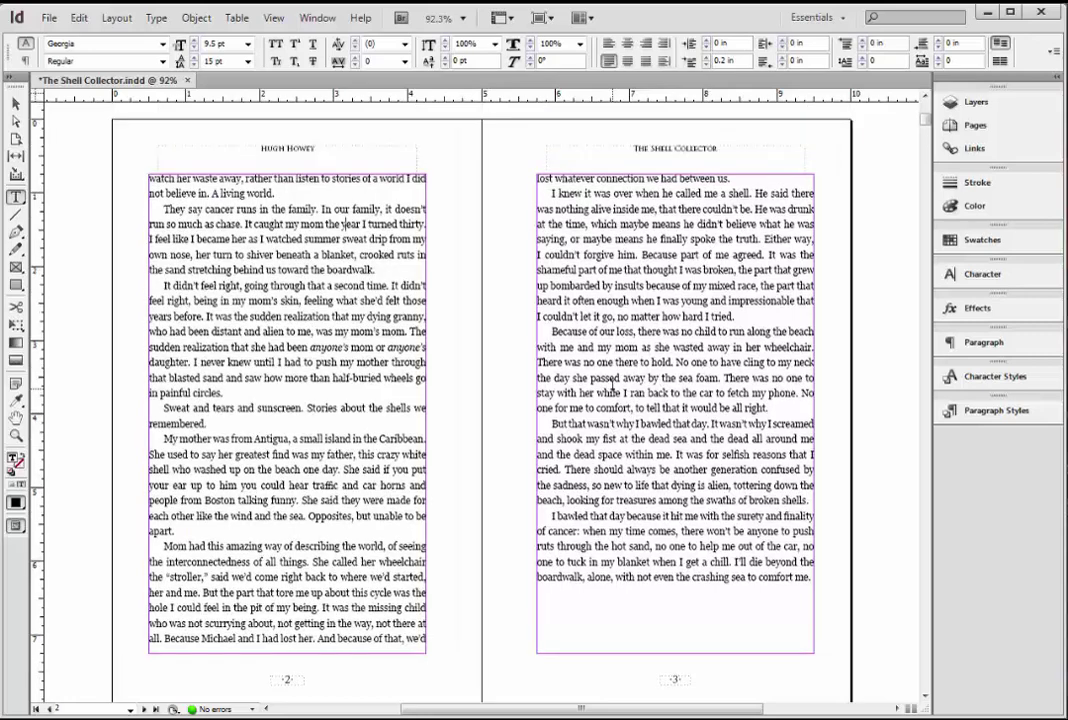
scroll(612, 388, up, 8)
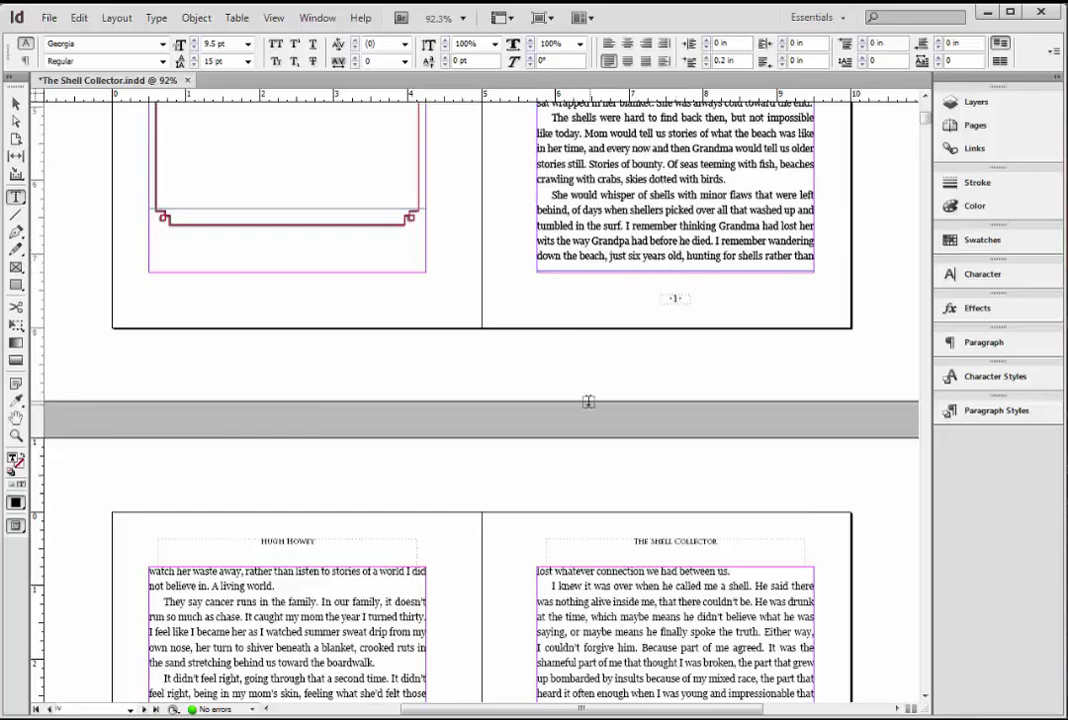
scroll(607, 388, down, 7)
scroll(540, 412, down, 1)
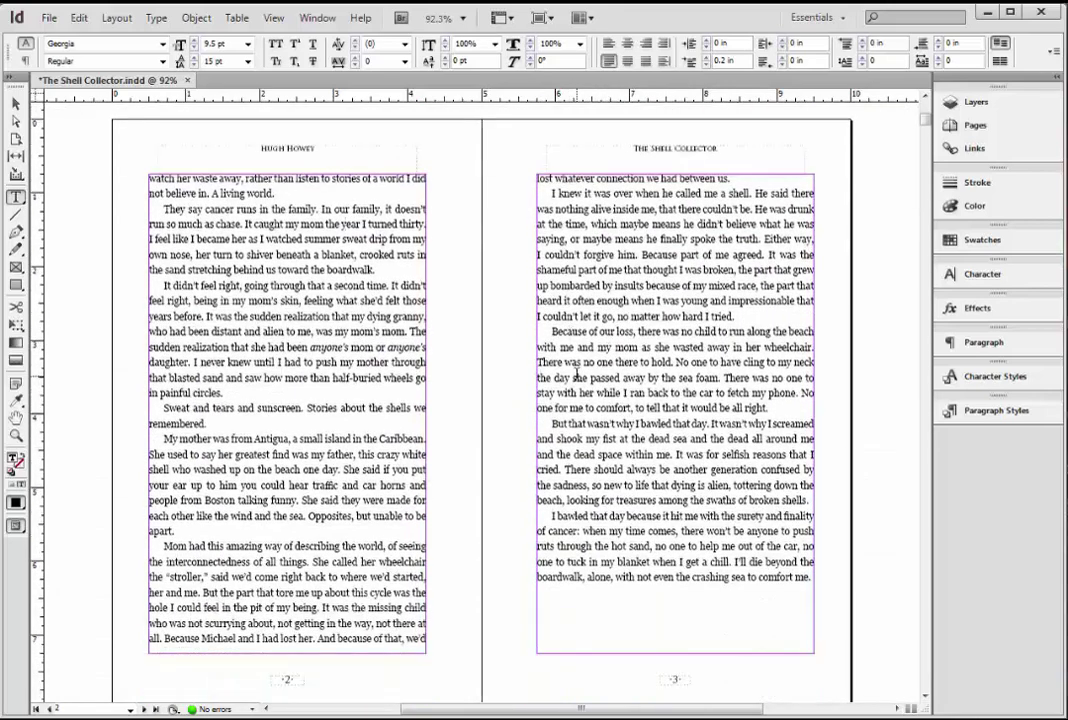
triple_click(582, 180)
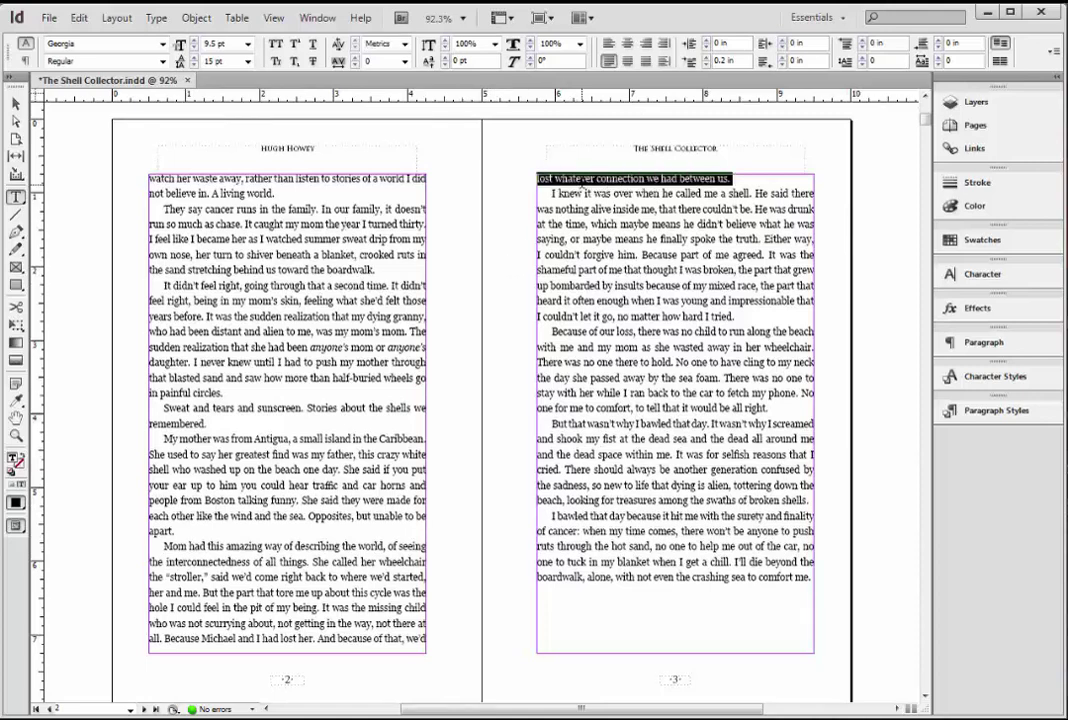
click(214, 645)
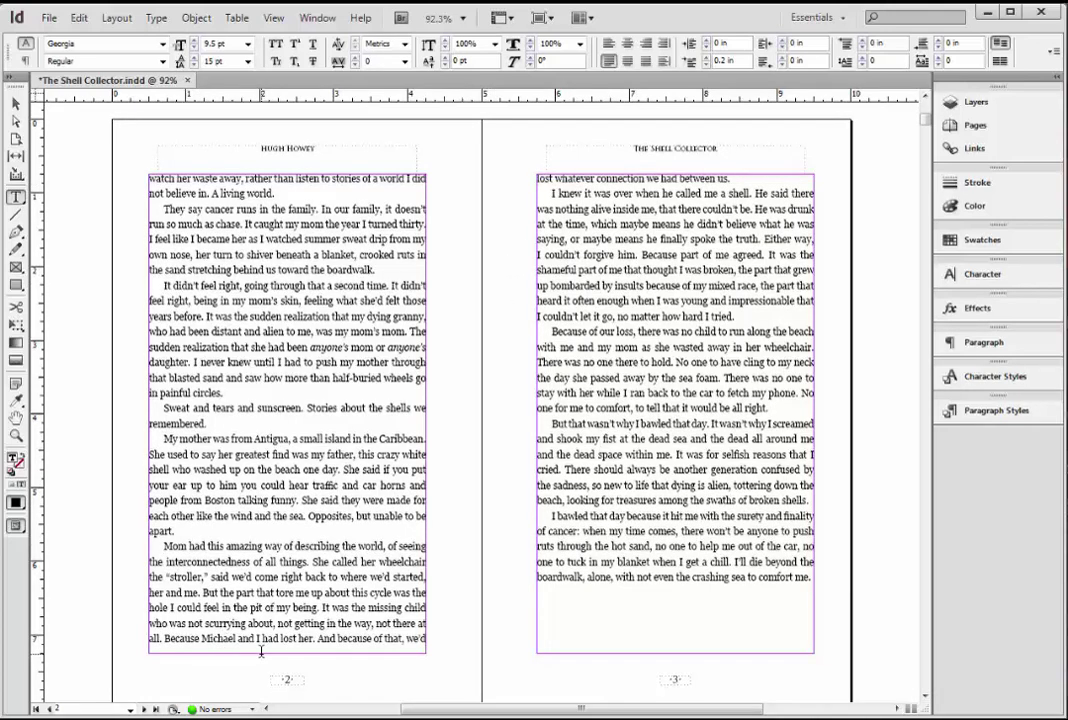
Step: Try to extend page 2's text frame below the bottom margin to fit one more line, and undo it
key(Escape)
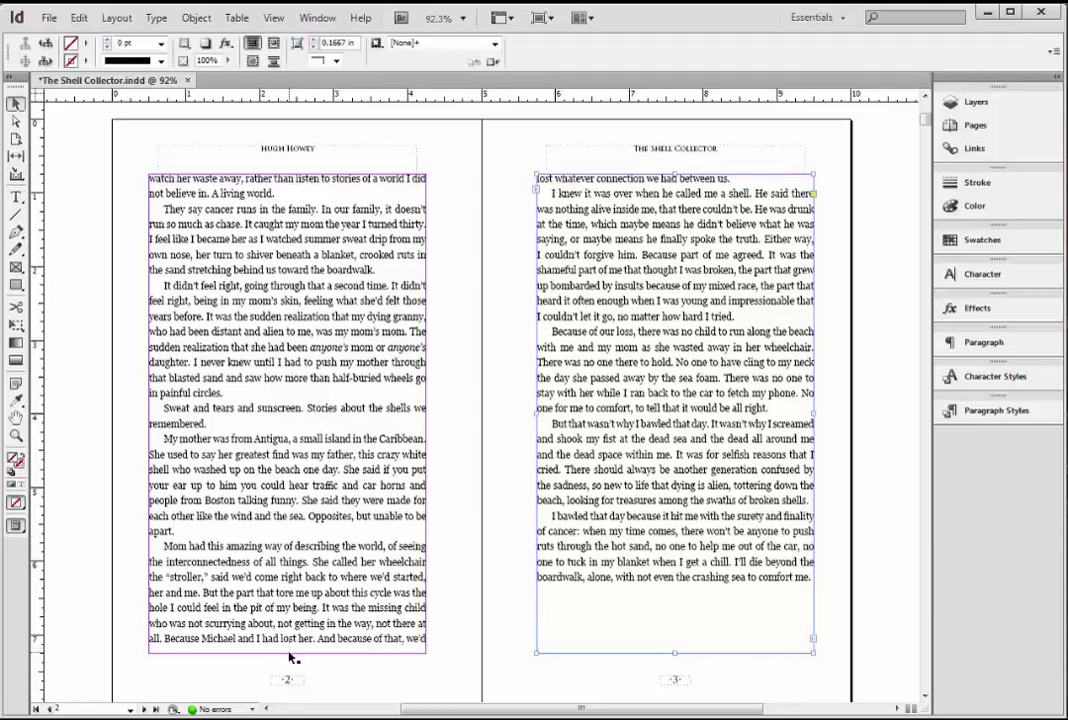
click(285, 655)
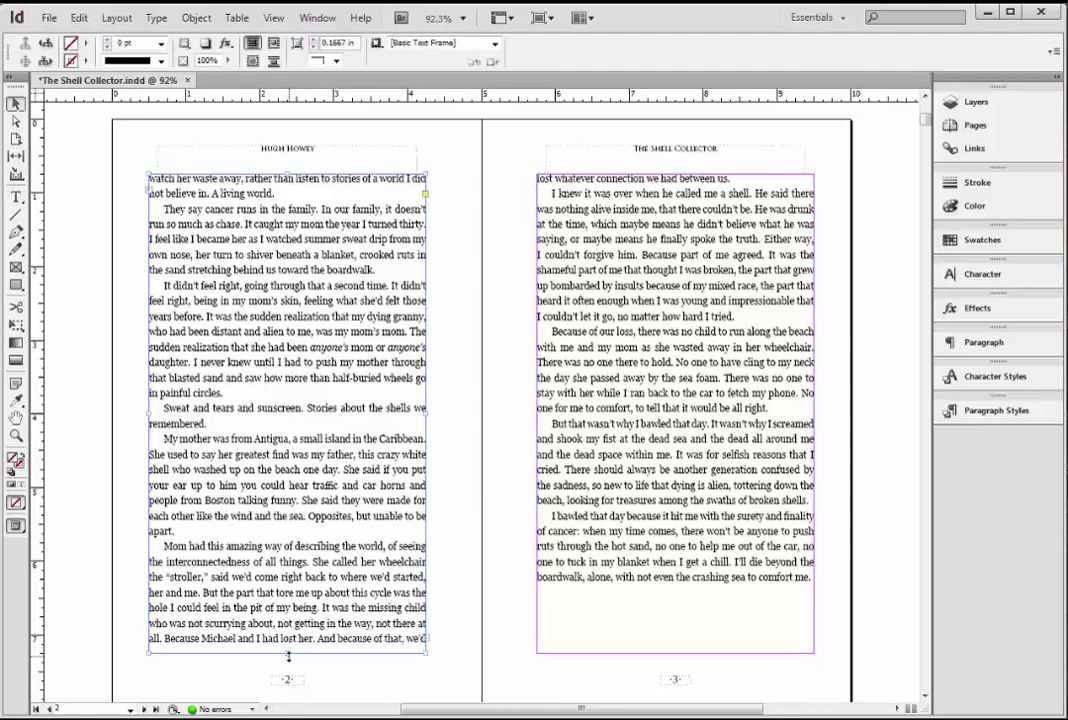
drag(288, 657, 288, 671)
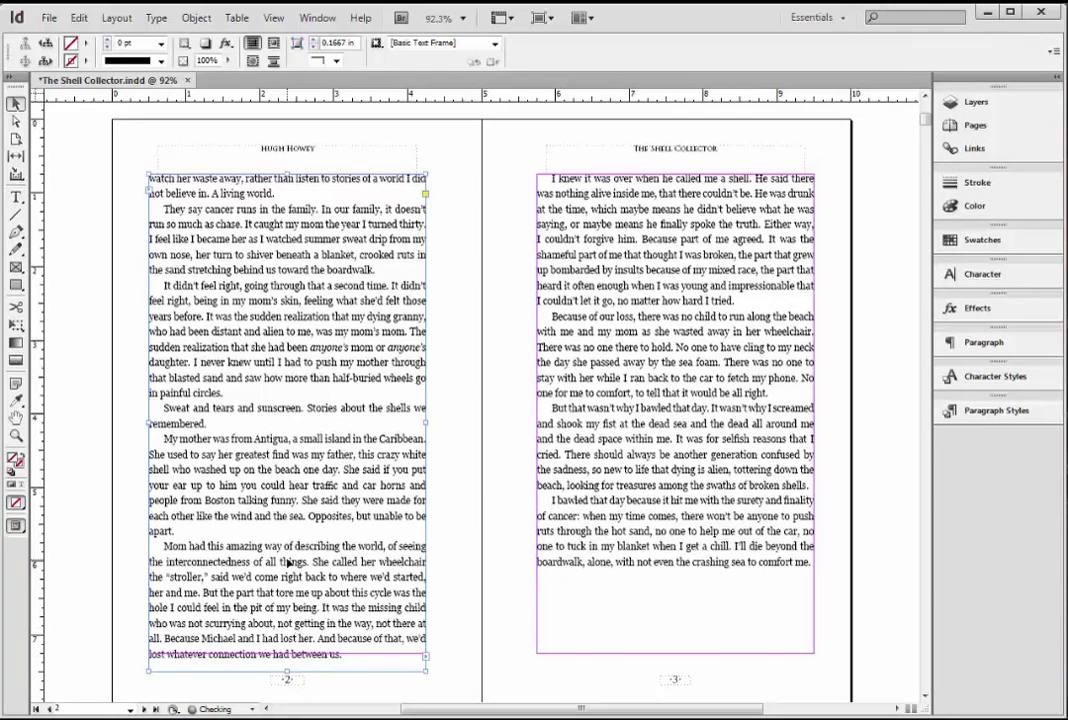
key(ctrl+z)
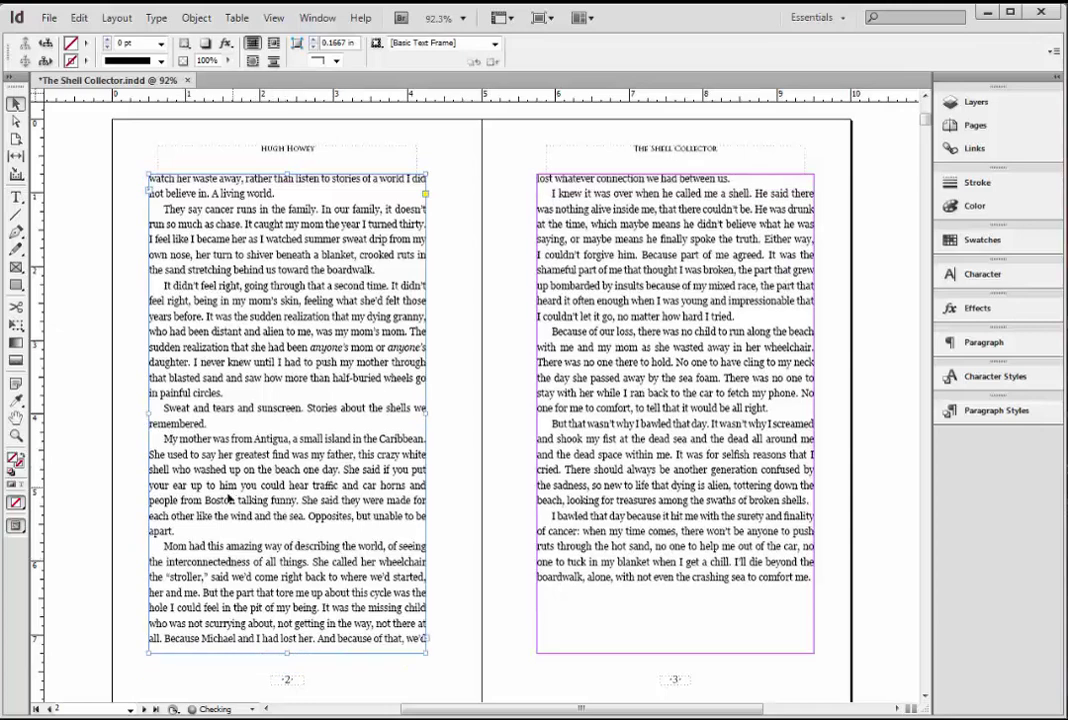
Step: Examine the "My mother was from Antigua" paragraph on page 2, including its word spacing and short last line
key(t)
click(192, 530)
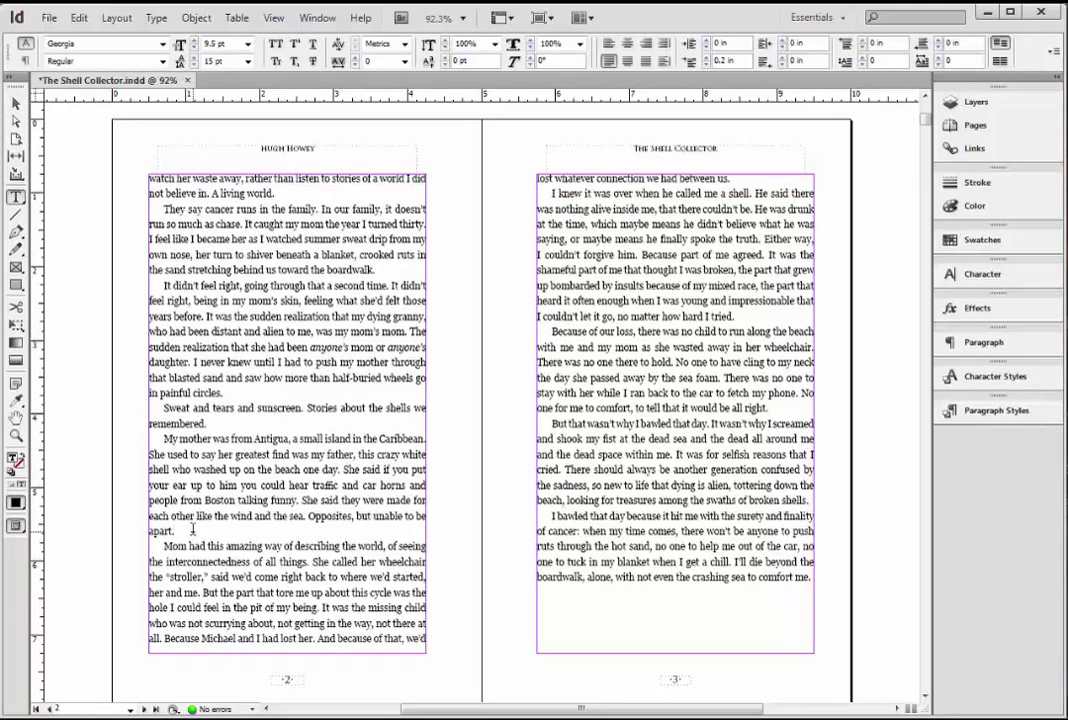
drag(192, 530, 164, 438)
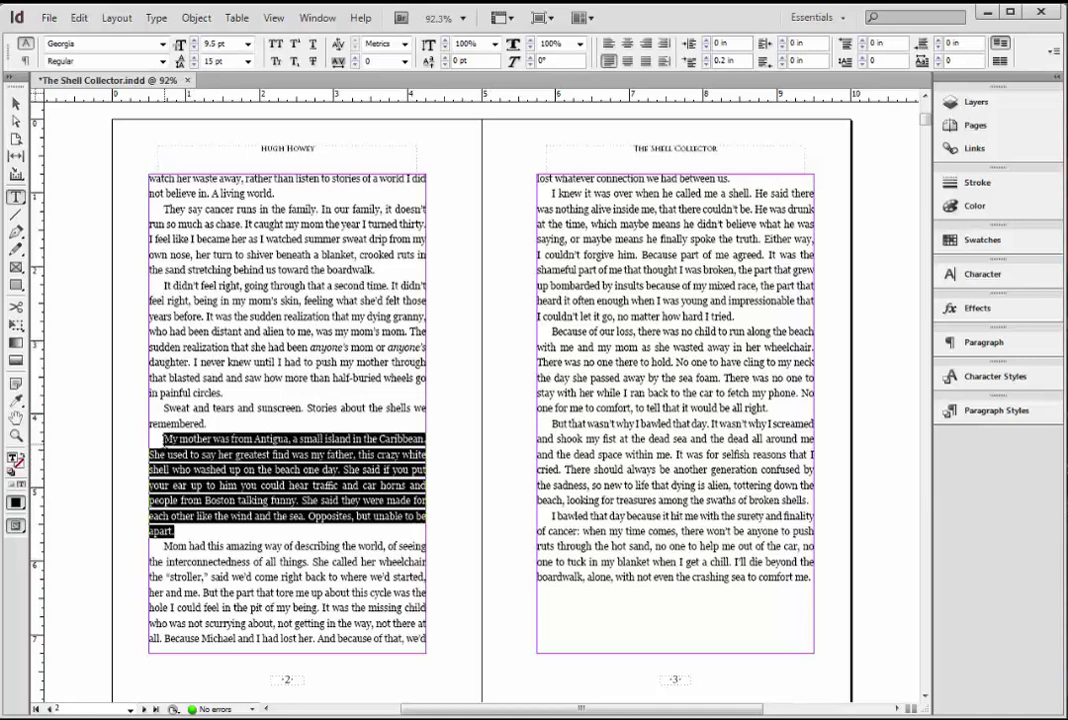
click(162, 438)
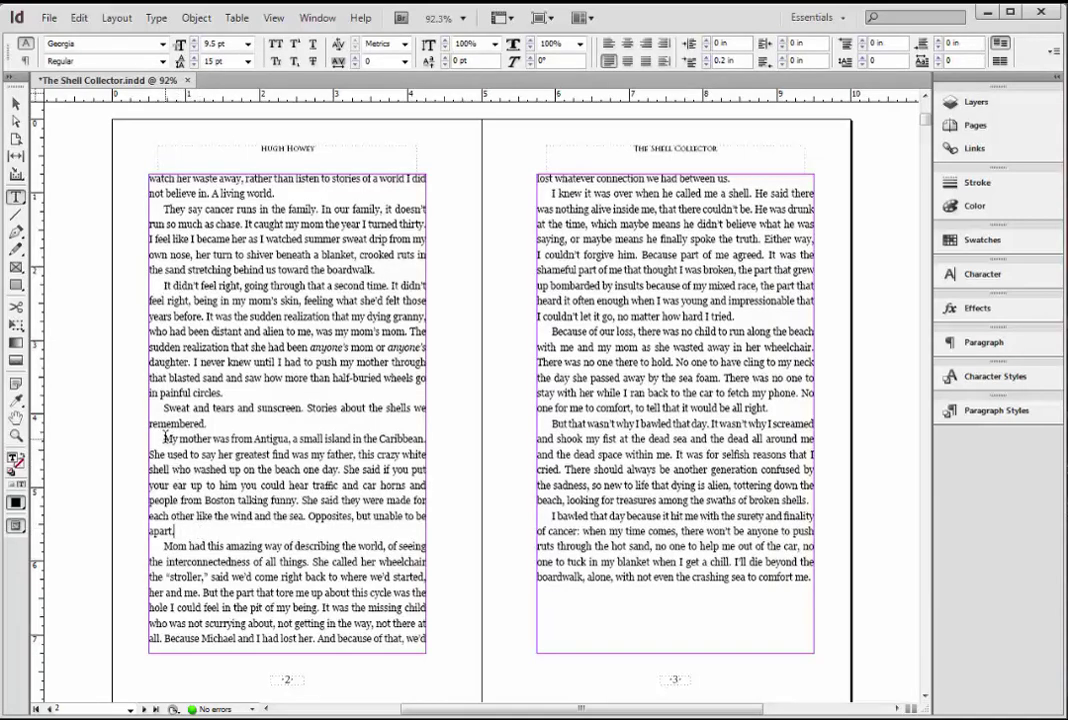
drag(162, 438, 191, 528)
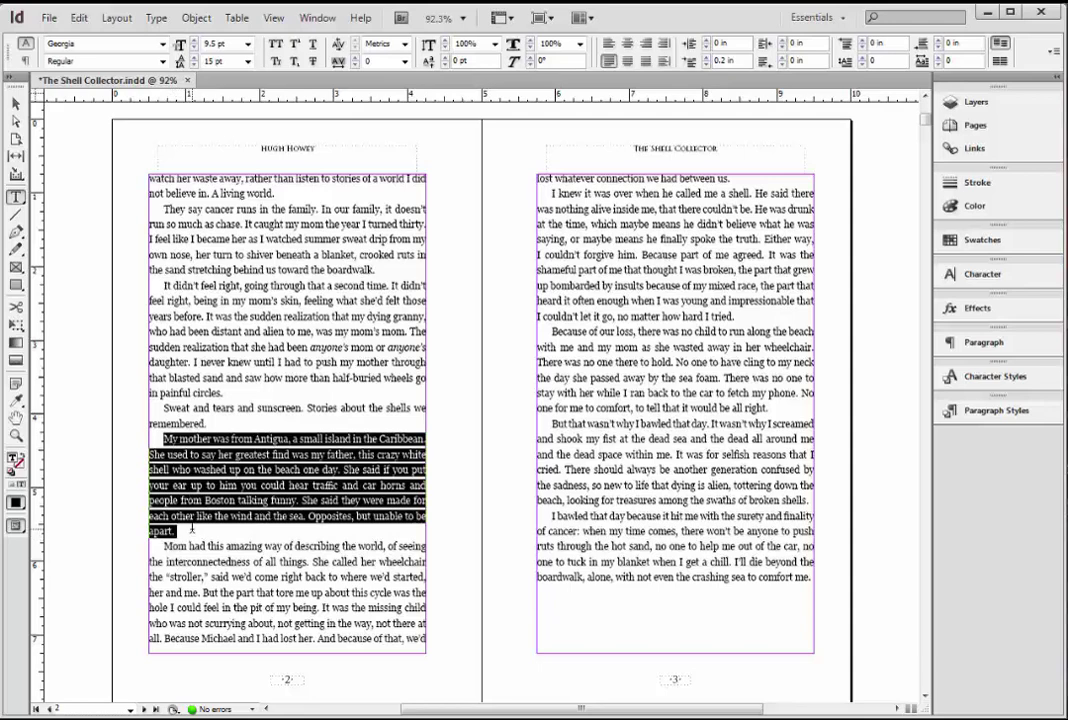
click(192, 530)
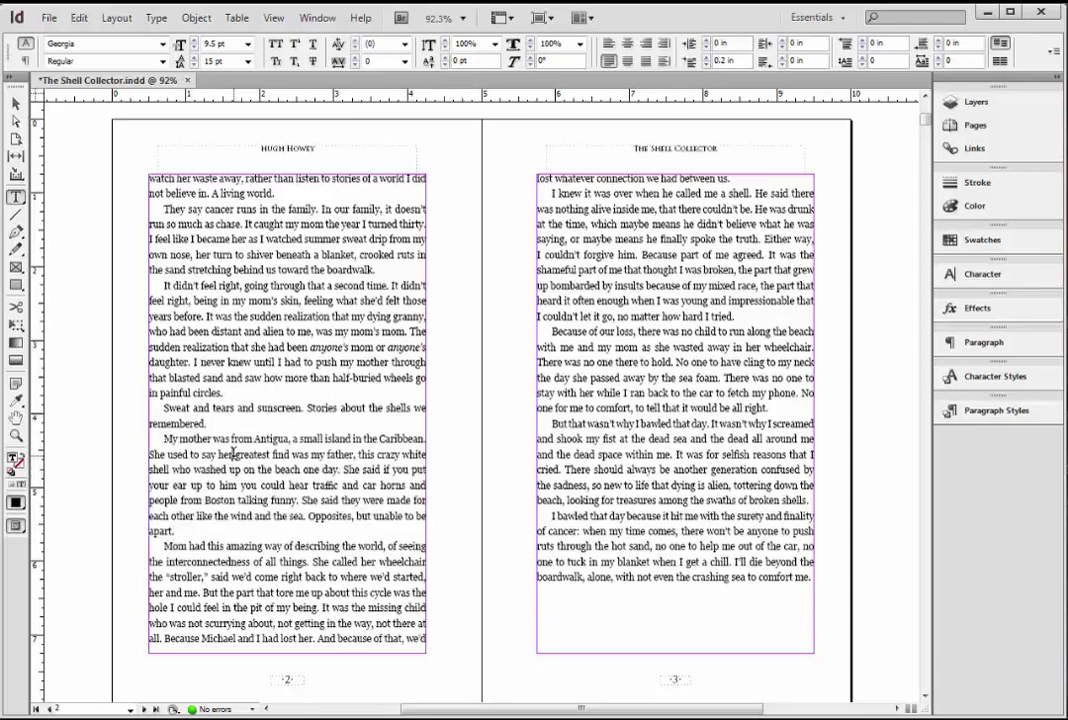
click(234, 454)
drag(385, 455, 221, 455)
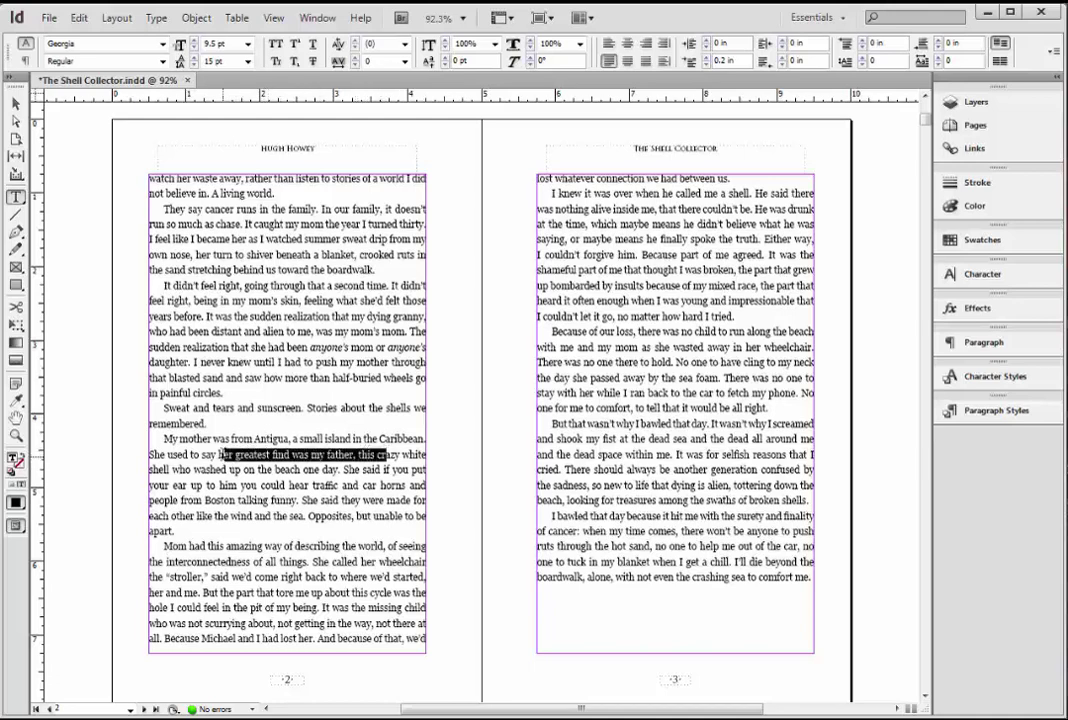
click(200, 454)
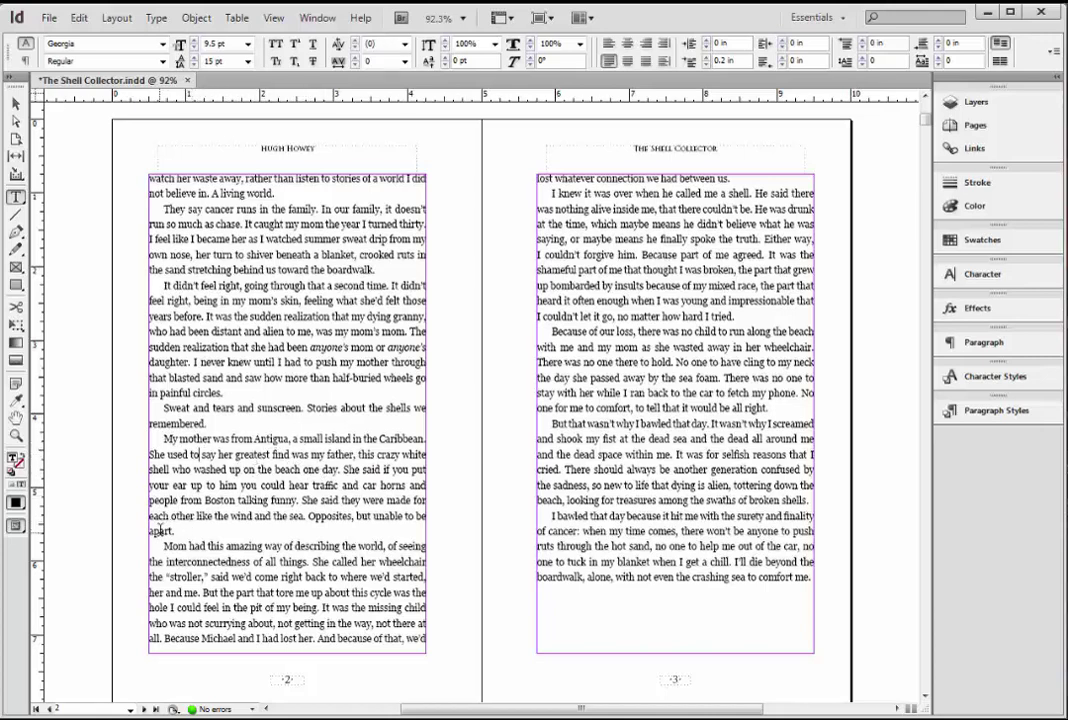
drag(177, 531, 163, 438)
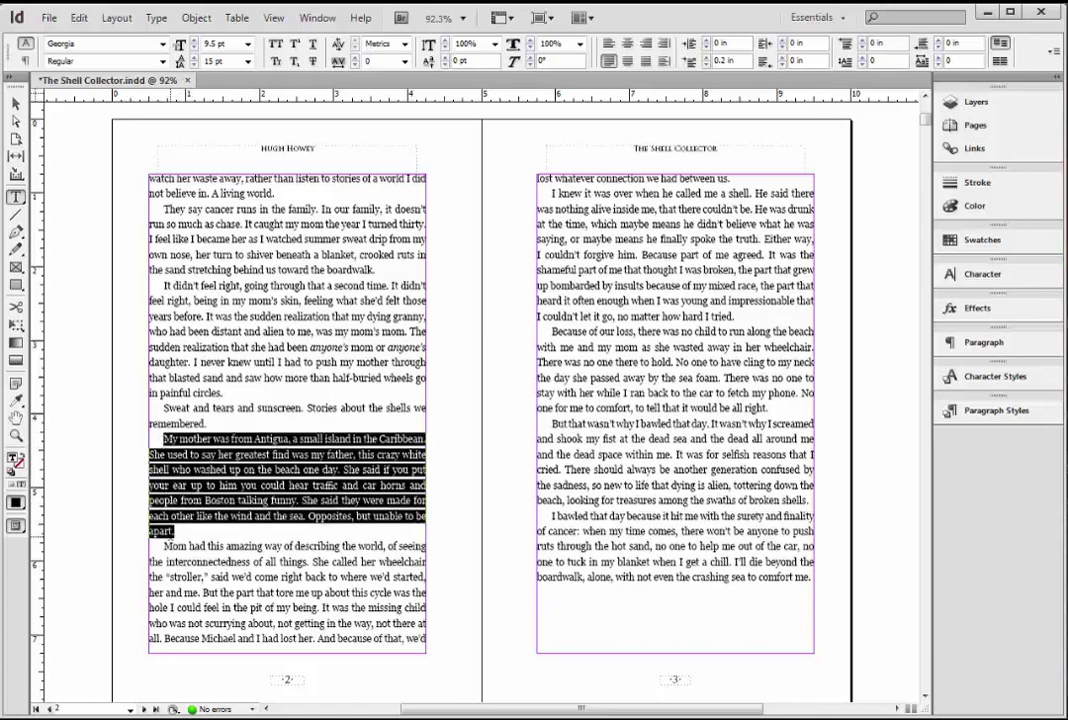
click(180, 533)
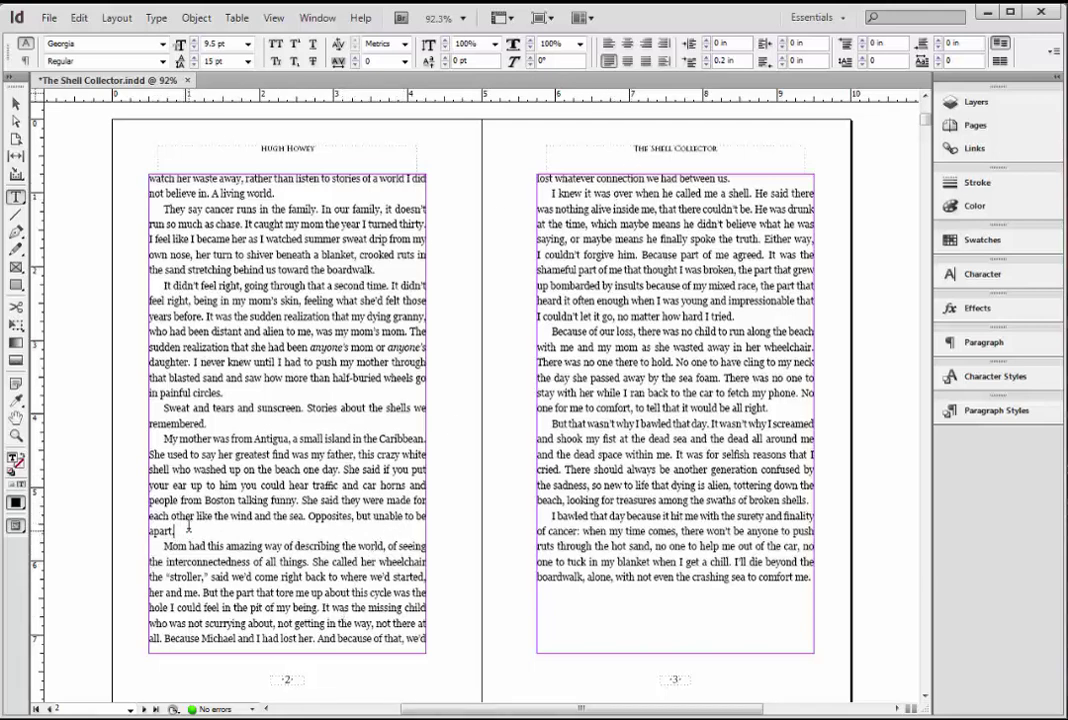
Step: Set the tracking of the whole "My mother was from Antigua" paragraph on page 2 to -10
drag(188, 527, 151, 437)
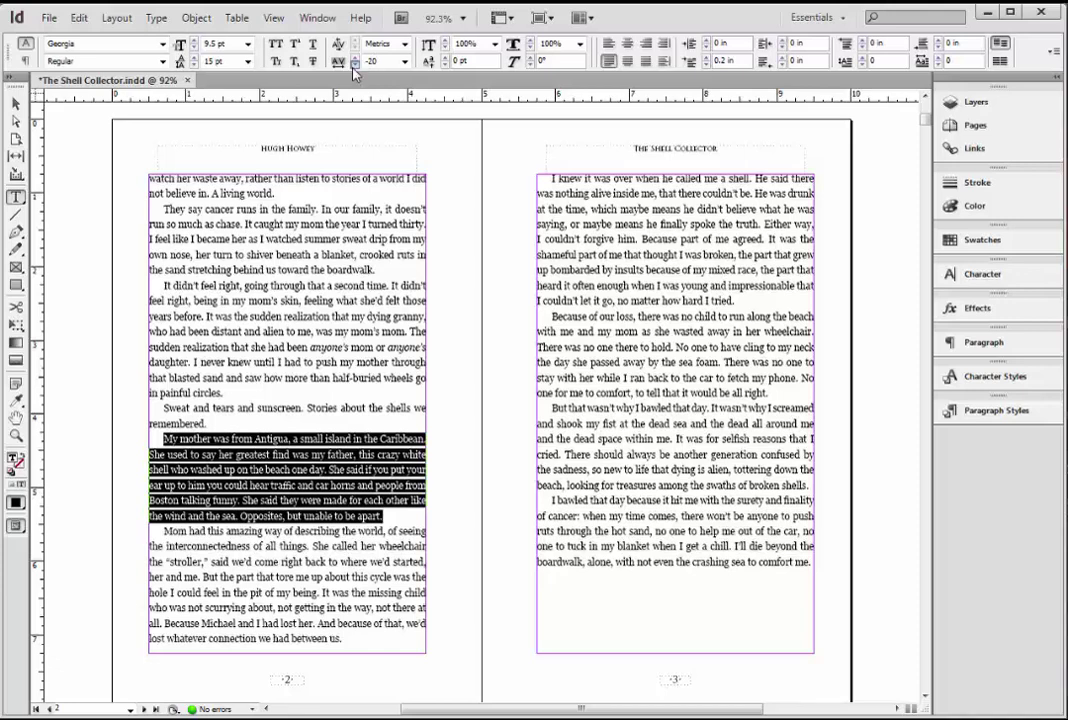
click(354, 59)
click(354, 59)
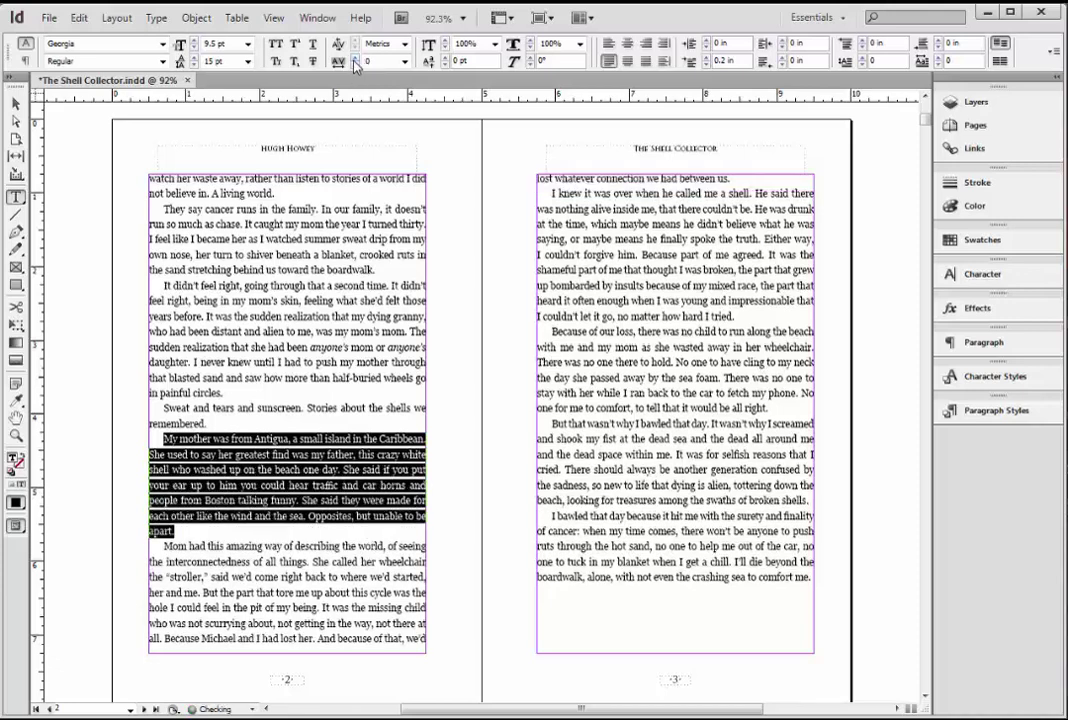
click(354, 59)
click(354, 59)
click(354, 65)
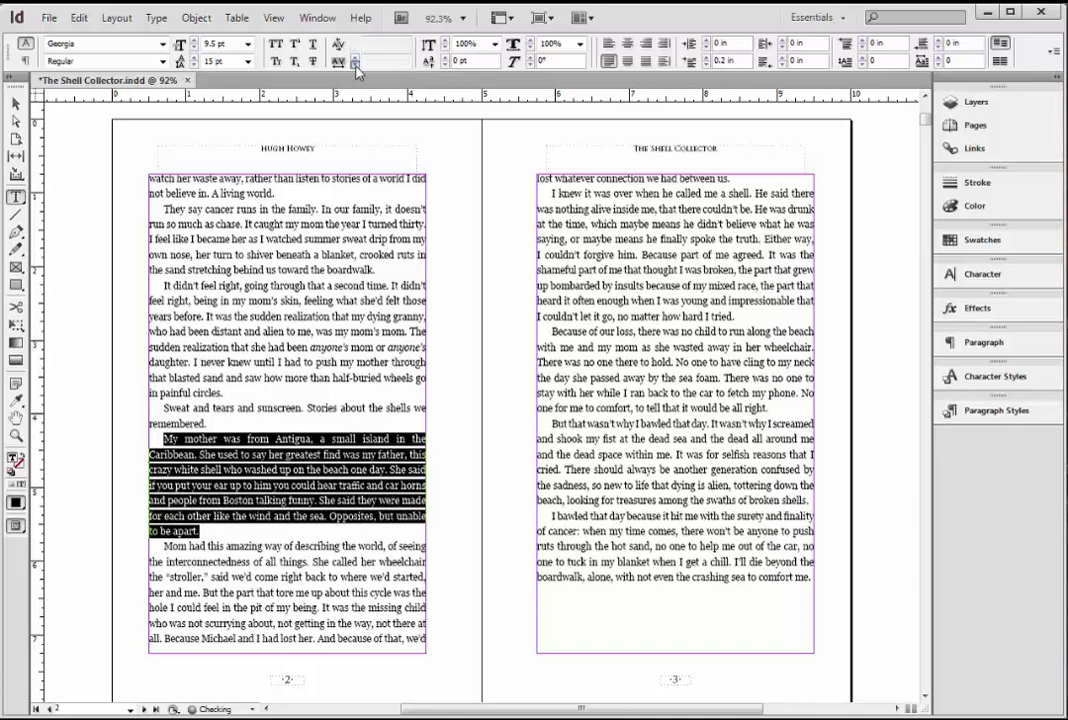
click(354, 65)
click(354, 65)
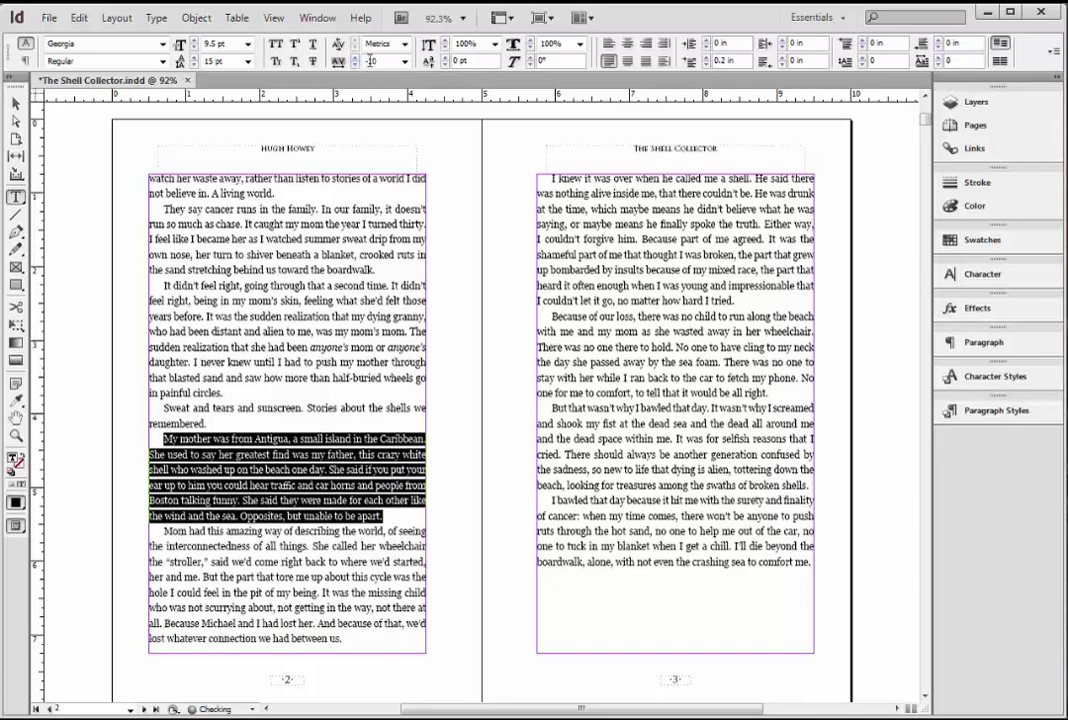
click(358, 516)
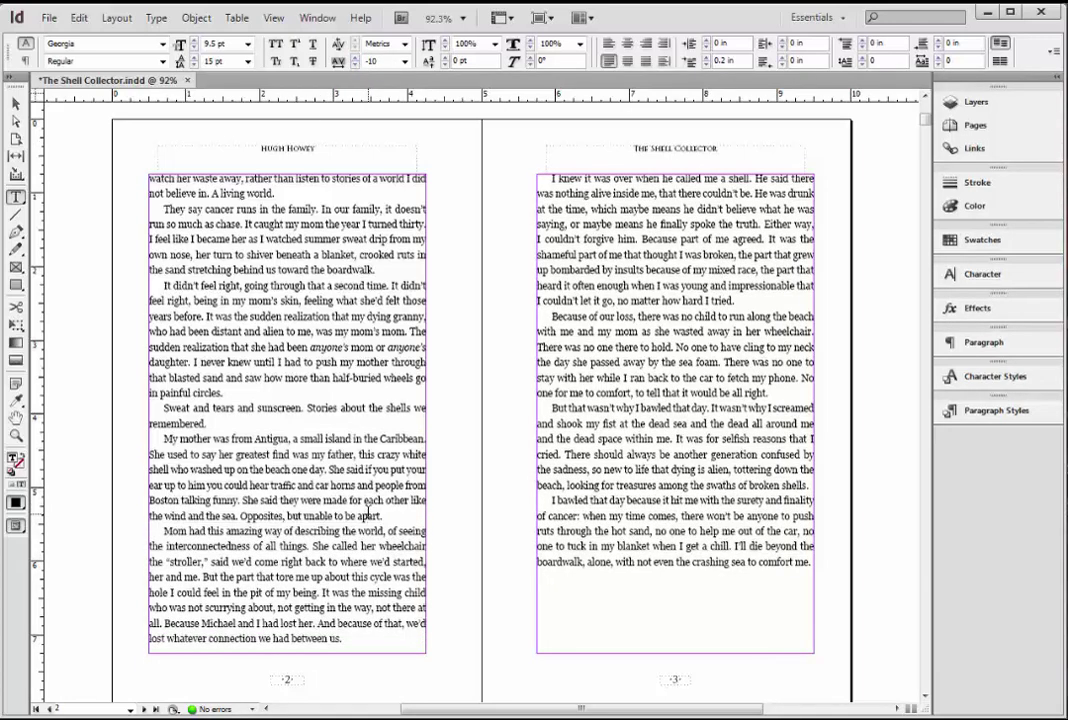
Step: Review the spacing of the tightened paragraph and the line break between the end of page 2 and the start of page 3
drag(201, 454, 366, 500)
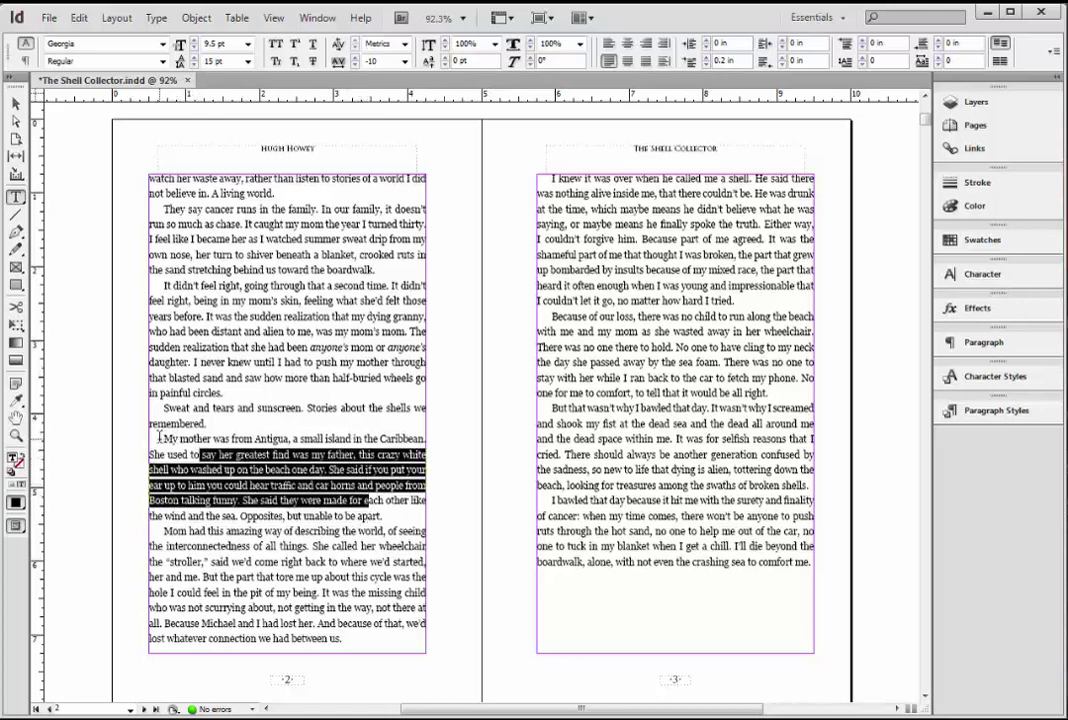
drag(159, 437, 398, 516)
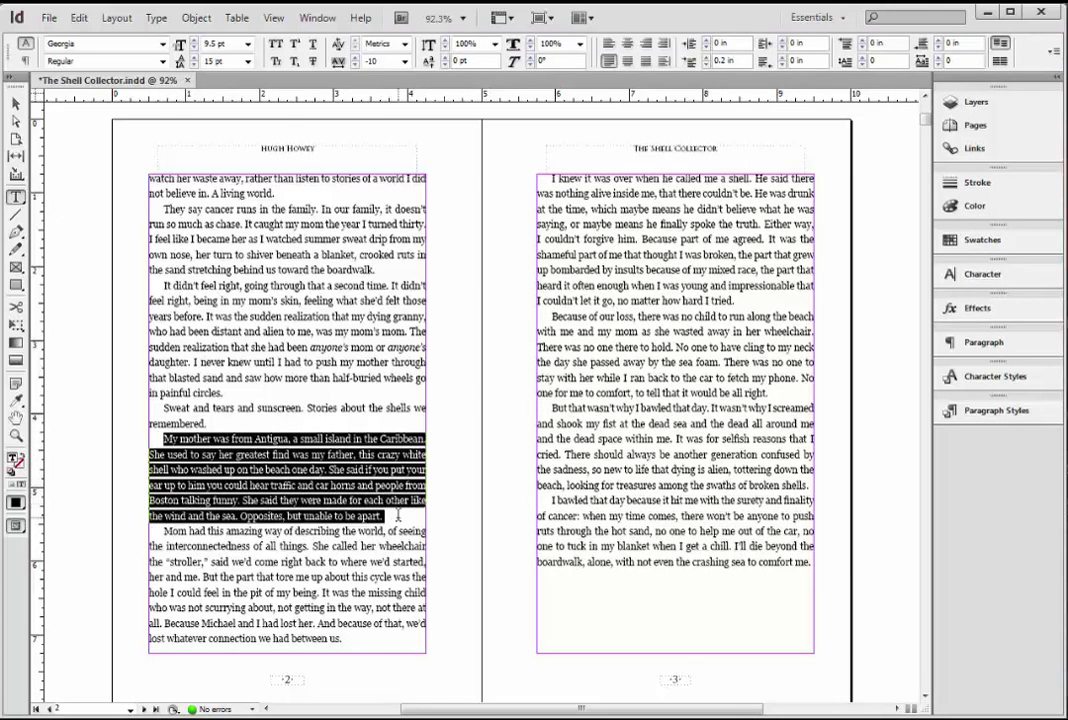
drag(159, 437, 396, 516)
click(337, 452)
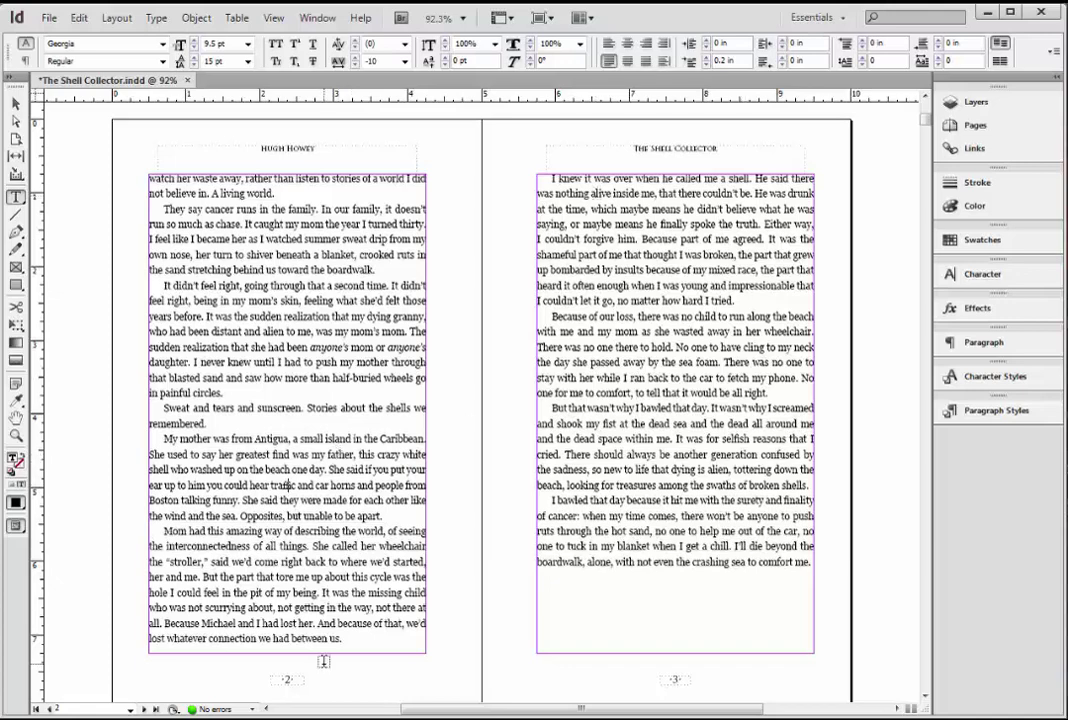
click(348, 638)
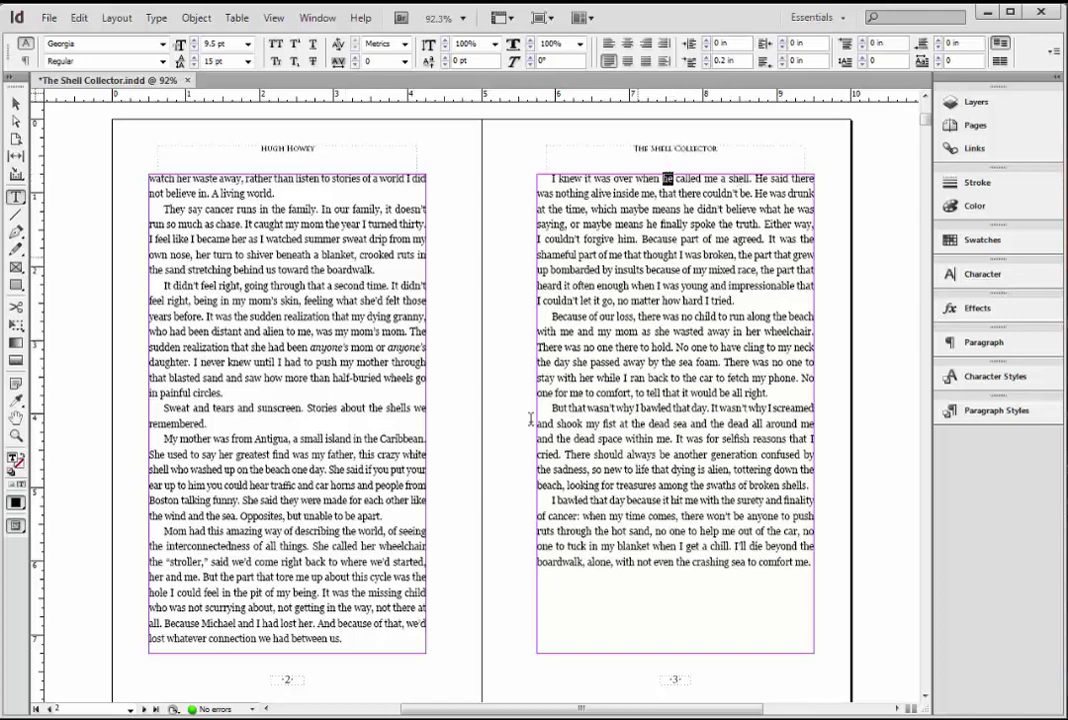
click(306, 638)
scroll(607, 292, down, 2)
scroll(607, 292, up, 2)
drag(163, 178, 250, 178)
double_click(605, 178)
click(560, 254)
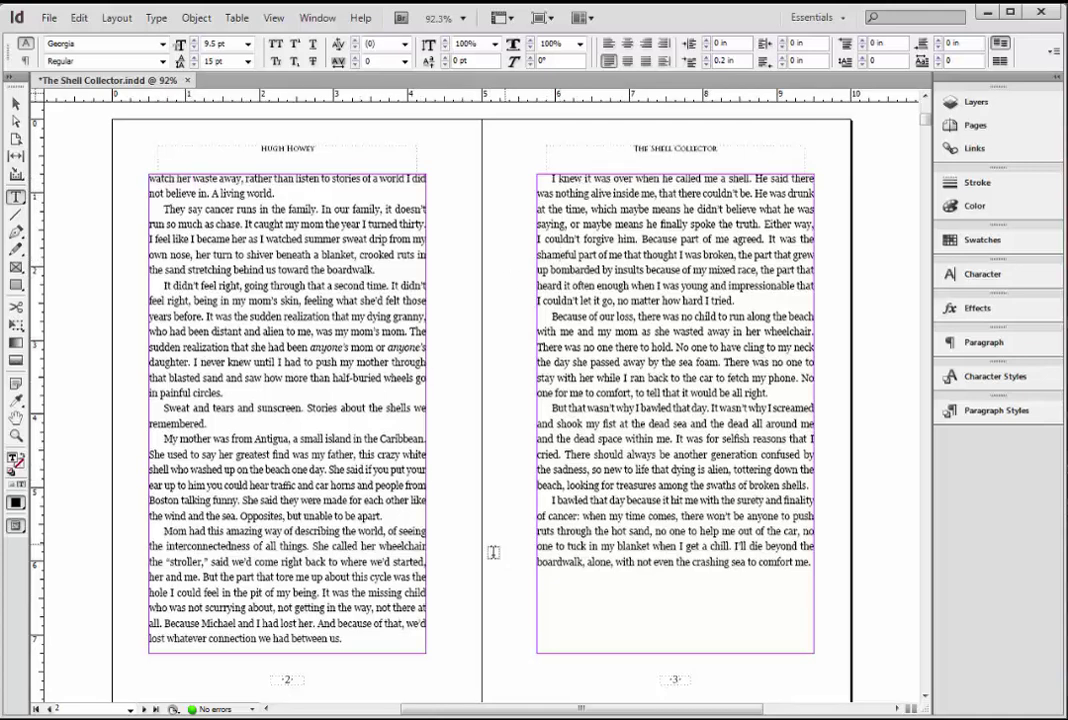
Step: Examine the end of the text on page 3 and the paragraph that splits between pages 5 and 6
scroll(469, 615, down, 3)
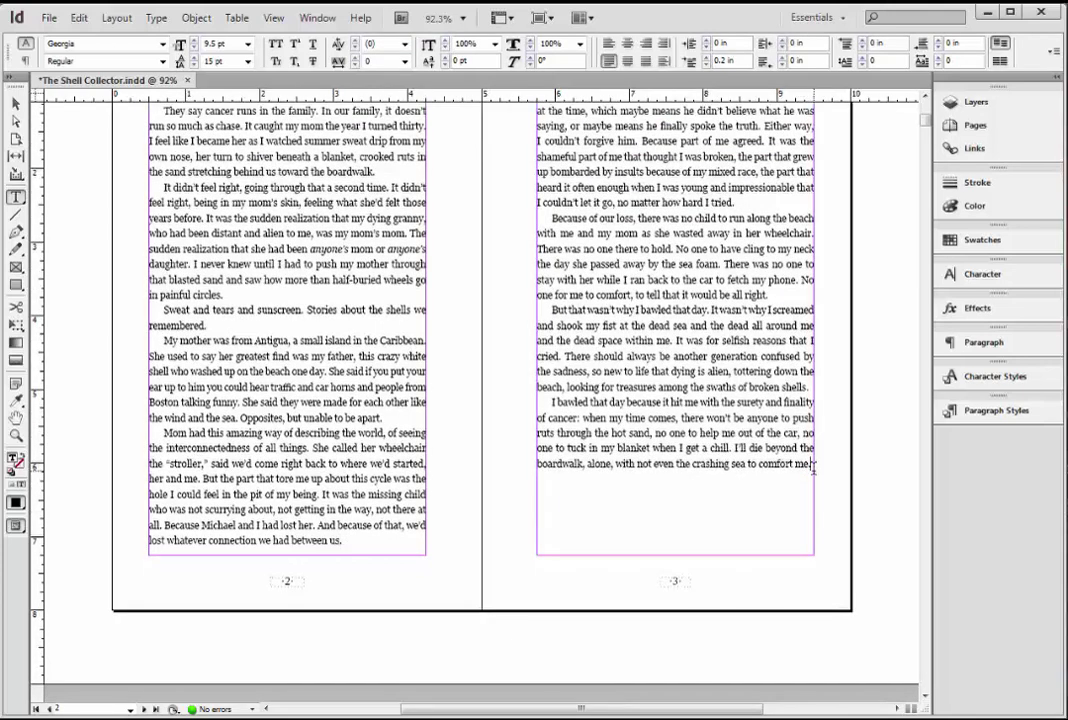
click(813, 465)
scroll(726, 500, down, 3)
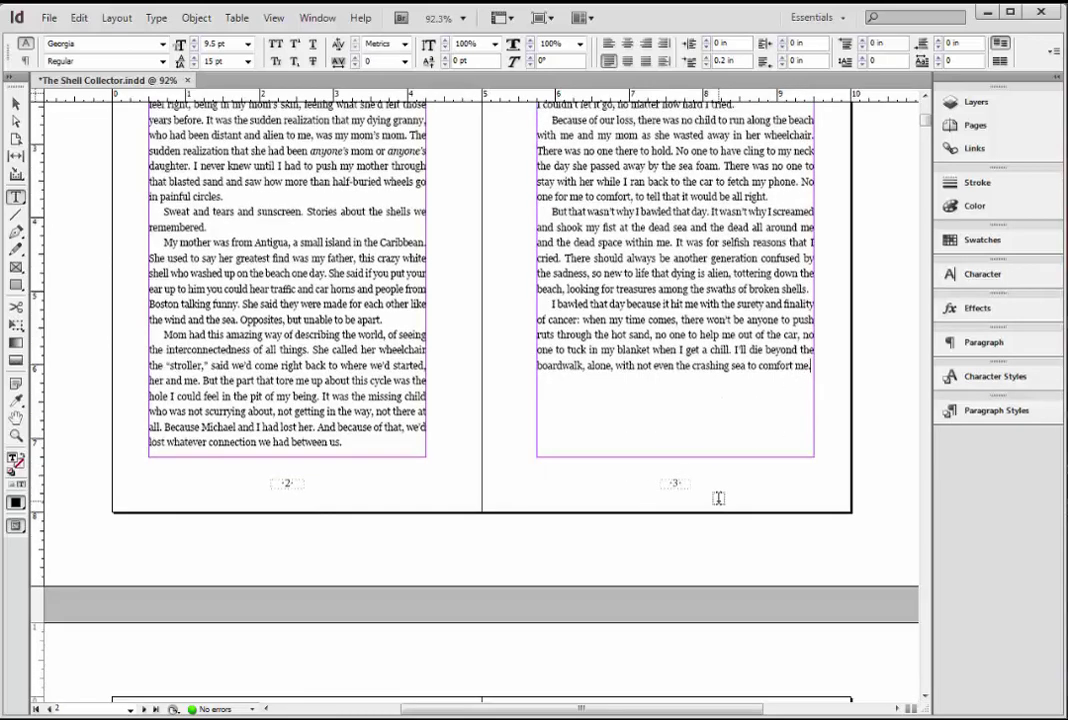
scroll(727, 421, down, 20)
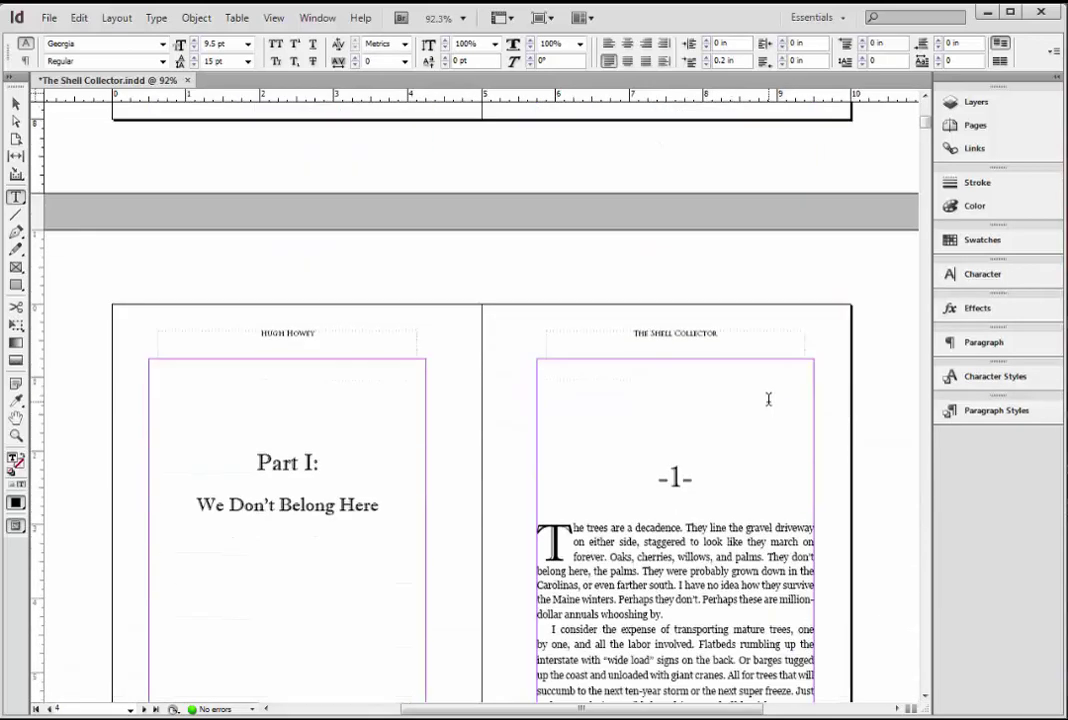
drag(814, 437, 735, 437)
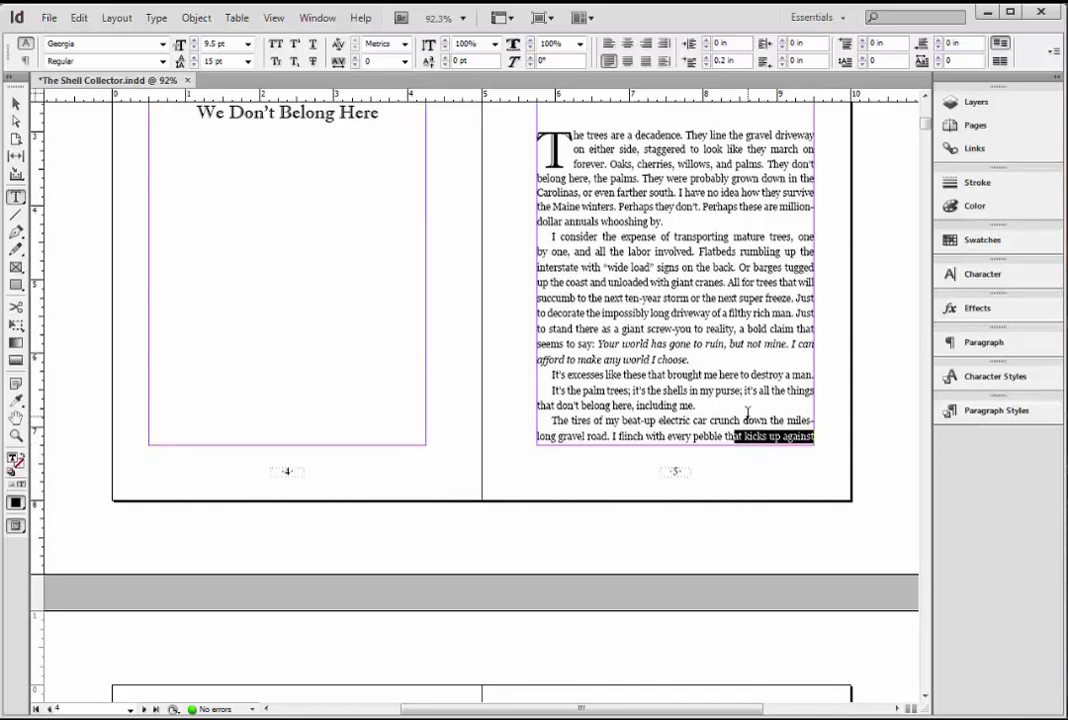
scroll(747, 413, down, 3)
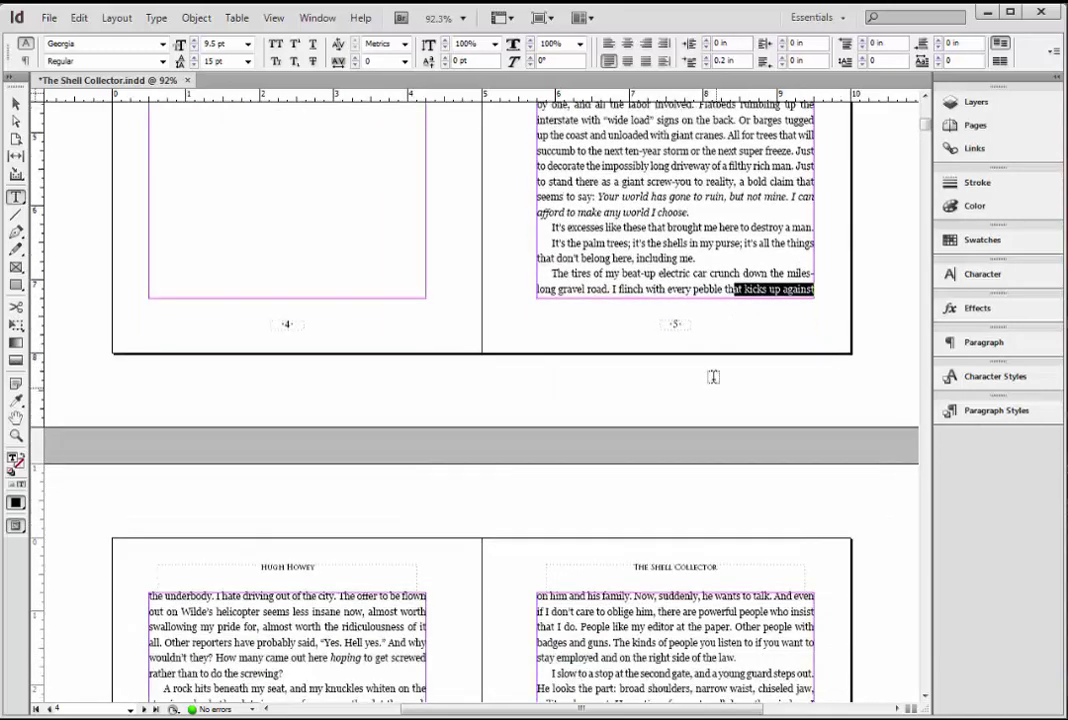
scroll(713, 376, down, 4)
drag(148, 400, 205, 415)
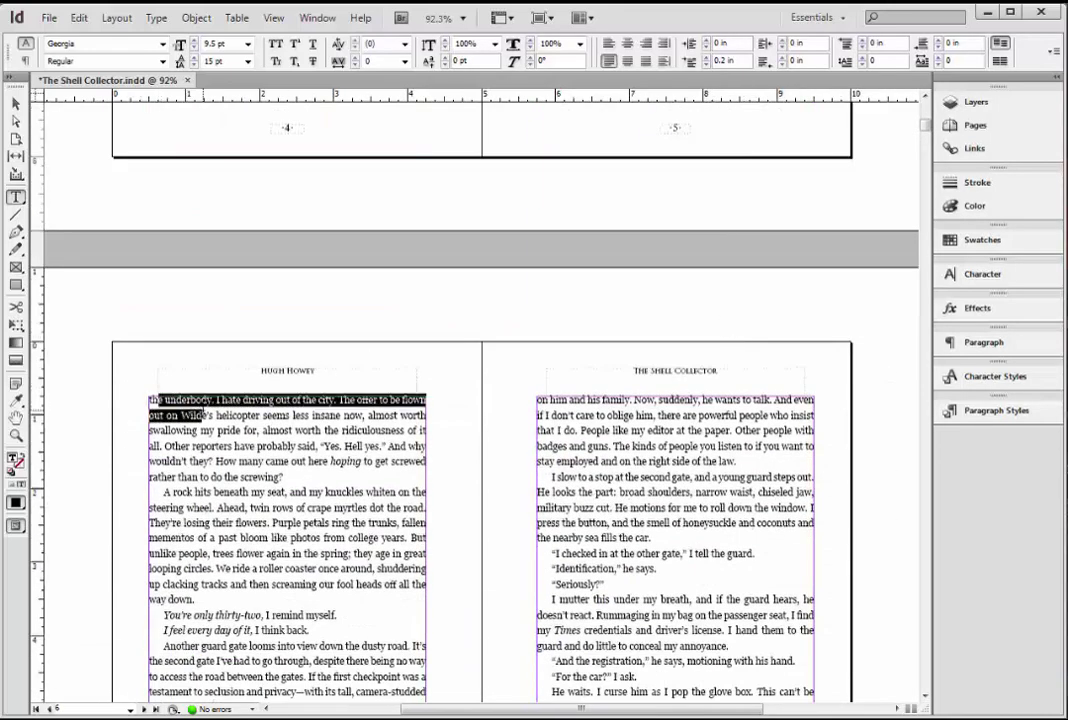
click(210, 414)
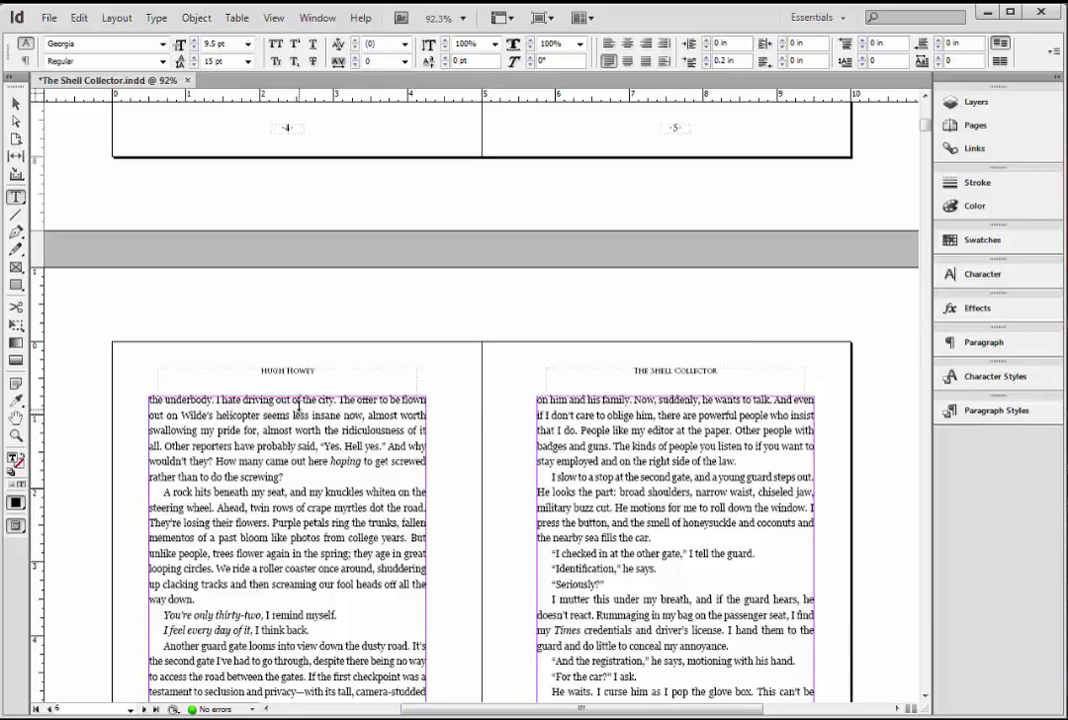
Step: Compare the bottom lines of pages 2 to 5, and check pages 6 to 10 for stranded lines at the page breaks
scroll(298, 406, up, 6)
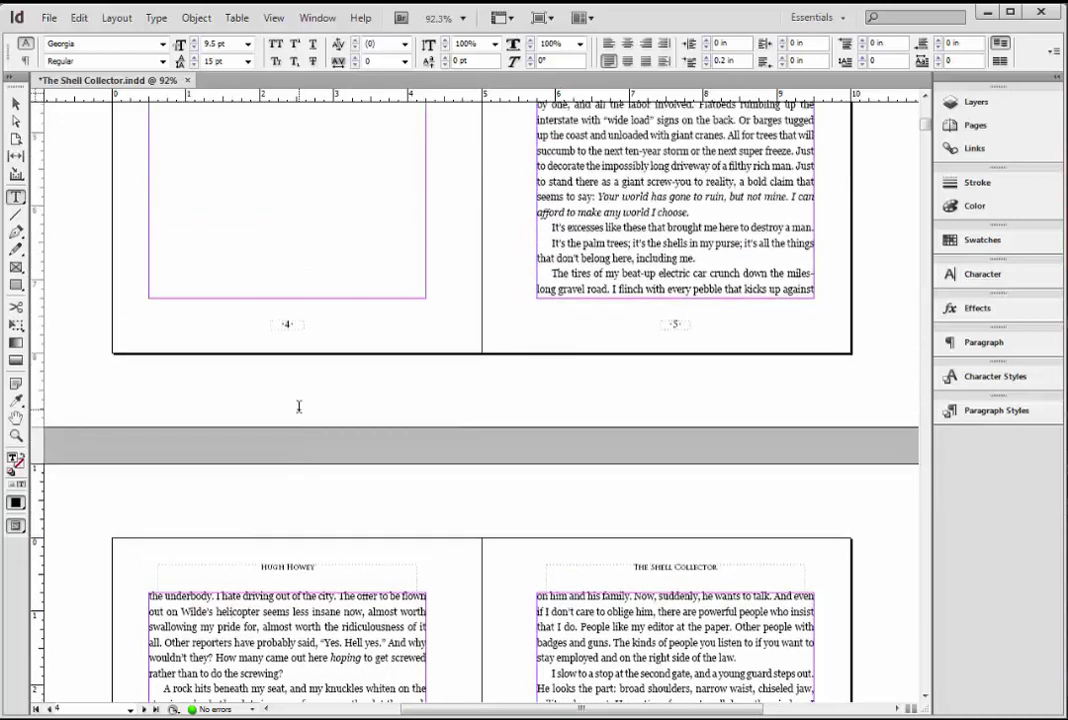
scroll(526, 404, up, 4)
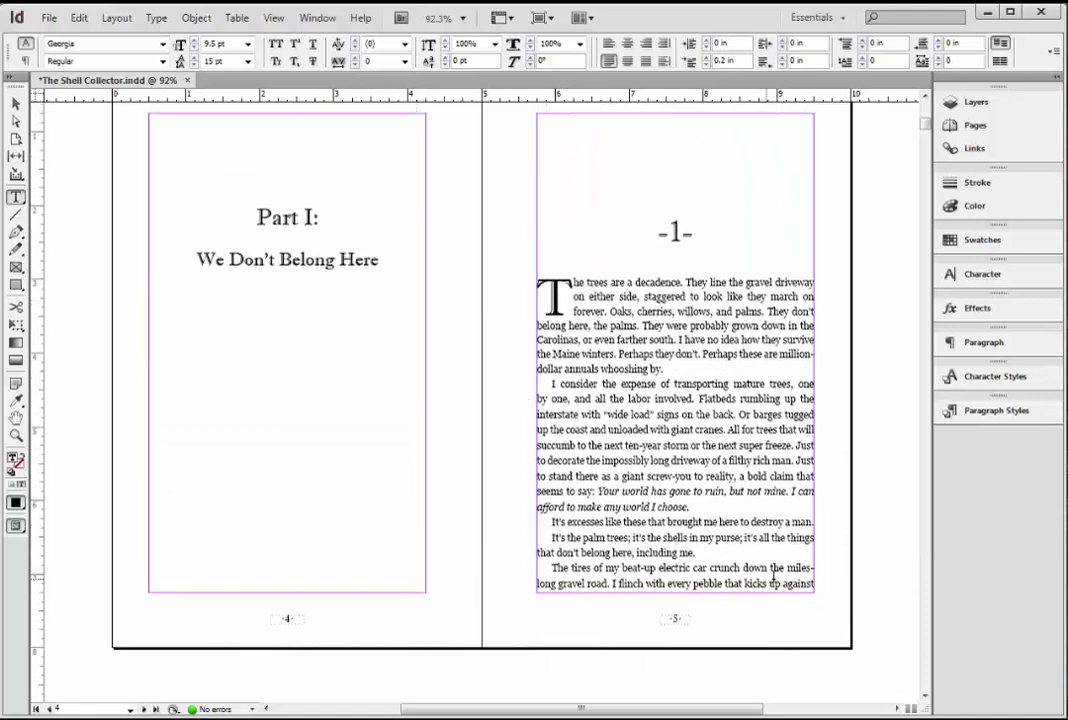
scroll(582, 420, up, 14)
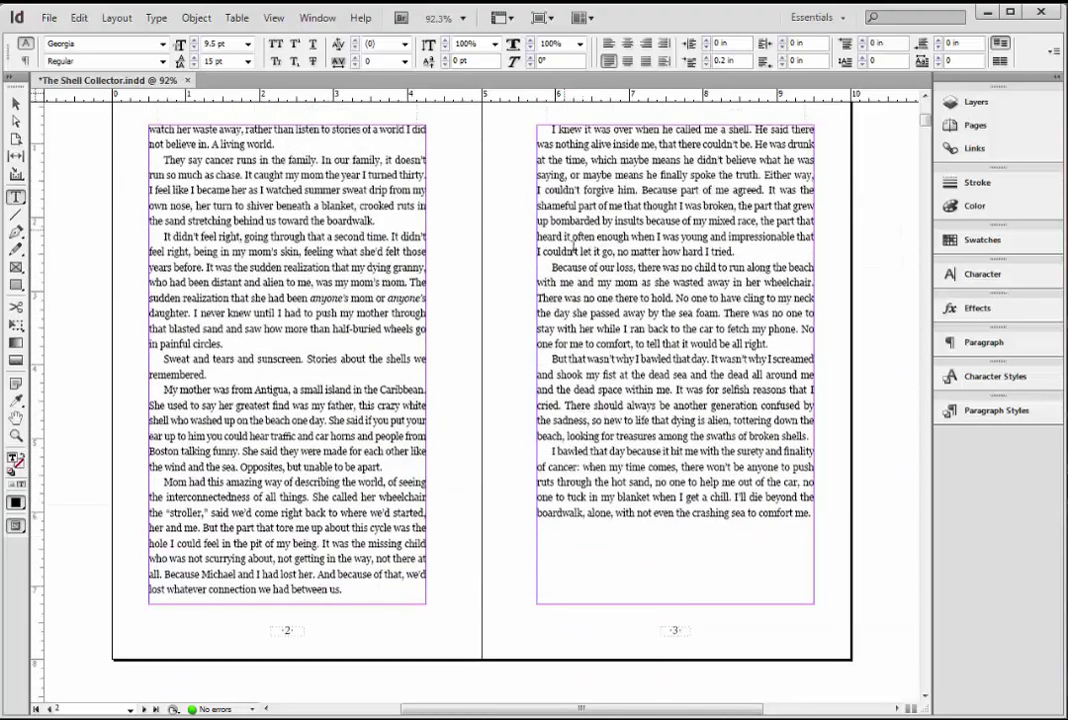
scroll(609, 343, down, 14)
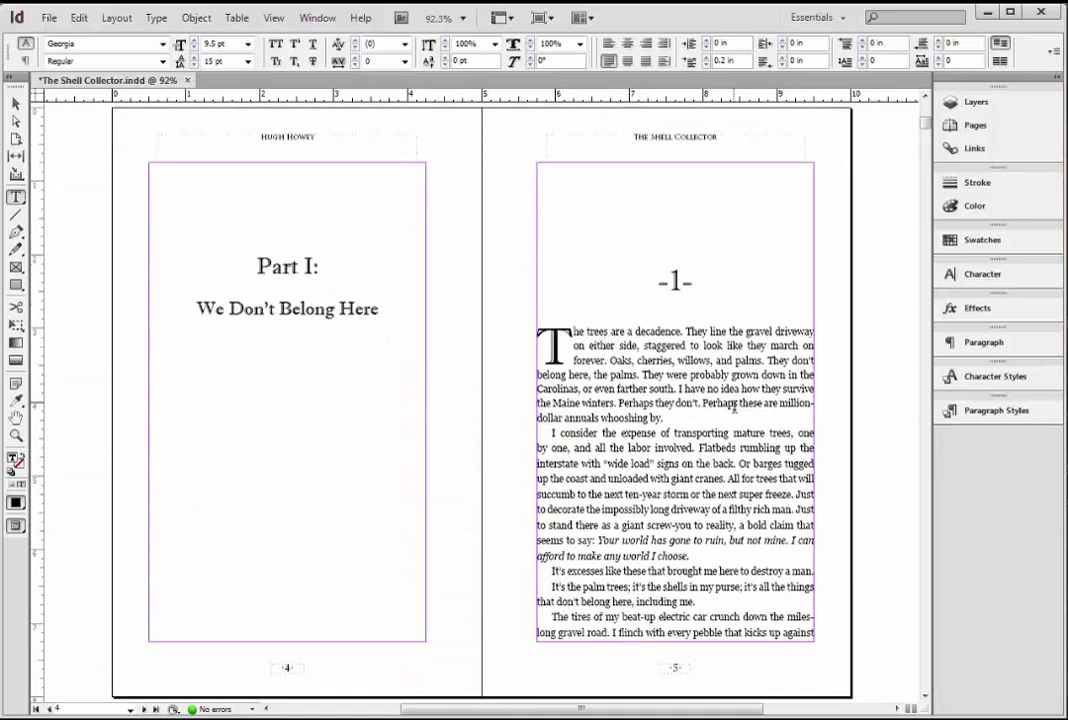
scroll(580, 304, down, 12)
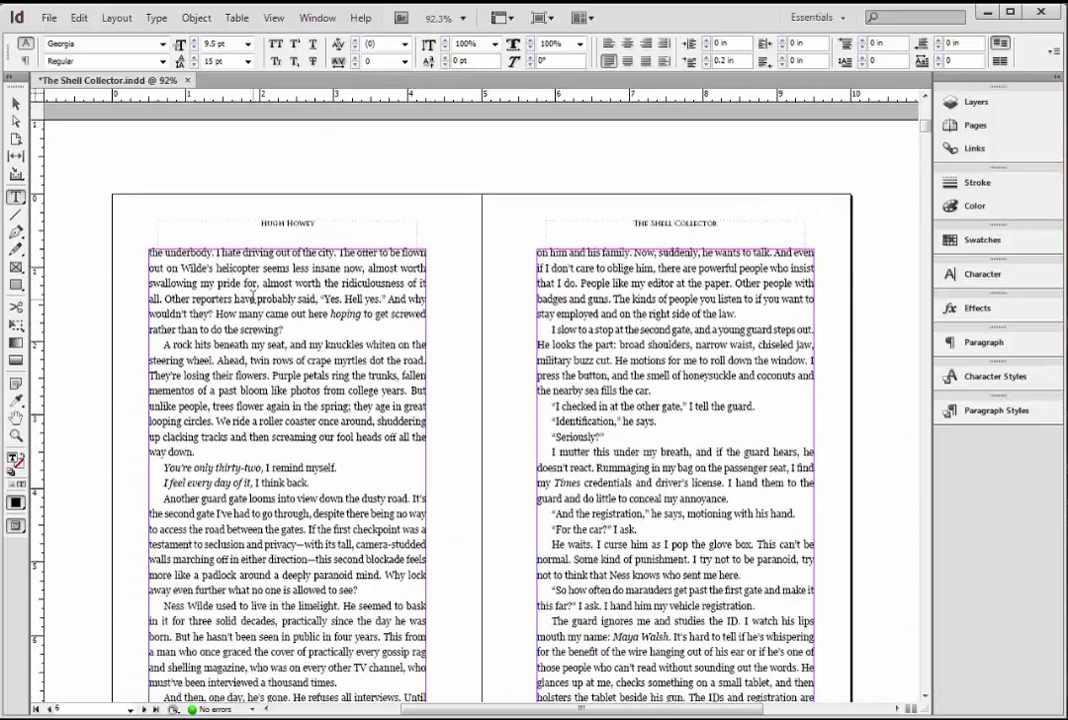
scroll(600, 360, down, 2)
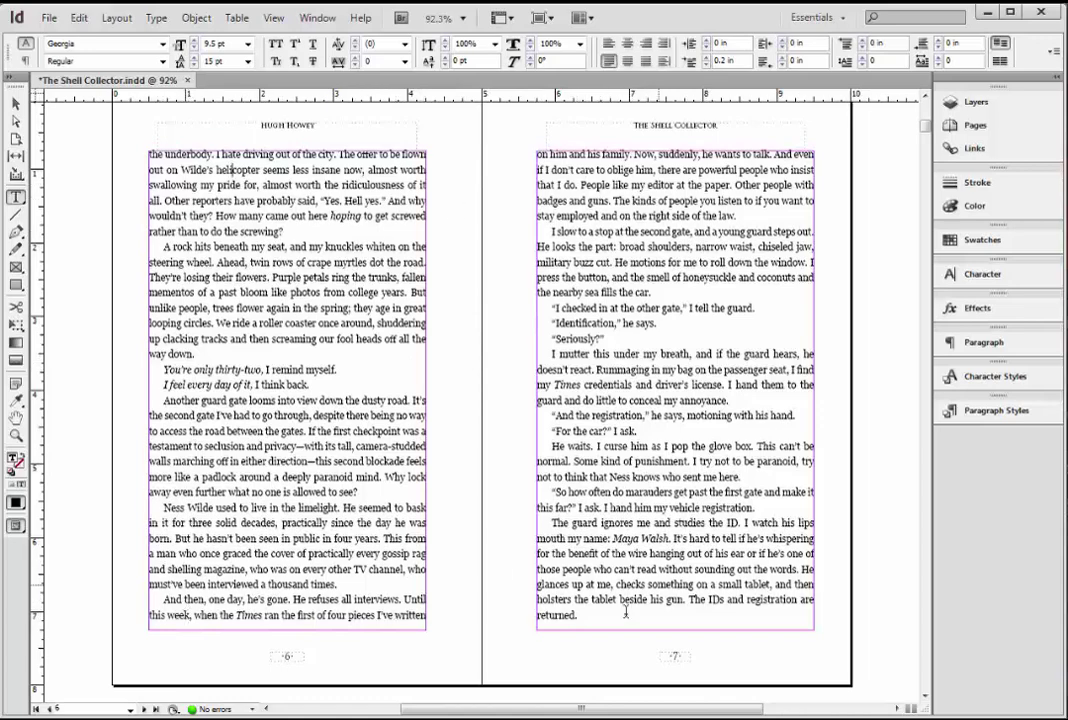
scroll(524, 480, down, 12)
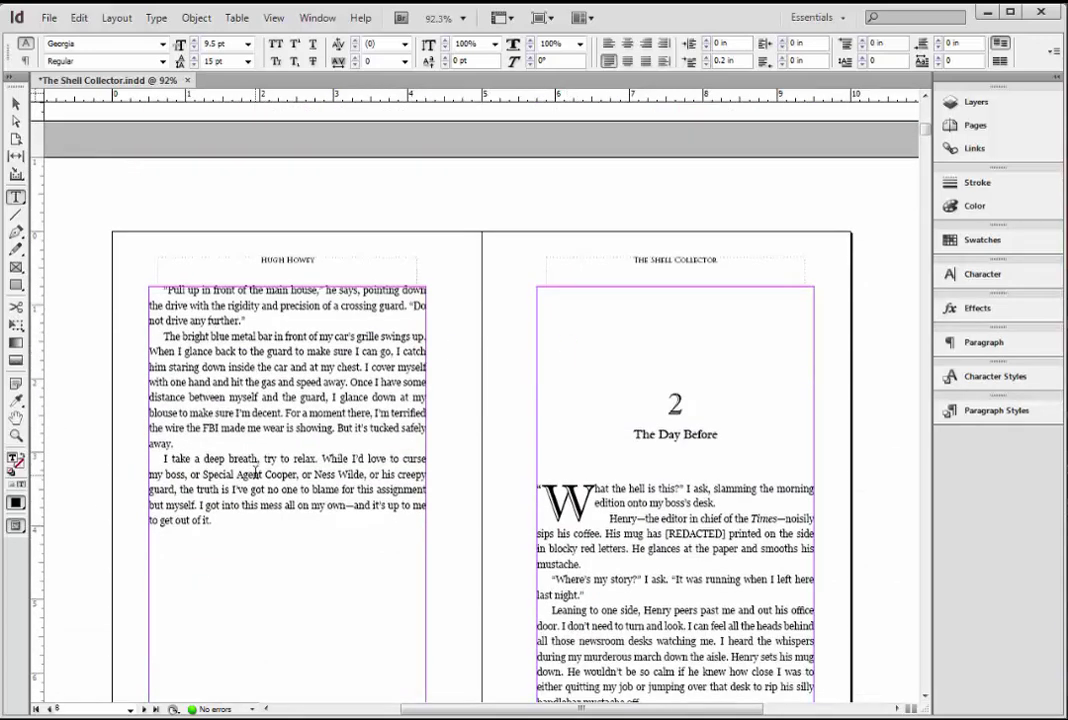
scroll(683, 368, down, 5)
scroll(733, 497, down, 9)
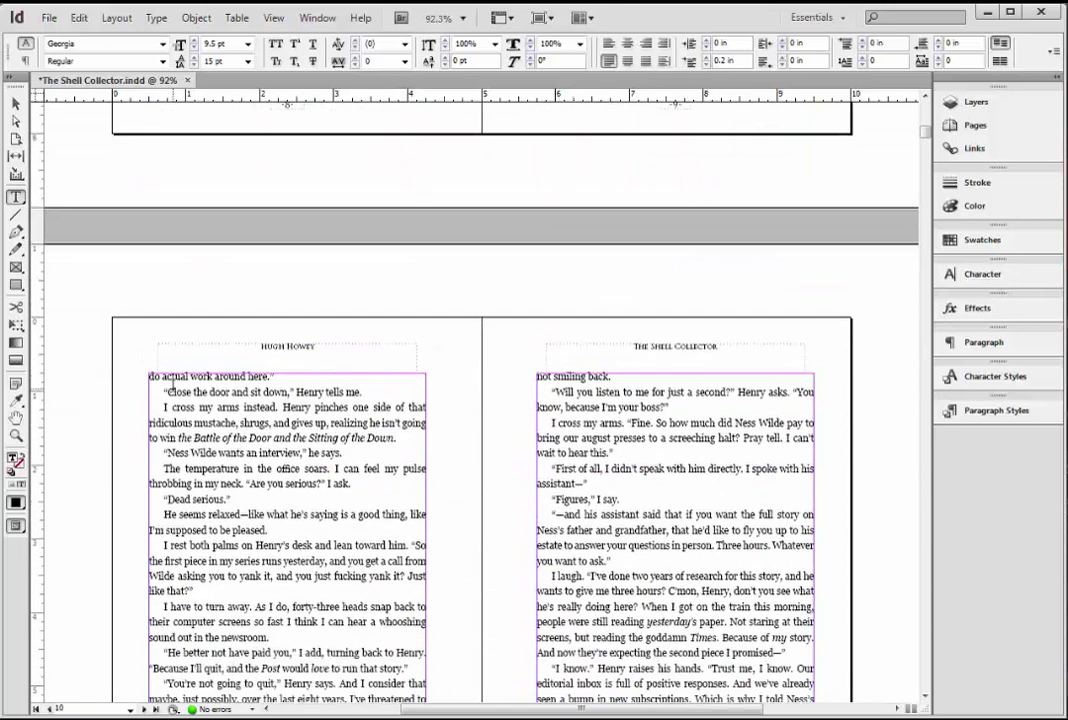
Step: Extend page 9's text frame slightly below the bottom margin to take in "do actual work around here," and nudge the frame up two increments
drag(149, 376, 274, 377)
scroll(391, 367, up, 5)
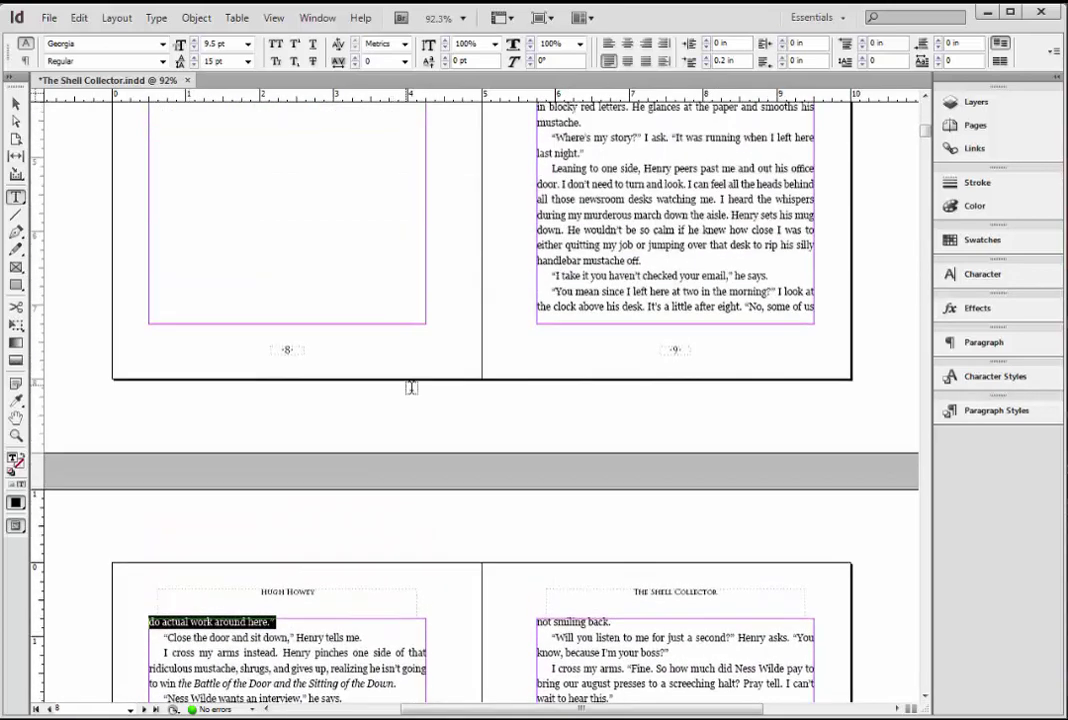
click(686, 300)
key(Escape)
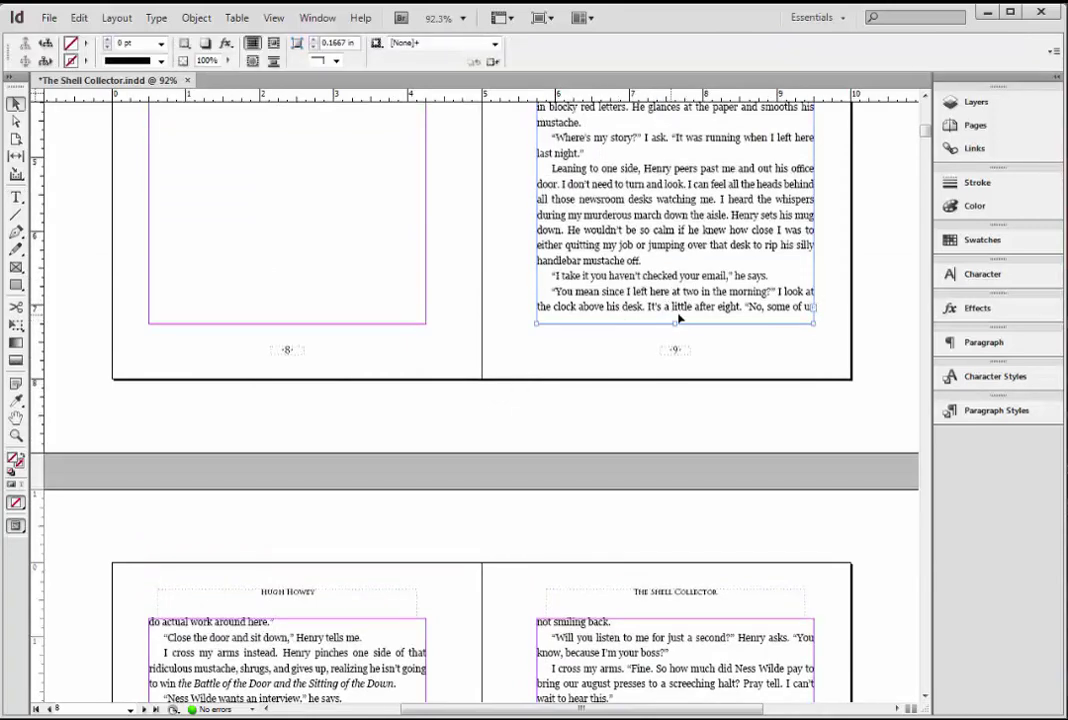
drag(673, 323, 674, 331)
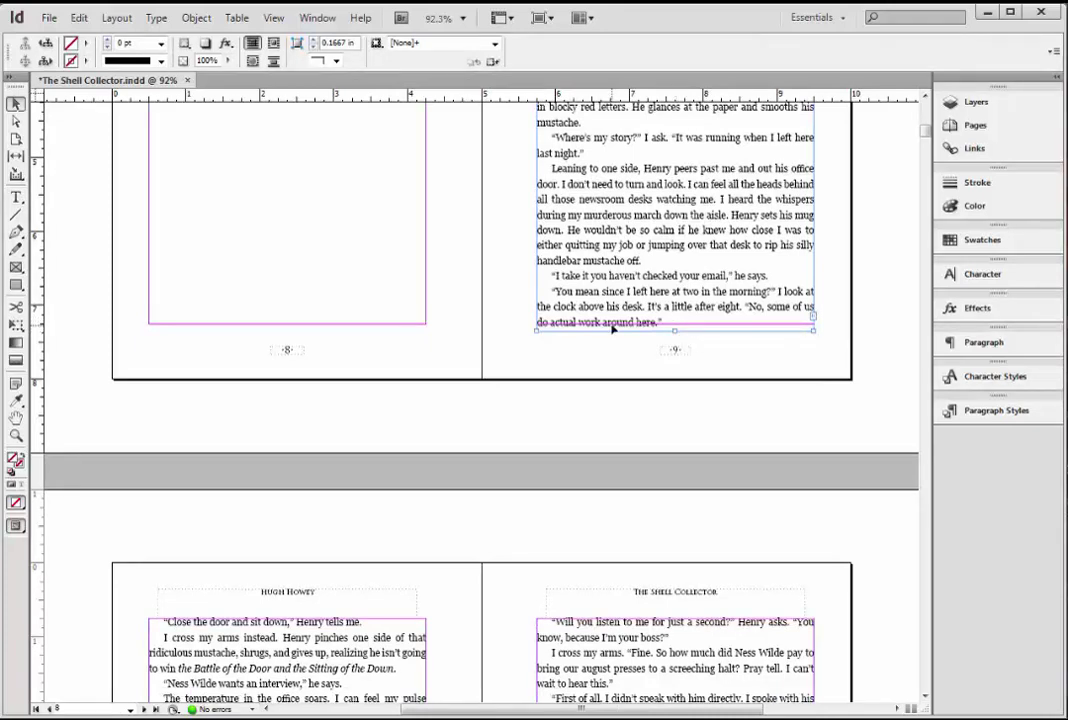
key(Up)
key(Up)
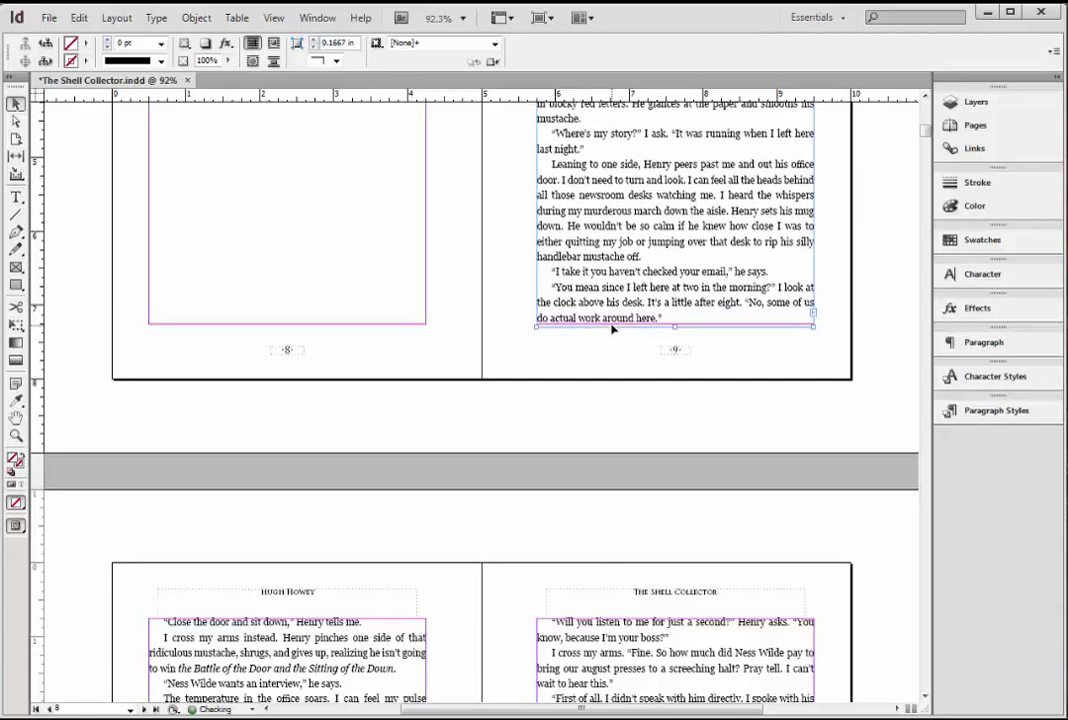
scroll(610, 328, up, 4)
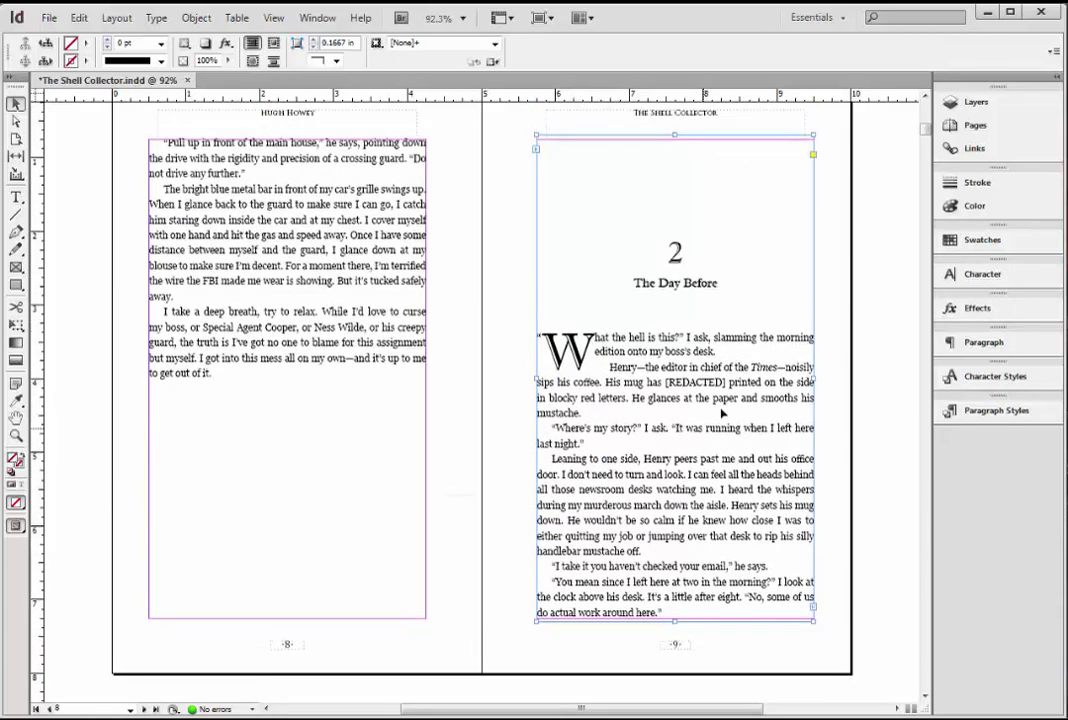
triple_click(627, 613)
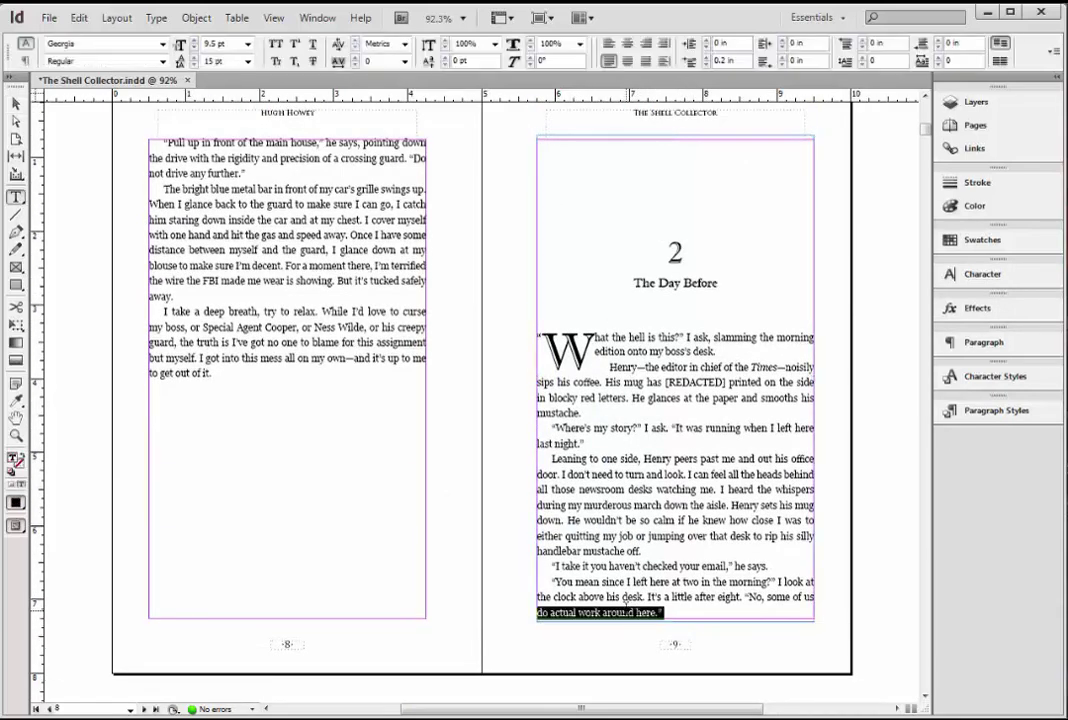
click(678, 648)
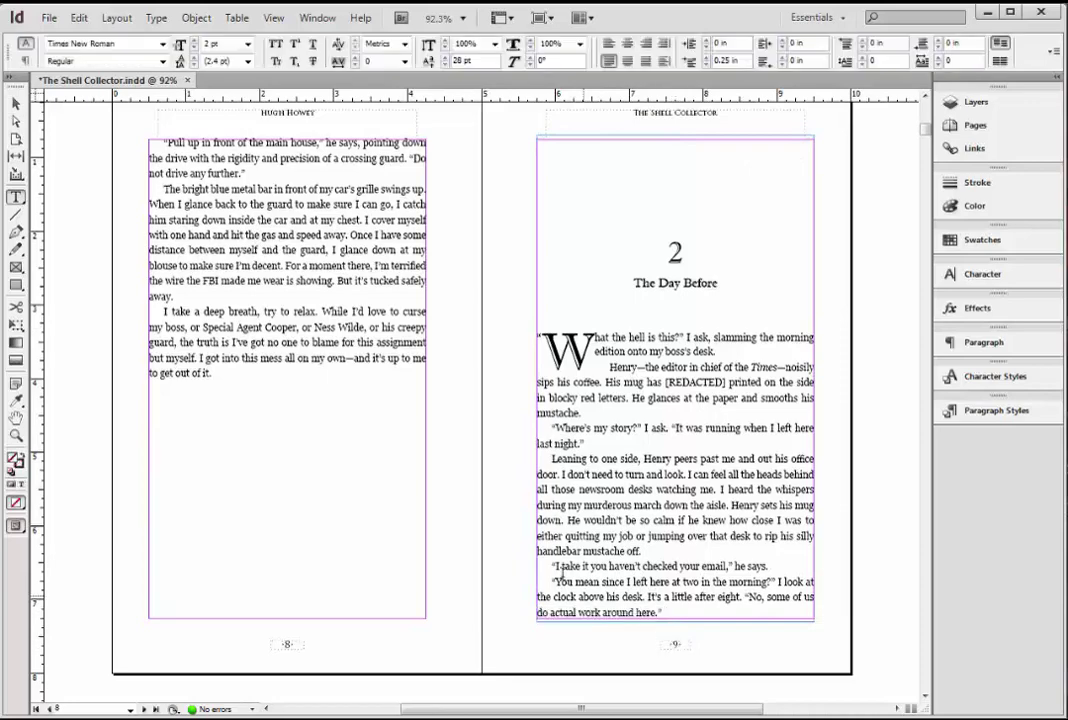
Step: Review the page breaks on pages 10 to 13 and the chapter 3 heading and opening on page 15
scroll(567, 542, down, 3)
scroll(553, 341, down, 4)
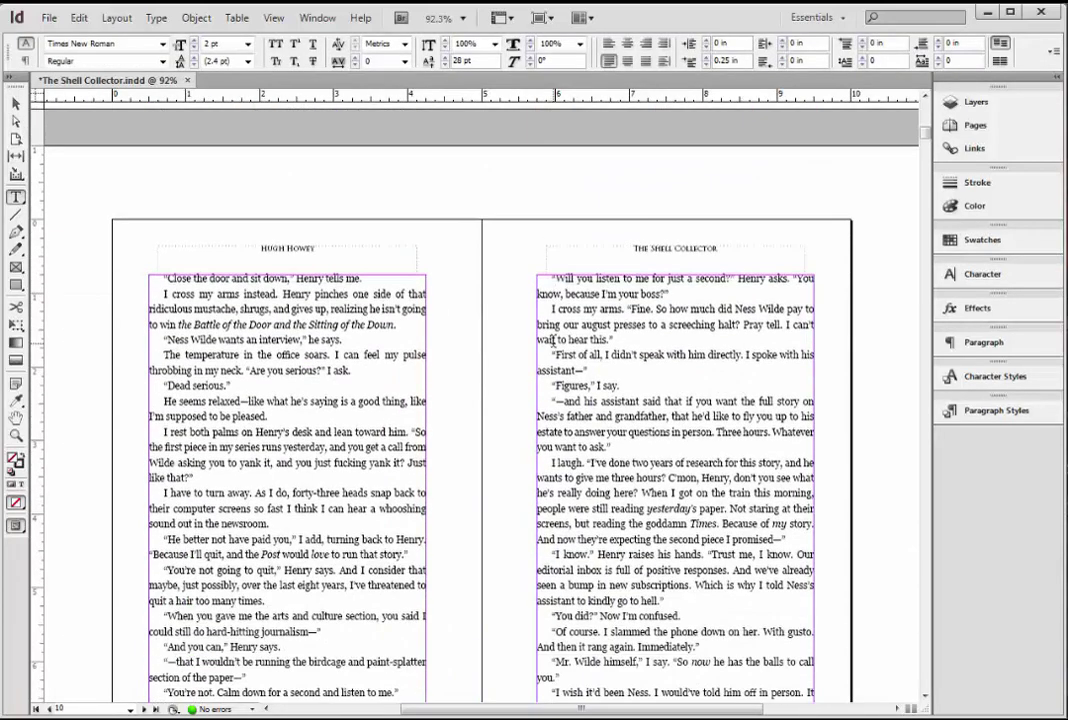
scroll(673, 335, down, 9)
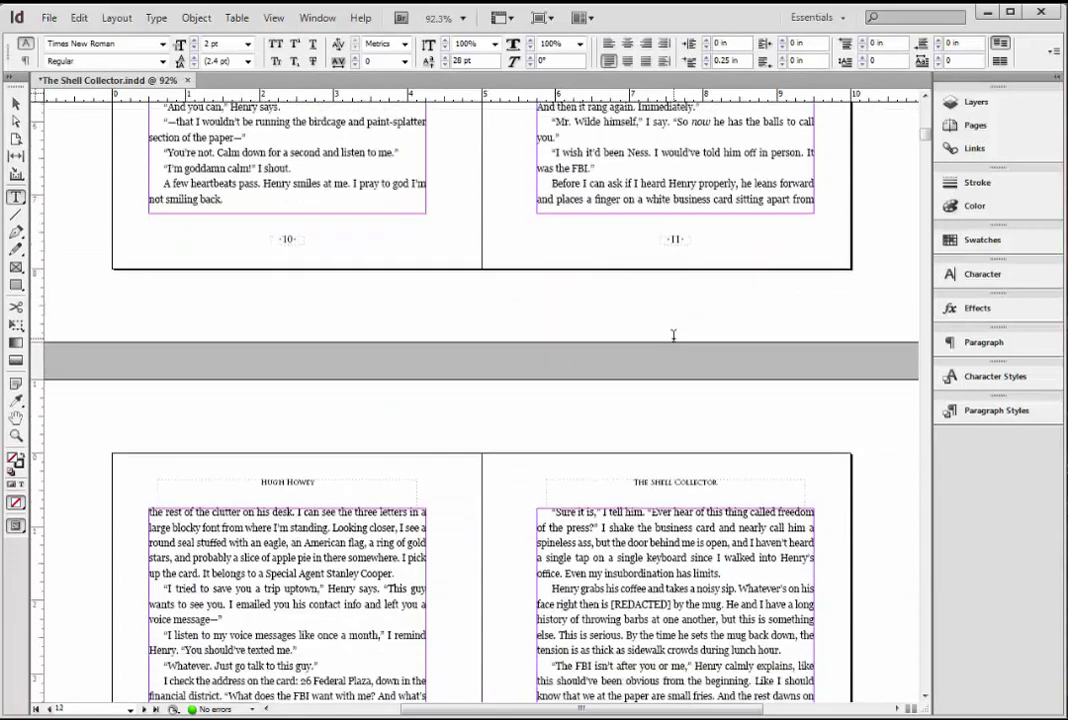
scroll(673, 335, down, 12)
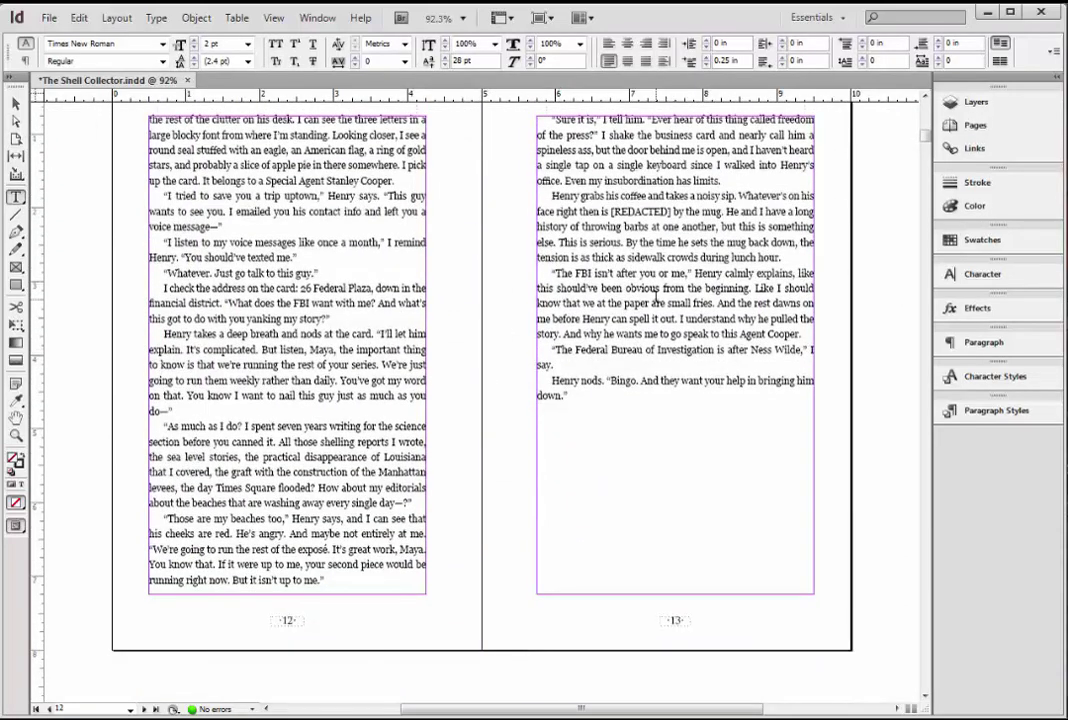
scroll(656, 297, down, 10)
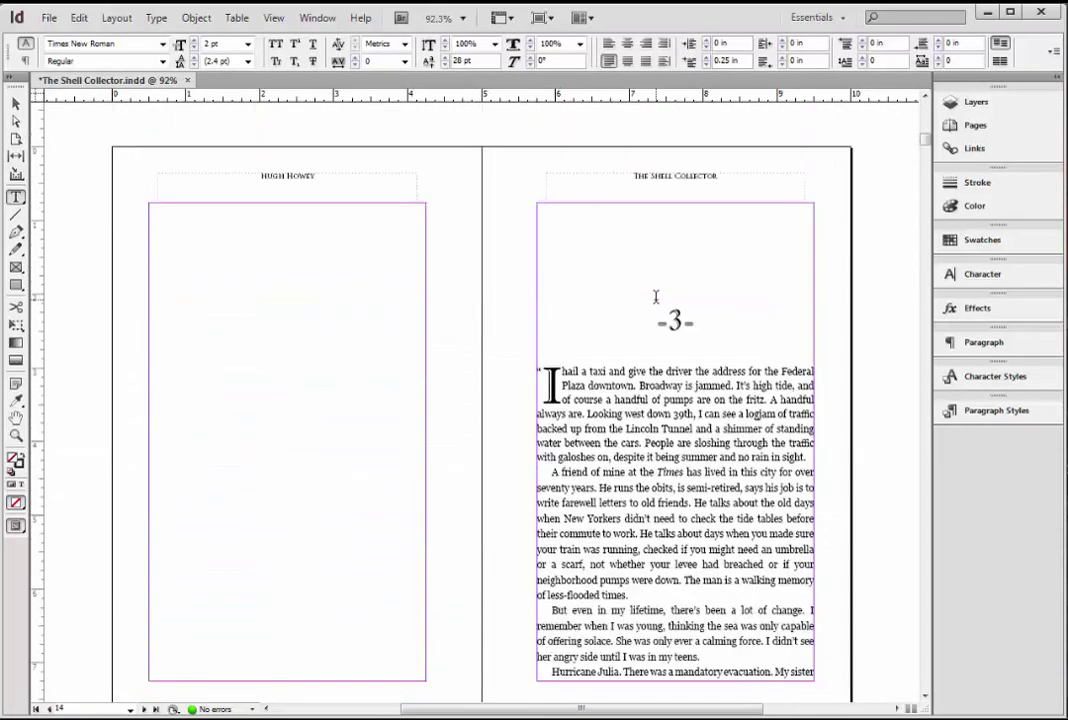
scroll(656, 297, down, 1)
click(627, 270)
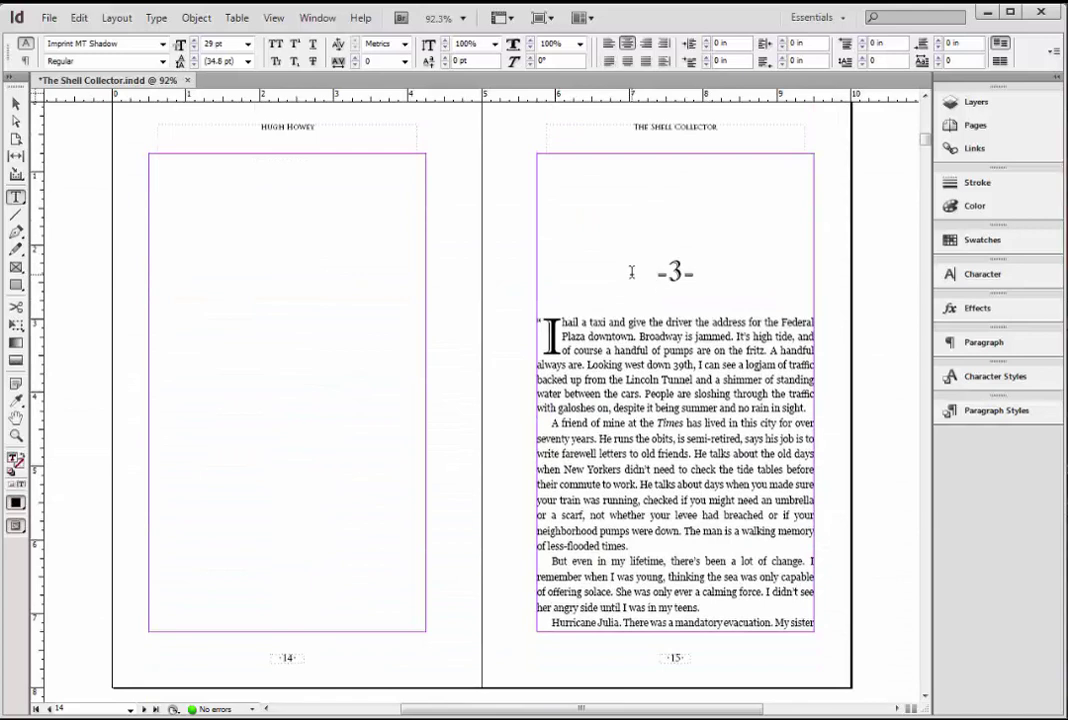
drag(670, 272, 687, 275)
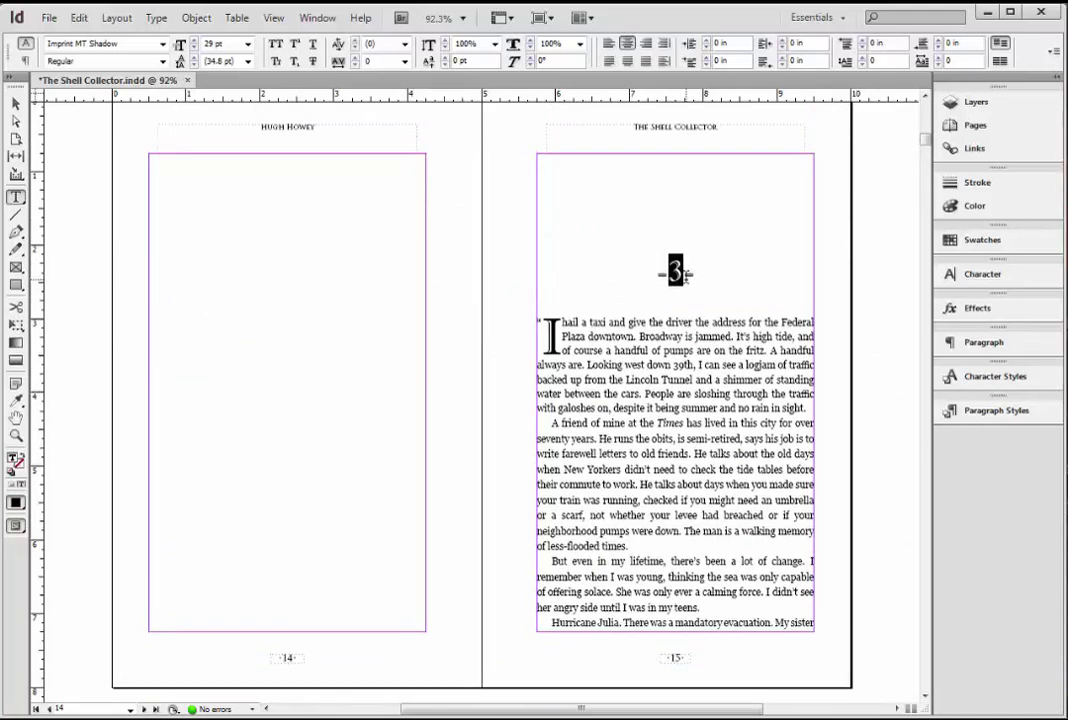
click(600, 268)
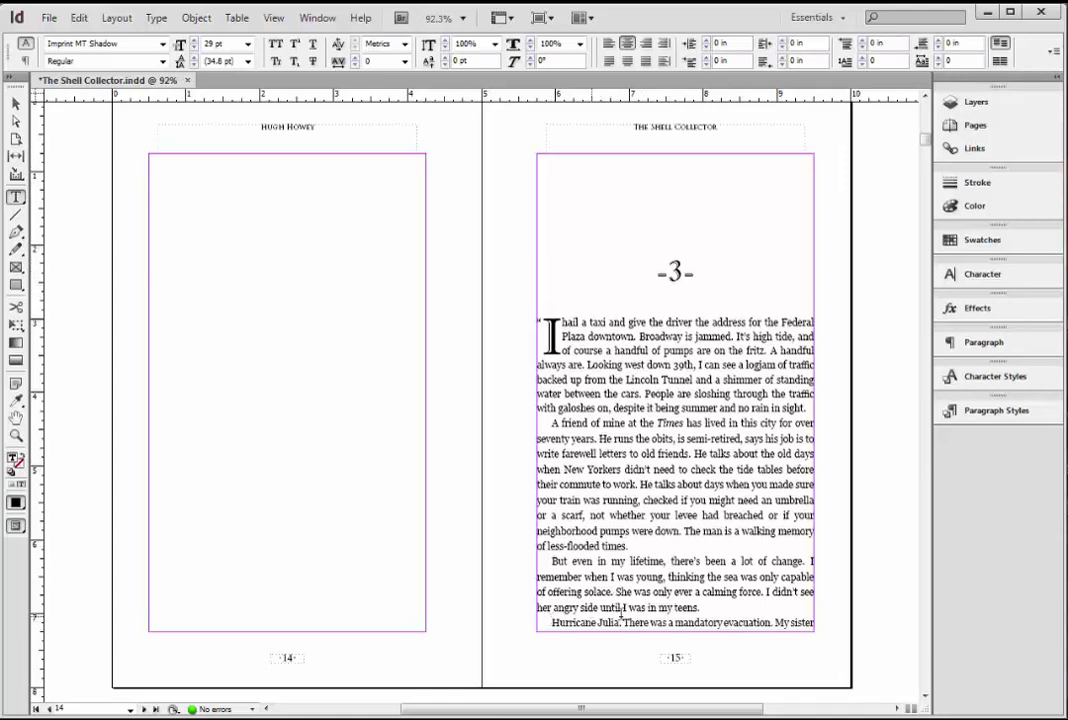
Step: Shorten page 15's text frame from the bottom by one line so the "Hurricane Julia" paragraph starts on page 16
triple_click(676, 622)
click(670, 622)
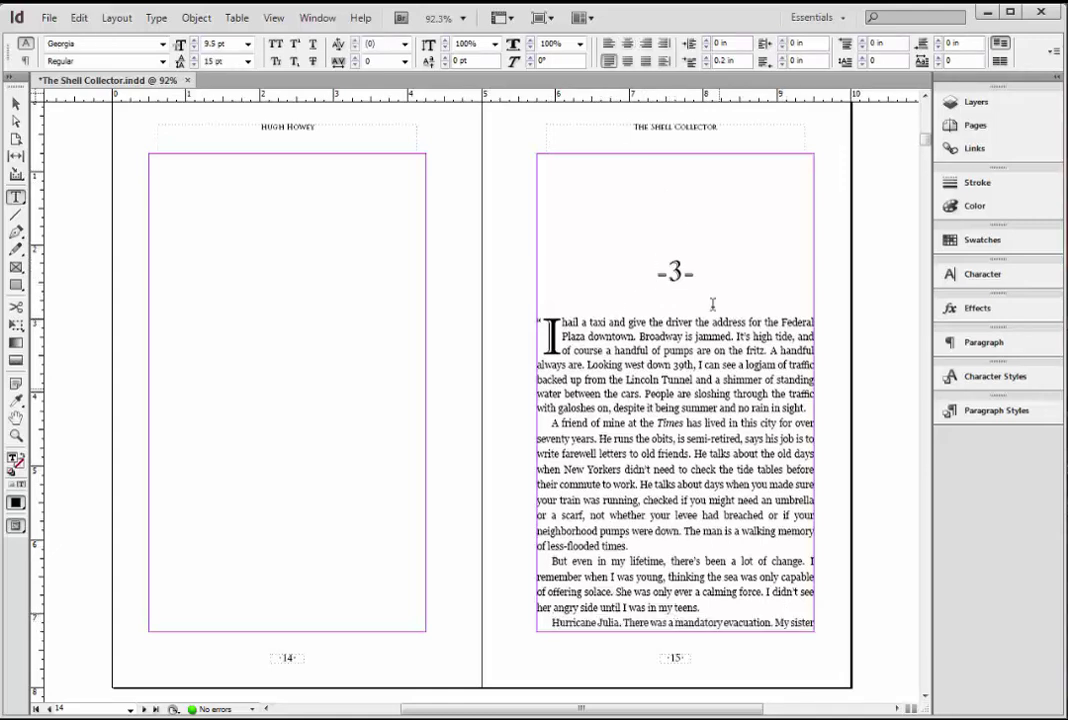
double_click(655, 612)
scroll(656, 349, down, 5)
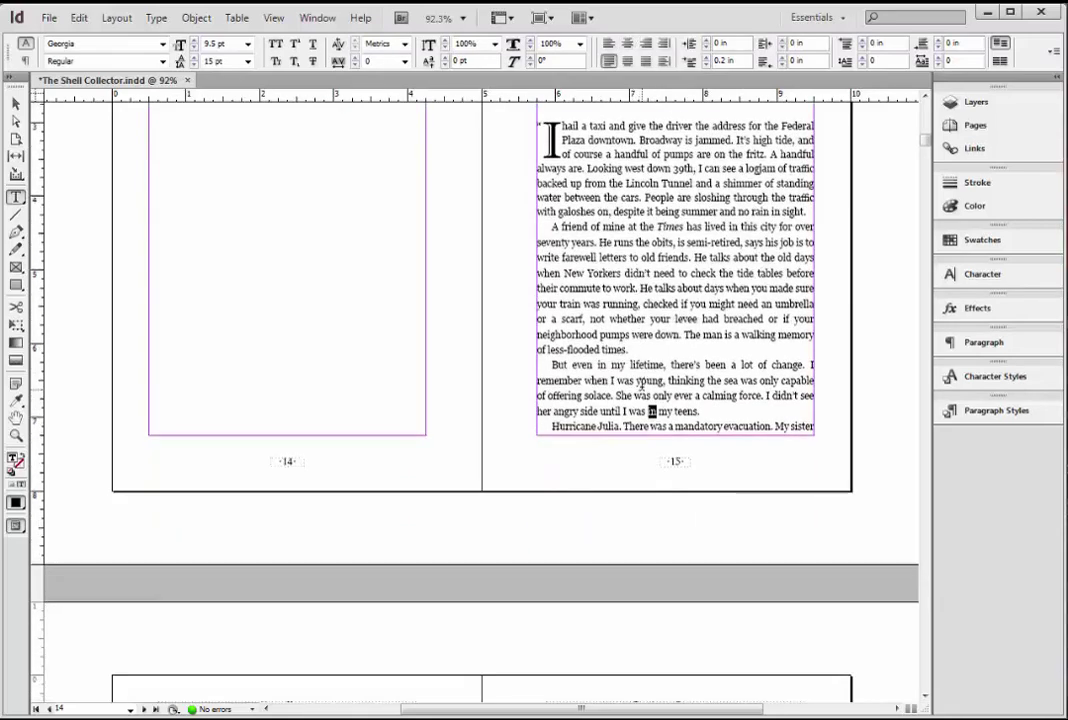
scroll(656, 349, up, 2)
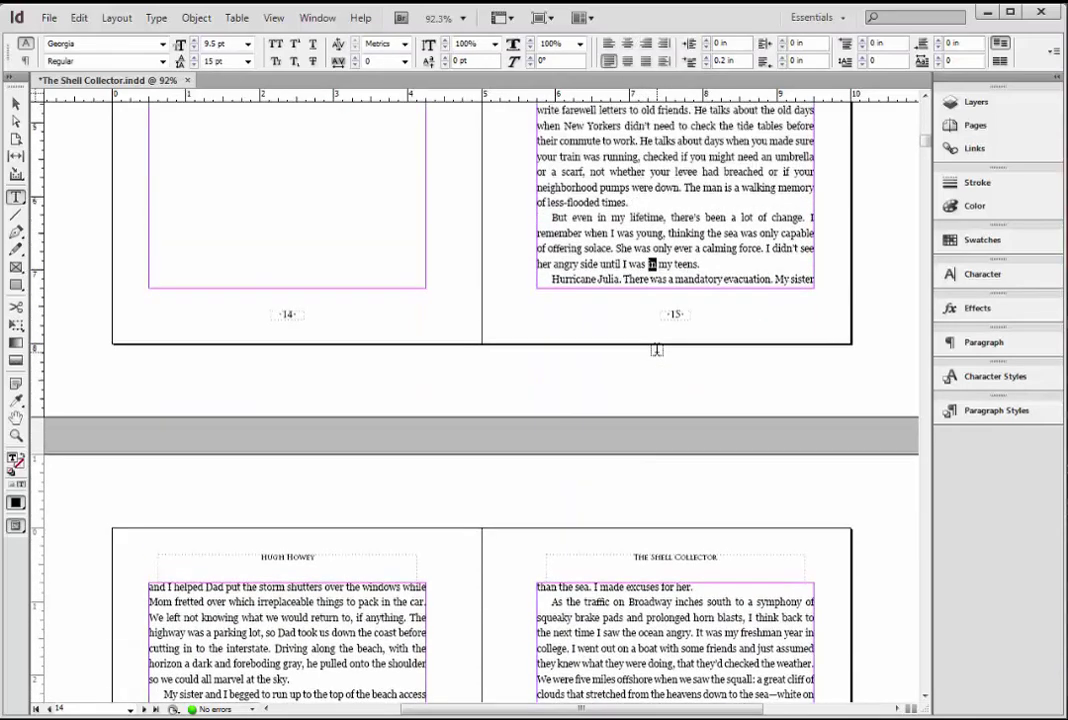
key(Escape)
scroll(658, 262, up, 2)
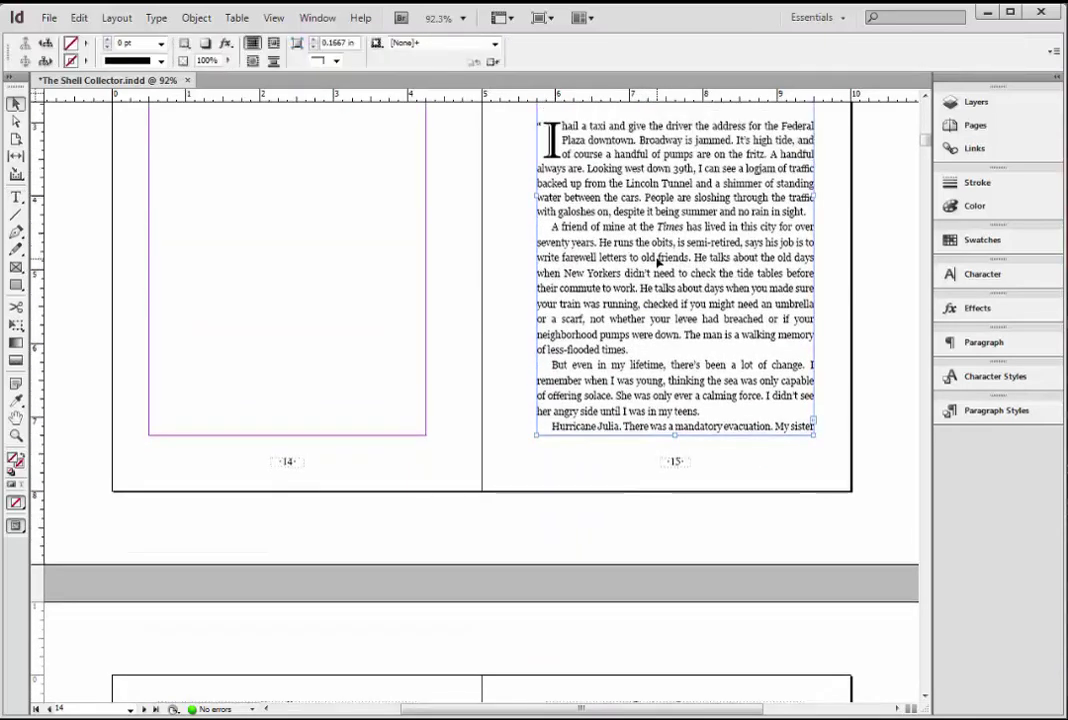
scroll(657, 262, down, 4)
scroll(593, 207, up, 1)
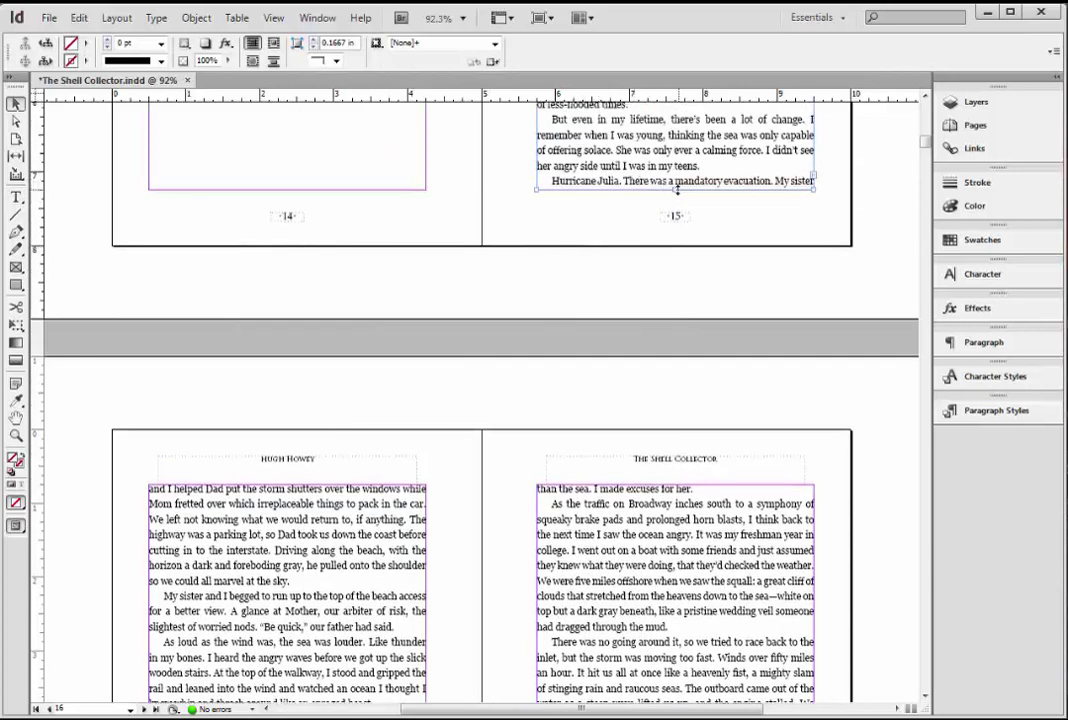
drag(675, 188, 681, 180)
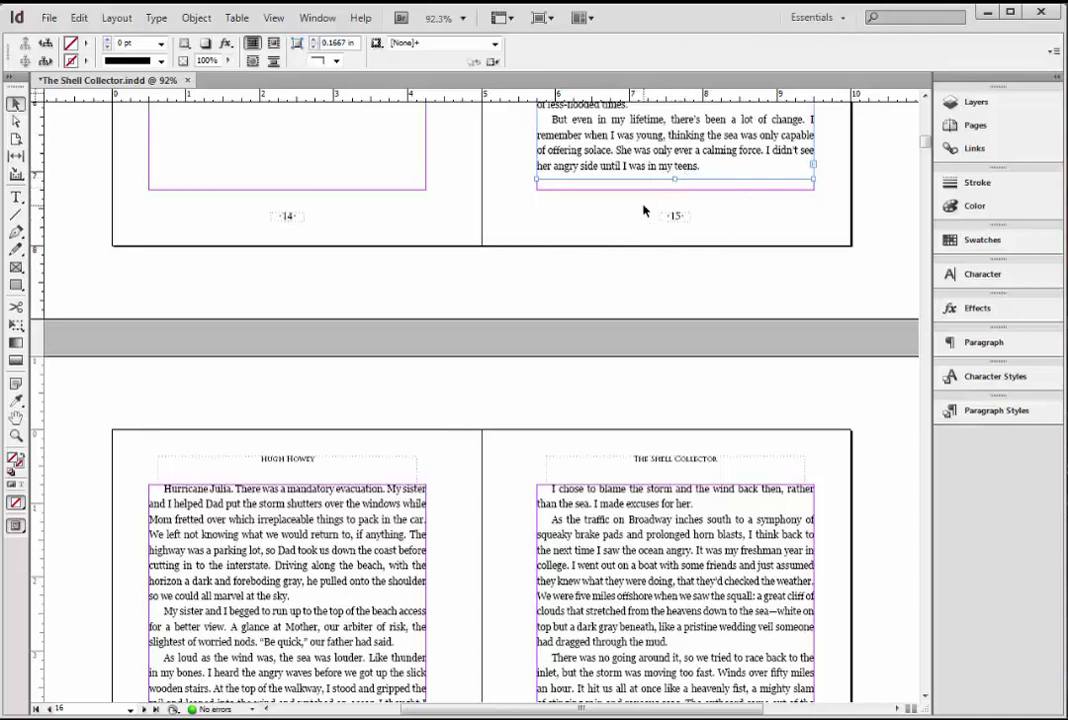
Step: Nudge page 15's text frame down until its bottom edge sits just above the bottom margin
key(Down)
key(Down)
key(Down)
key(Down)
key(Down)
key(Down)
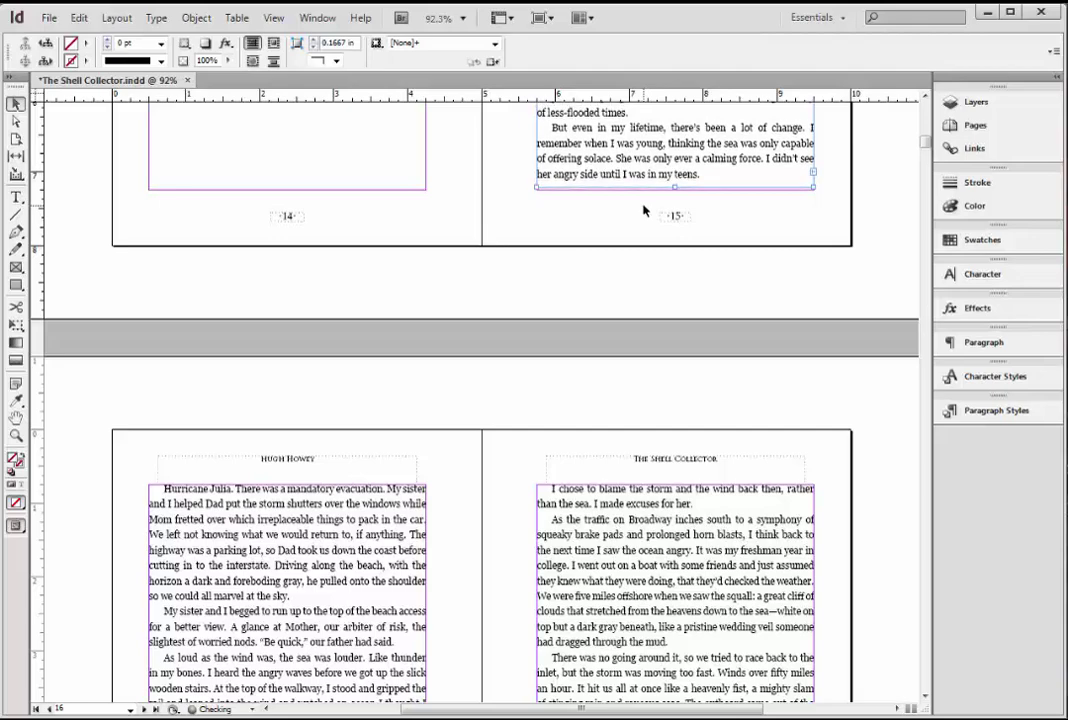
Step: Check the last lines of pages 16 and 17 and the short last line of page 16's "Mountains of white foam" paragraph
scroll(455, 340, down, 5)
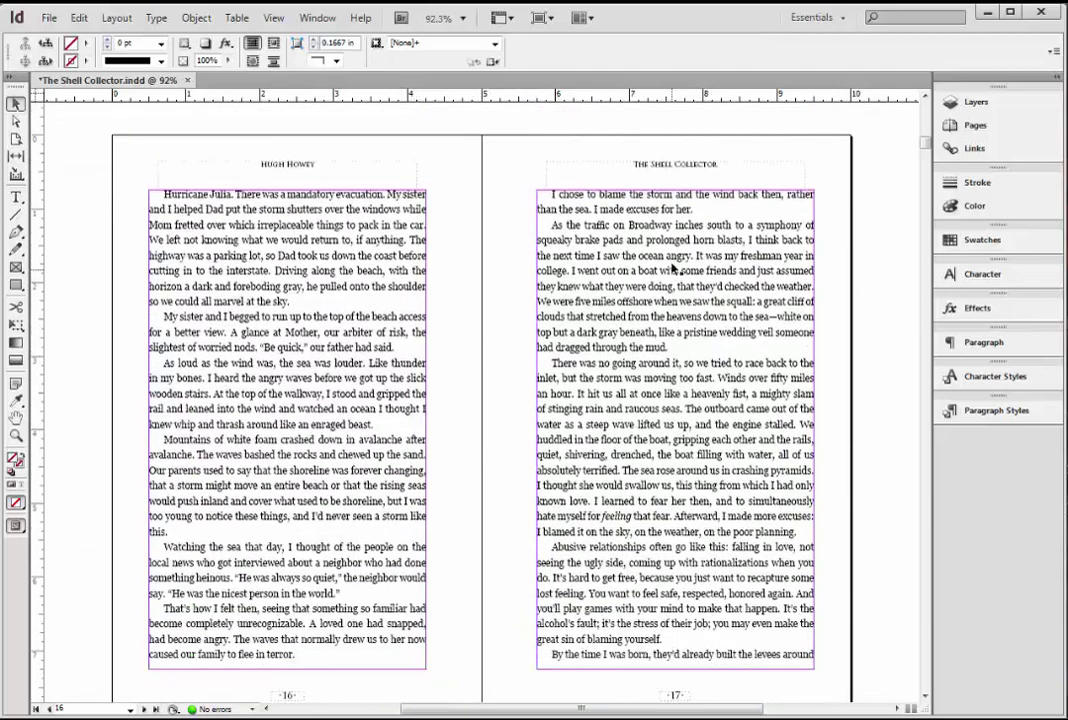
scroll(673, 268, down, 3)
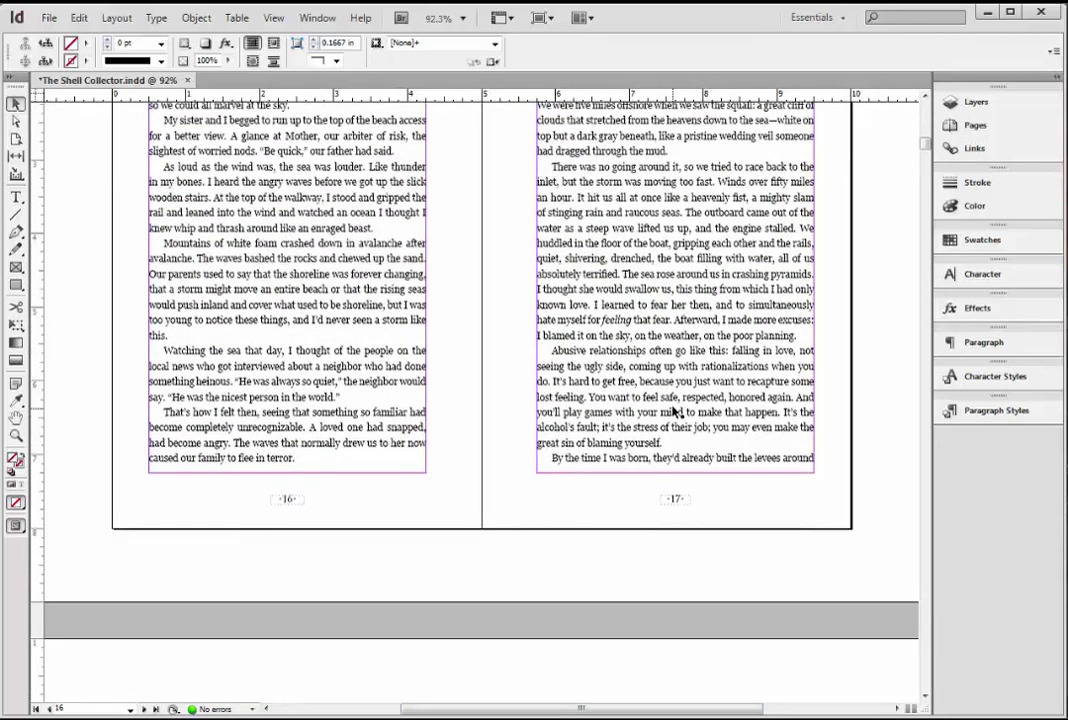
scroll(676, 410, up, 3)
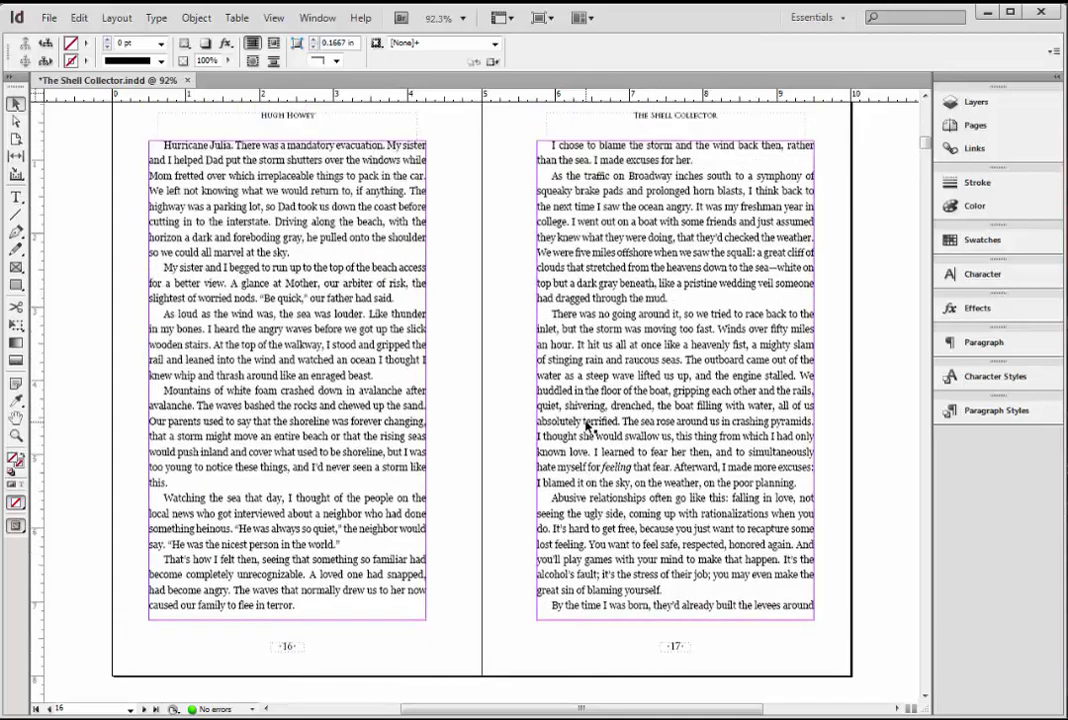
double_click(165, 407)
drag(170, 483, 163, 391)
click(228, 451)
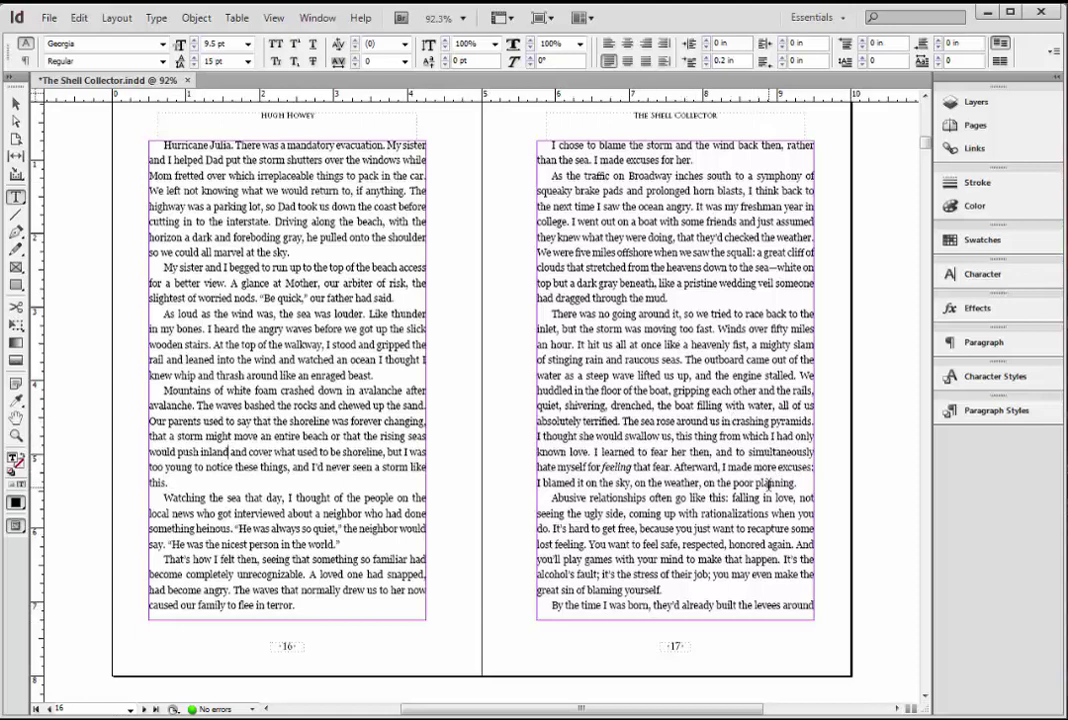
Step: Try a tracking of 10 on page 17's "There was no going around it" paragraph, and return it to 0
drag(801, 483, 551, 313)
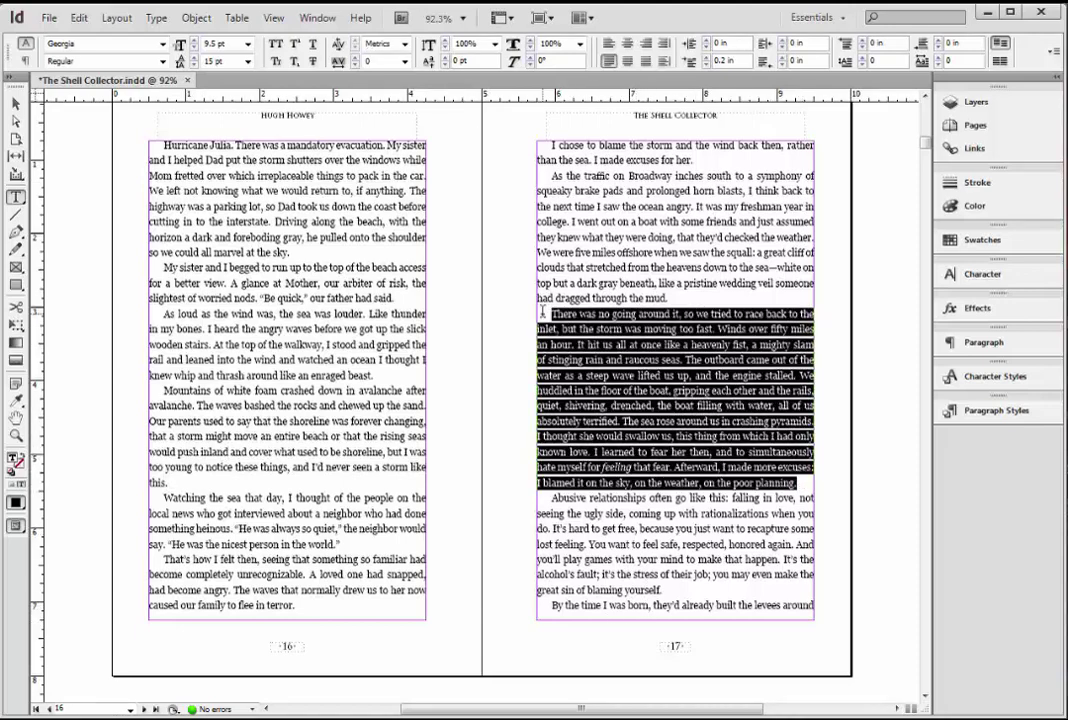
click(797, 483)
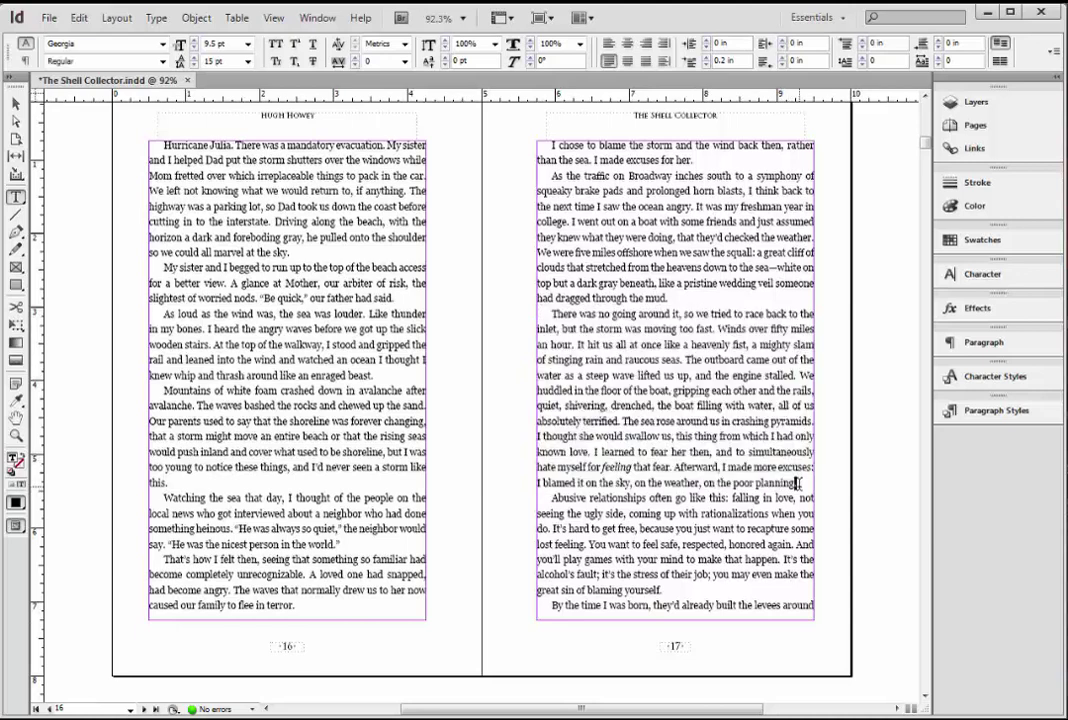
drag(801, 483, 547, 315)
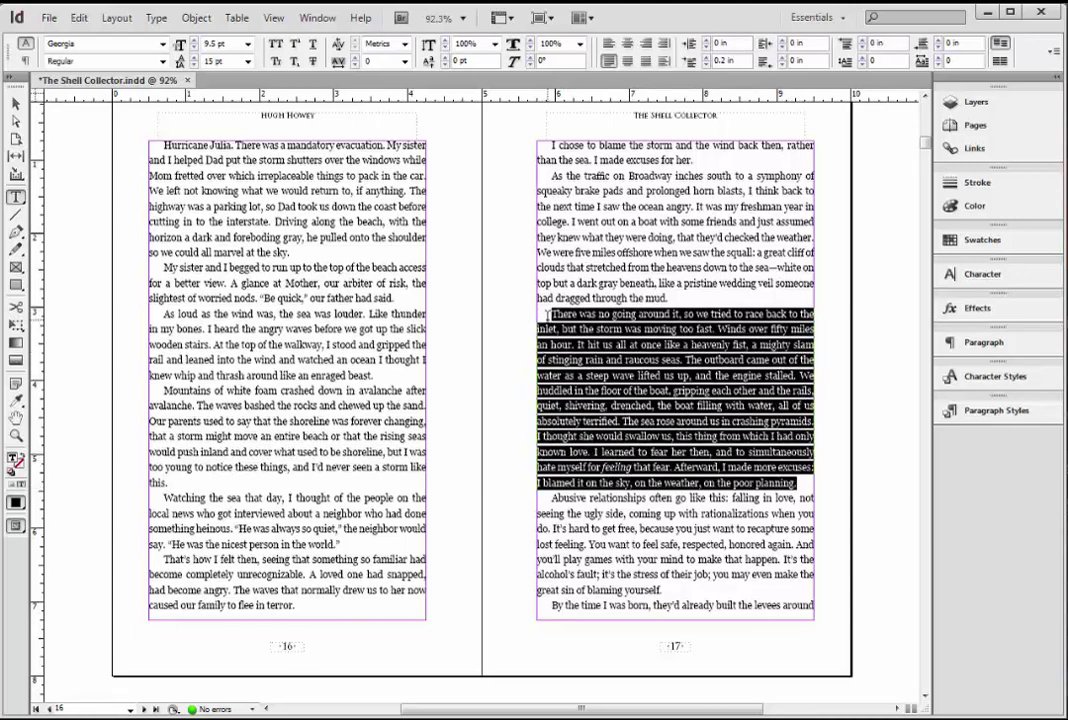
click(355, 57)
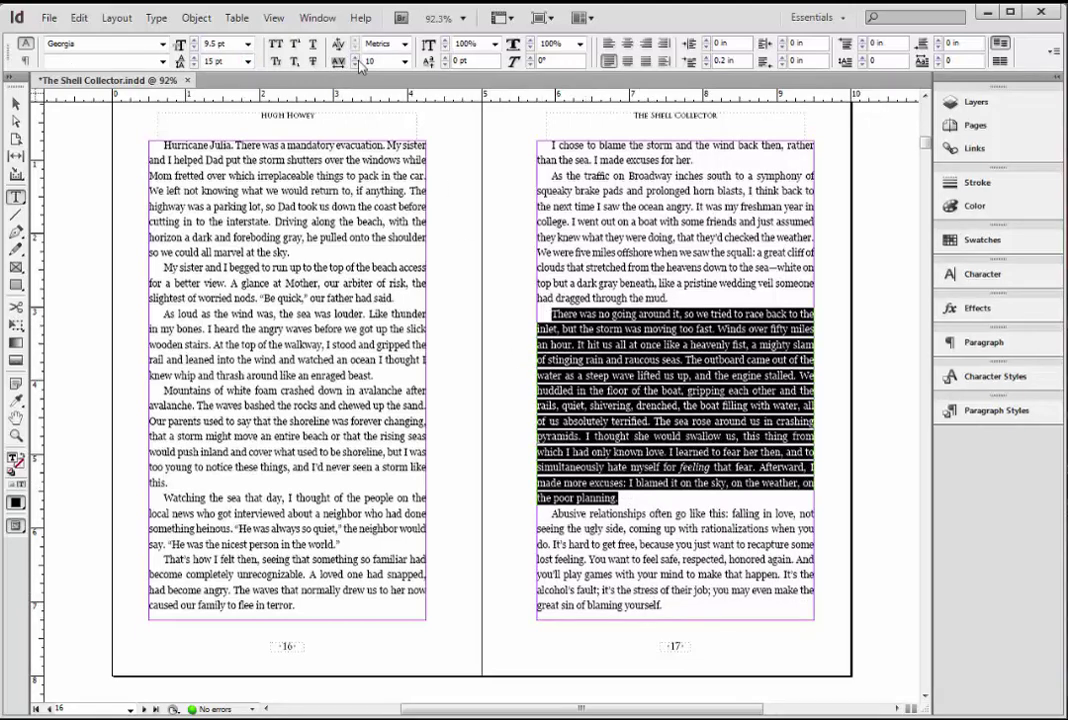
click(355, 64)
Step: Set the tracking of page 17's "There was no going around it" paragraph to 10 again and deselect it
click(808, 484)
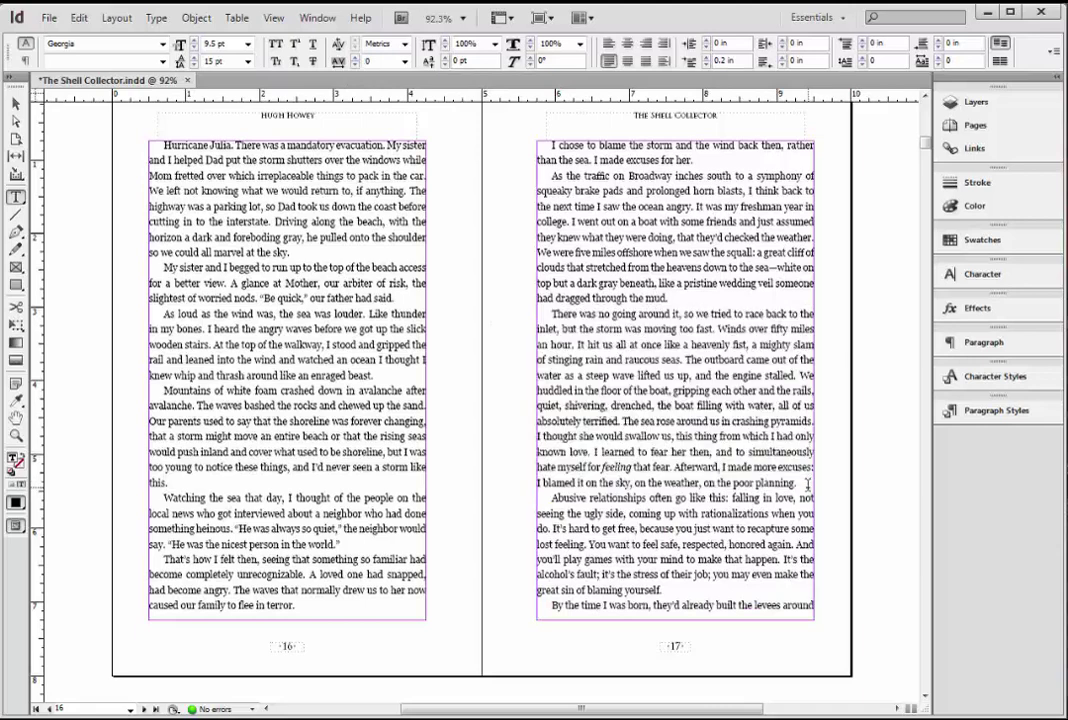
key(ctrl+shift+Up)
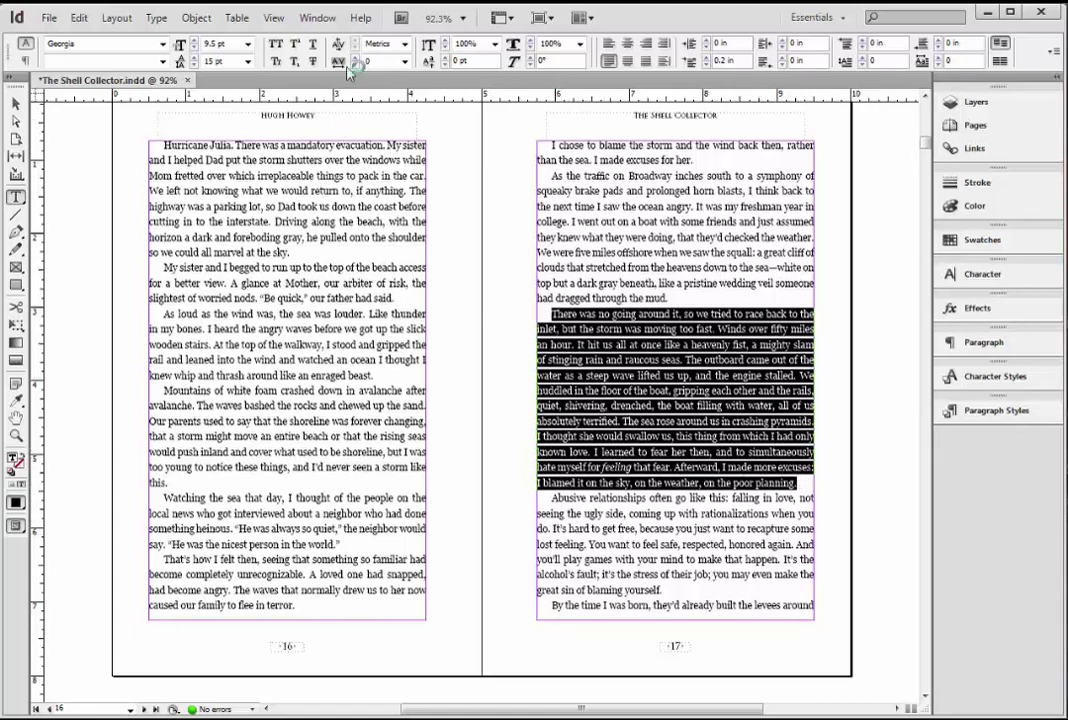
click(355, 57)
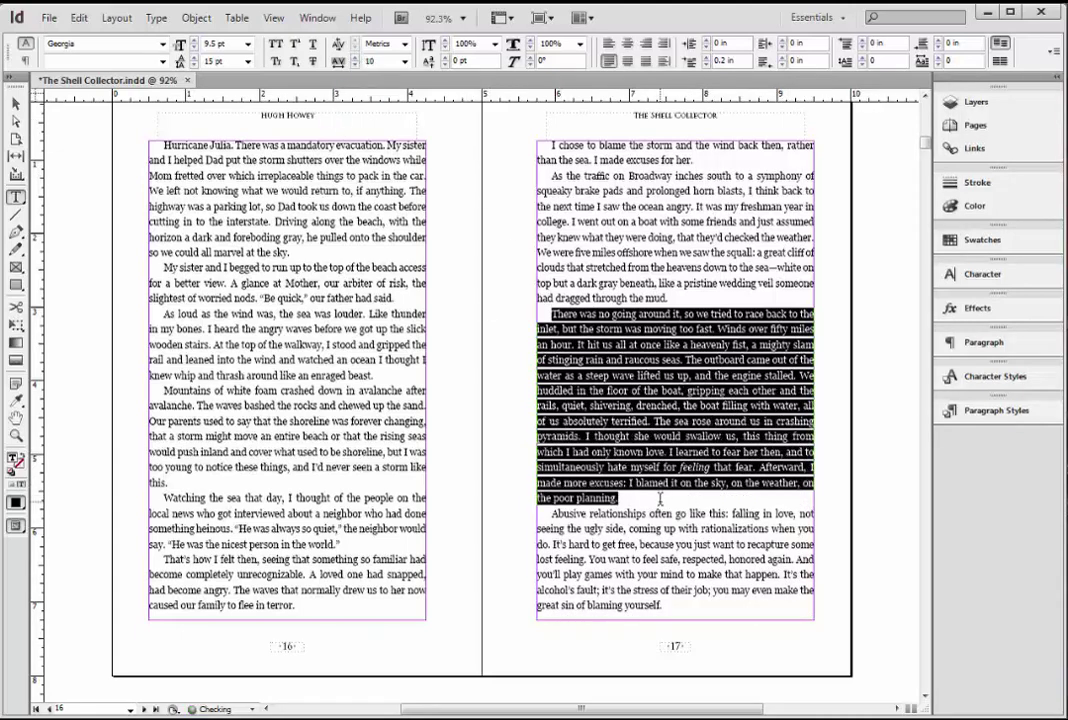
click(613, 400)
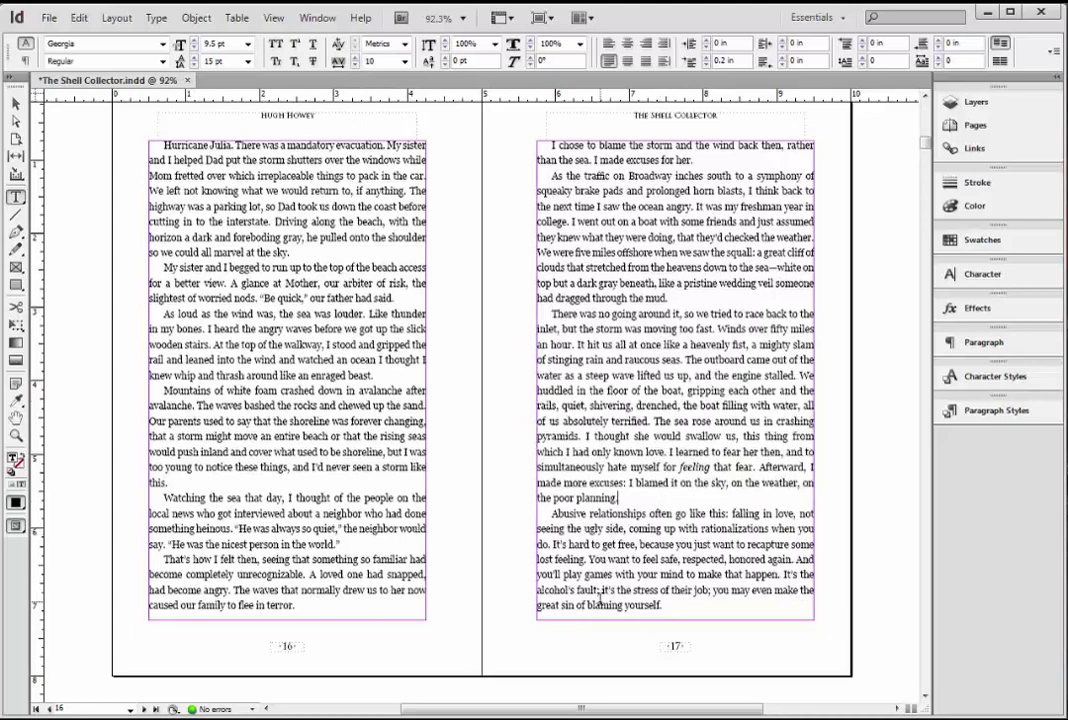
Step: Check the end of chapter 3 on pages 18 and 19 and compare it with the chapter openings on pages 15 and 20
drag(284, 605, 319, 612)
scroll(697, 444, down, 10)
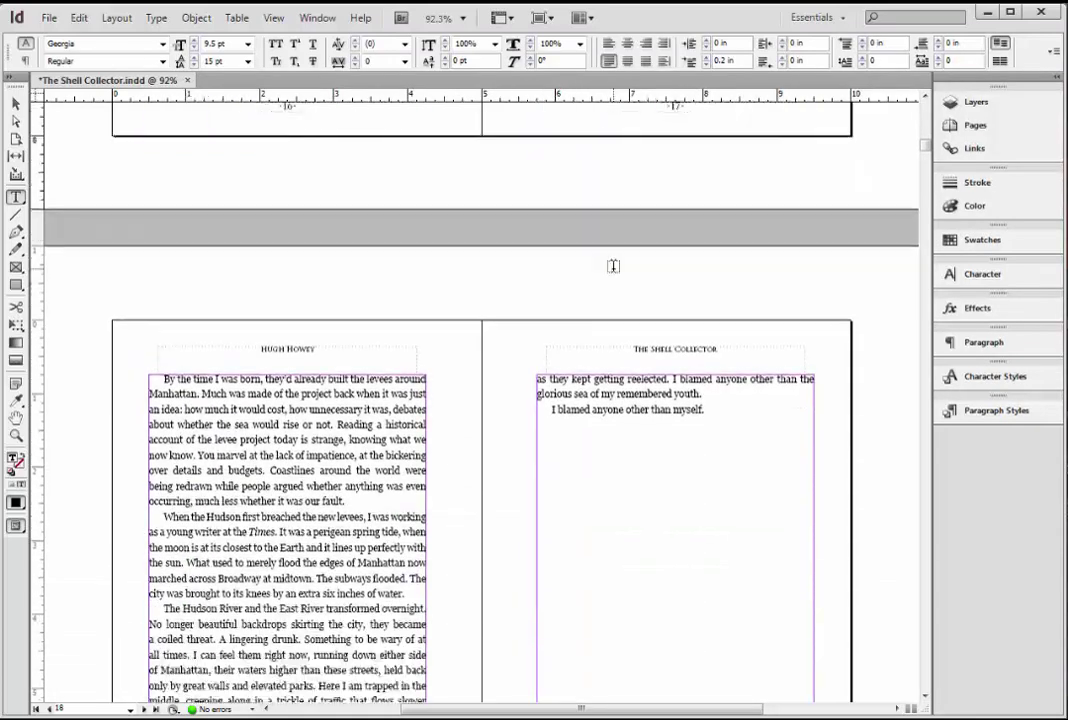
scroll(613, 266, down, 3)
scroll(326, 324, down, 3)
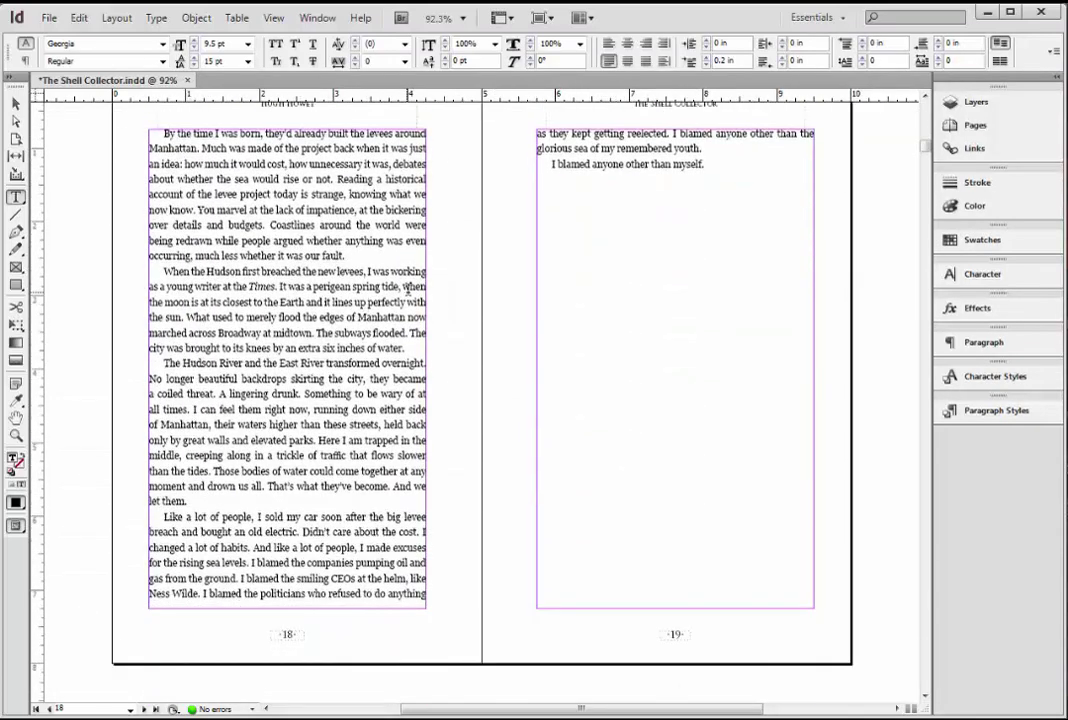
scroll(545, 312, up, 2)
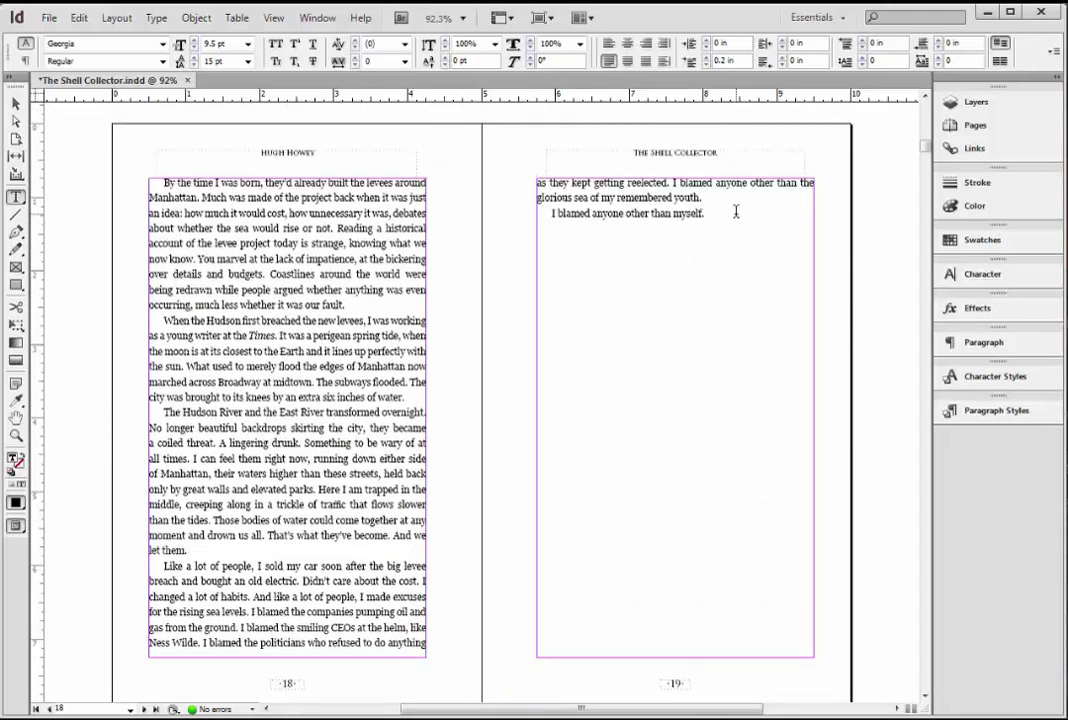
drag(714, 222, 540, 180)
click(536, 181)
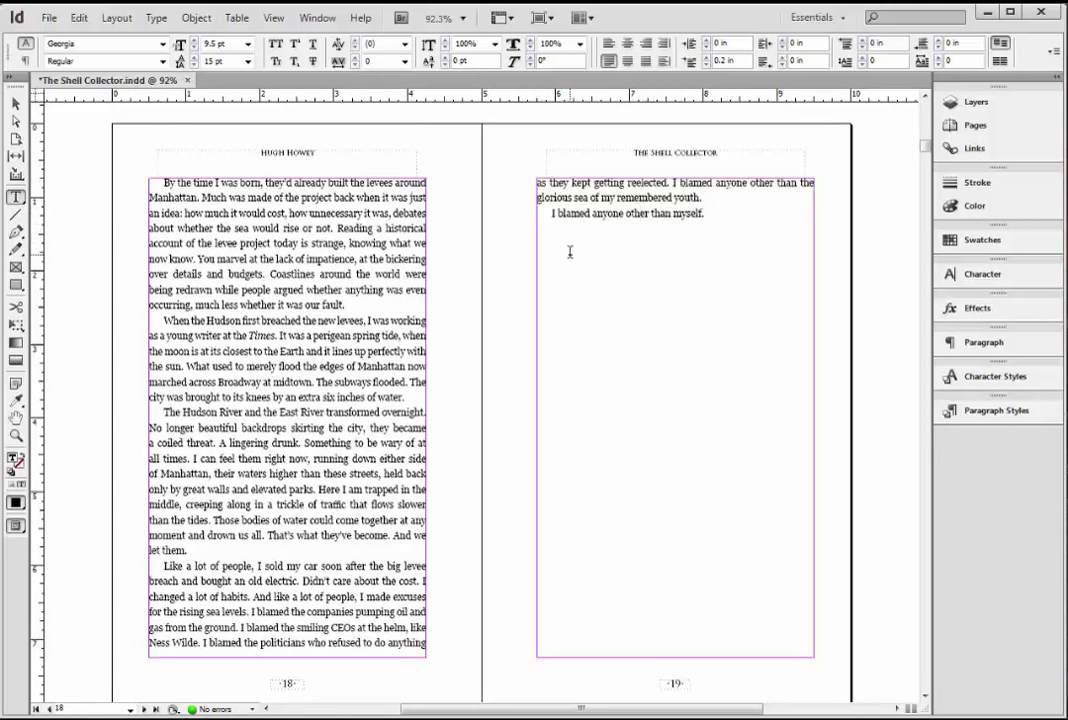
click(641, 213)
scroll(400, 395, up, 15)
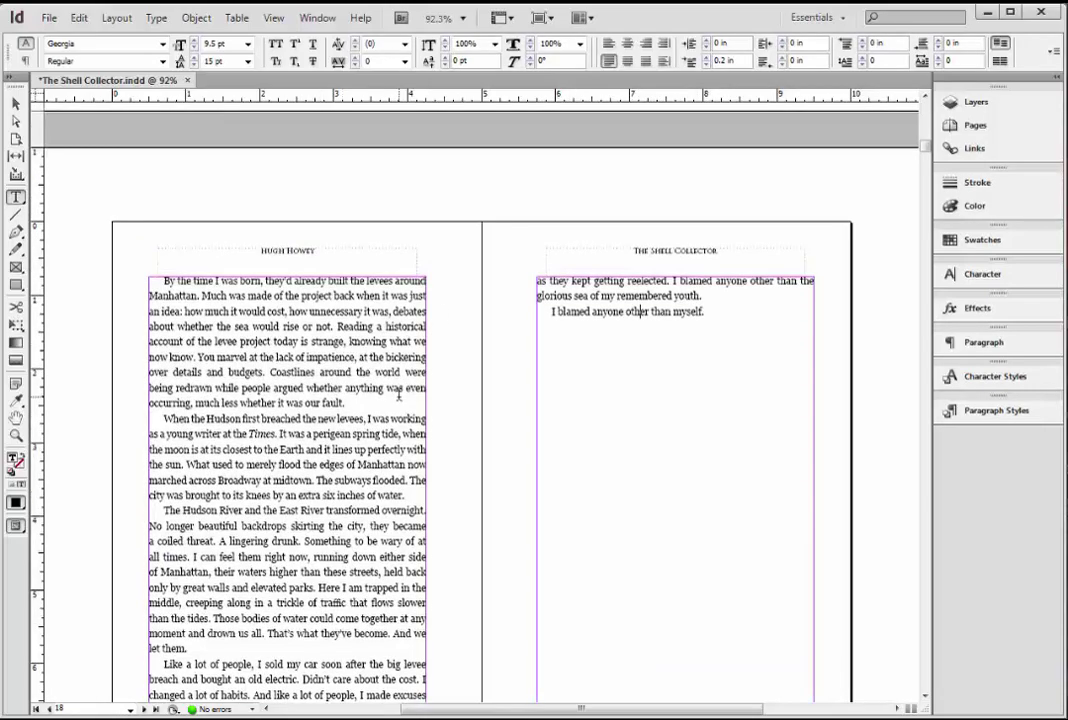
scroll(398, 393, up, 4)
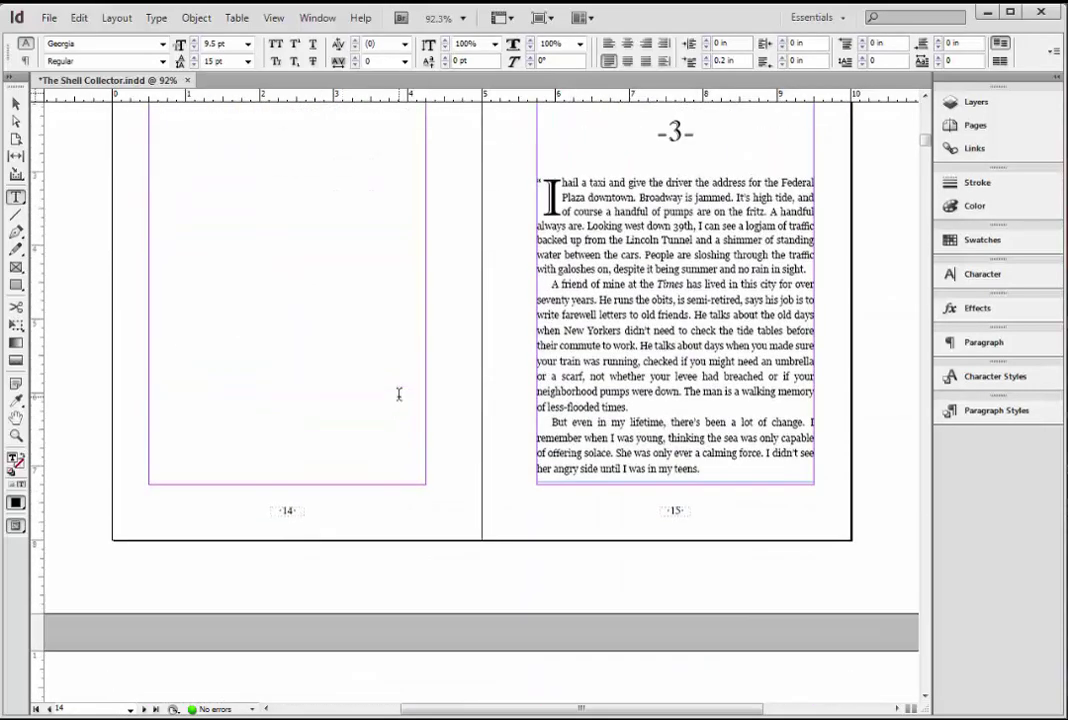
scroll(398, 393, down, 15)
scroll(398, 393, down, 6)
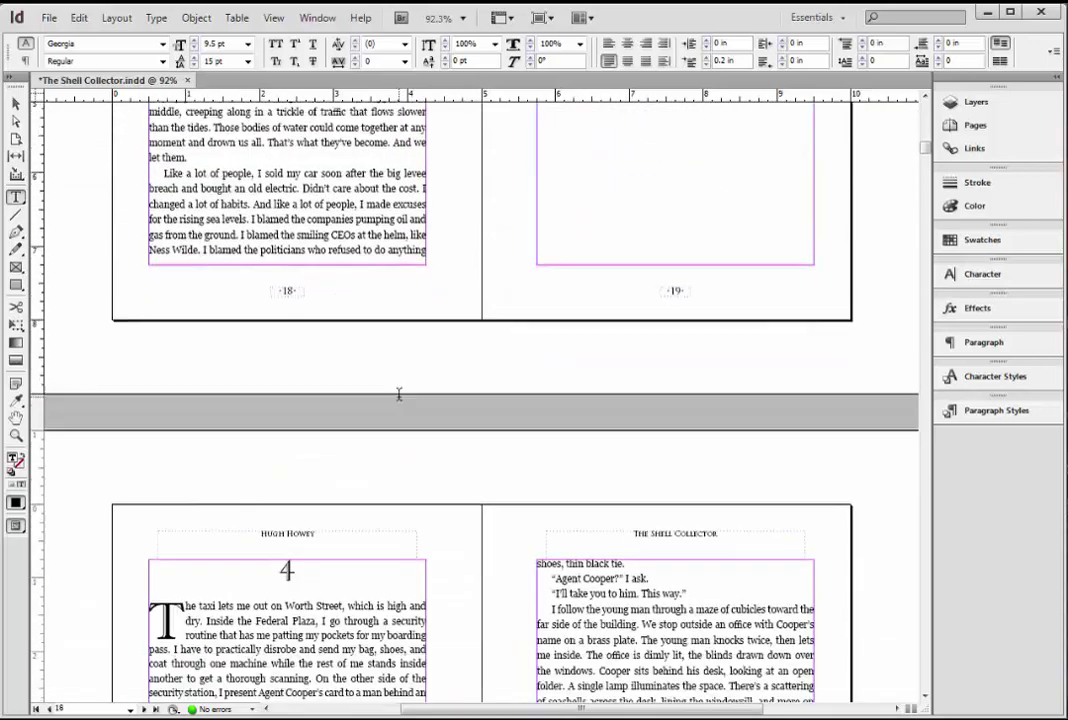
scroll(664, 274, up, 10)
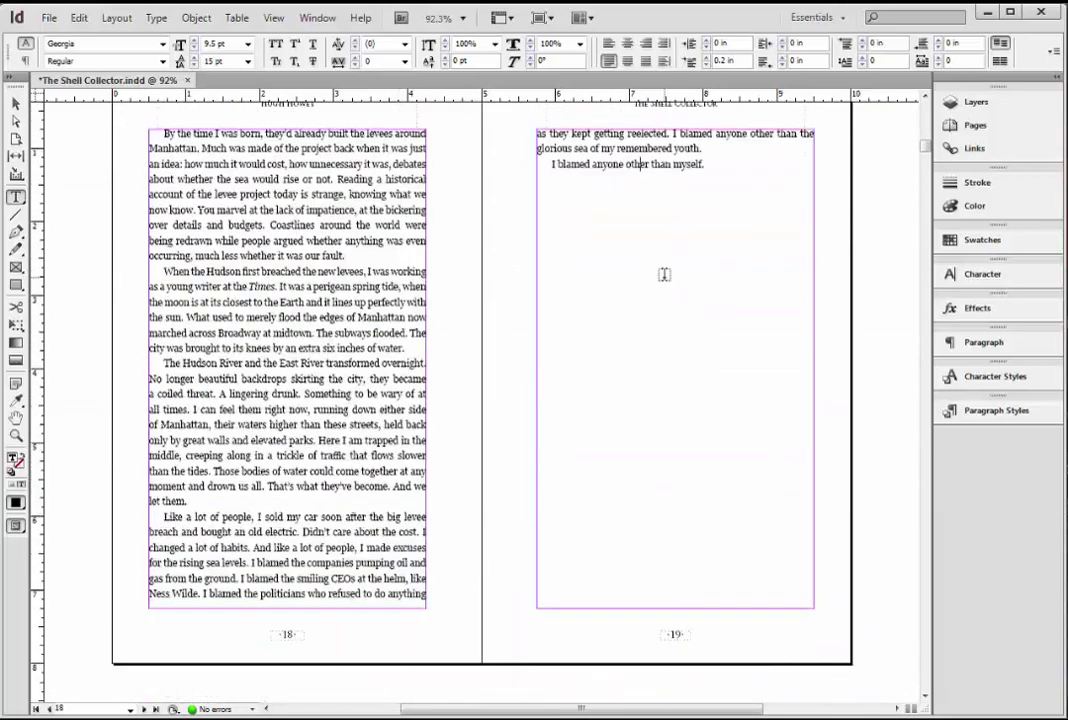
scroll(601, 304, down, 1)
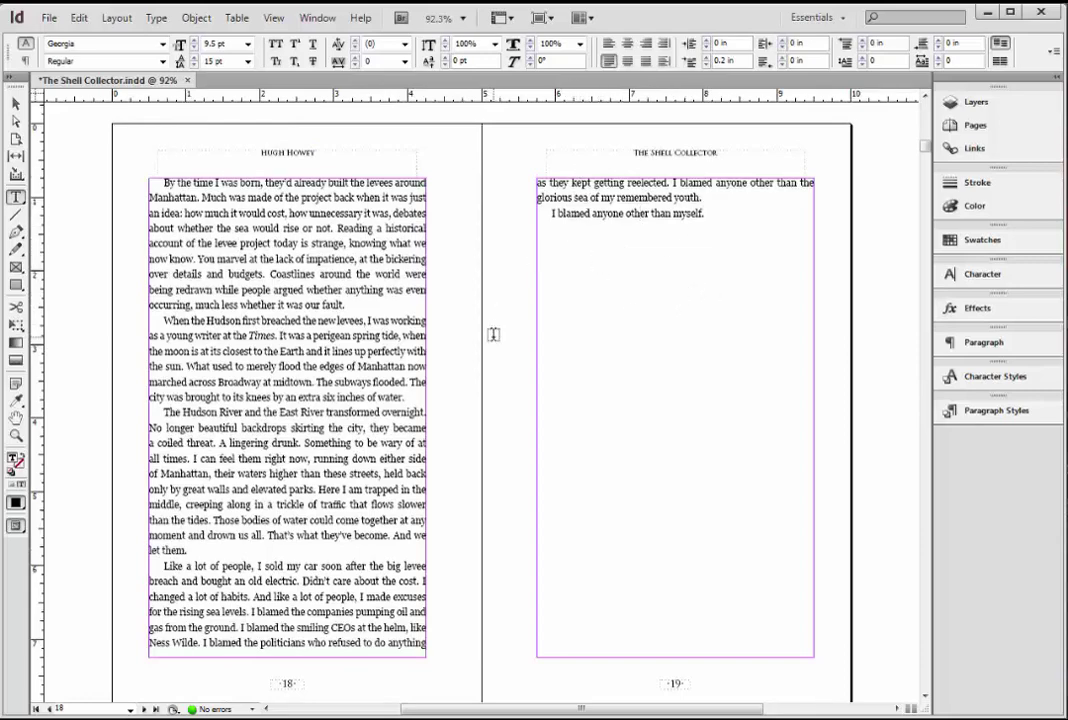
Step: Undo the tracking change on page 17's "There was no going around it" paragraph and check the page breaks up to page 19
scroll(500, 338, up, 12)
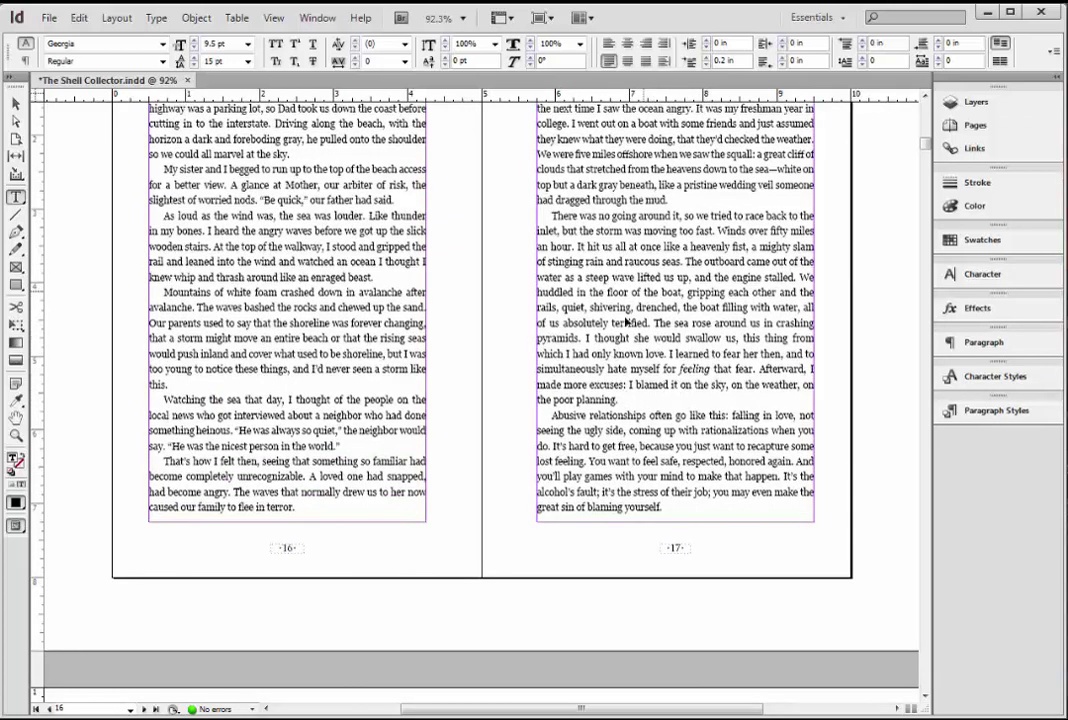
key(ctrl+z)
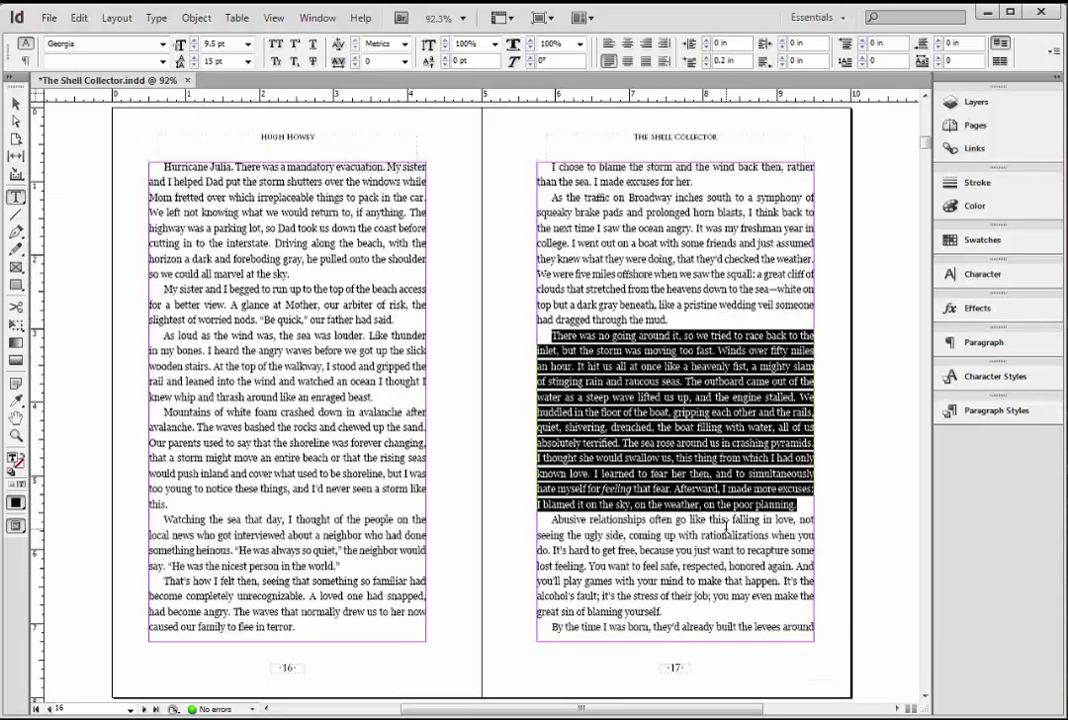
click(610, 611)
scroll(610, 500, down, 5)
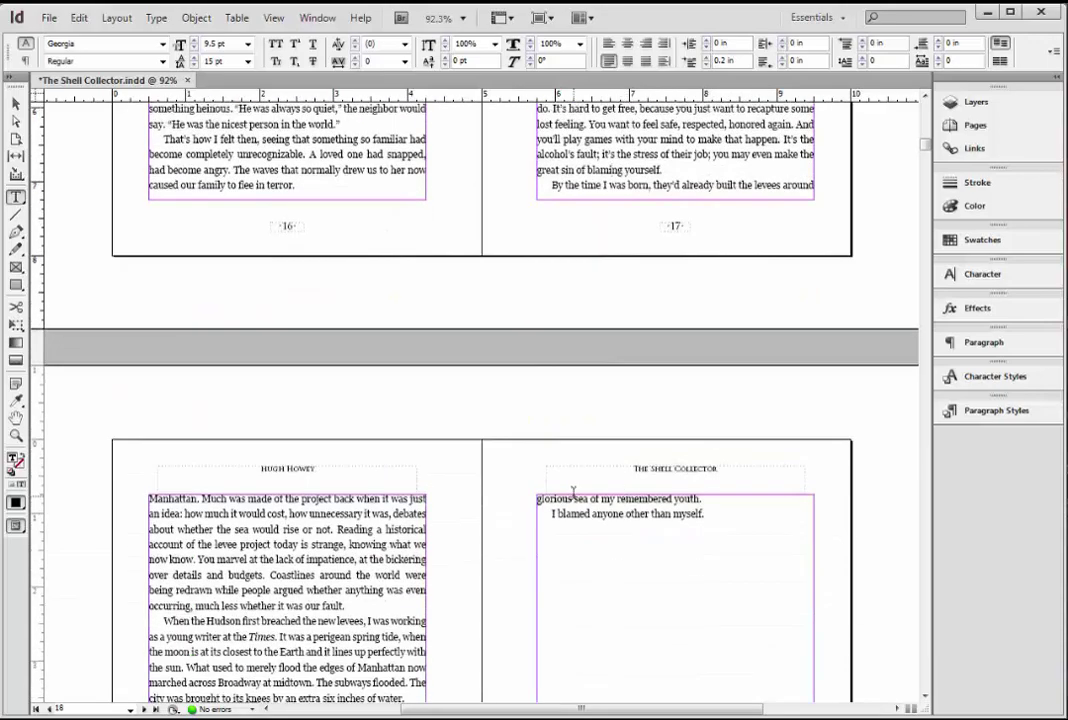
Step: Restore page 15's text frame to the full margin area so it takes in the first "Hurricane Julia" line, and check page 16's opening
scroll(664, 267, up, 15)
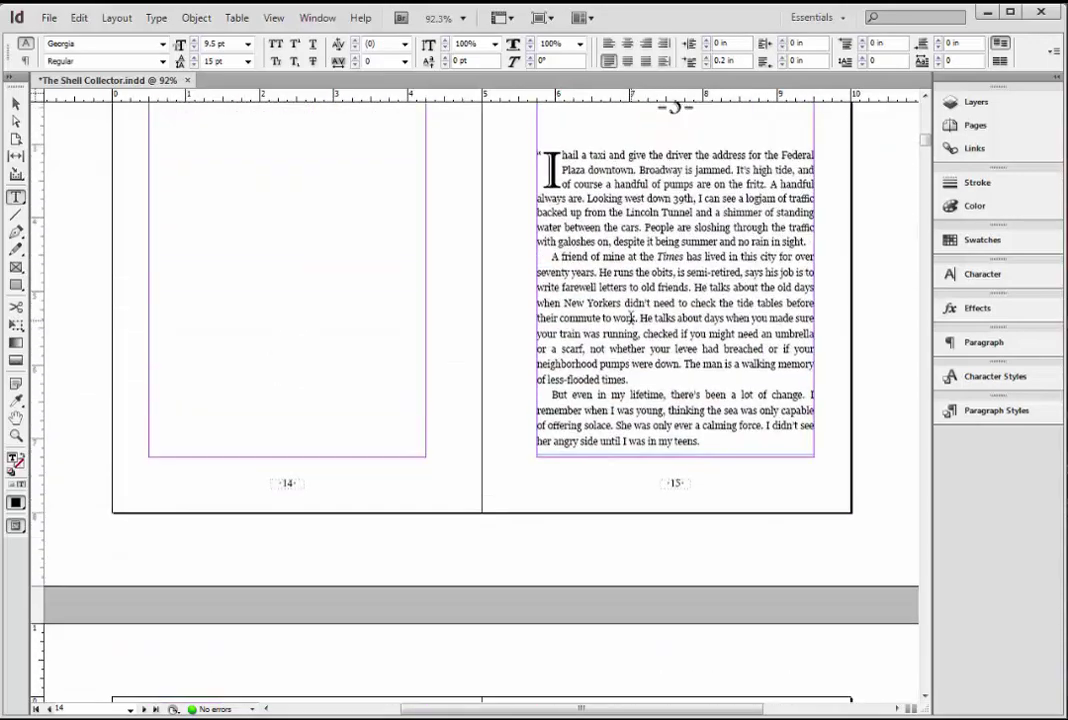
scroll(630, 318, down, 2)
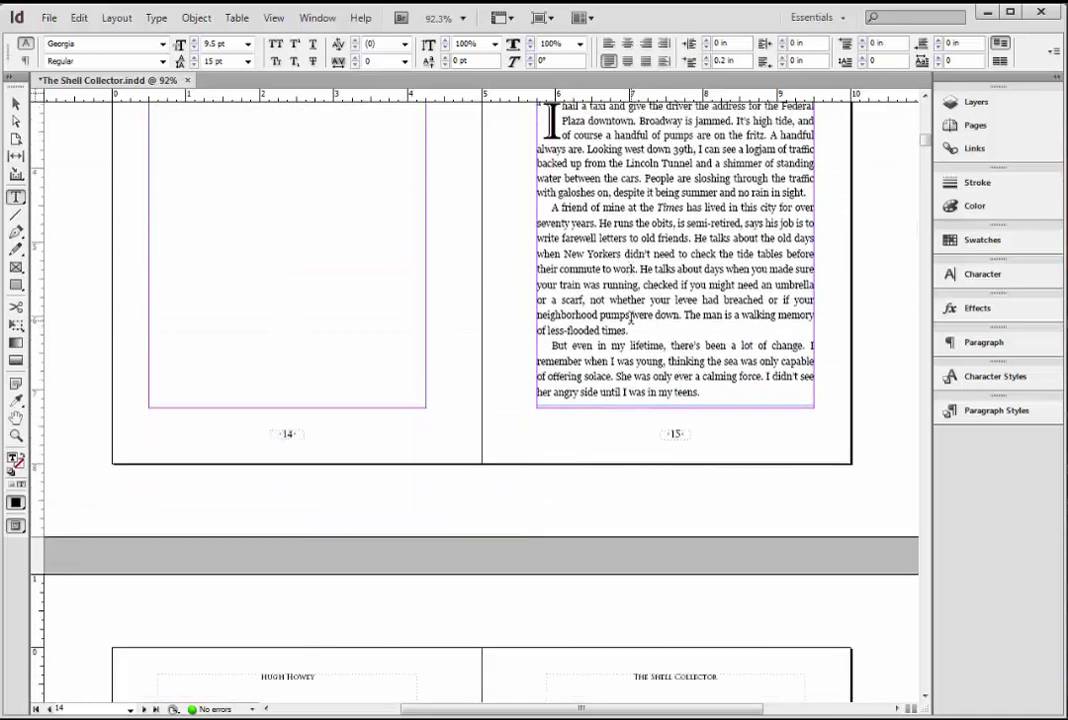
click(647, 392)
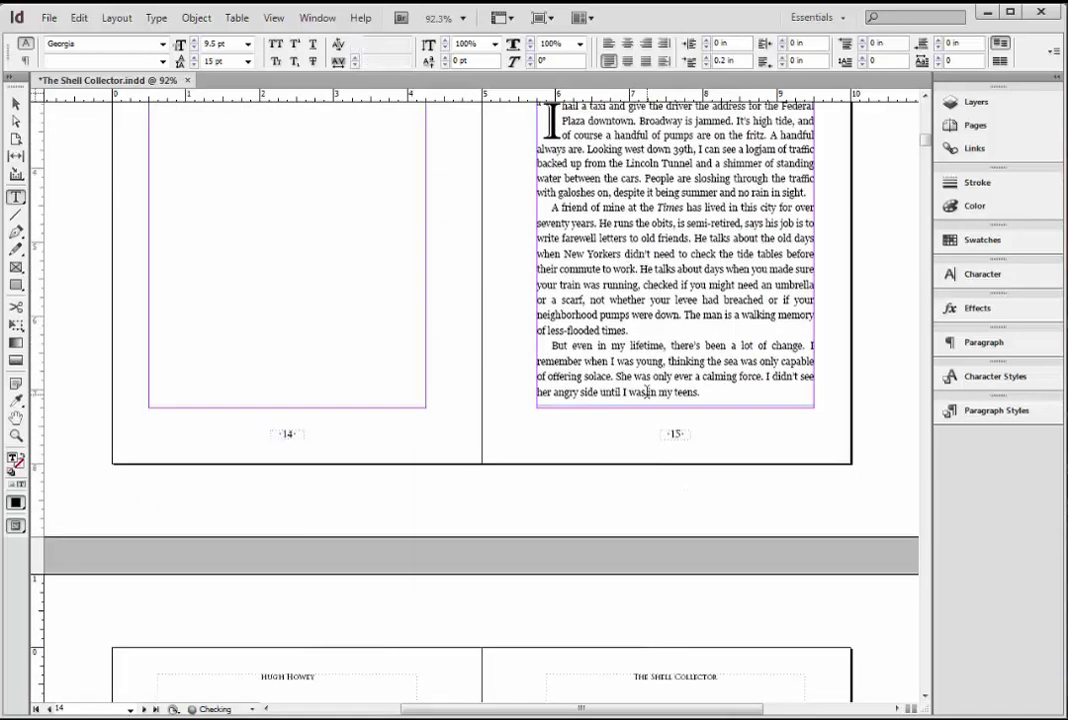
scroll(647, 392, up, 5)
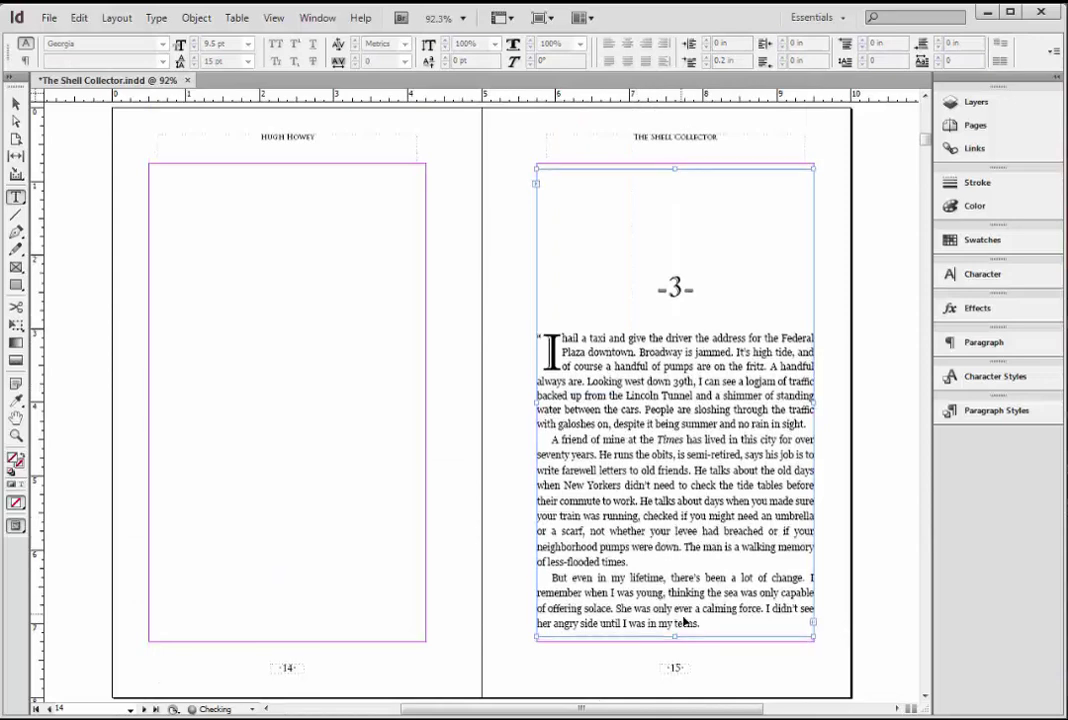
drag(691, 637, 668, 676)
scroll(668, 464, down, 5)
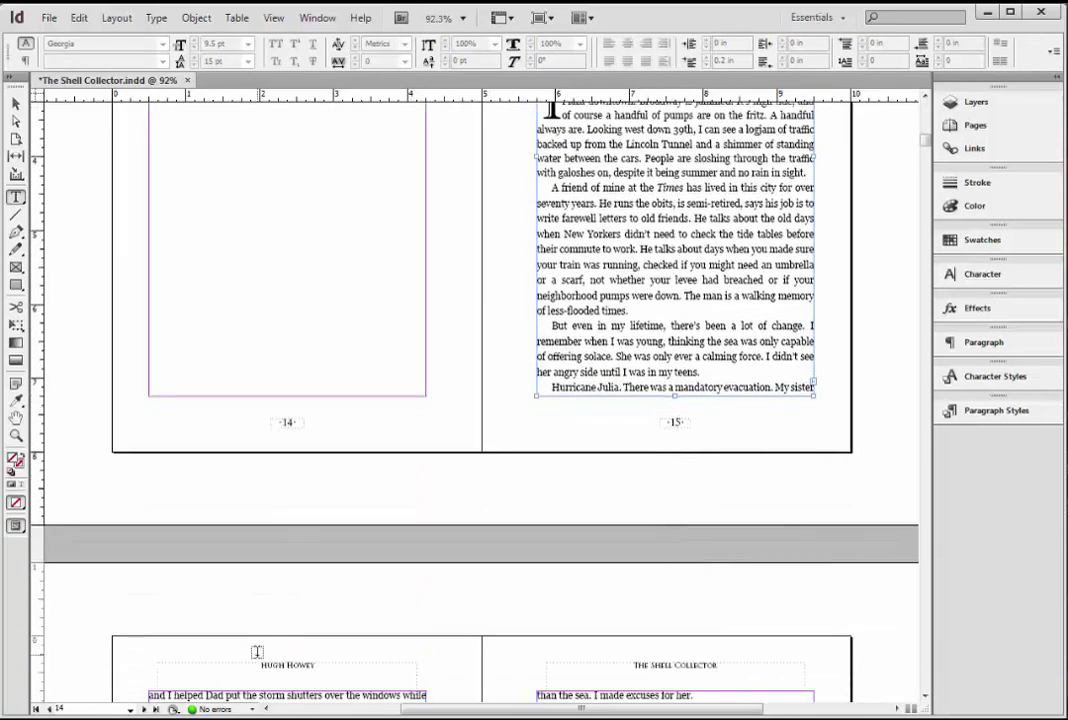
scroll(555, 416, down, 3)
scroll(556, 424, up, 4)
scroll(587, 418, up, 2)
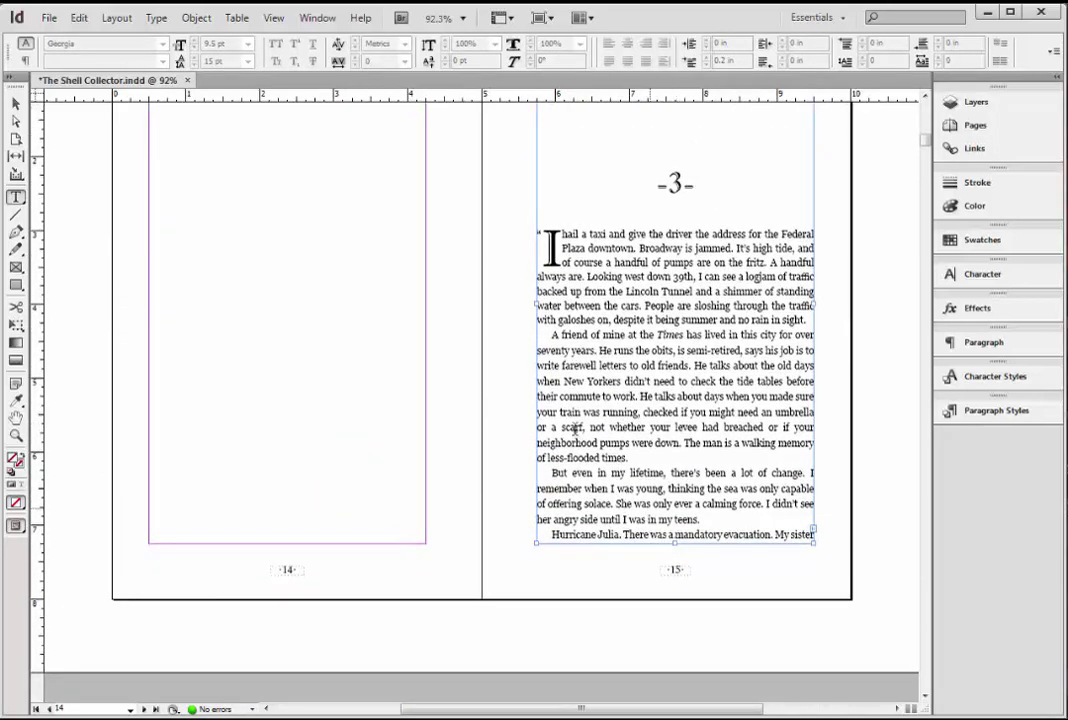
Step: Extend page 15's text frame below the bottom margin to take in the second "Hurricane Julia" line, and nudge the frame up to the margin
click(17, 102)
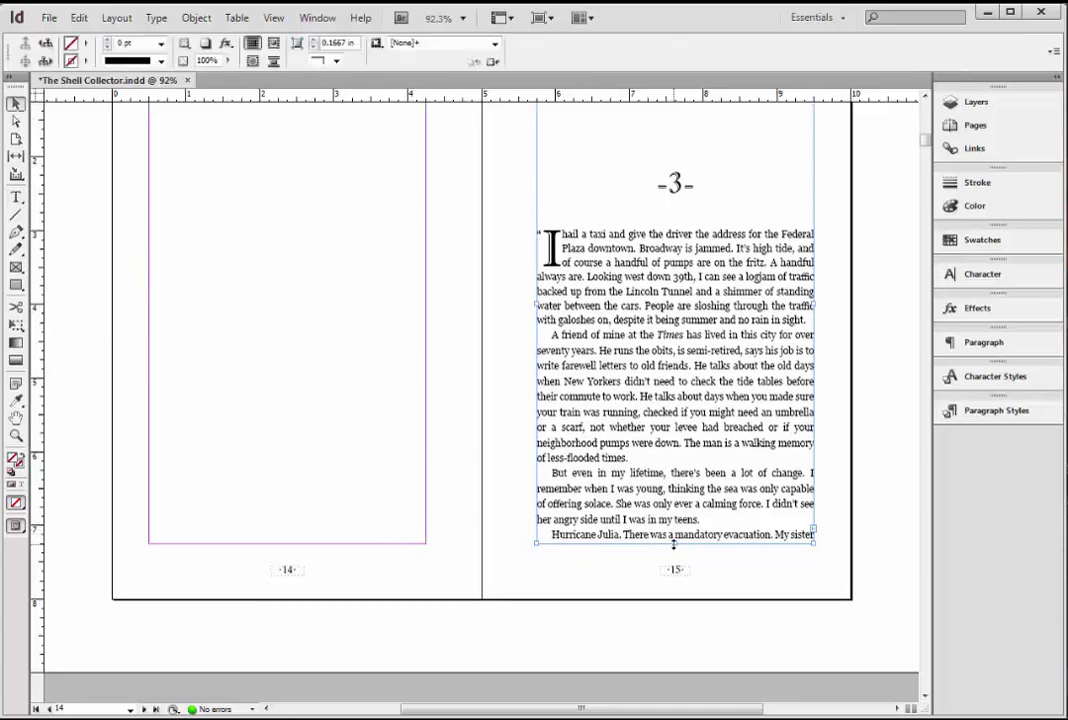
drag(674, 541, 676, 555)
key(Up)
key(Up)
key(Up)
key(Up)
key(Up)
key(Up)
key(Up)
key(Up)
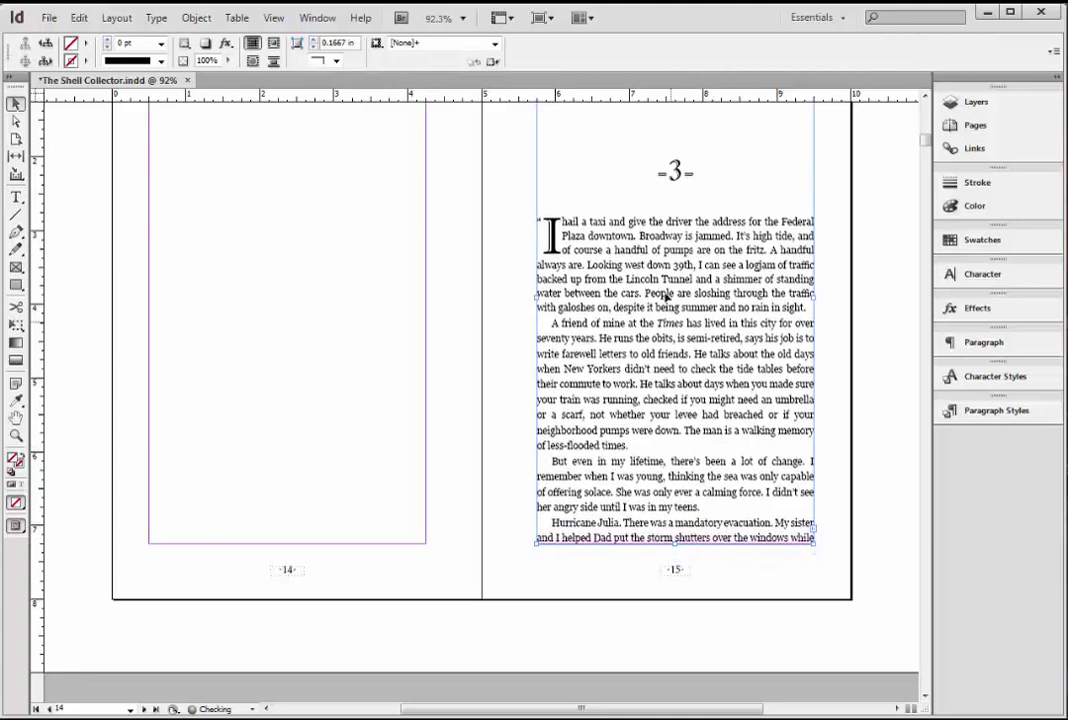
scroll(688, 340, up, 3)
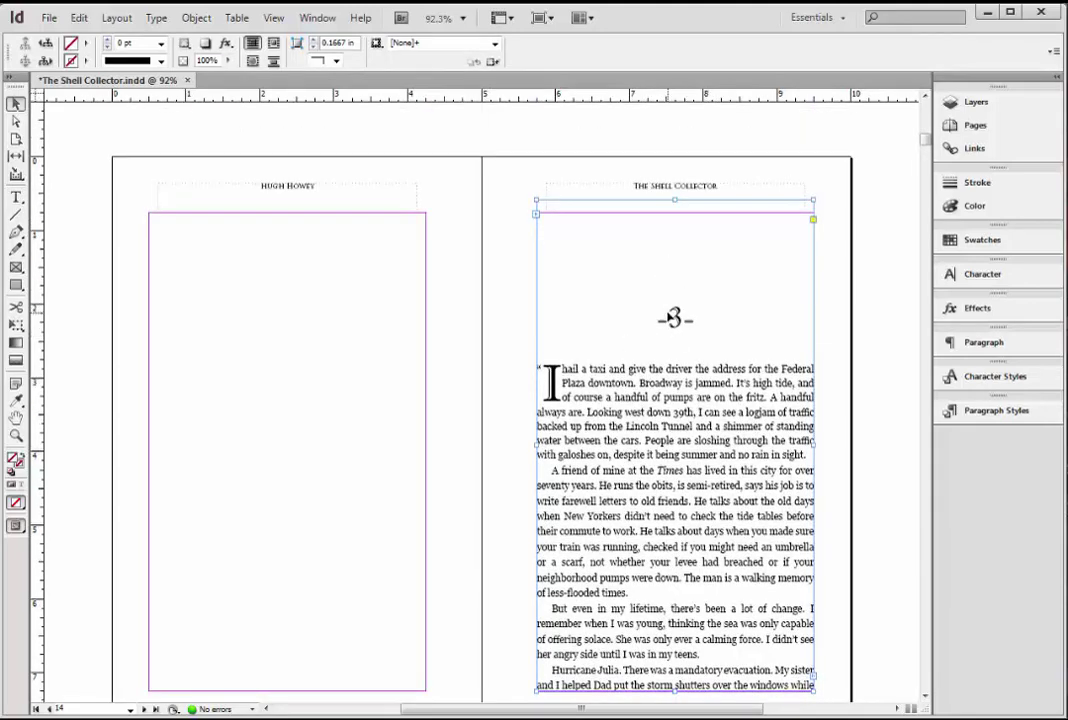
scroll(678, 299, down, 12)
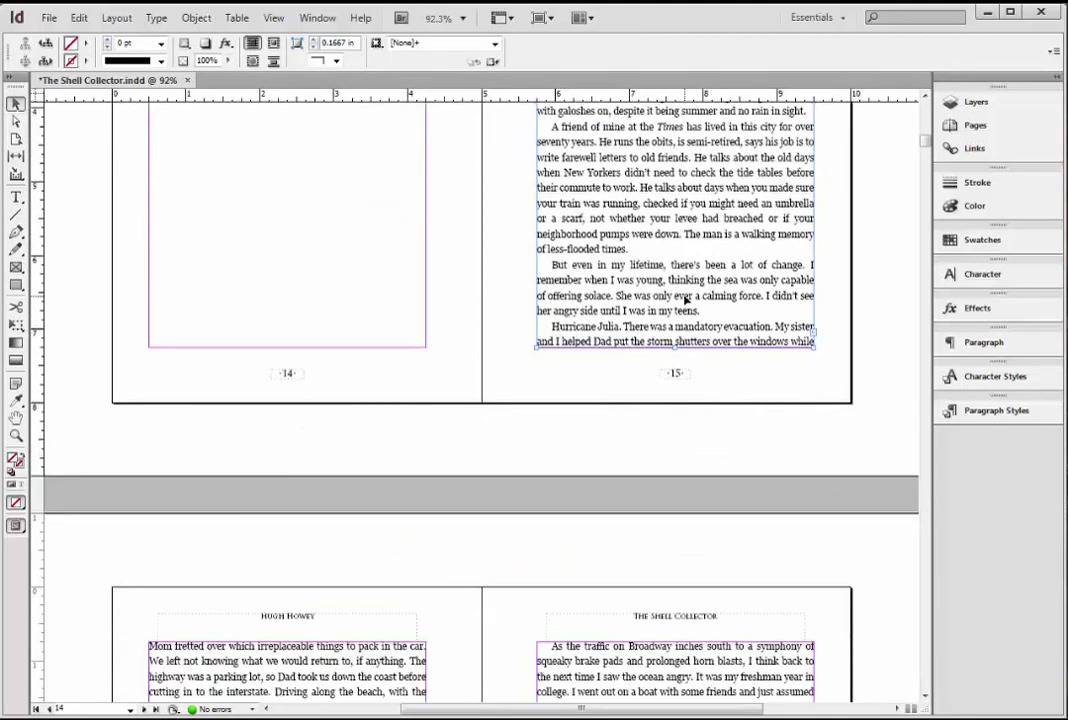
Step: Check the page breaks and paragraph endings on pages 15 to 18 and the blank page 19
scroll(686, 297, down, 5)
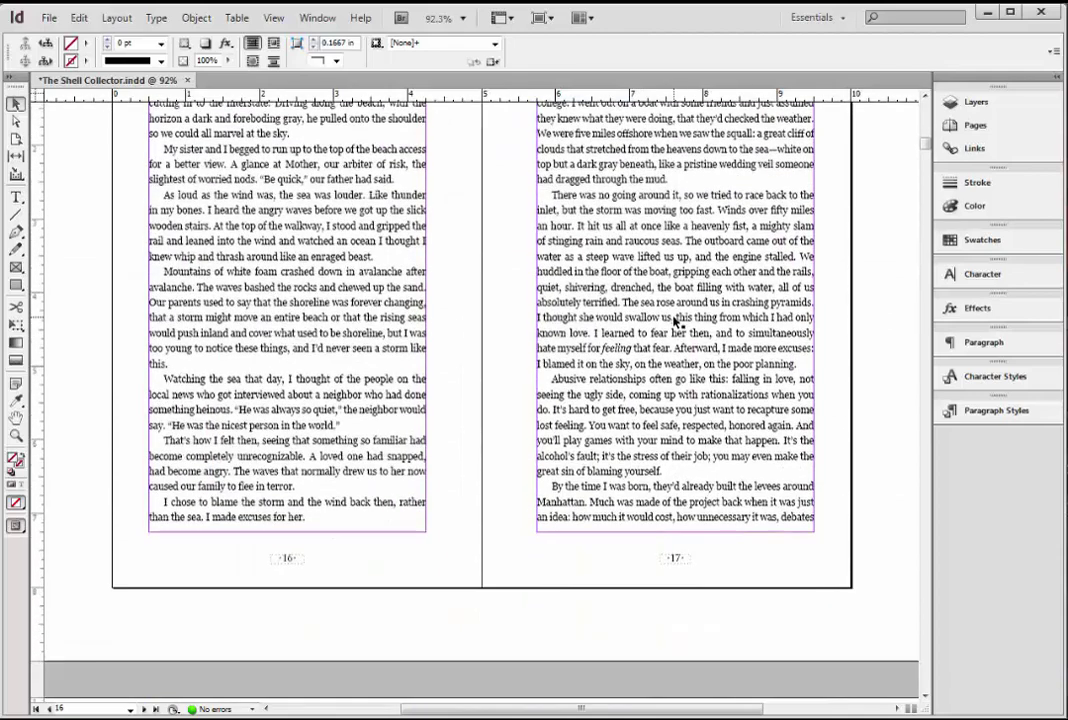
scroll(500, 337, down, 2)
scroll(500, 337, down, 4)
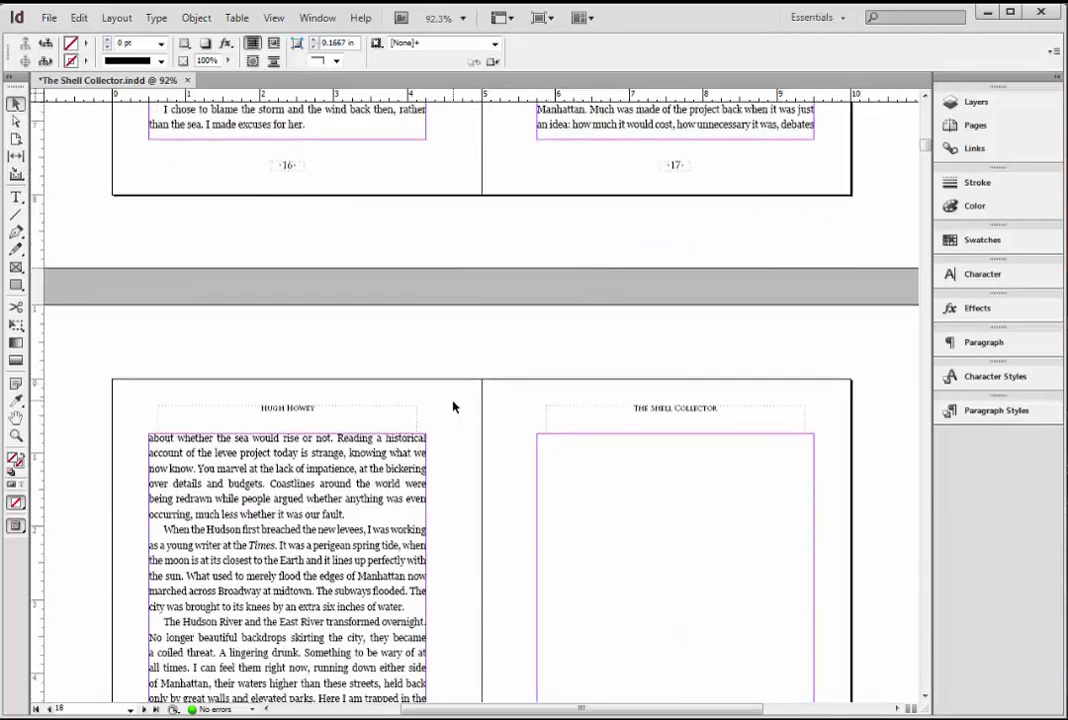
scroll(452, 407, down, 6)
scroll(378, 513, up, 4)
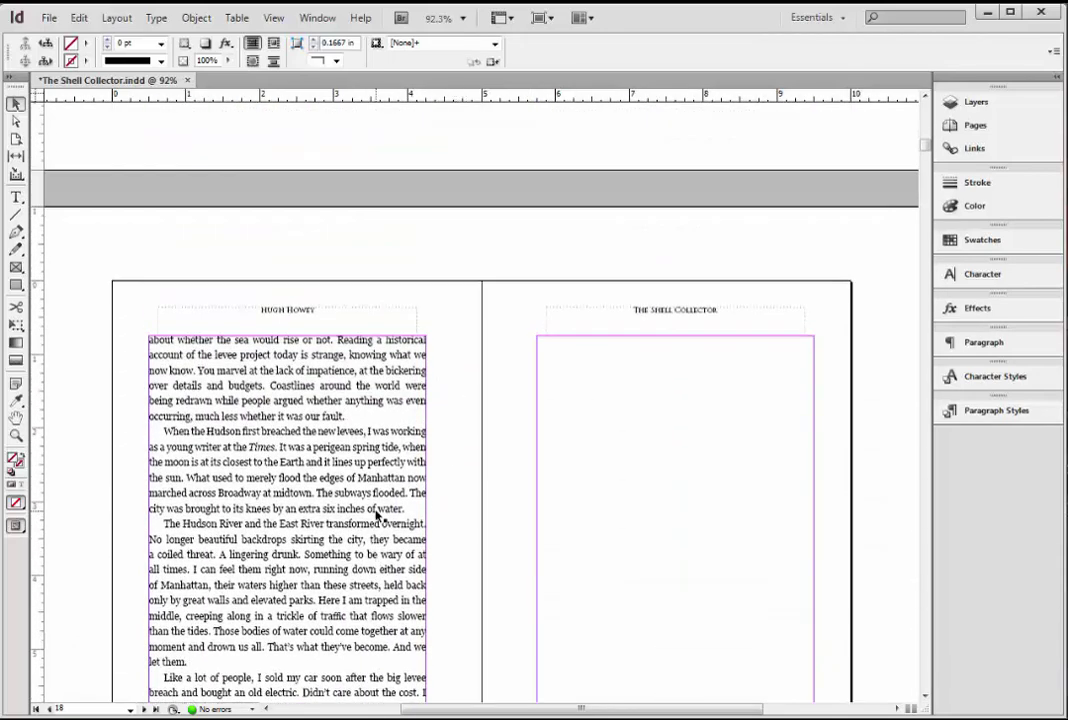
scroll(489, 432, up, 5)
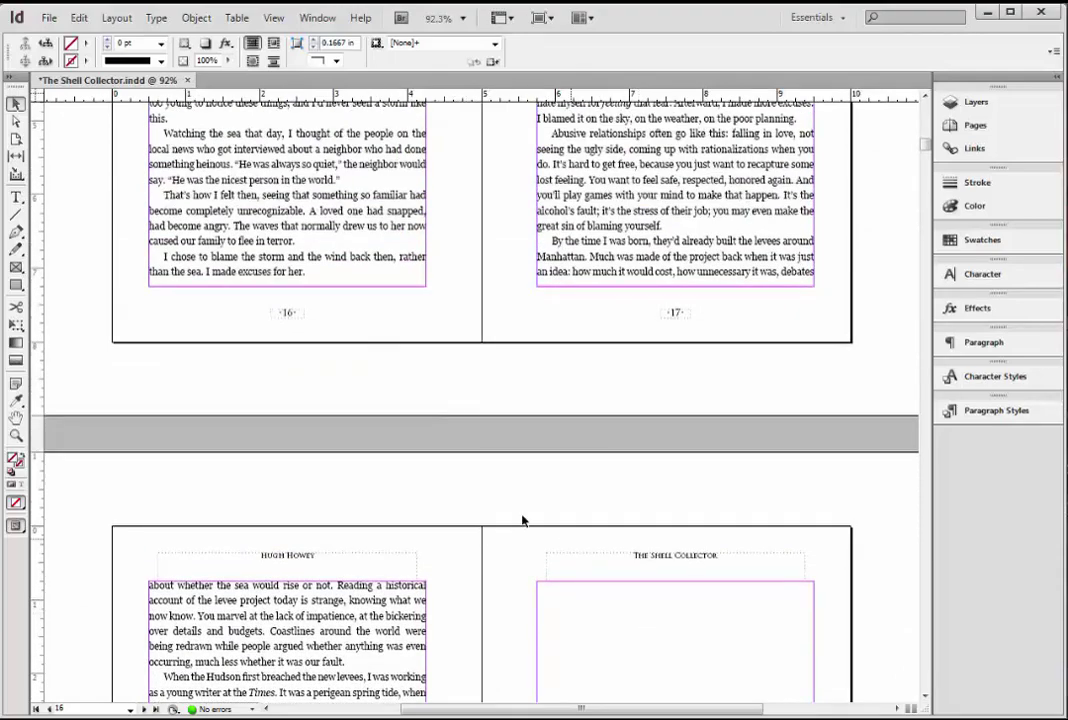
scroll(467, 472, up, 6)
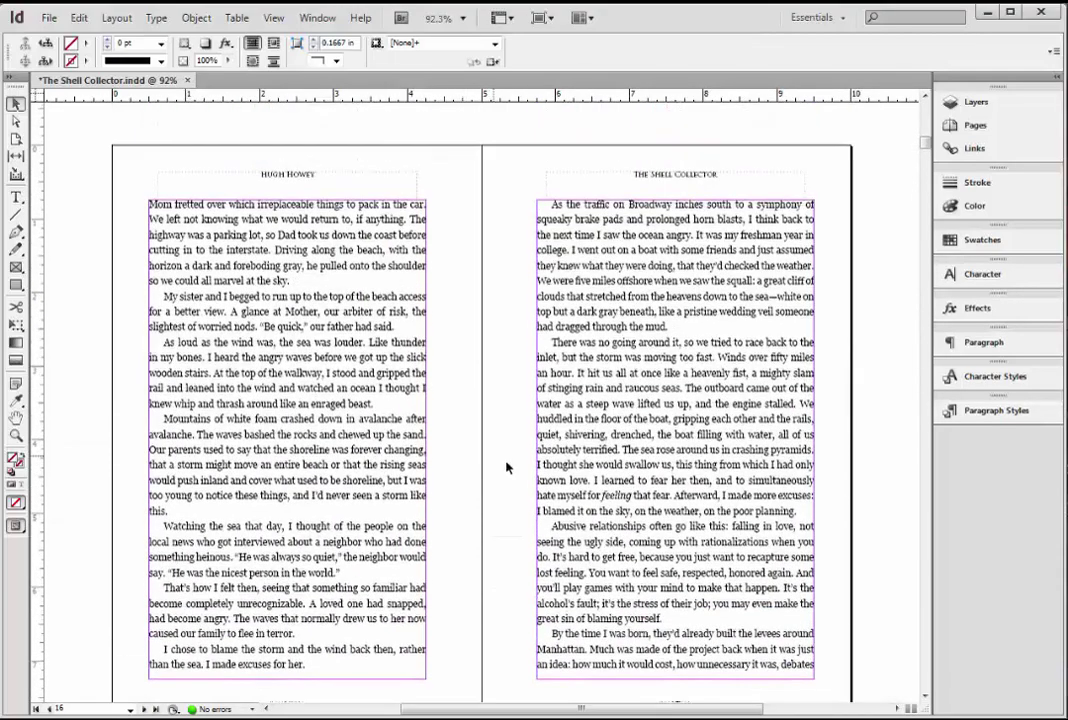
scroll(560, 333, up, 6)
Step: Bring the chapter 4 opening up to the start of the blank page 19
scroll(560, 333, down, 20)
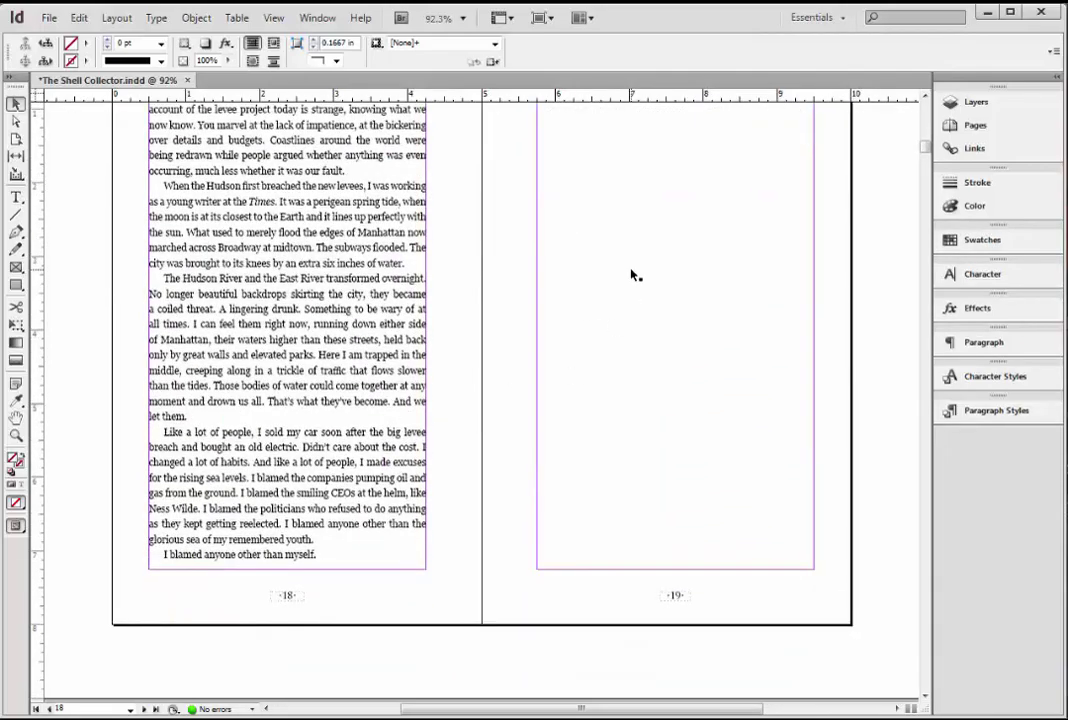
key(t)
scroll(631, 267, up, 3)
click(628, 265)
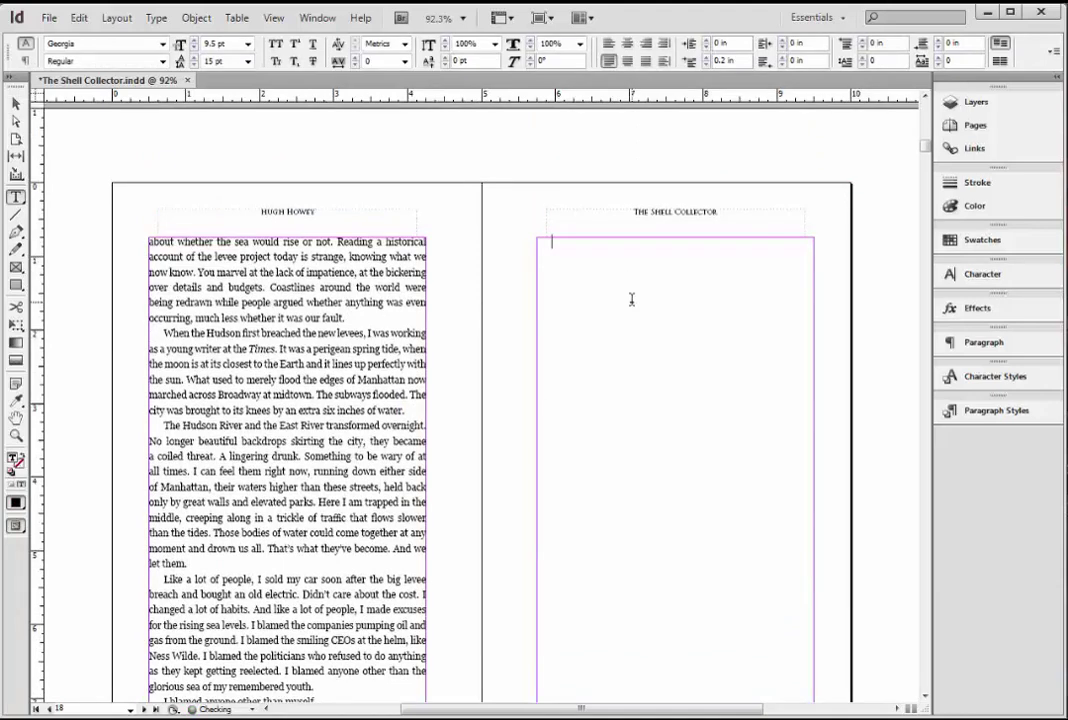
key(ctrl+v)
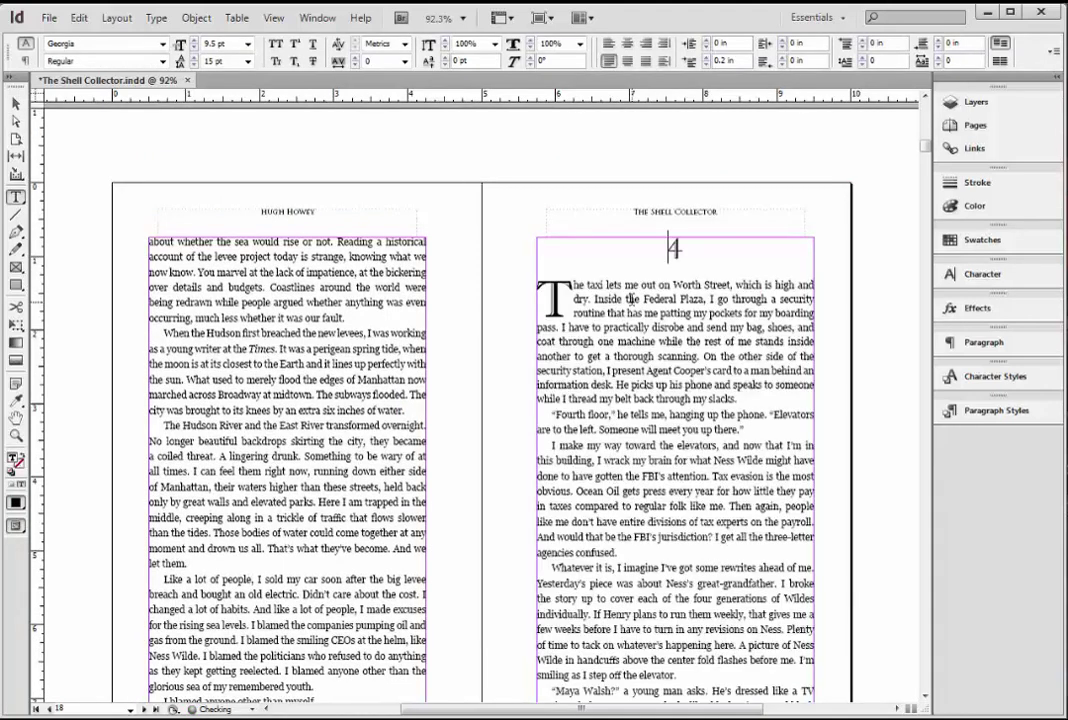
scroll(347, 428, down, 2)
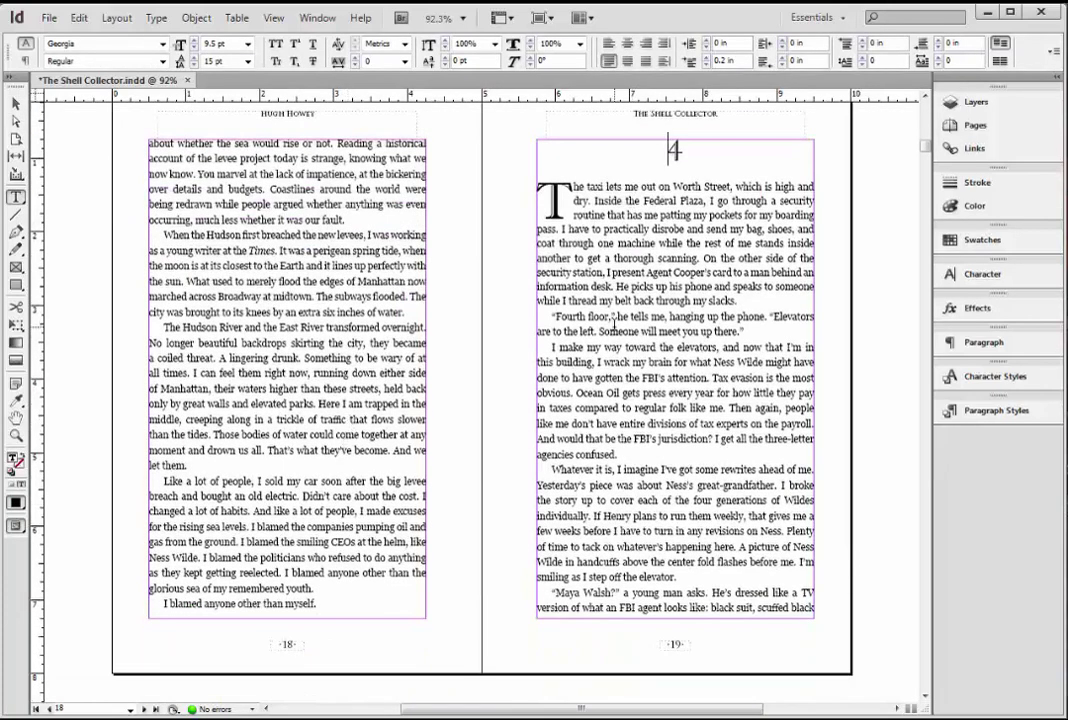
Step: Insert three blank lines above the chapter number 4 on page 19 and one blank line below it
scroll(614, 318, up, 1)
key(Return)
key(Return)
key(Return)
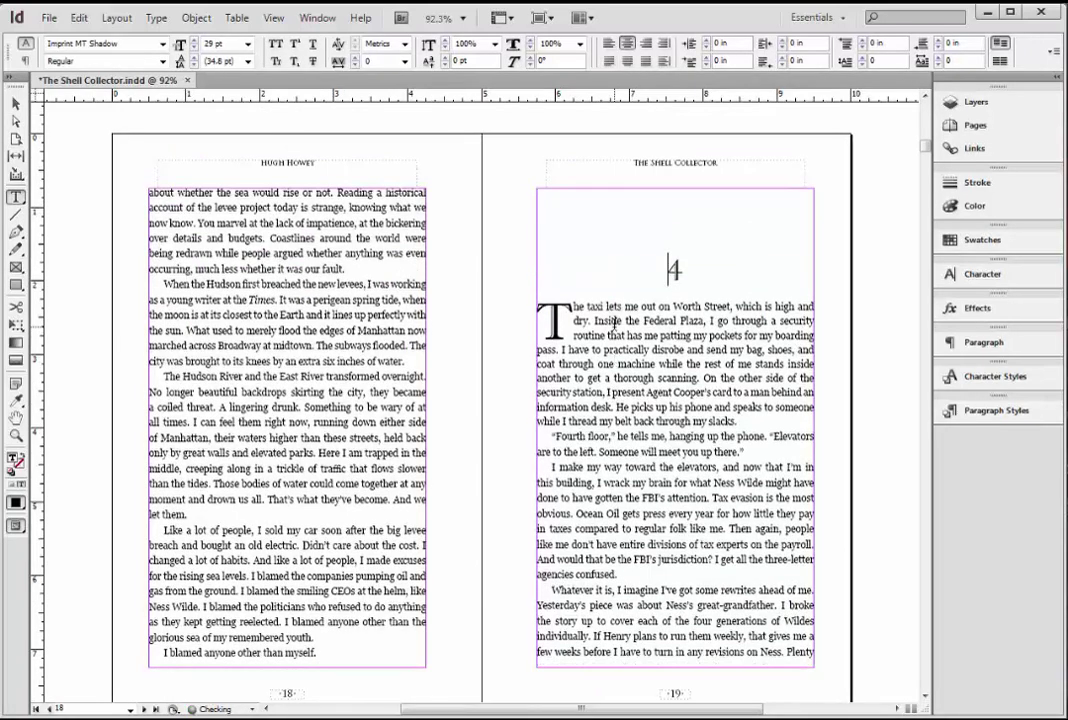
key(Down)
key(Return)
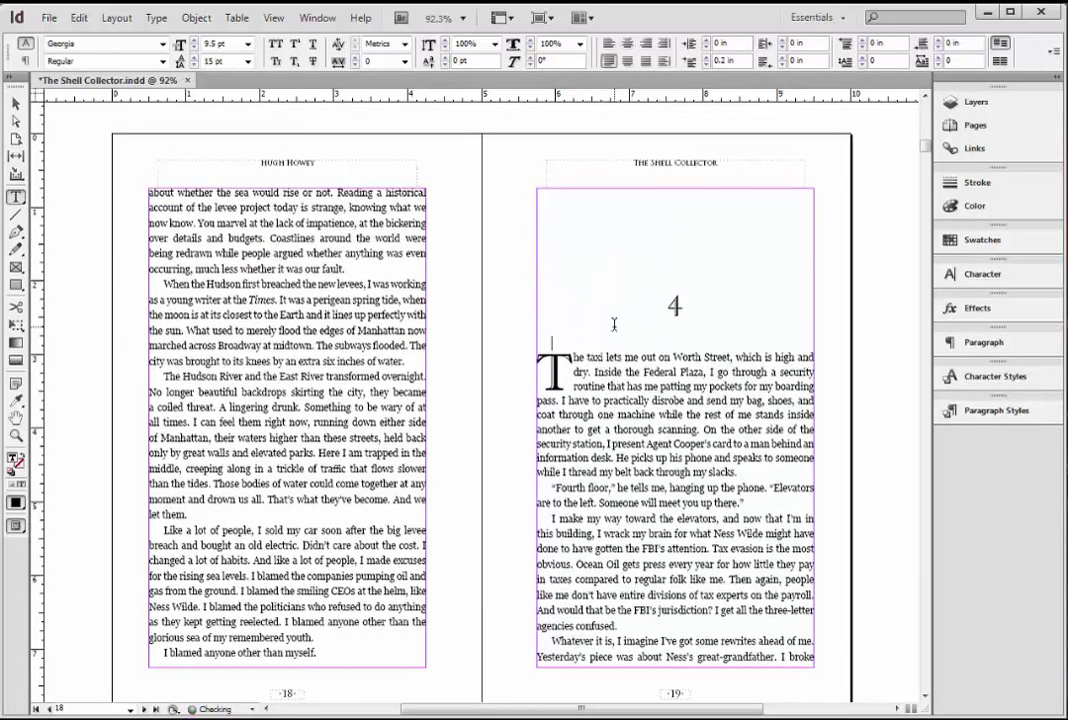
key(Up)
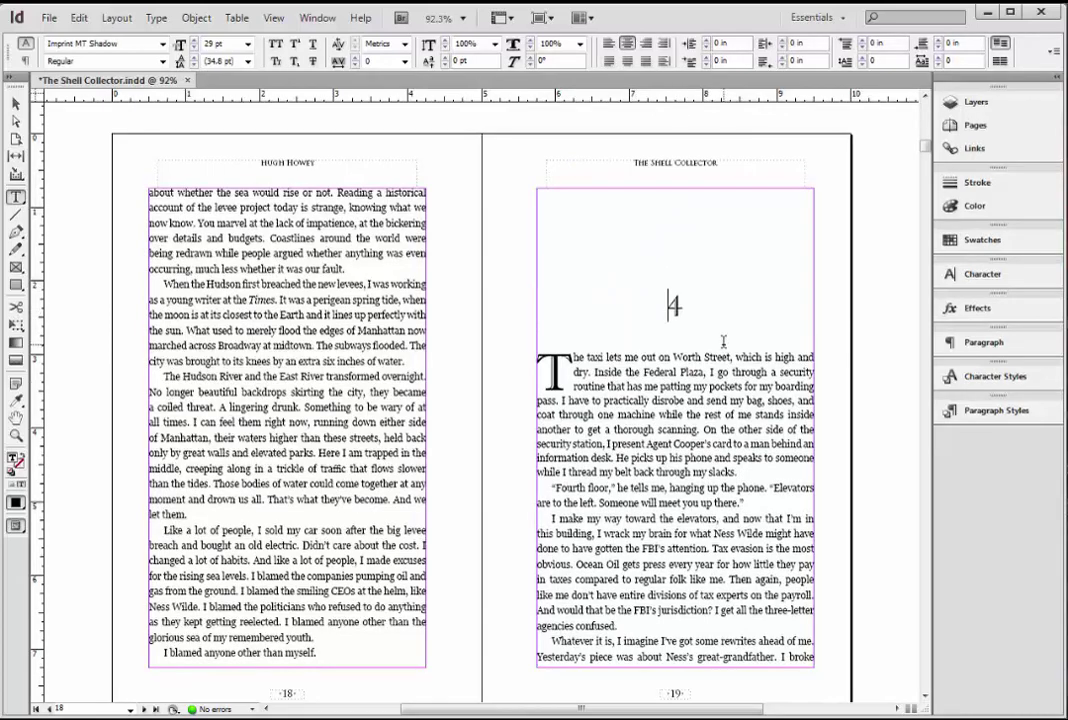
Step: Add a hyphen on each side of the chapter number 4 on page 19
text(-)
key(End)
text(-)
Step: Check the page breaks on pages 20 to 26 for stranded lines, highlighting the "I don't get it" line at the foot of page 25
scroll(645, 412, down, 8)
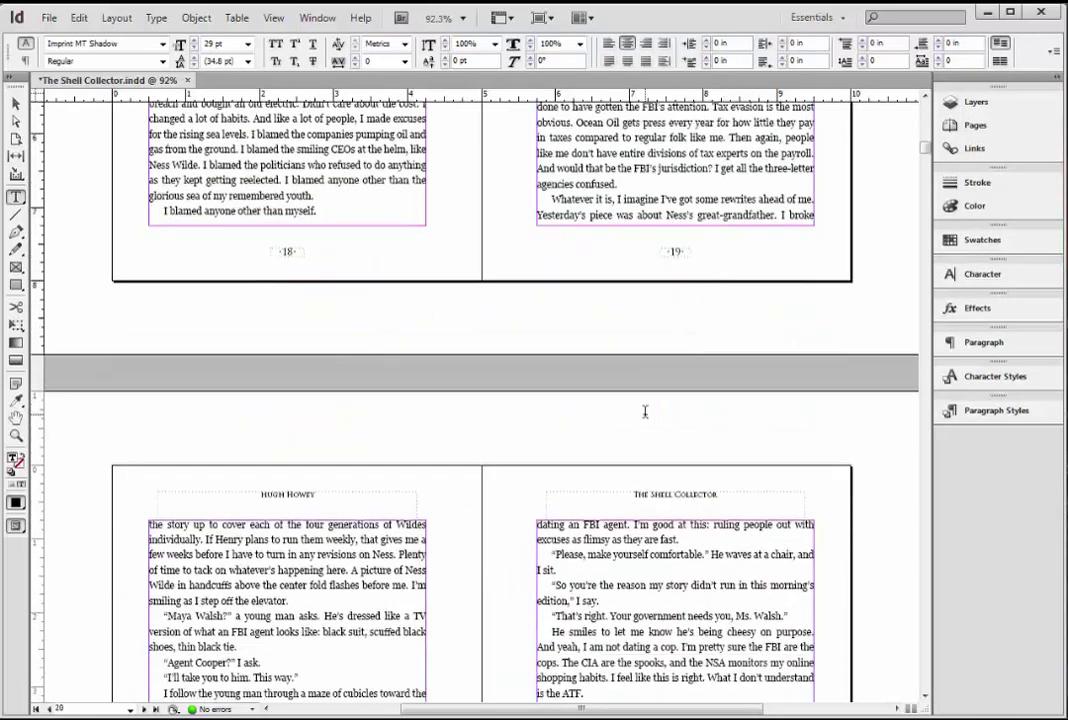
scroll(645, 412, down, 8)
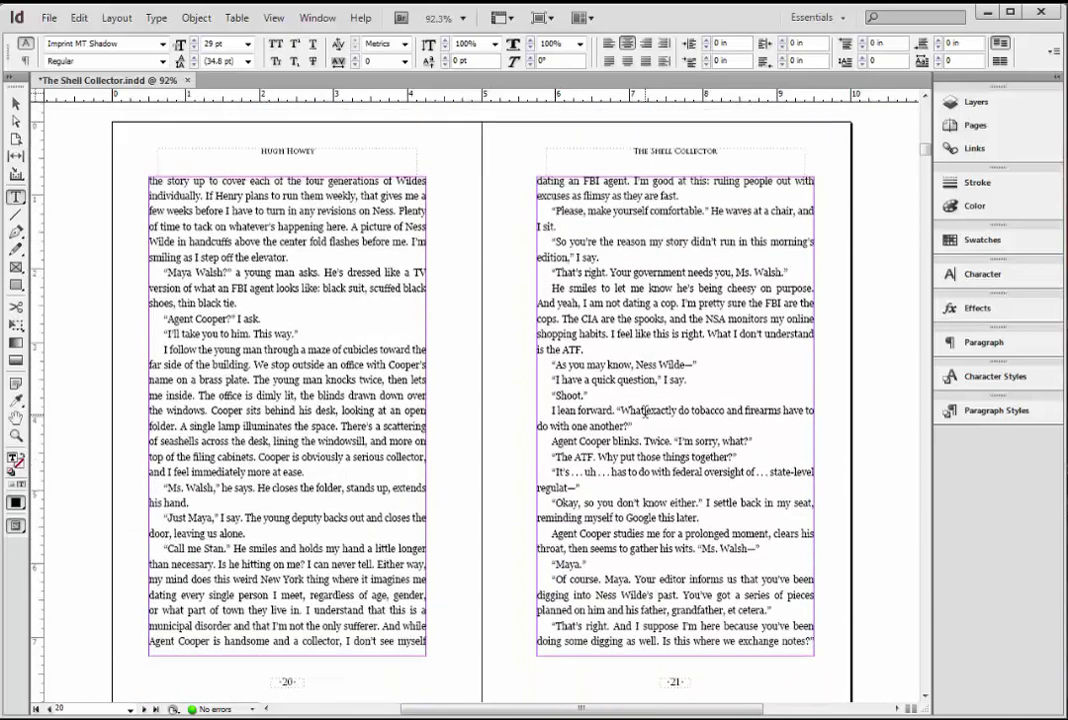
scroll(645, 413, down, 8)
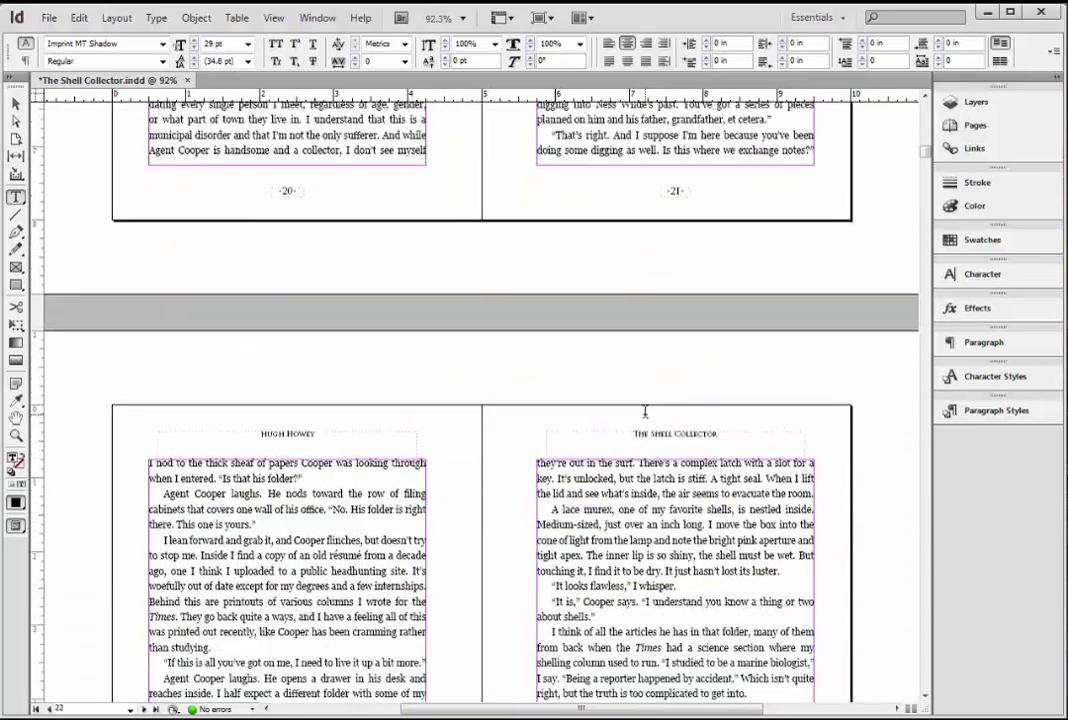
scroll(637, 431, down, 1)
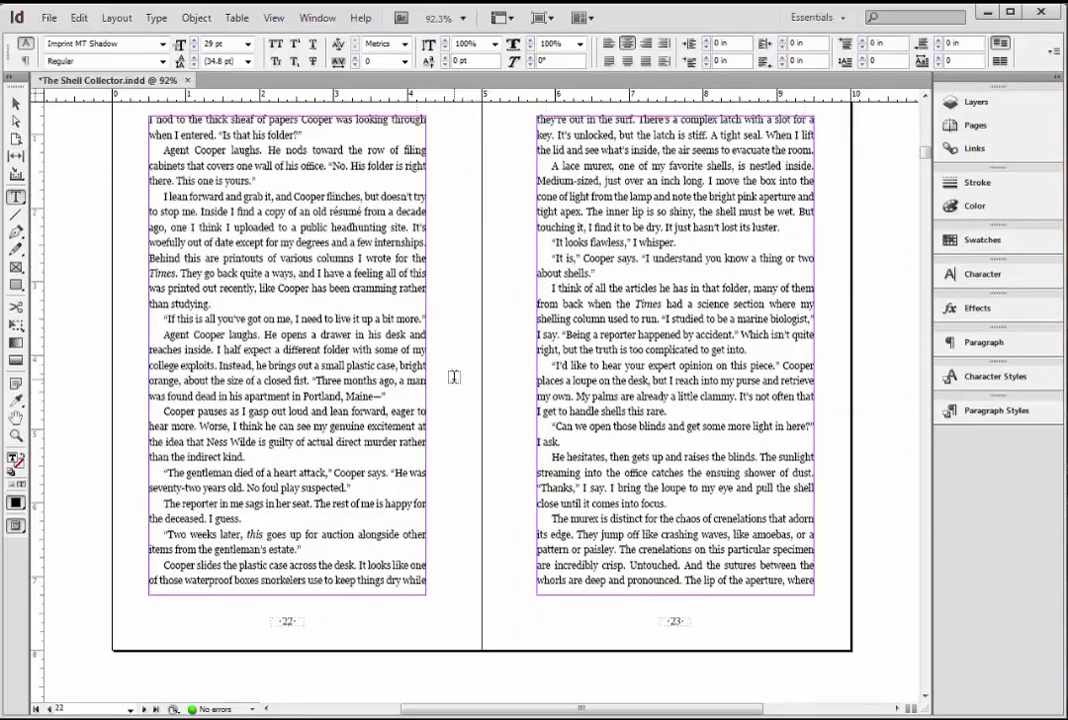
scroll(453, 374, up, 1)
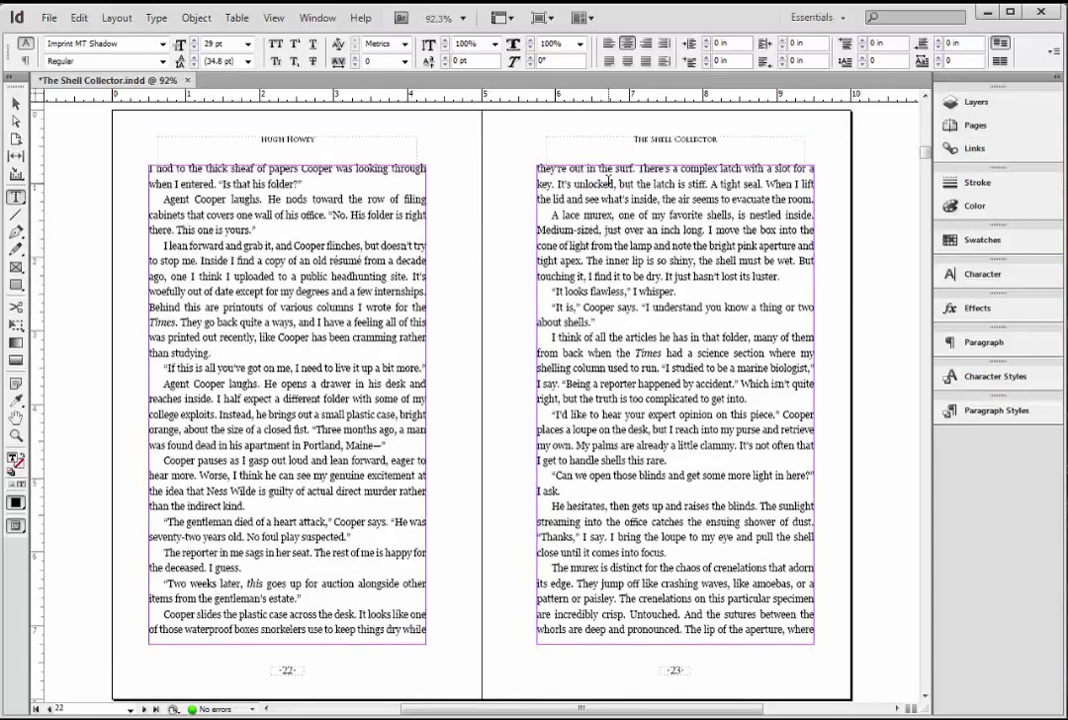
scroll(578, 432, down, 16)
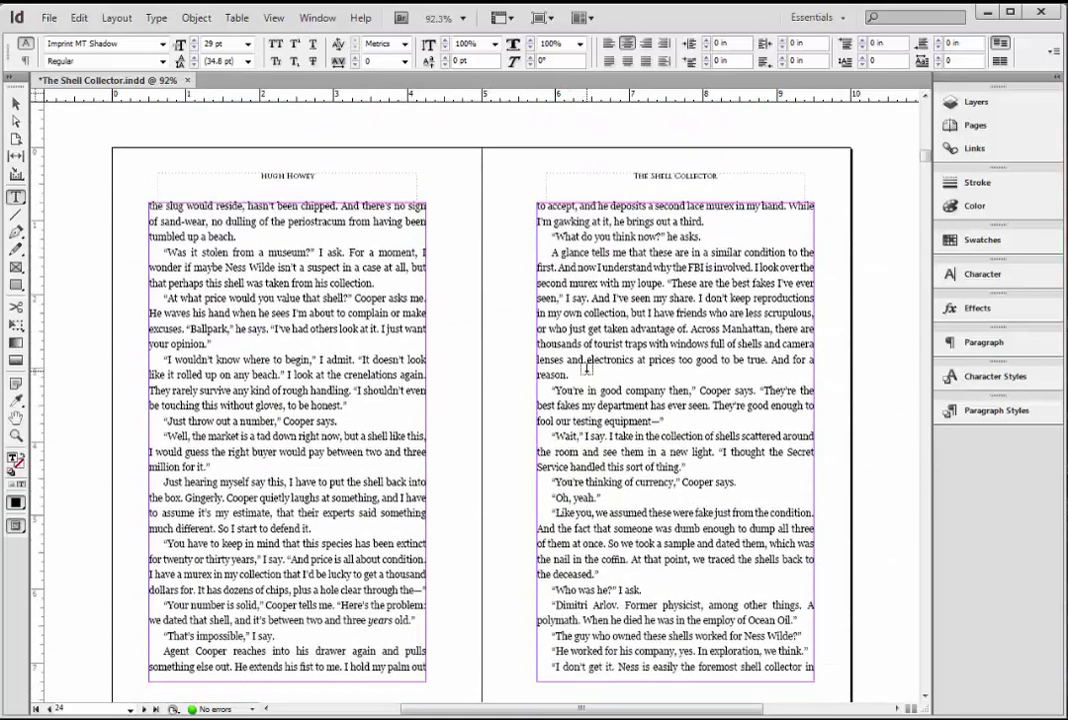
scroll(649, 516, down, 1)
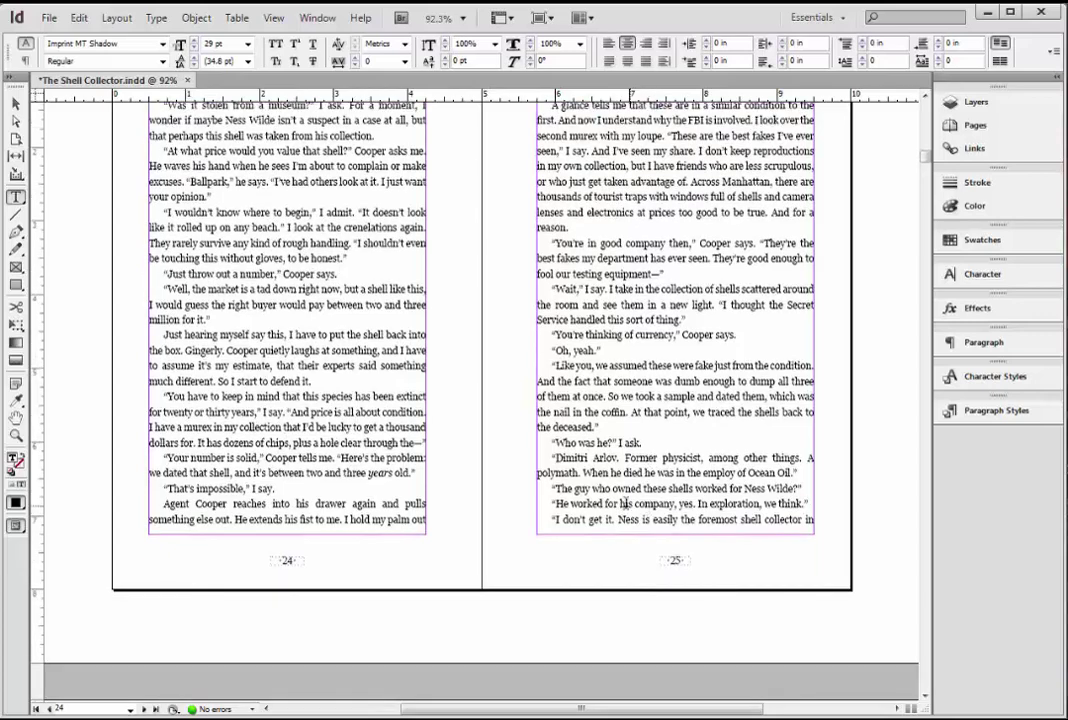
triple_click(566, 516)
scroll(684, 451, down, 3)
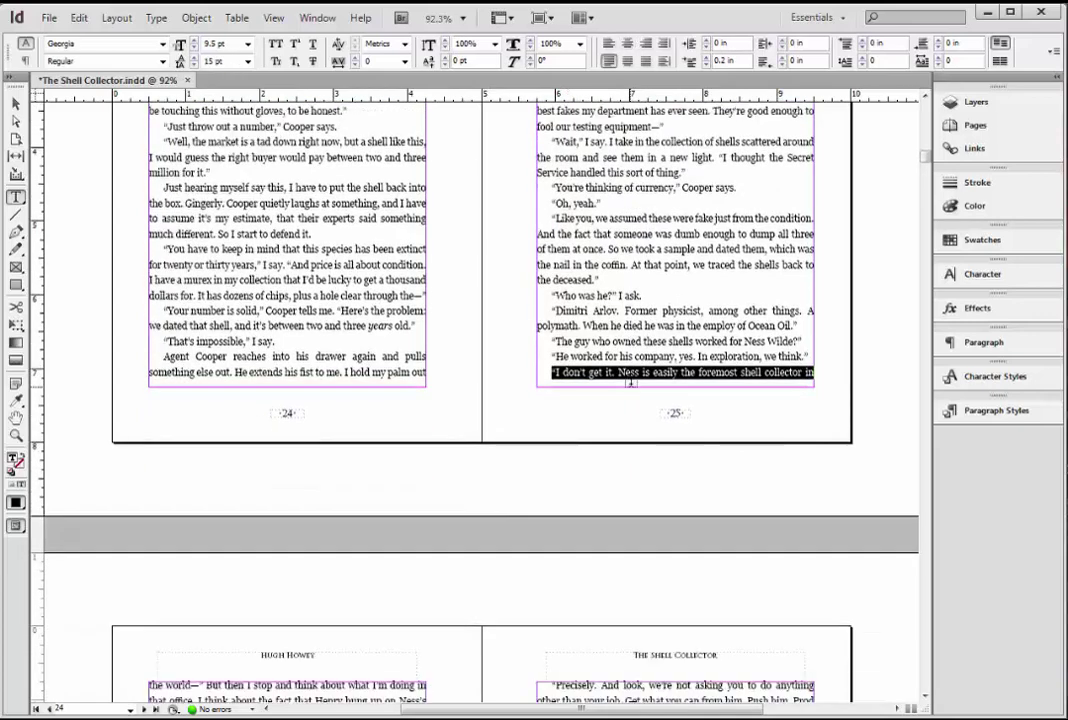
scroll(666, 290, up, 4)
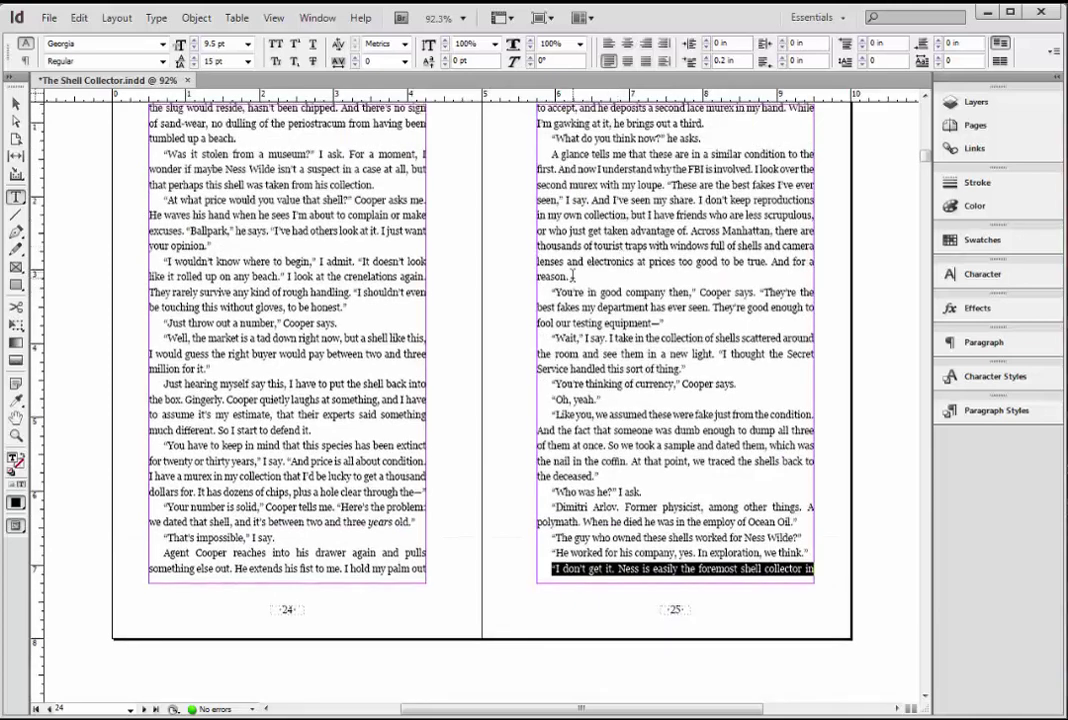
Step: Set the tracking of page 25's "A glance tells me" paragraph to -20 and check its spacing
drag(572, 276, 525, 153)
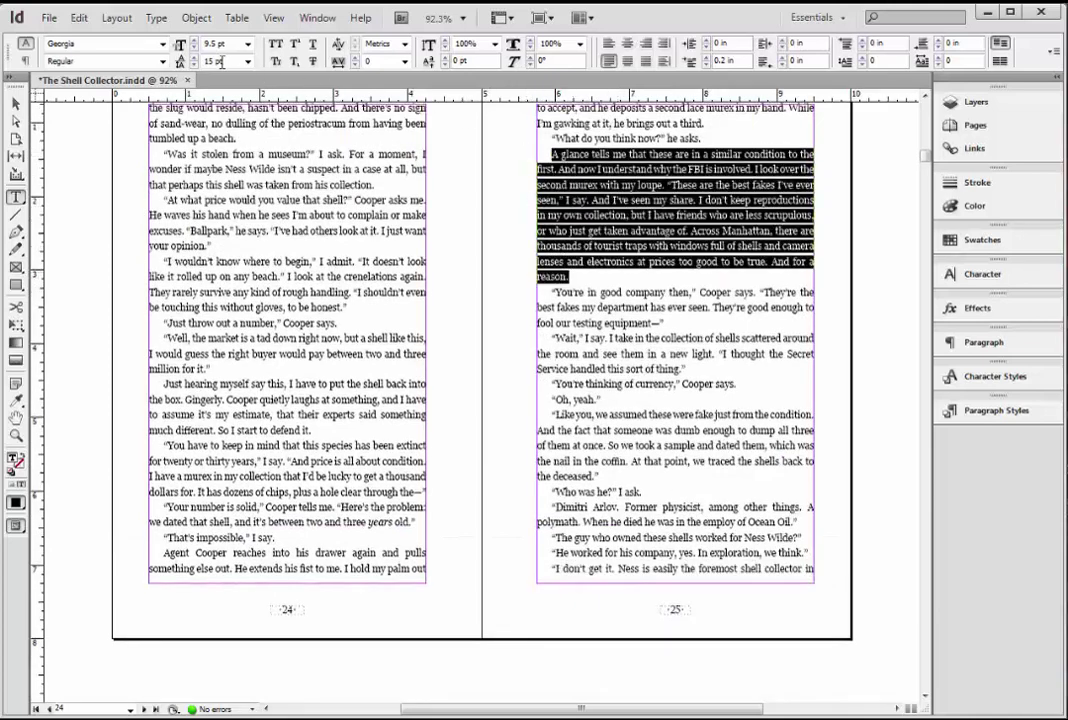
click(354, 64)
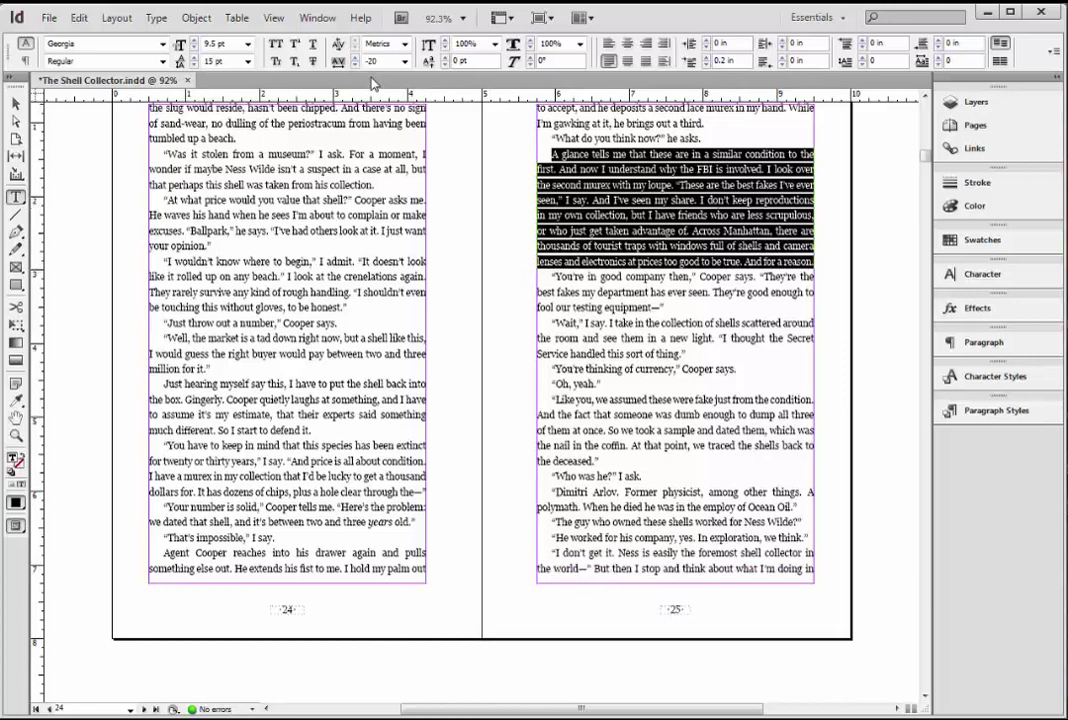
click(548, 155)
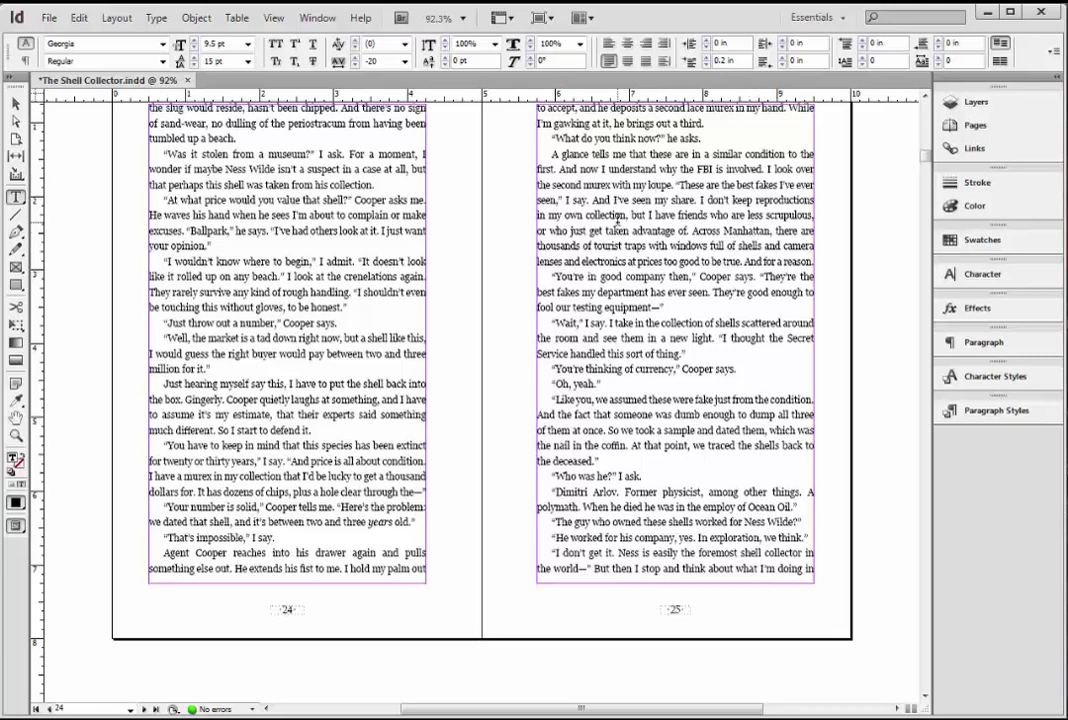
drag(781, 260, 591, 168)
click(593, 253)
Step: Set the tracking to 30 for the "I don't get it" paragraph running from page 25 to 26, to push page 26's stranded "Precisely" line onward
scroll(670, 568, down, 10)
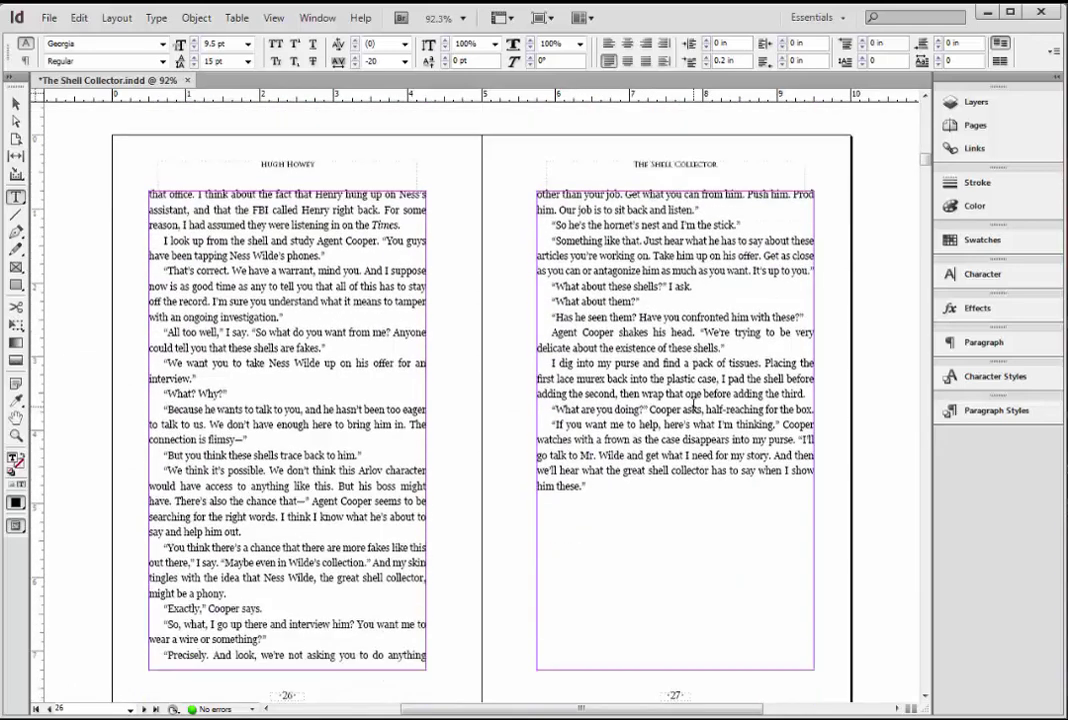
scroll(694, 402, down, 3)
scroll(693, 404, up, 2)
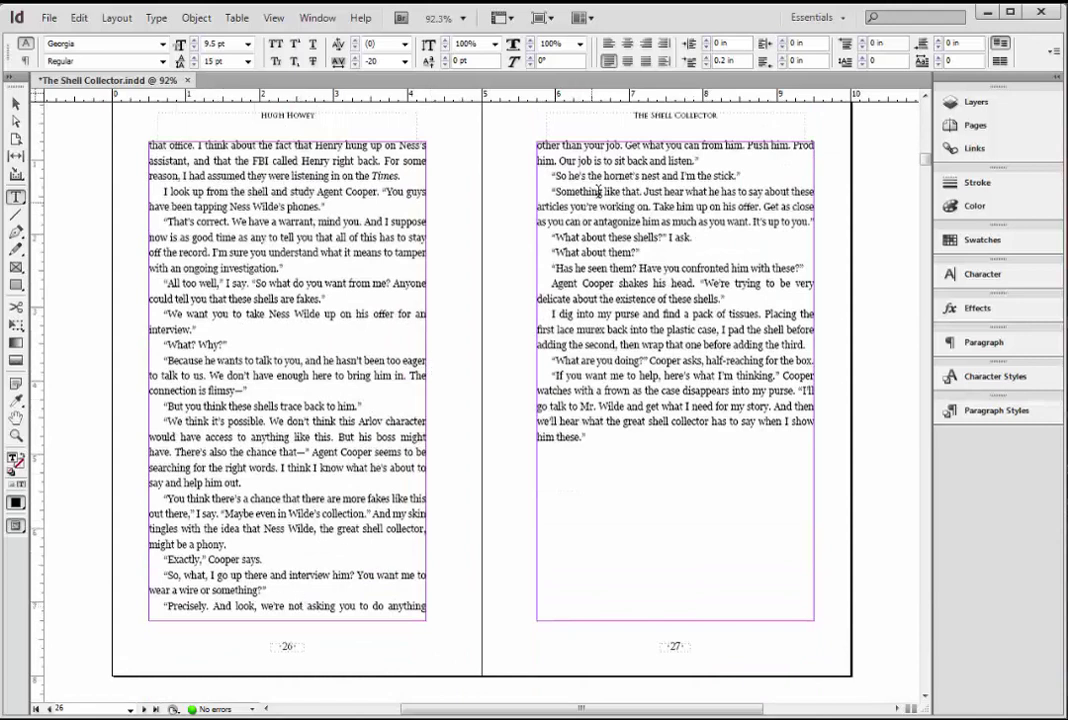
click(249, 607)
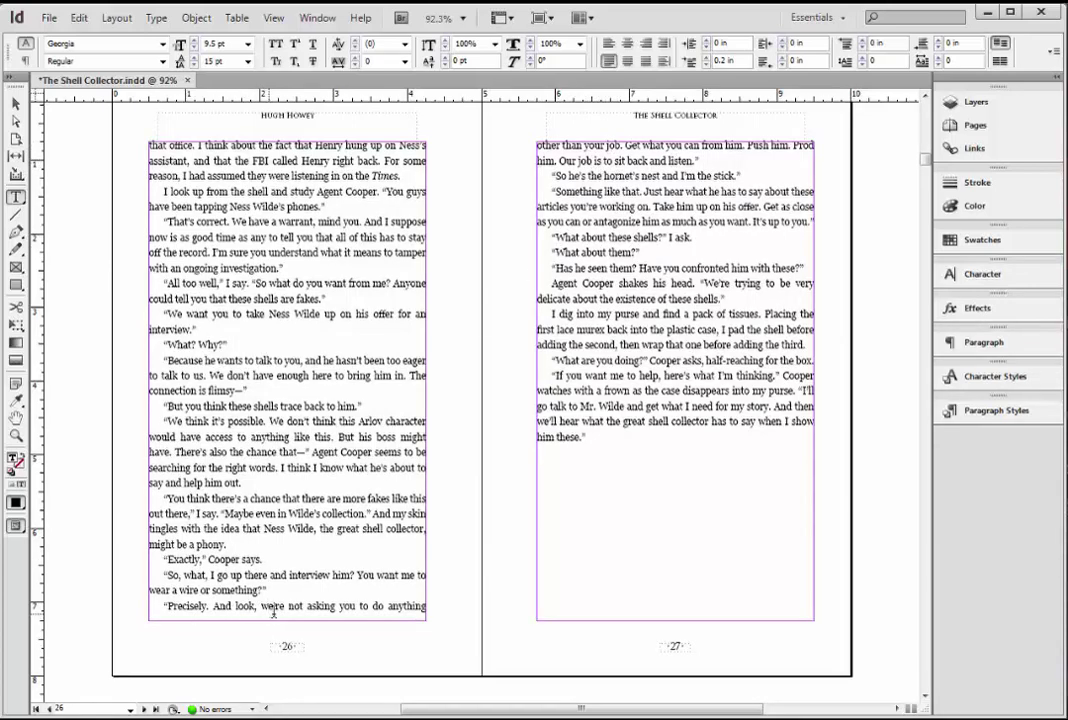
scroll(323, 541, up, 5)
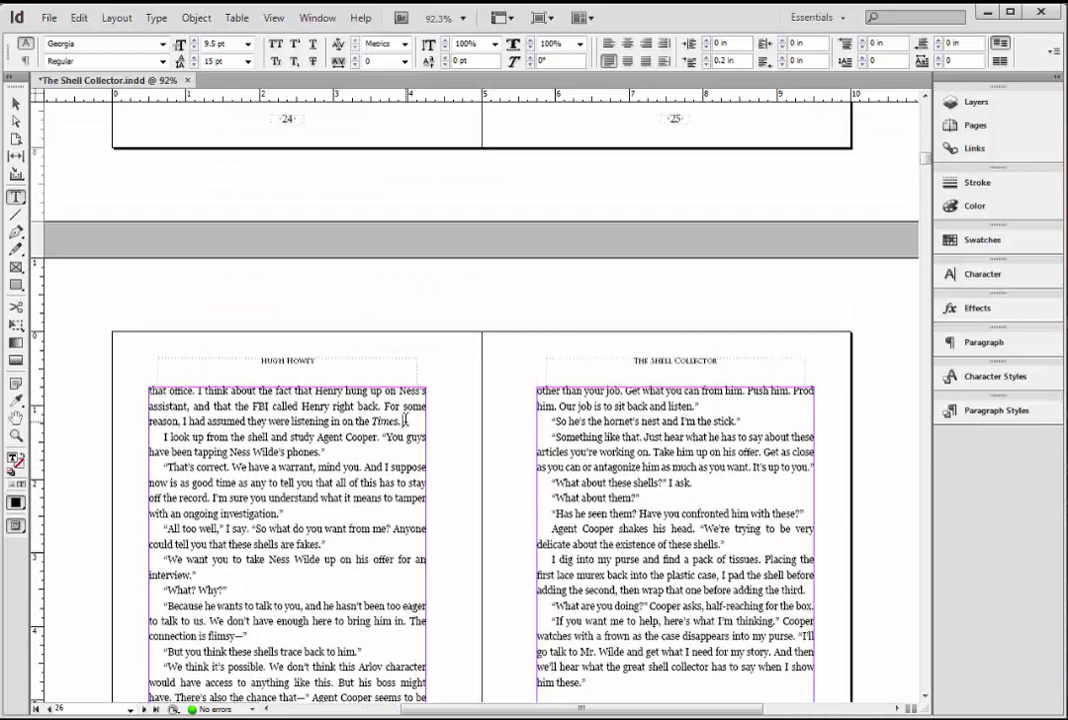
scroll(403, 420, up, 2)
scroll(403, 420, up, 1)
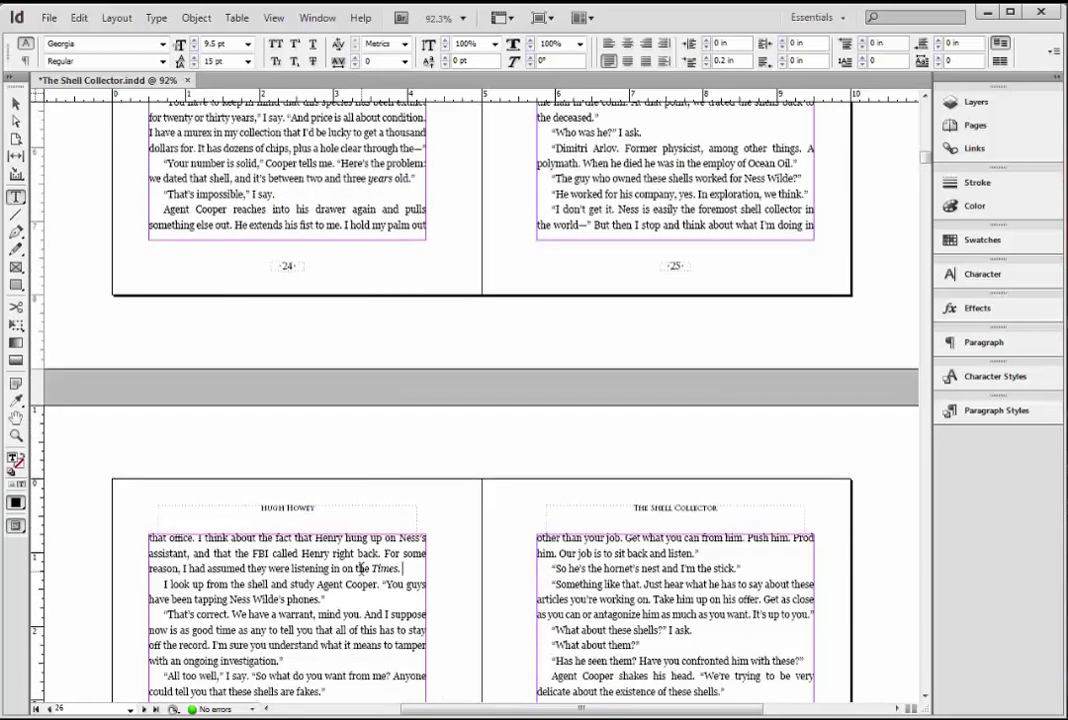
shift+click(554, 209)
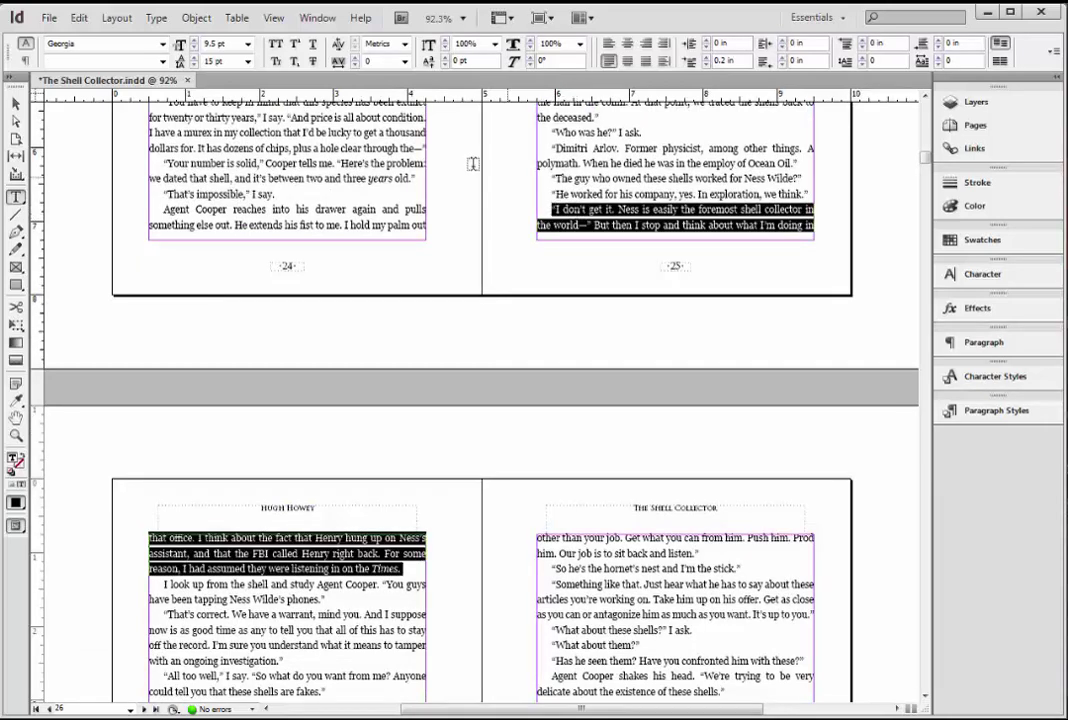
click(356, 57)
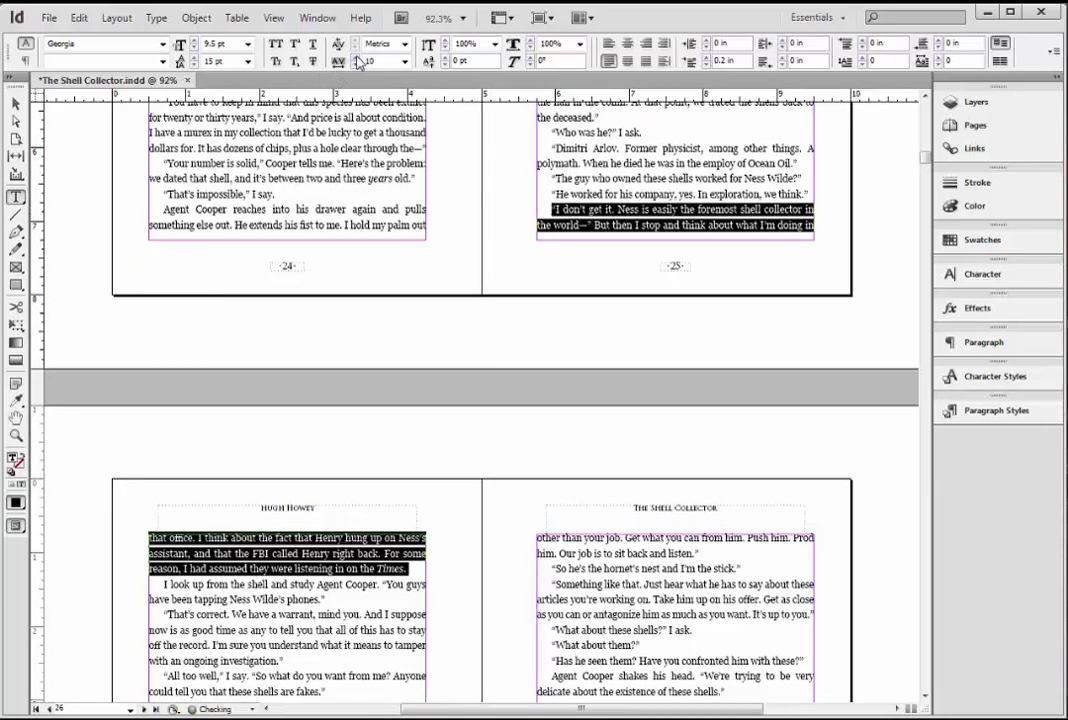
click(357, 63)
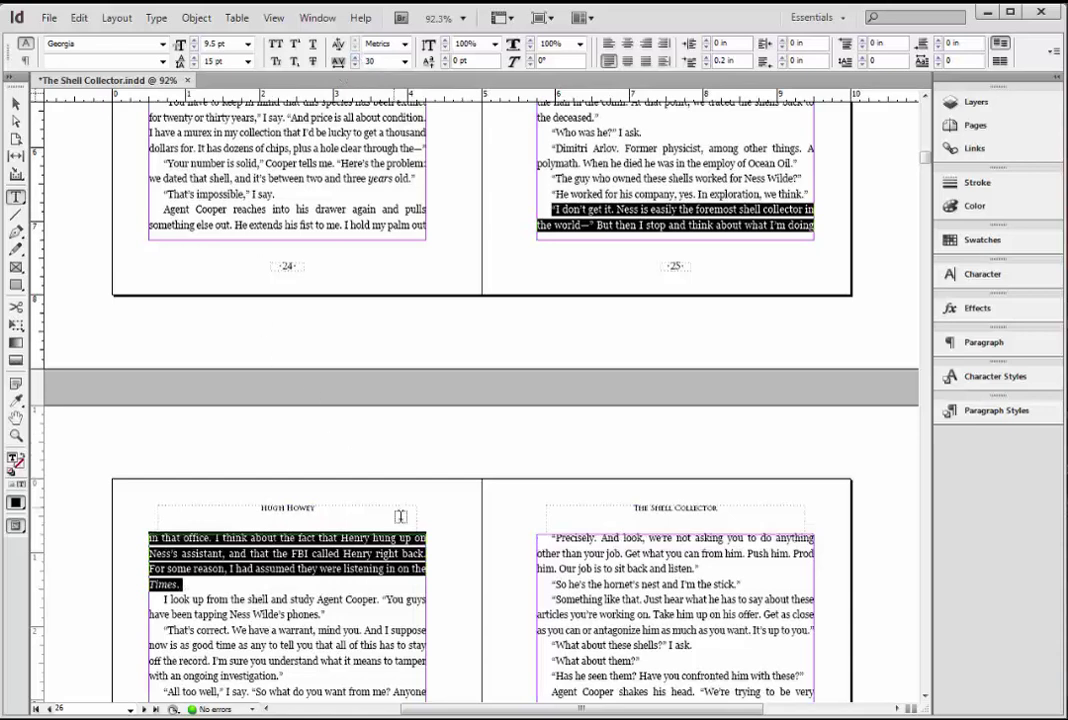
Step: Examine the letter spacing of the "I don't get it" paragraph at the foot of page 25 and the head of page 26
click(576, 300)
click(667, 210)
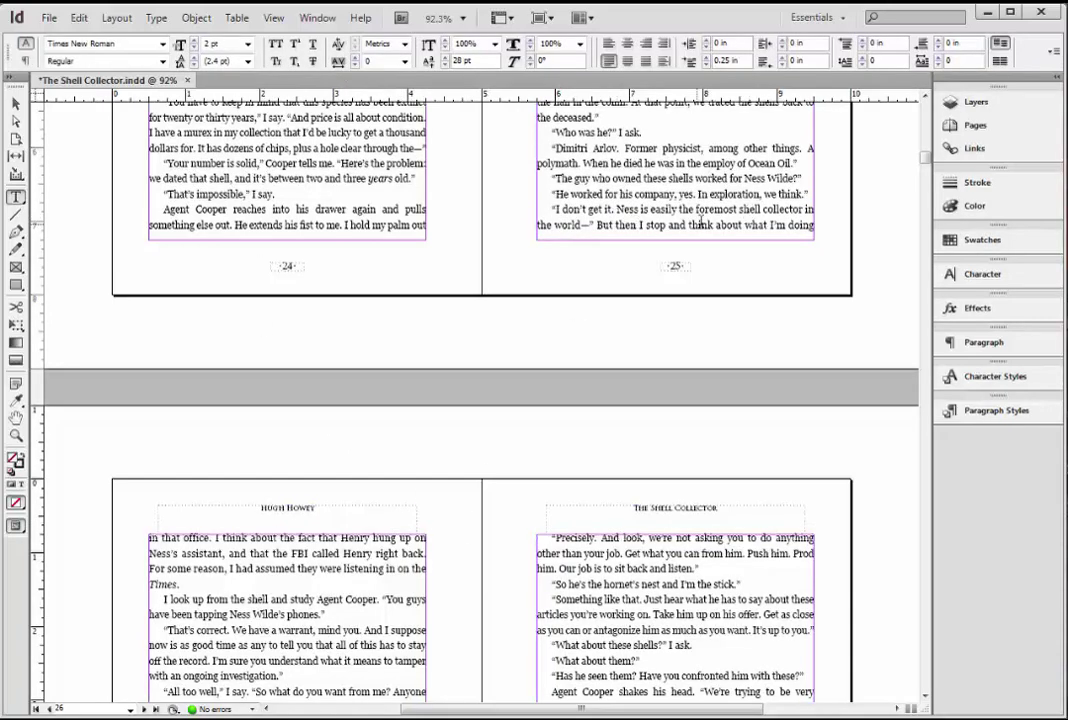
drag(721, 225, 770, 225)
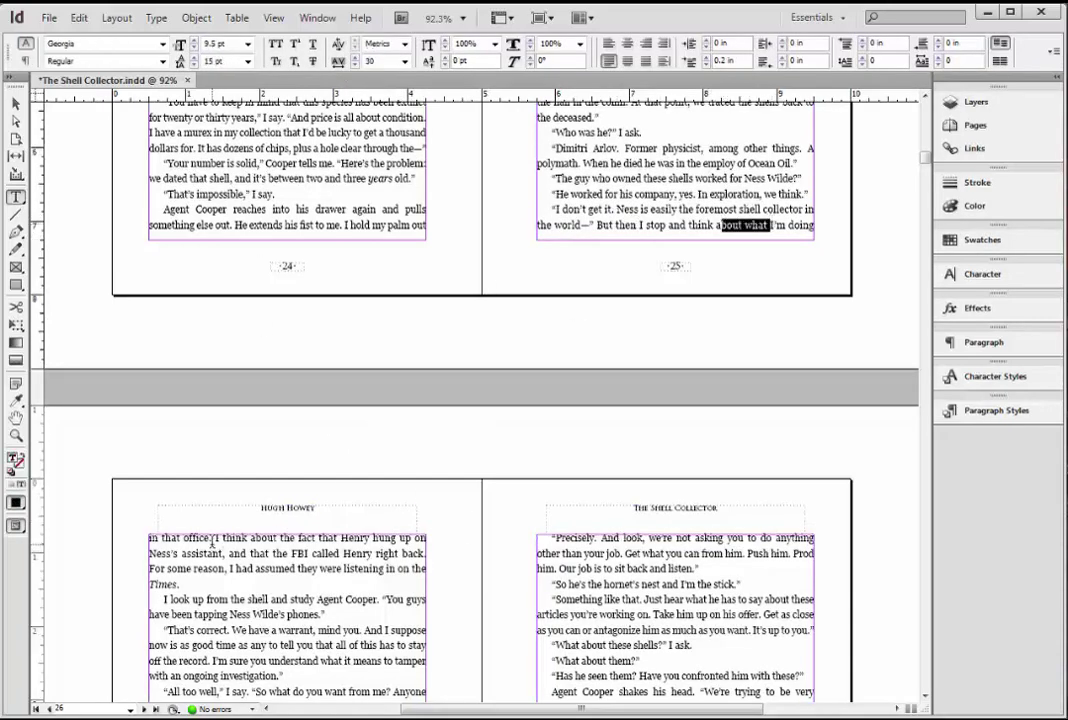
drag(212, 540, 278, 553)
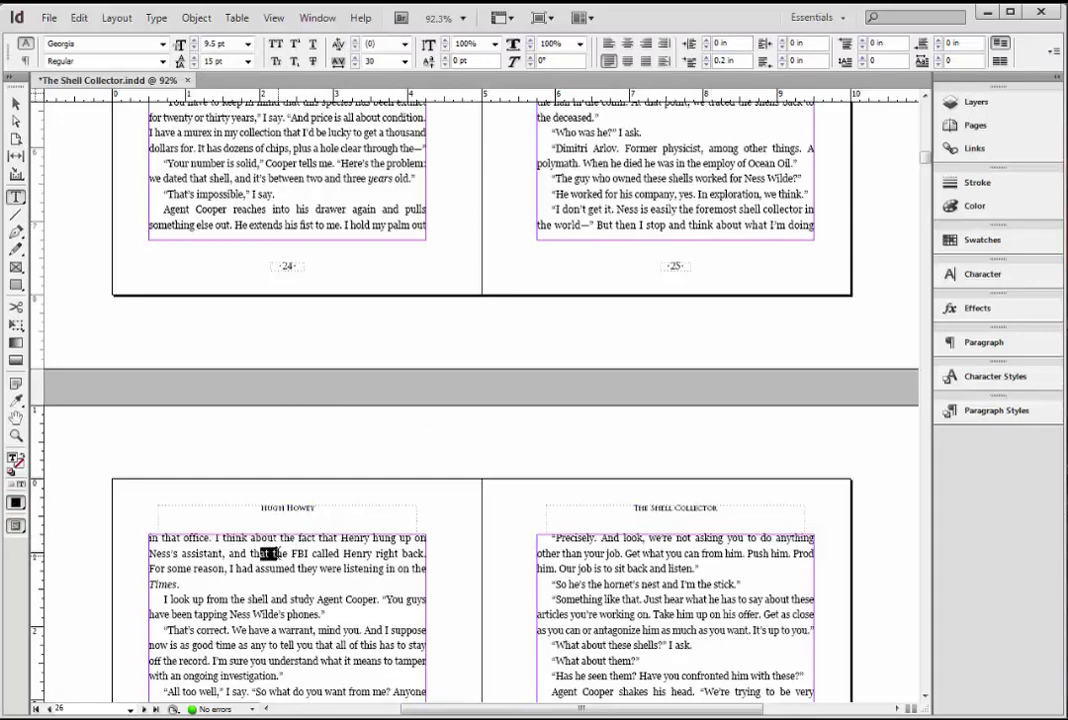
Step: Check pages 26 and 27 for stranded lines through to the end of the chapter
scroll(336, 455, down, 5)
key(Right)
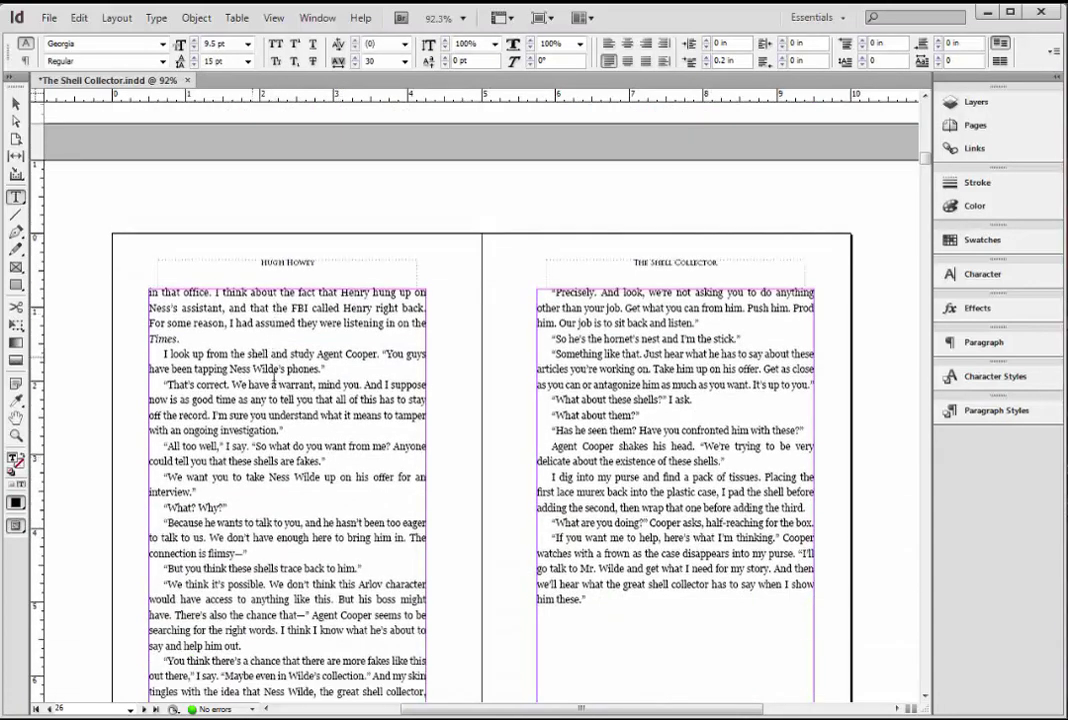
scroll(318, 340, down, 3)
scroll(331, 380, up, 1)
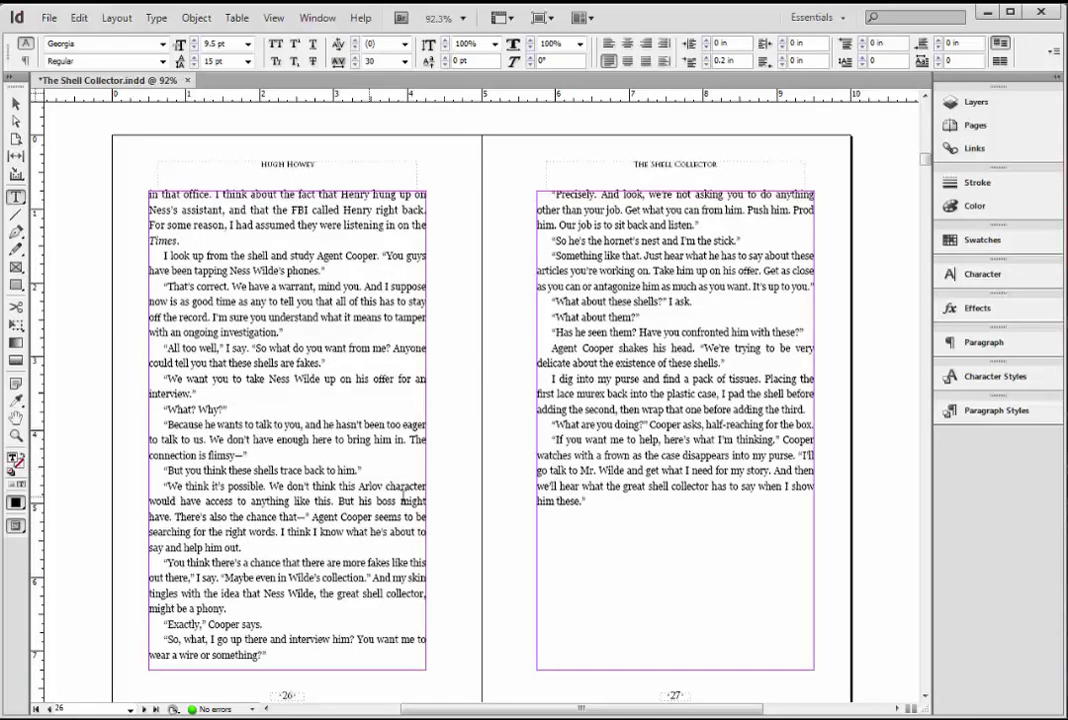
scroll(648, 340, down, 9)
scroll(648, 340, down, 1)
scroll(648, 340, up, 20)
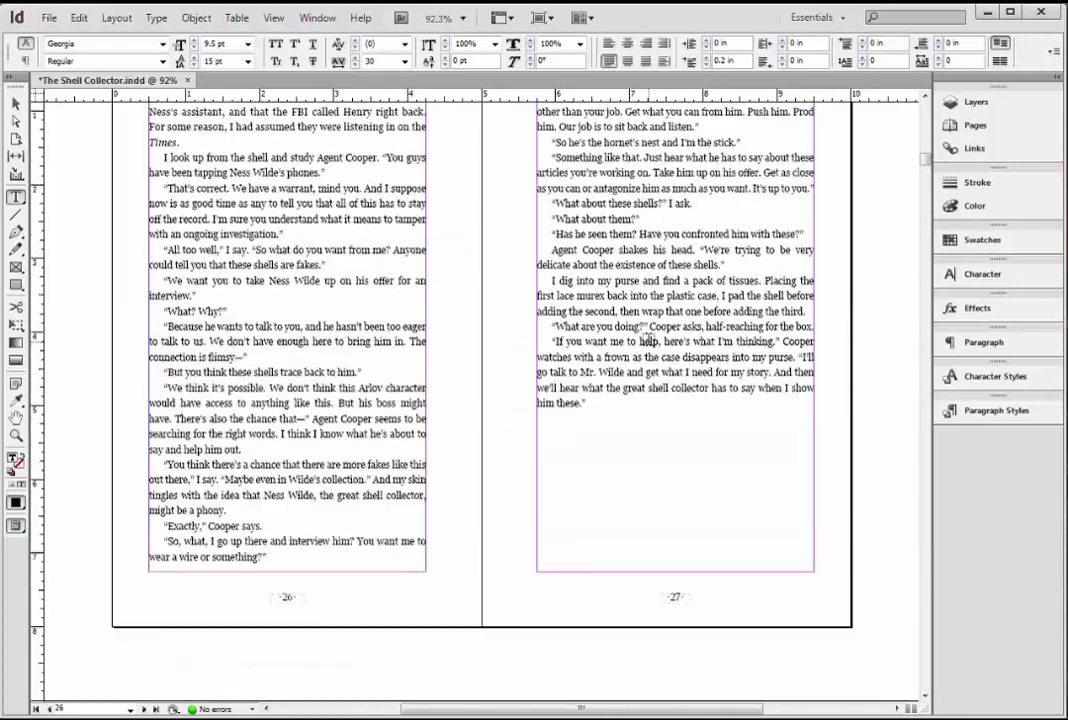
Step: Review the earlier chapter openings back to page 5, checking chapter 1's number heading and drop-cap paragraph
scroll(648, 340, up, 20)
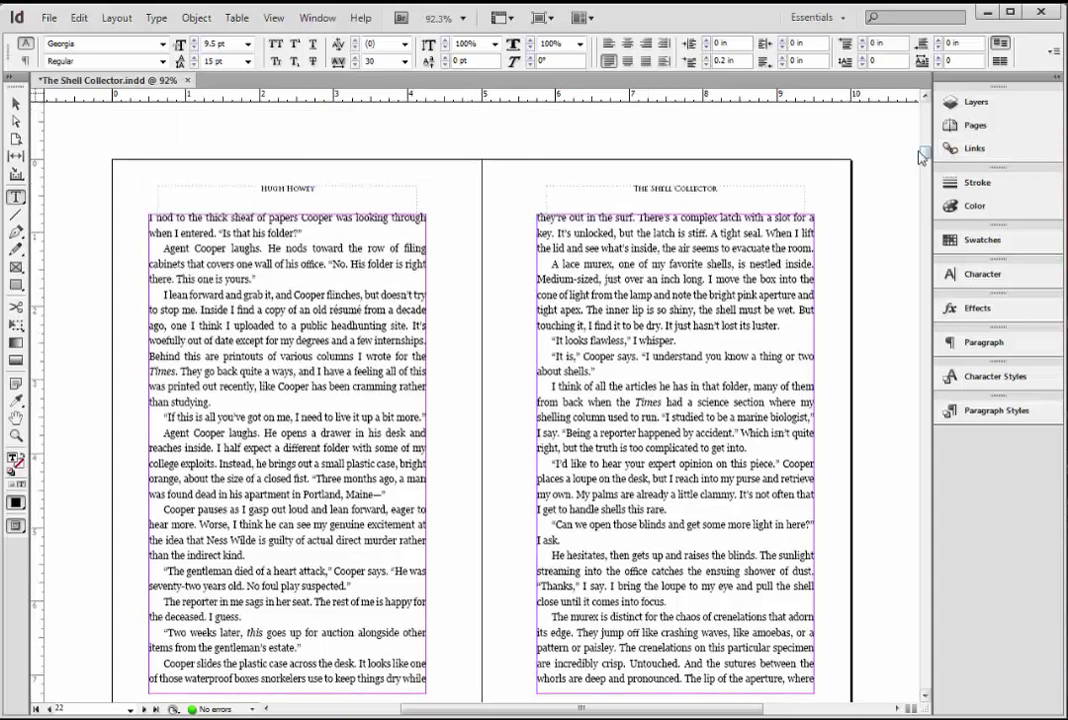
drag(924, 157, 924, 138)
scroll(753, 374, up, 15)
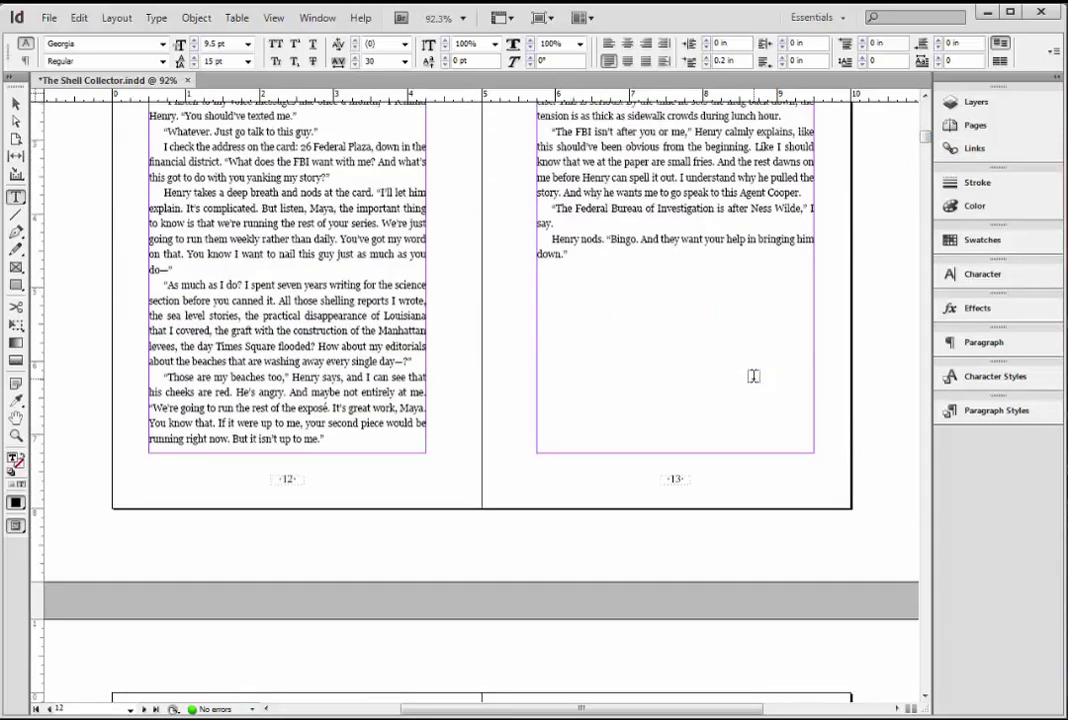
scroll(530, 345, up, 10)
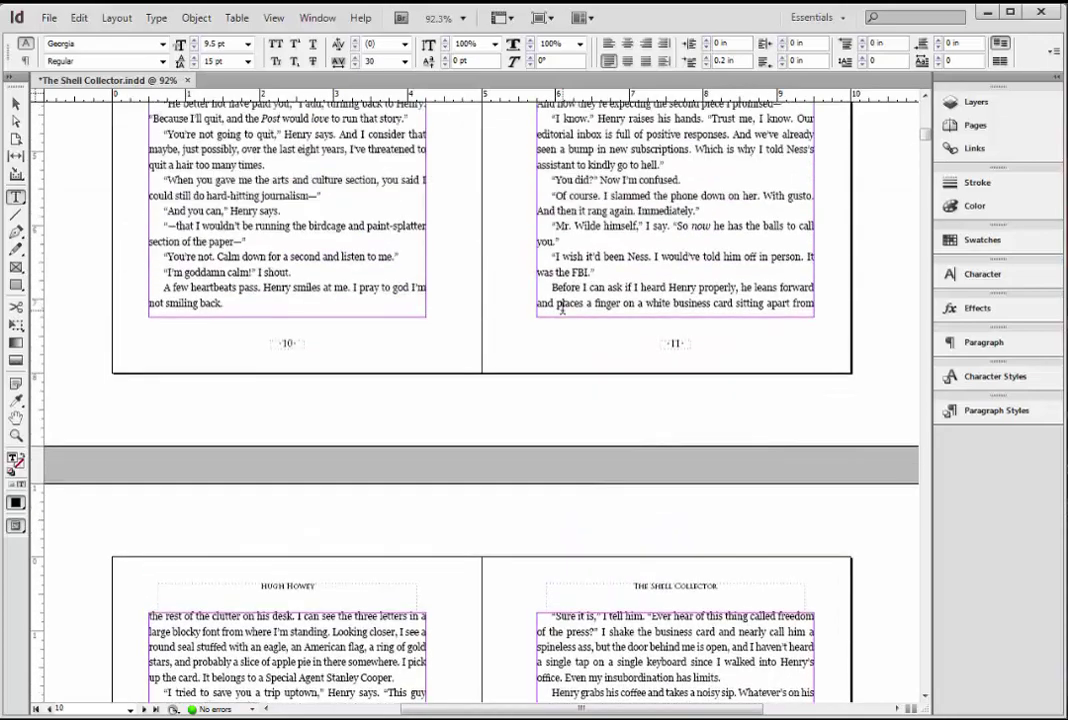
scroll(563, 307, up, 20)
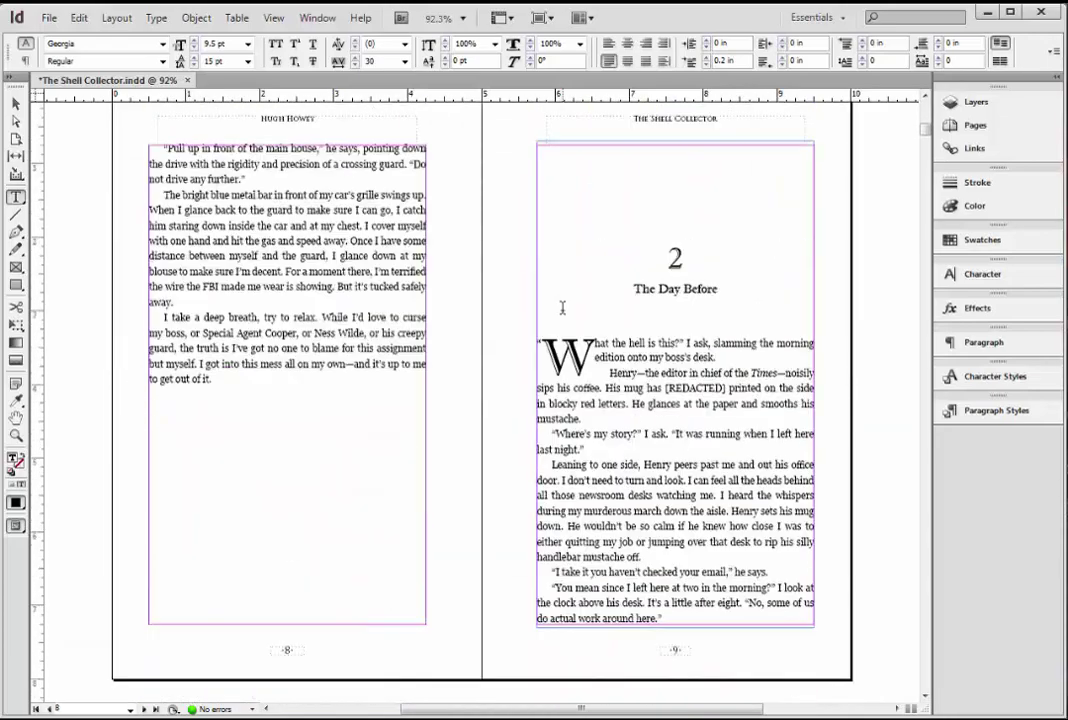
scroll(563, 307, up, 15)
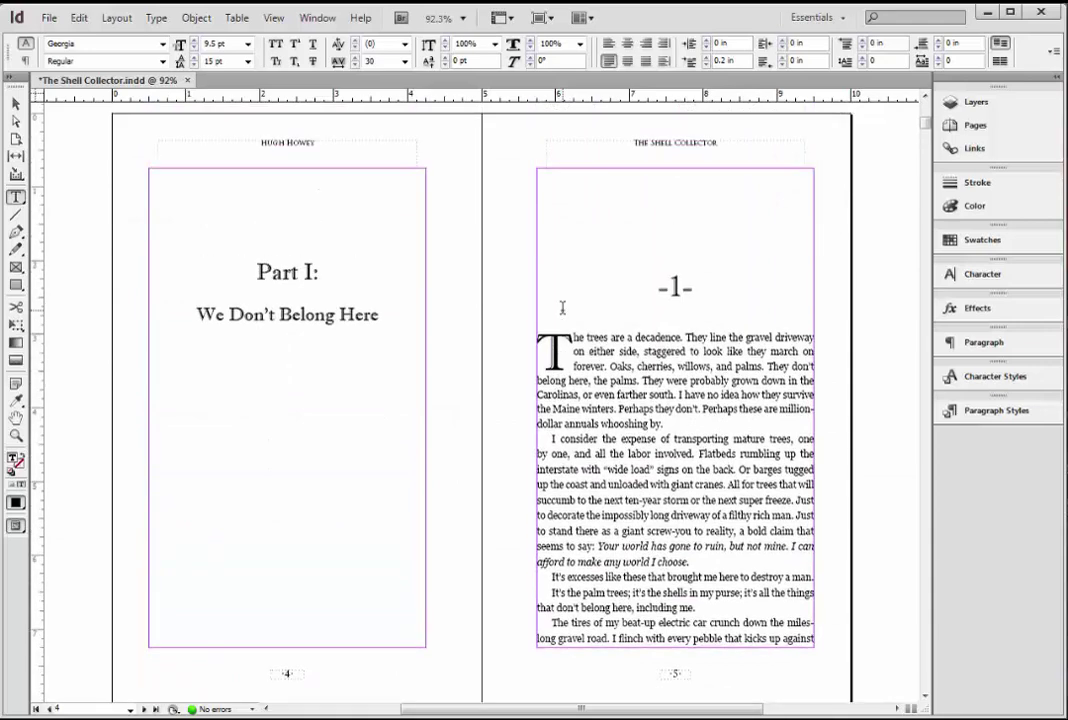
scroll(563, 307, down, 1)
click(659, 288)
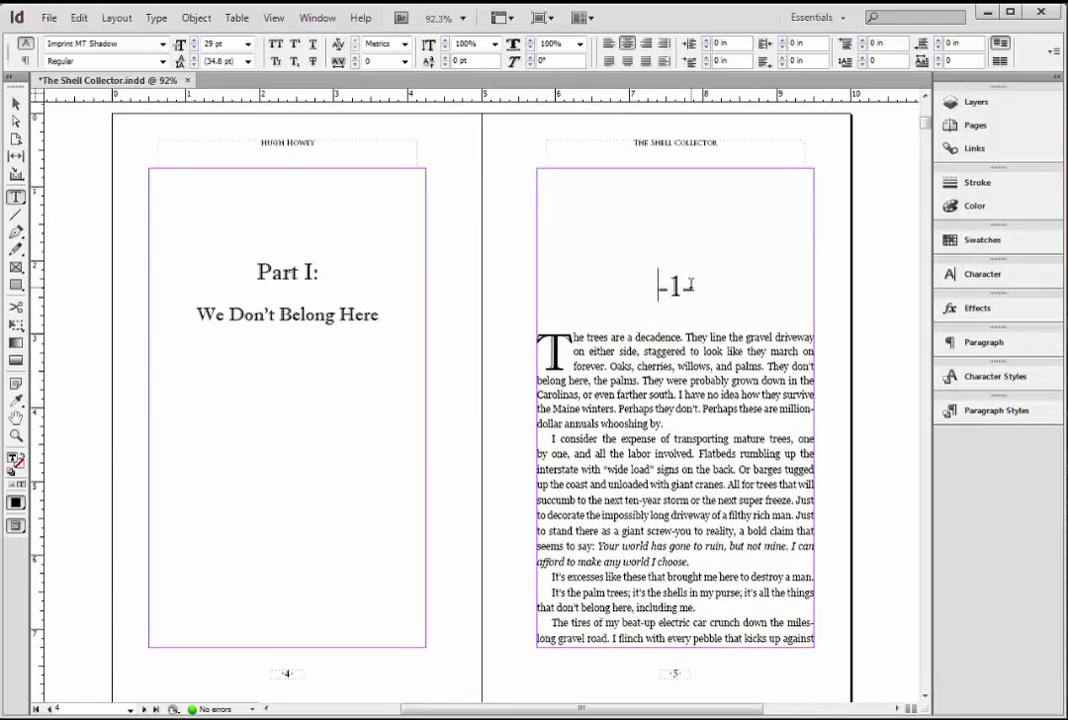
click(604, 350)
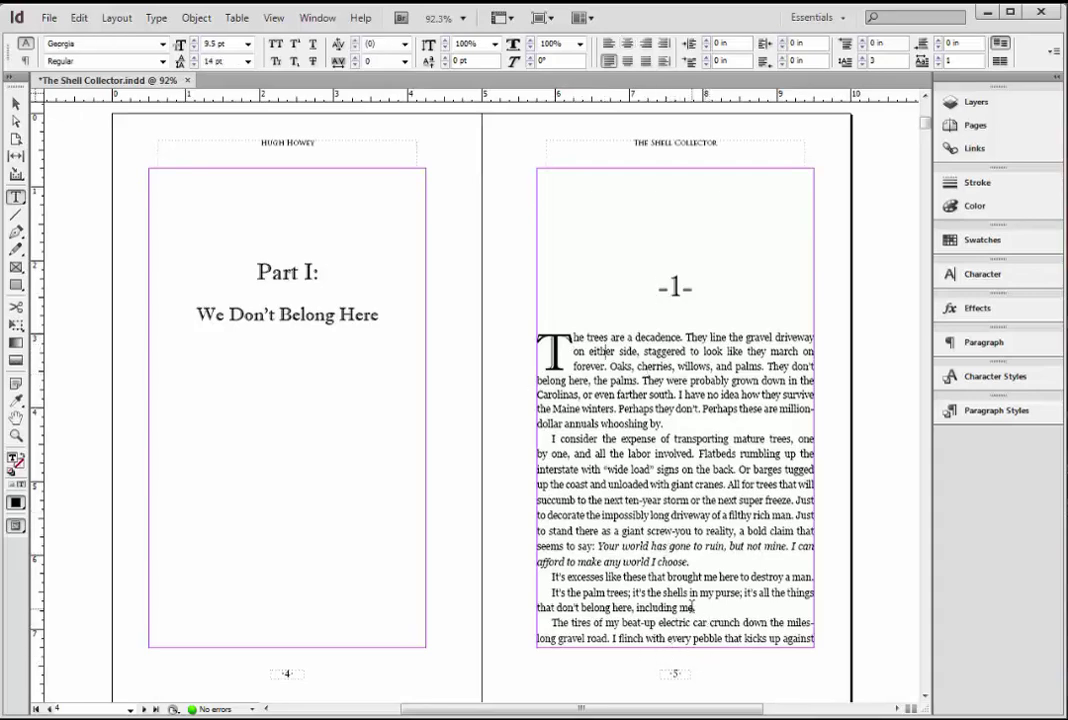
scroll(604, 530, down, 1)
scroll(604, 530, down, 6)
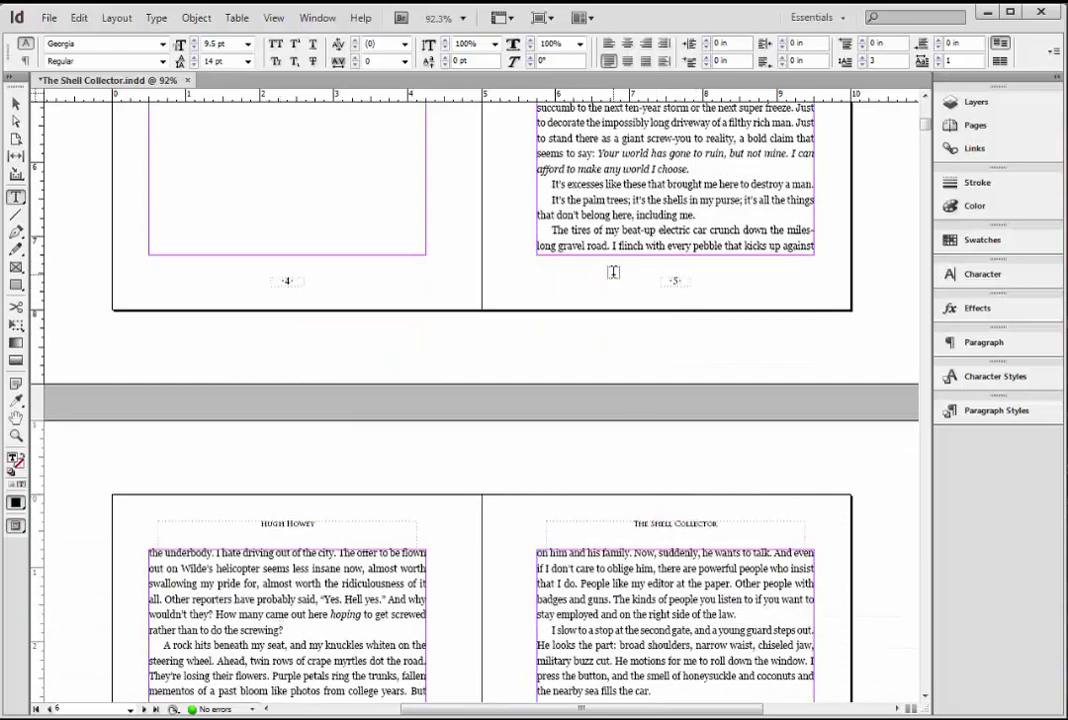
scroll(614, 272, up, 4)
scroll(614, 272, up, 5)
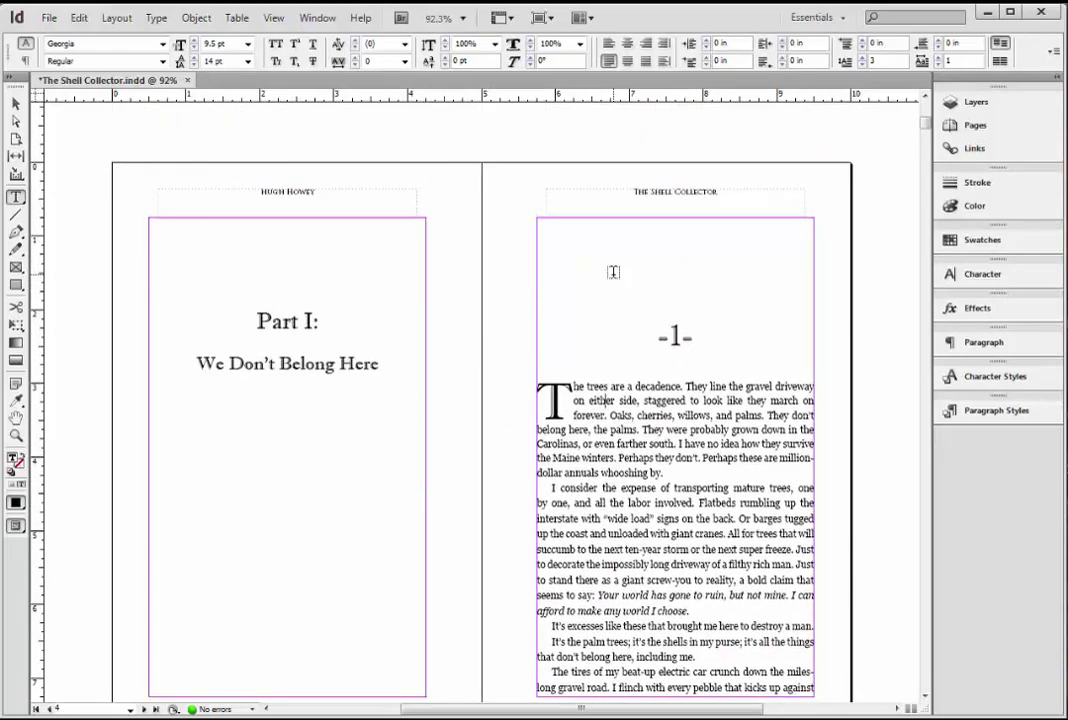
Step: Compare the running headers and page numbers on The Beach spread with those on the Part I and chapter 1 spread
scroll(614, 272, up, 20)
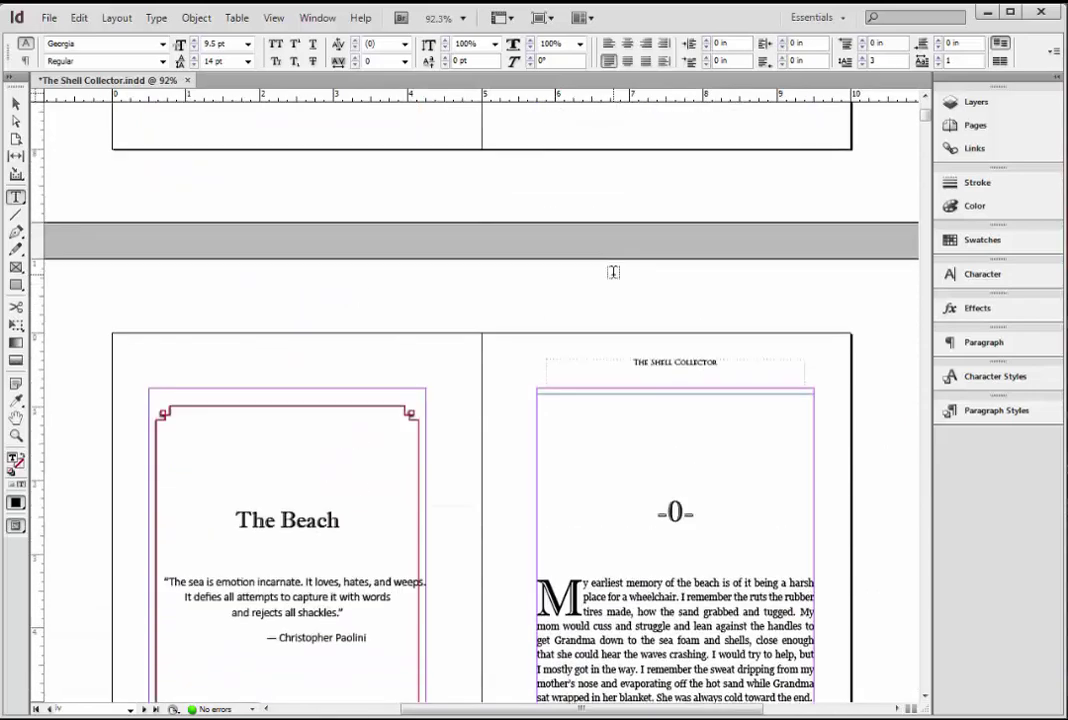
scroll(614, 272, up, 10)
scroll(614, 272, down, 14)
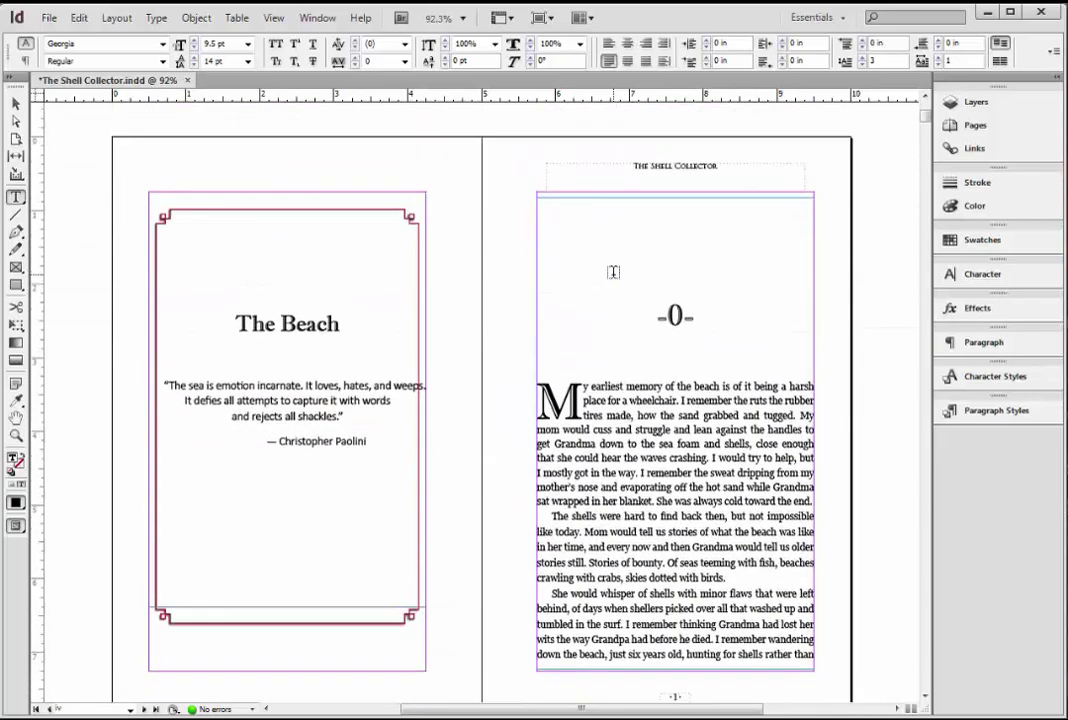
scroll(614, 272, up, 1)
click(508, 360)
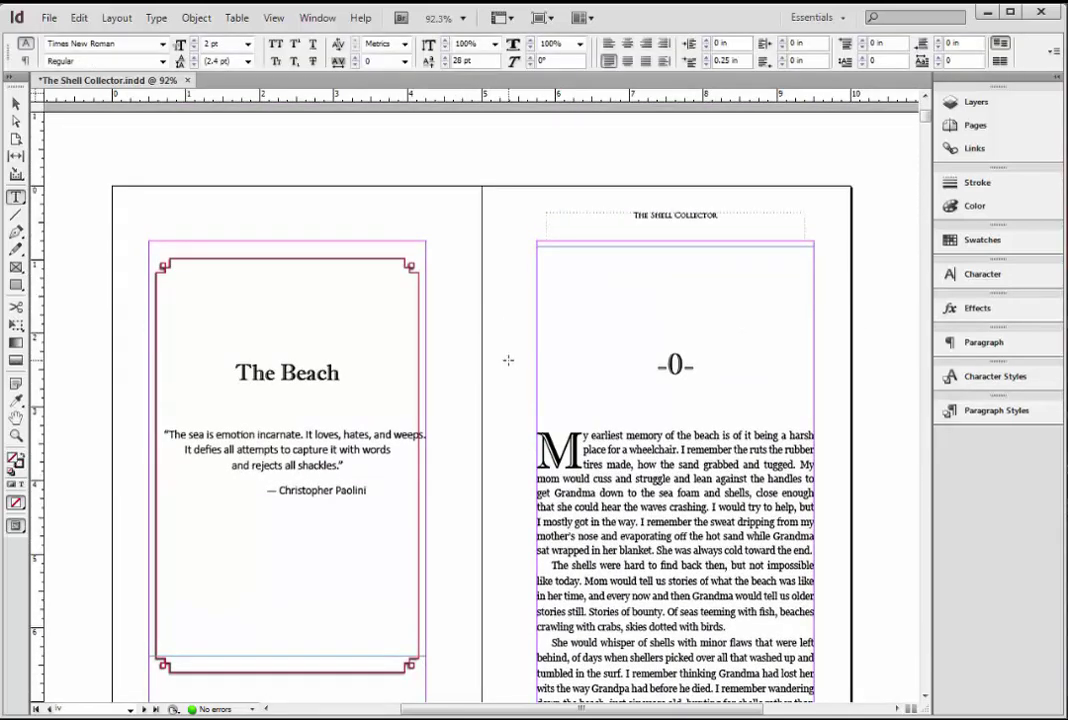
scroll(414, 274, down, 1)
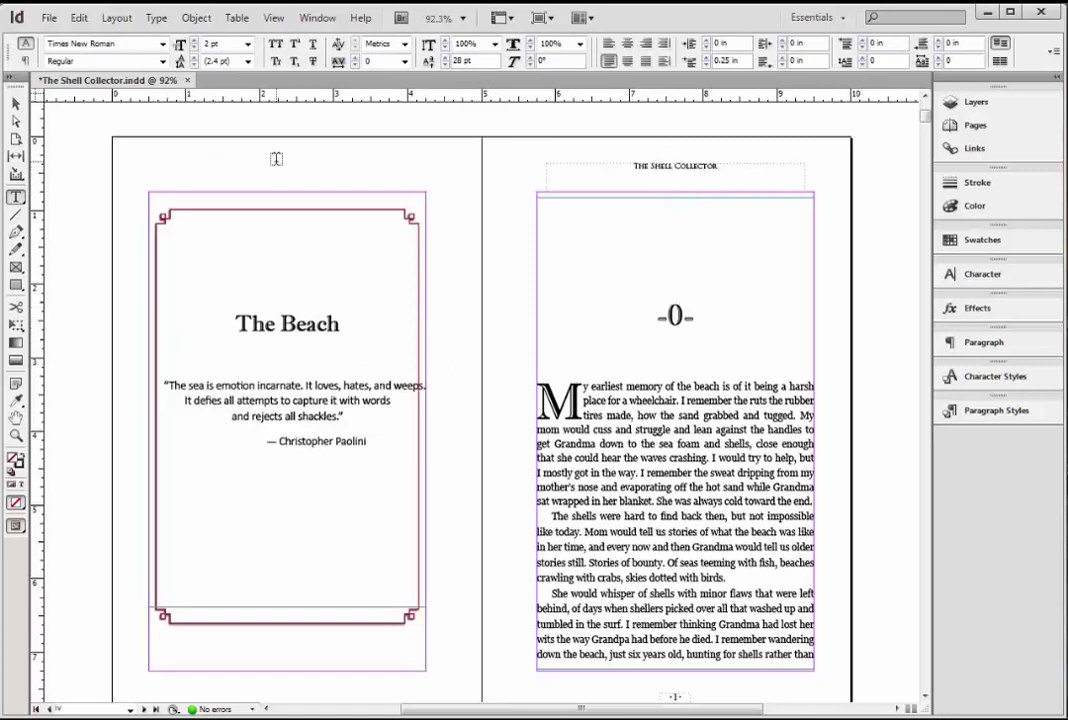
scroll(369, 160, down, 1)
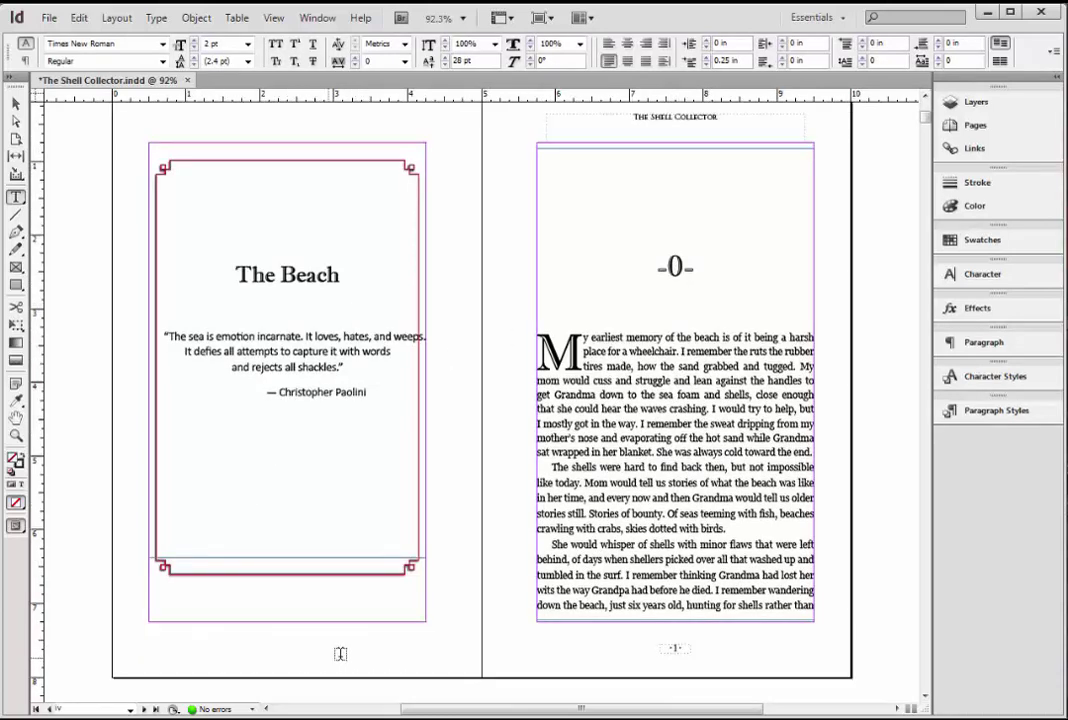
scroll(512, 417, down, 10)
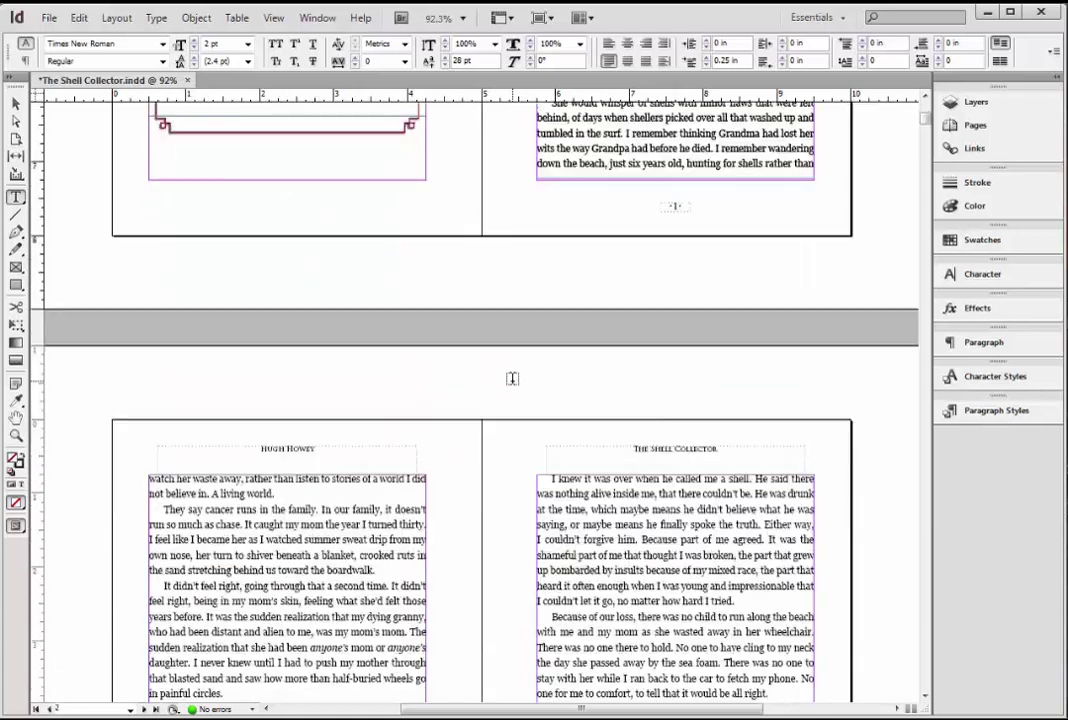
scroll(512, 378, down, 12)
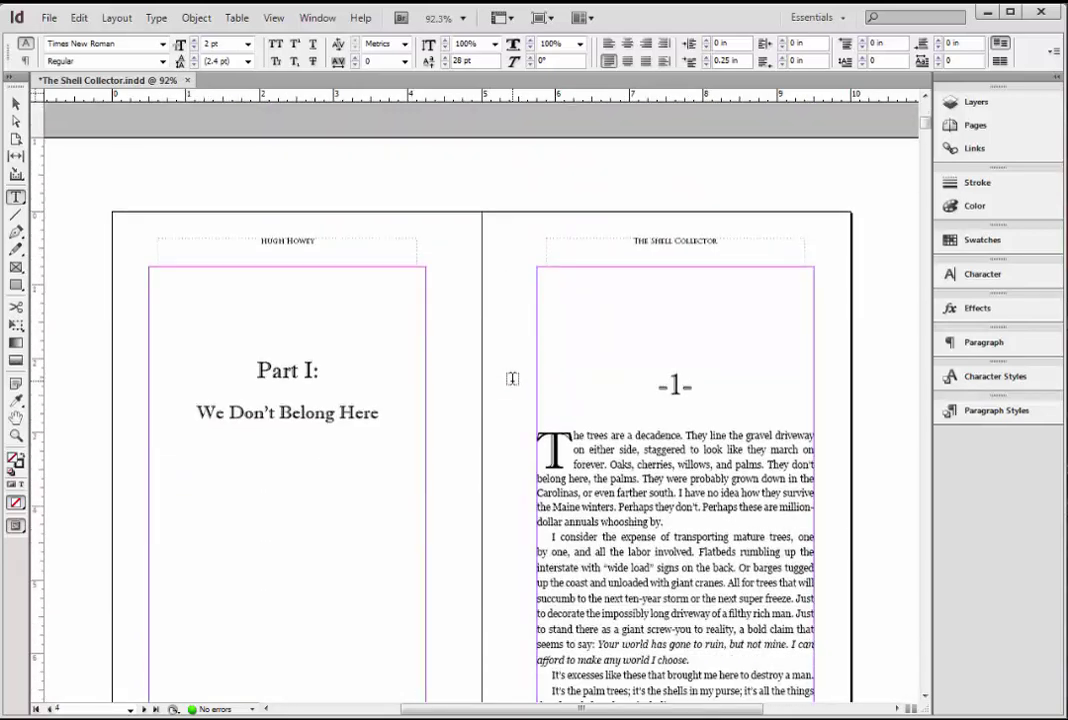
scroll(286, 240, down, 2)
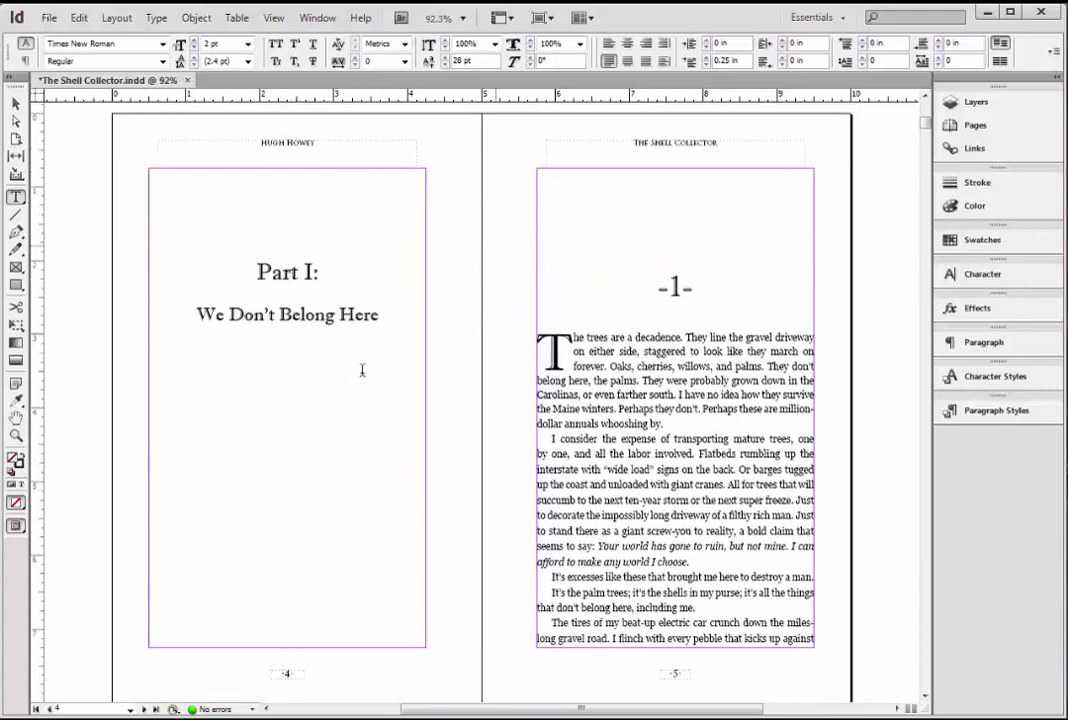
scroll(431, 289, up, 15)
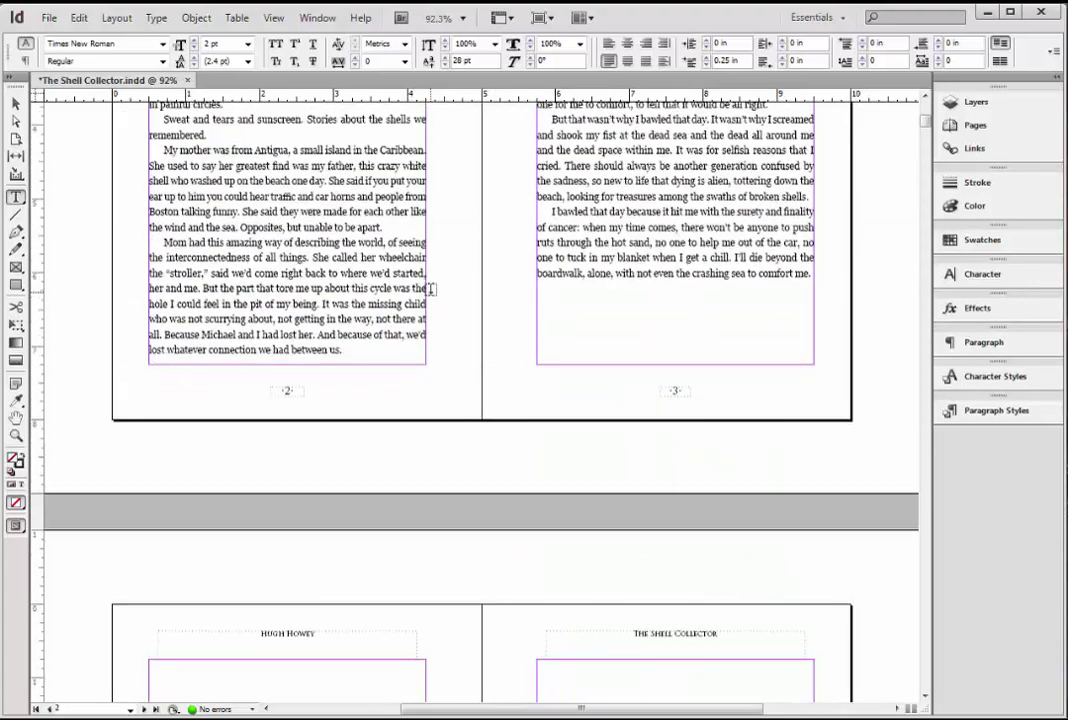
scroll(431, 289, up, 17)
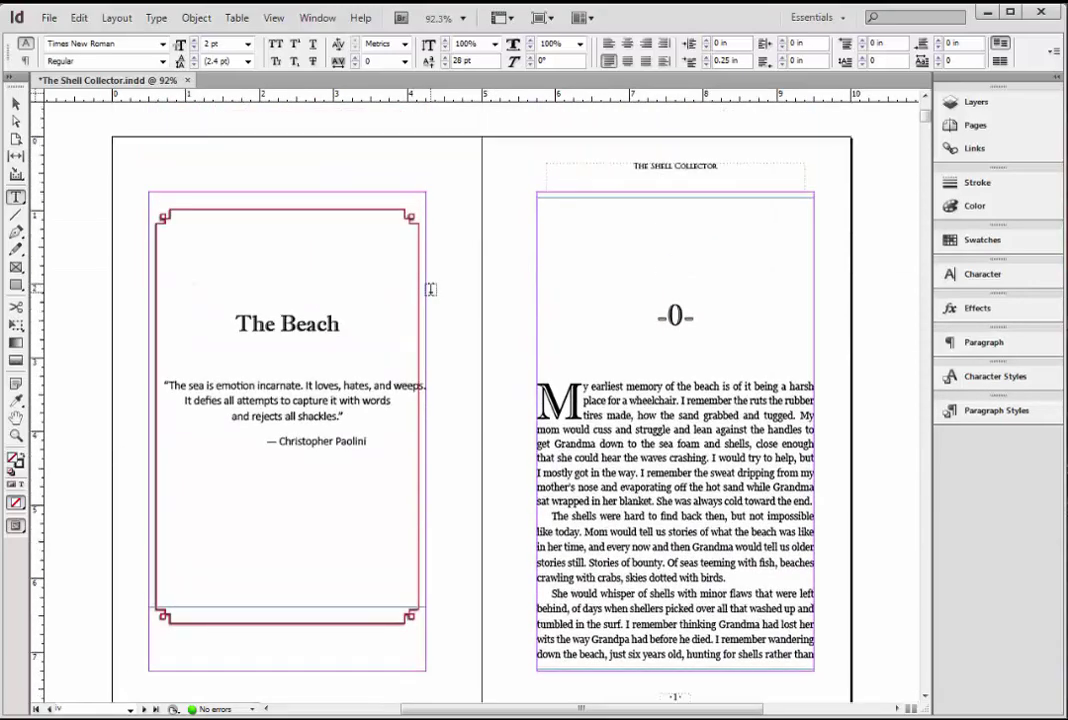
scroll(431, 289, down, 1)
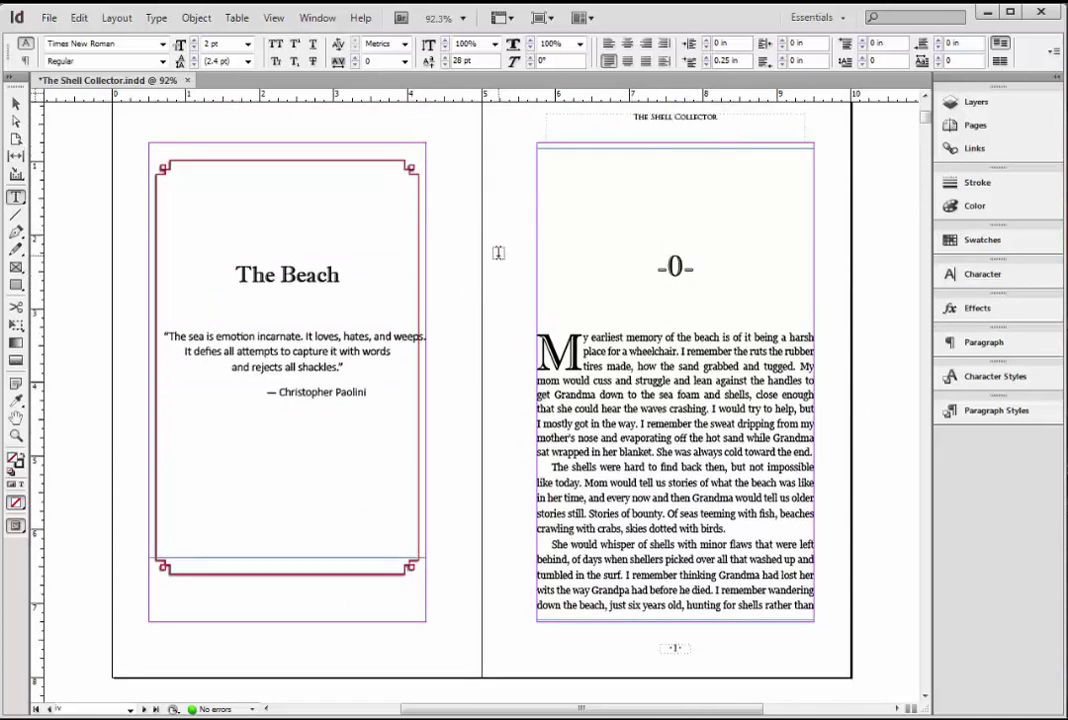
scroll(498, 253, up, 1)
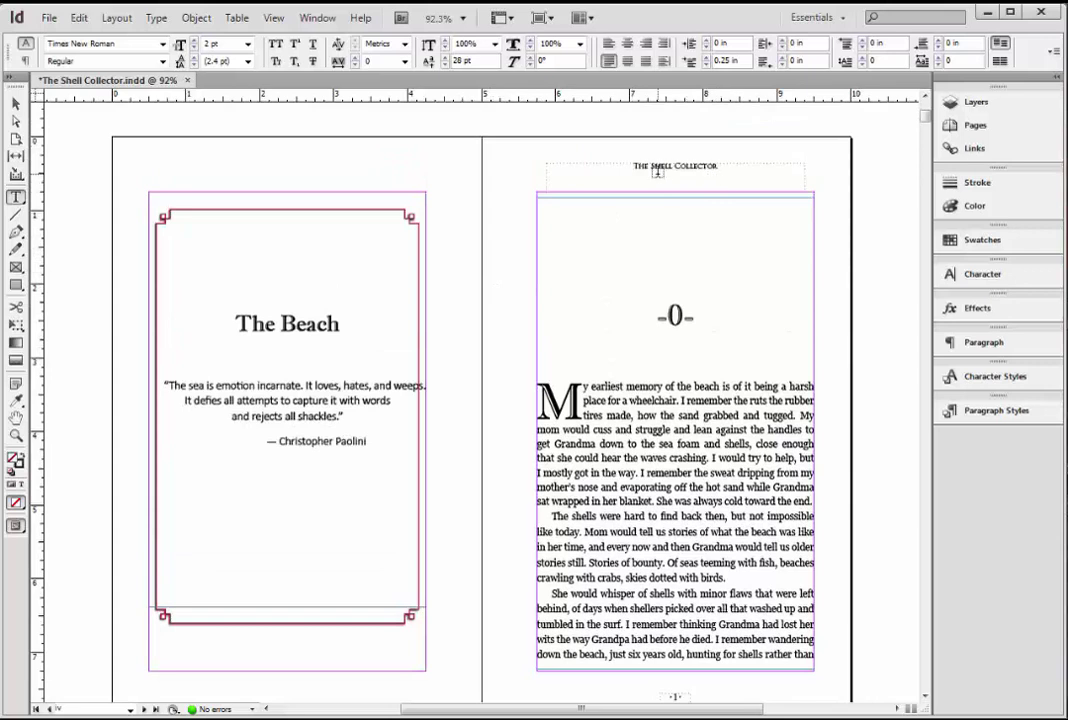
Step: Show the document's page thumbnails and select page 1, the chapter 0 opening, using the Selection tool for the layout
click(665, 168)
click(990, 128)
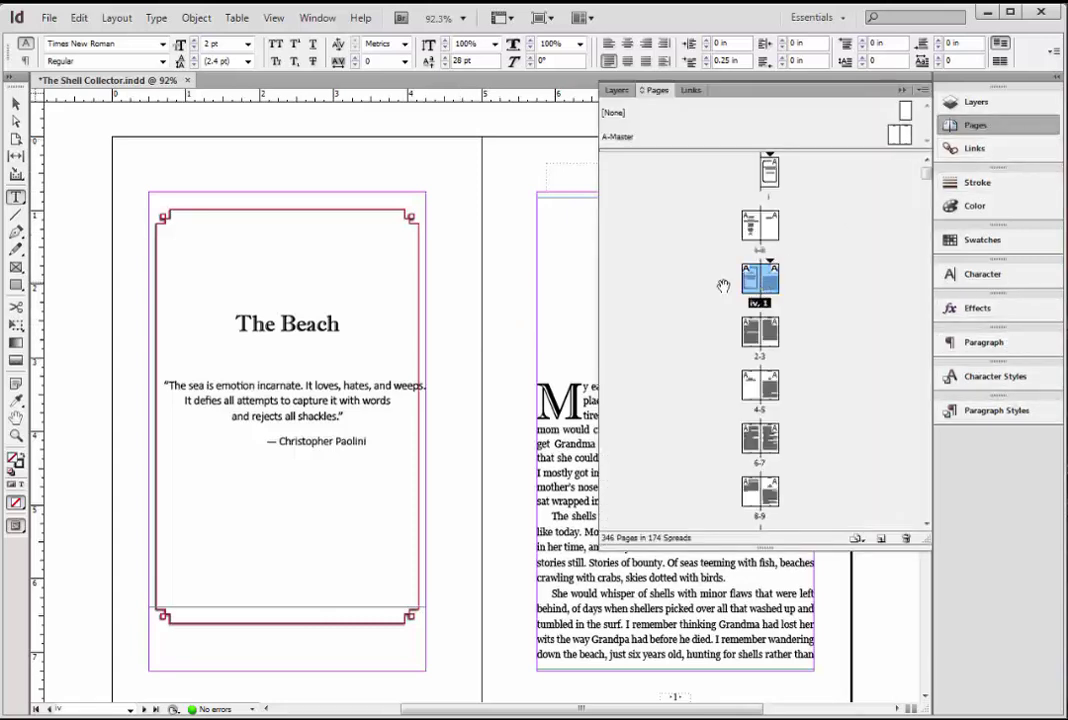
click(775, 337)
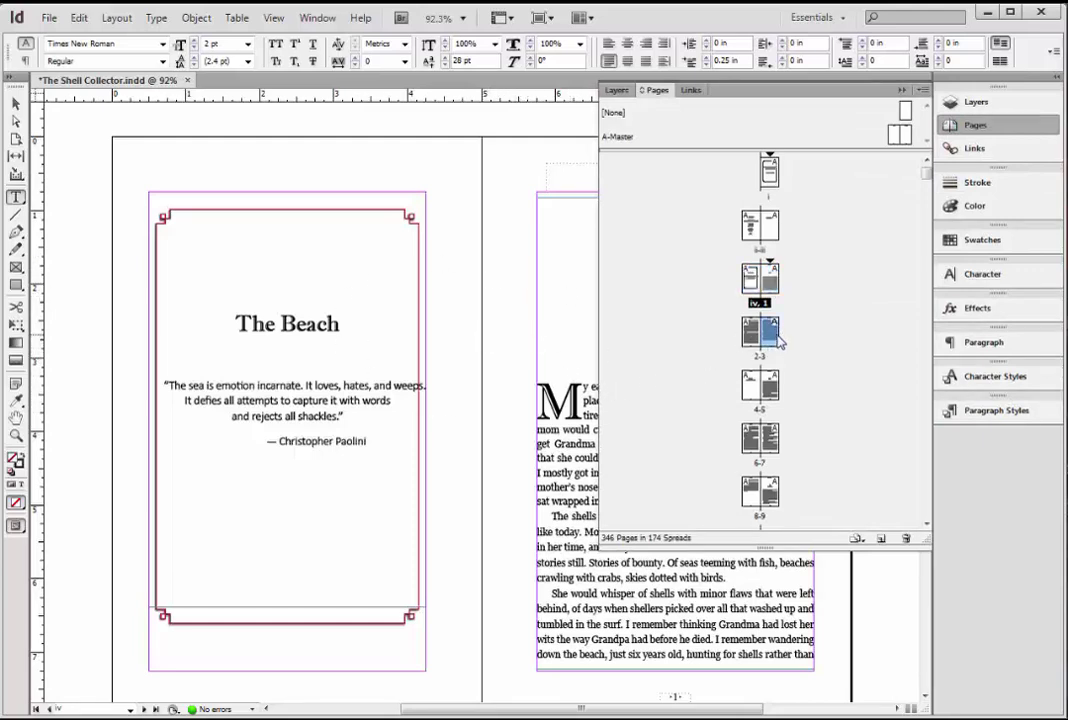
drag(778, 340, 778, 283)
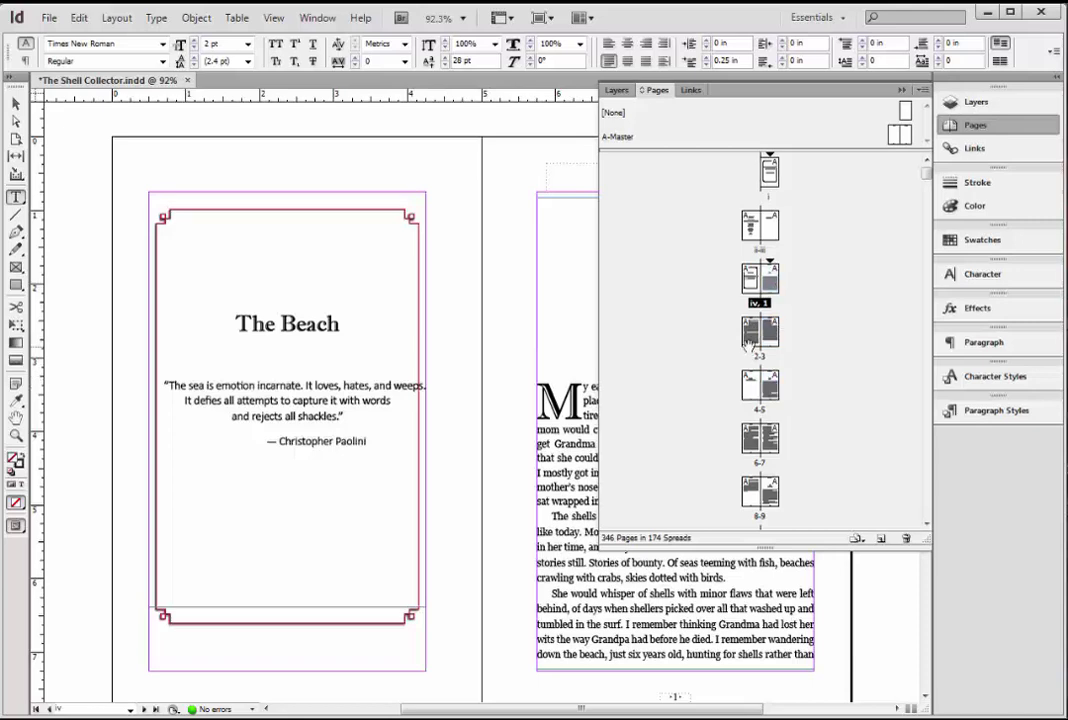
click(750, 392)
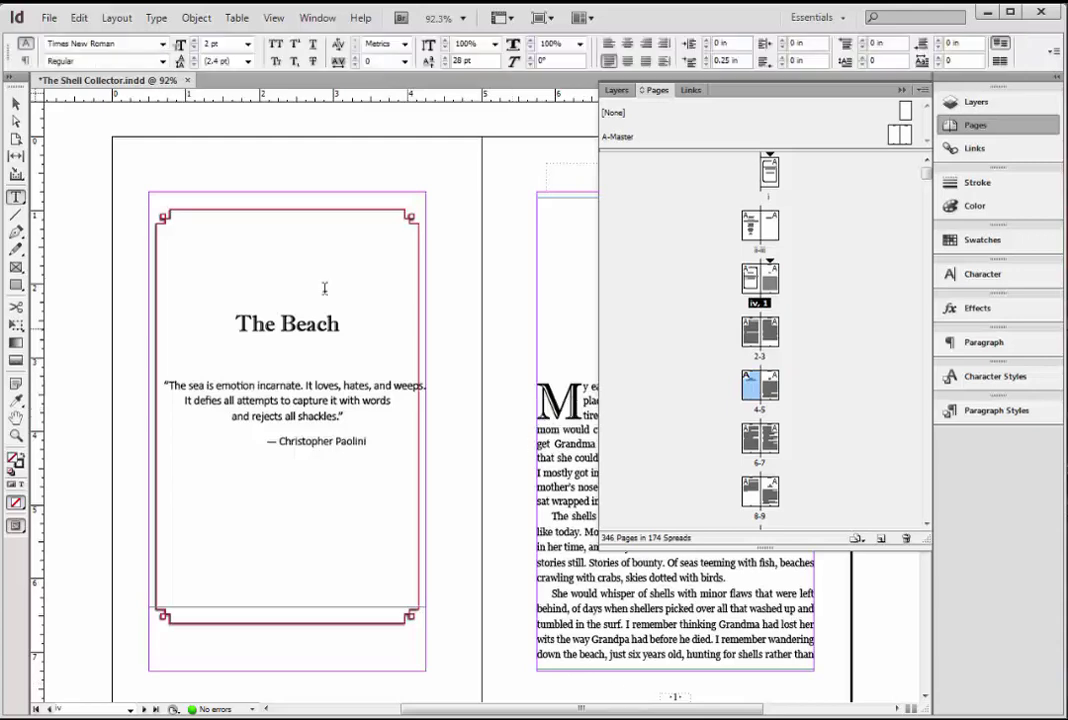
click(16, 104)
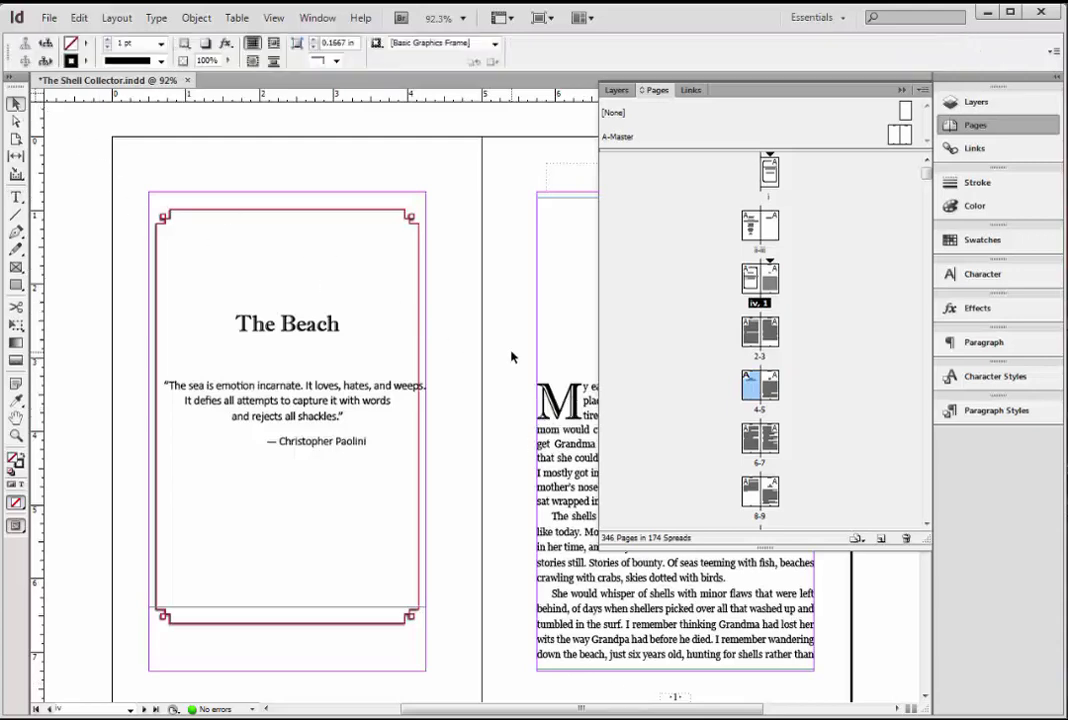
click(551, 446)
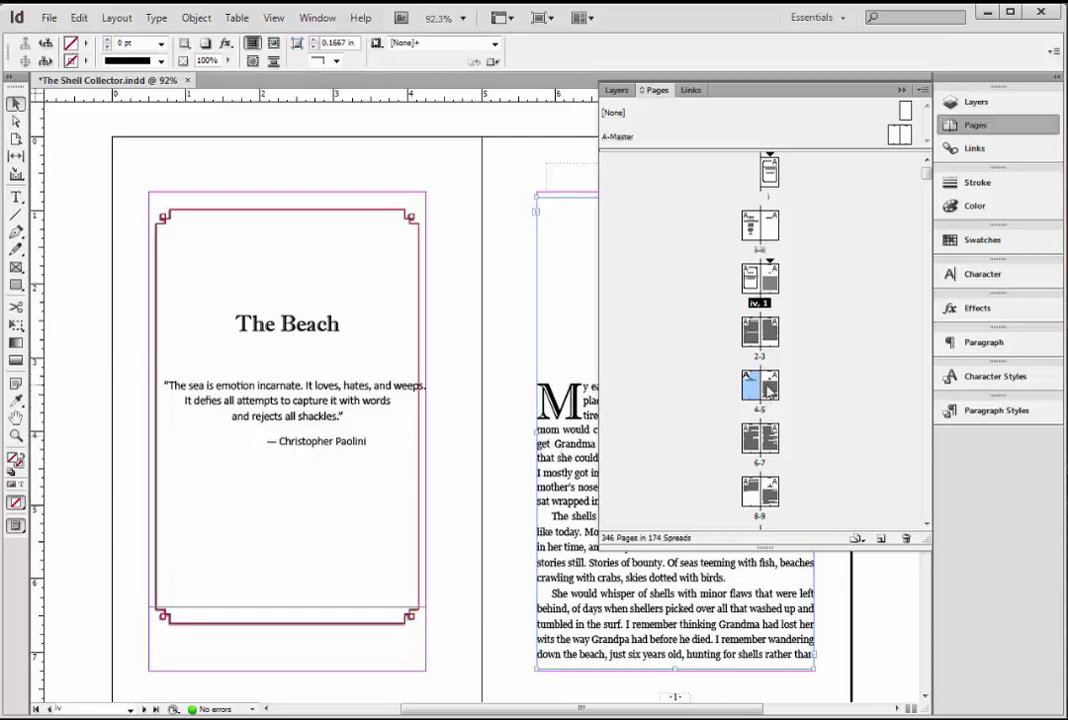
drag(767, 392, 772, 290)
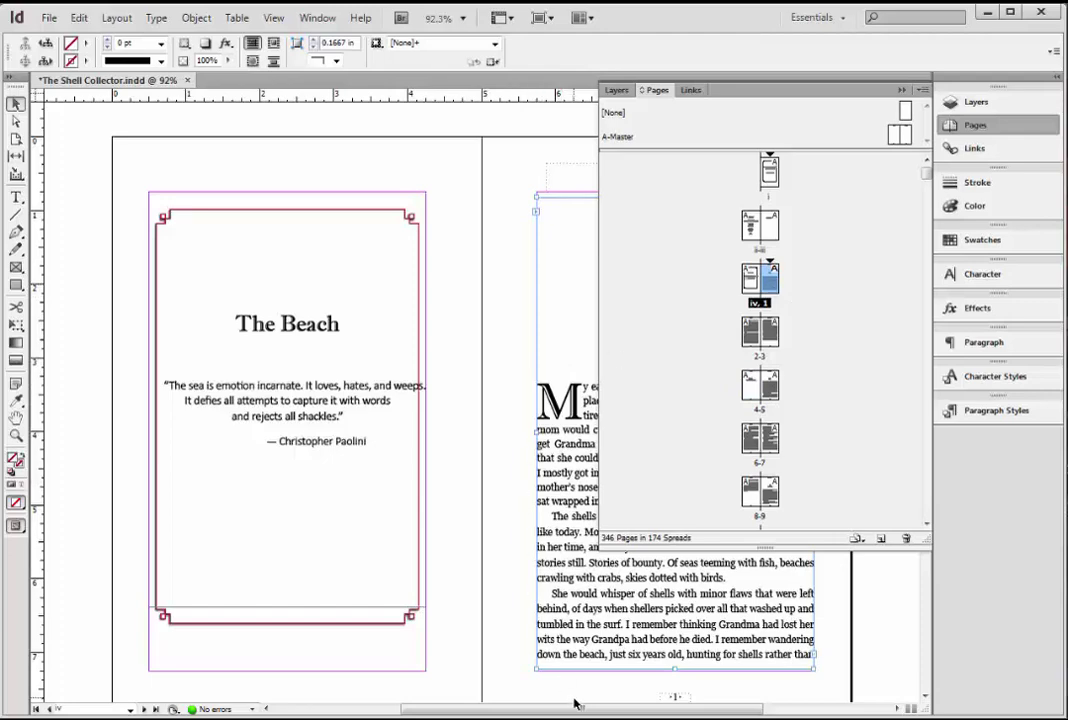
Step: Override all master page items on page 1, the chapter 0 opening, and delete its running header
drag(576, 704, 676, 704)
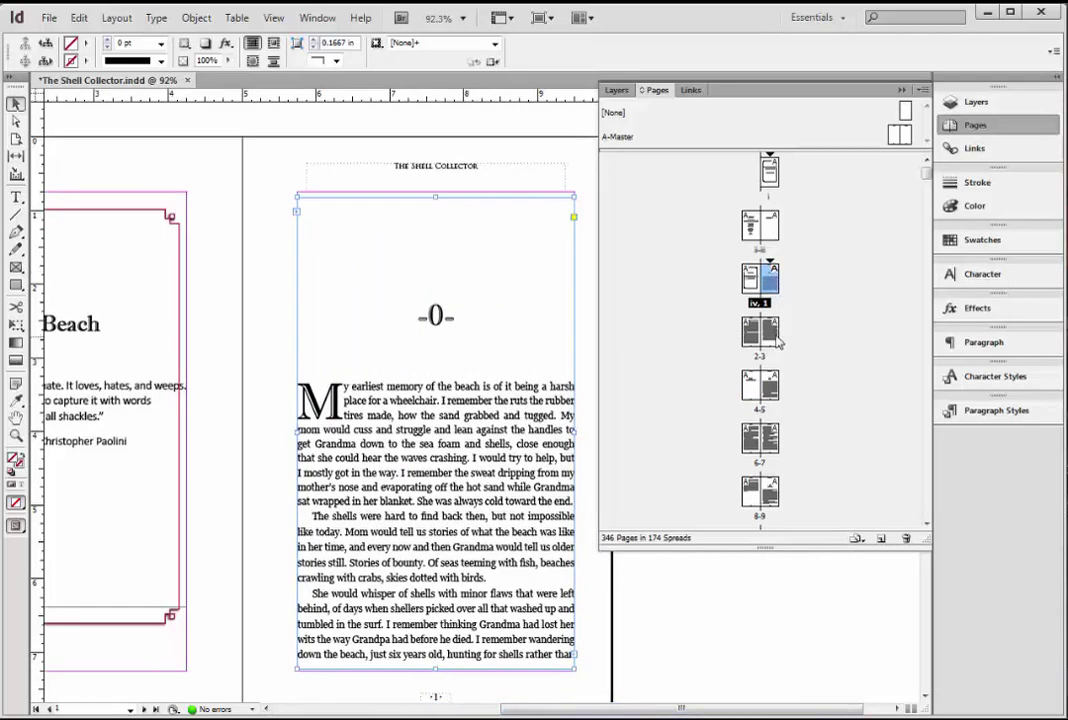
ctrl+click(778, 289)
click(258, 313)
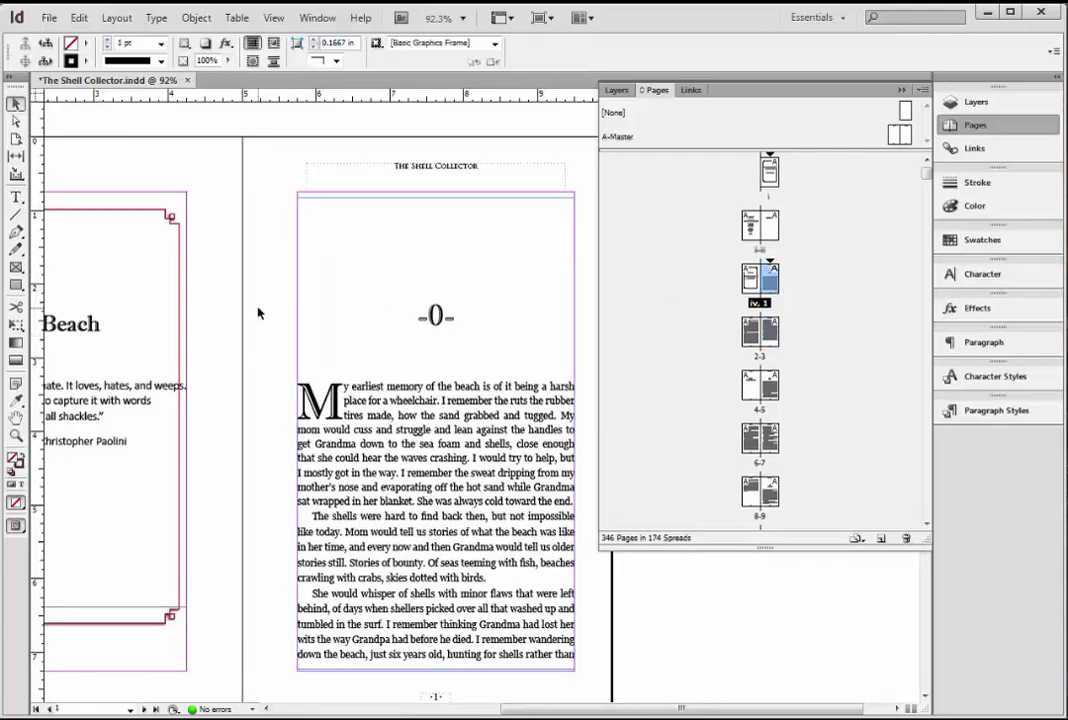
right_click(771, 285)
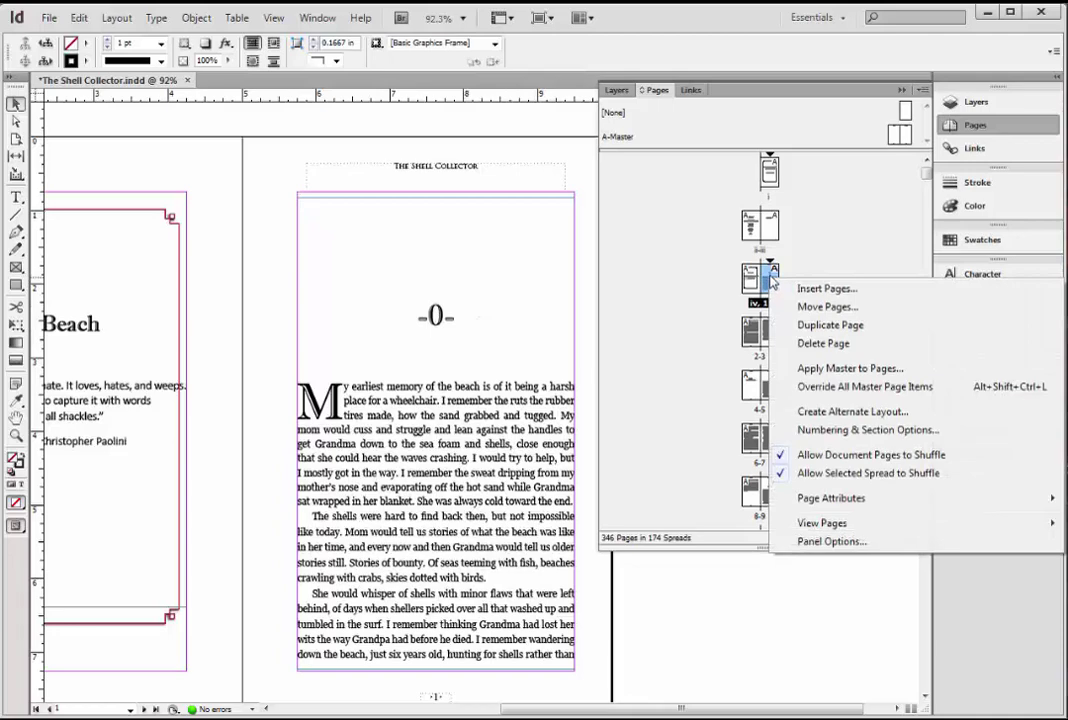
key(Escape)
right_click(774, 290)
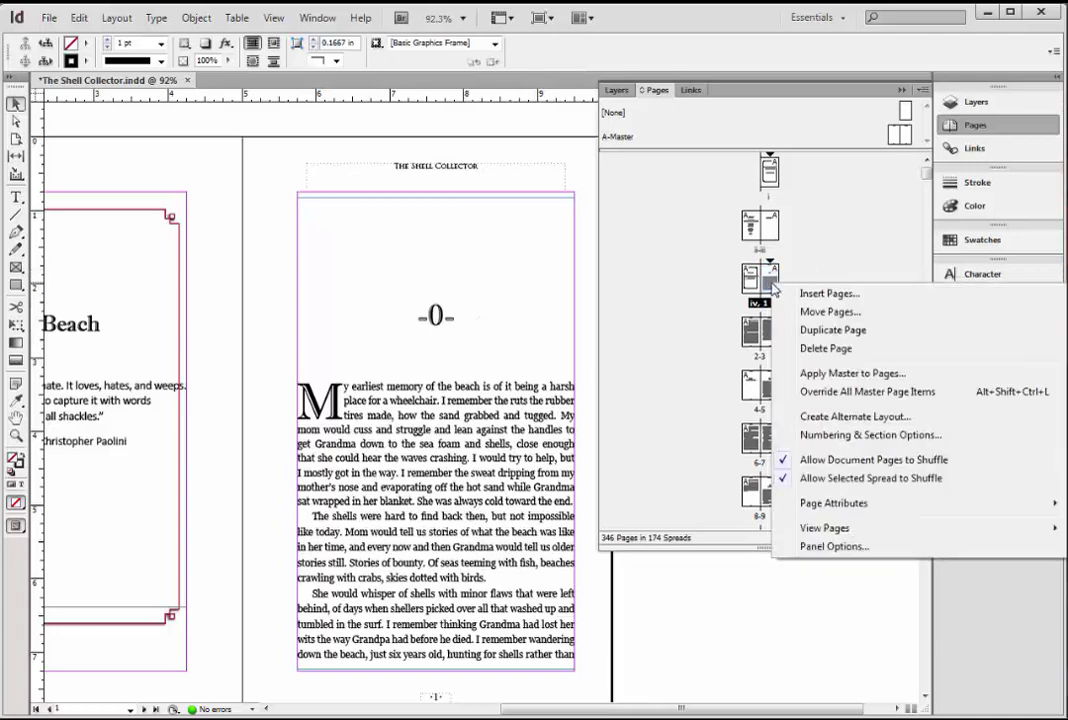
click(771, 282)
right_click(772, 282)
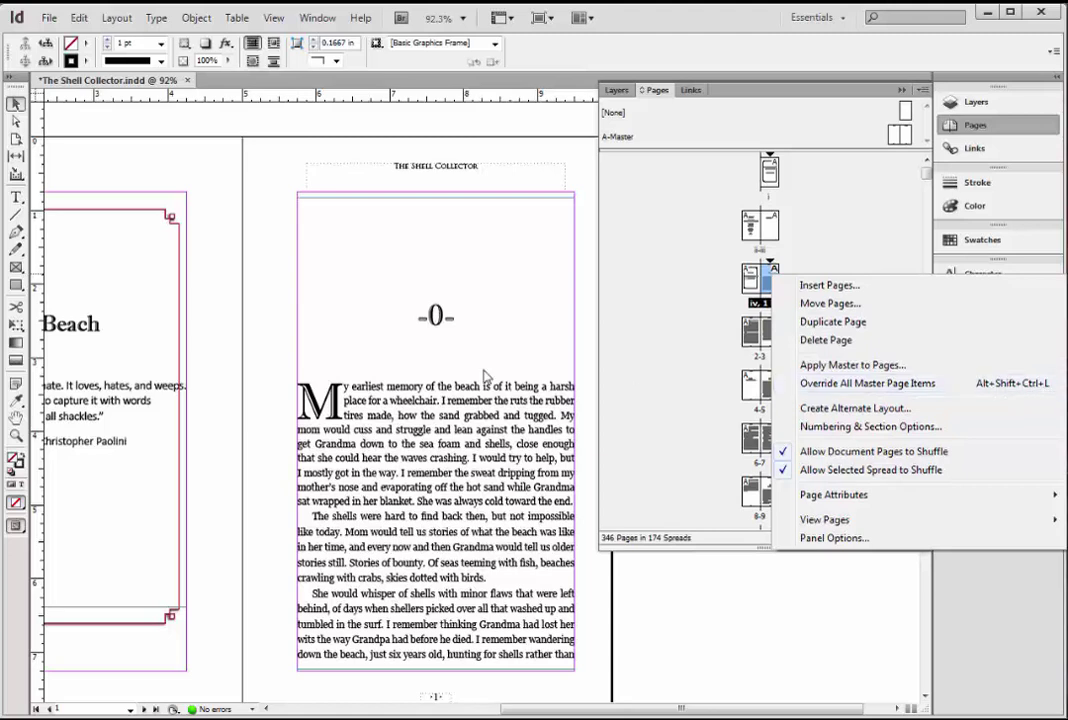
click(1052, 385)
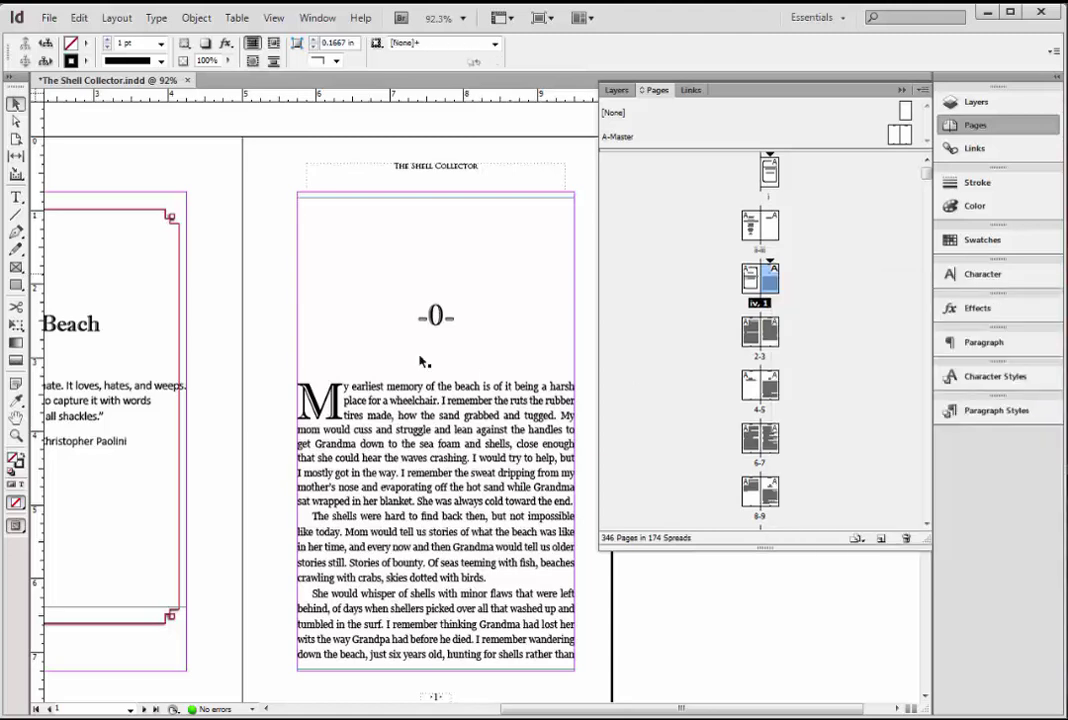
right_click(777, 288)
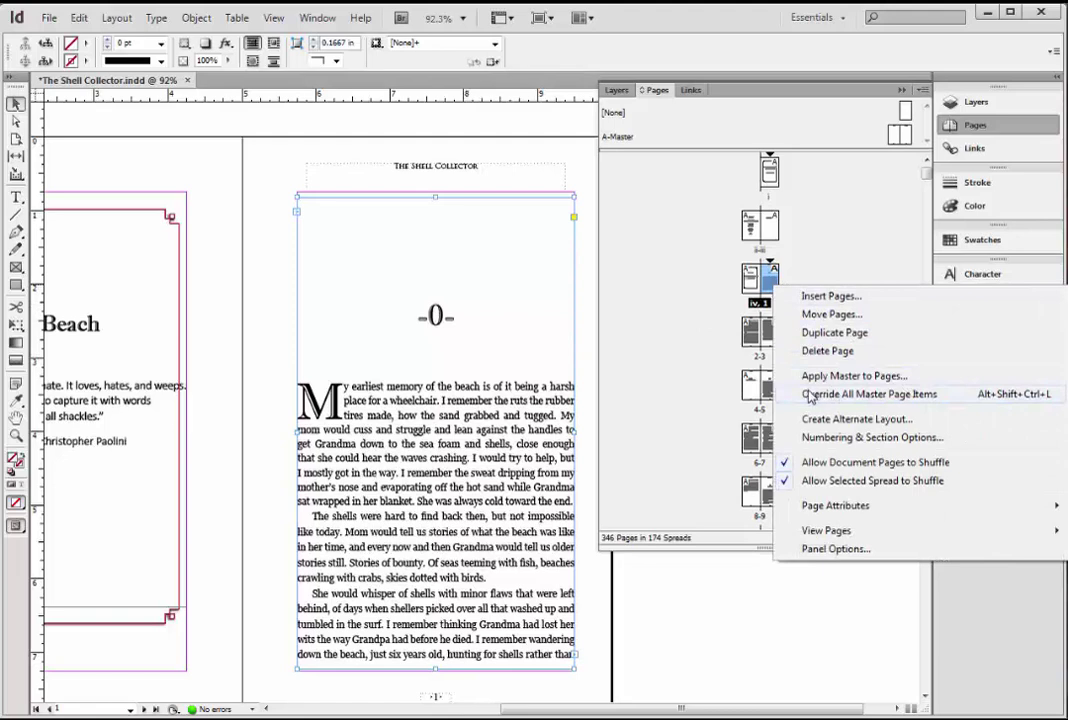
click(918, 397)
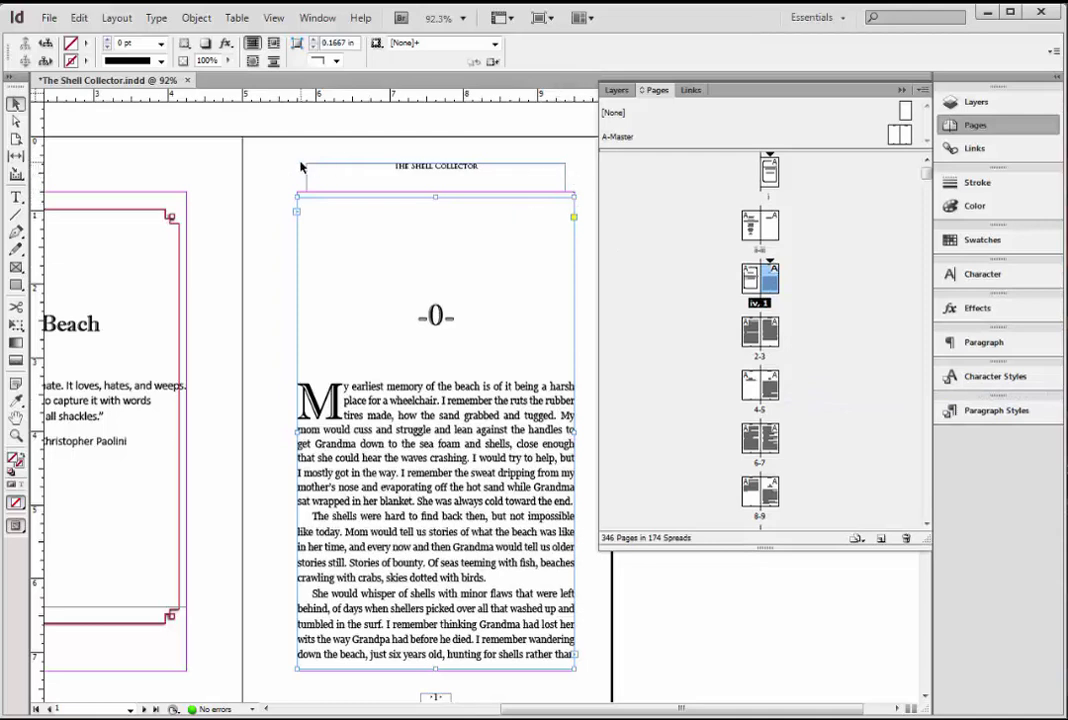
click(420, 185)
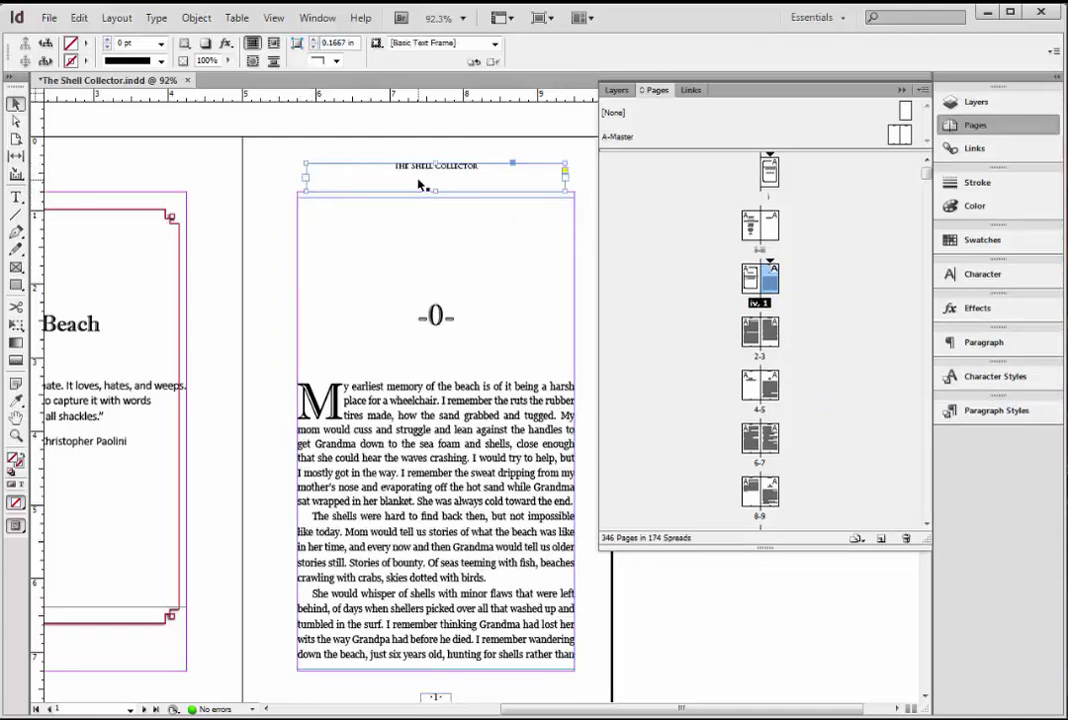
key(Delete)
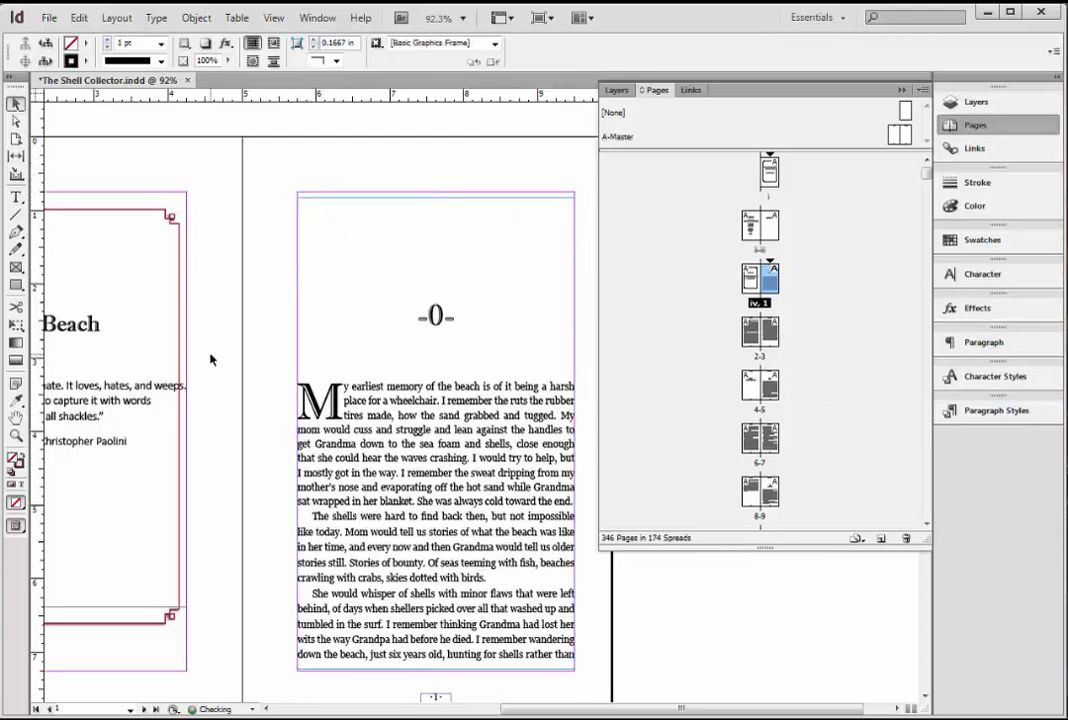
Step: Review page 1's page commands for the master item override and hide the page thumbnails
scroll(281, 358, down, 3)
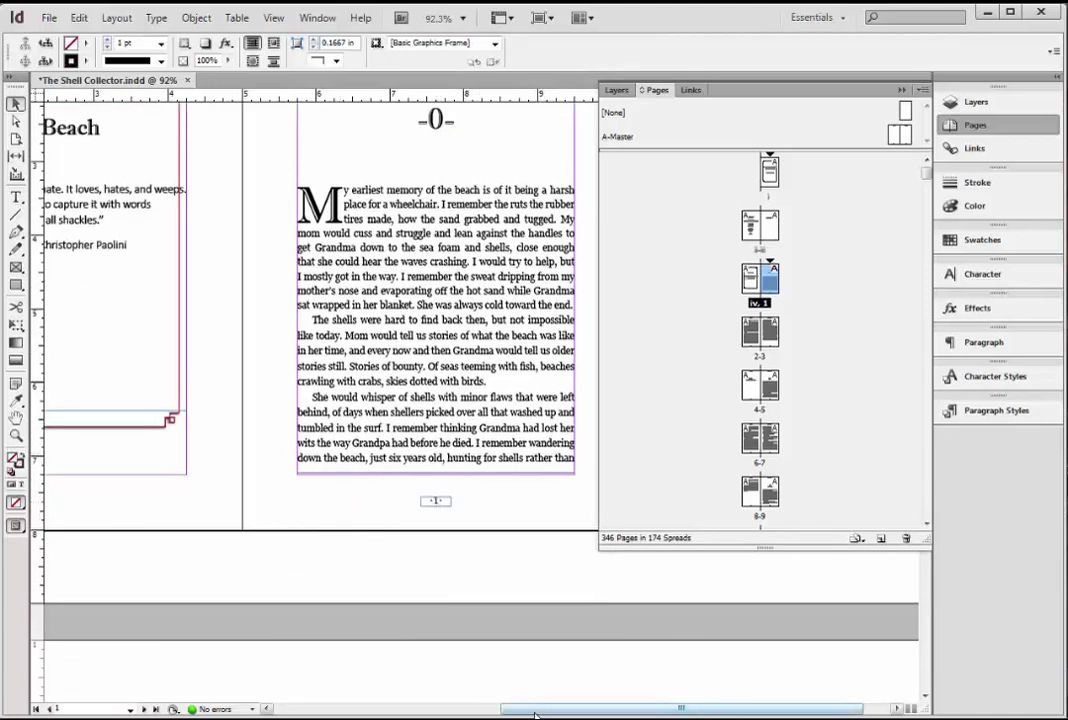
drag(535, 709, 470, 710)
scroll(436, 449, down, 6)
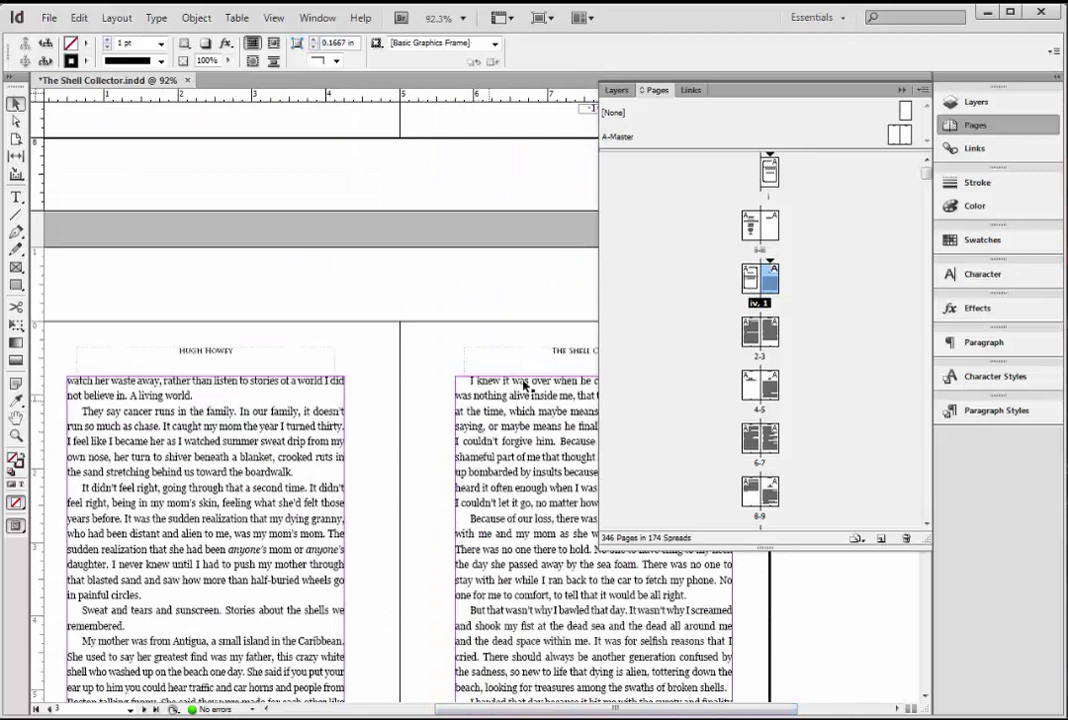
right_click(776, 283)
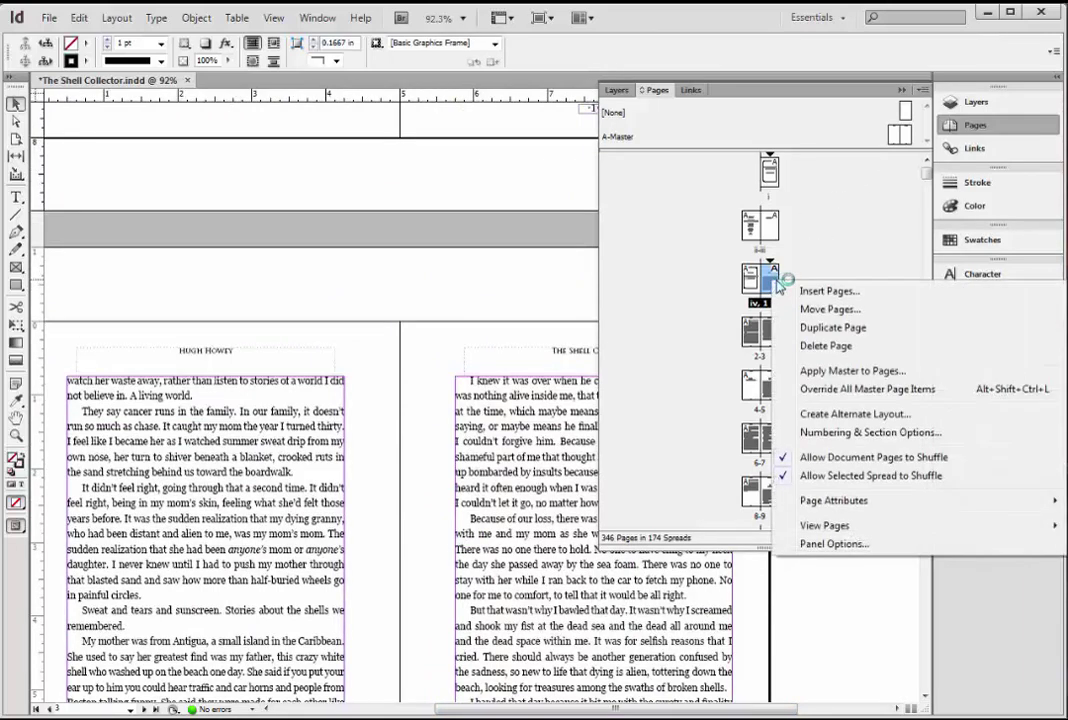
click(803, 263)
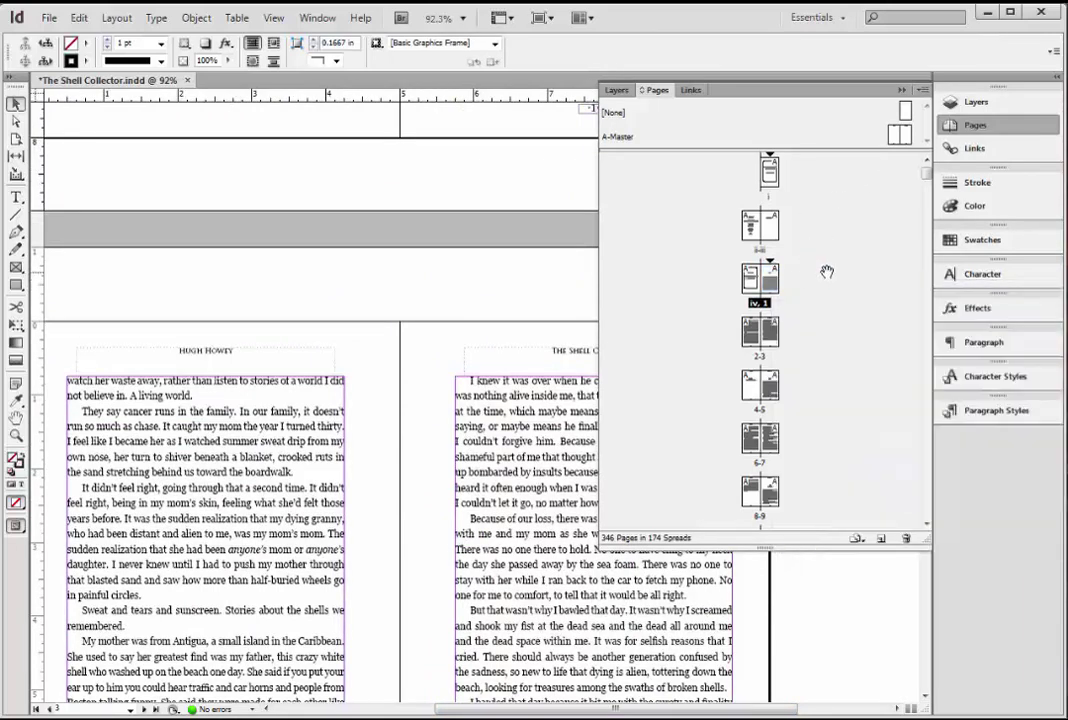
click(1004, 136)
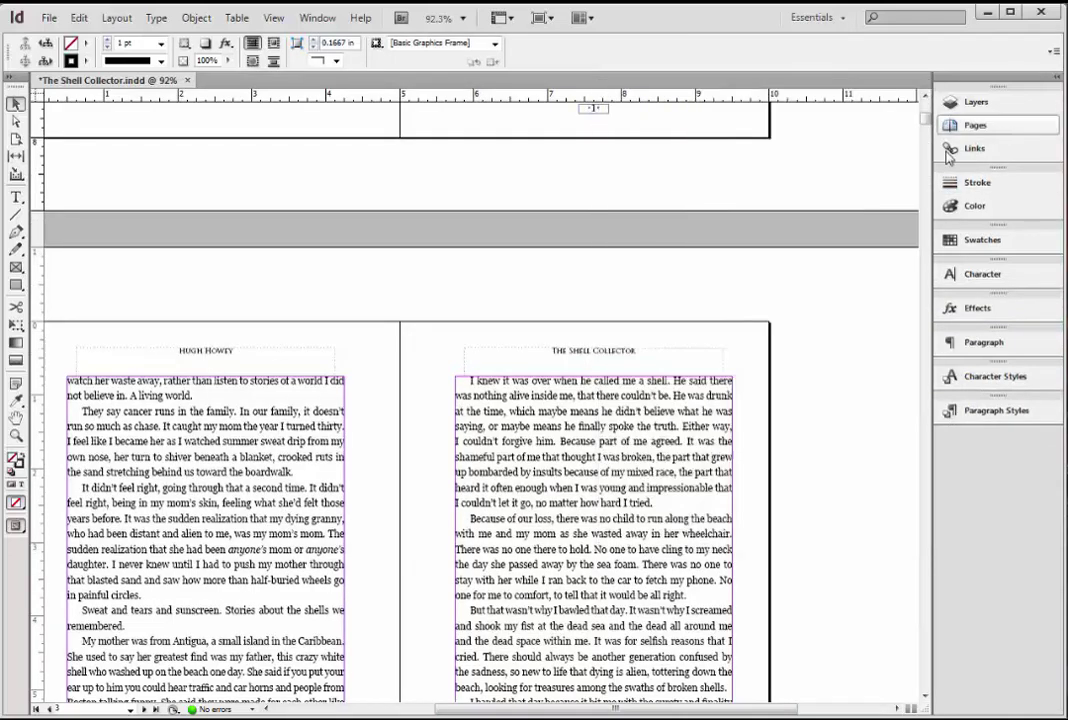
Step: Override the master items on the Part I spread, deleting both running headers and the page number on page 4
scroll(540, 417, down, 10)
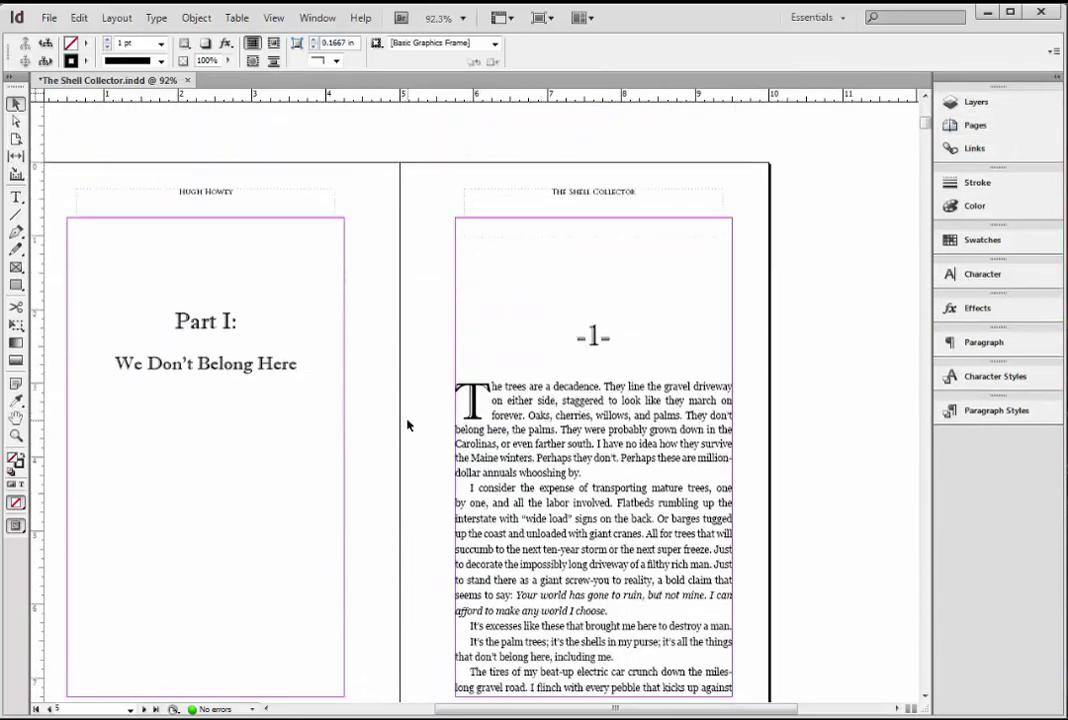
scroll(417, 425, down, 1)
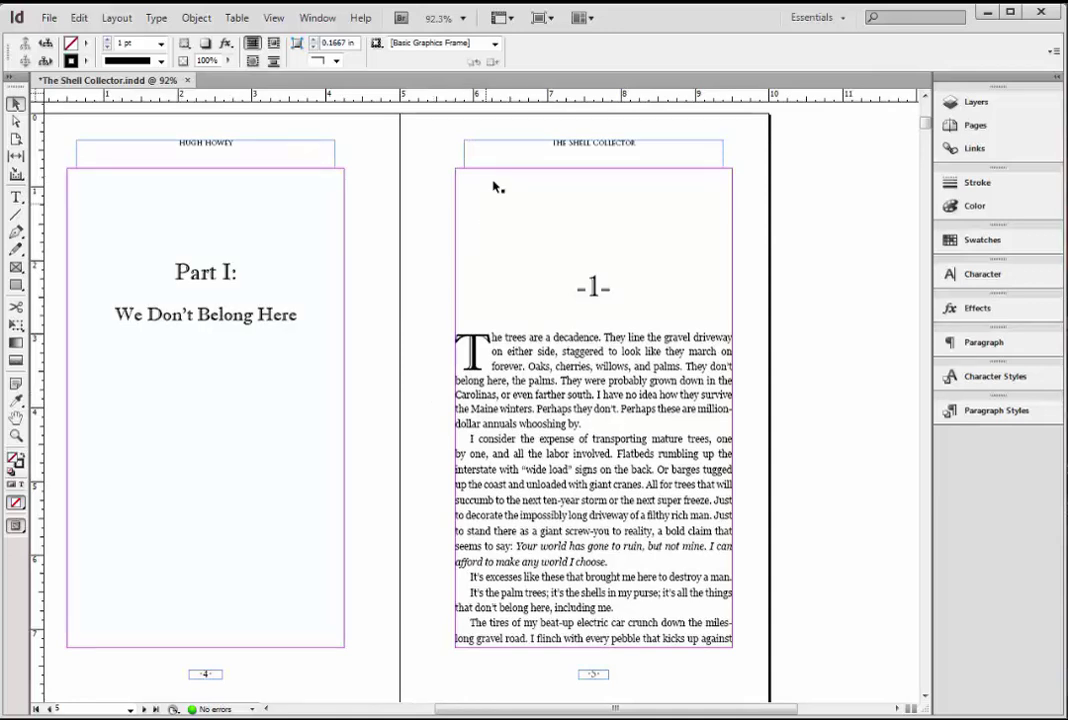
click(456, 118)
key(Delete)
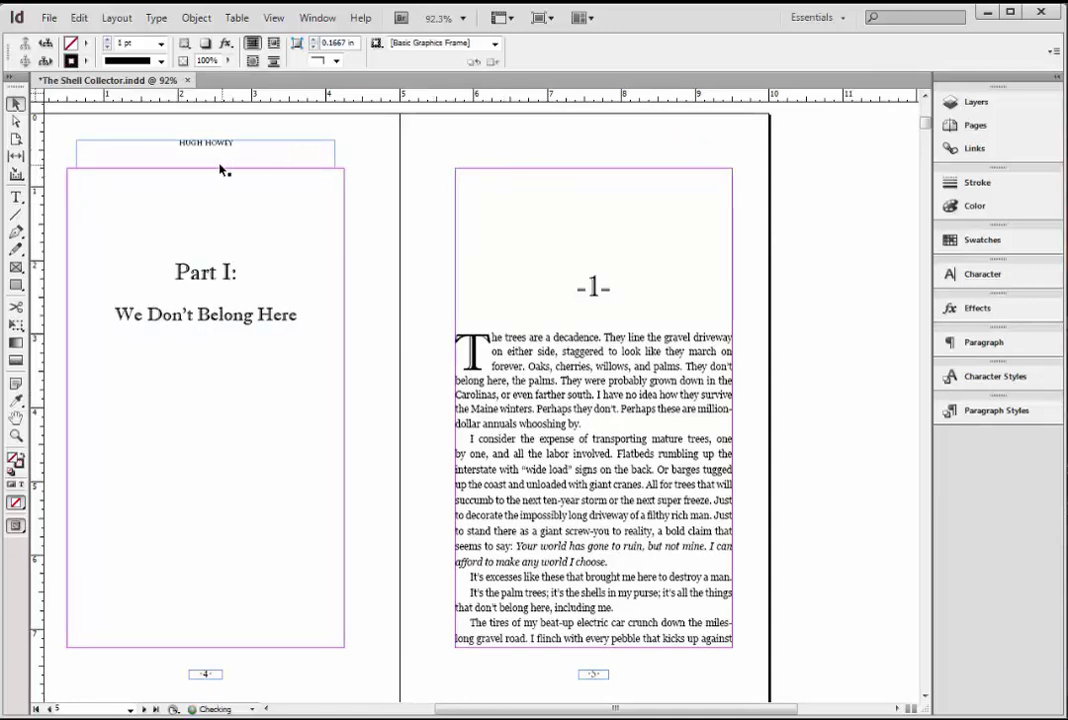
click(219, 166)
key(Delete)
click(205, 676)
key(Delete)
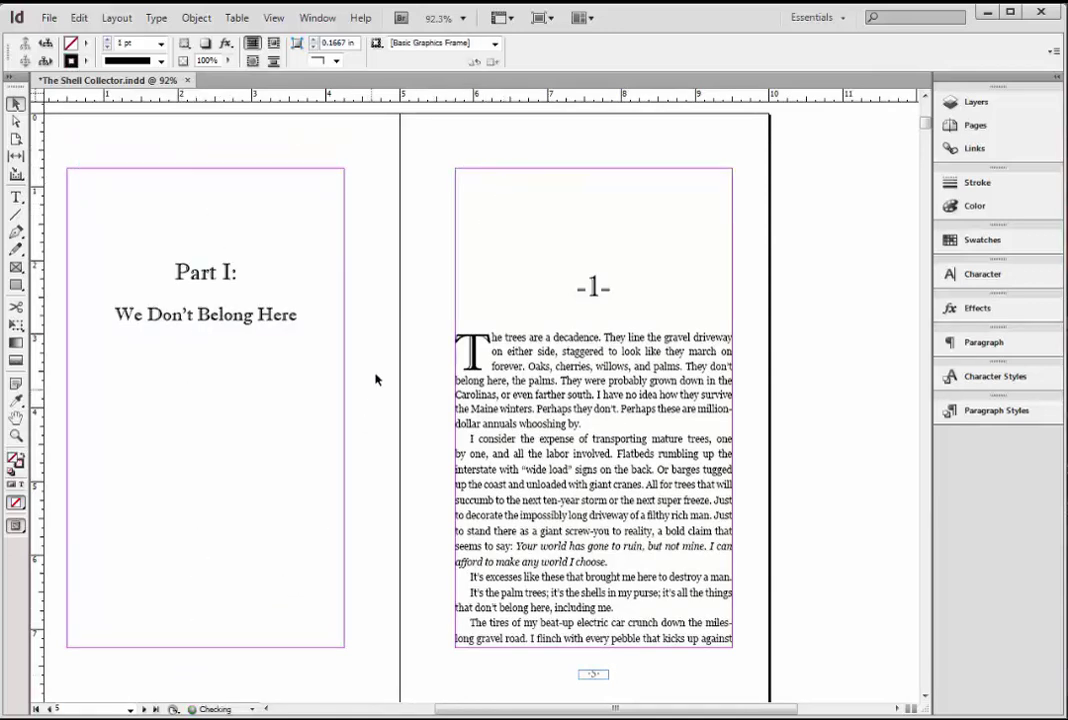
Step: Override the master items on pages 8-9 and delete the running header from the chapter 2 opening
scroll(379, 347, down, 15)
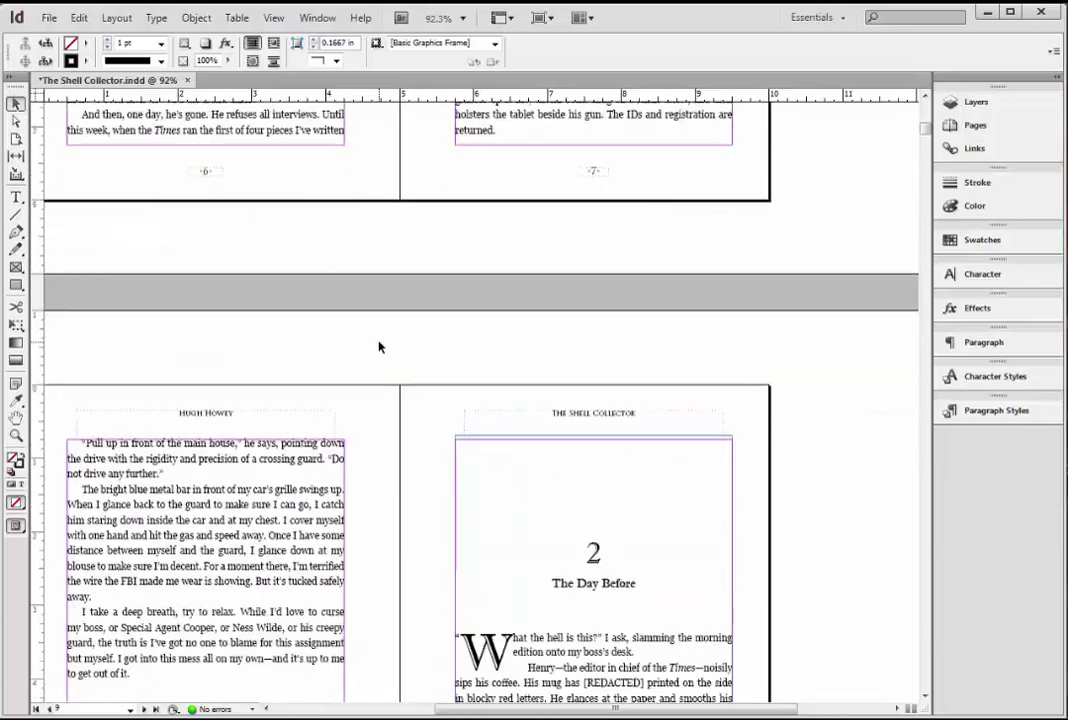
scroll(379, 347, down, 2)
scroll(379, 347, up, 3)
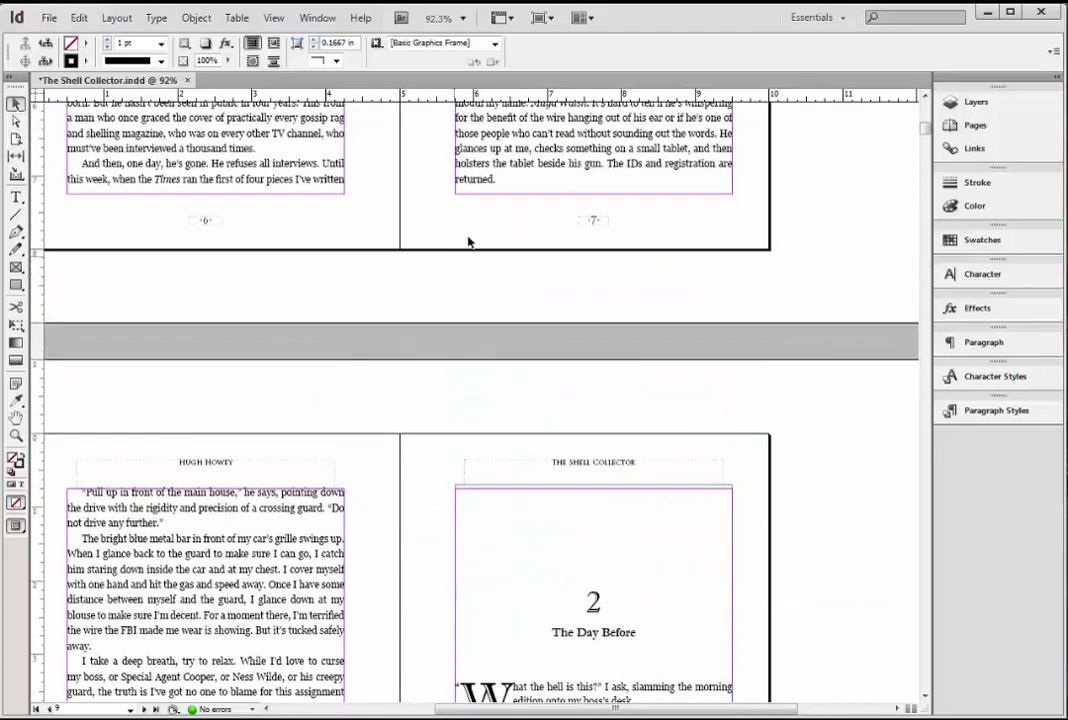
scroll(377, 422, down, 5)
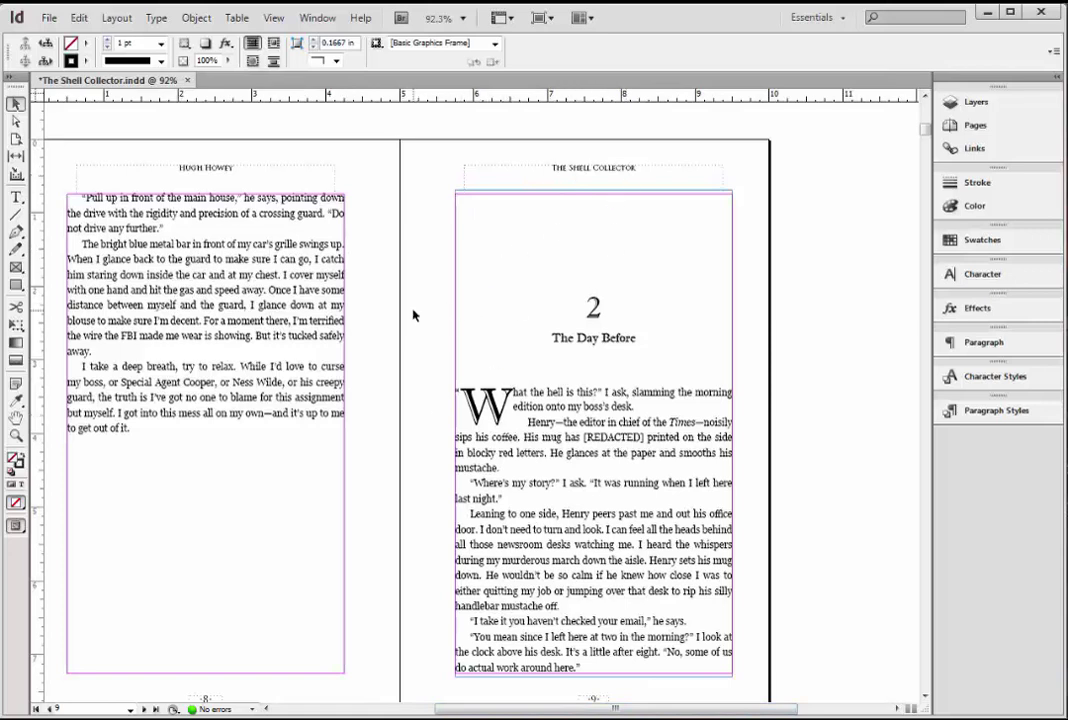
scroll(429, 293, down, 1)
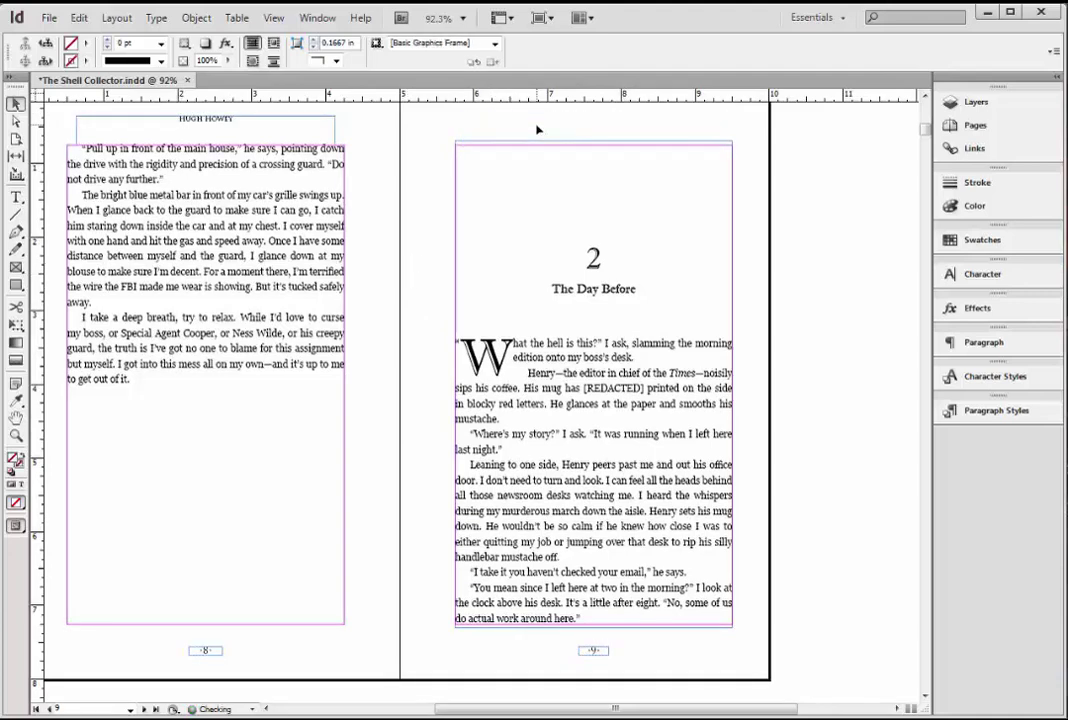
Step: Override the master items on pages 14-15, deleting both running headers and the page number on blank page 14
scroll(429, 236, down, 10)
scroll(424, 239, down, 20)
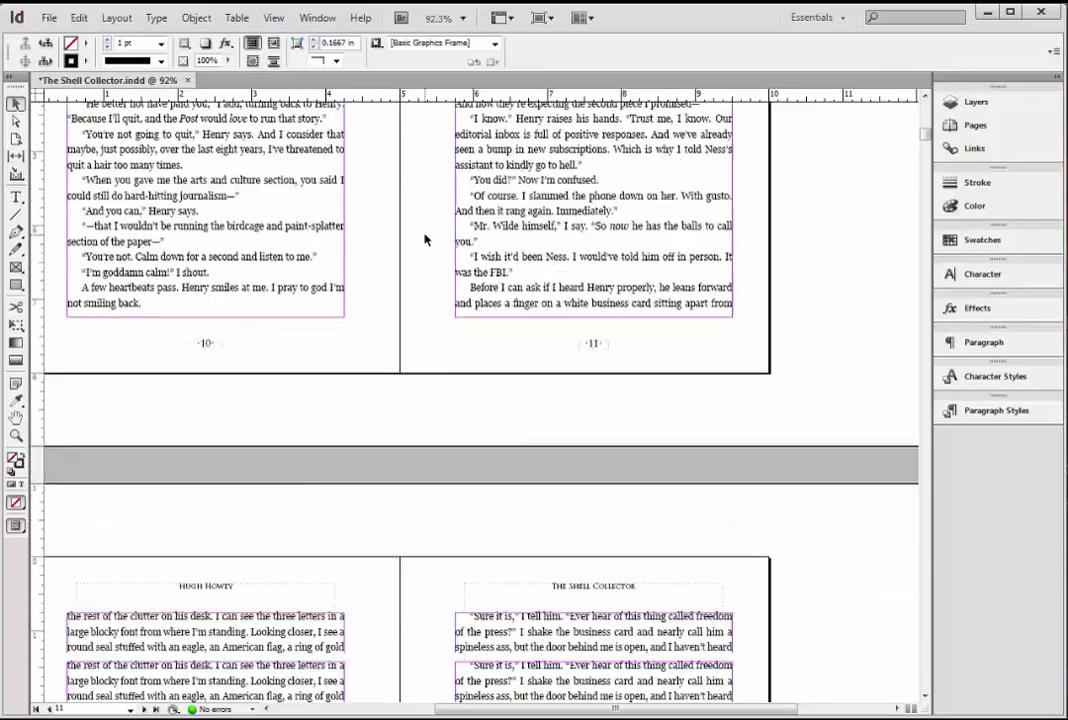
scroll(424, 239, down, 10)
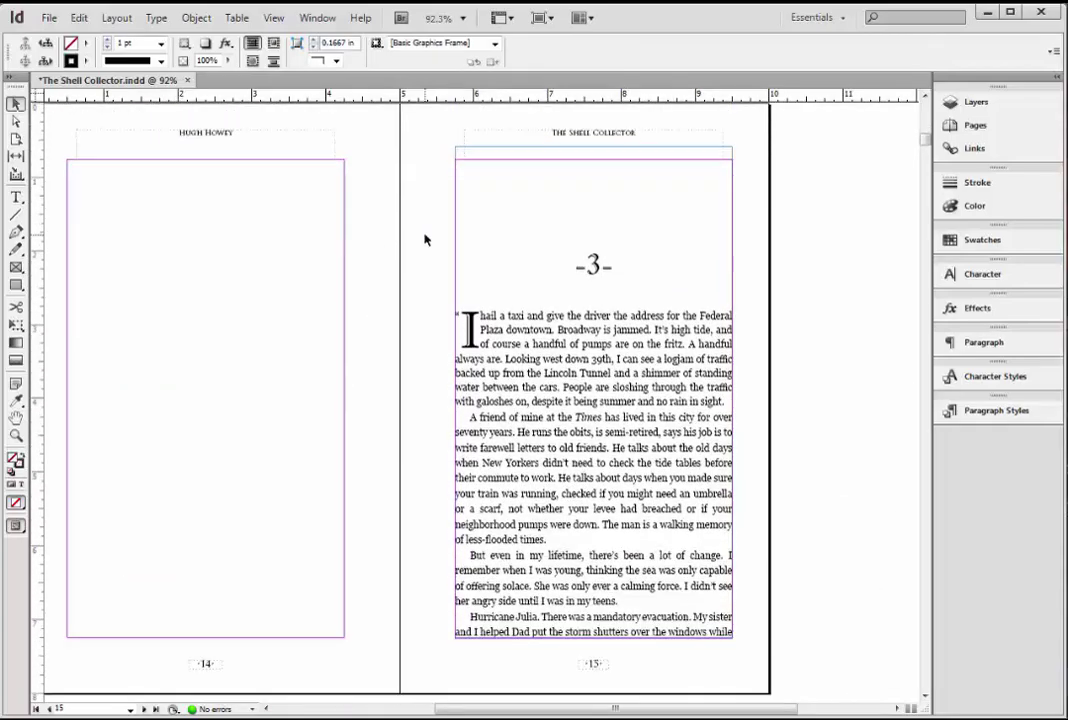
key(ctrl+alt+shift+l)
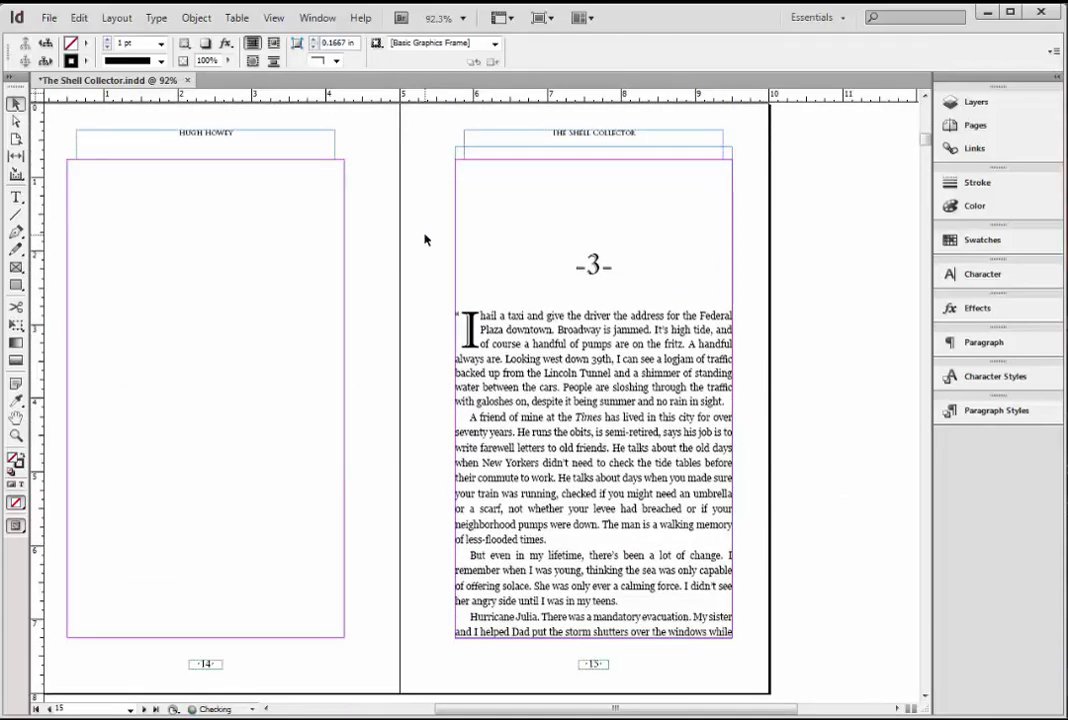
click(547, 140)
key(Delete)
click(221, 143)
key(Delete)
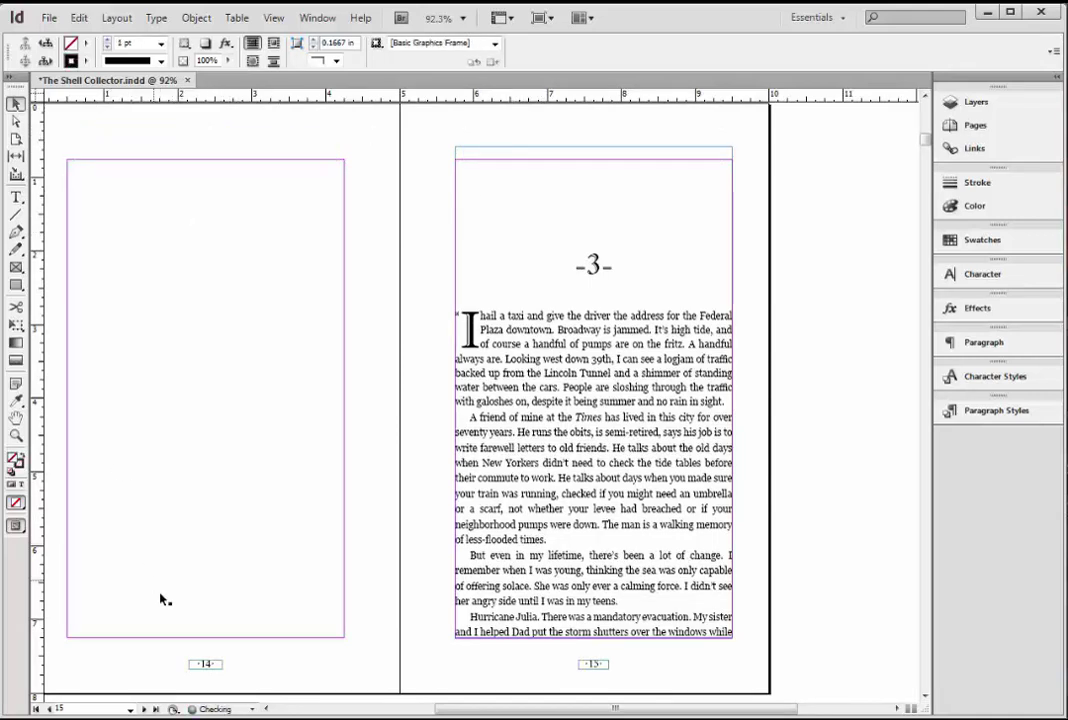
click(199, 668)
key(Delete)
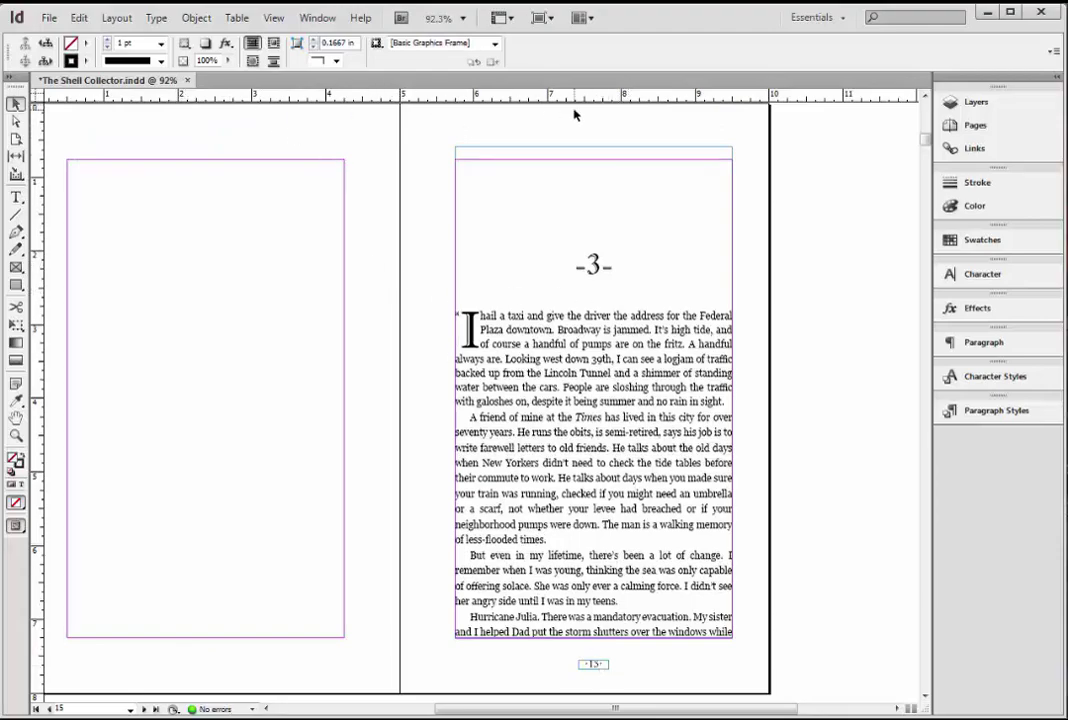
Step: Override the master items on pages 18-19 and delete the running header from the chapter 4 opening
scroll(420, 240, down, 10)
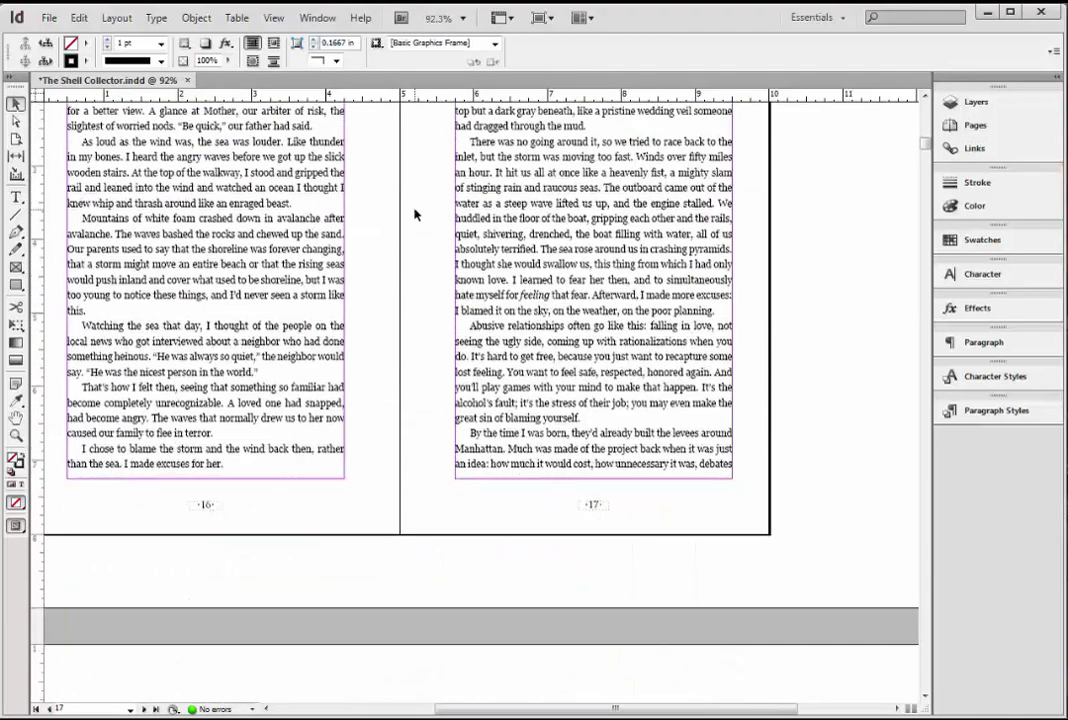
scroll(415, 214, down, 10)
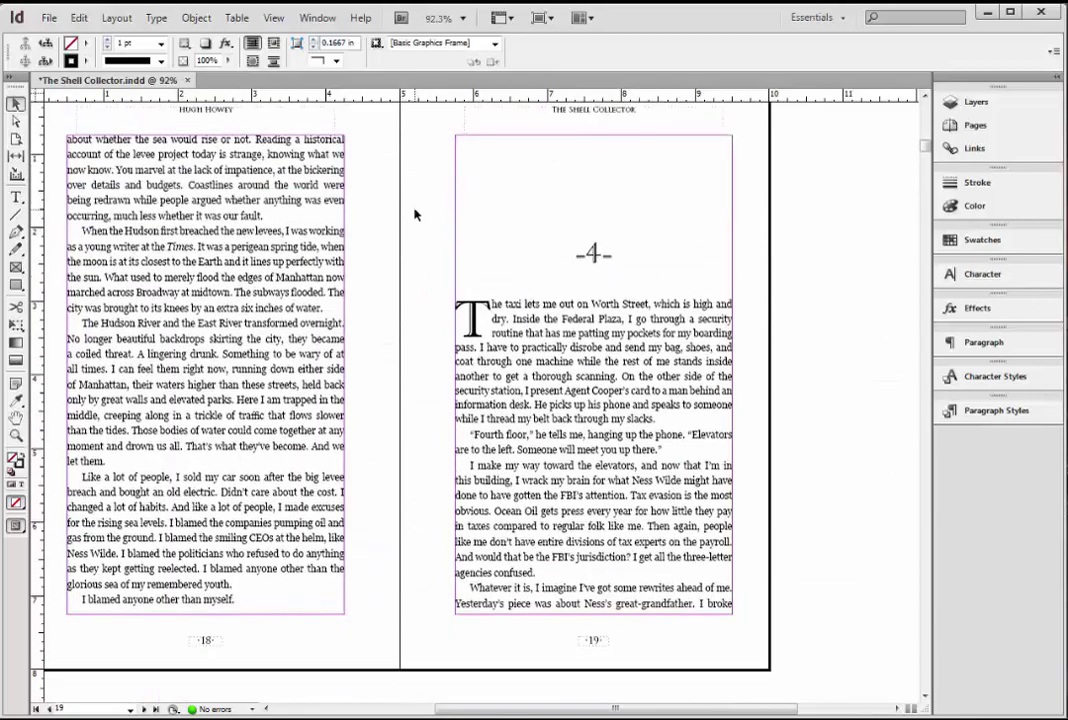
click(512, 114)
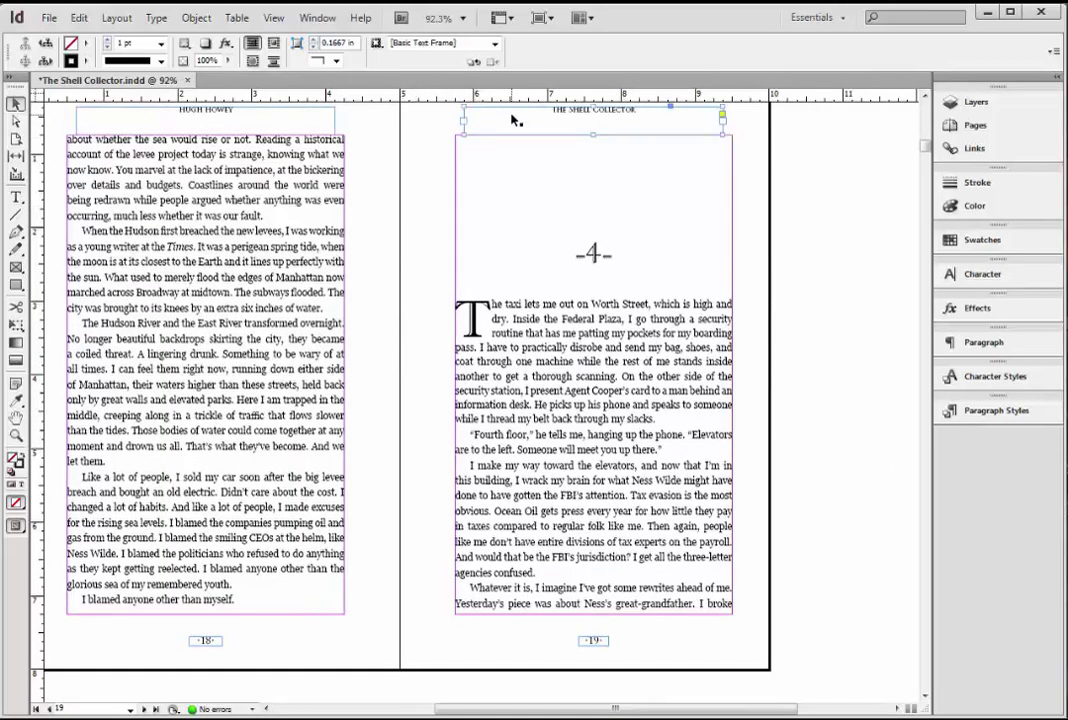
scroll(362, 269, down, 12)
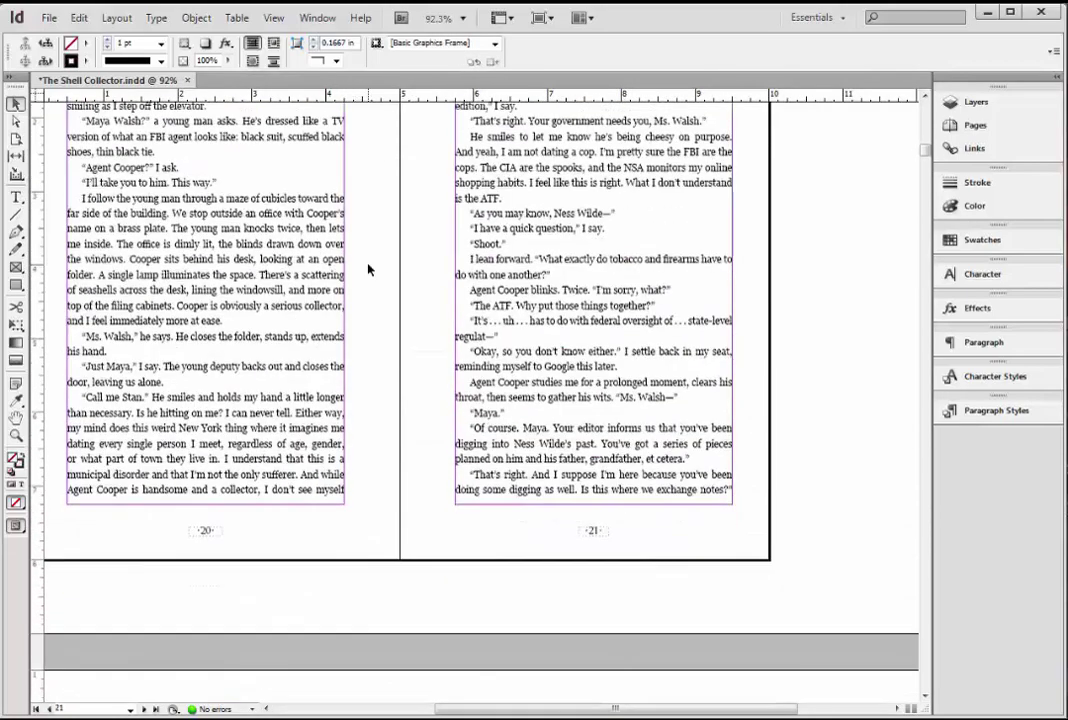
scroll(368, 269, down, 15)
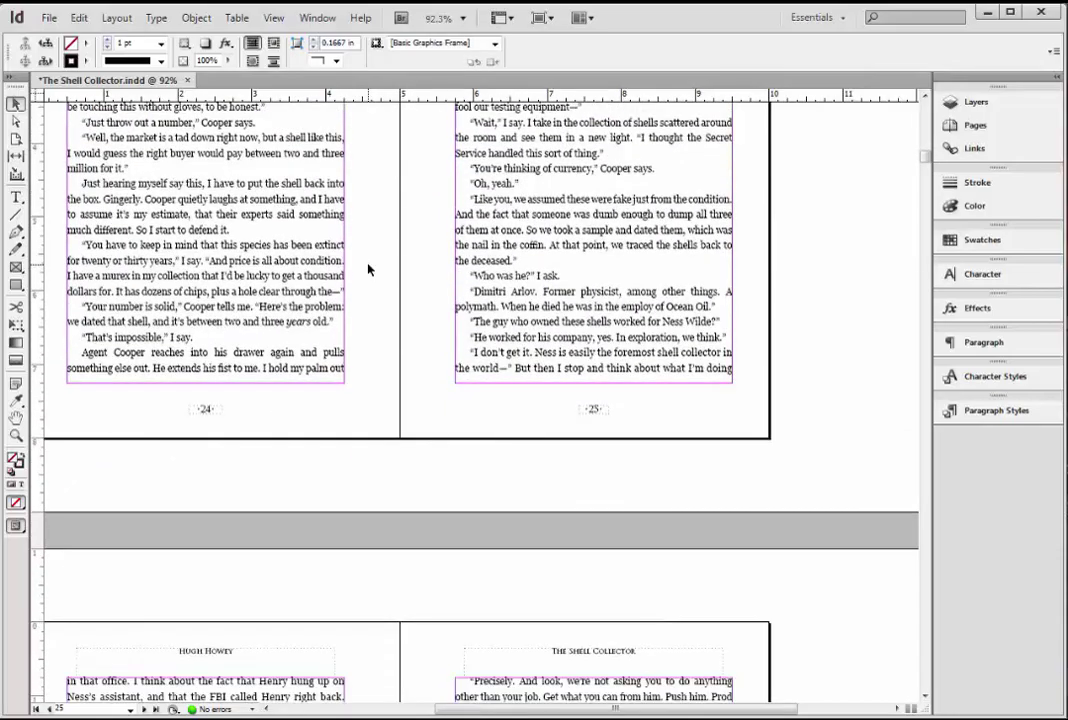
scroll(368, 269, up, 12)
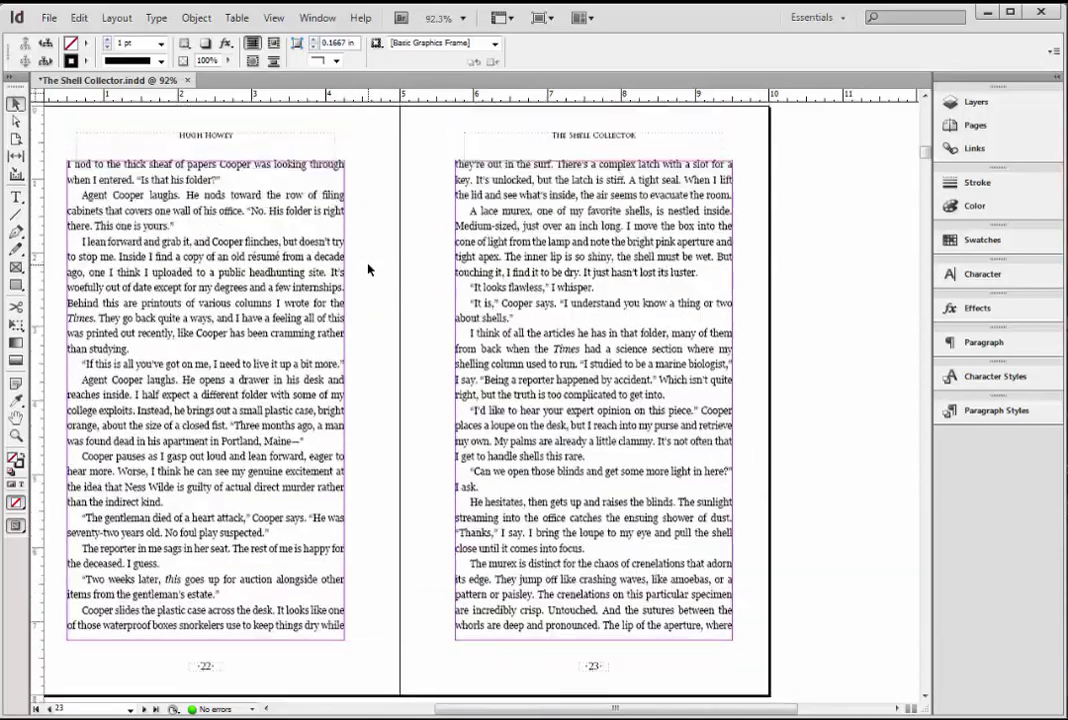
Step: Look through the final pages of the document for the point where the text ends, checking spreads 266-267 and 268-269
click(1000, 128)
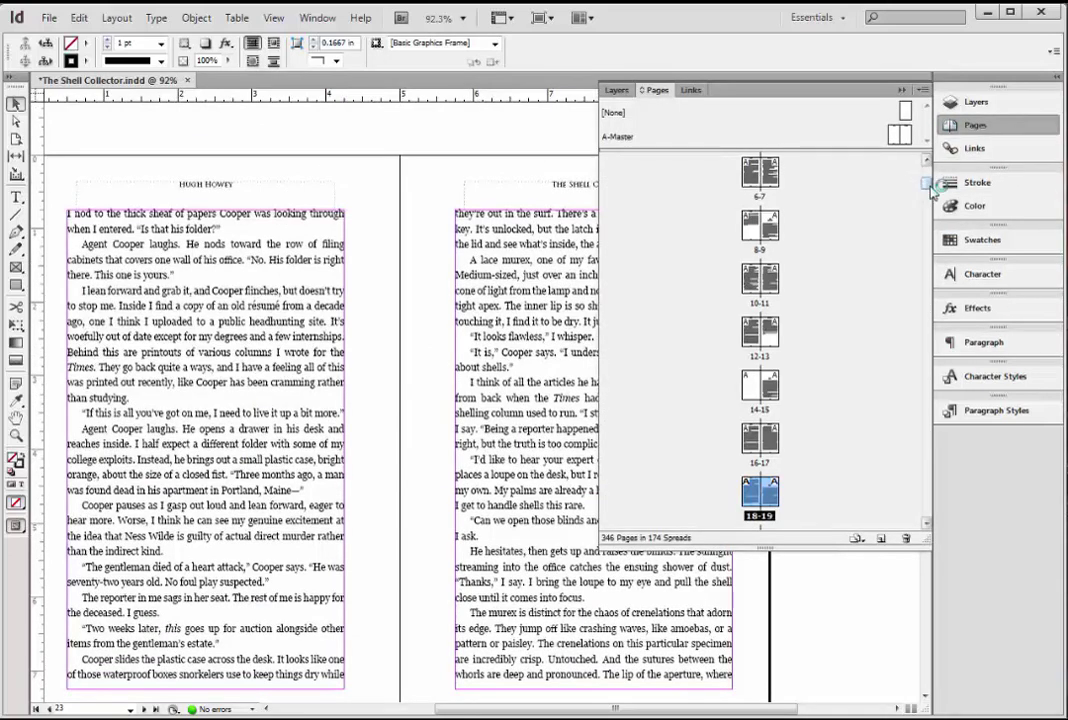
drag(926, 174, 872, 508)
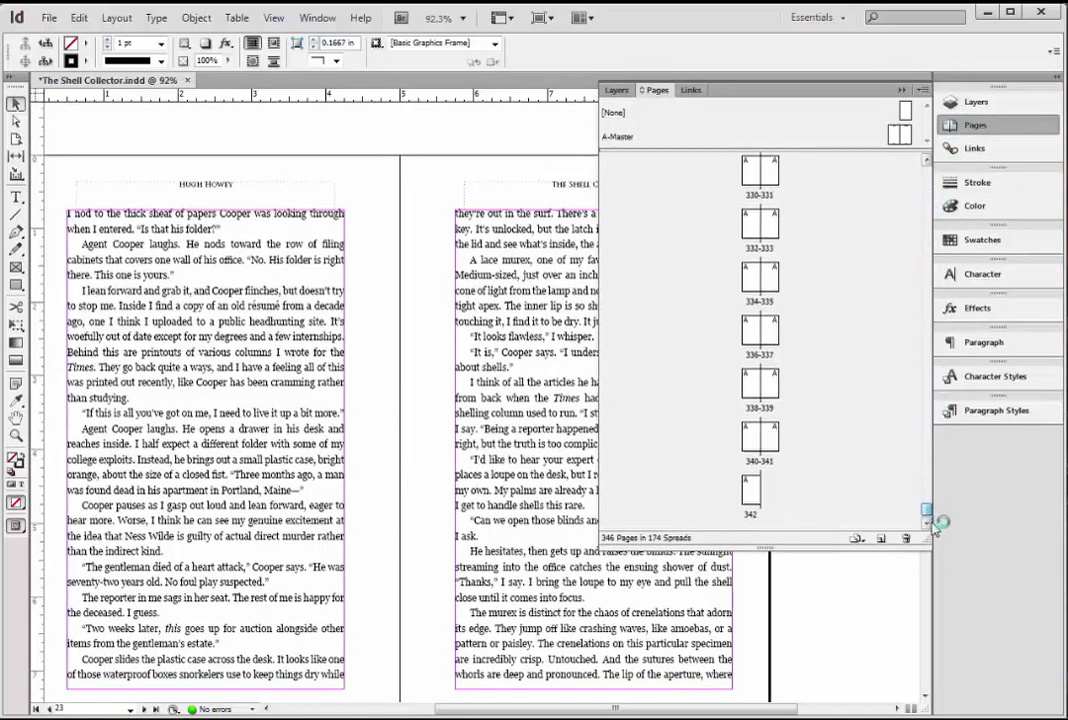
click(752, 500)
scroll(785, 270, up, 5)
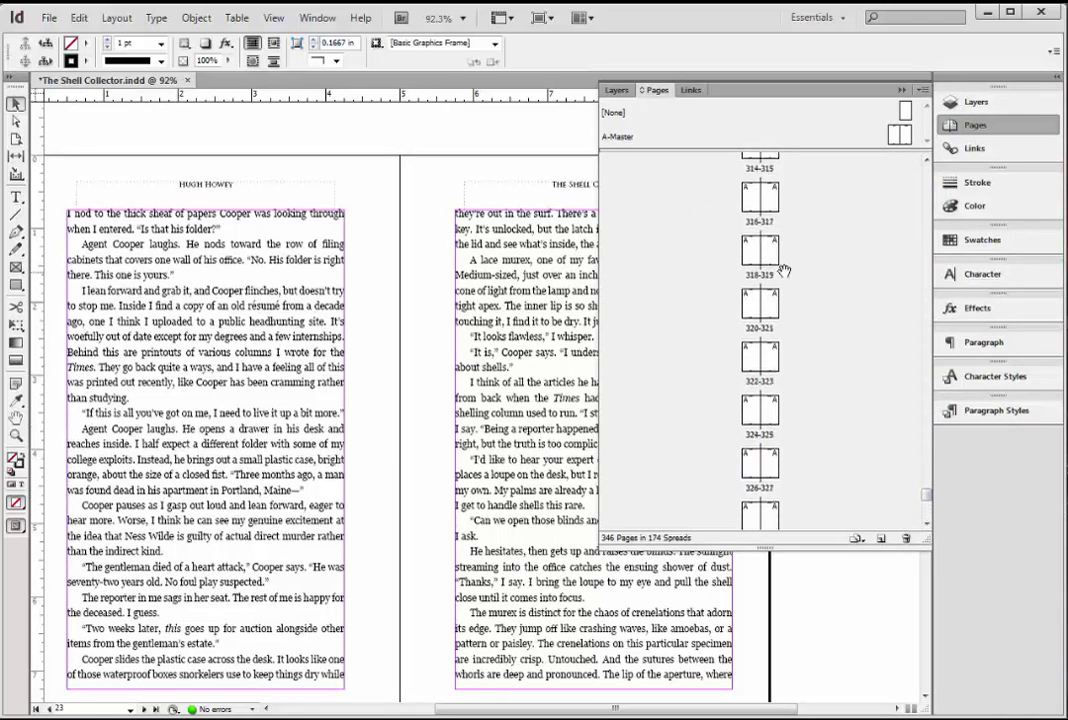
scroll(785, 270, up, 5)
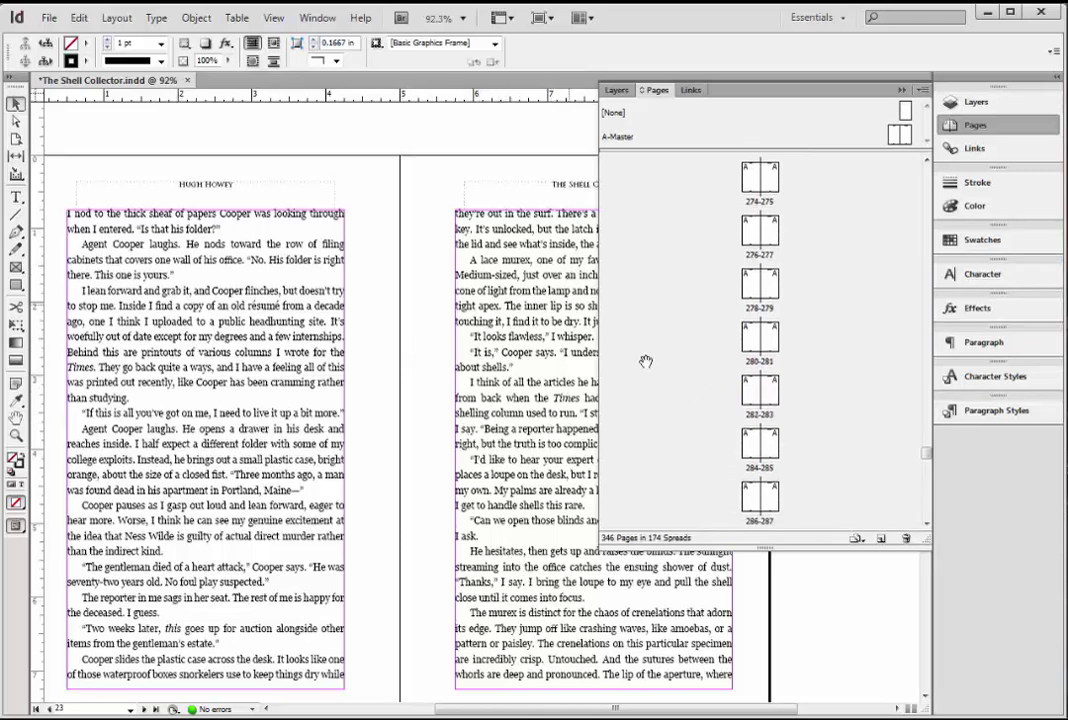
scroll(811, 251, up, 3)
scroll(811, 251, up, 2)
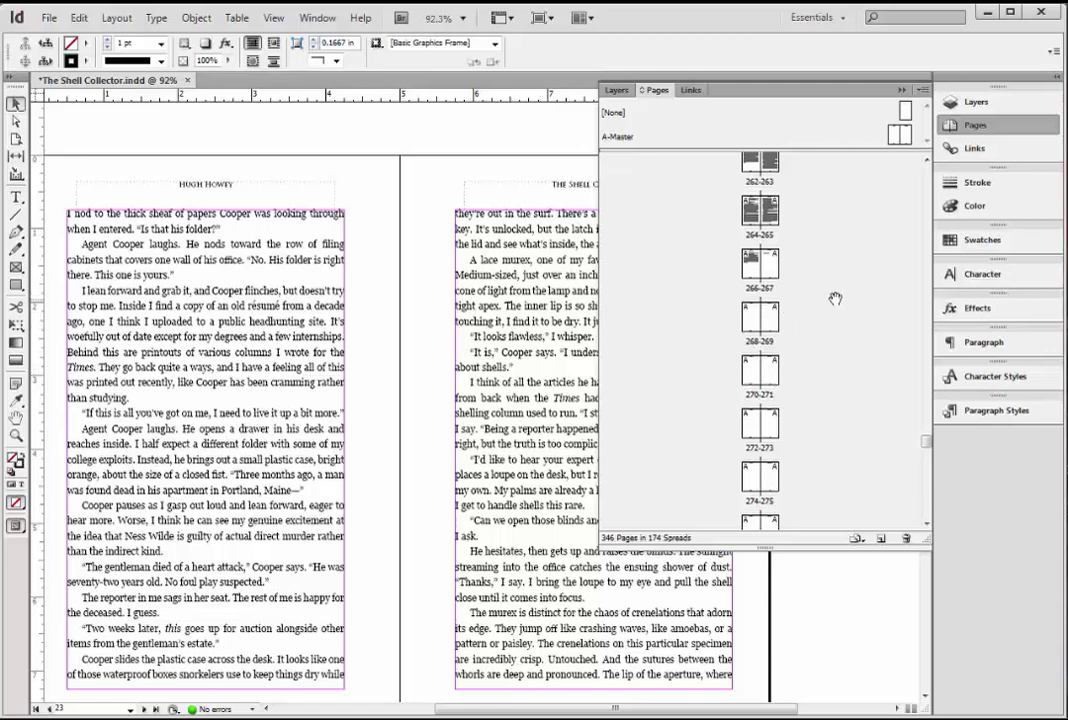
double_click(762, 268)
scroll(505, 276, down, 6)
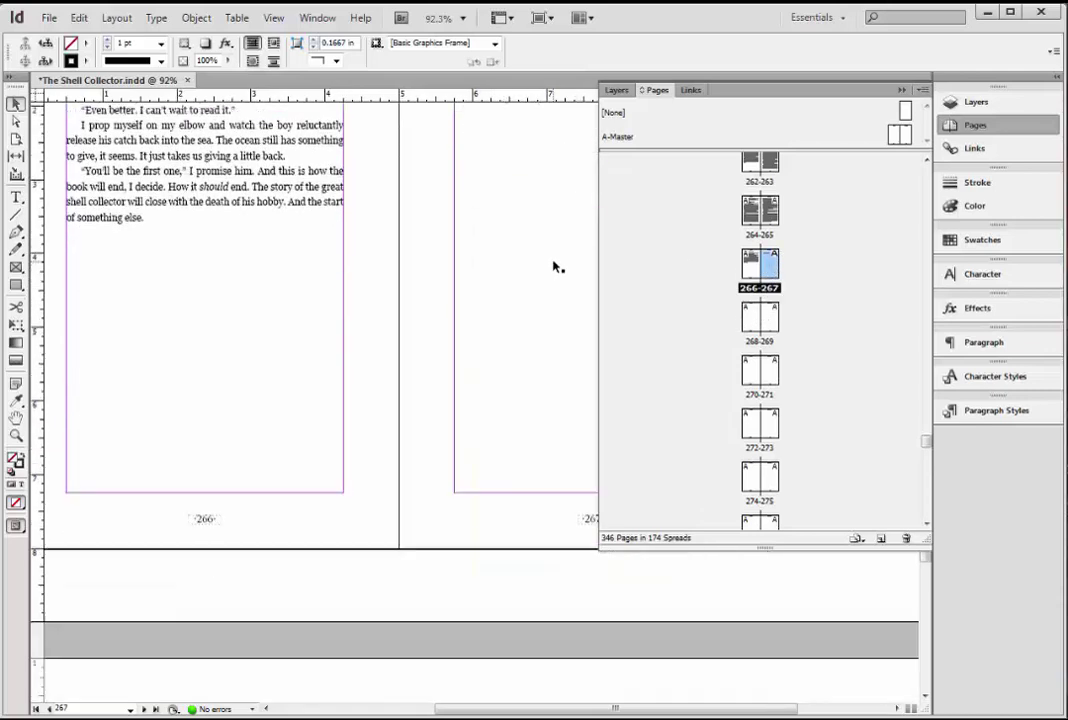
double_click(752, 316)
scroll(252, 406, down, 2)
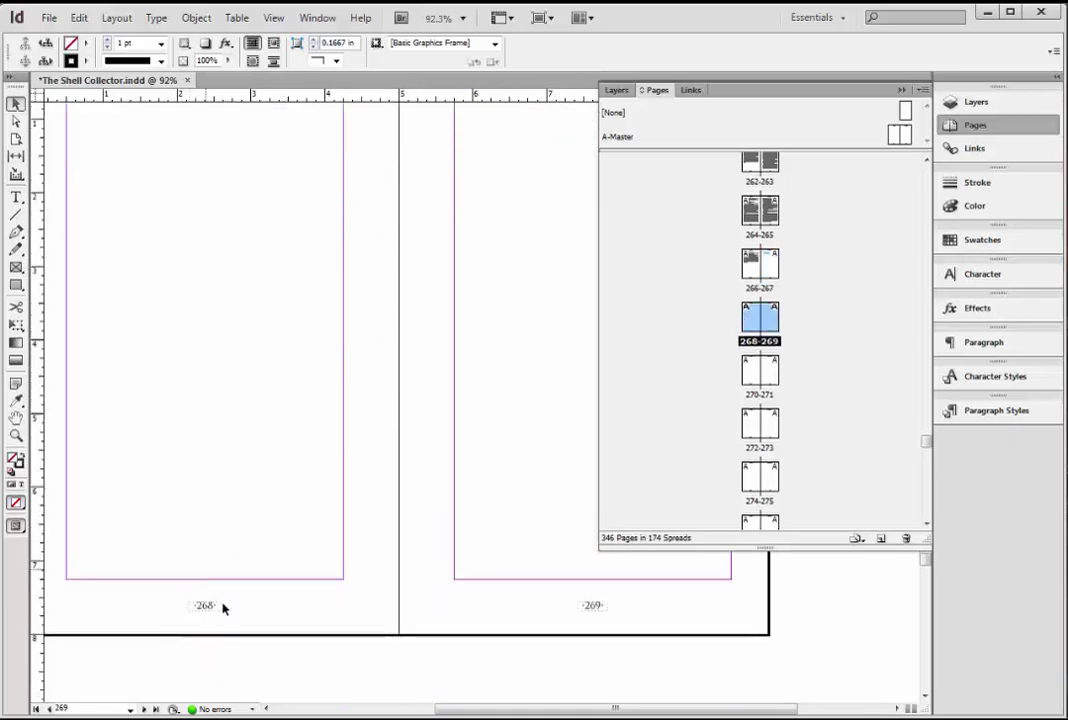
Step: Delete the surplus blank pages from page 269 through page 342 at the end of the document
click(774, 273)
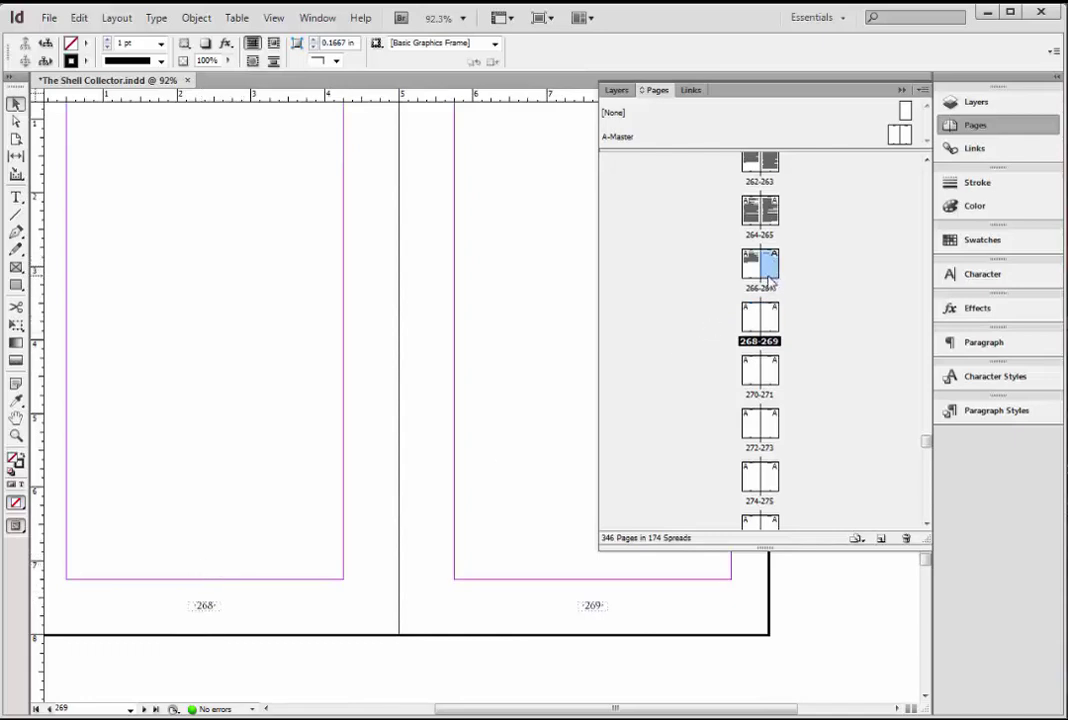
click(750, 320)
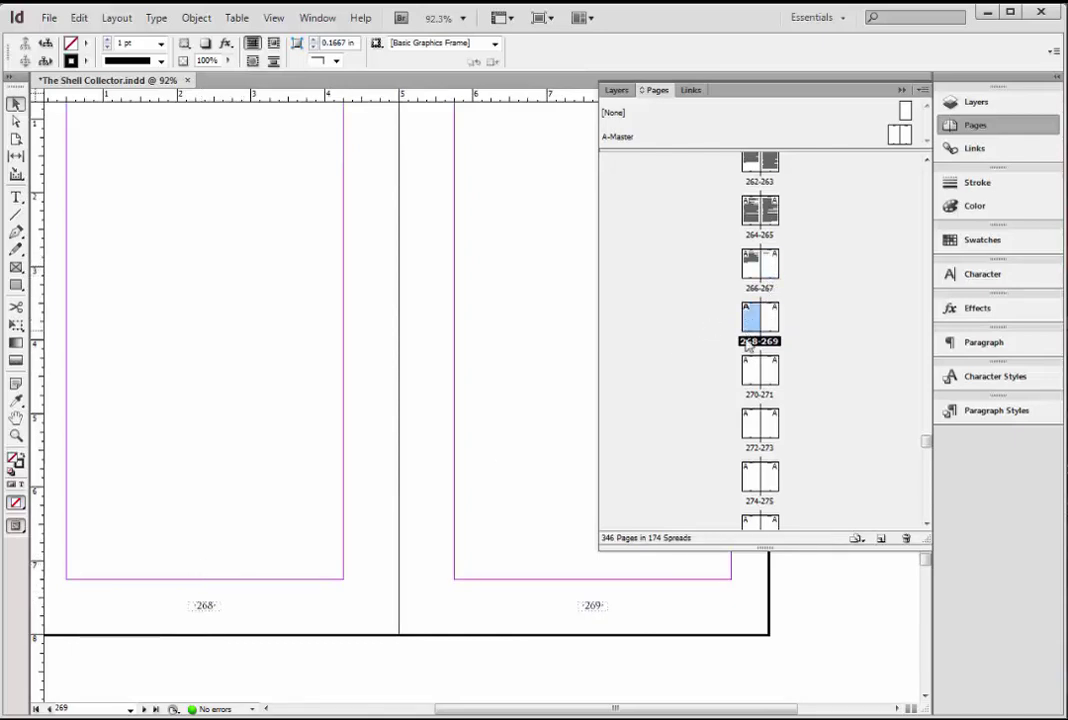
click(773, 320)
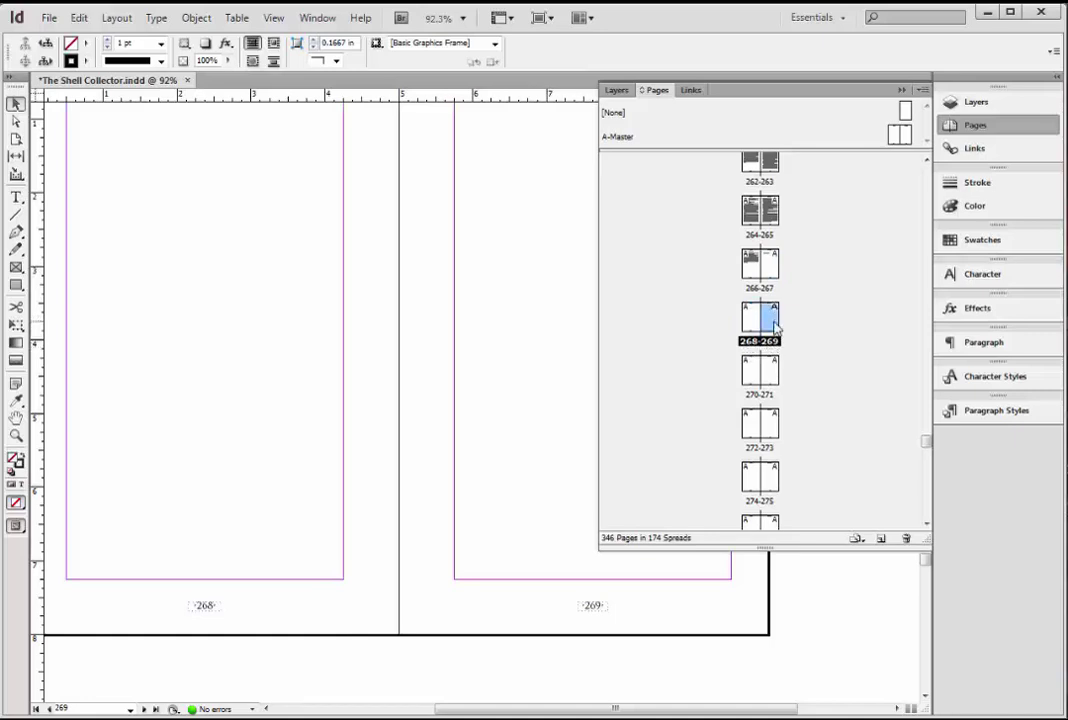
scroll(775, 327, down, 10)
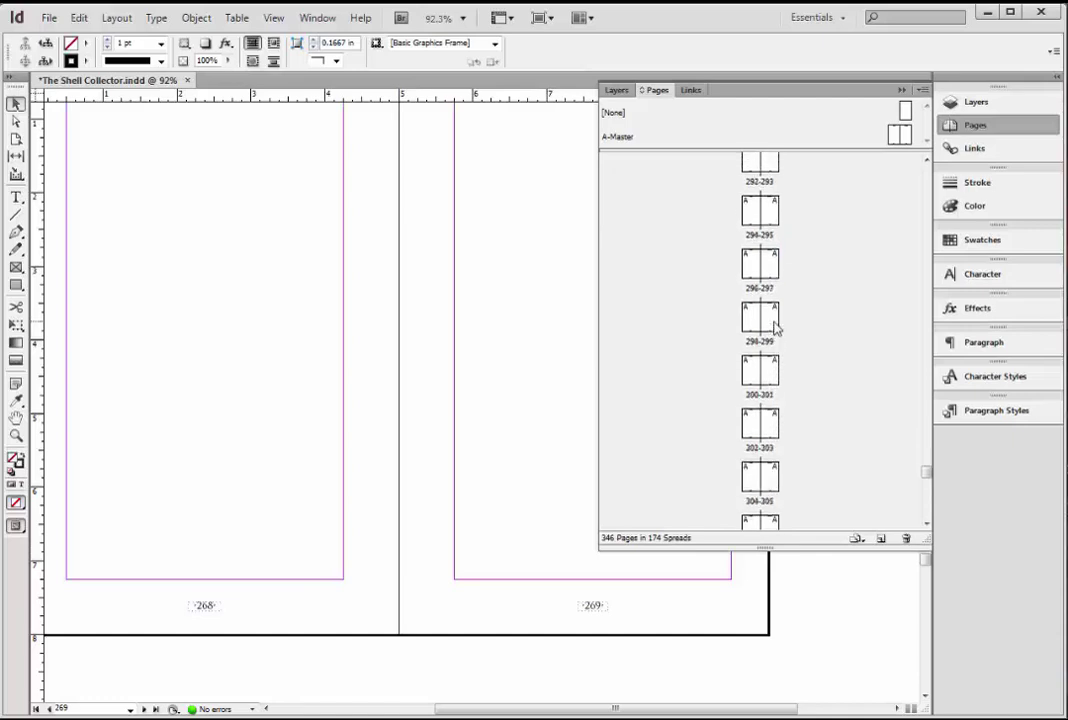
scroll(775, 327, down, 10)
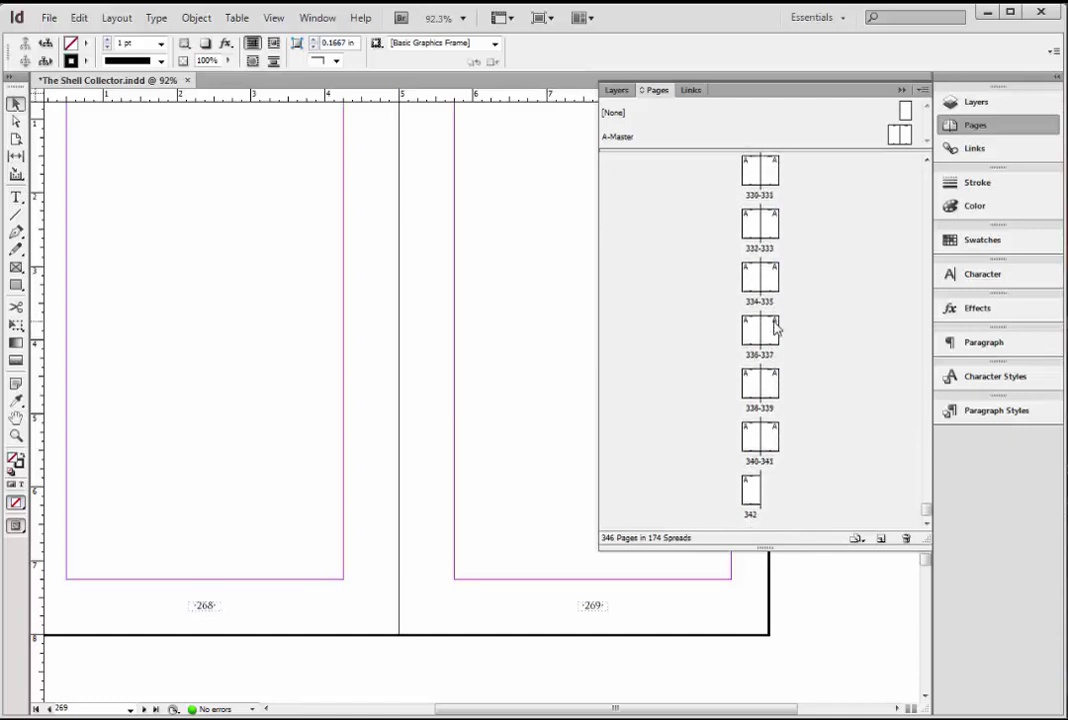
shift+click(755, 503)
scroll(837, 430, up, 10)
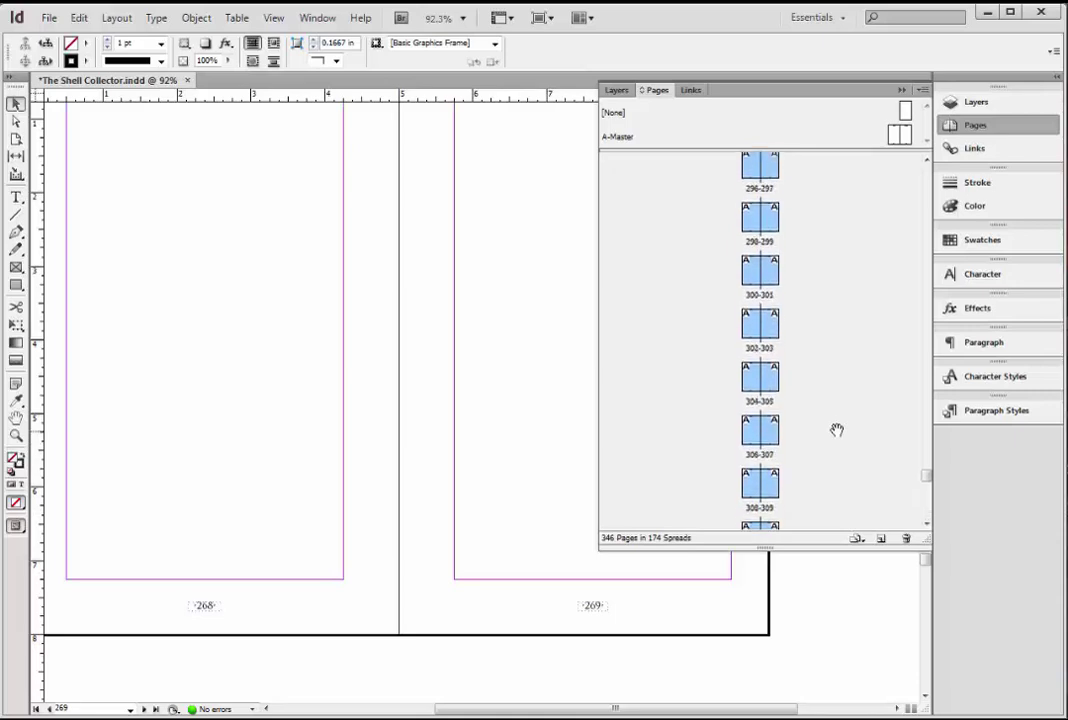
scroll(837, 430, up, 10)
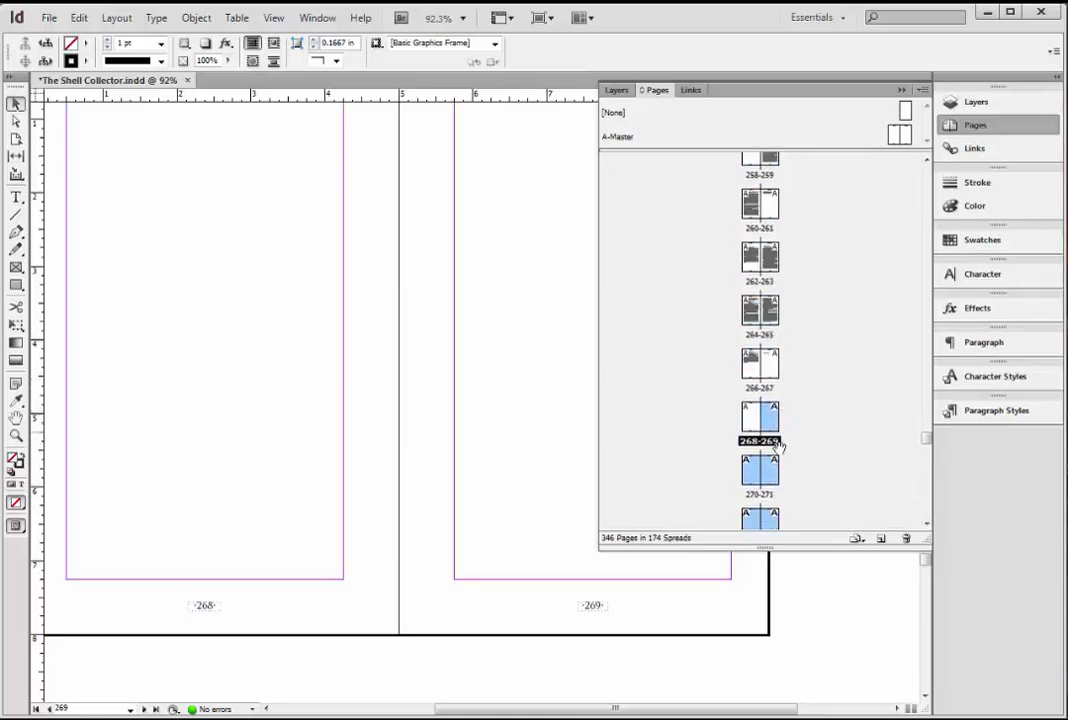
scroll(778, 447, down, 2)
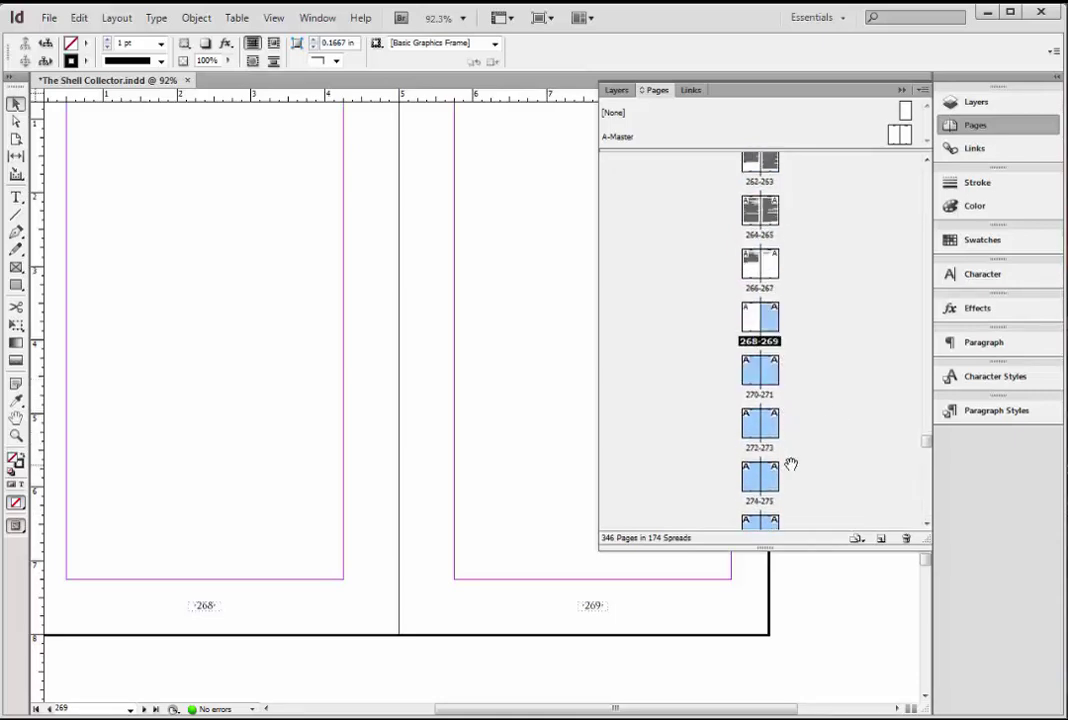
right_click(775, 330)
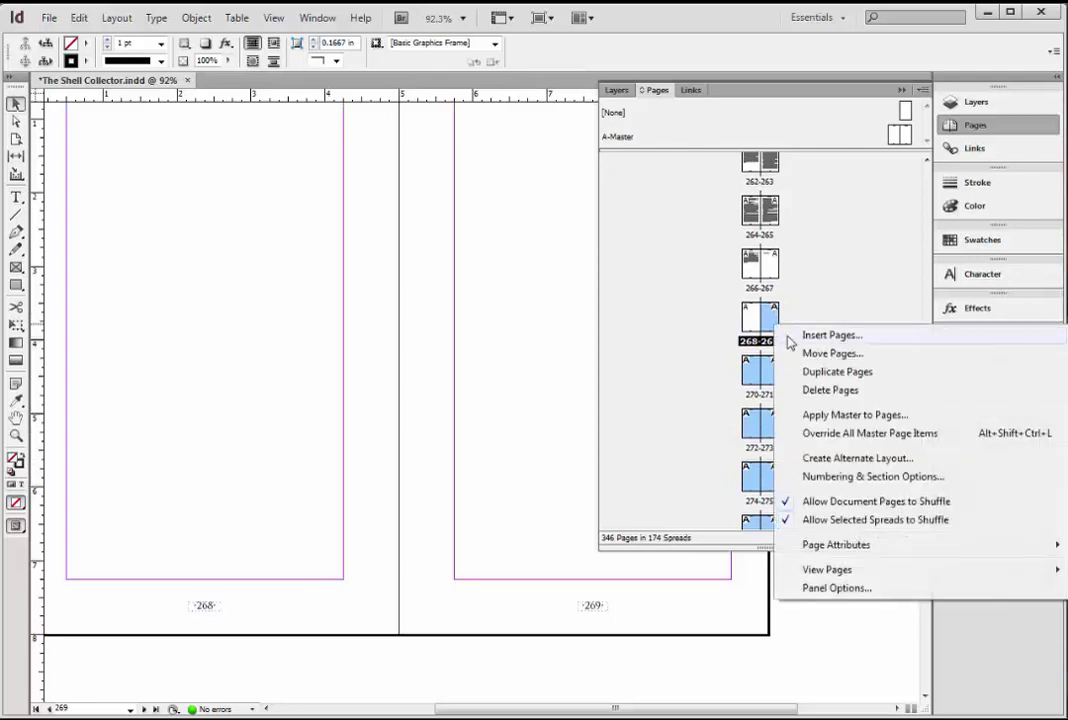
click(830, 392)
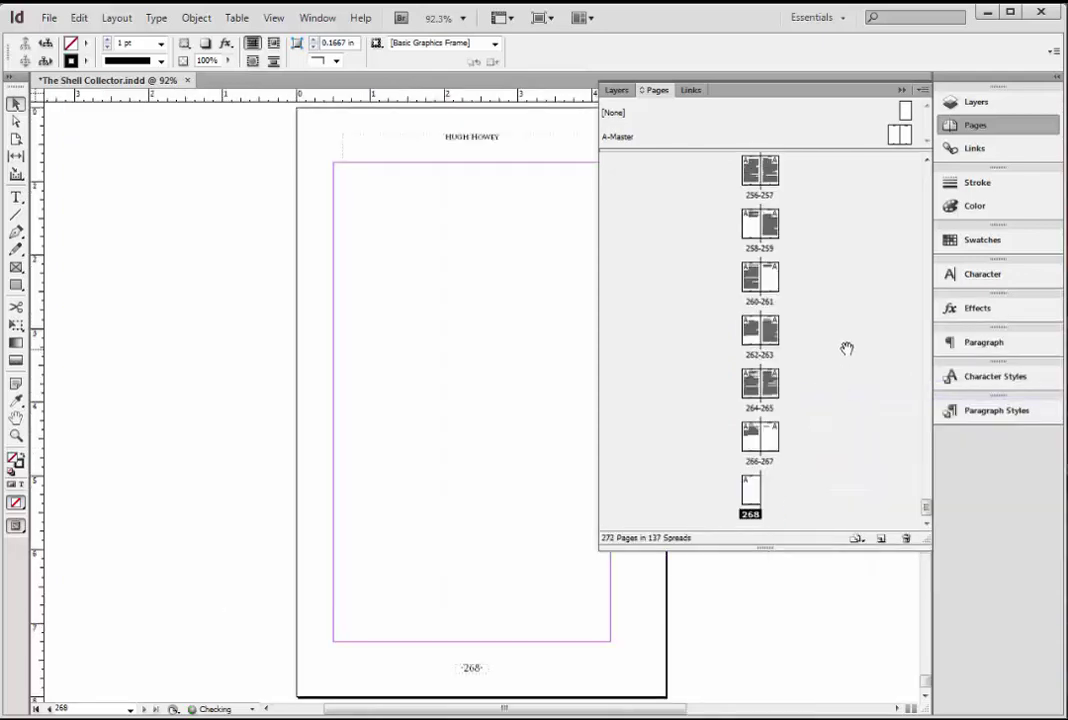
Step: Override the master items on blank page 268 and delete its running header and page number
scroll(593, 708, right, 4)
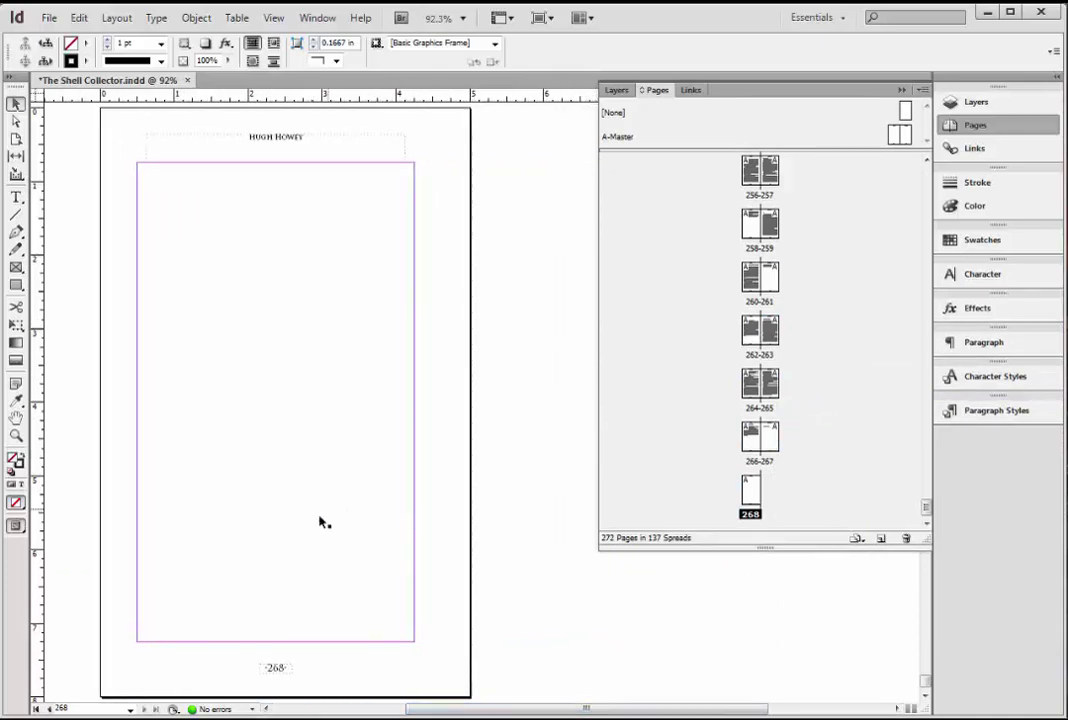
scroll(438, 315, up, 8)
scroll(438, 318, down, 8)
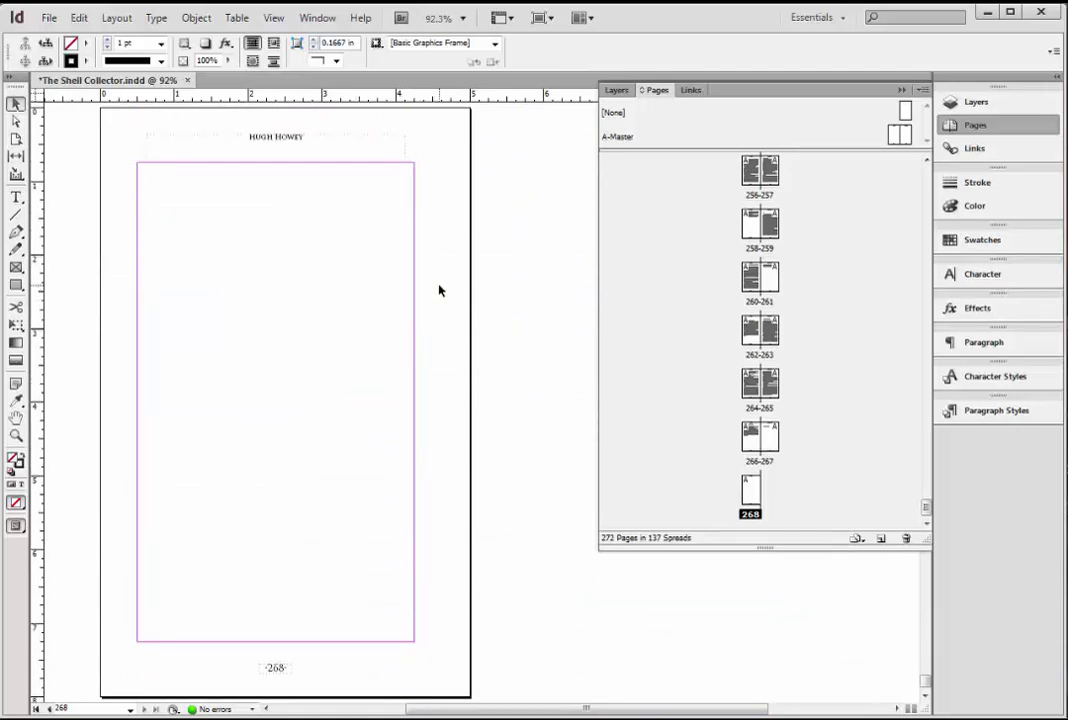
key(ctrl+alt+shift+l)
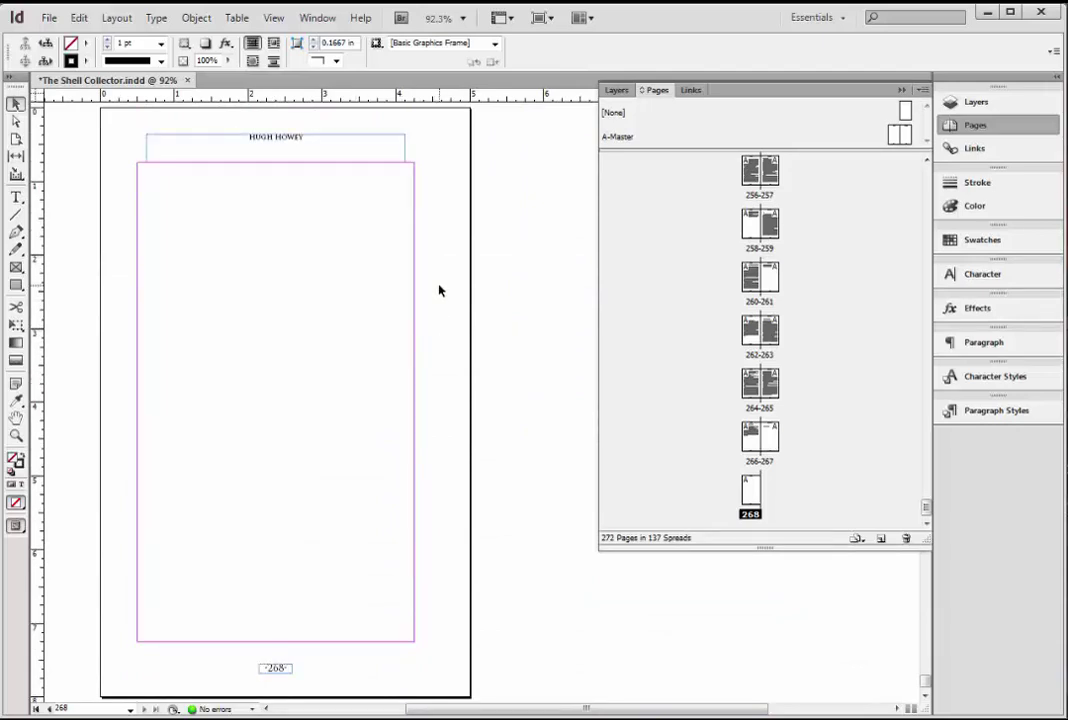
click(310, 155)
key(Delete)
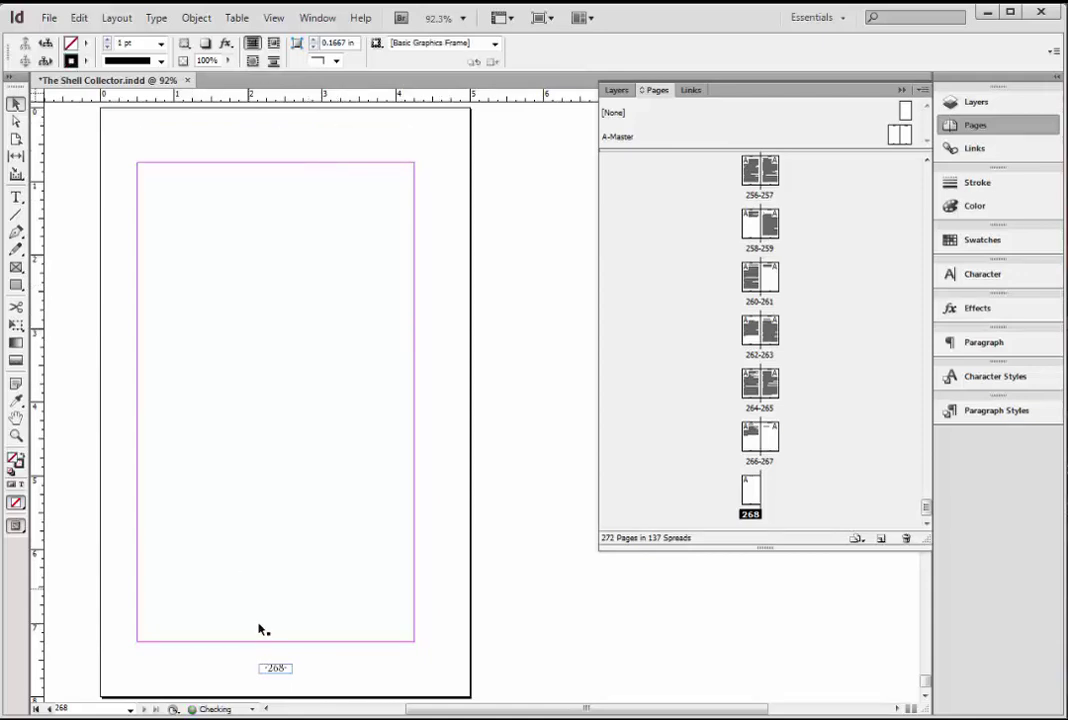
click(268, 670)
key(Delete)
scroll(388, 312, up, 1)
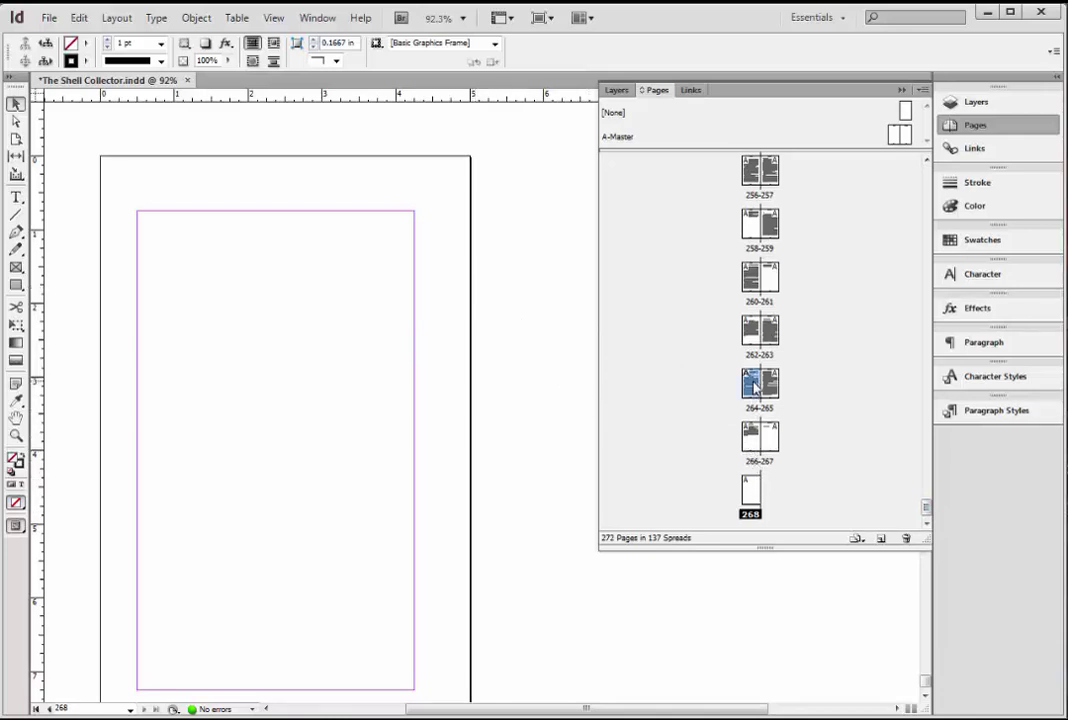
Step: Delete the last spreads of the document, from page 264 through page 268
shift+click(755, 500)
right_click(755, 500)
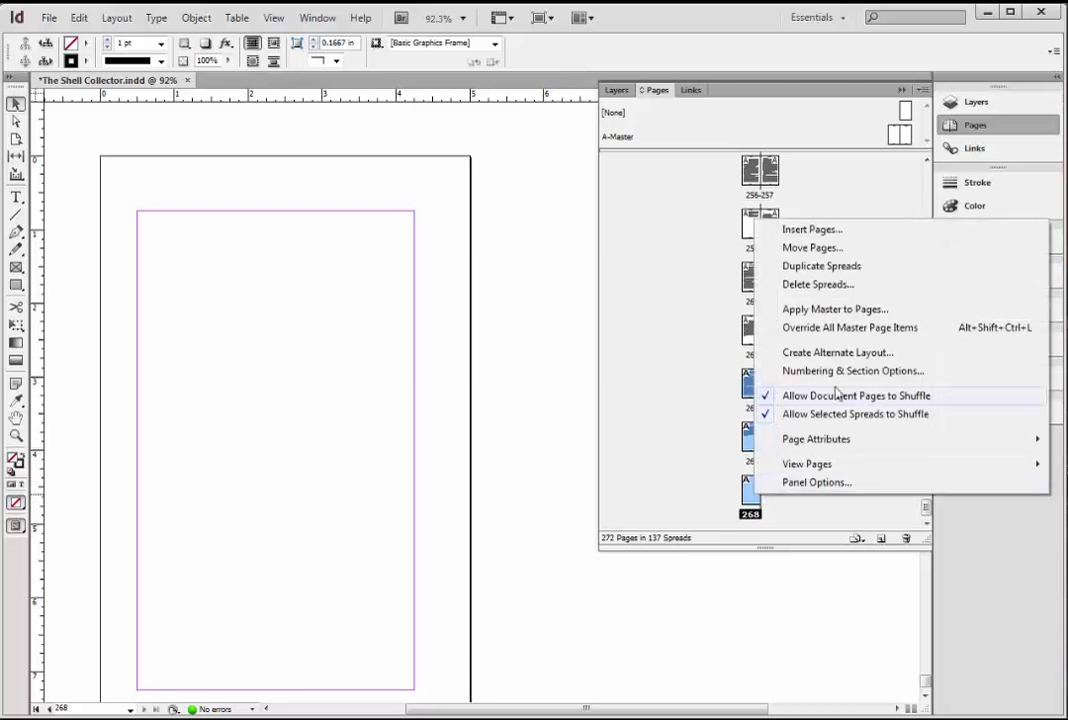
click(850, 285)
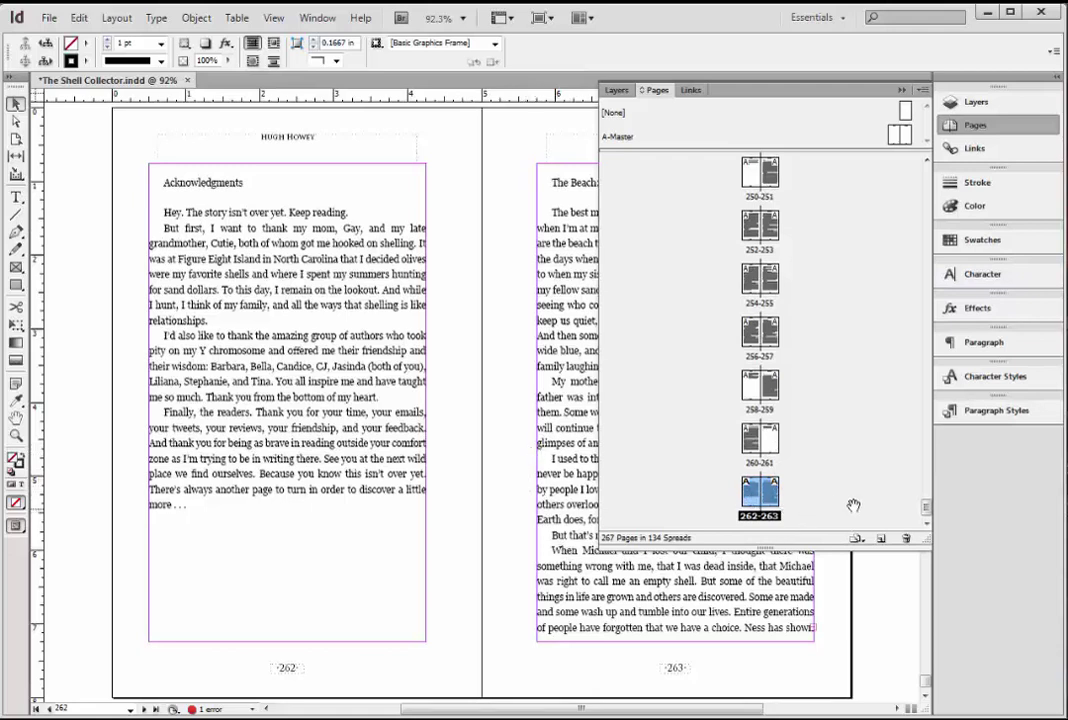
Step: Insert five empty paragraphs above the heading "The Beach: One Year Later" on page 263
click(546, 470)
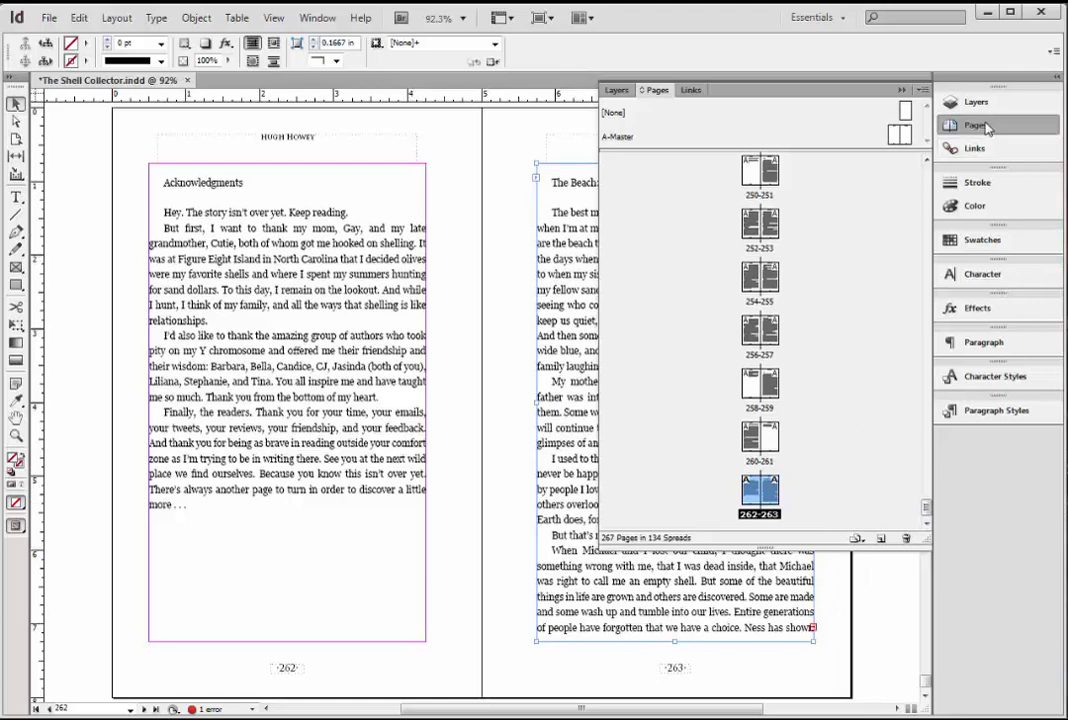
click(736, 418)
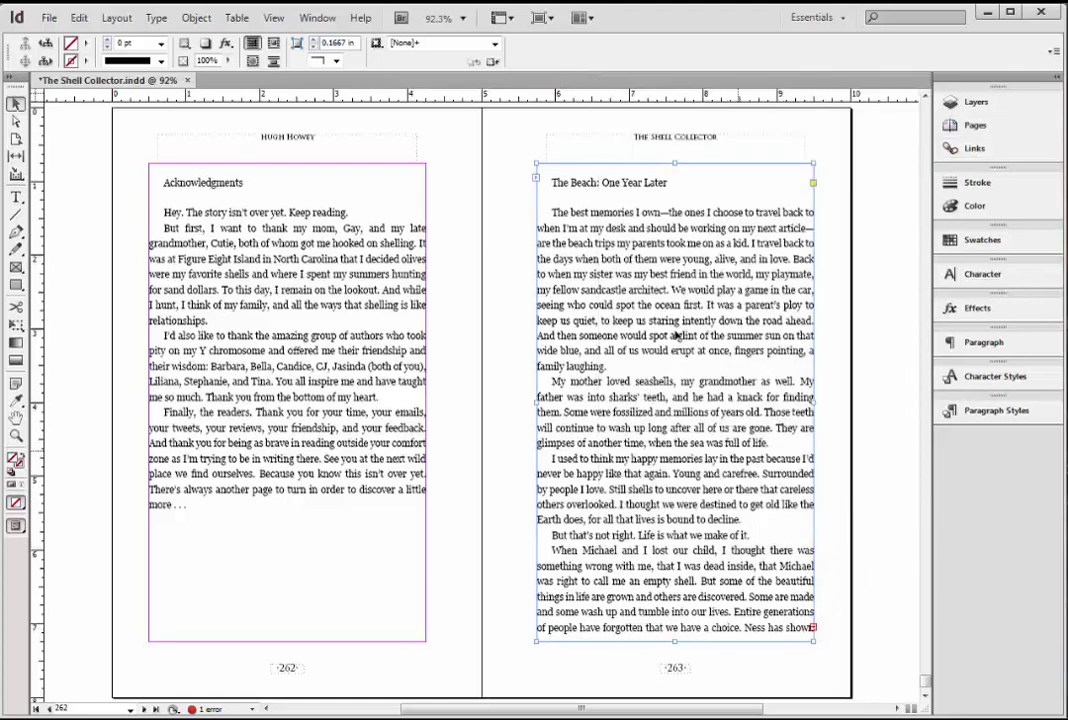
double_click(554, 185)
key(Return)
key(Return)
key(Return)
key(Return)
key(Return)
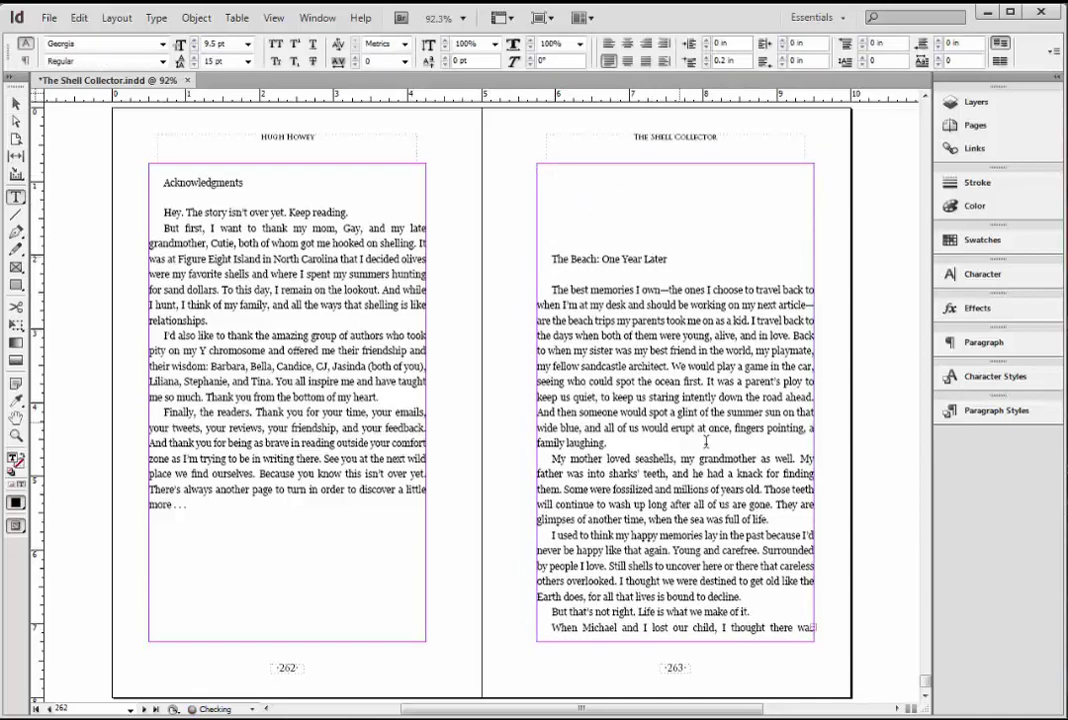
key(Escape)
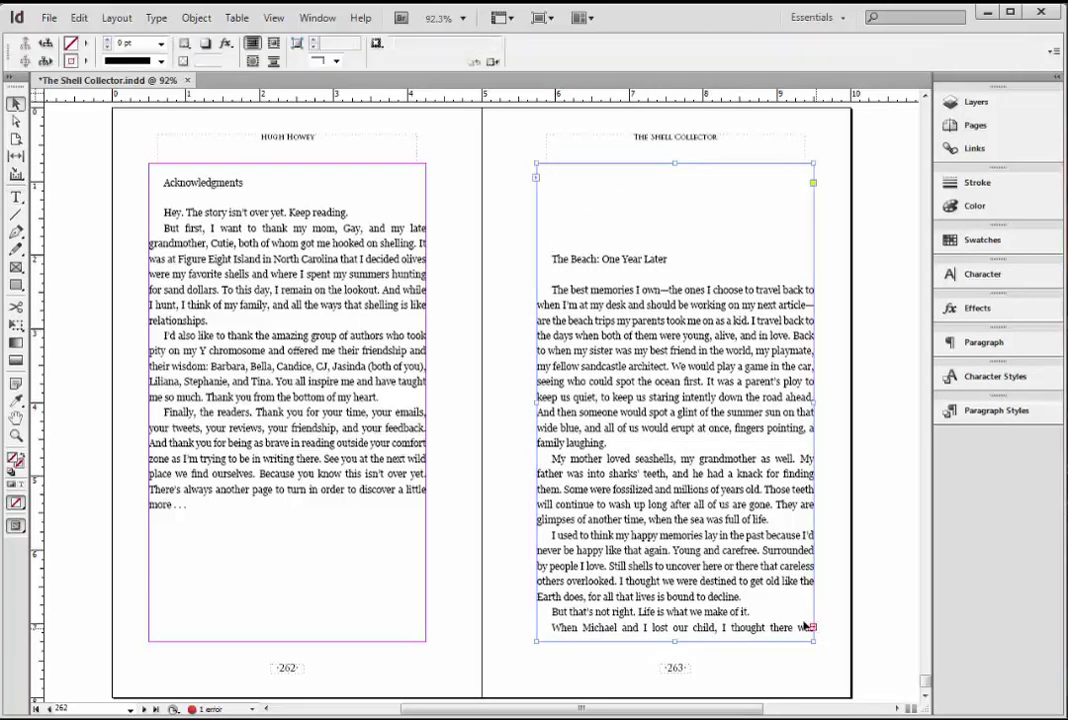
Step: Insert one A-Master page after page 263 at the end of the document
scroll(806, 627, down, 2)
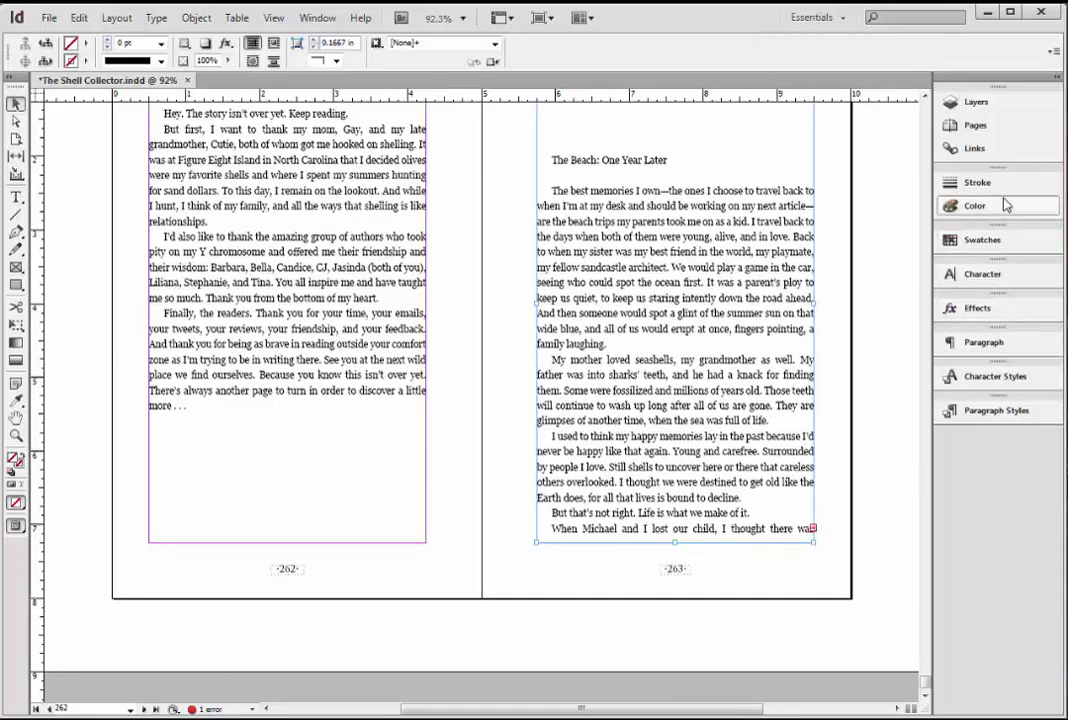
click(975, 125)
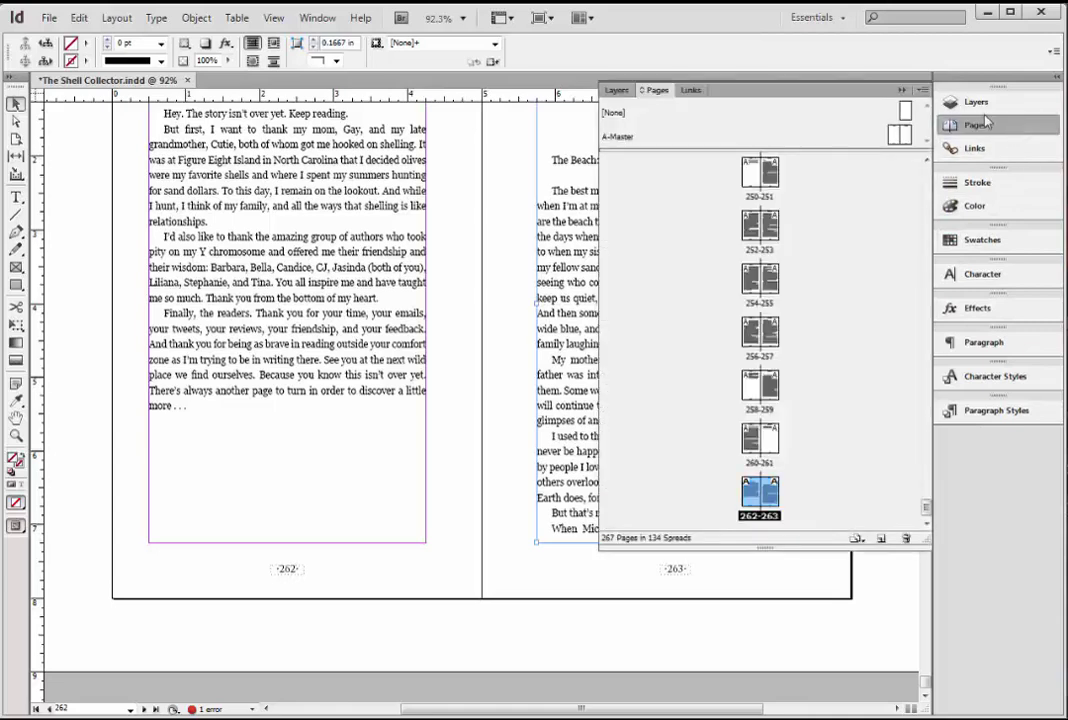
click(772, 500)
right_click(775, 502)
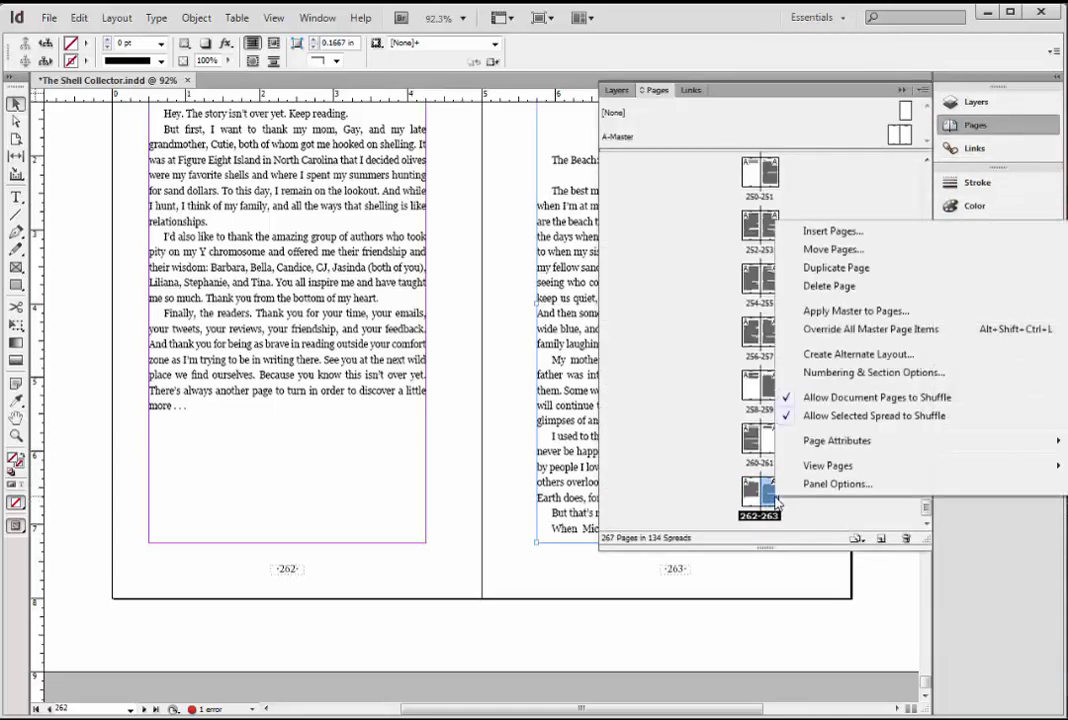
click(866, 233)
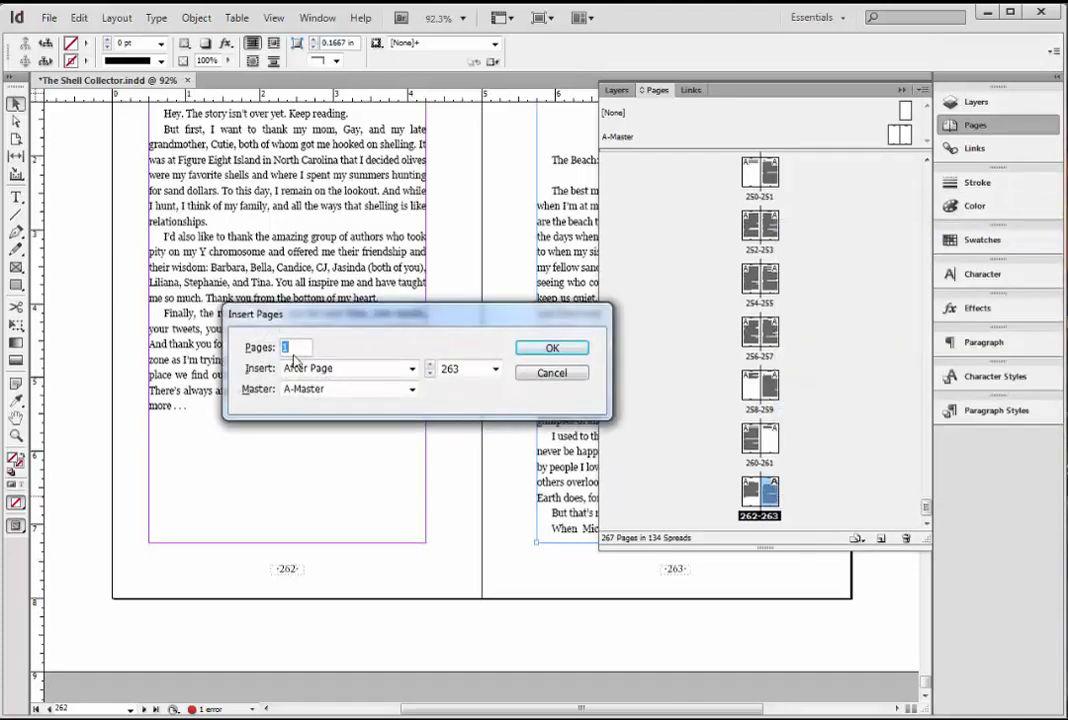
click(550, 350)
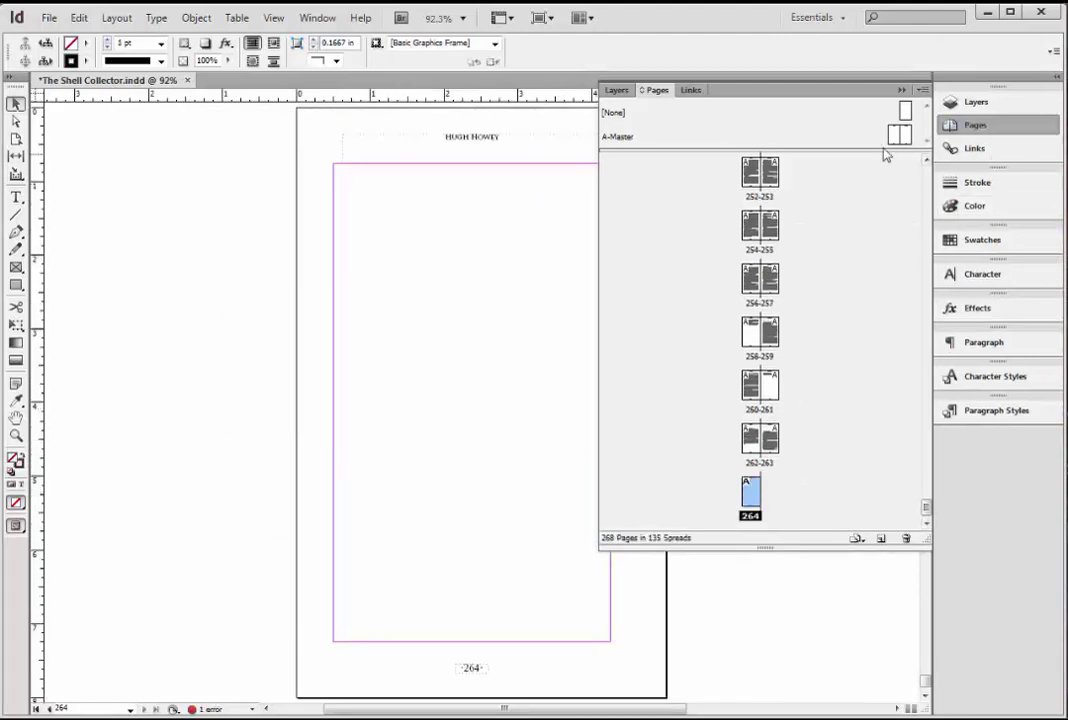
click(944, 120)
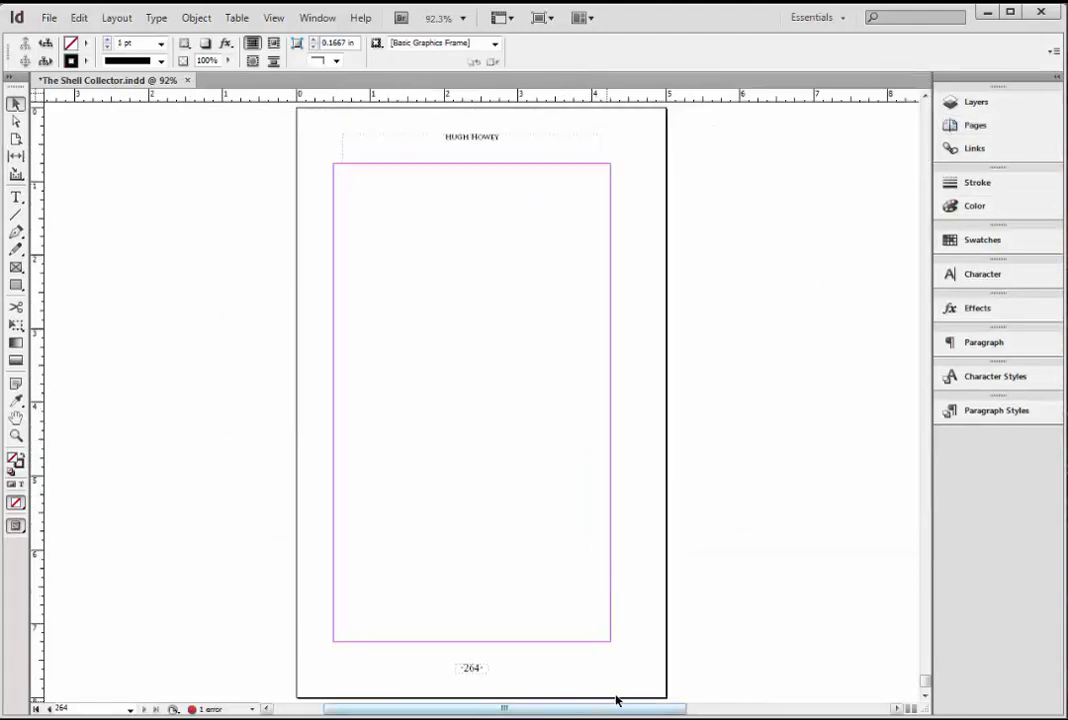
Step: Autoflow the overset text from the frame on page 263 into page 264, adding the pages it needs
drag(630, 708, 730, 709)
scroll(629, 491, up, 5)
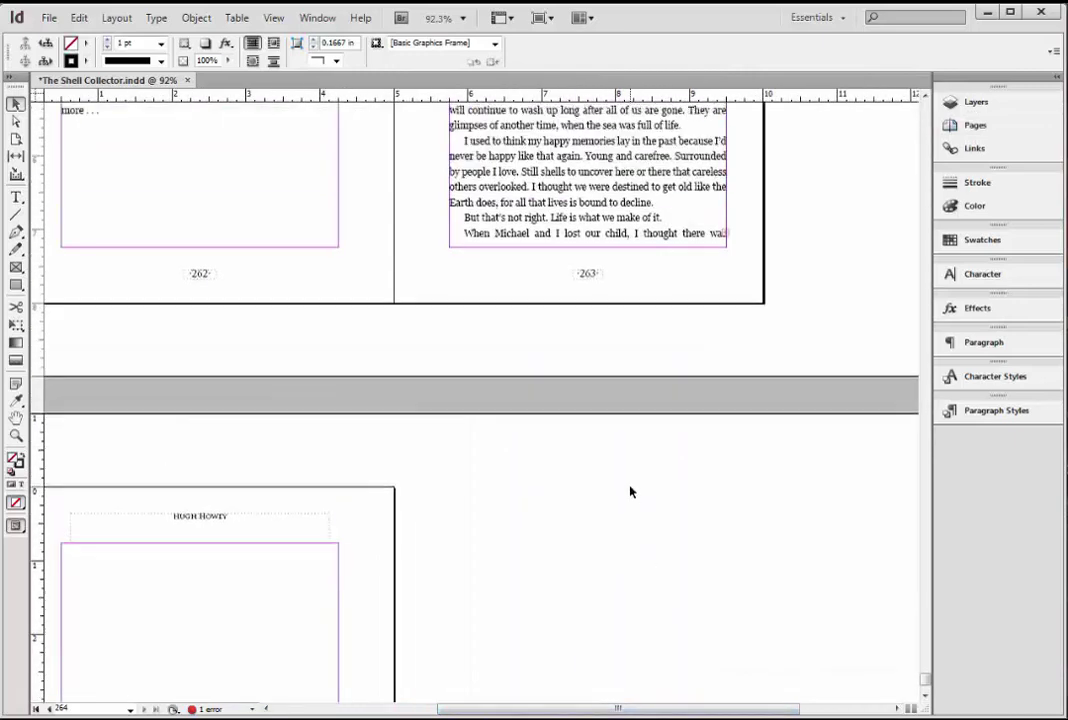
scroll(722, 398, up, 1)
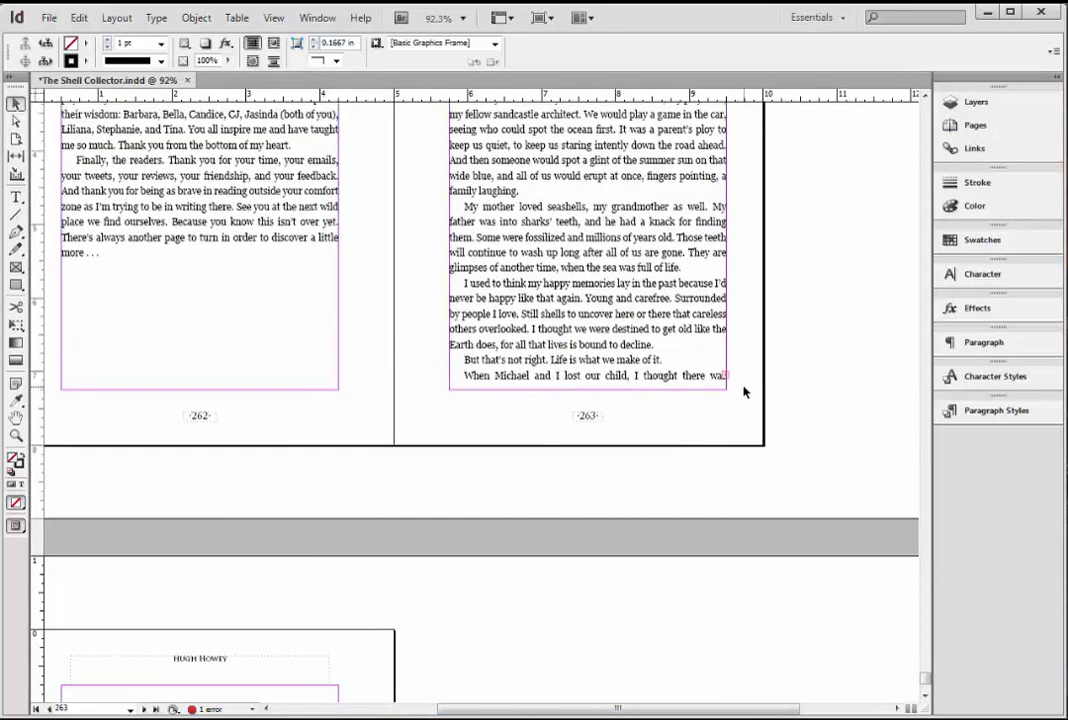
click(728, 378)
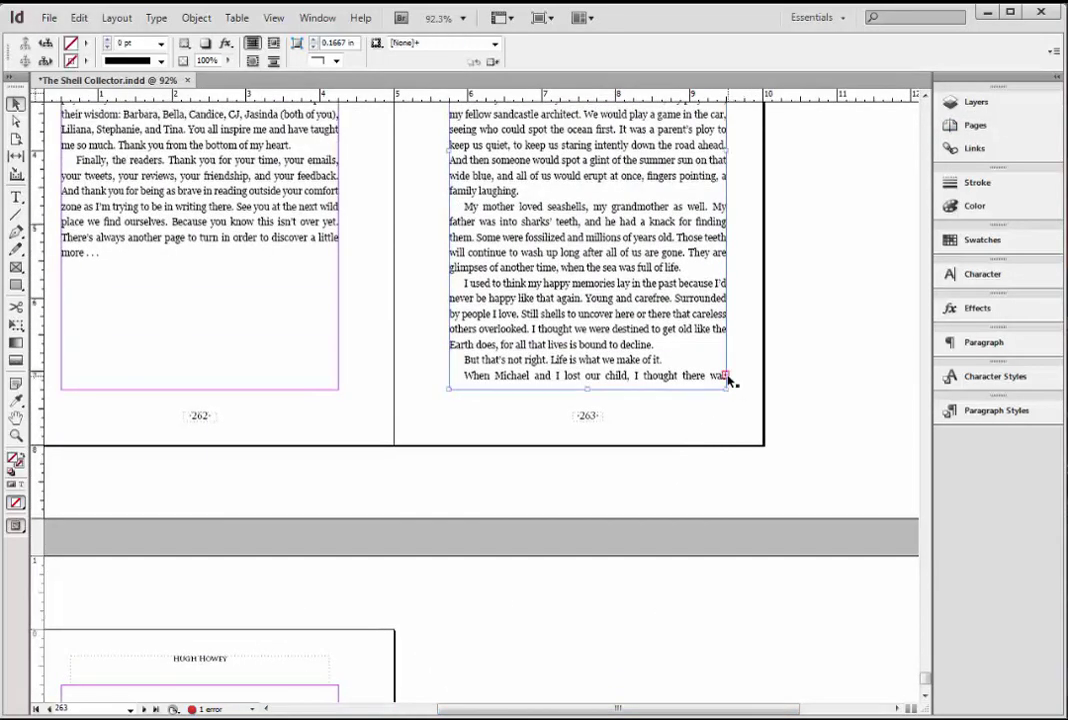
click(730, 378)
scroll(600, 400, down, 6)
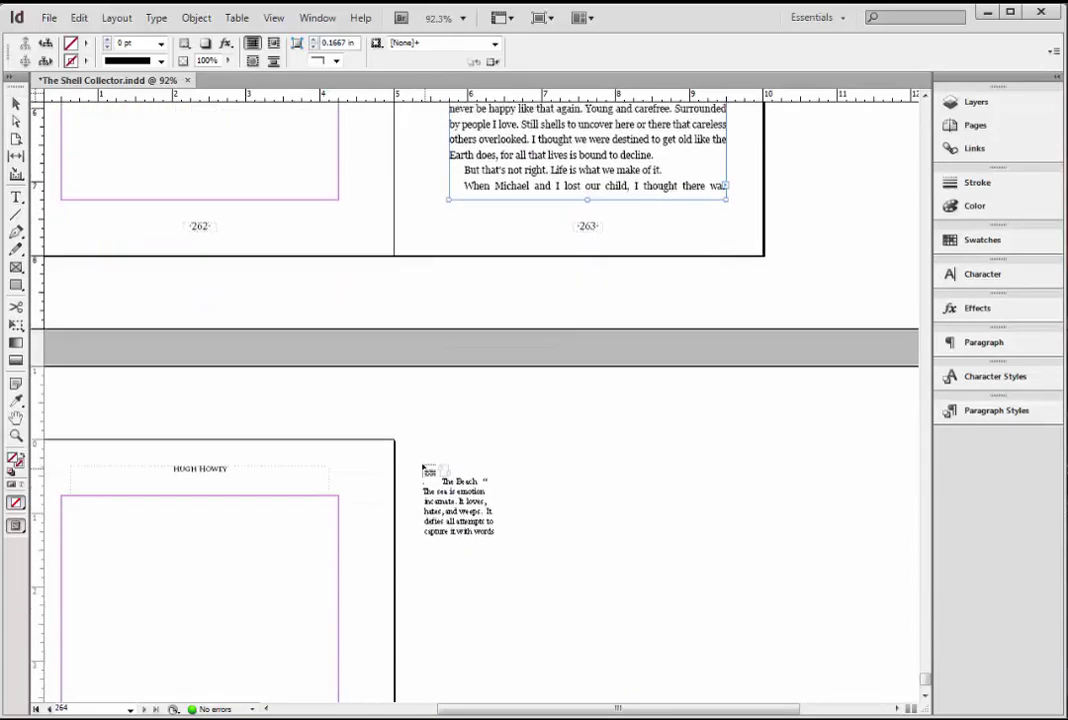
click(116, 418)
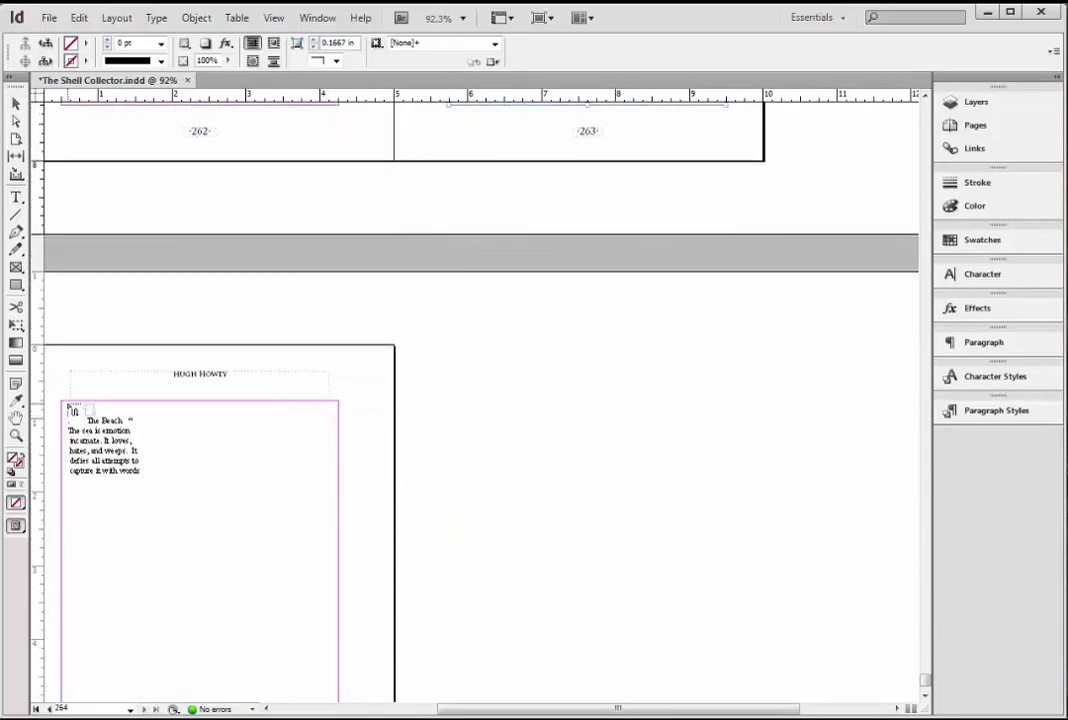
shift+click(68, 408)
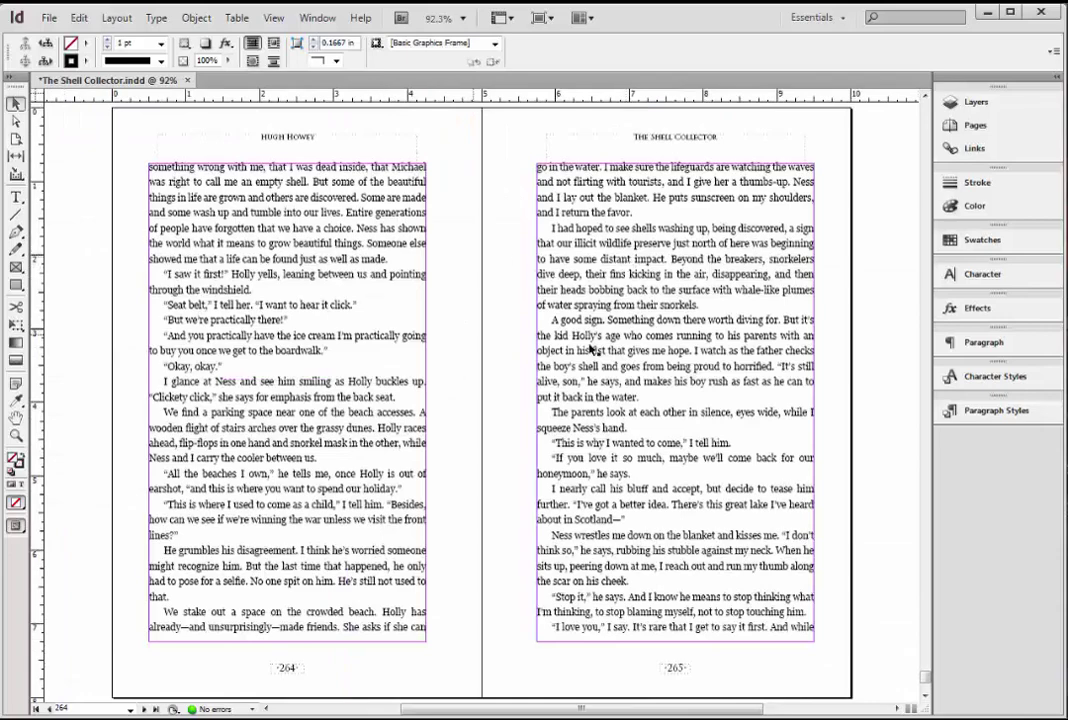
scroll(696, 350, down, 10)
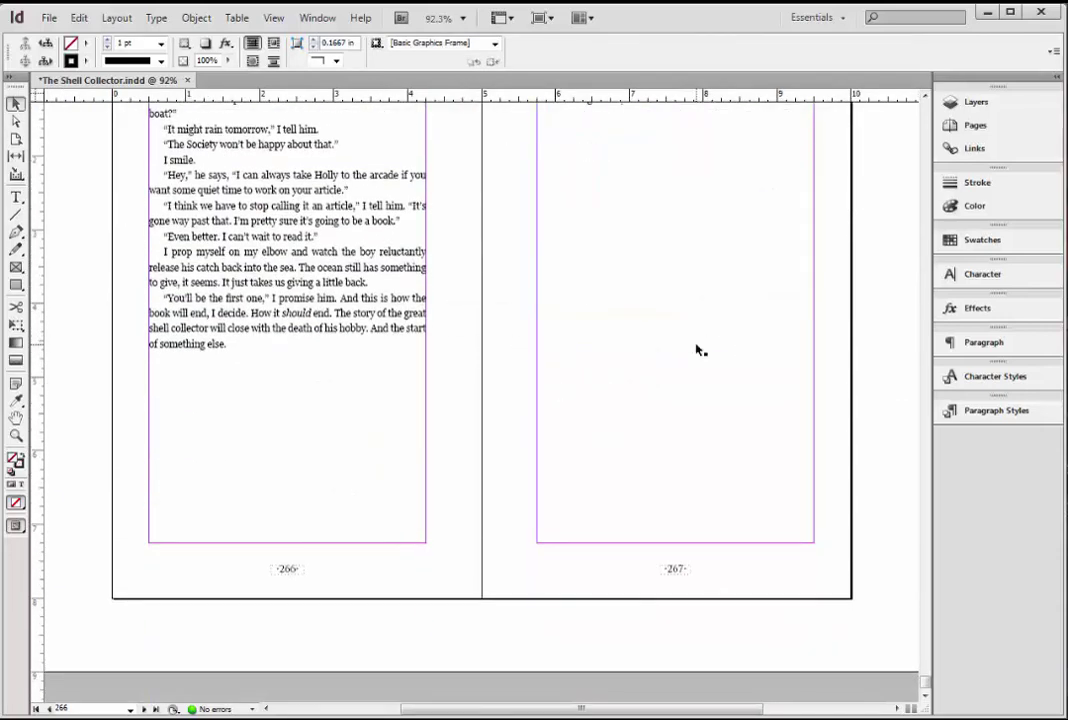
scroll(700, 350, up, 2)
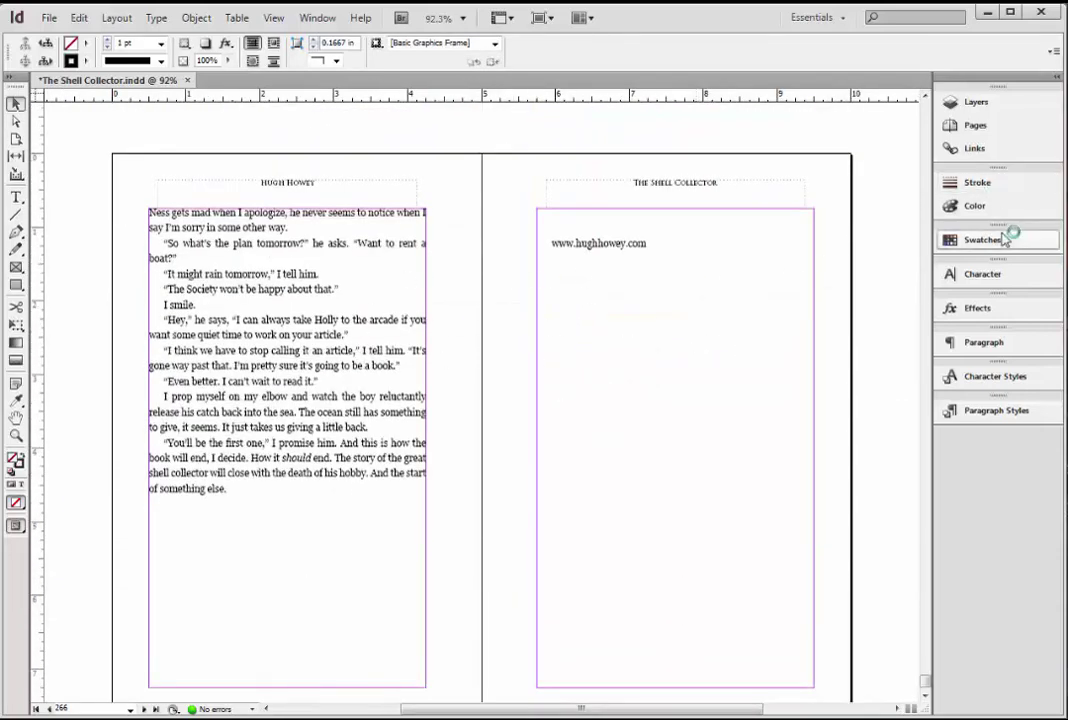
Step: Insert one A-Master page after page 267
click(1025, 125)
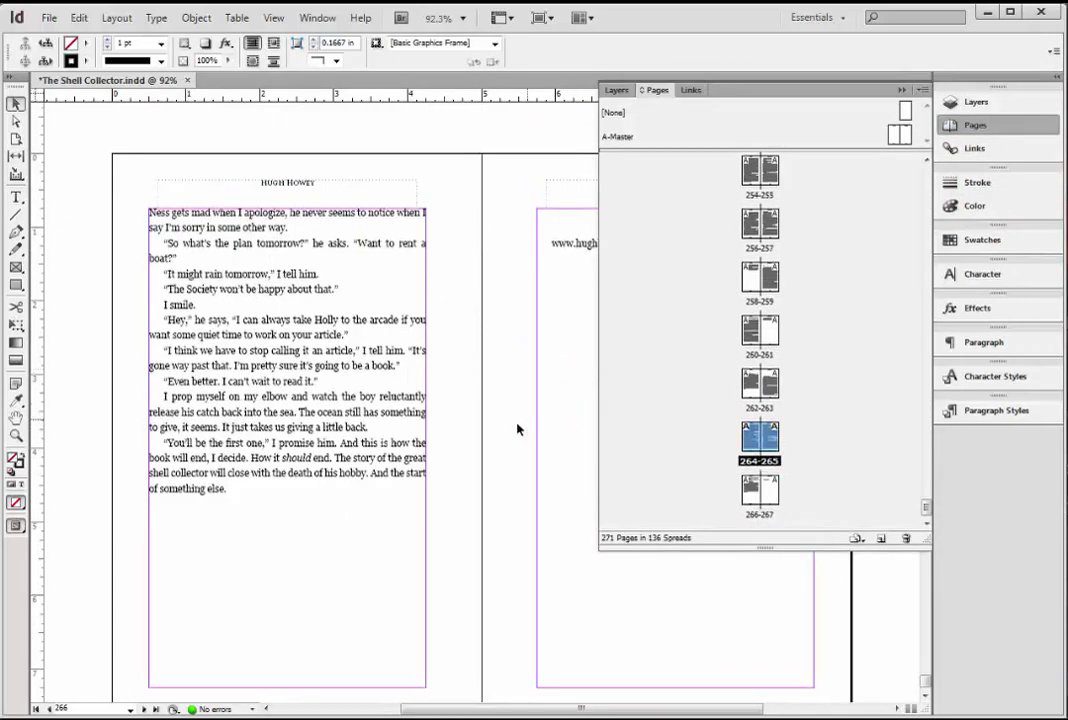
scroll(517, 429, down, 1)
click(769, 494)
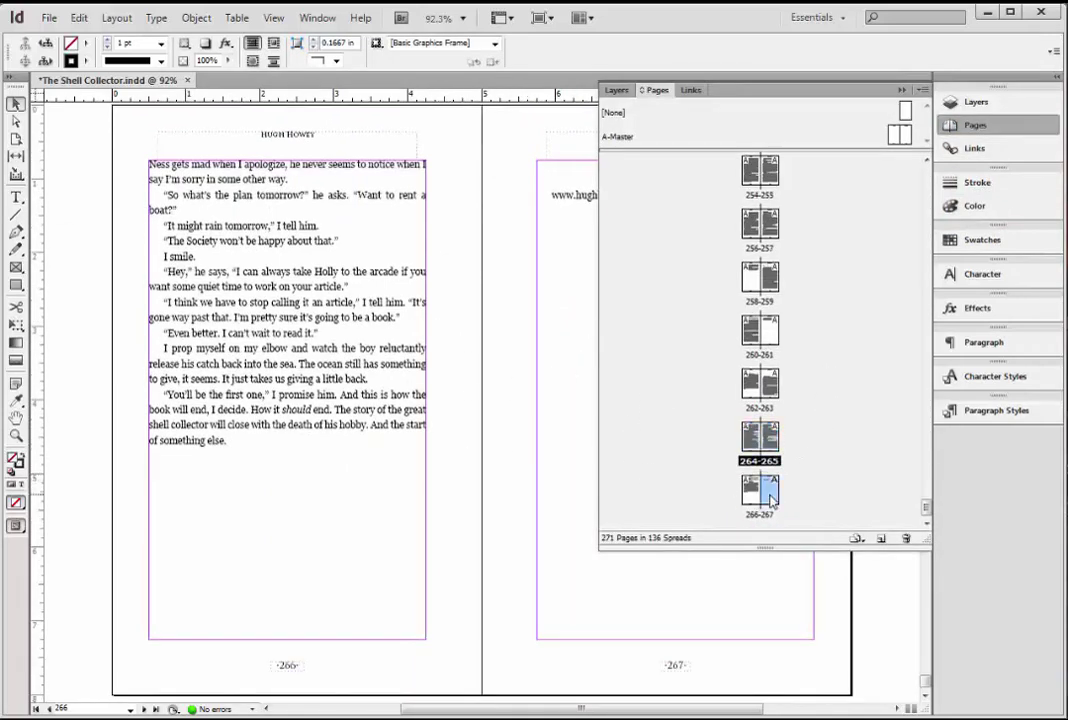
right_click(769, 494)
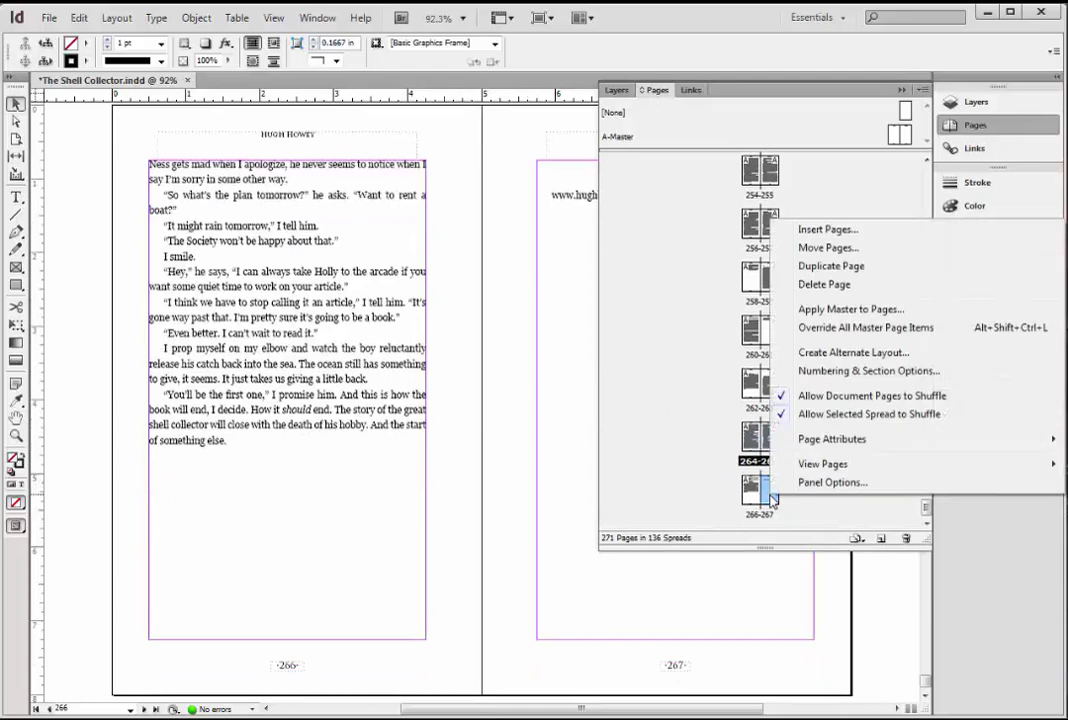
click(869, 232)
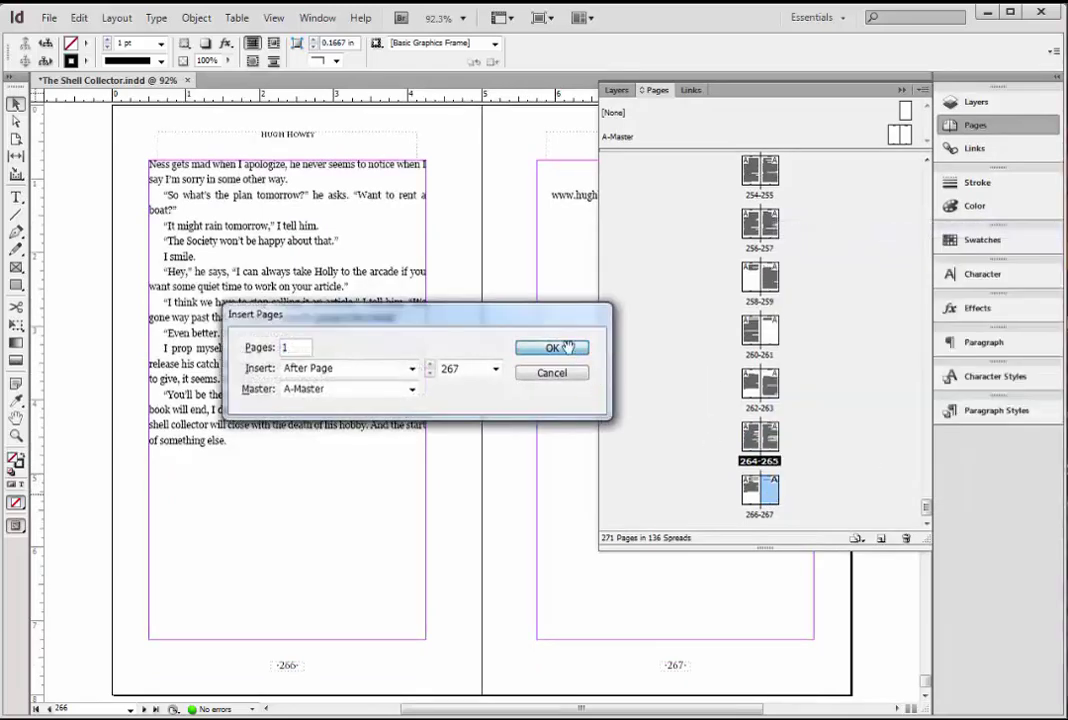
click(566, 347)
Step: Override the running header and page number on blank page 268 and delete both
drag(510, 706, 603, 714)
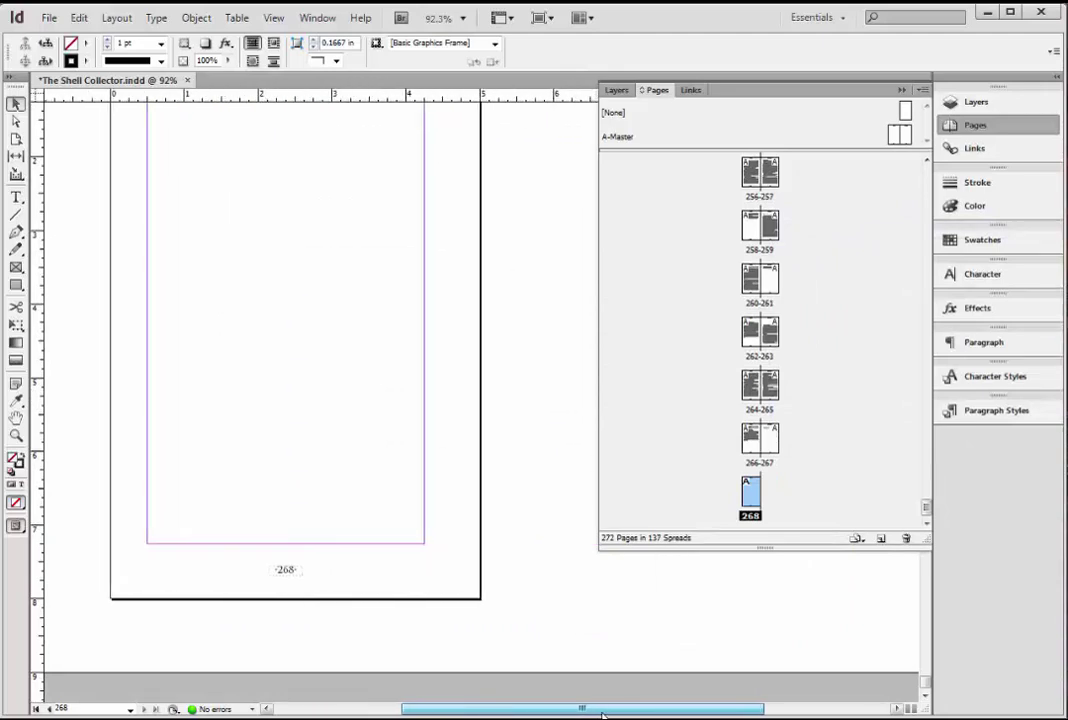
scroll(496, 491, up, 3)
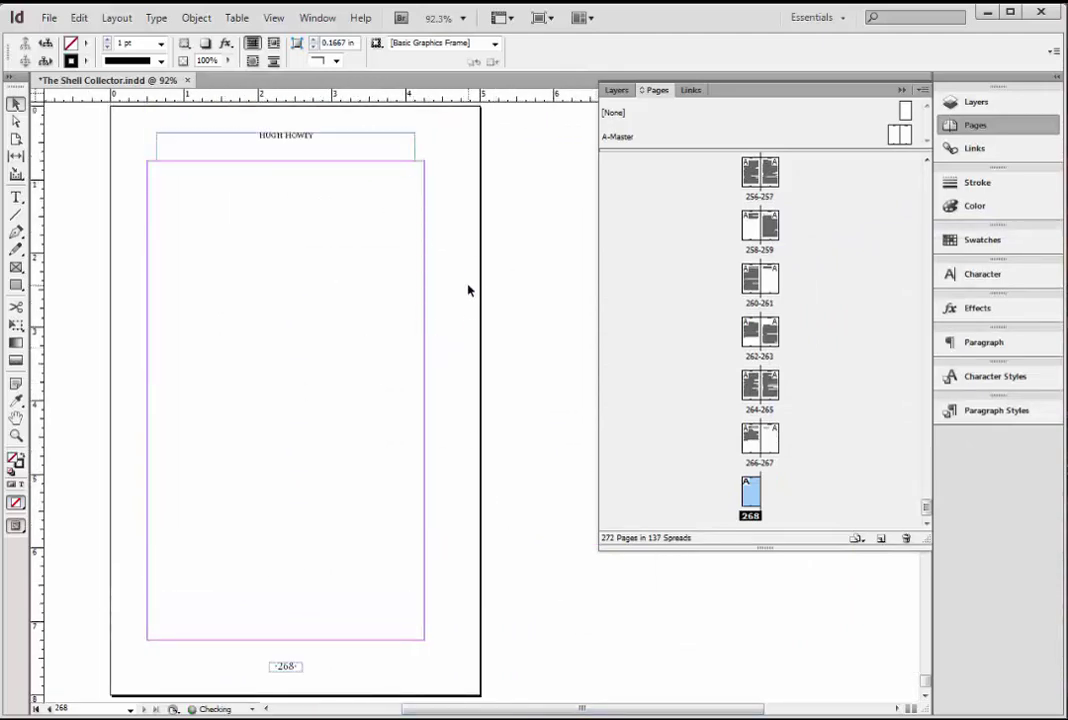
ctrl+shift+click(317, 137)
key(Delete)
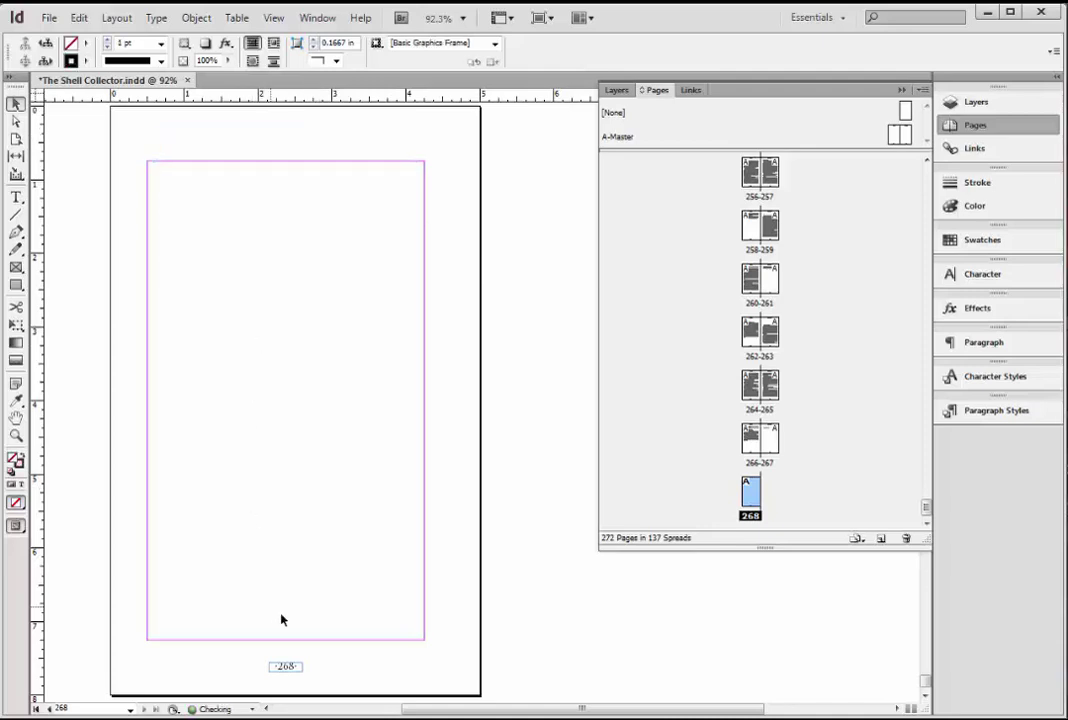
ctrl+shift+click(287, 668)
key(Delete)
Step: Go to page 1 and review its opening spread together with the preceding copyright and dedication pages
drag(926, 507, 914, 176)
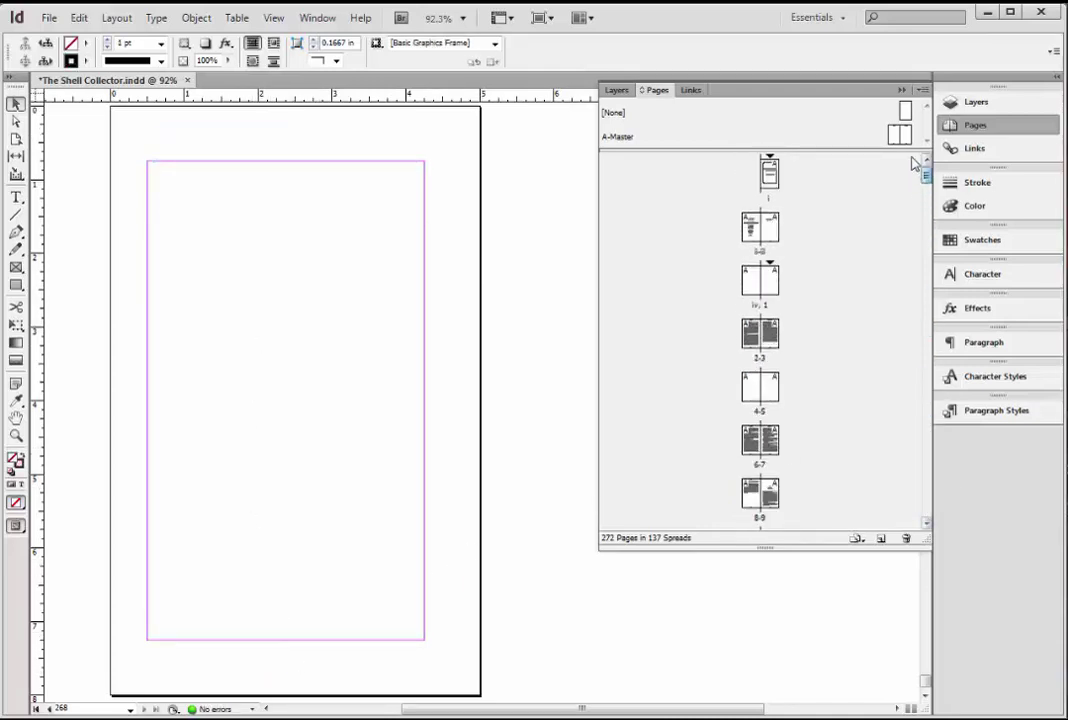
double_click(770, 280)
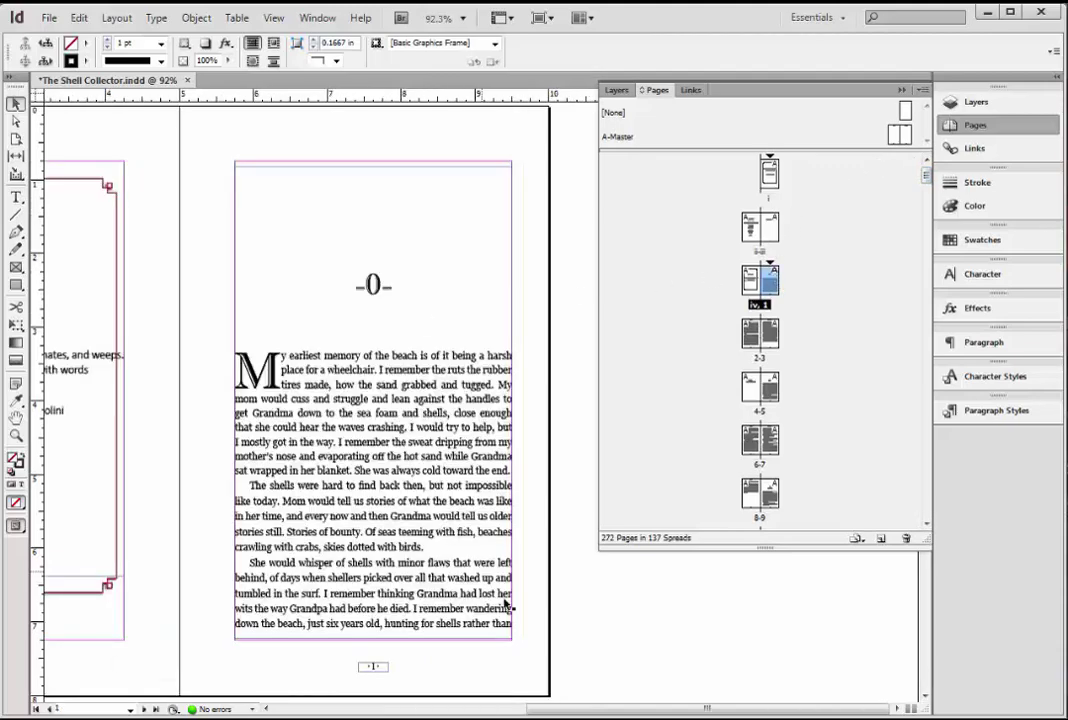
scroll(745, 590, left, 5)
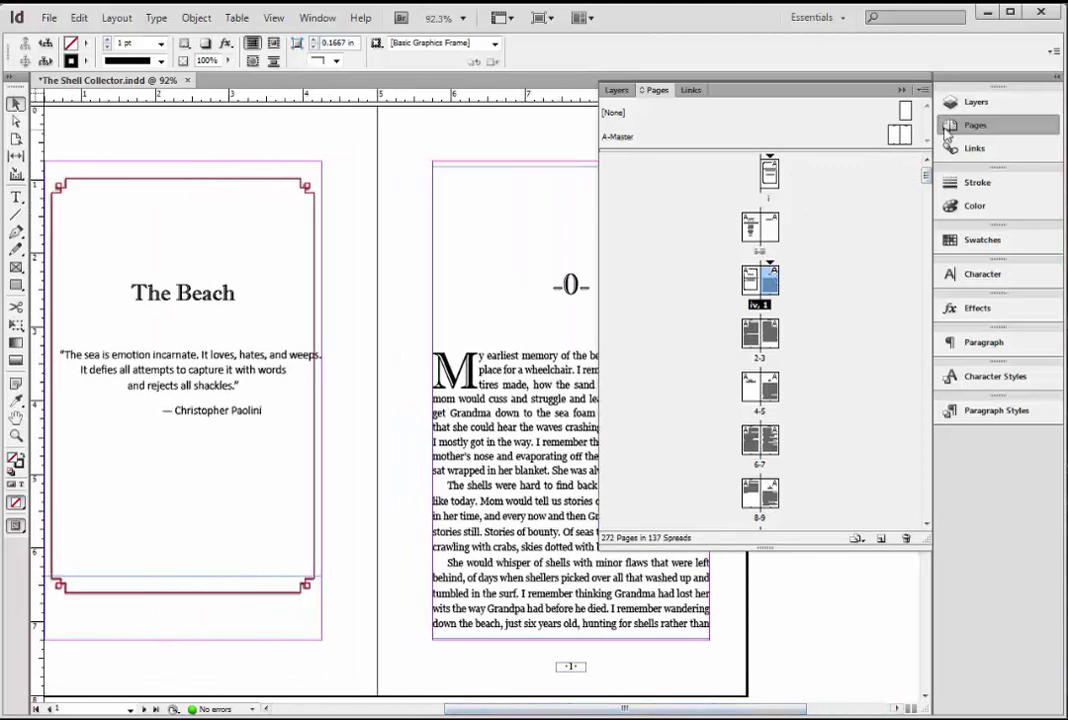
click(946, 130)
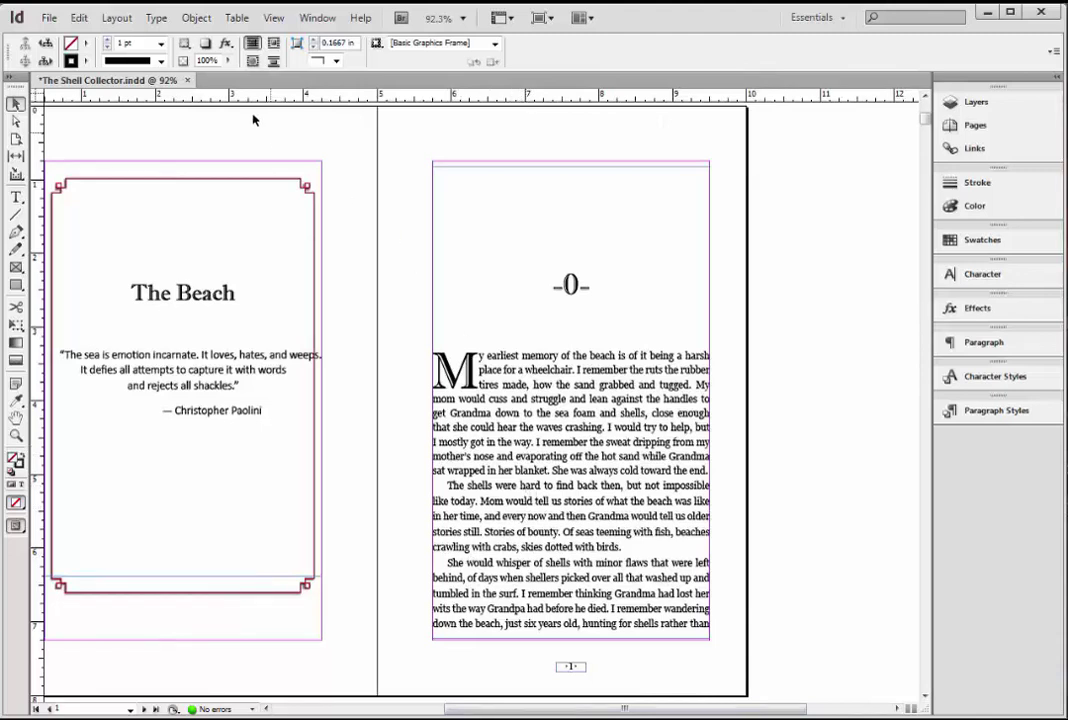
double_click(541, 442)
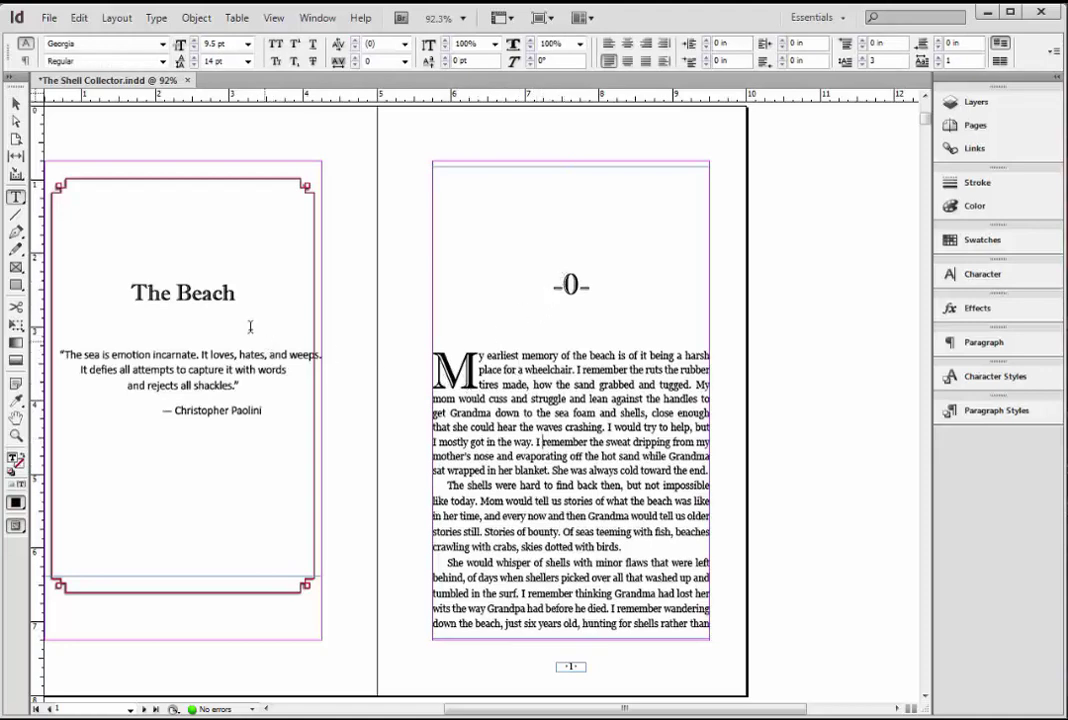
scroll(281, 281, up, 8)
scroll(283, 281, up, 1)
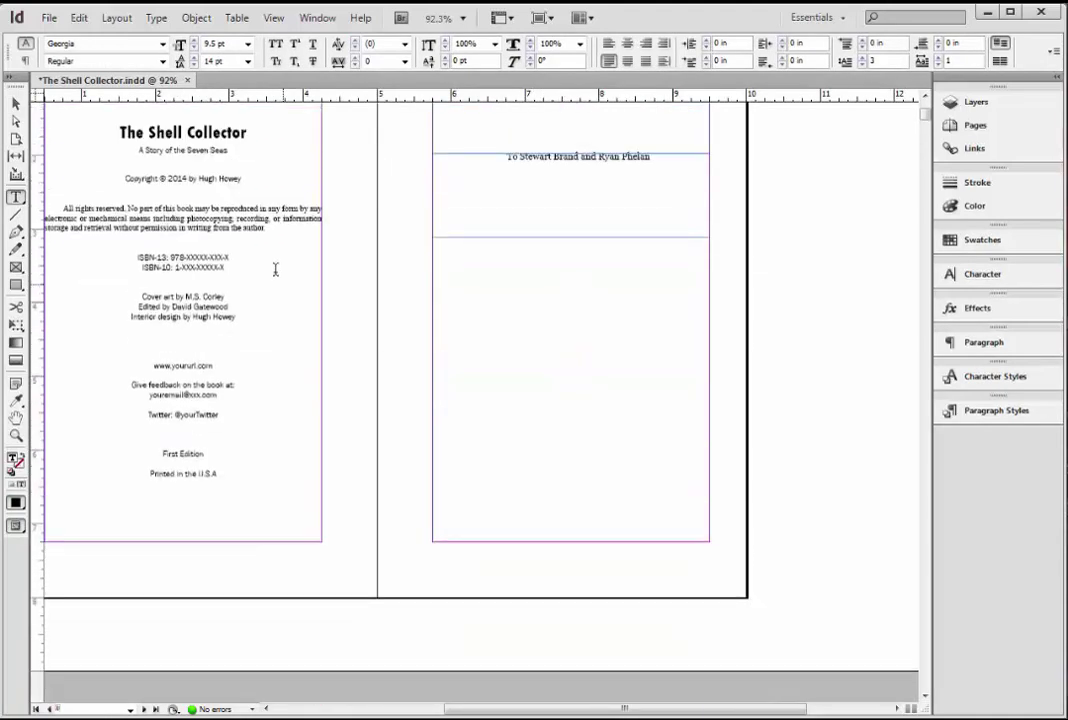
scroll(390, 243, down, 4)
scroll(390, 243, down, 8)
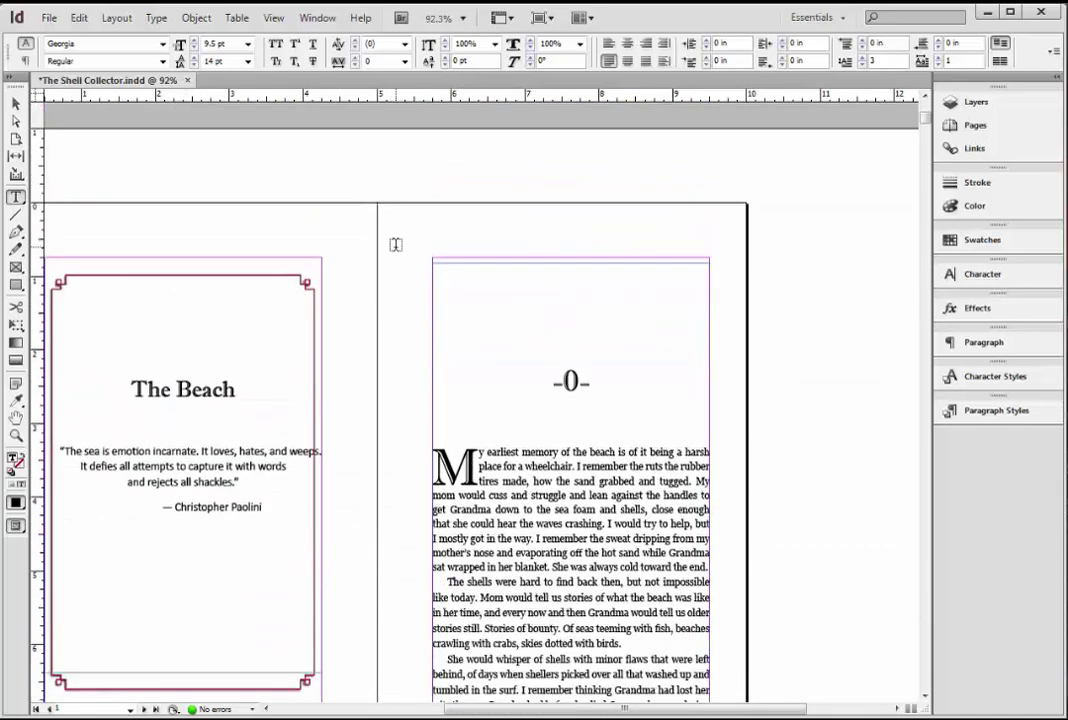
drag(530, 714, 497, 714)
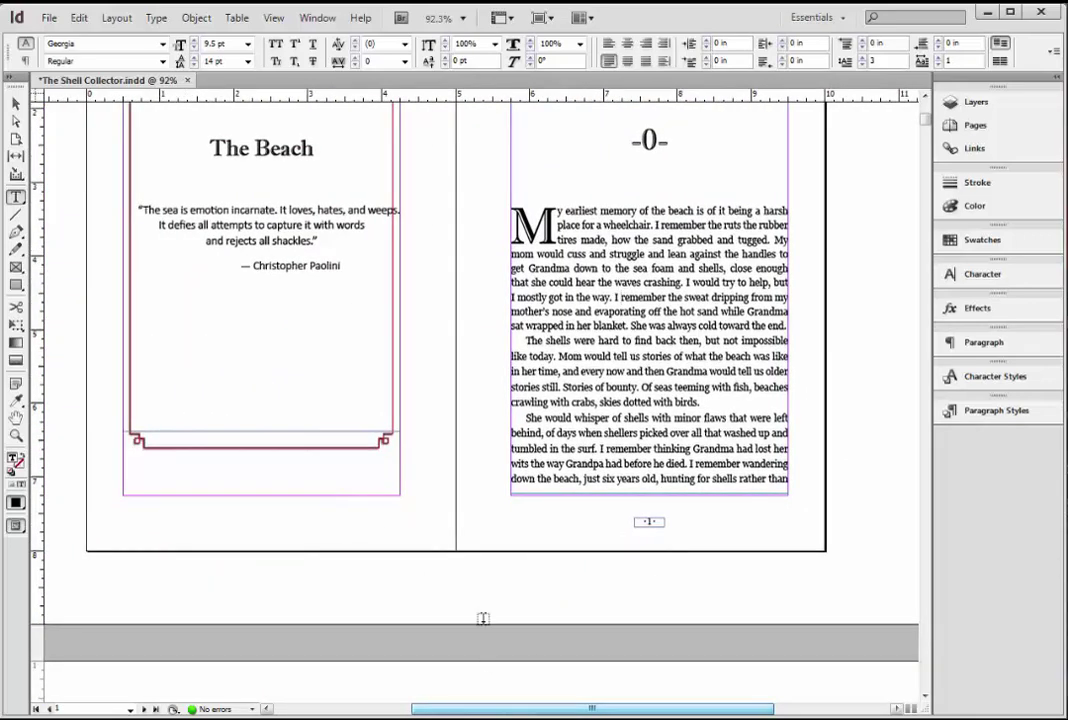
Step: Check the text and part-title pages following page 1, and select the decorative border frame around "The Beach" on page iv
key(Escape)
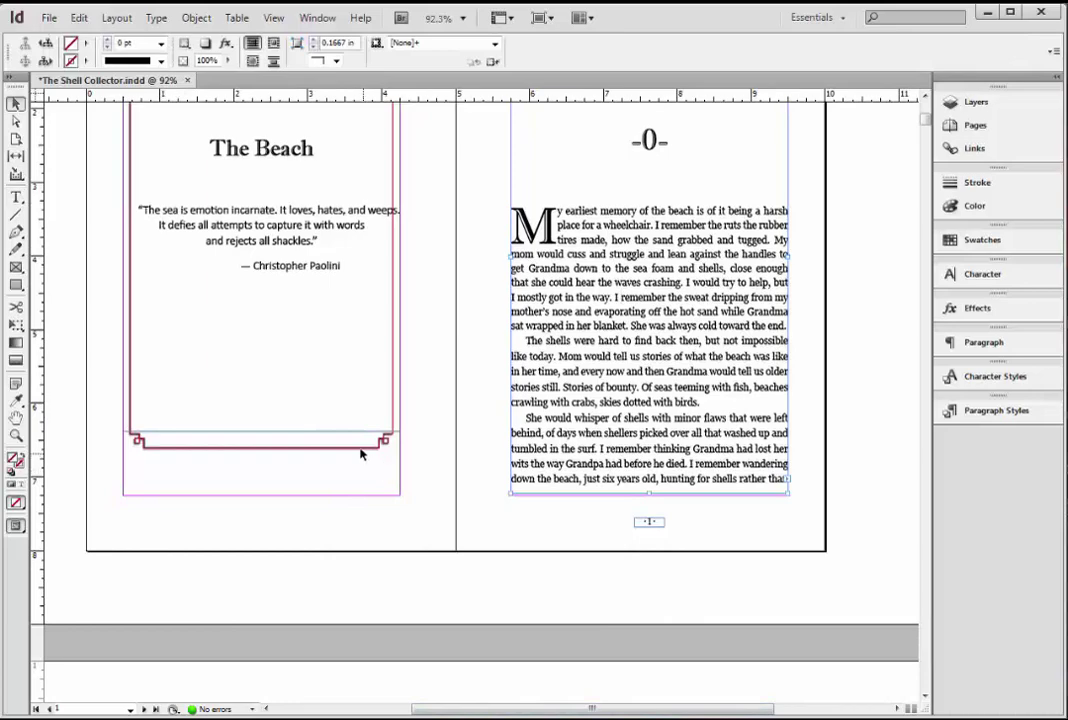
click(362, 453)
scroll(400, 286, up, 3)
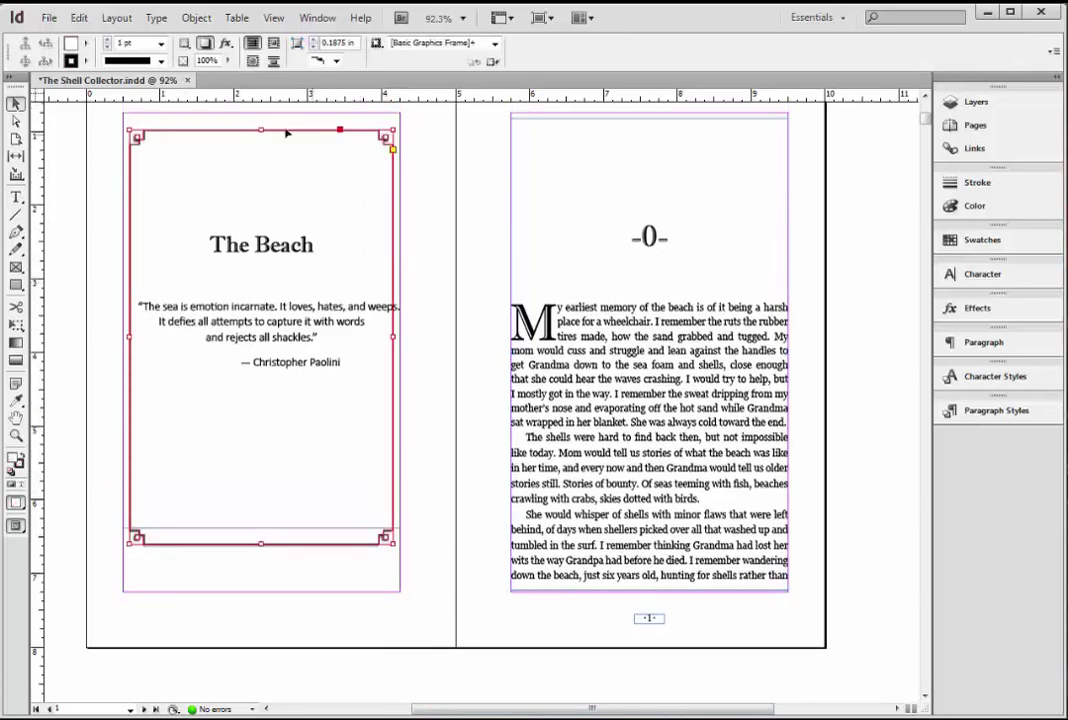
scroll(331, 391, down, 20)
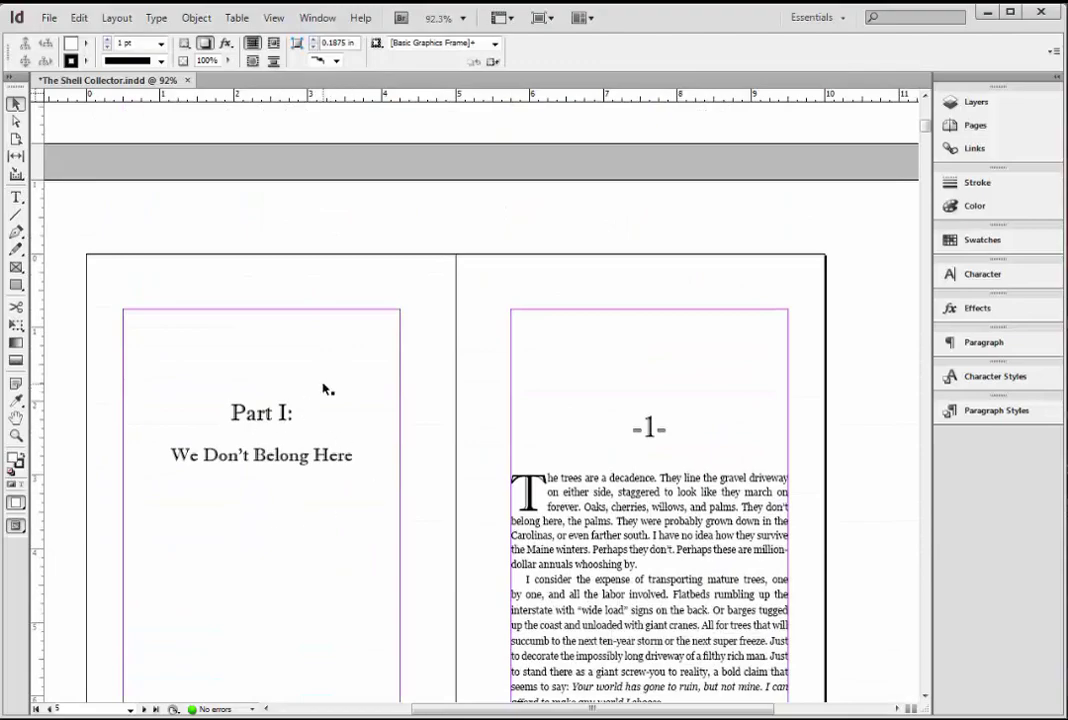
scroll(327, 386, down, 12)
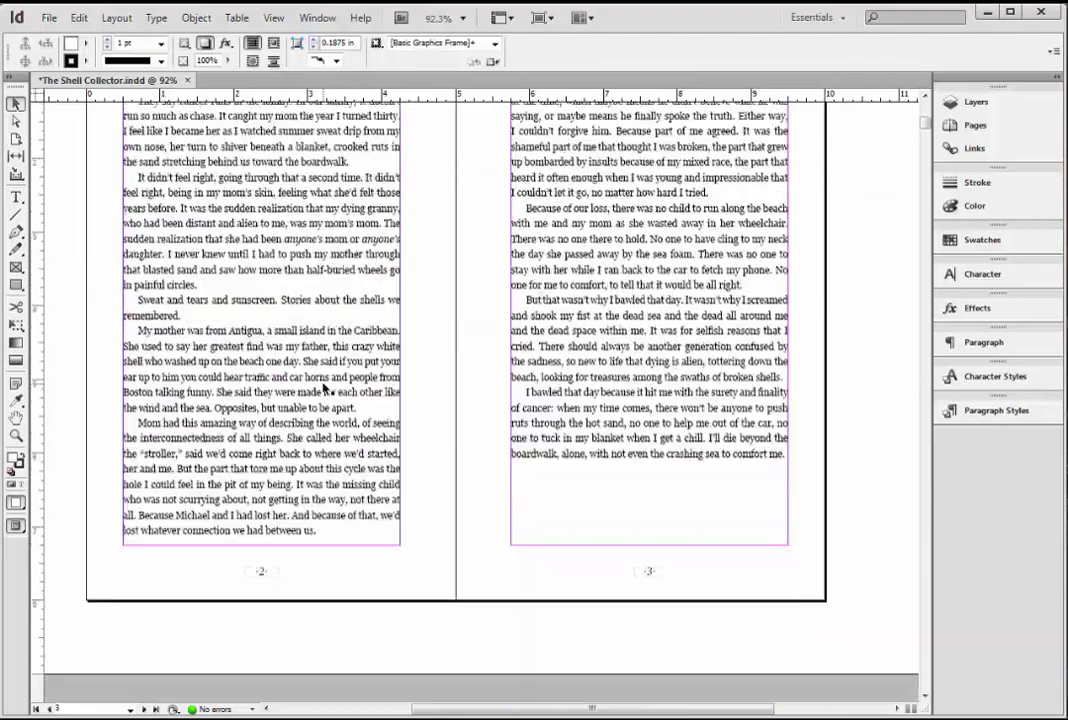
scroll(324, 389, up, 12)
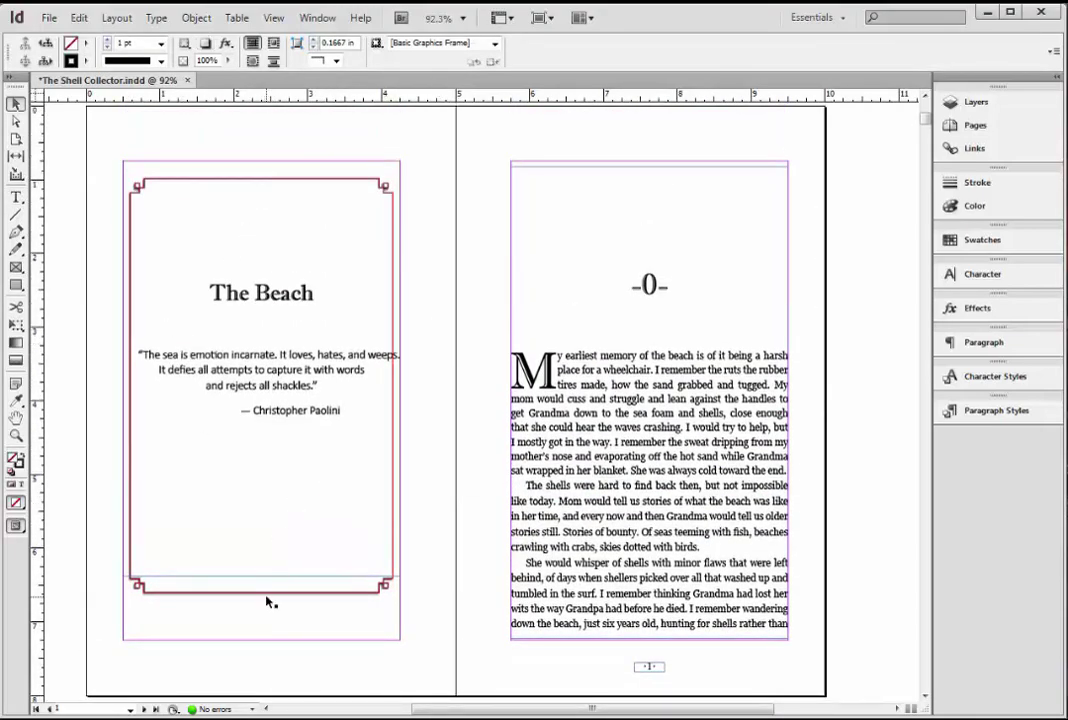
click(267, 597)
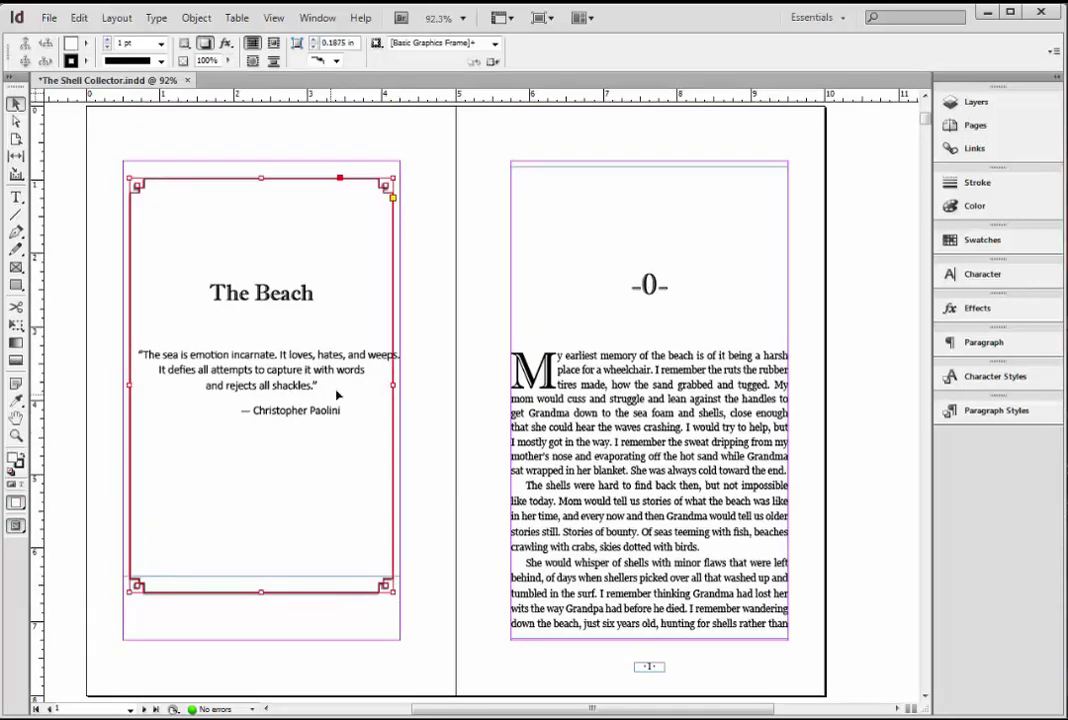
Step: Paste the copied decorative border in place around the "Part I: We Don't Belong Here" title on page 4
scroll(337, 396, down, 15)
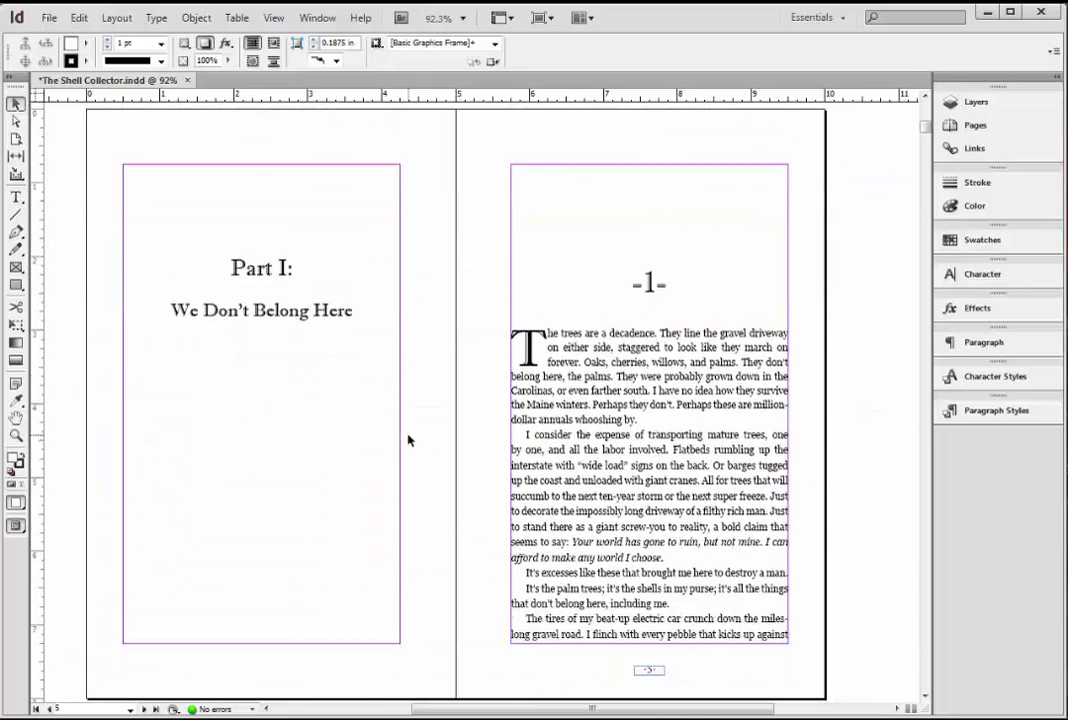
click(408, 440)
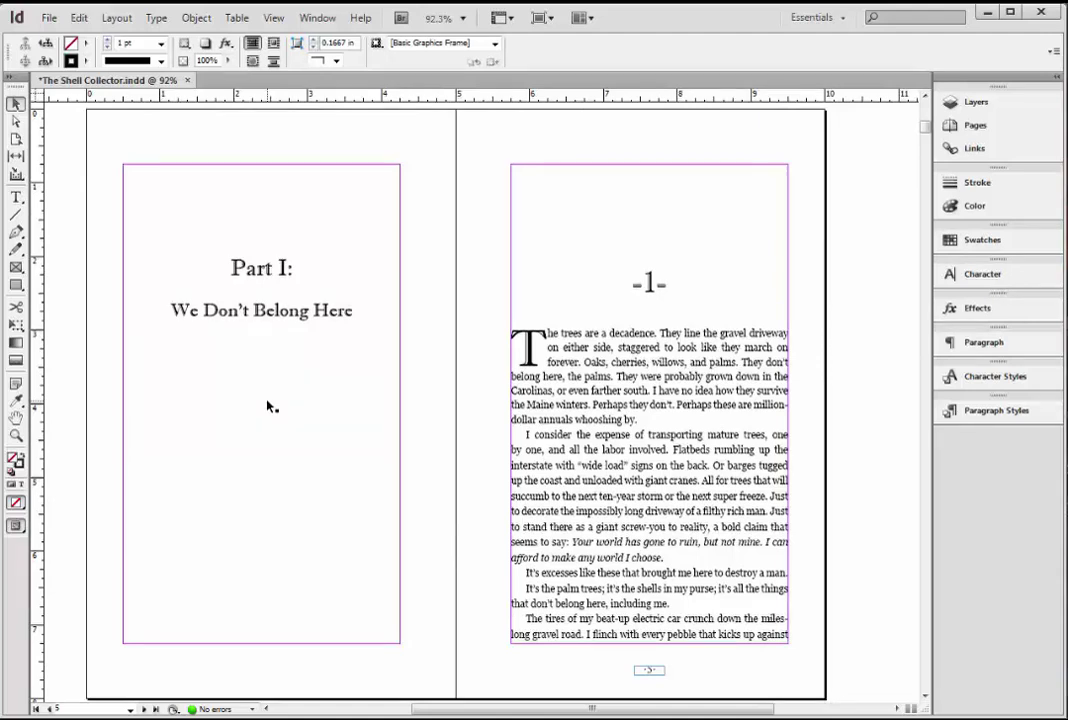
key(ctrl+v)
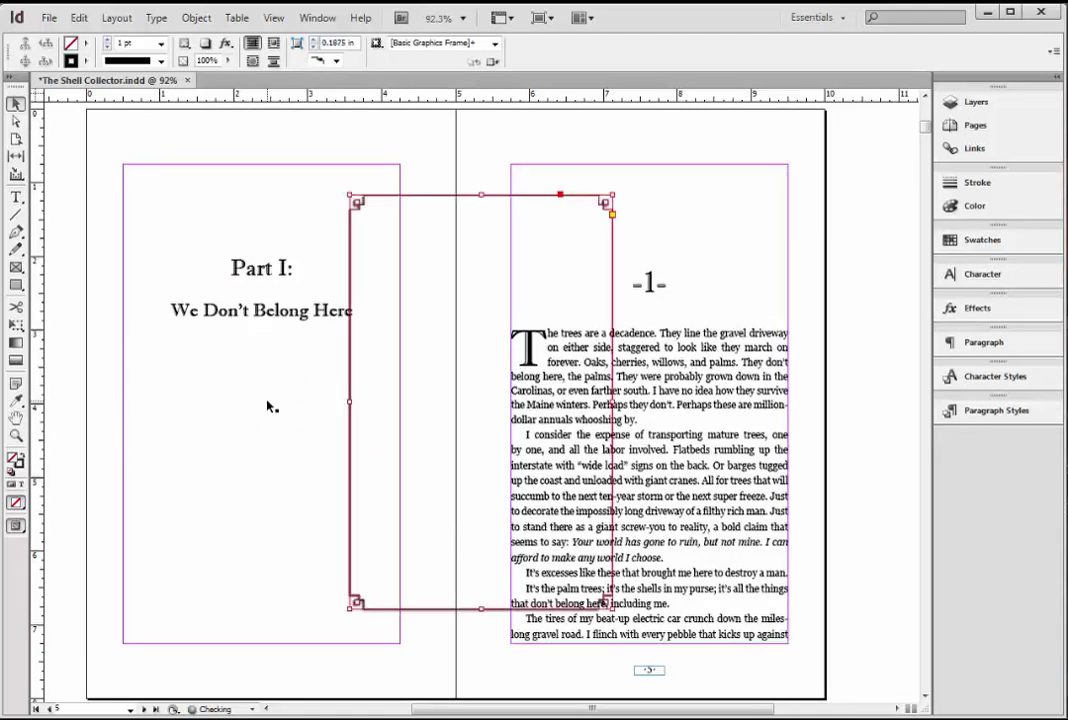
key(ctrl+z)
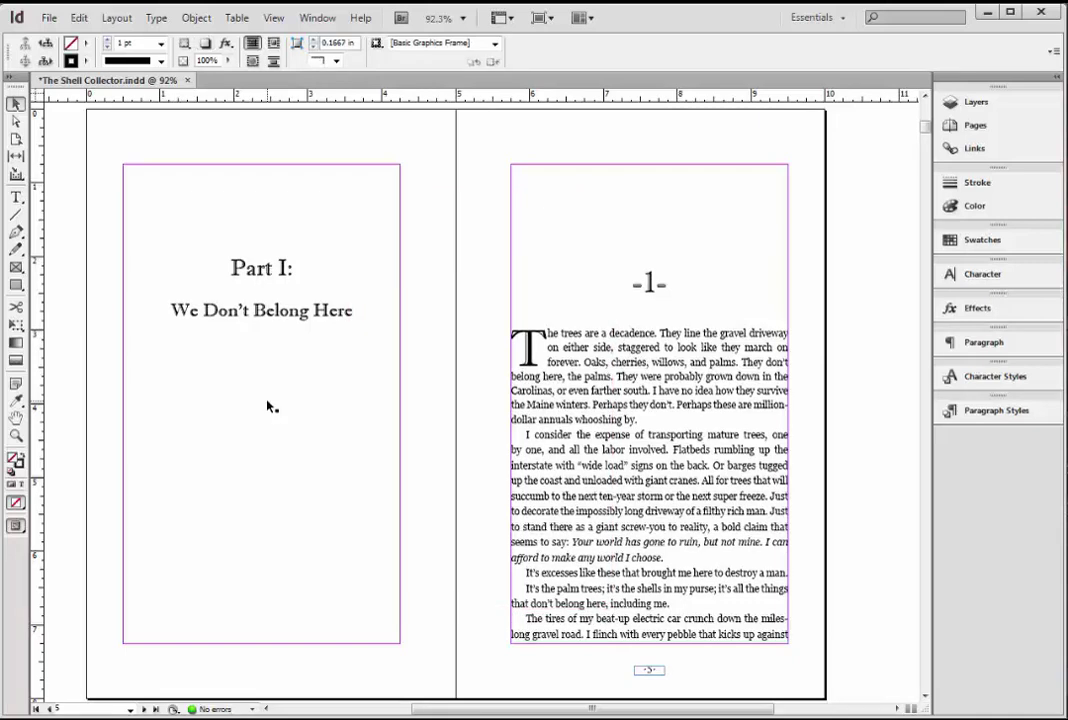
key(ctrl+alt+shift+v)
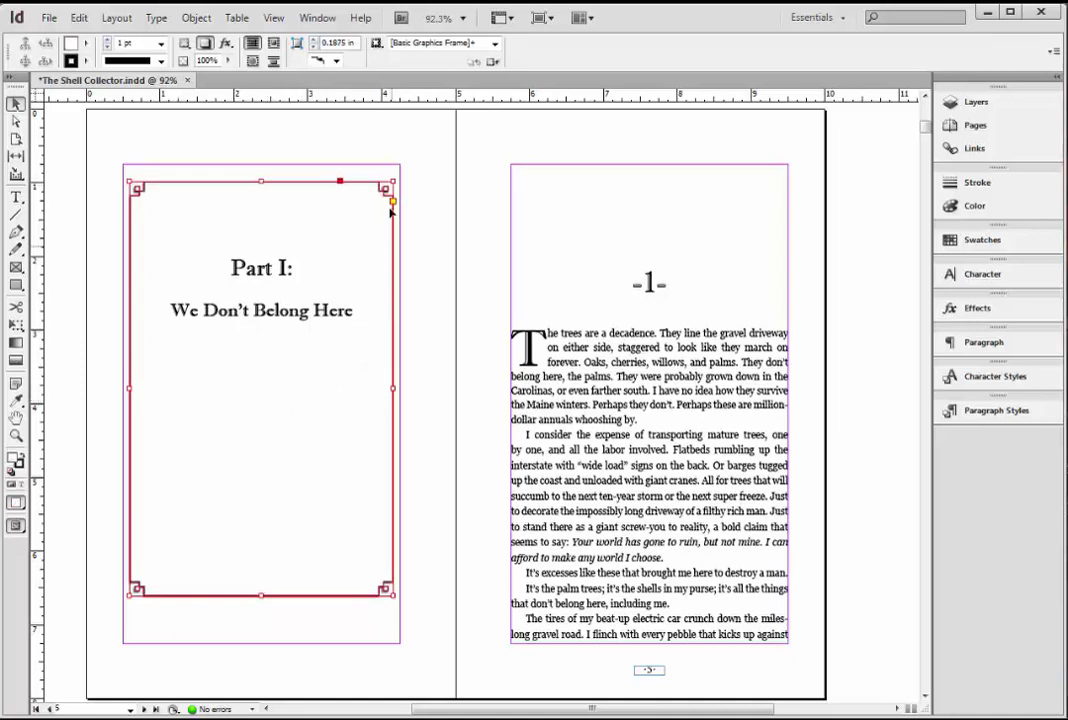
click(423, 330)
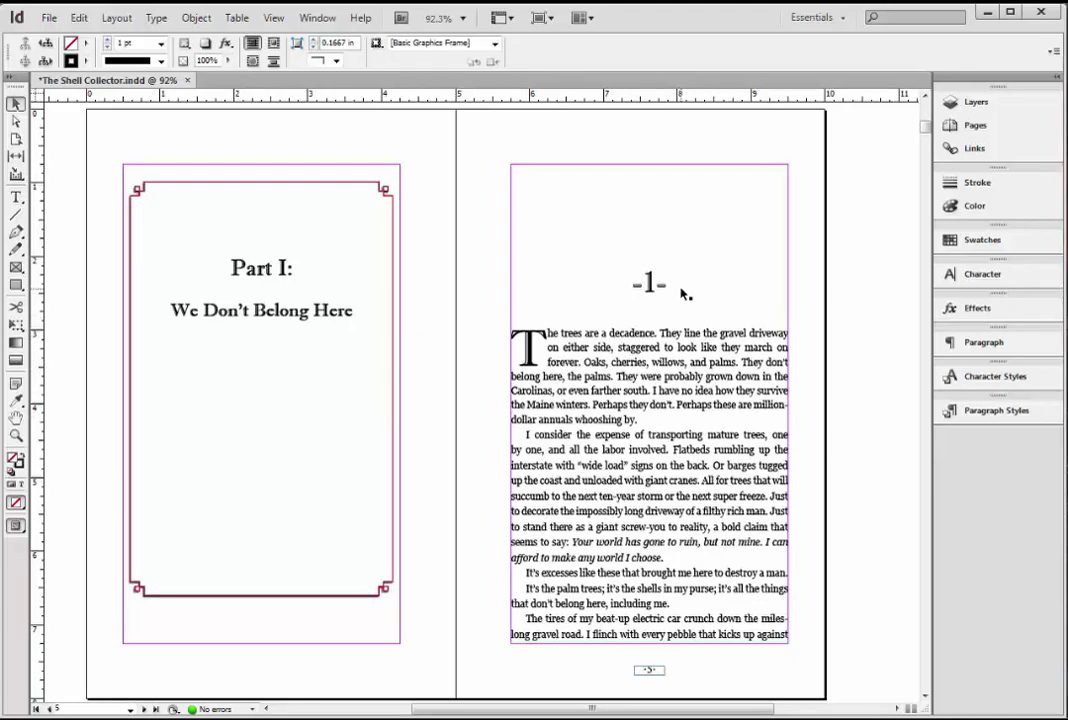
Step: Place Lace Murex 2.jpeg on the Part I title page and adjust the upper-left corner of its frame
click(48, 18)
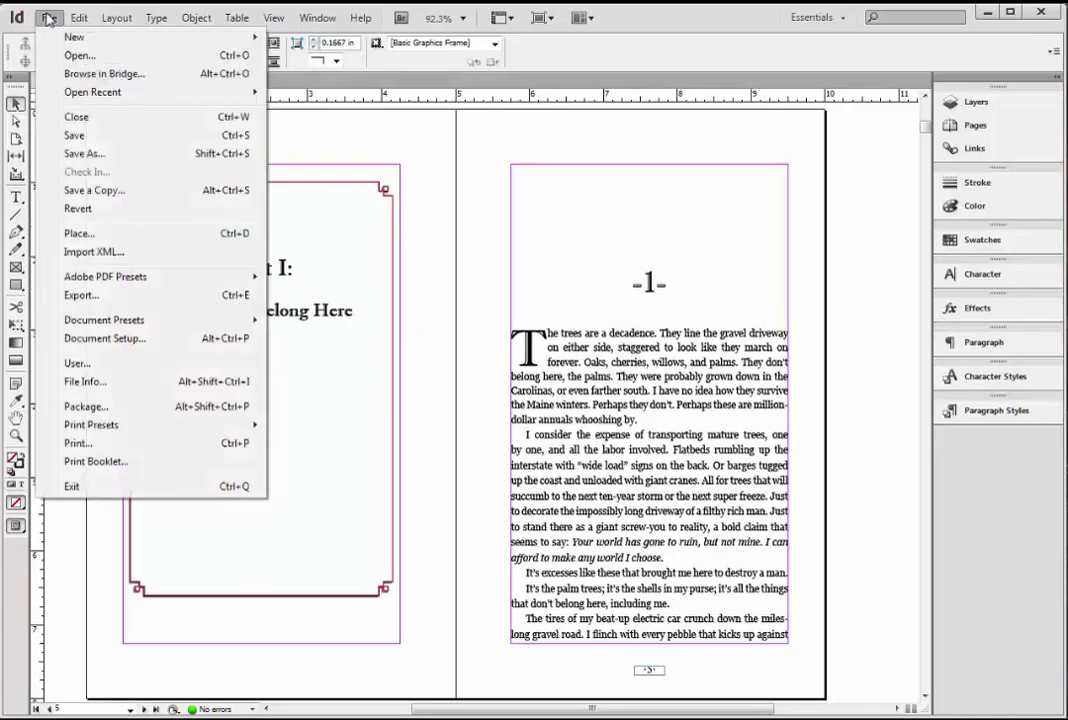
click(84, 234)
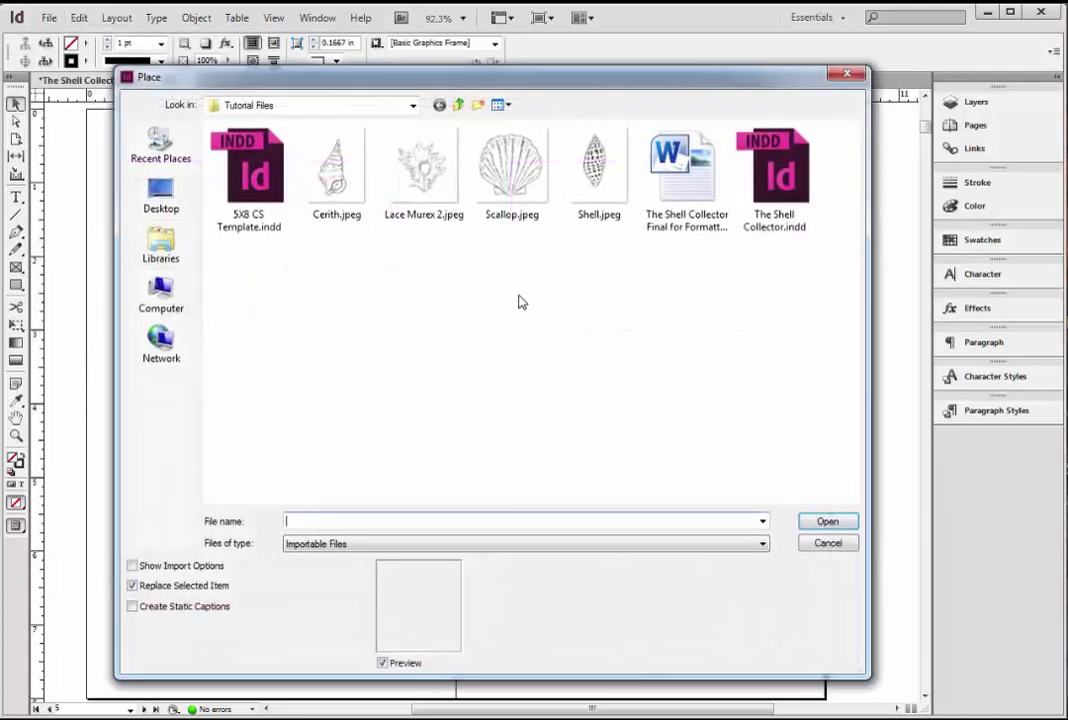
click(424, 170)
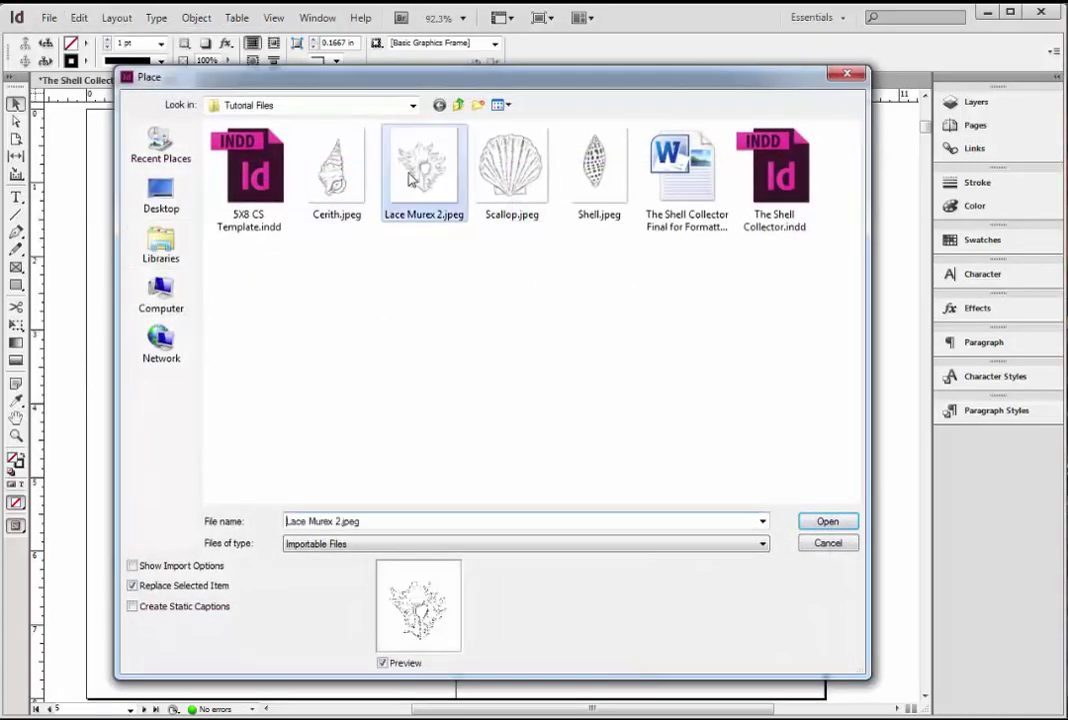
click(830, 521)
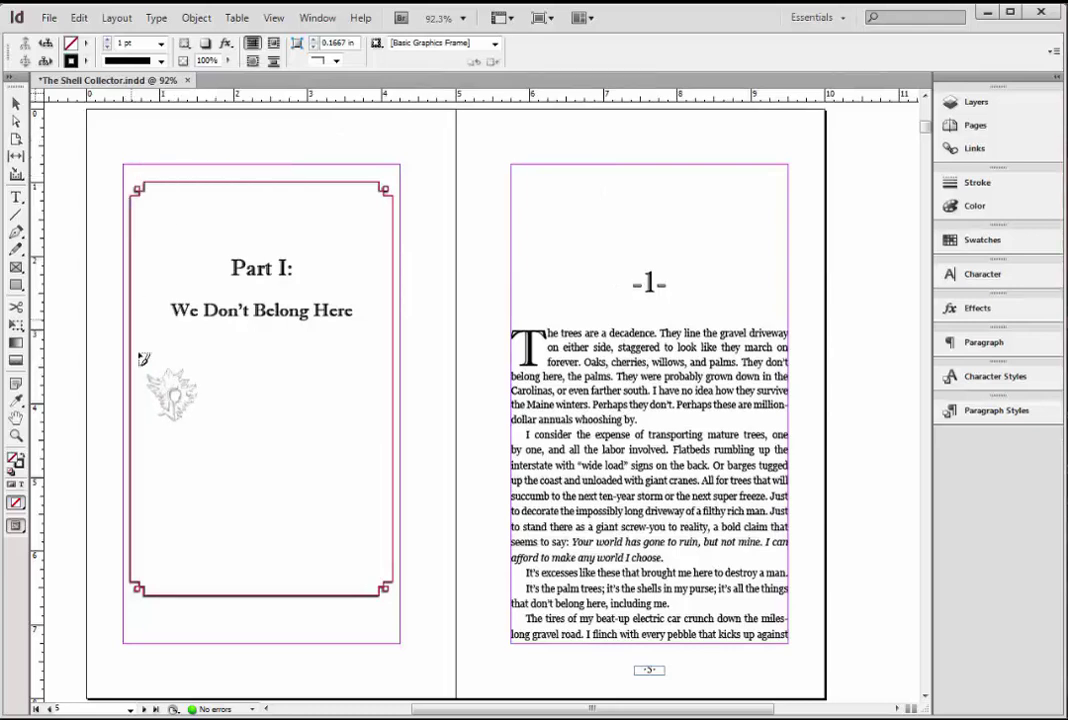
click(93, 200)
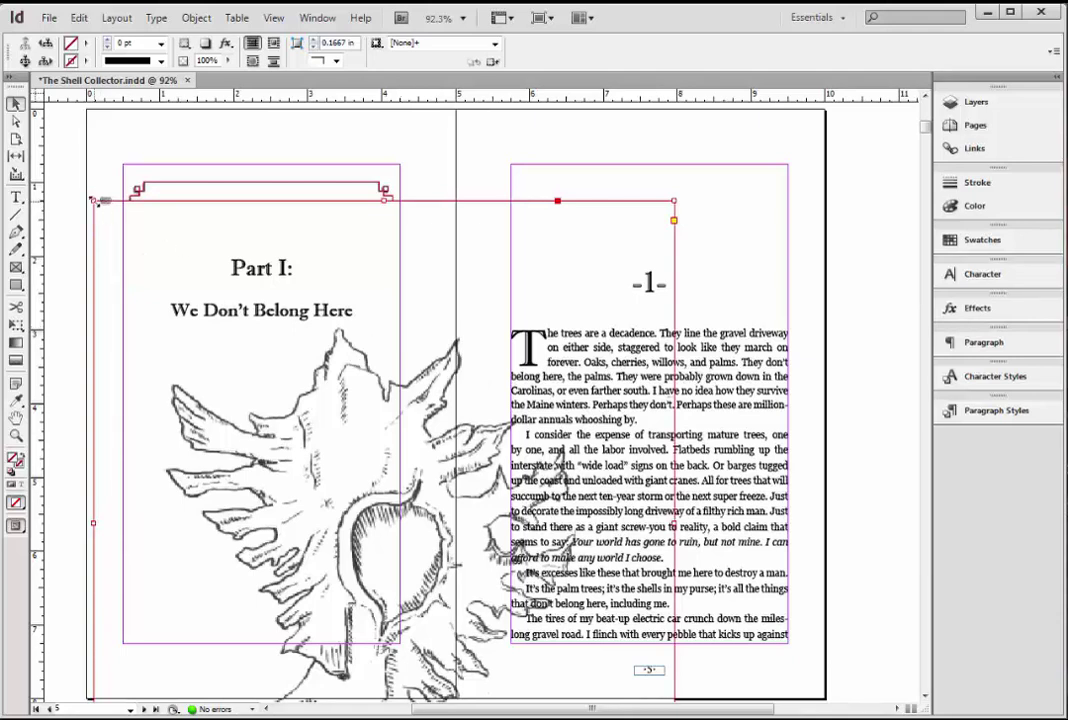
drag(95, 201, 296, 372)
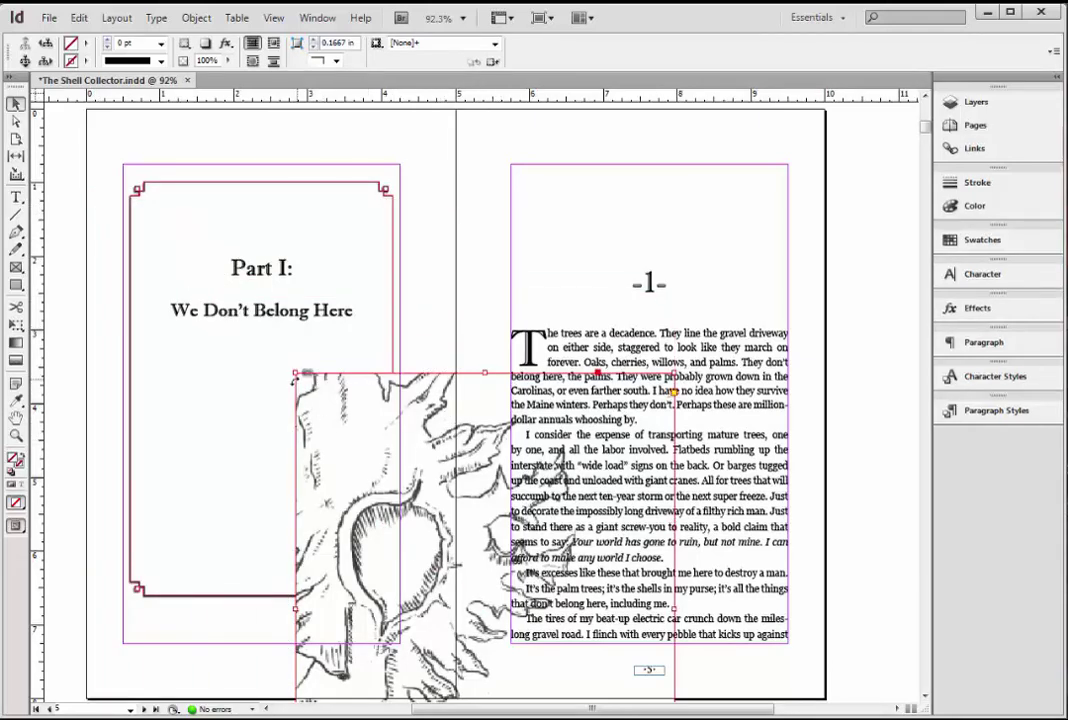
drag(291, 370, 107, 181)
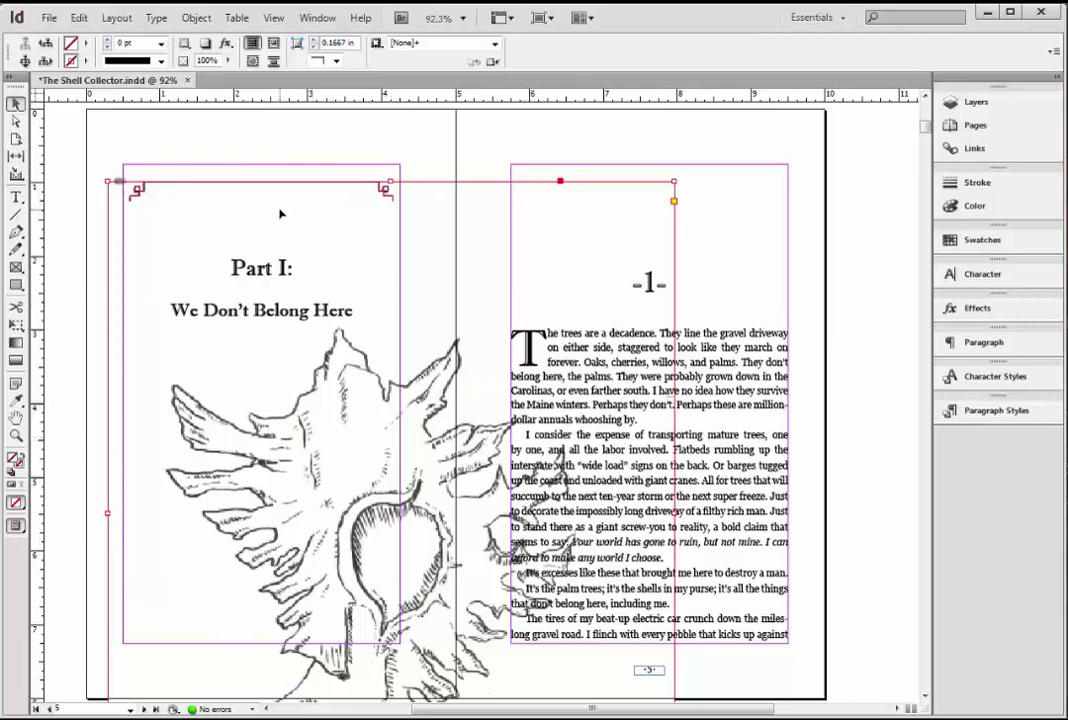
Step: Scale the murex shell image to 38% in both directions and move it beneath the Part I title, inside the border
click(197, 19)
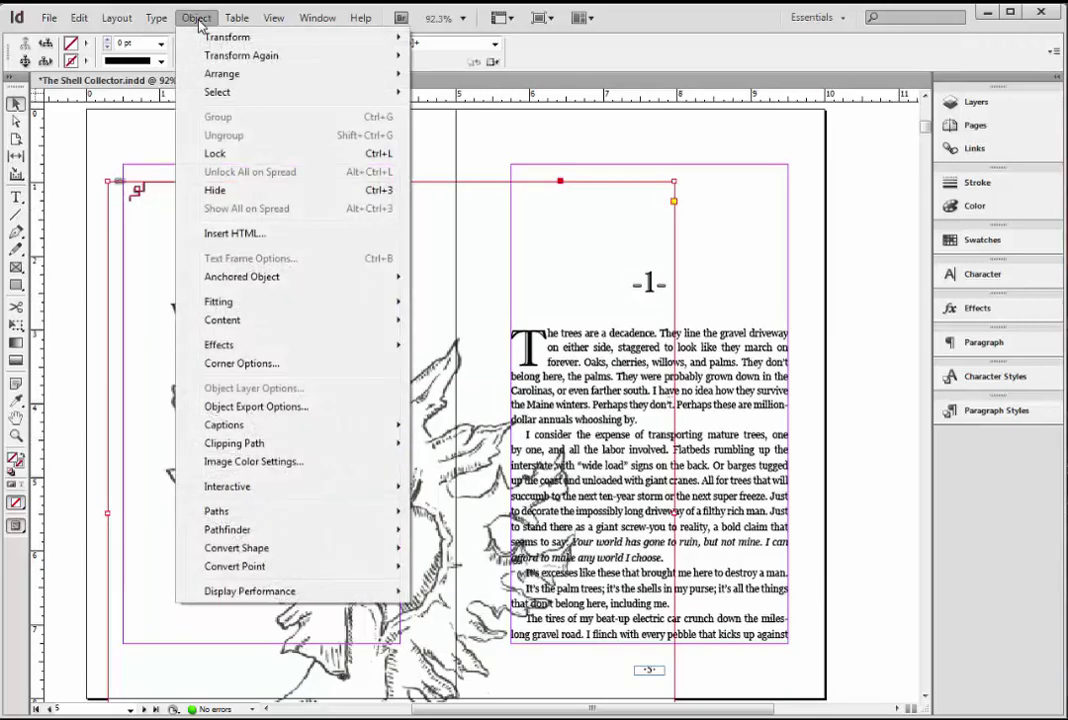
mouse_move(220, 42)
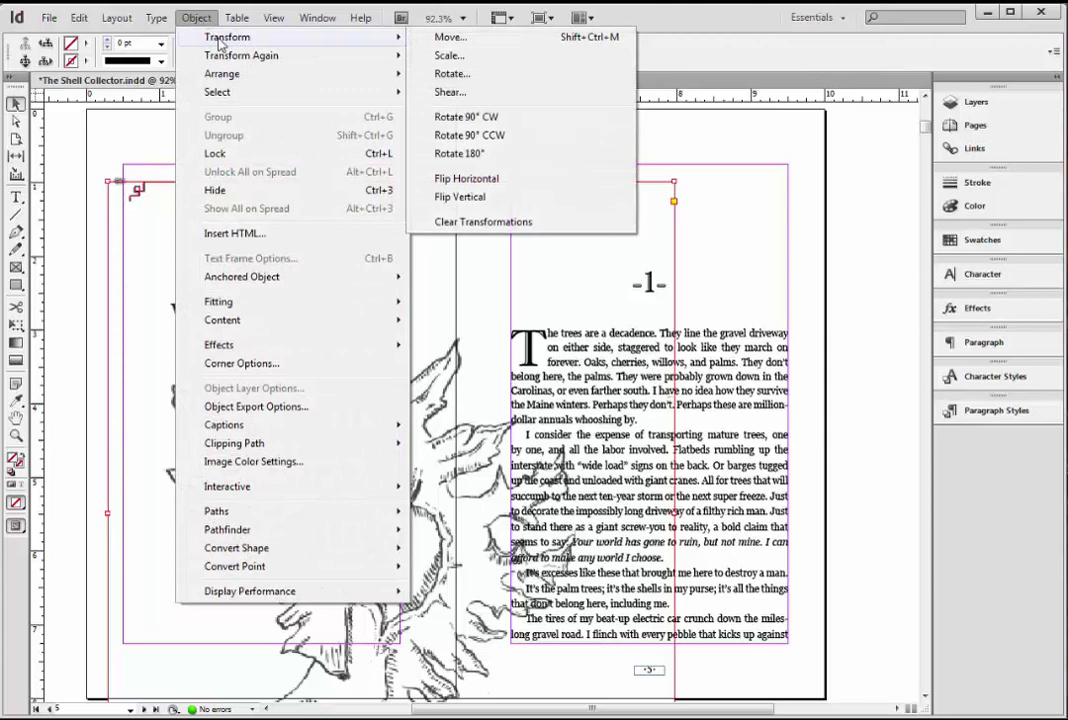
click(449, 56)
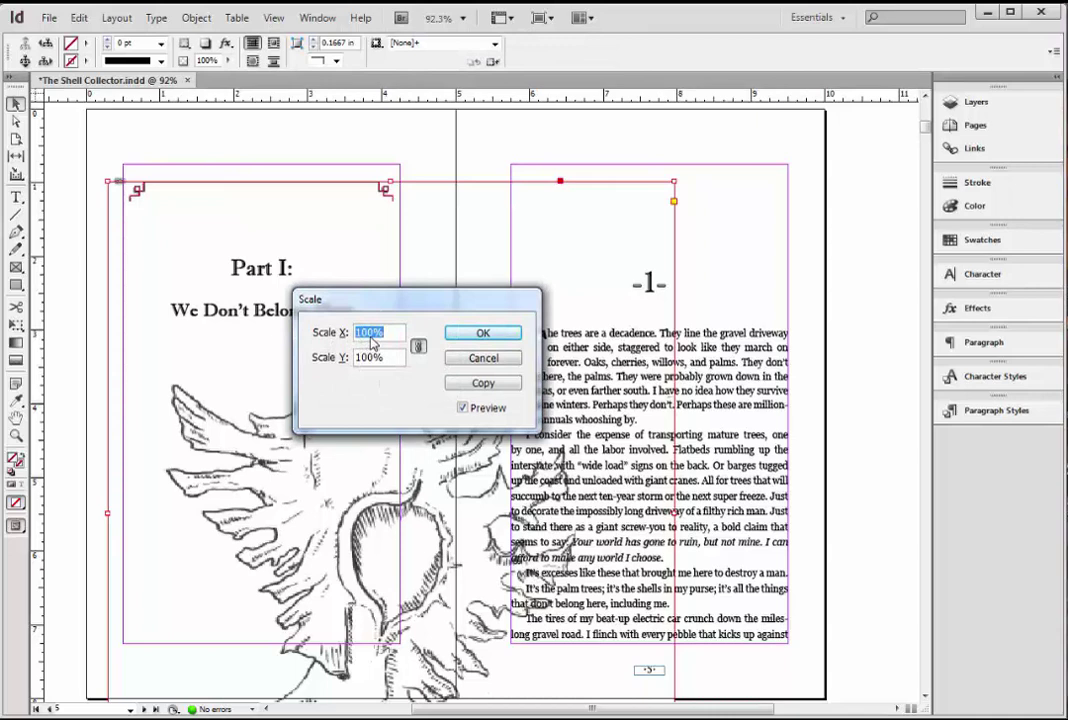
text(35)
key(Tab)
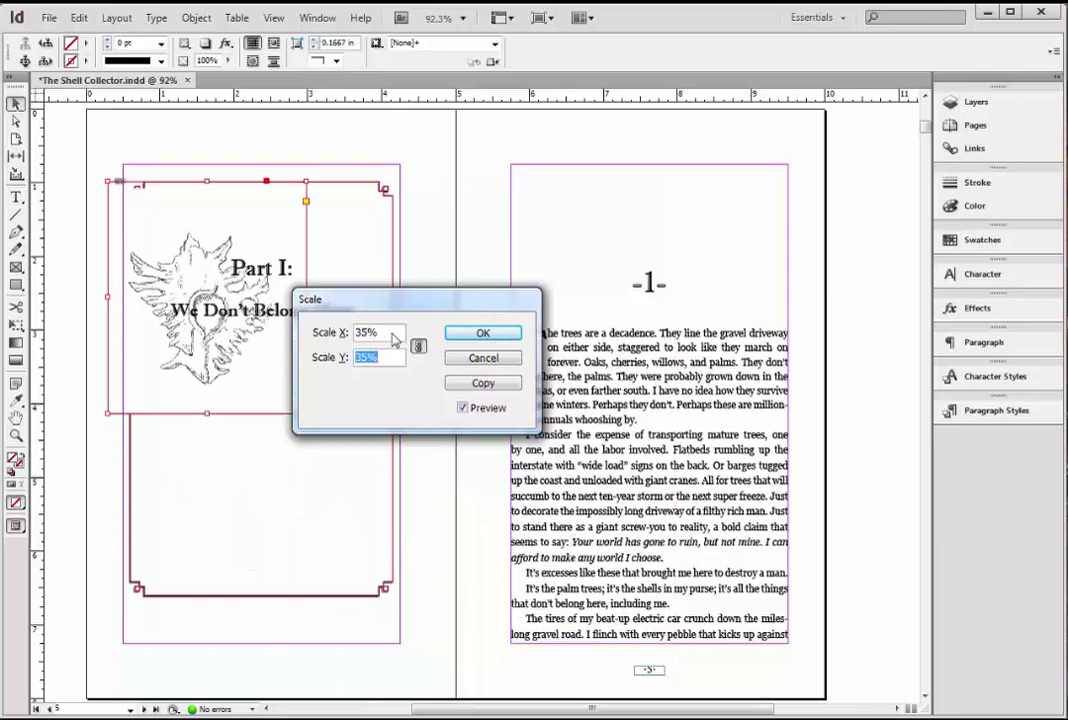
click(463, 409)
click(463, 409)
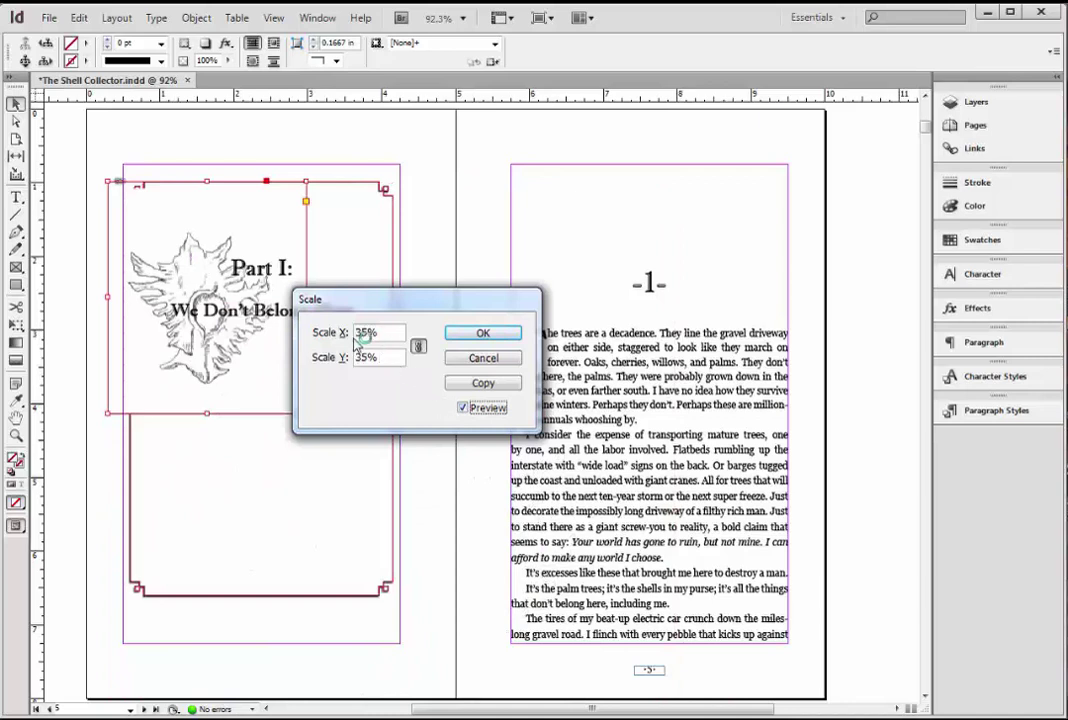
double_click(357, 334)
text(38)
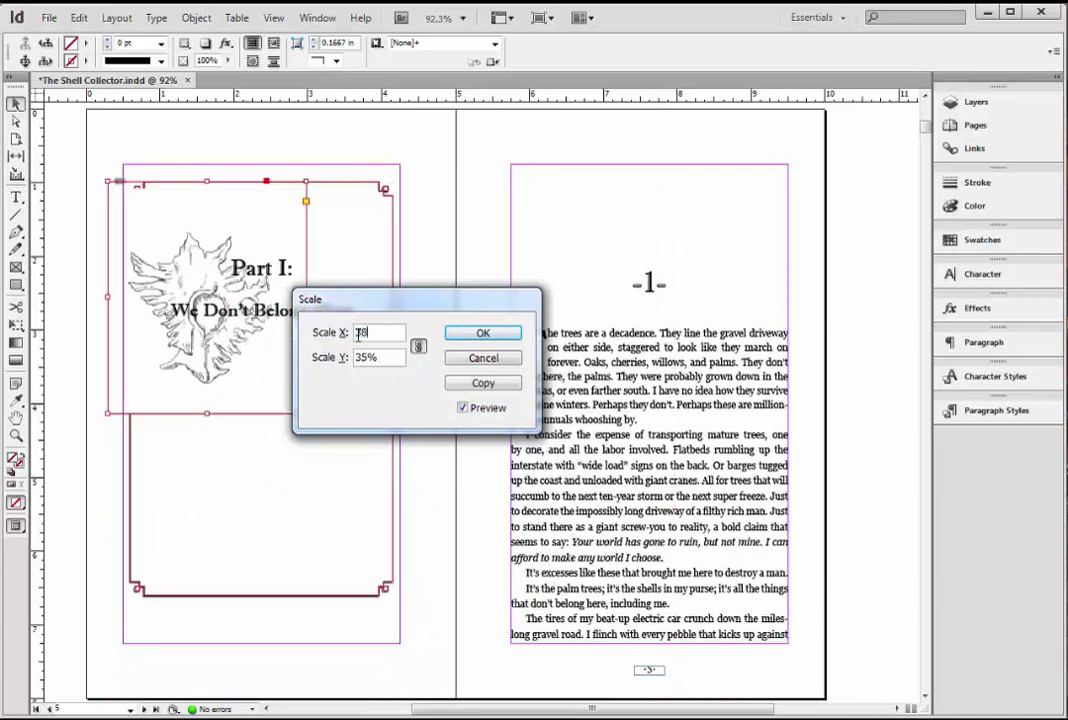
key(Tab)
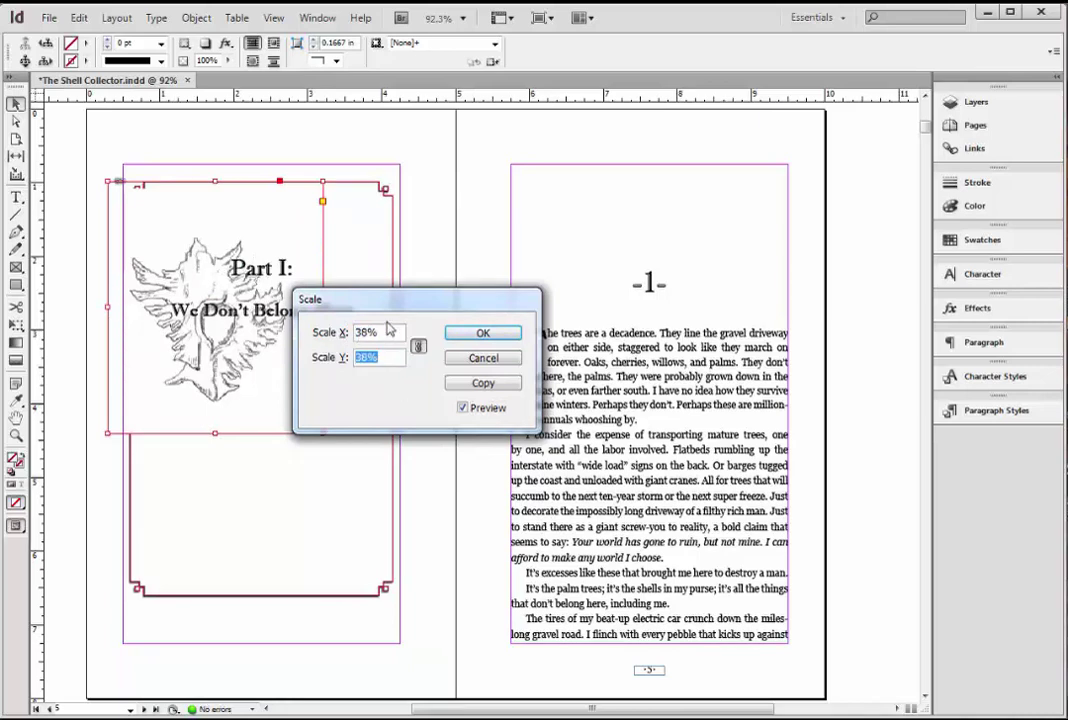
click(487, 334)
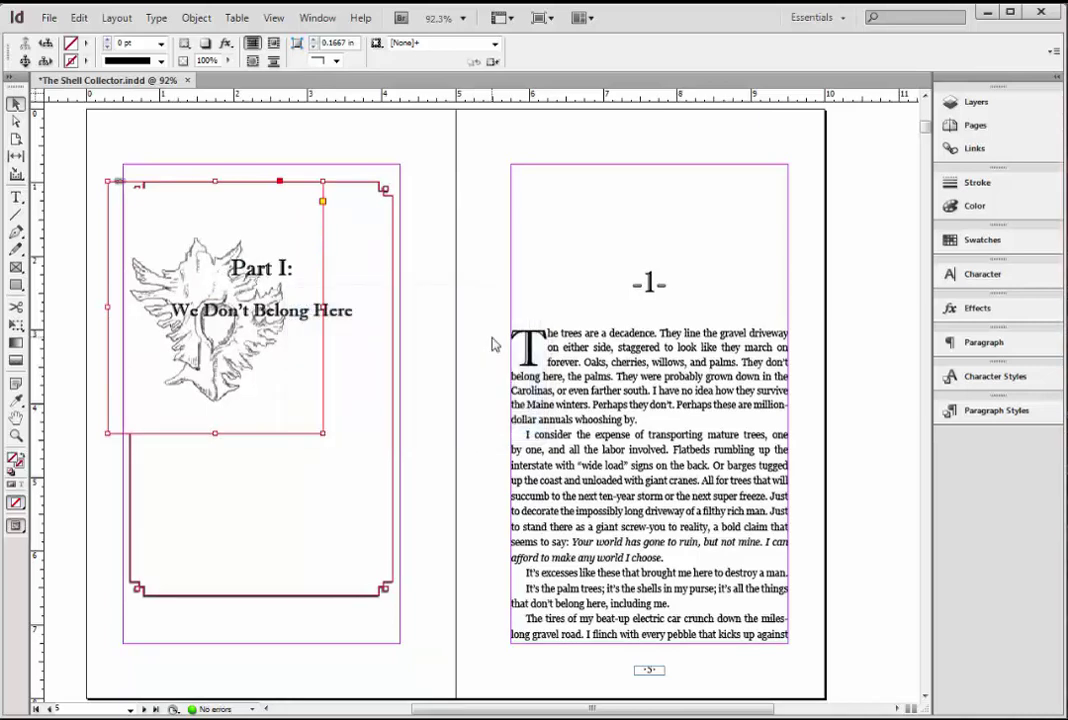
drag(283, 384, 272, 425)
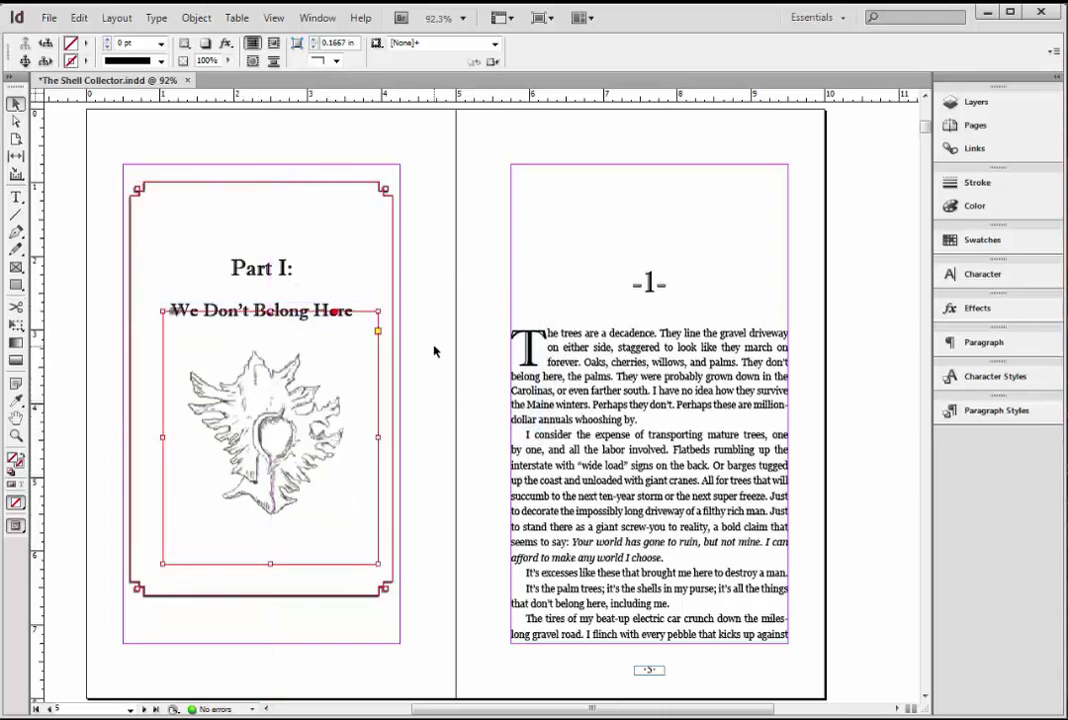
click(428, 467)
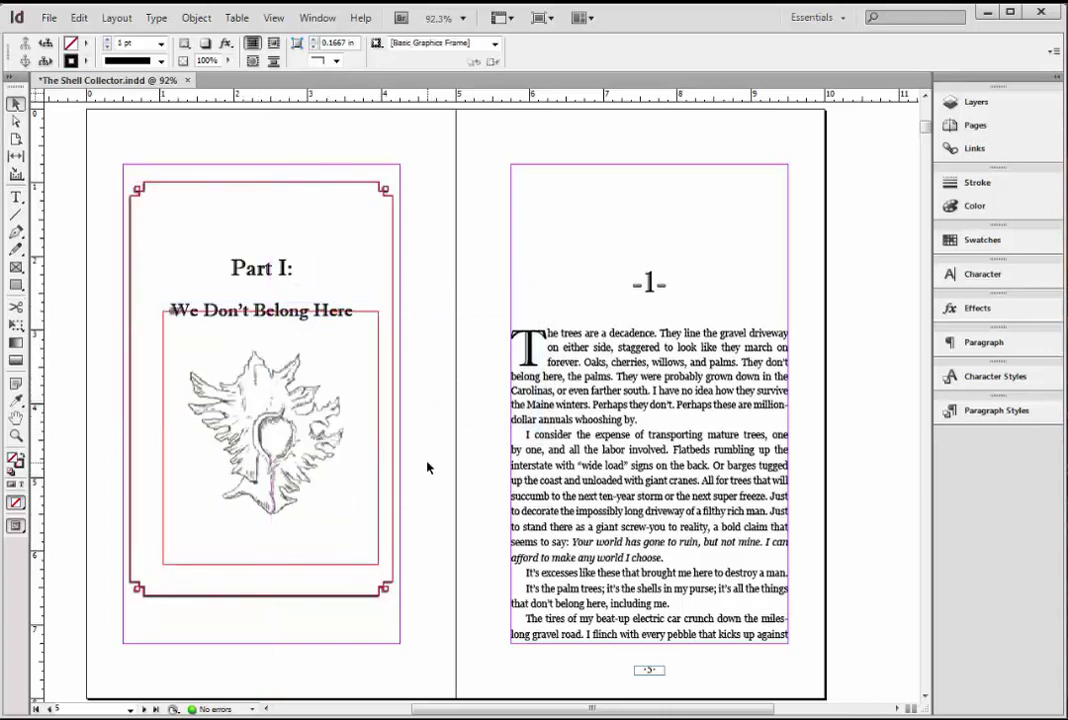
click(378, 316)
key(slash)
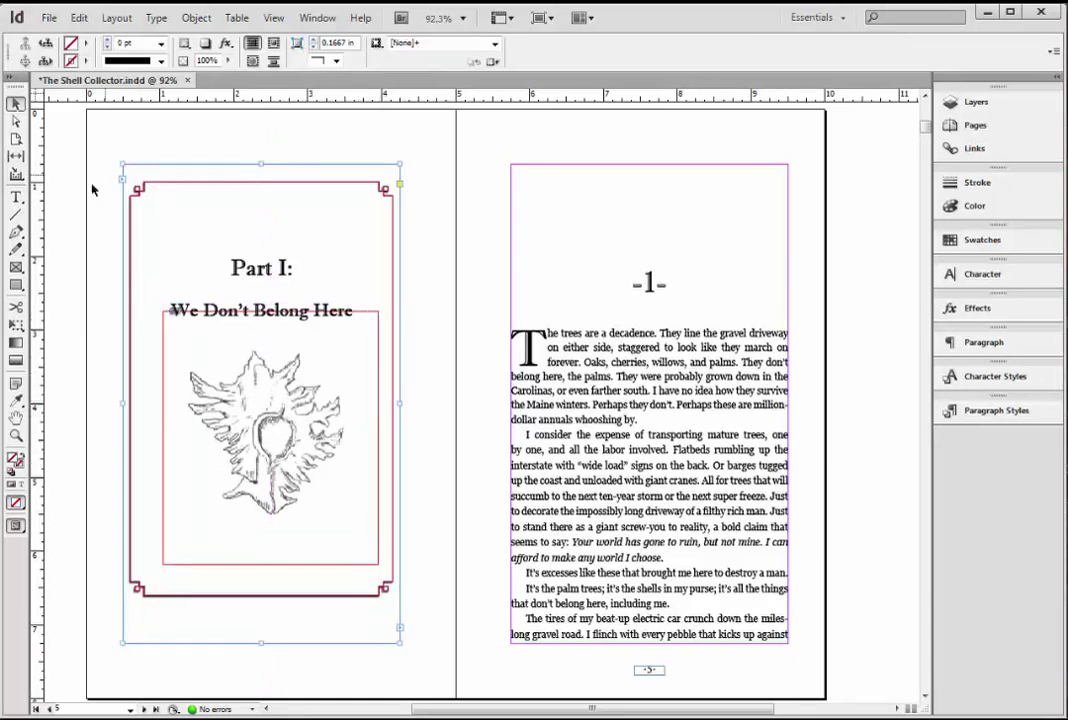
click(513, 175)
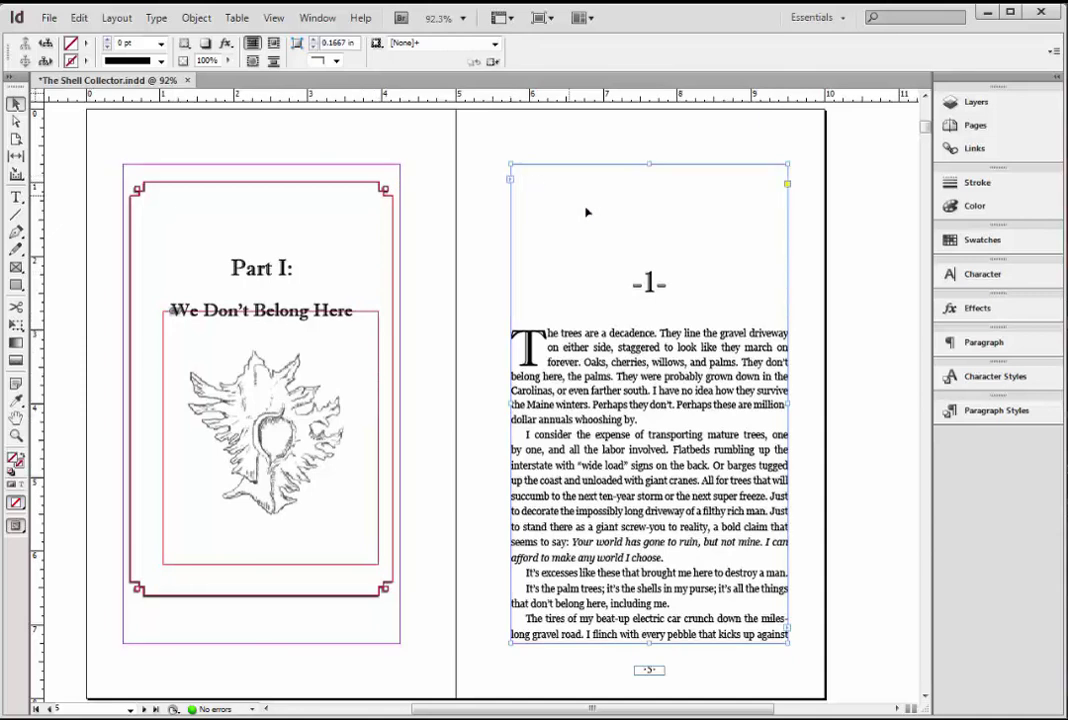
click(436, 350)
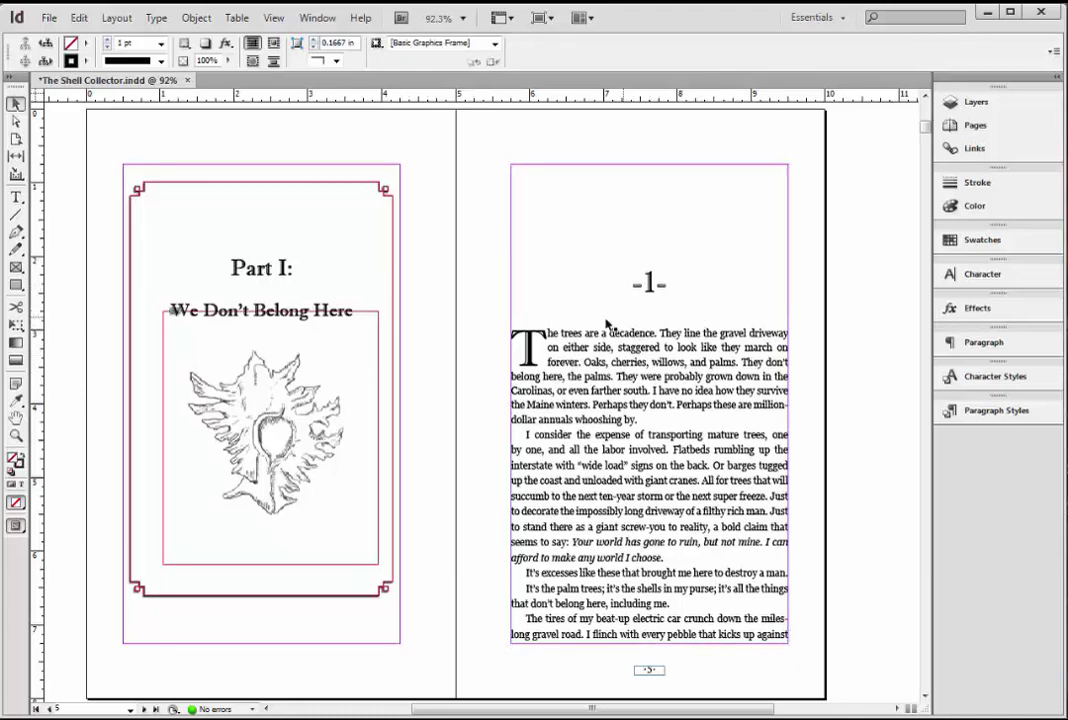
click(540, 262)
click(484, 291)
Step: Place Shell.jpeg near the top of the chapter 1 opening page
click(50, 18)
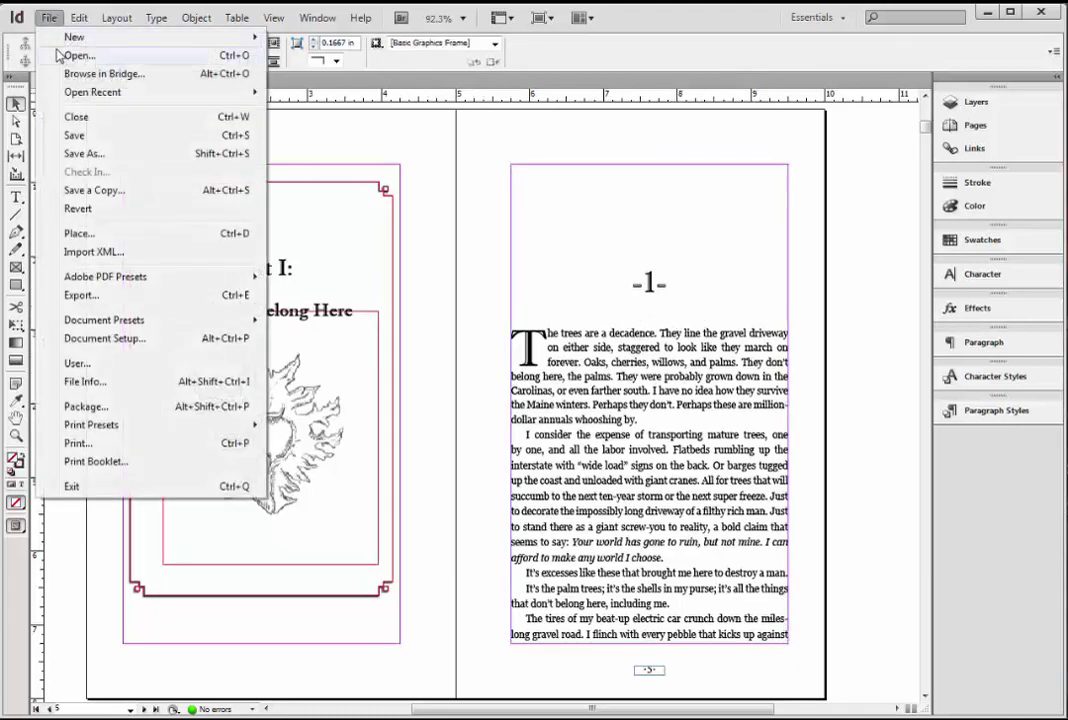
click(107, 233)
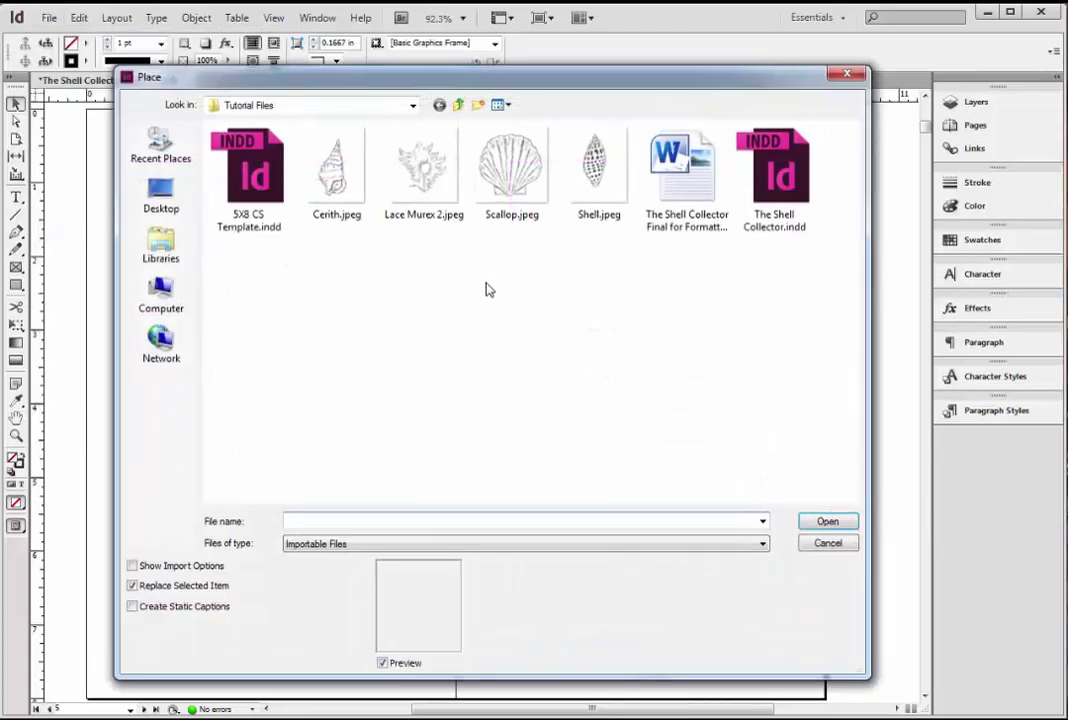
click(595, 170)
click(821, 518)
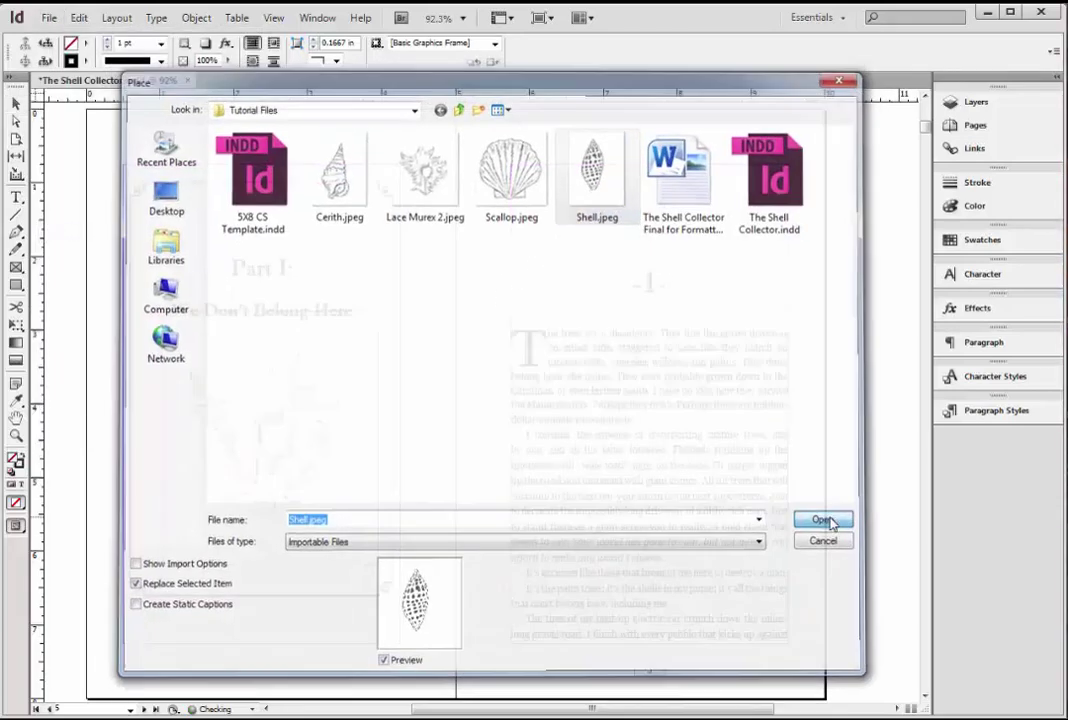
click(623, 144)
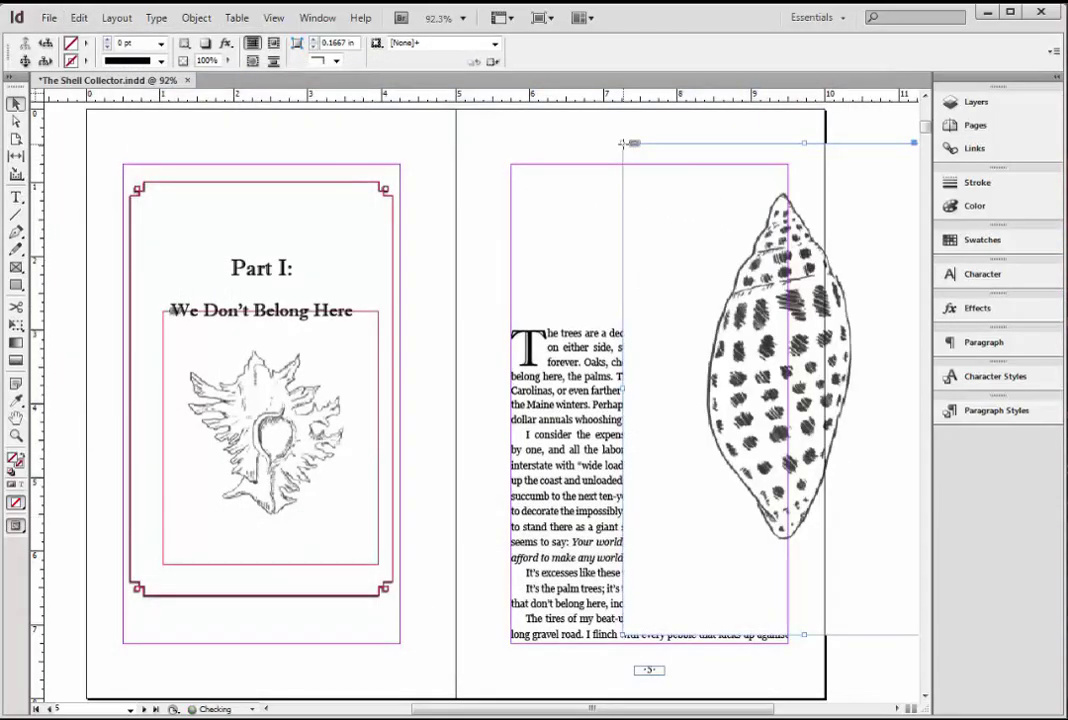
Step: Scale the shell image above the chapter 1 heading to 10% in both X and Y
click(194, 18)
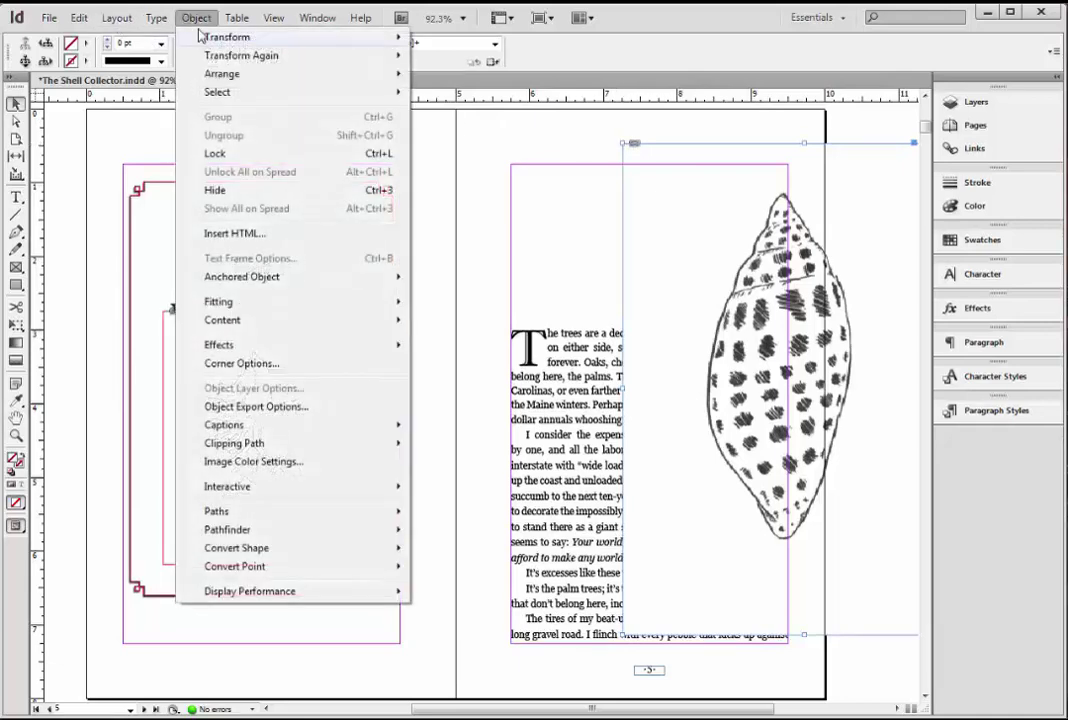
mouse_move(230, 37)
click(450, 60)
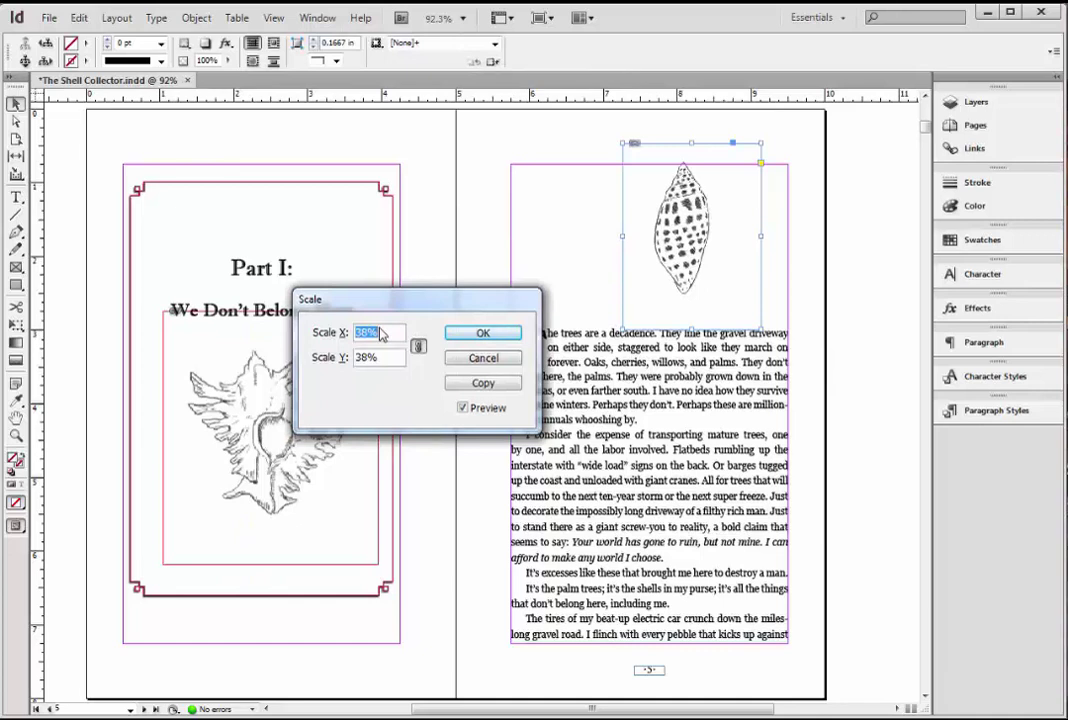
text(15)
key(Tab)
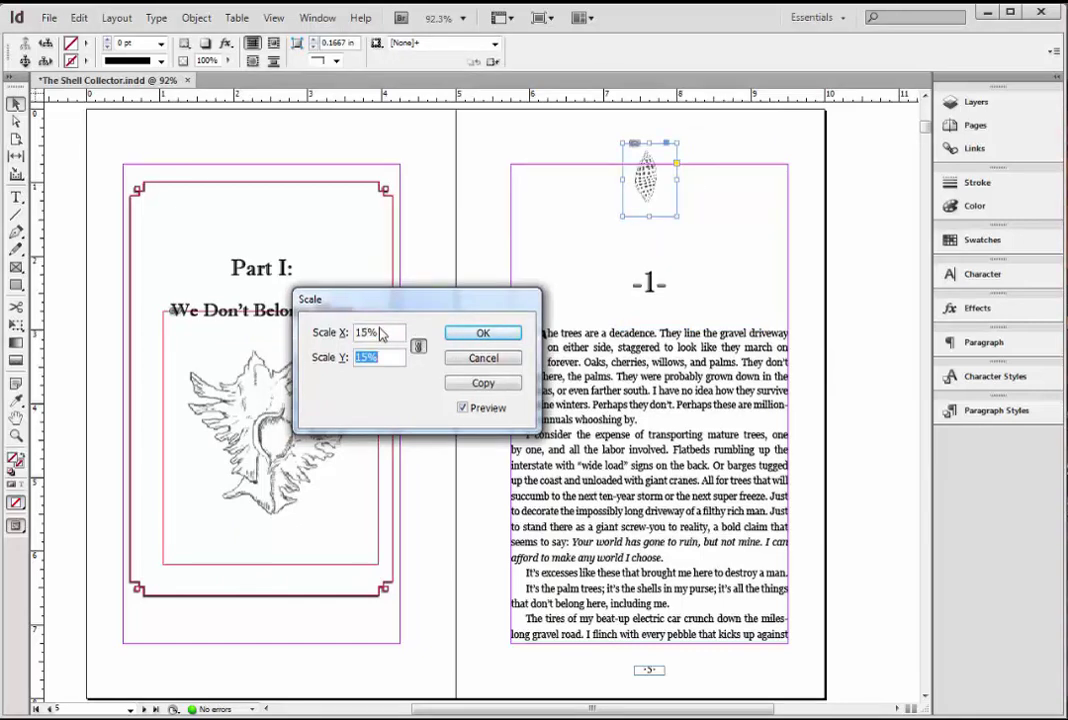
text(10)
key(Tab)
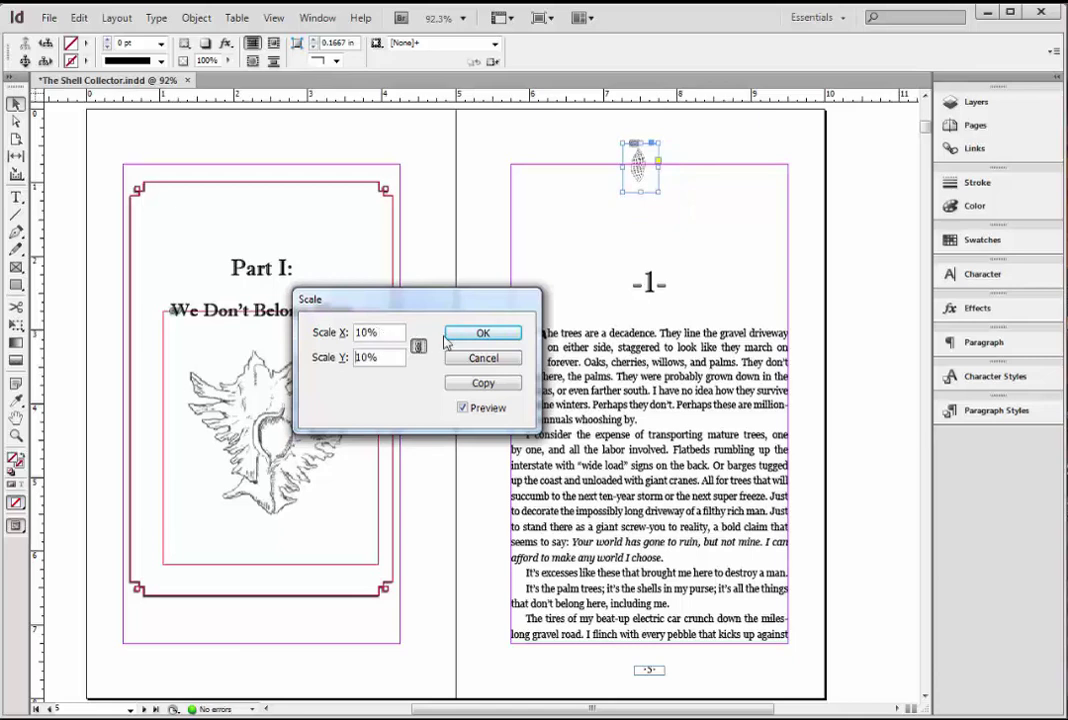
click(485, 336)
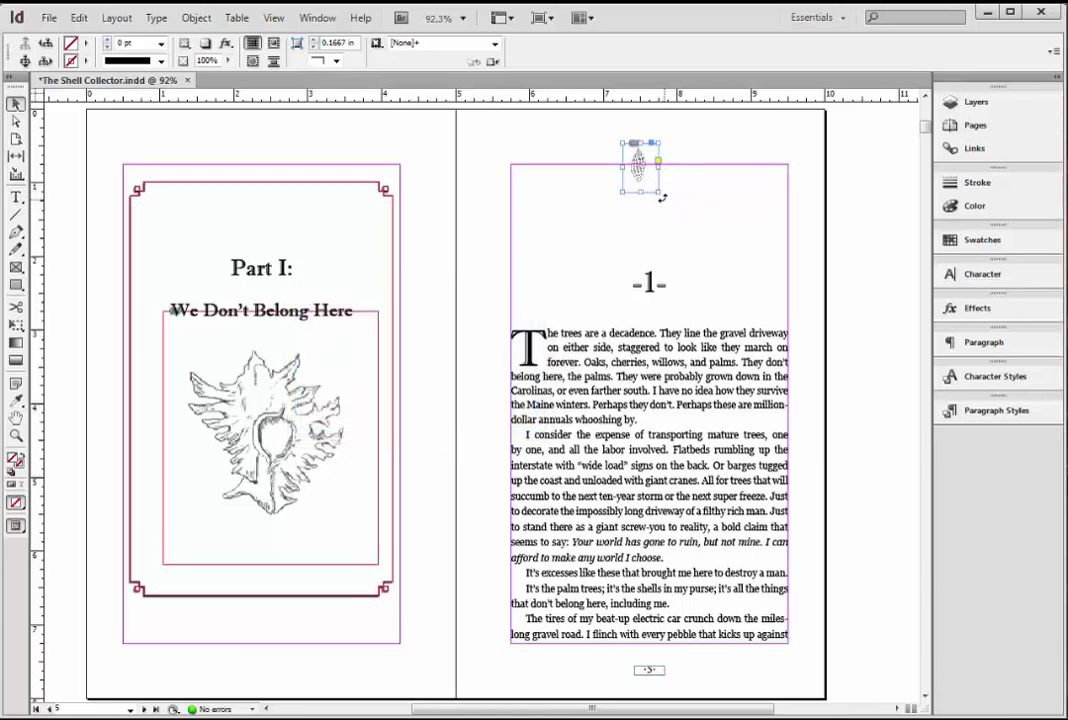
Step: Rotate the shell image horizontally beneath the chapter 1 number, and insert a blank line above the opening paragraph to make room for it
drag(661, 197, 648, 321)
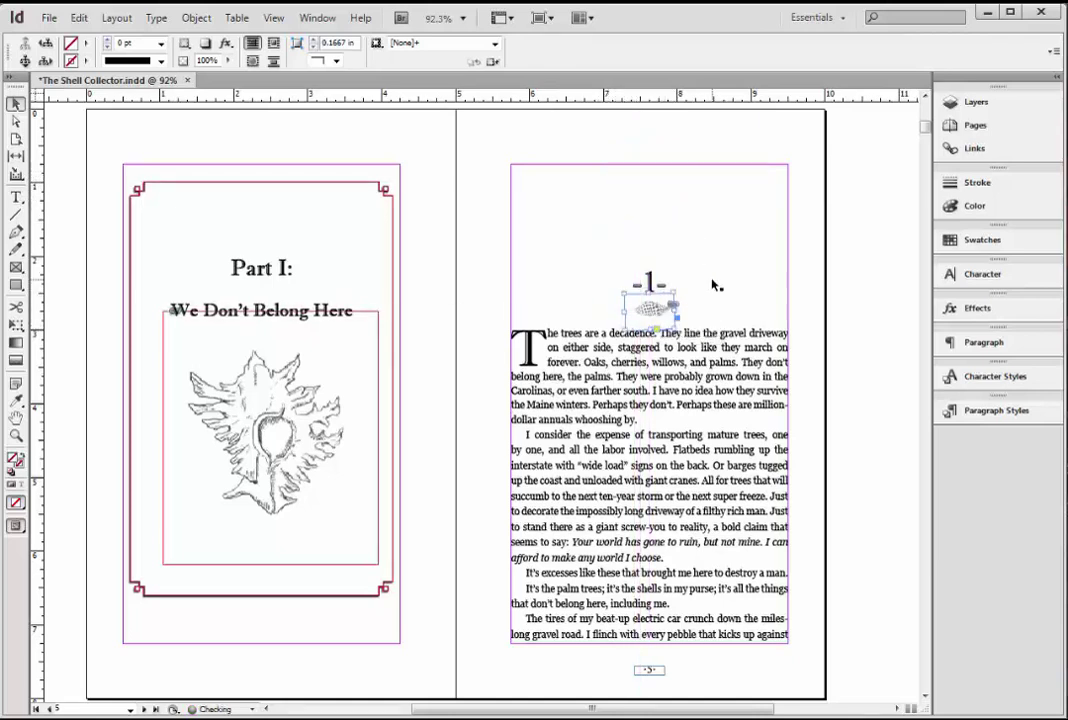
click(551, 334)
key(t)
click(545, 307)
key(Return)
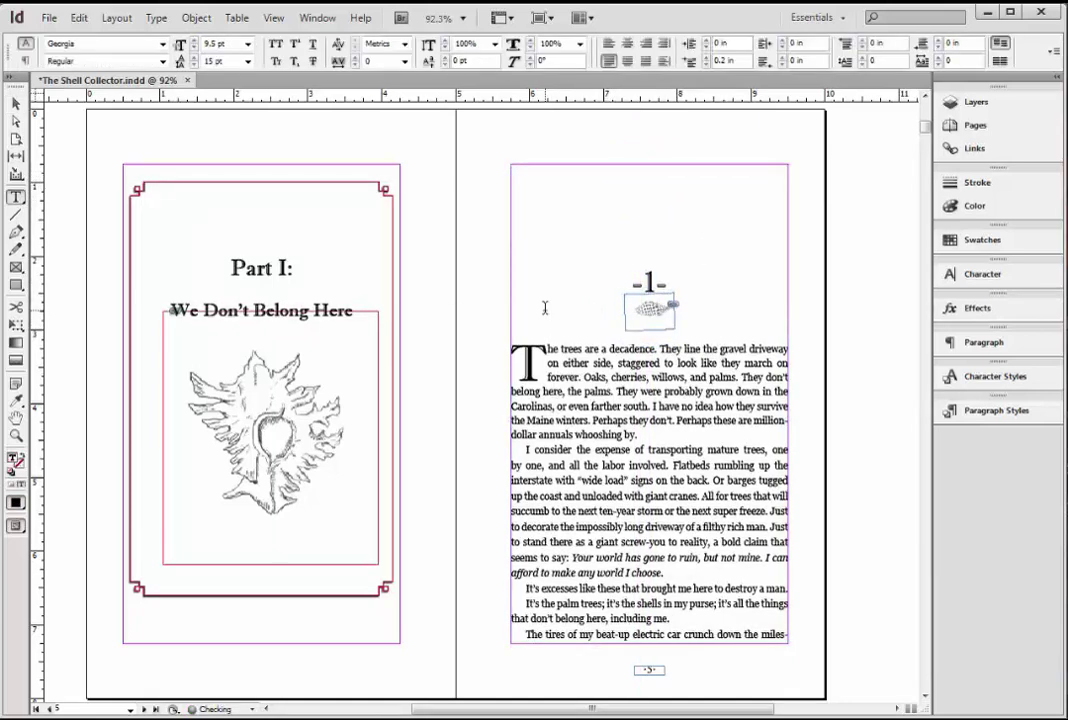
key(Escape)
mouse_move(663, 314)
mouse_down()
mouse_move(657, 295)
mouse_move(660, 316)
mouse_move(688, 291)
mouse_move(676, 283)
mouse_move(690, 292)
mouse_move(638, 330)
mouse_move(653, 317)
mouse_up()
click(720, 298)
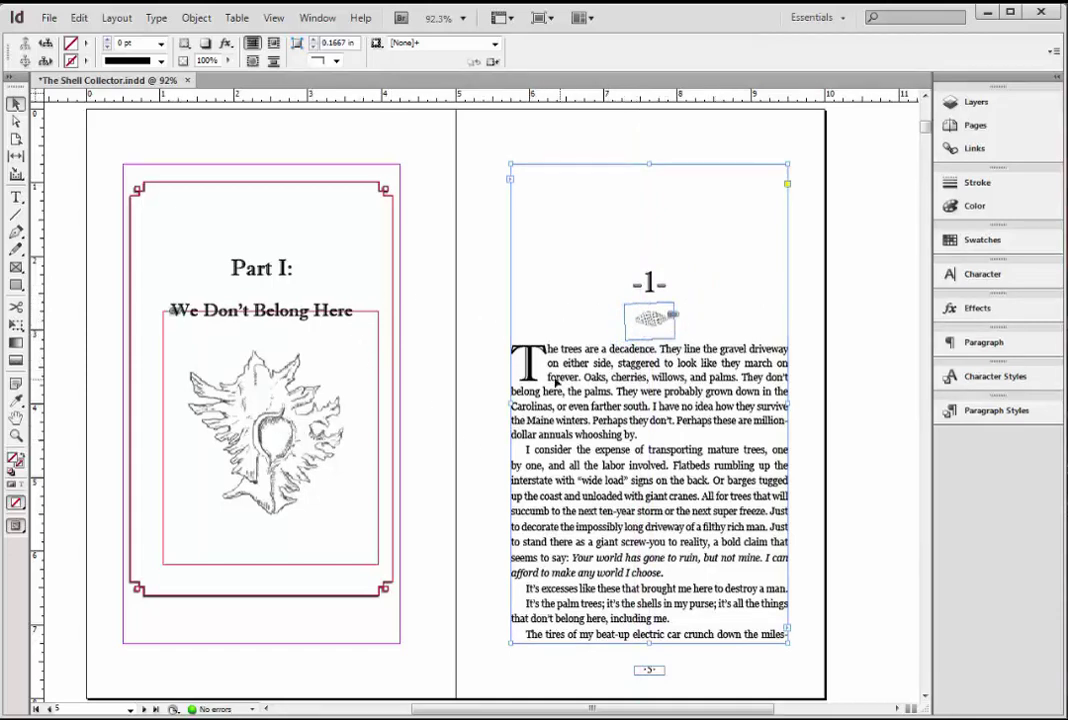
Step: Delete the shell image from the chapter 1 opening page and remove the blank line above its first paragraph
double_click(594, 318)
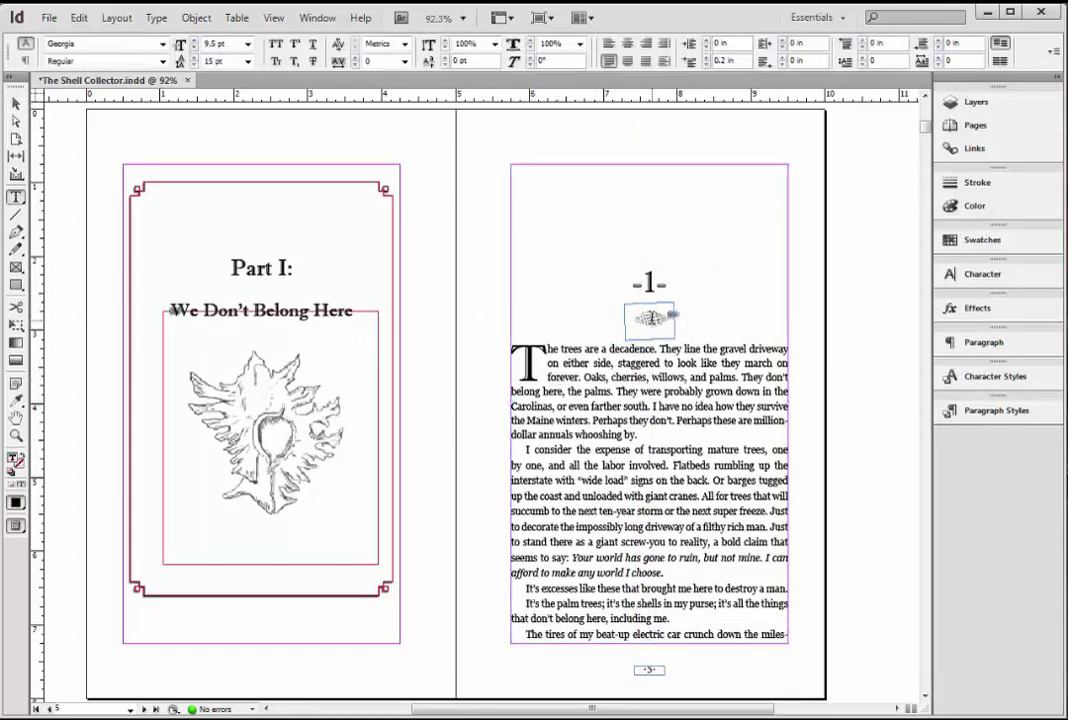
key(Escape)
click(652, 320)
key(Delete)
double_click(584, 322)
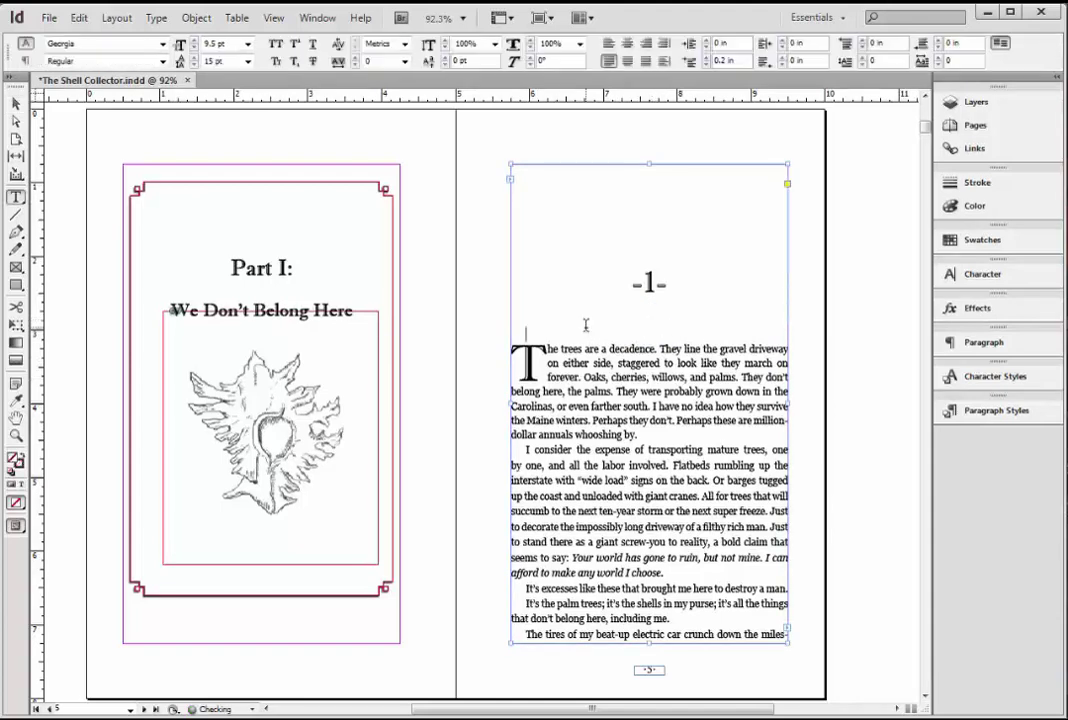
key(BackSpace)
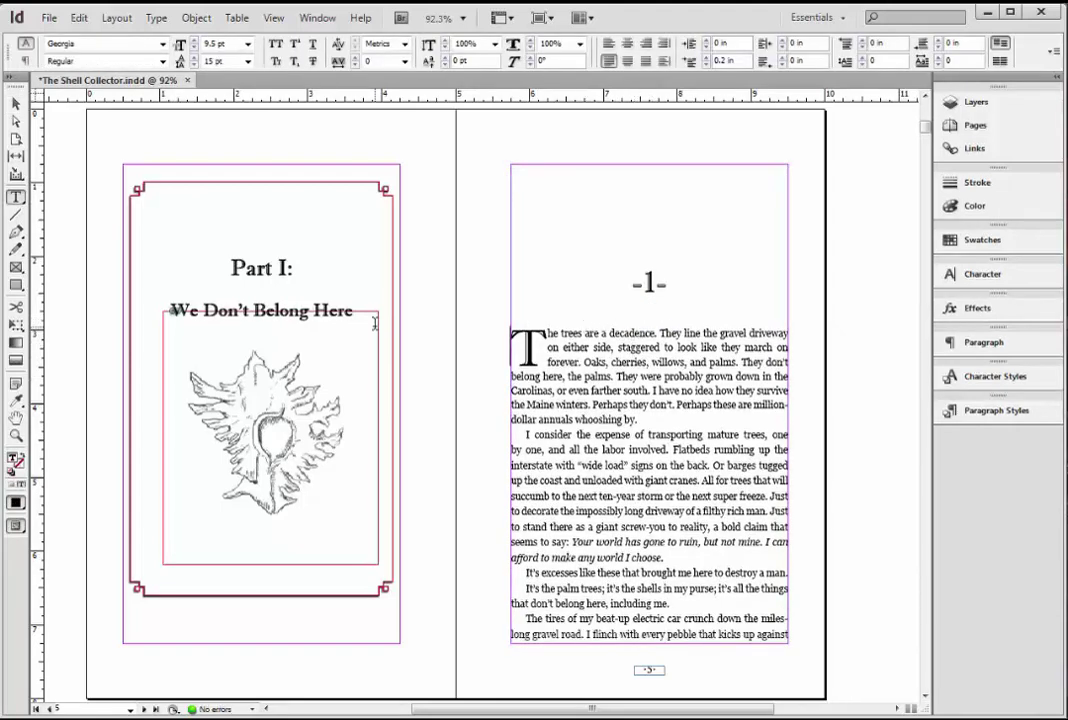
key(Escape)
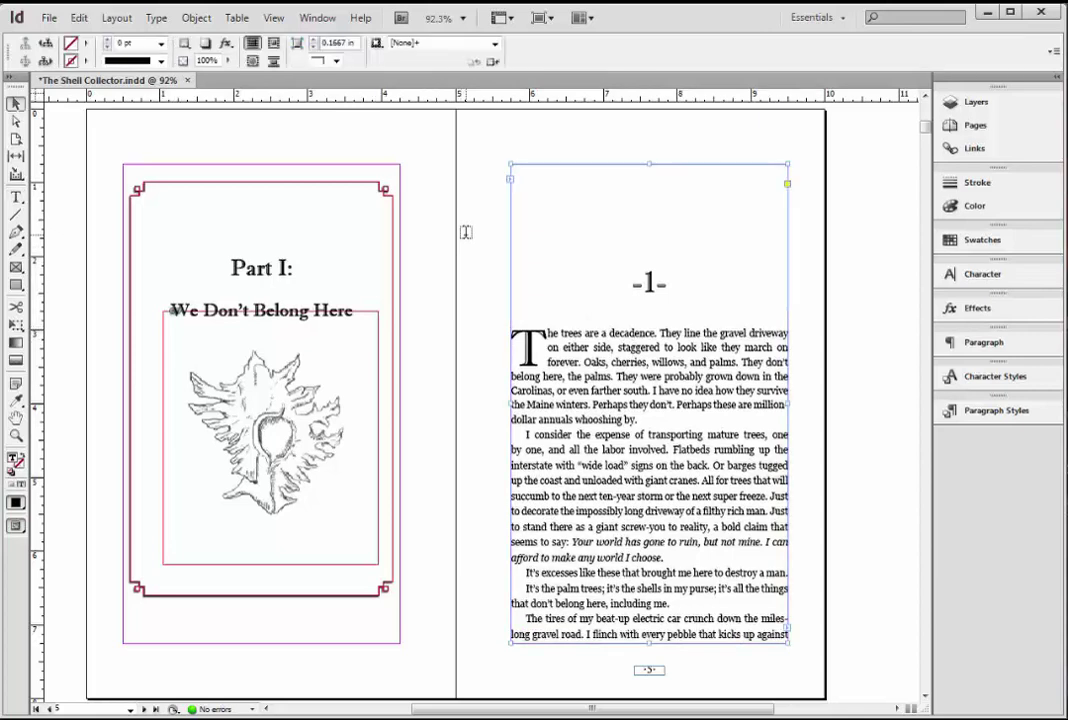
click(484, 256)
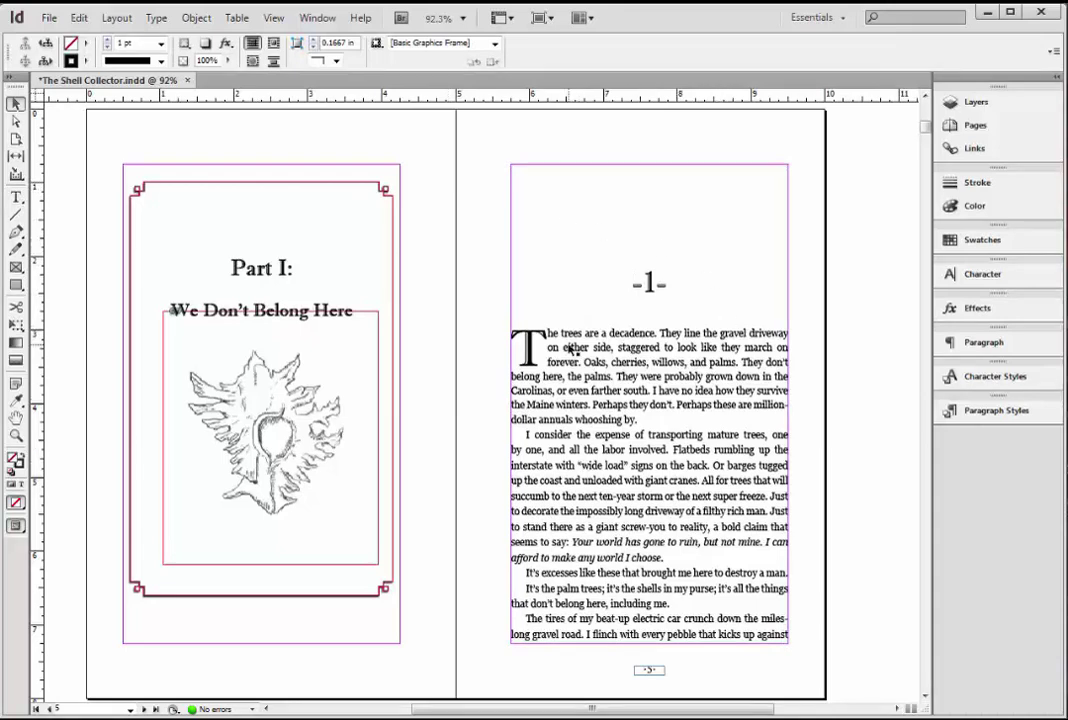
Step: Start an Adobe PDF (Print) export of the book to Tutorial Files, named Shell Collector Interior 2.pdf
click(48, 18)
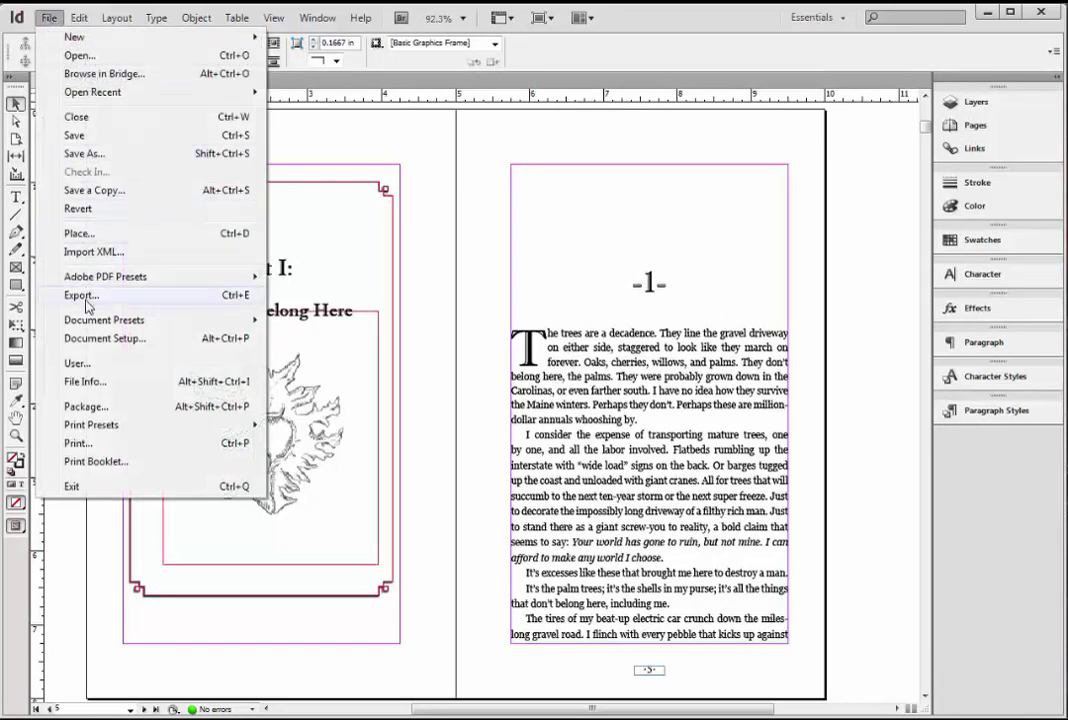
click(157, 298)
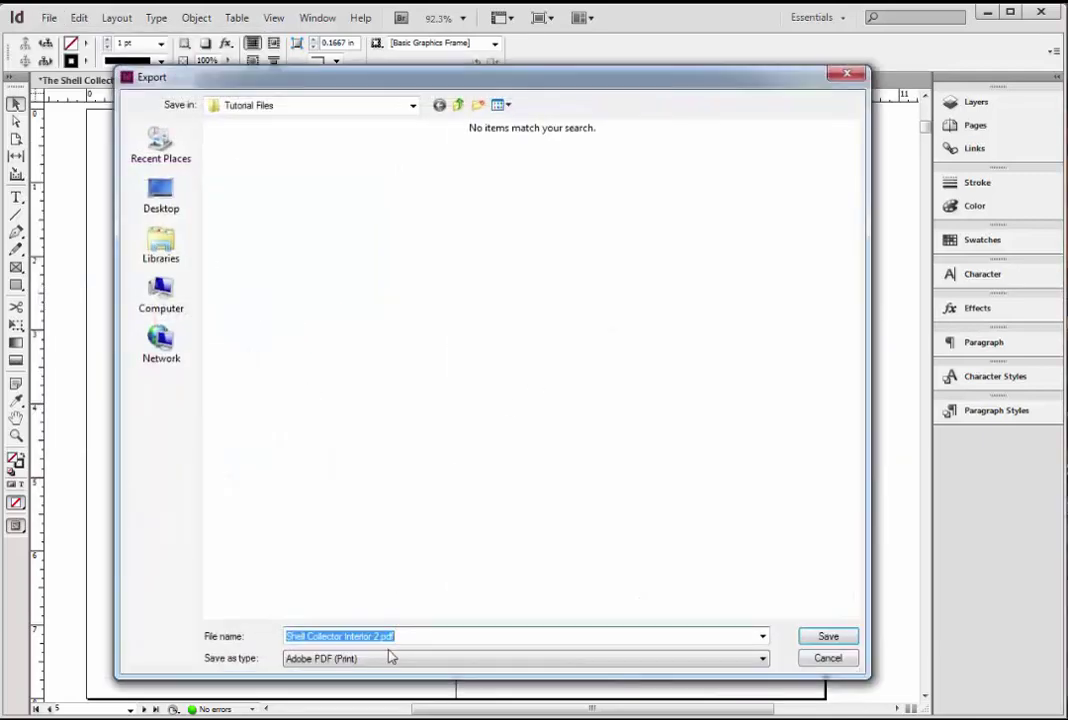
click(829, 637)
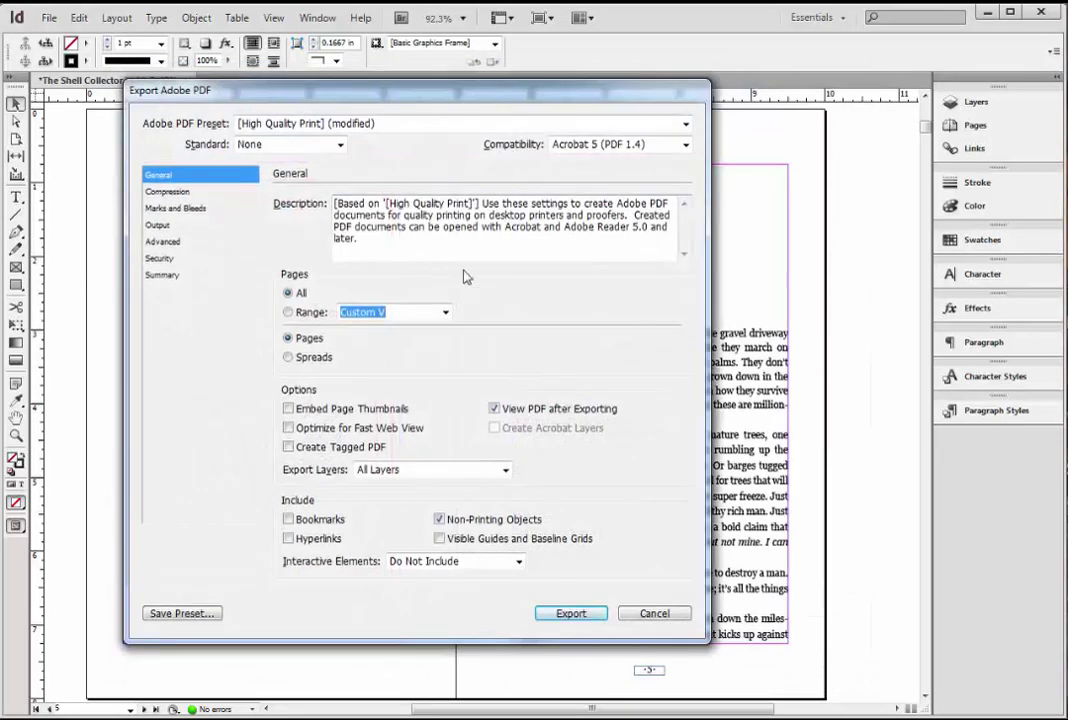
Step: Review the PDF export settings from Compression through Summary, and export all pages with the modified High Quality Print preset
click(168, 192)
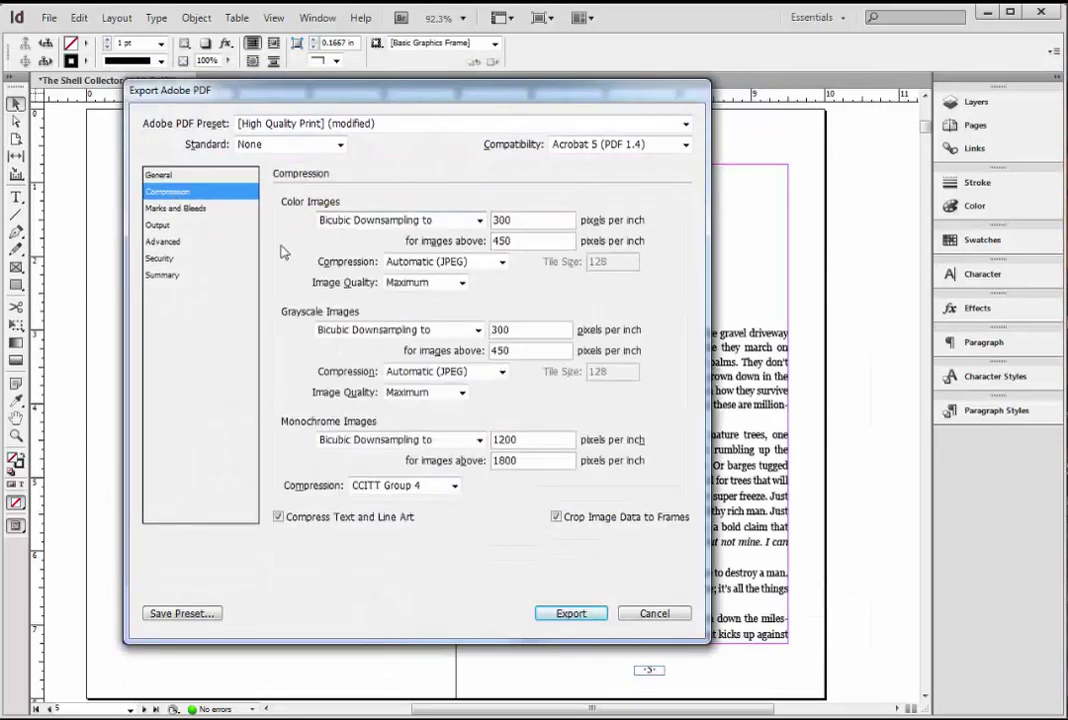
click(180, 210)
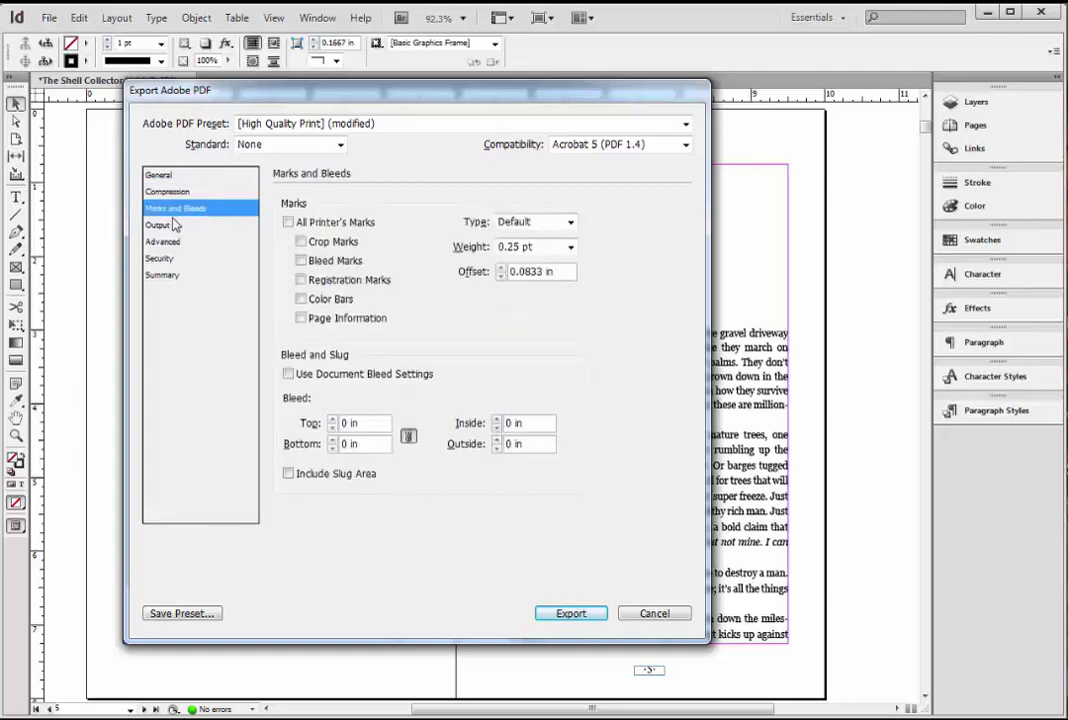
click(174, 226)
click(172, 242)
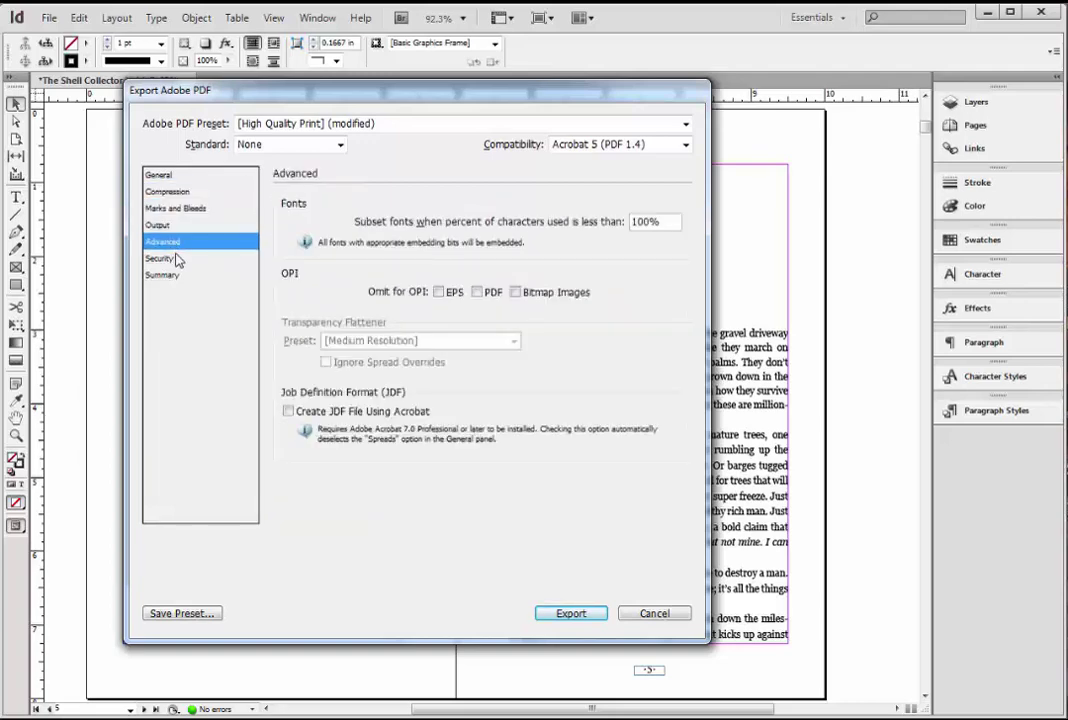
click(176, 259)
click(168, 275)
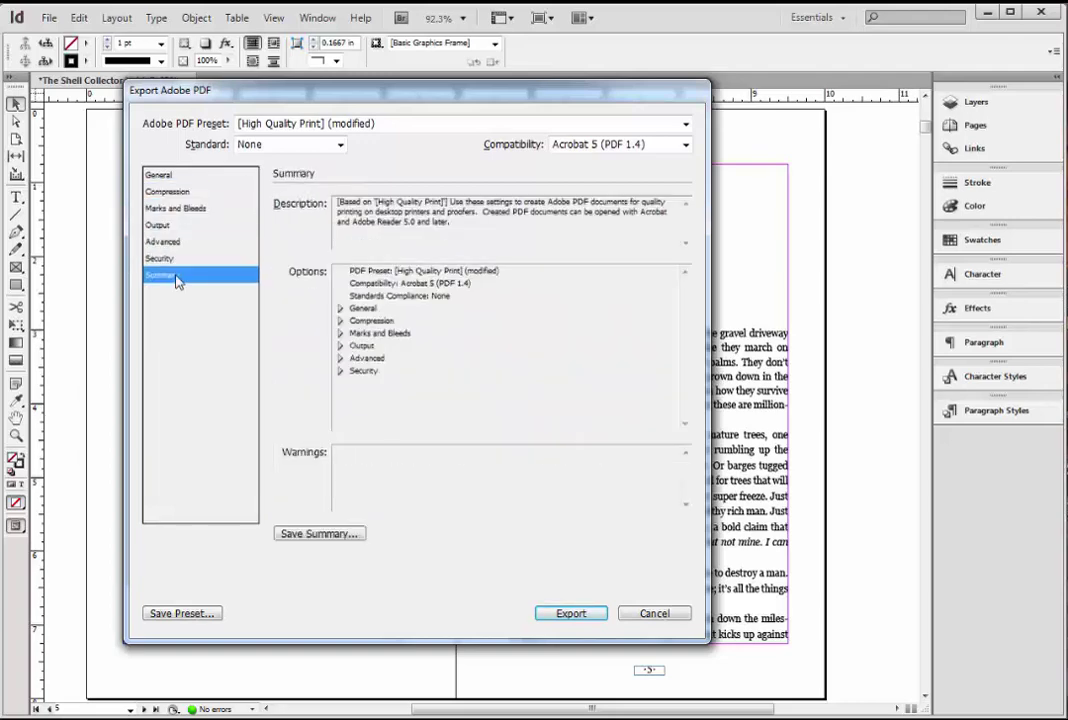
click(165, 176)
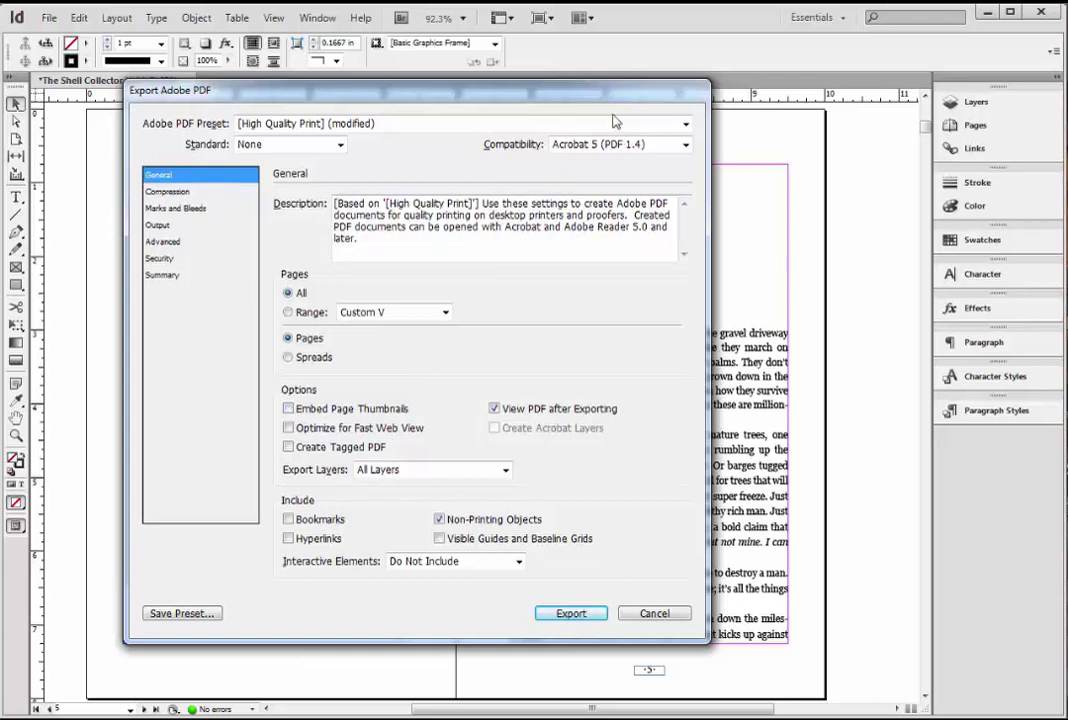
click(572, 613)
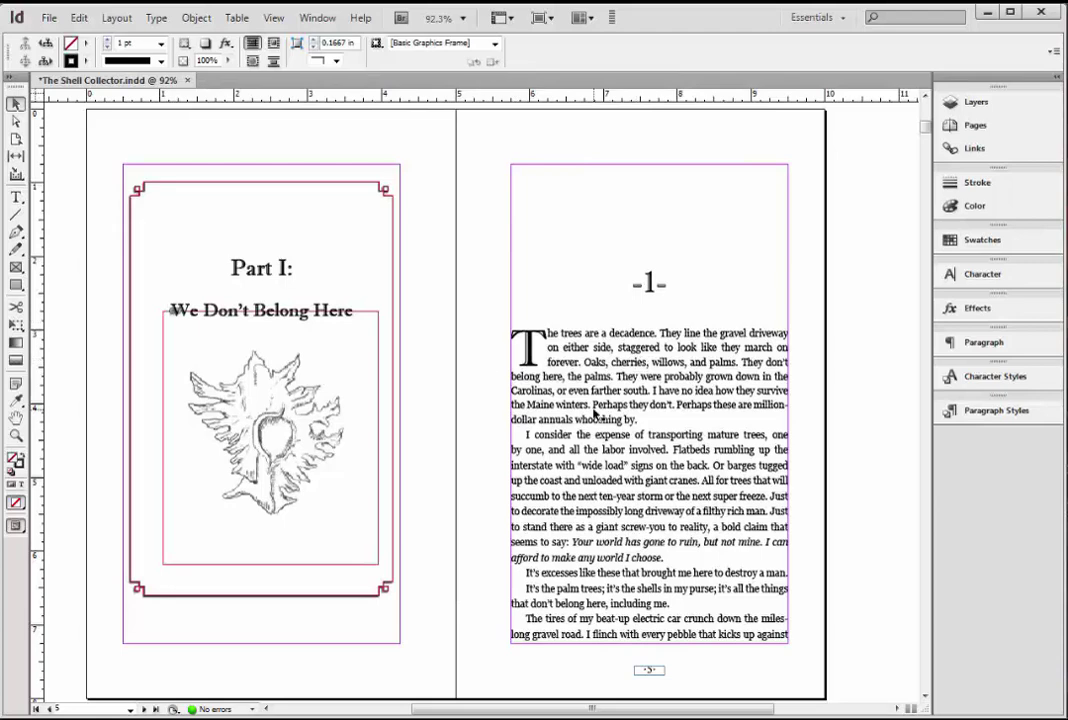
Step: Open Shell Collector Interior 2.pdf from the Tutorial Files folder in Adobe Reader and fit one full page to the window
mouse_move(530, 718)
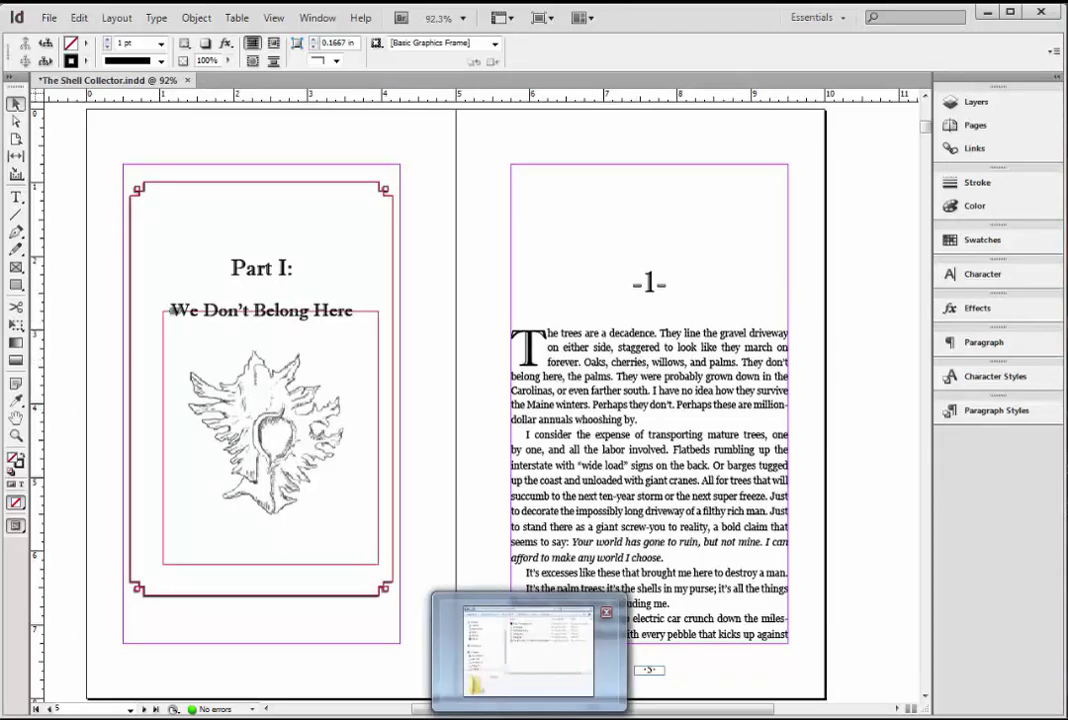
click(540, 680)
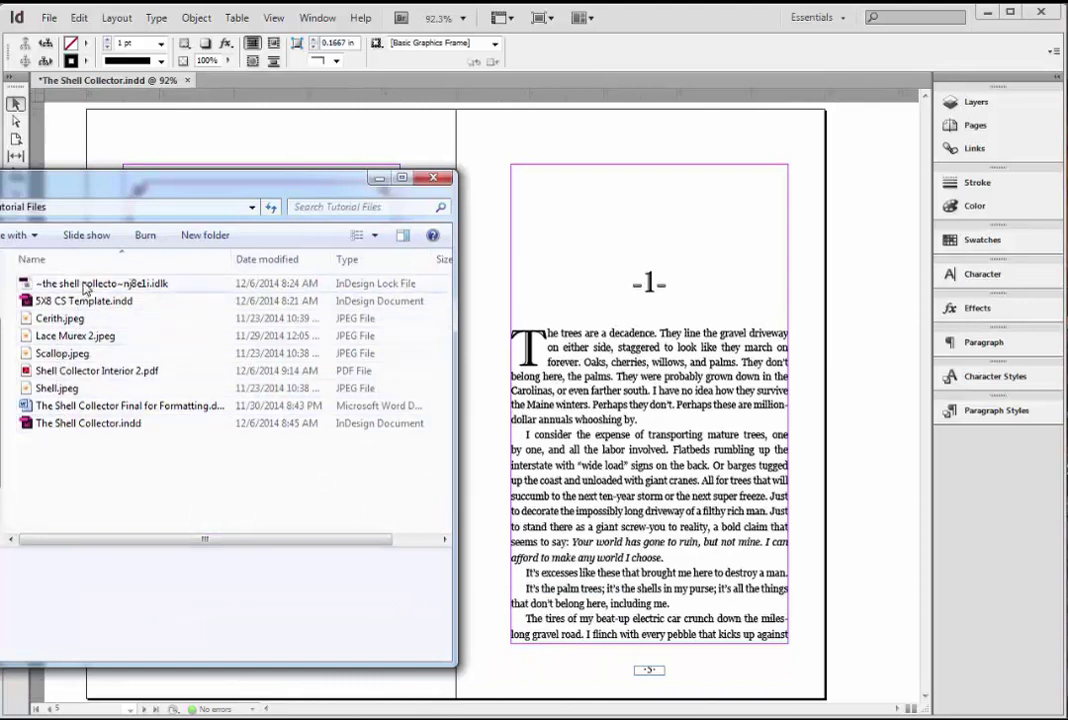
click(115, 371)
double_click(70, 372)
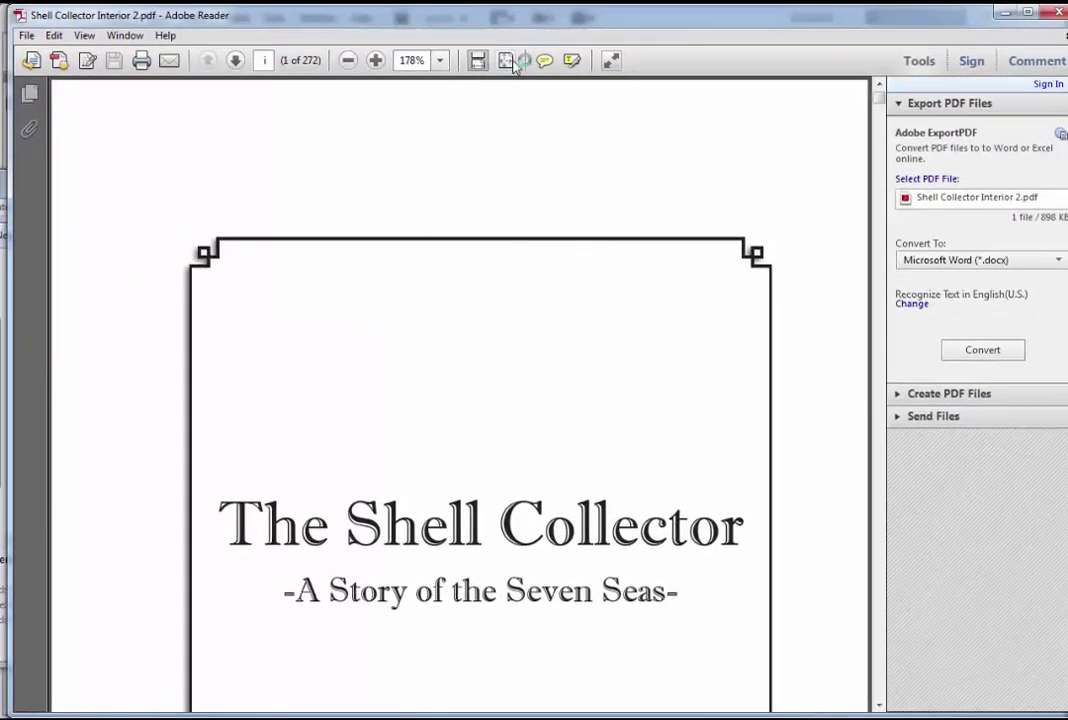
click(510, 60)
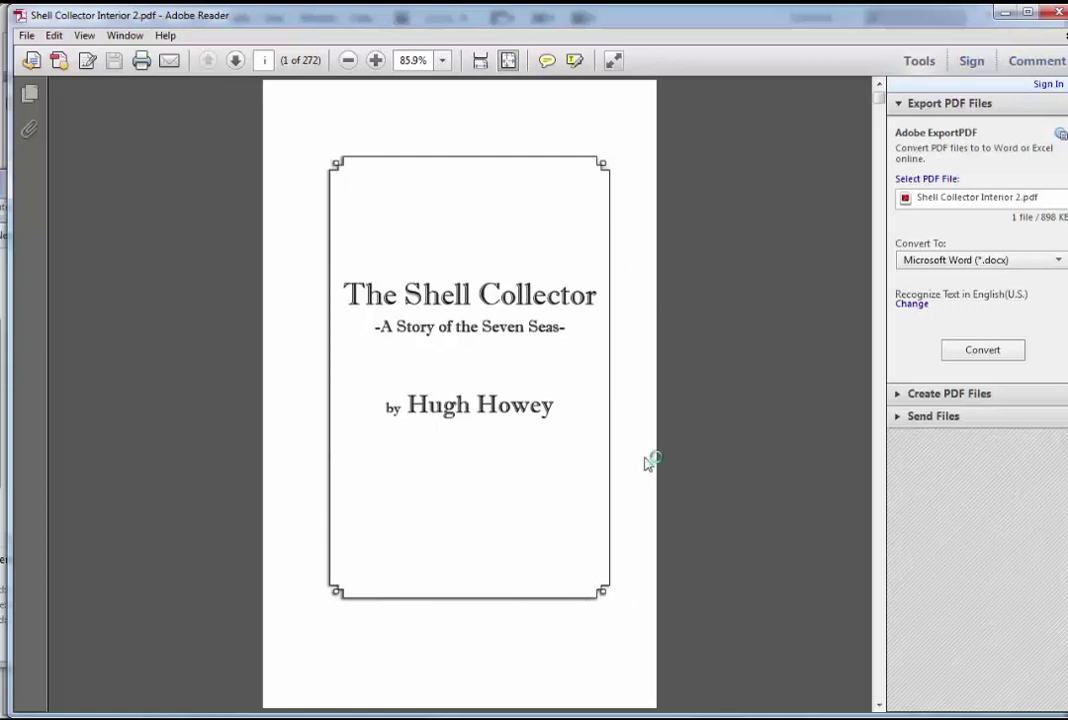
Step: Examine the PDF's front matter through The Beach page, checking how the epigraph text sits within its decorative border
scroll(617, 486, down, 2)
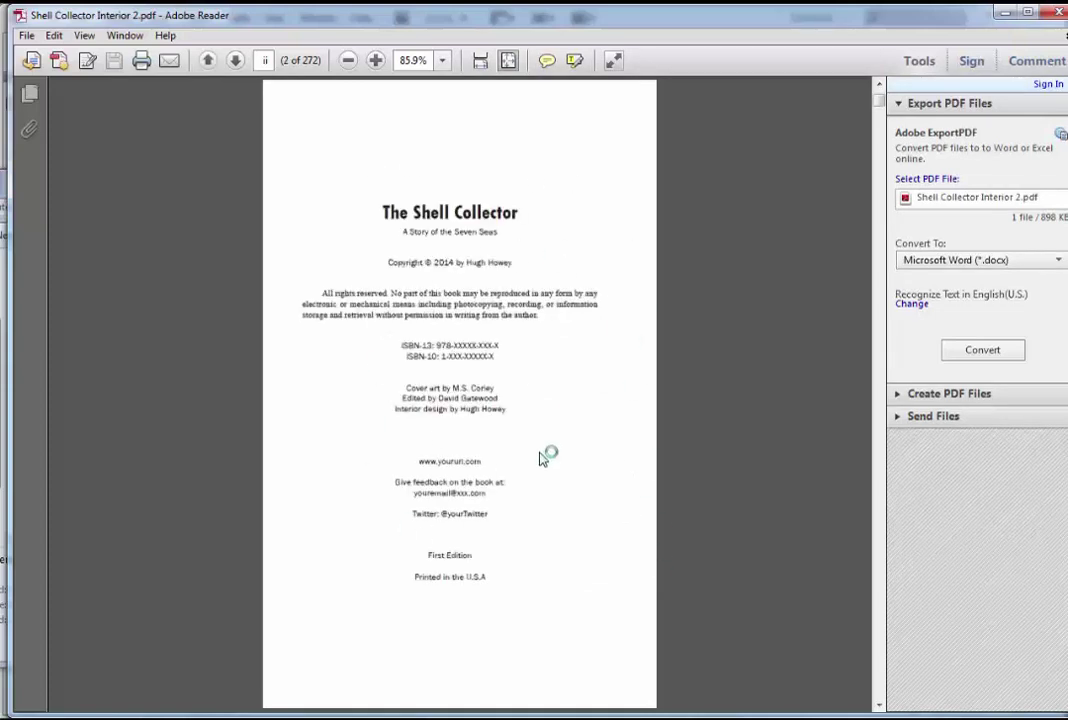
scroll(636, 408, down, 2)
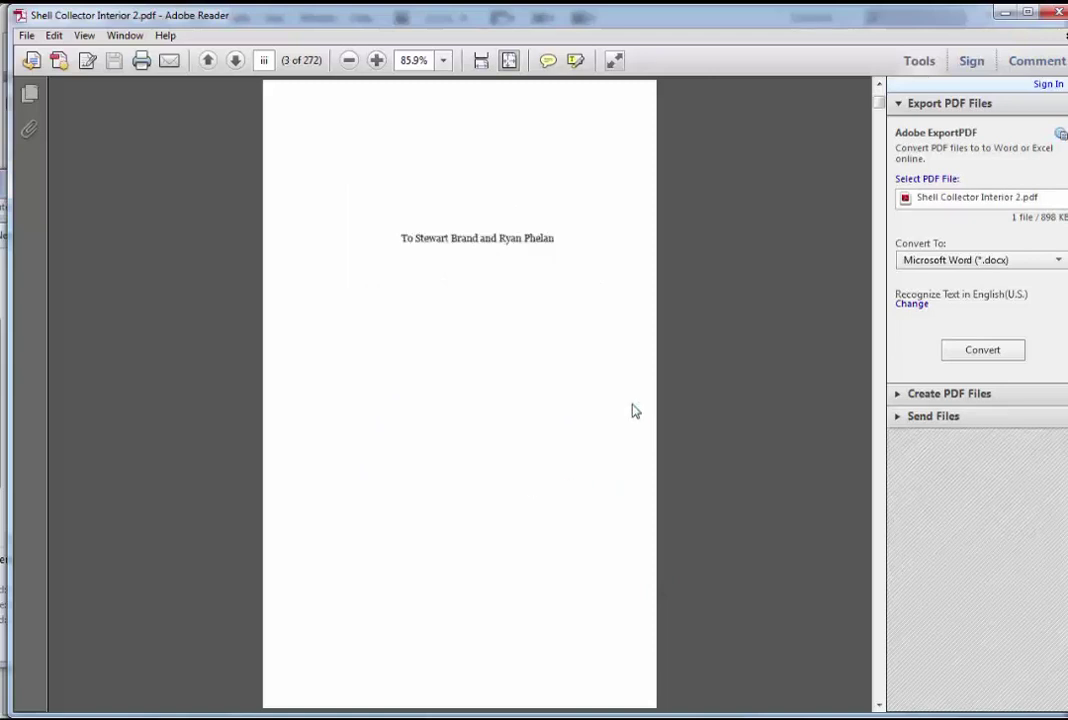
scroll(632, 404, down, 2)
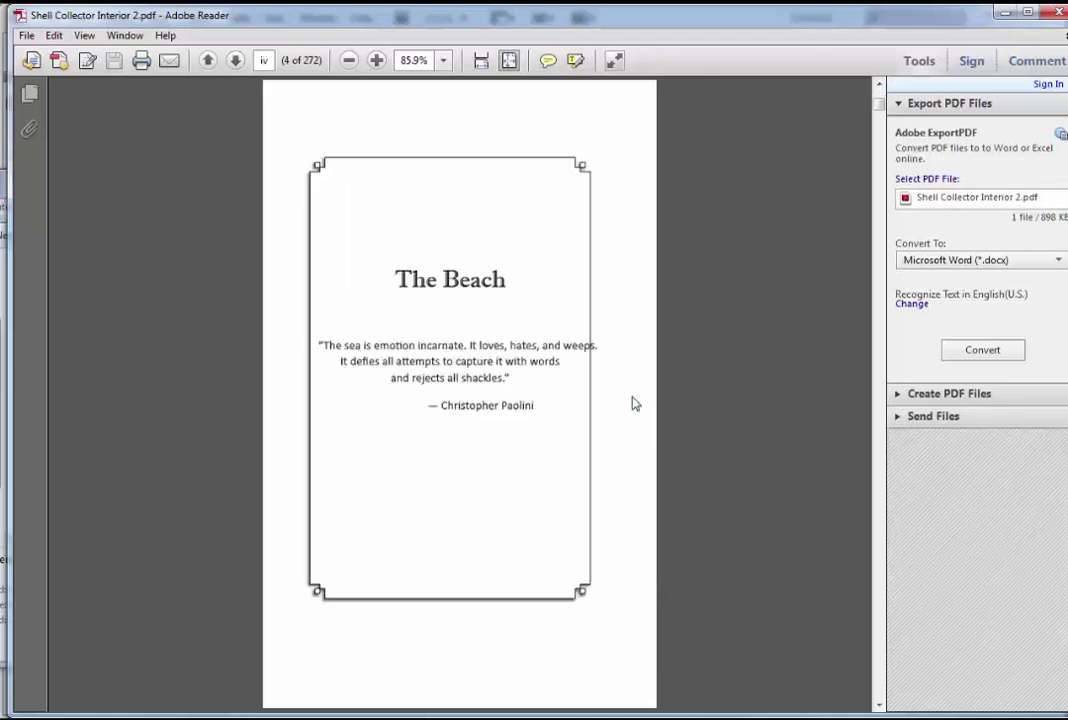
scroll(632, 404, down, 2)
scroll(632, 404, up, 2)
drag(393, 352, 348, 343)
click(462, 364)
drag(508, 380, 355, 340)
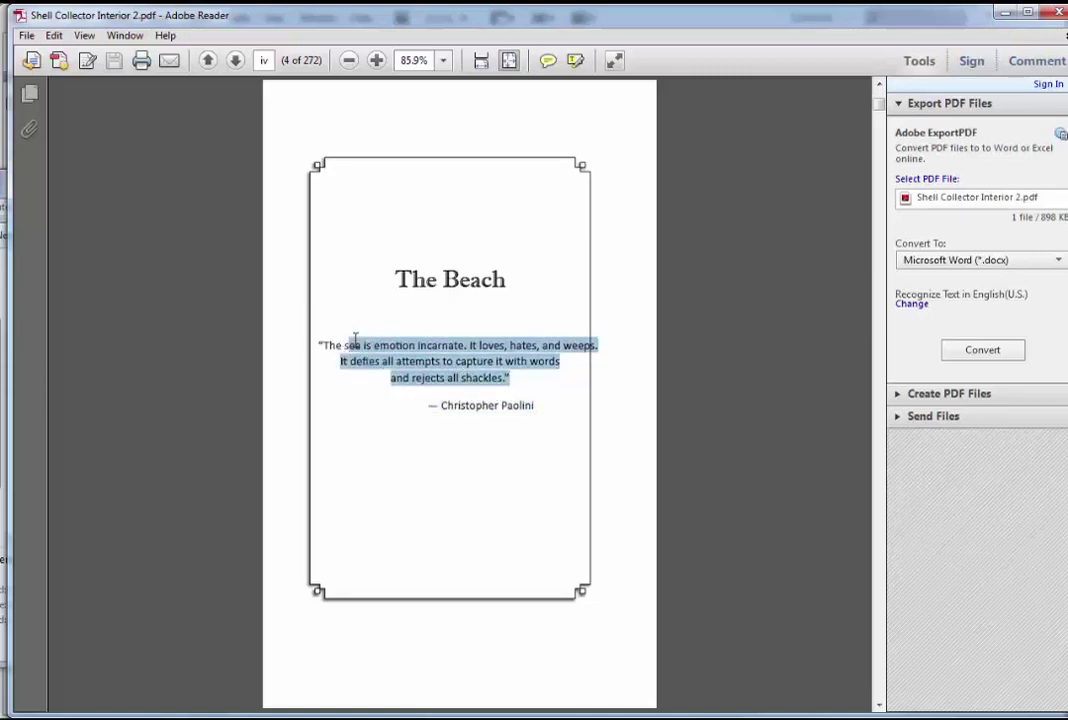
click(497, 361)
Step: Examine chapter 0 in the PDF across pages 1 to 3, comparing the headers, page numbers and text margins
scroll(535, 320, down, 1)
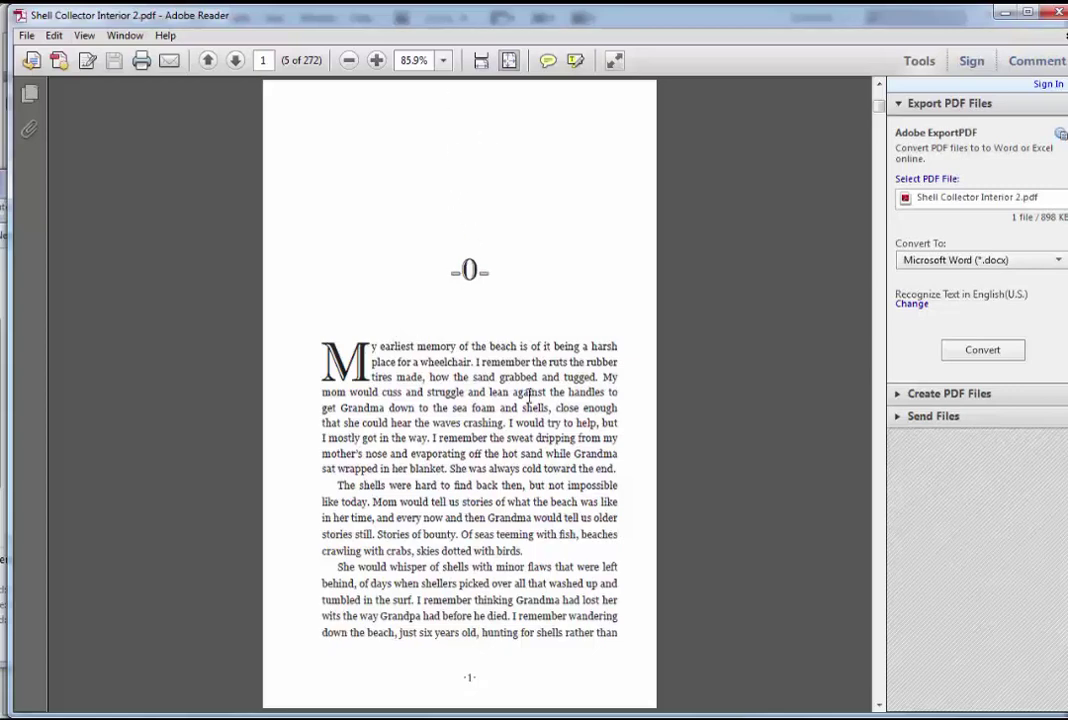
scroll(530, 380, down, 1)
scroll(533, 358, down, 1)
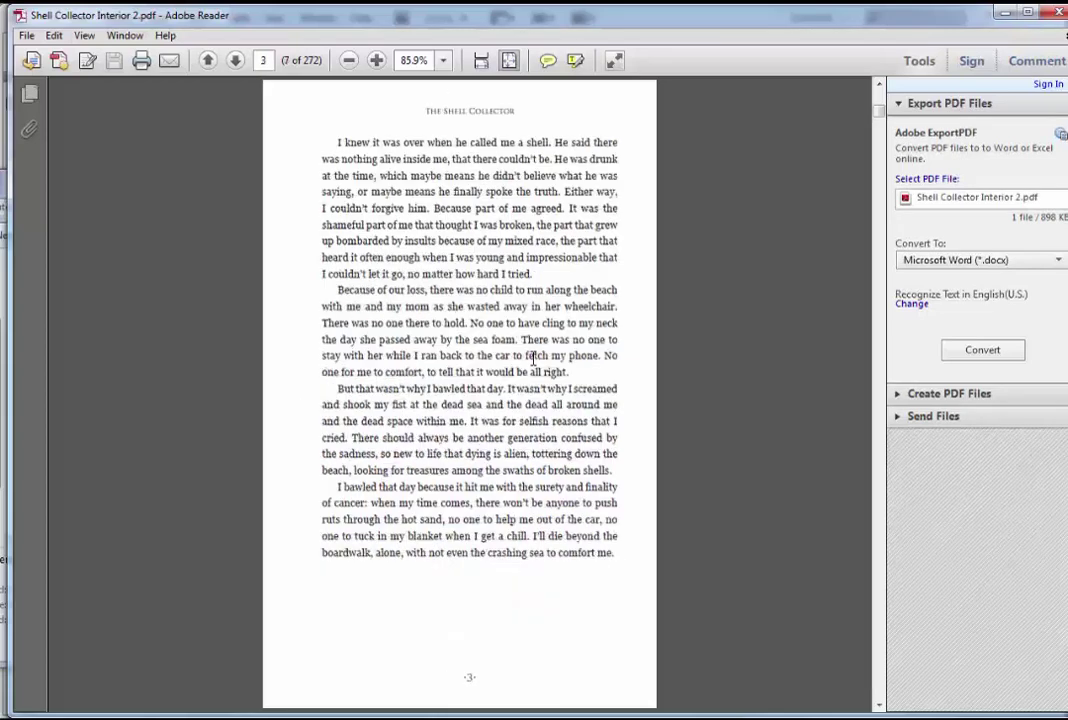
scroll(533, 358, up, 1)
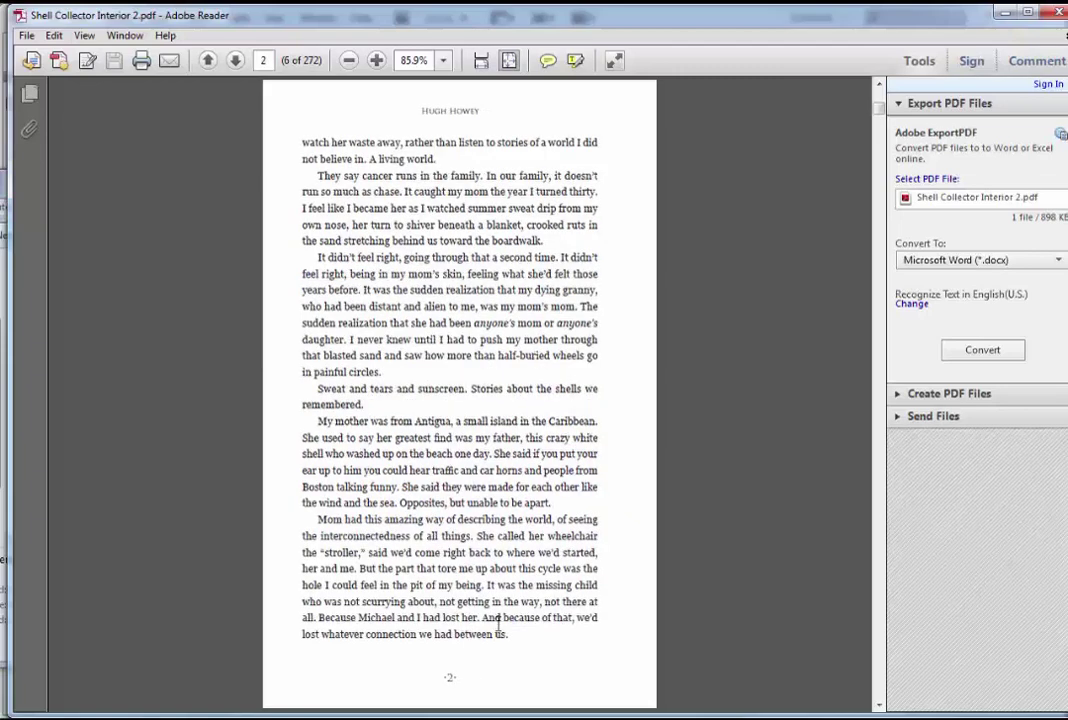
scroll(477, 512, down, 1)
scroll(487, 520, up, 1)
scroll(633, 385, down, 1)
scroll(647, 357, down, 1)
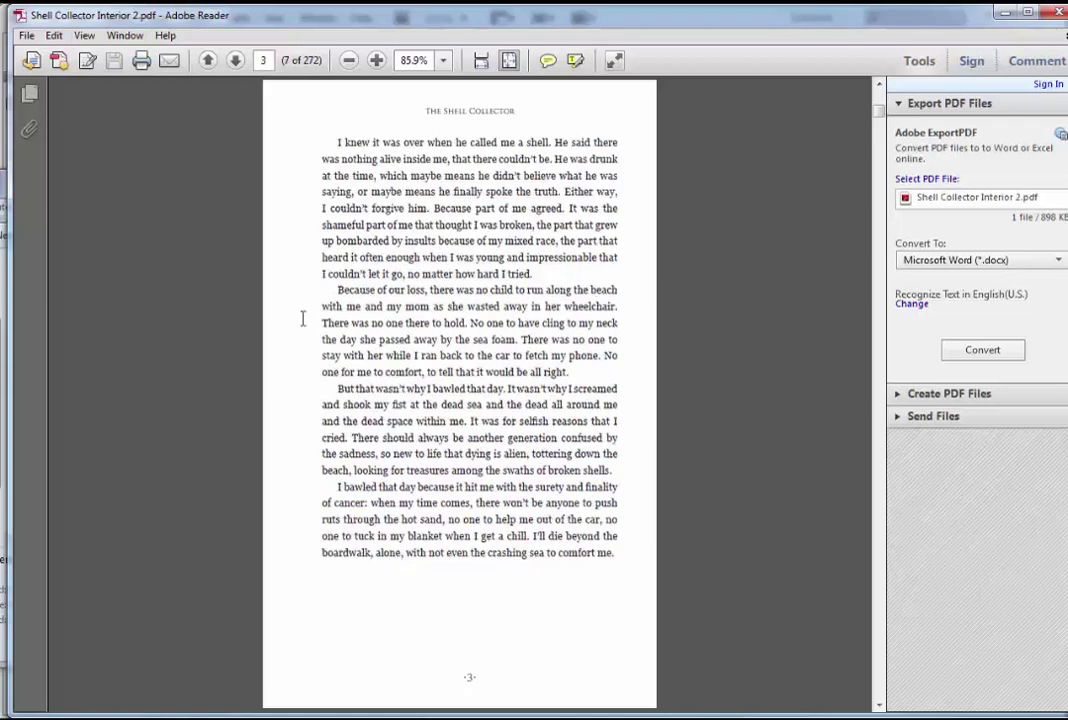